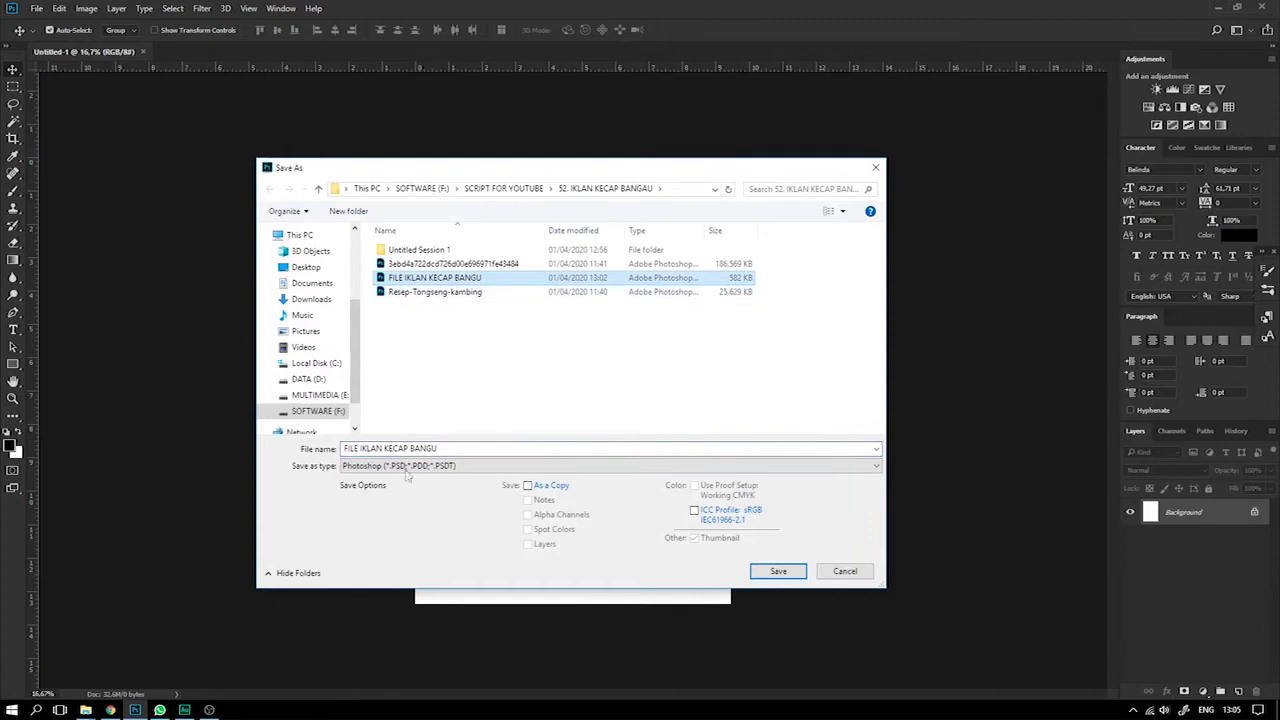
# Save the blank document in Photoshop format as FILE IKLAN KECAP BANGU, replacing the existing file.
pyautogui.press('Return')
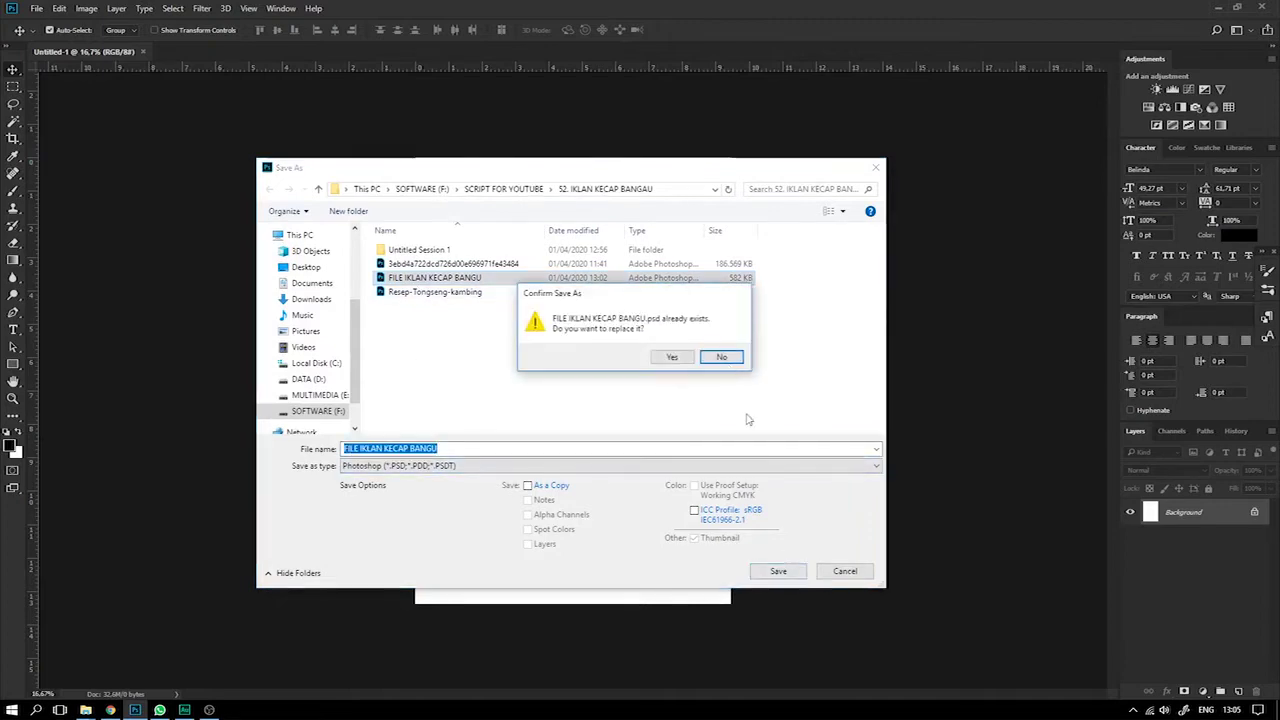
pyautogui.click(672, 357)
# Open the Bango bottle JPG from the 52. IKLAN KECAP BANGAU folder as its own document.
pyautogui.moveTo(86, 705)
pyautogui.click(72, 645)
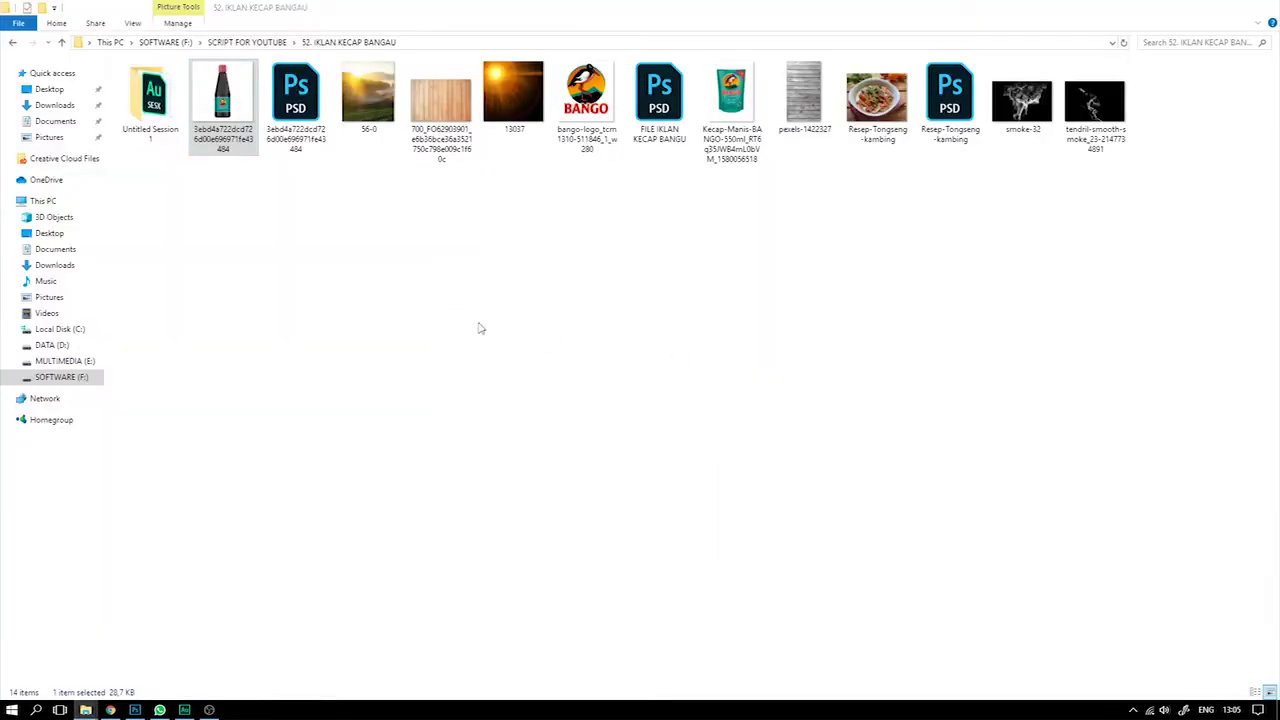
pyautogui.moveTo(237, 120); pyautogui.dragTo(673, 55)
# Select the white background around the bottle with the Magic Wand and subtract the label's white bands using the Lasso tool.
pyautogui.click(13, 122)
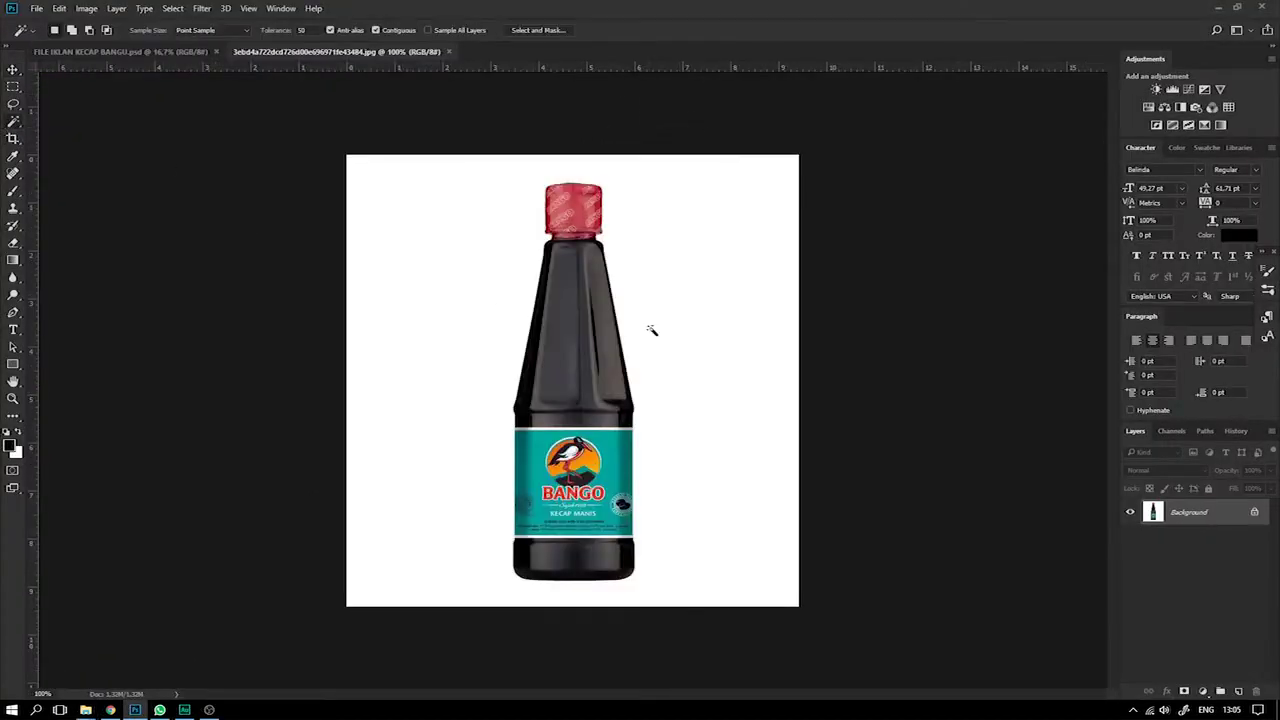
pyautogui.click(734, 307)
pyautogui.hotkey('ctrl', '+')
pyautogui.hotkey('ctrl', '+')
pyautogui.hotkey('ctrl', '+')
pyautogui.moveTo(725, 599); pyautogui.dragTo(654, 113)
pyautogui.press('l')
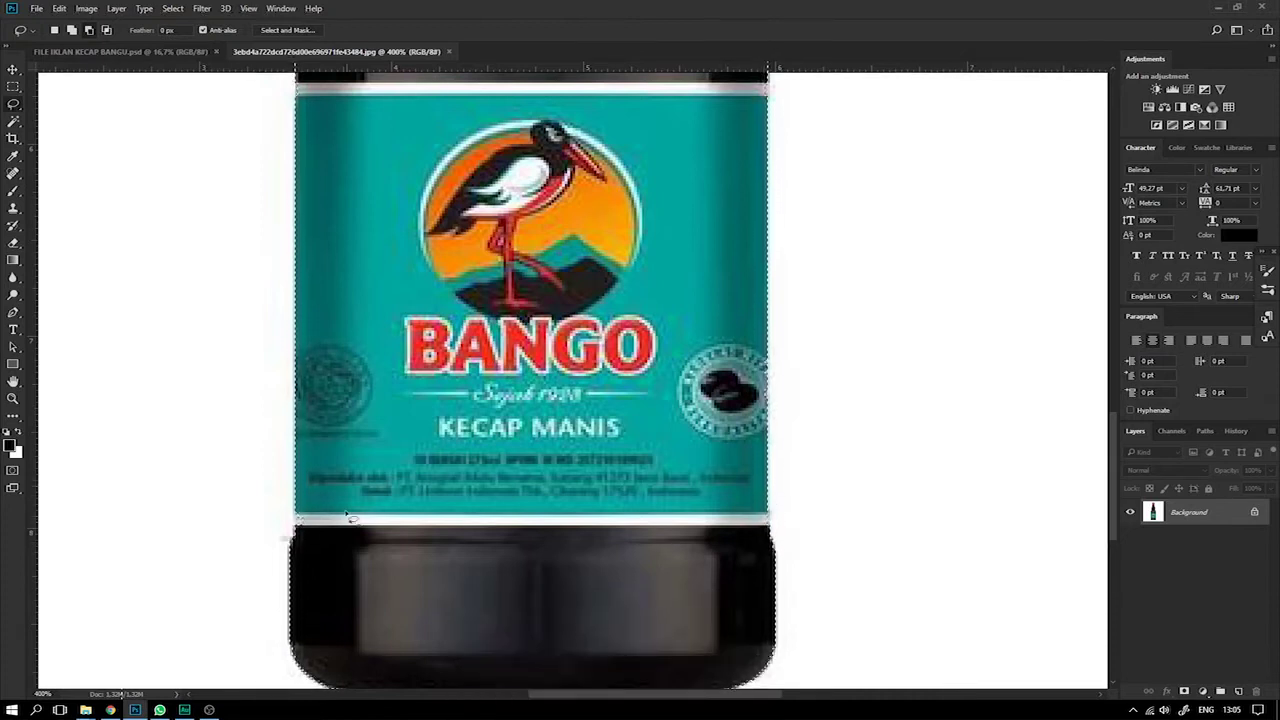
pyautogui.keyDown('alt'); pyautogui.click(17, 110); pyautogui.keyUp('alt')
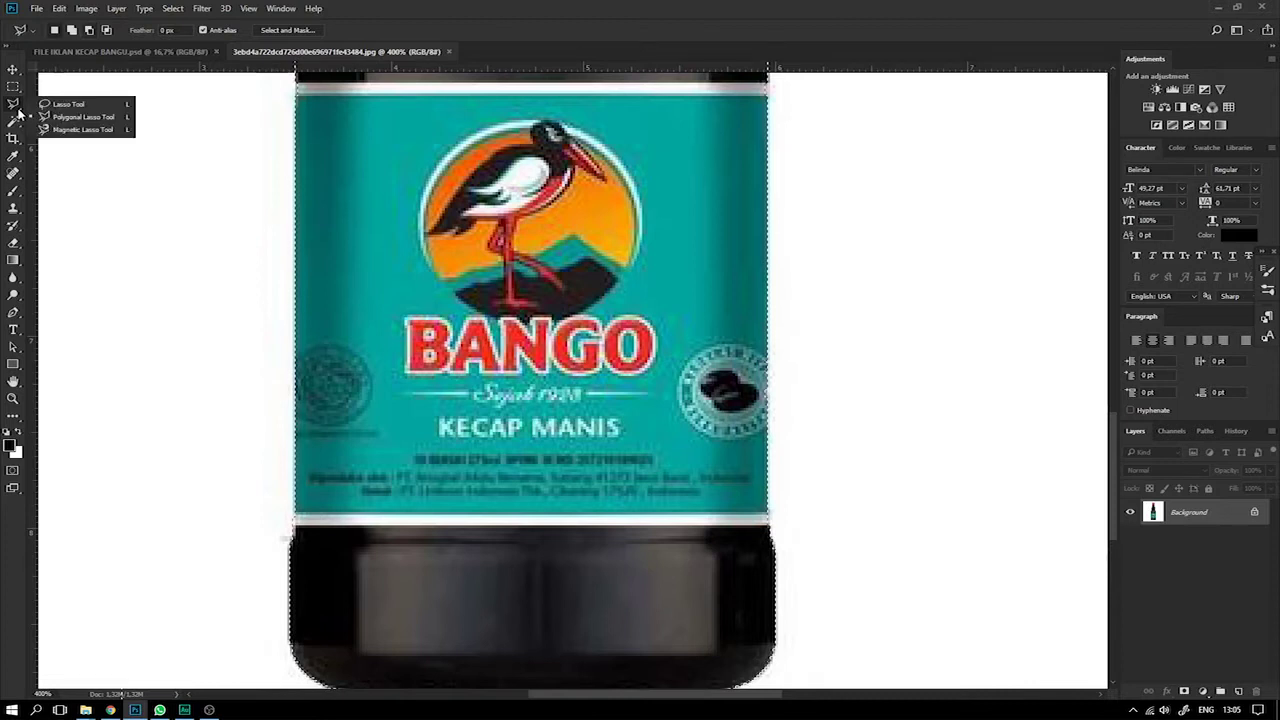
pyautogui.keyDown('alt'); pyautogui.click(18, 112); pyautogui.keyUp('alt')
pyautogui.keyDown('alt'); pyautogui.click(16, 108); pyautogui.keyUp('alt')
pyautogui.click(62, 105)
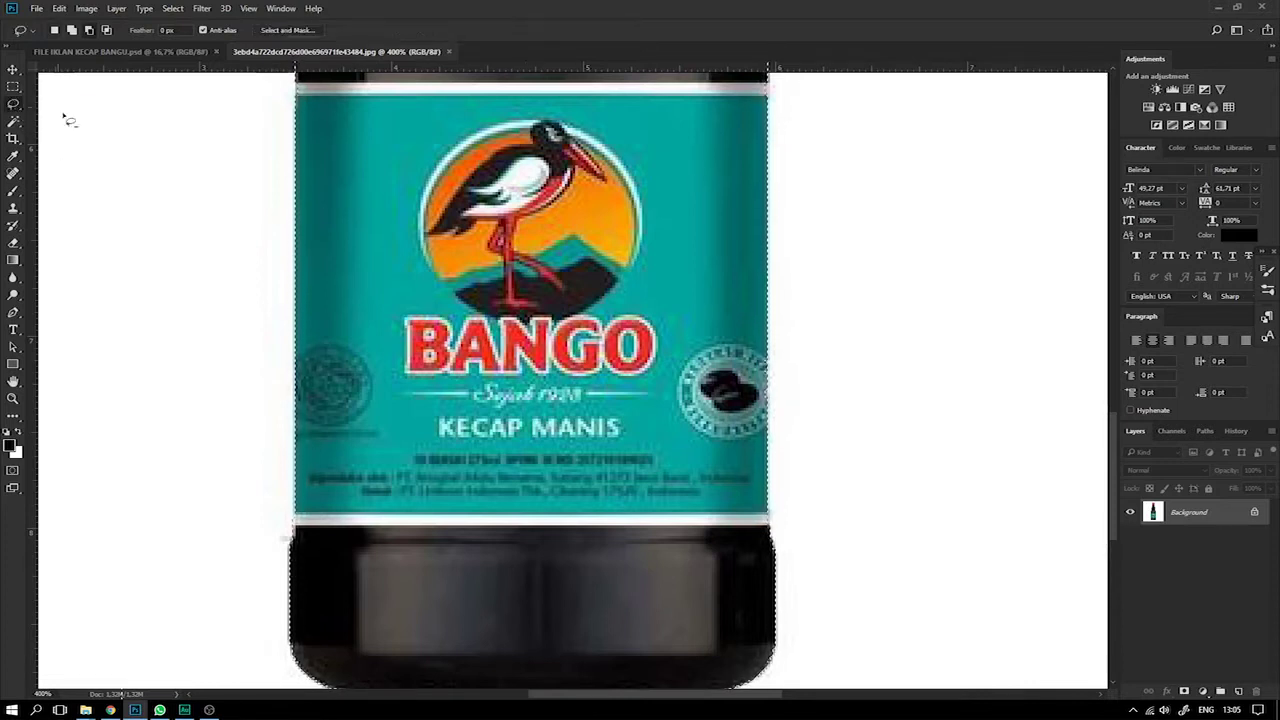
pyautogui.scroll(3, 748, 368)
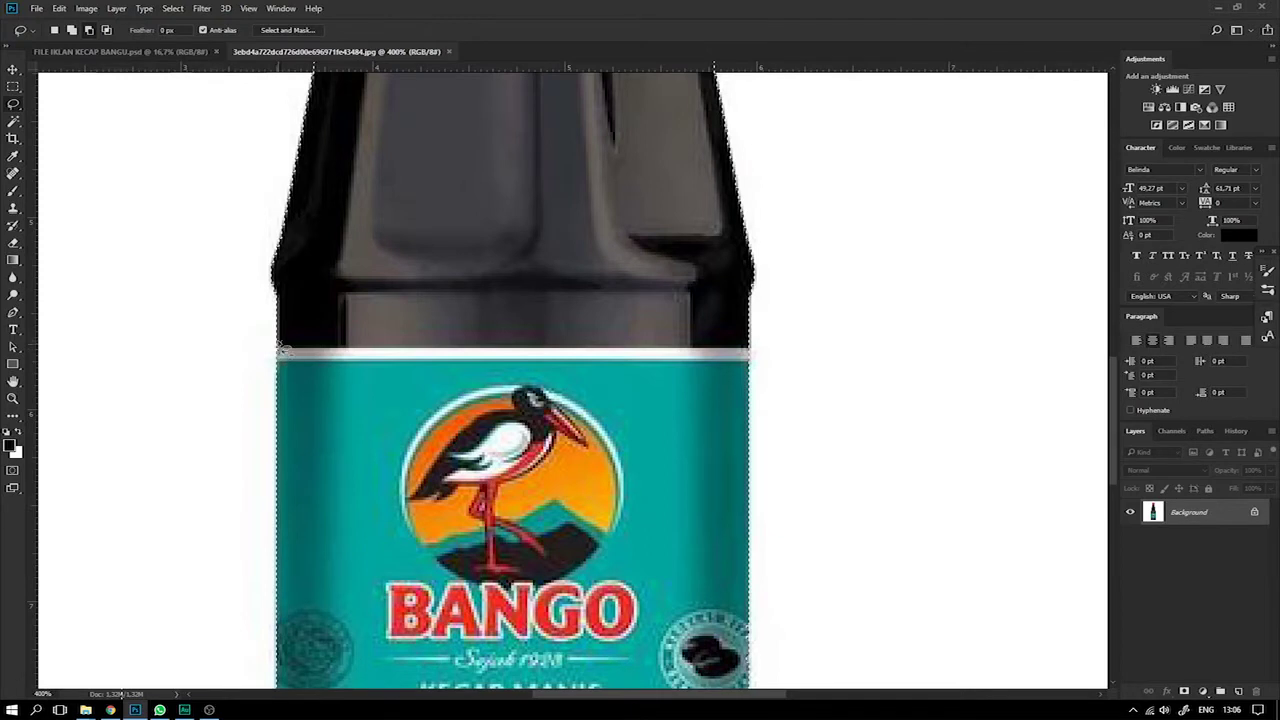
# Convert the Background into an editable layer named Layer 0, delete the selected white area and deselect.
pyautogui.hotkey('ctrl', '-')
pyautogui.hotkey('ctrl', '-')
pyautogui.hotkey('ctrl', '-')
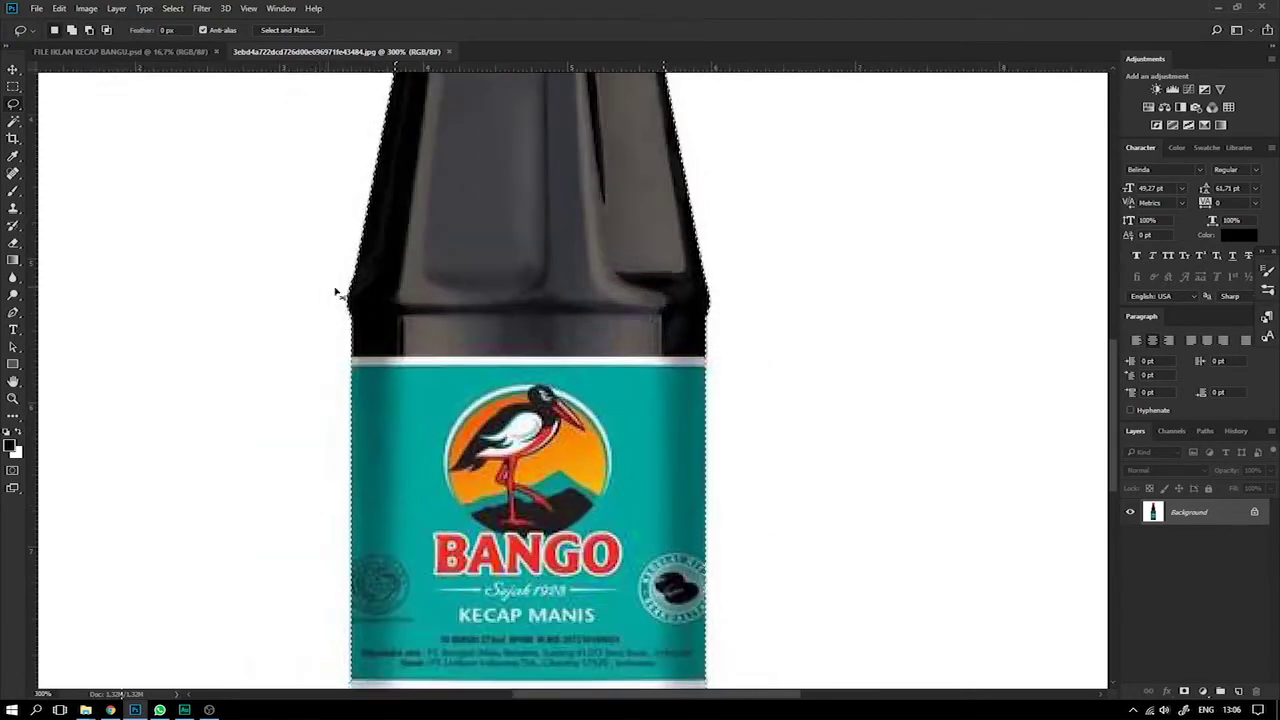
pyautogui.doubleClick(1200, 512)
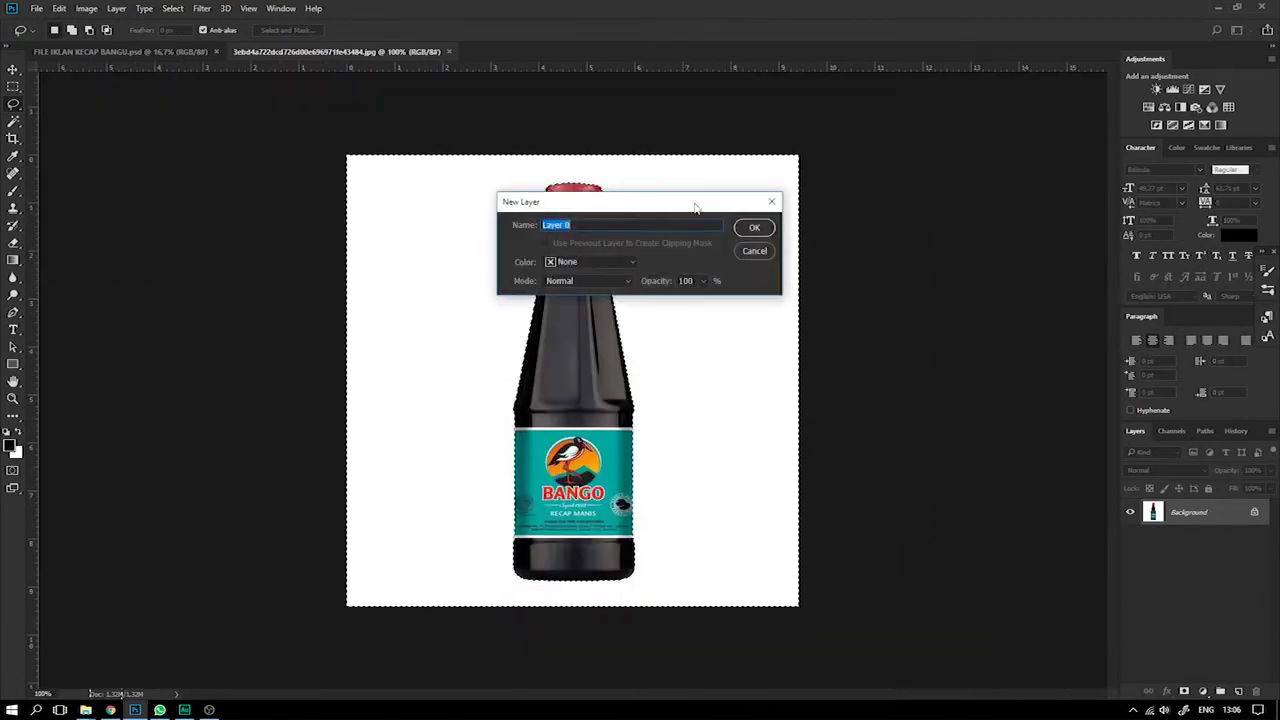
pyautogui.click(749, 224)
pyautogui.press('Delete')
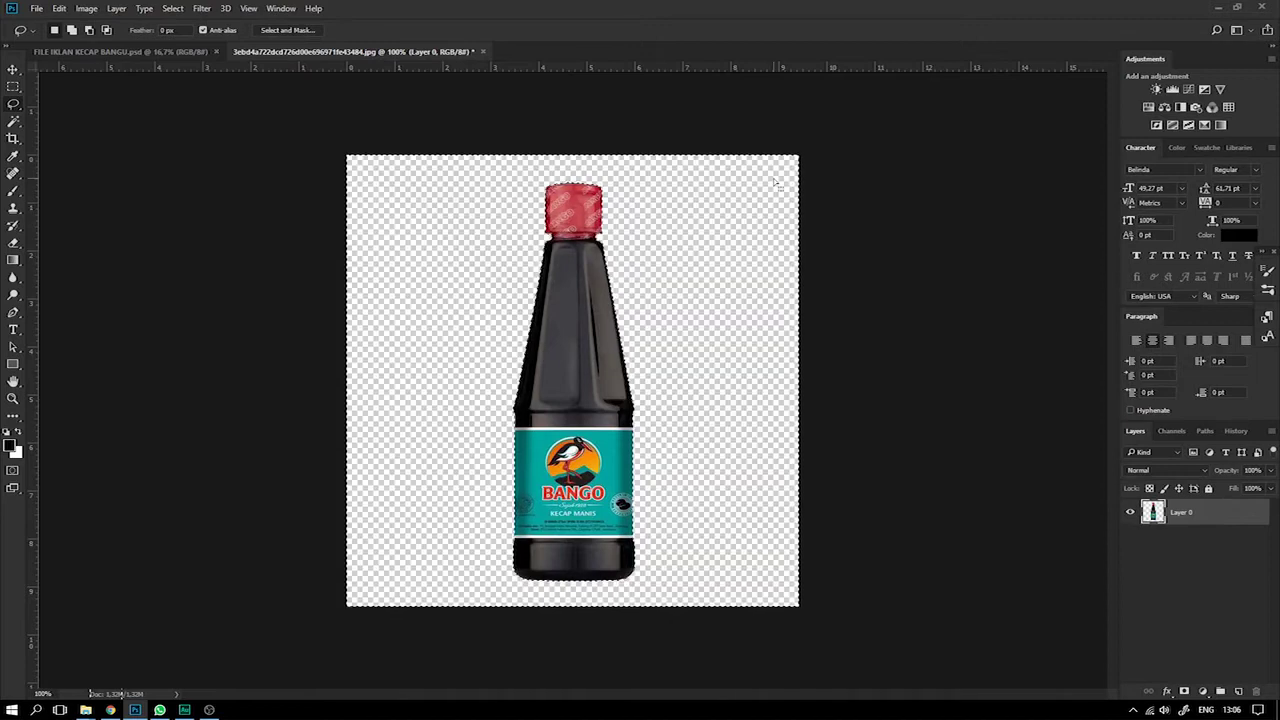
pyautogui.hotkey('ctrl', 'd')
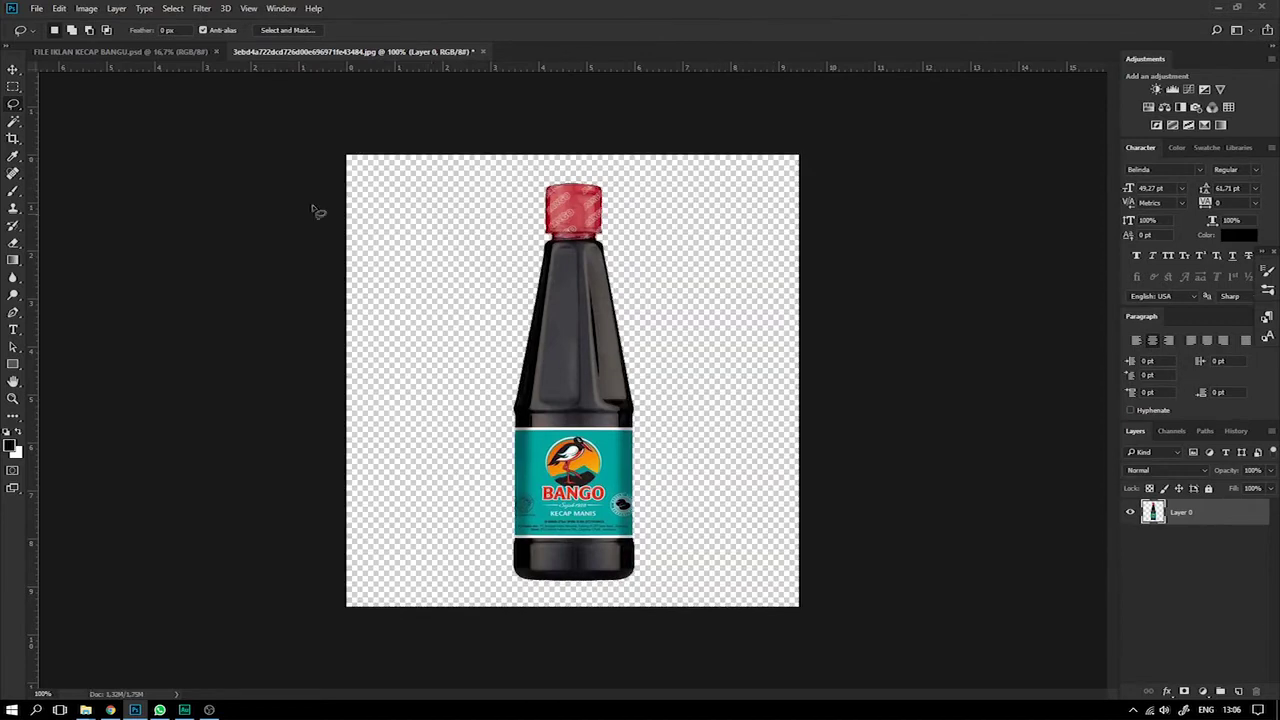
# Try deleting the pixels selected from the bottle layer, undo the deletion and clear the selection.
pyautogui.click(12, 70)
pyautogui.hotkey('ctrl', '+')
pyautogui.hotkey('ctrl', '+')
pyautogui.moveTo(594, 263); pyautogui.dragTo(597, 535)
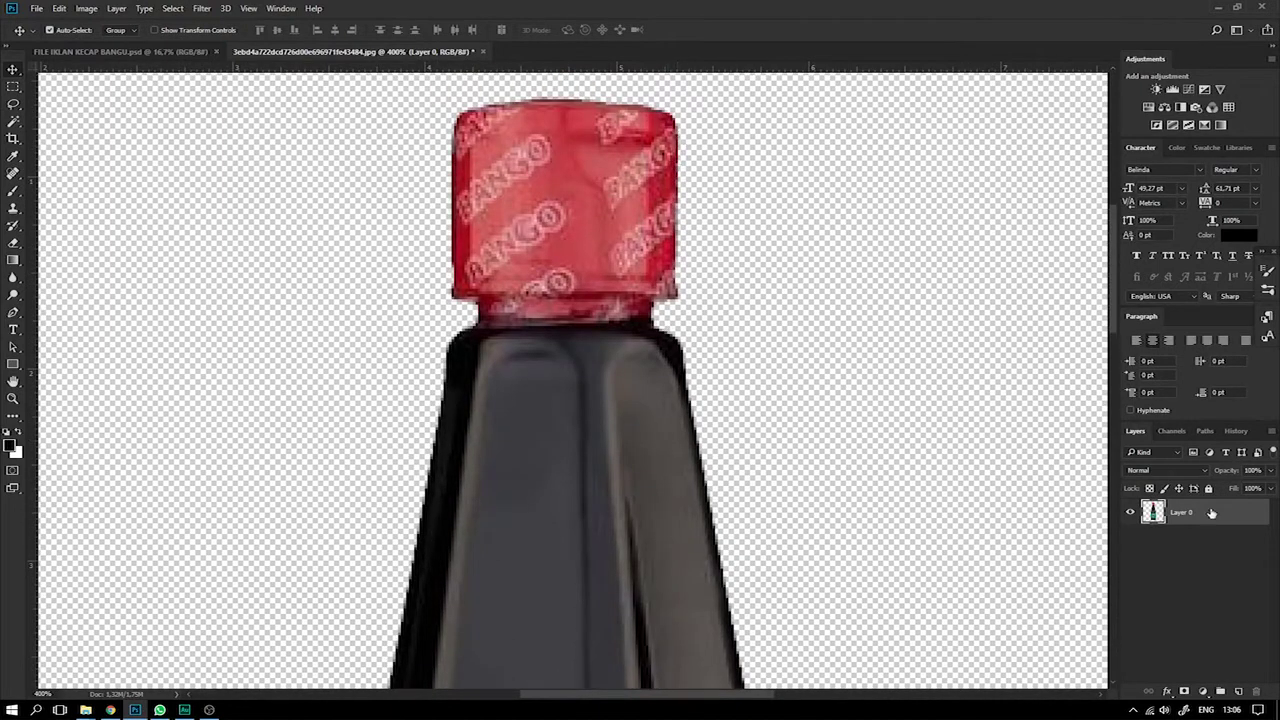
pyautogui.rightClick(1158, 514)
pyautogui.click(1131, 237)
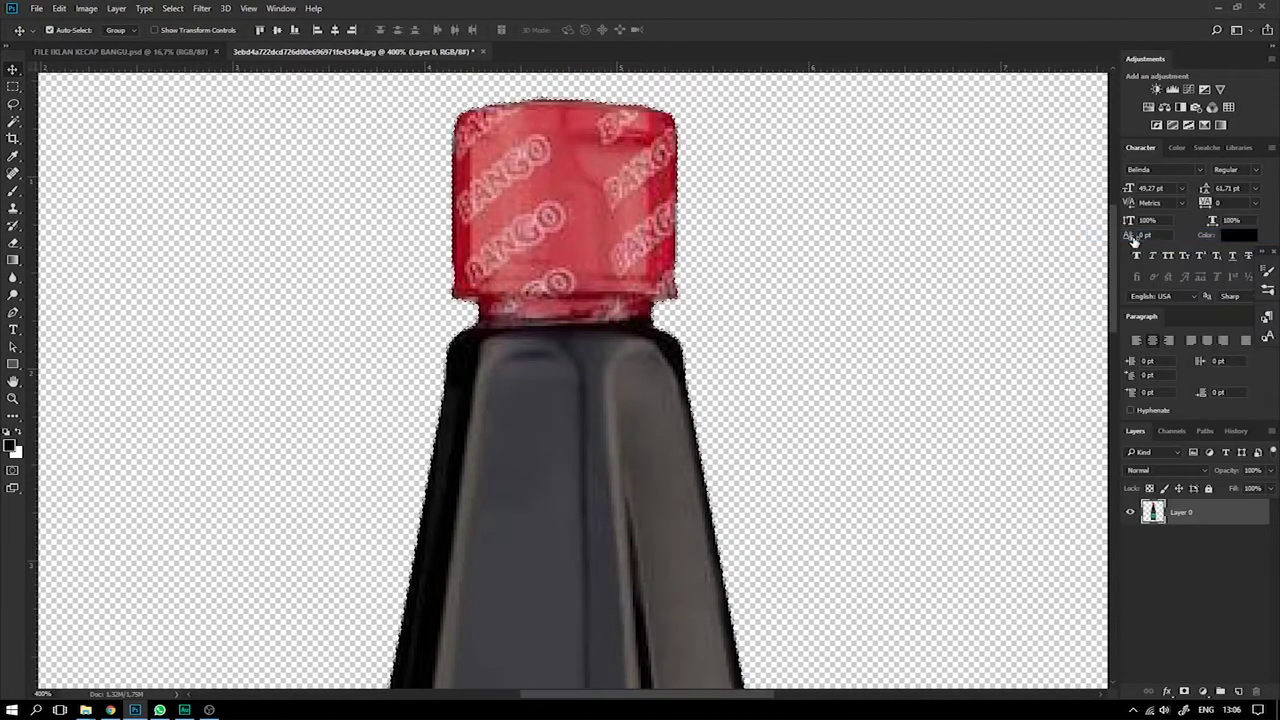
pyautogui.press('Delete')
pyautogui.hotkey('ctrl', 'z')
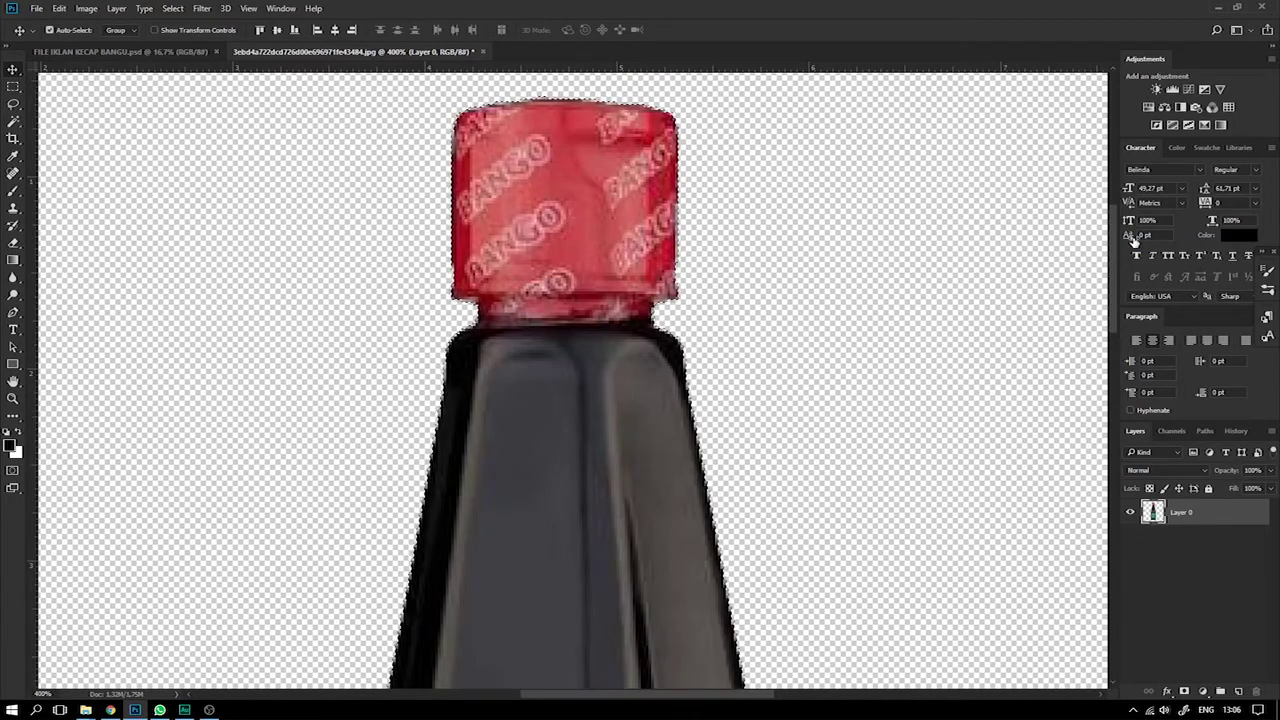
pyautogui.hotkey('ctrl', 'd')
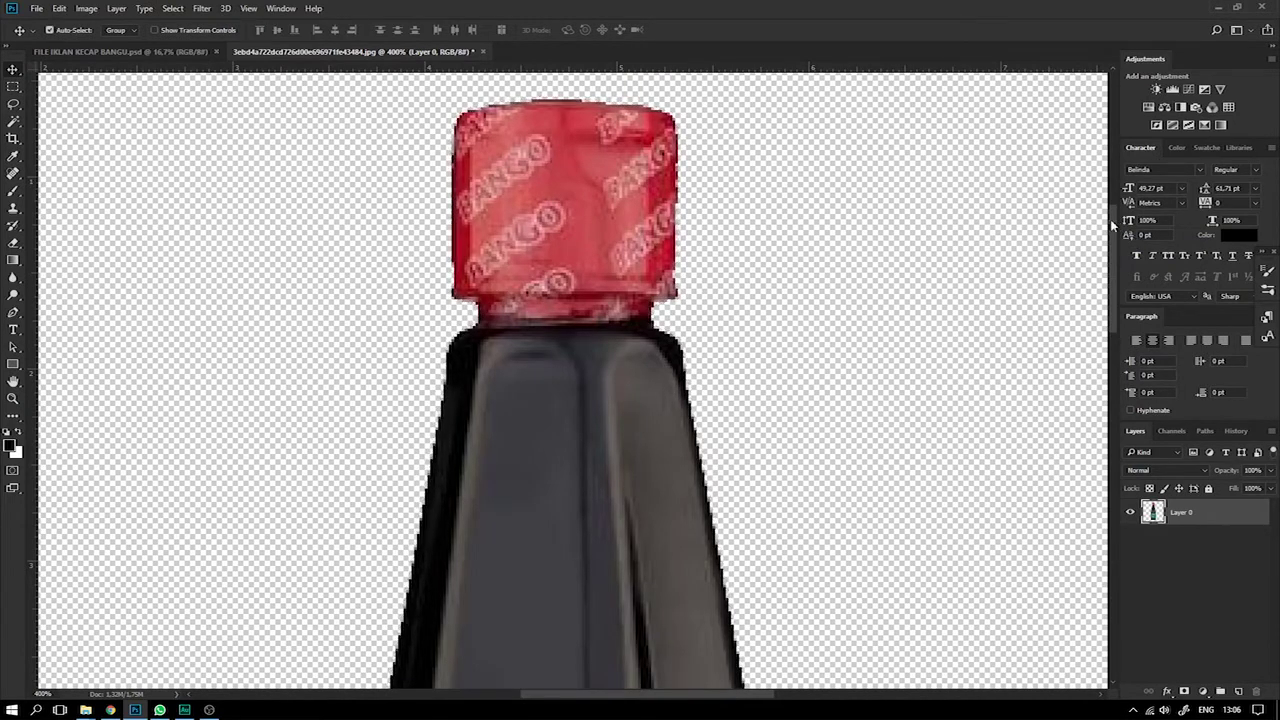
# Save the cut-out bottle in Photoshop format under the new name botol, without overwriting the existing file.
pyautogui.hotkey('ctrl', '-')
pyautogui.hotkey('ctrl', '-')
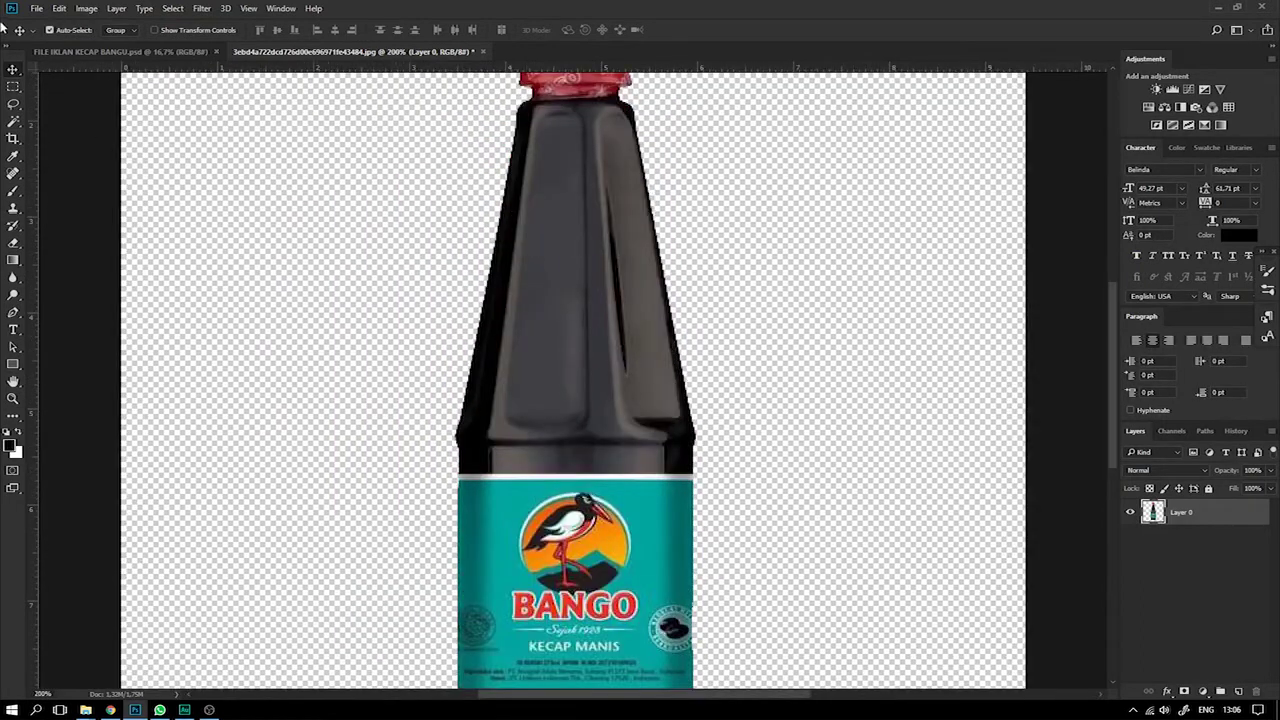
pyautogui.click(36, 8)
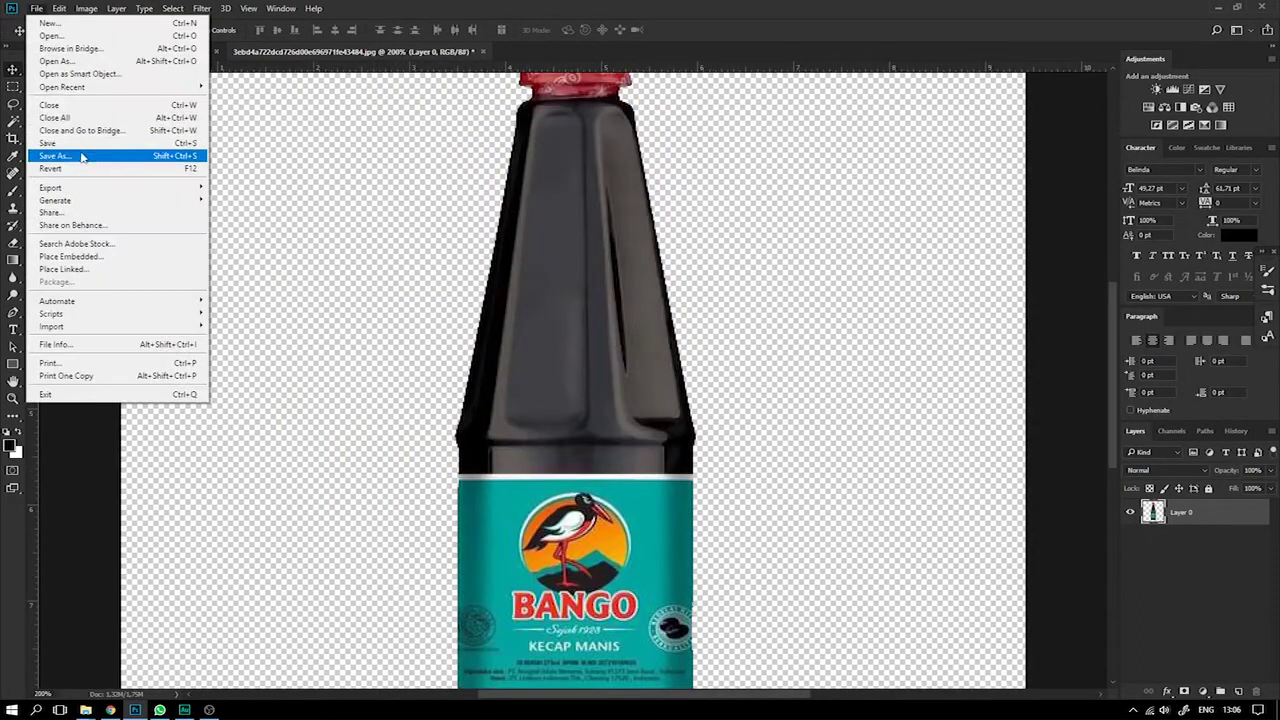
pyautogui.click(86, 155)
pyautogui.click(774, 573)
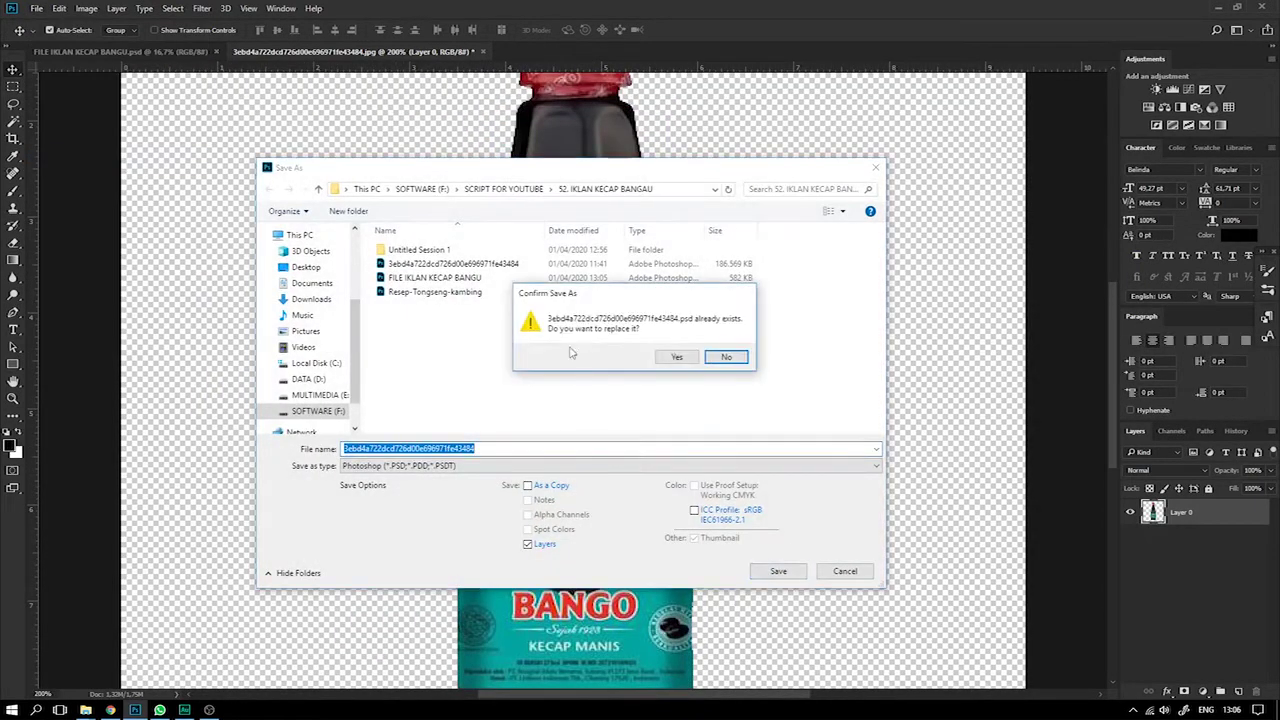
pyautogui.click(719, 362)
pyautogui.press('Return')
pyautogui.click(721, 363)
pyautogui.click(722, 358)
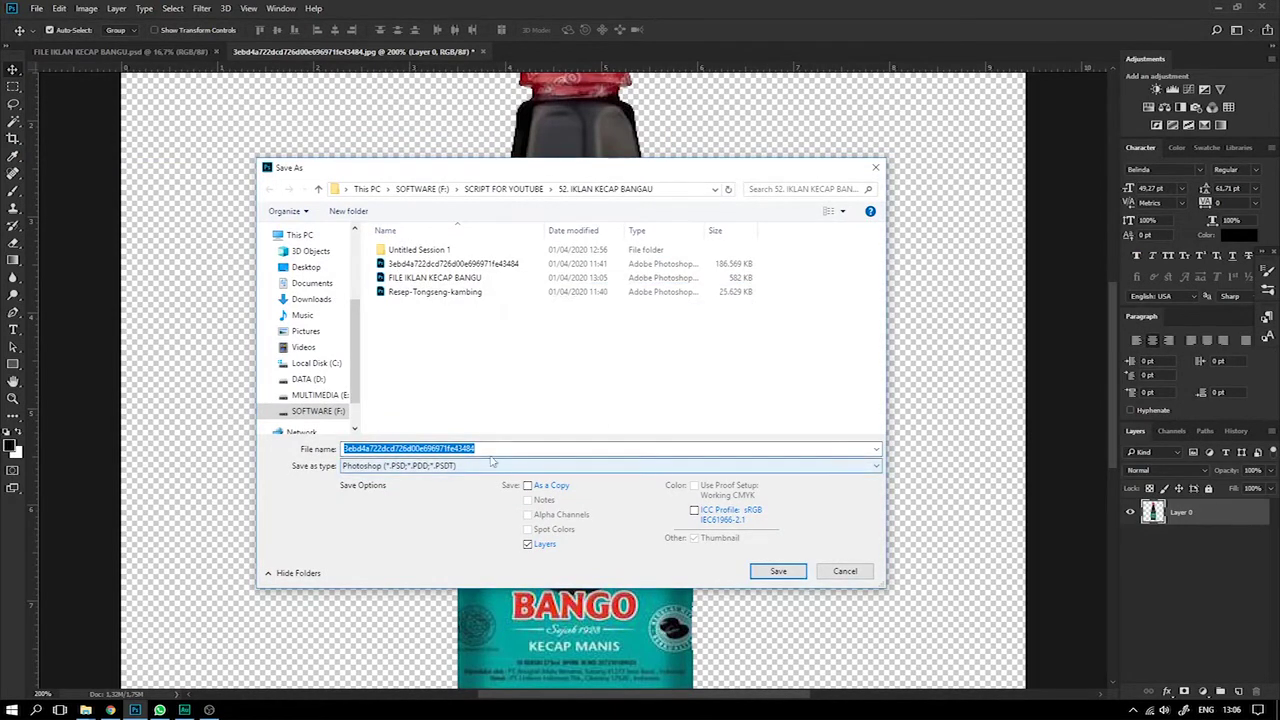
pyautogui.write('b')
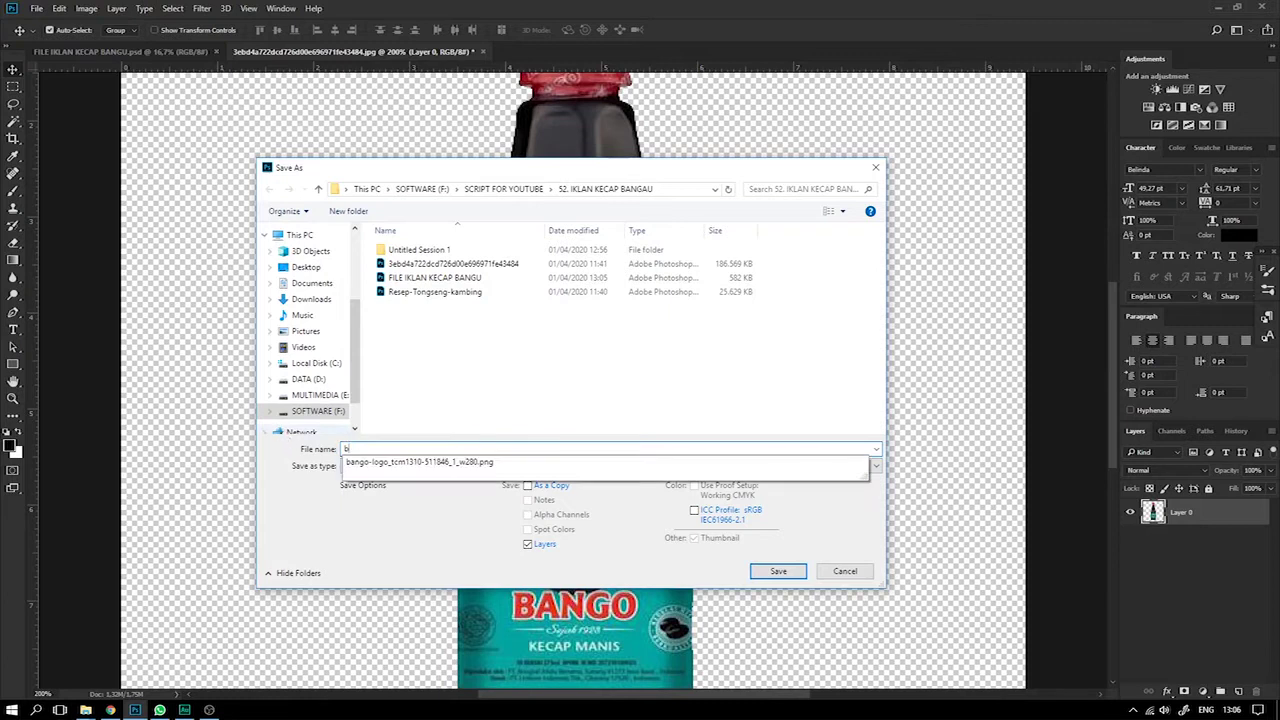
pyautogui.write('otol')
pyautogui.click(799, 575)
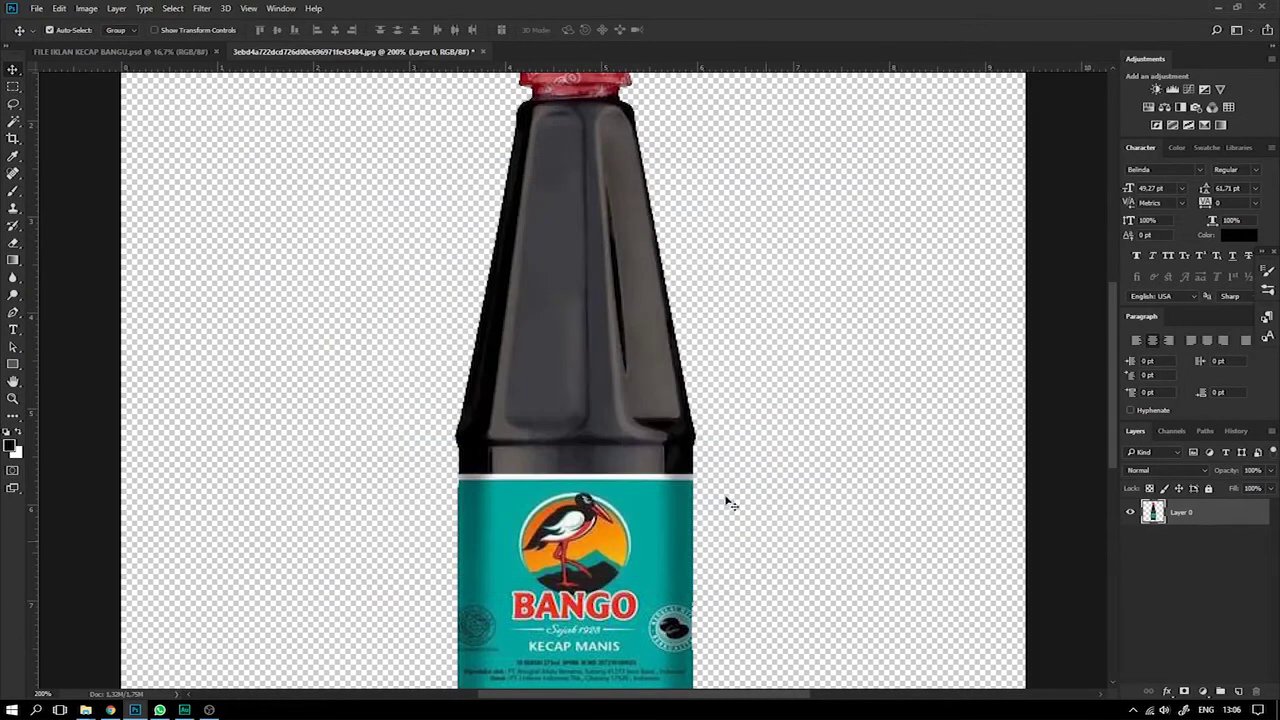
pyautogui.hotkey('ctrl', '-')
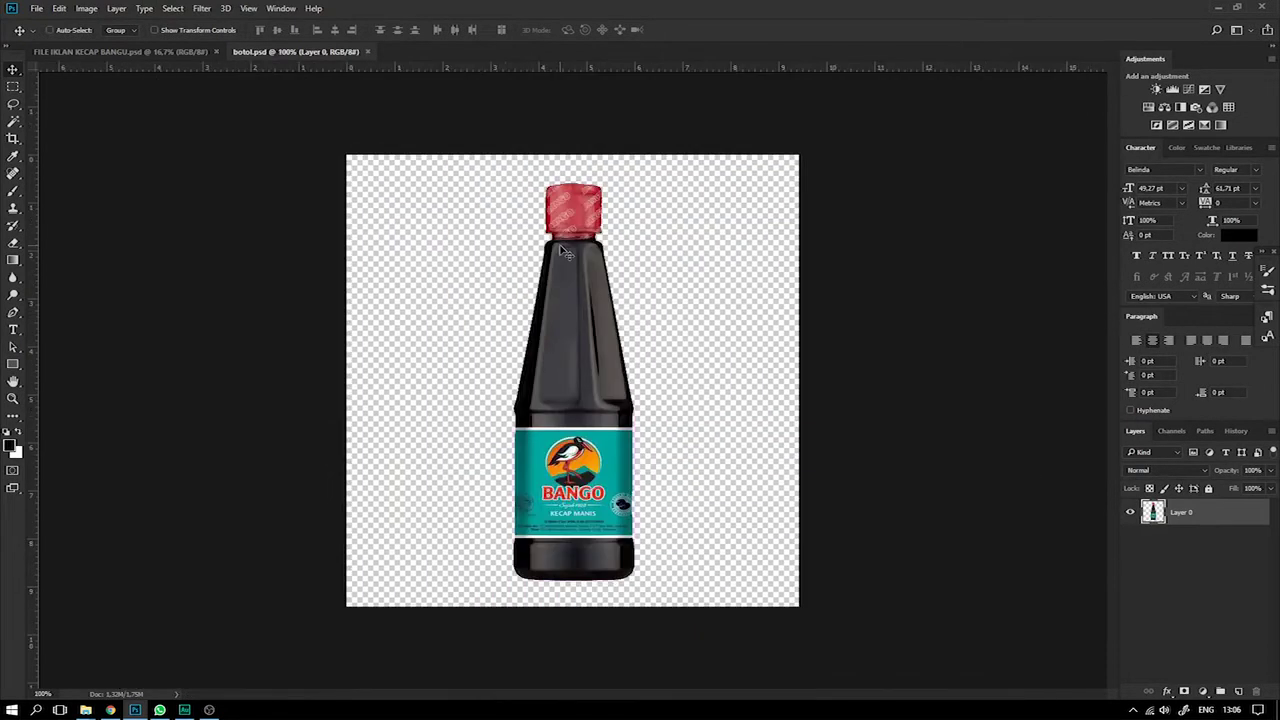
pyautogui.hotkey('ctrl', '+')
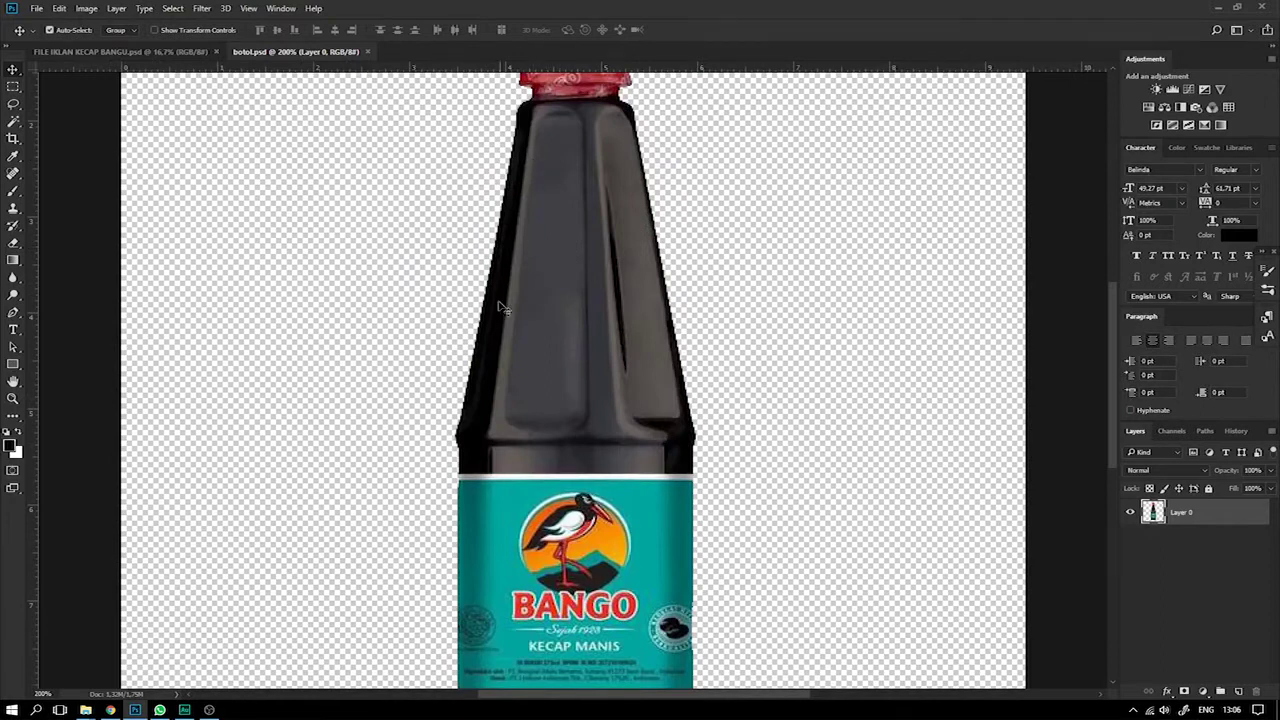
pyautogui.hotkey('ctrl', '-')
pyautogui.hotkey('ctrl', '+')
pyautogui.hotkey('ctrl', '-')
pyautogui.press('ctrl')
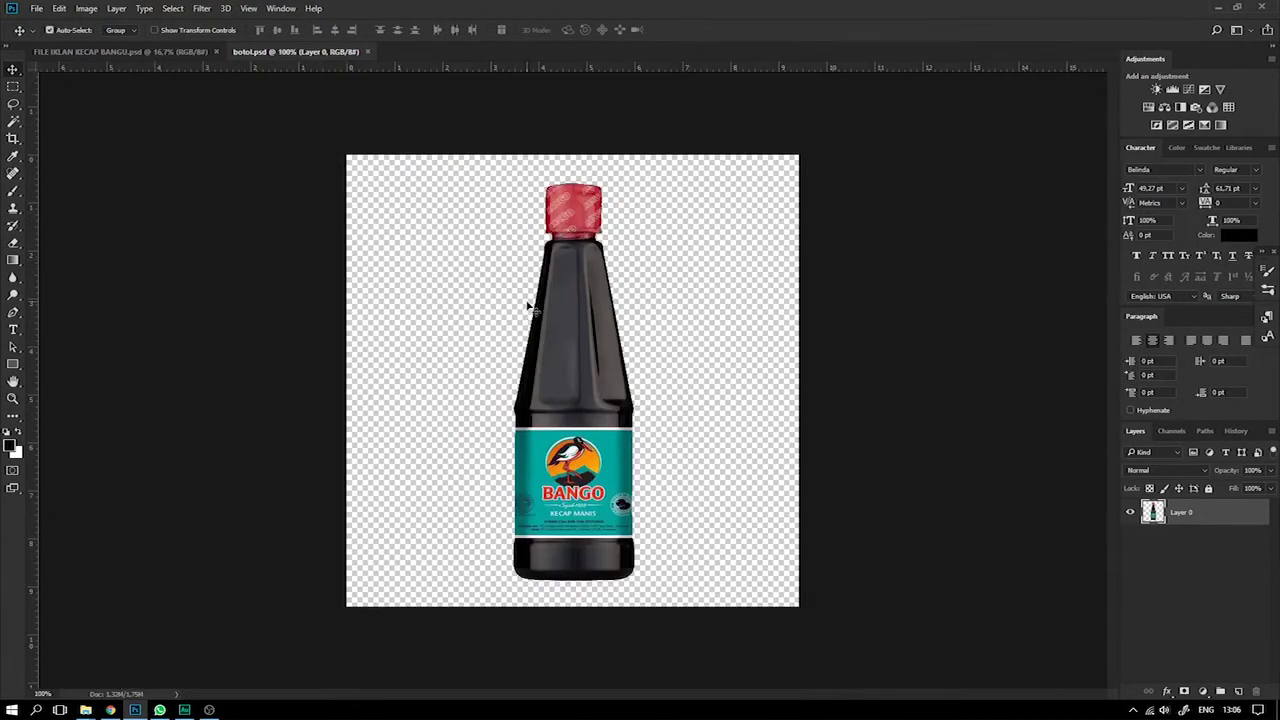
# Add a Curves adjustment layer above the bottle with the Darker (RGB) preset and pull the curve's midpoint further down.
pyautogui.hotkey('ctrl', '+')
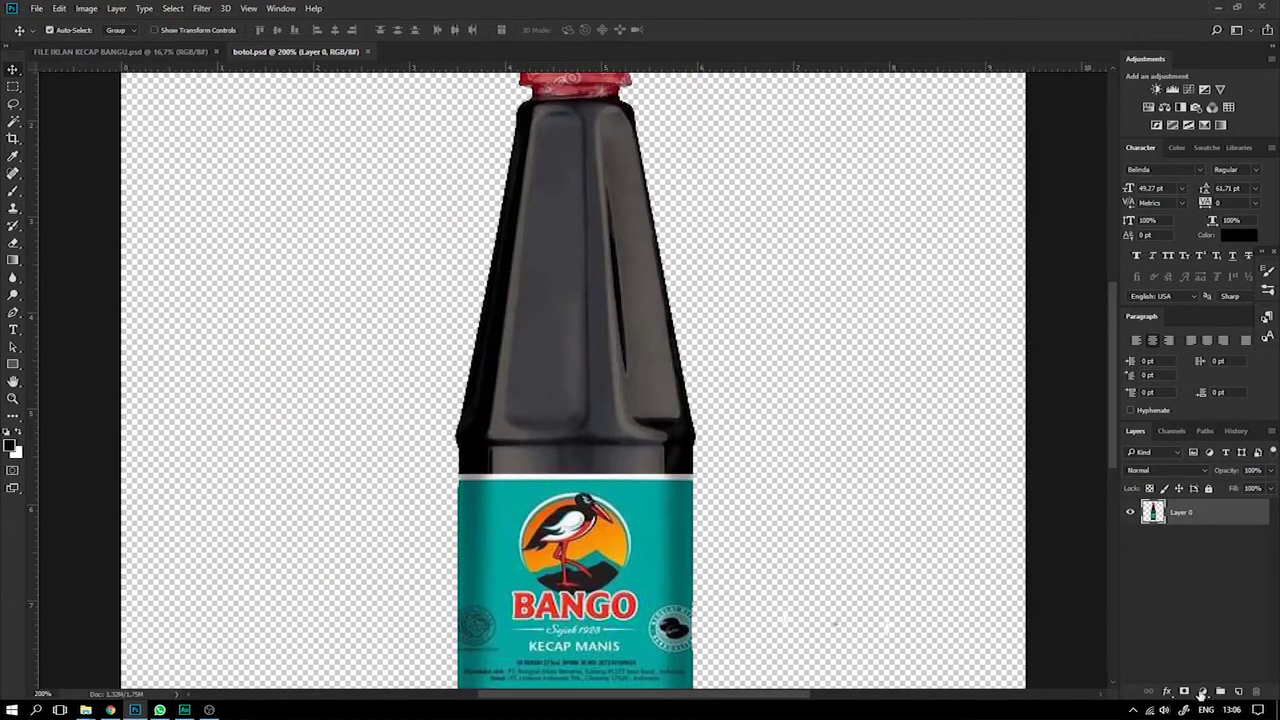
pyautogui.click(1201, 693)
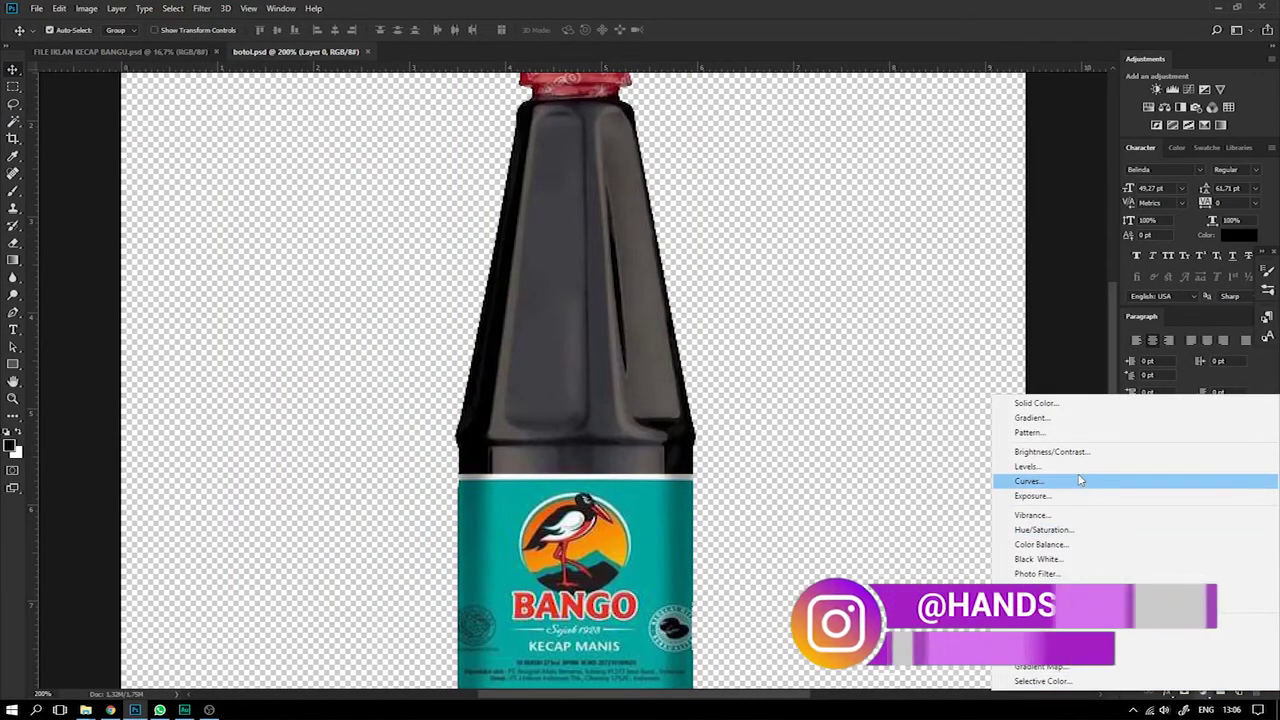
pyautogui.click(1189, 709)
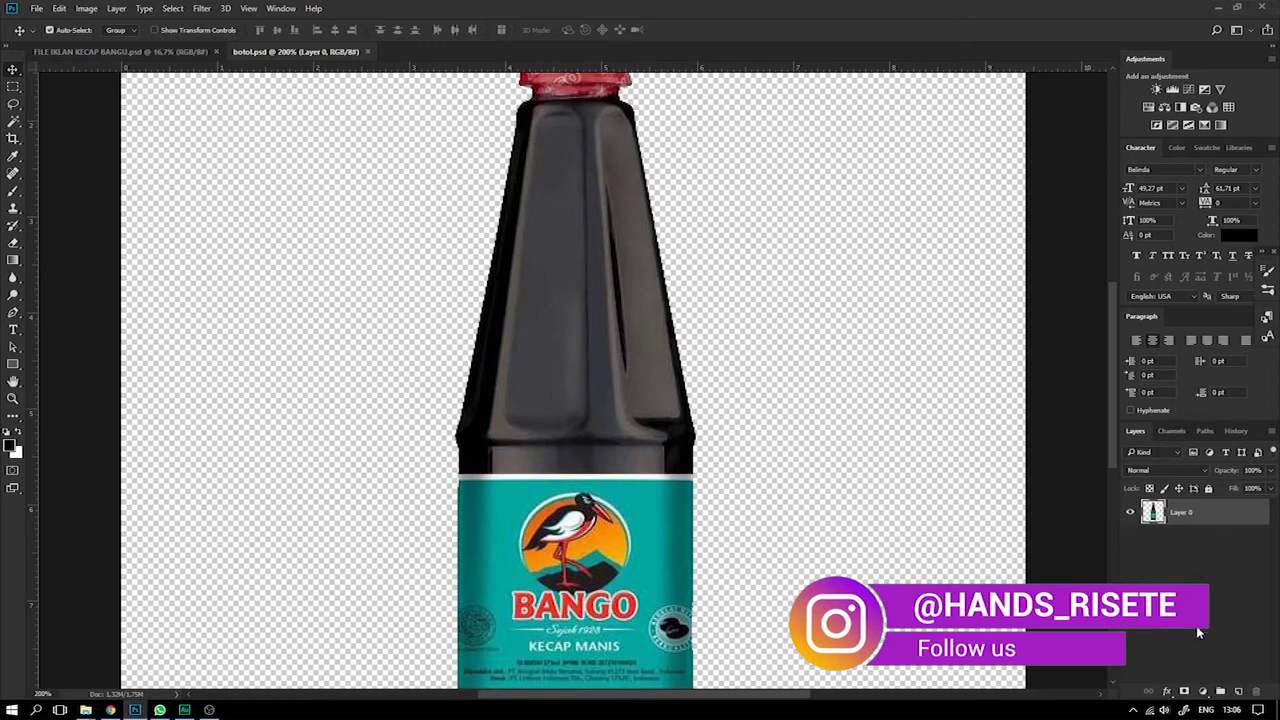
pyautogui.click(1201, 693)
pyautogui.click(1040, 483)
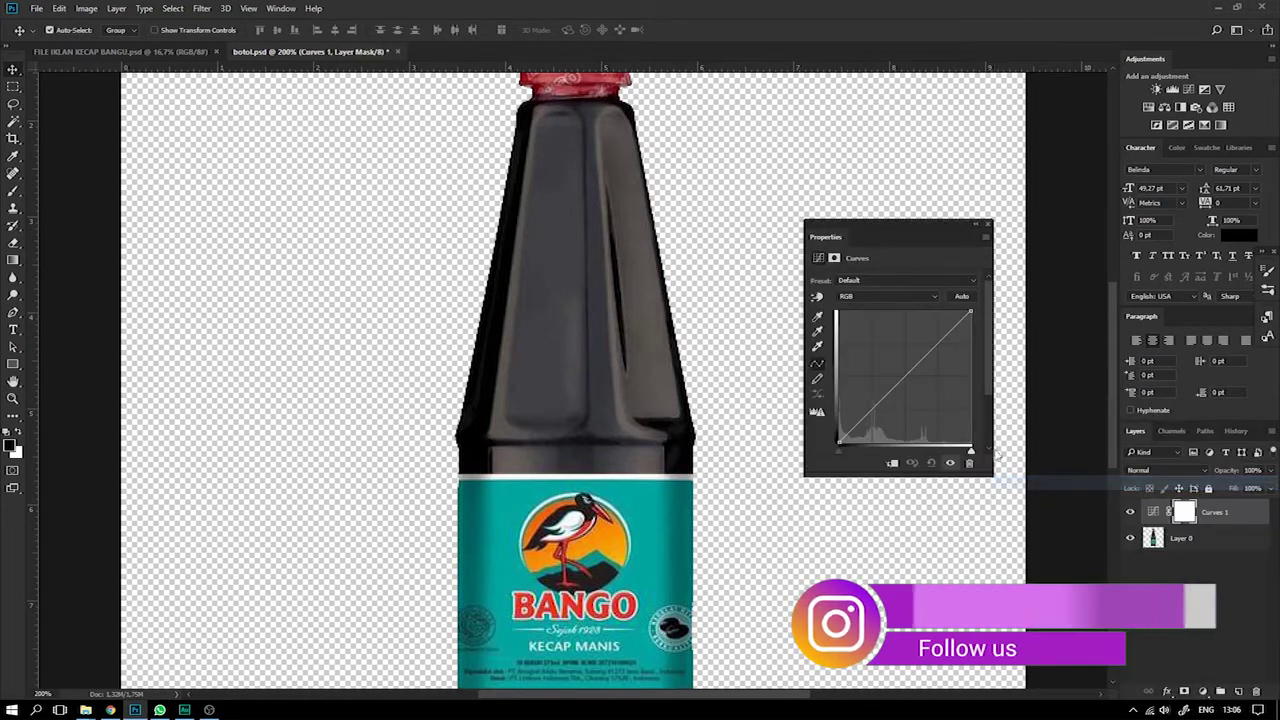
pyautogui.click(886, 280)
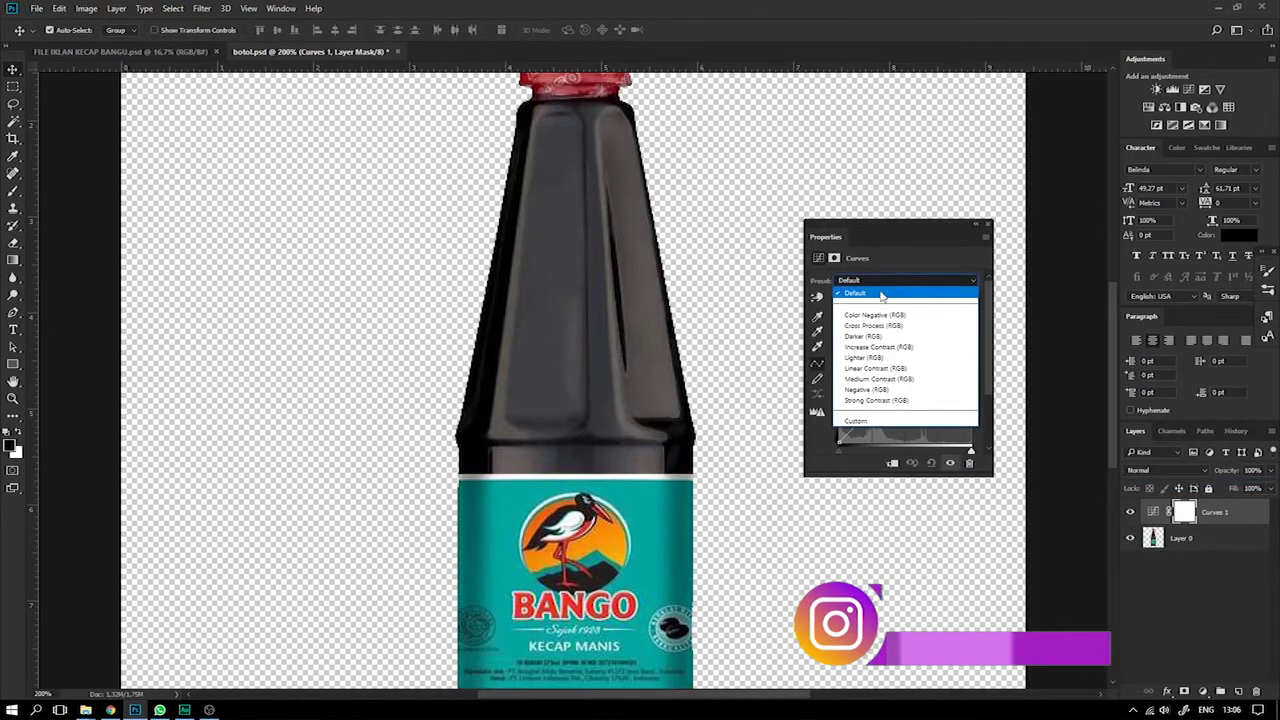
pyautogui.click(880, 337)
pyautogui.moveTo(906, 389); pyautogui.dragTo(915, 397)
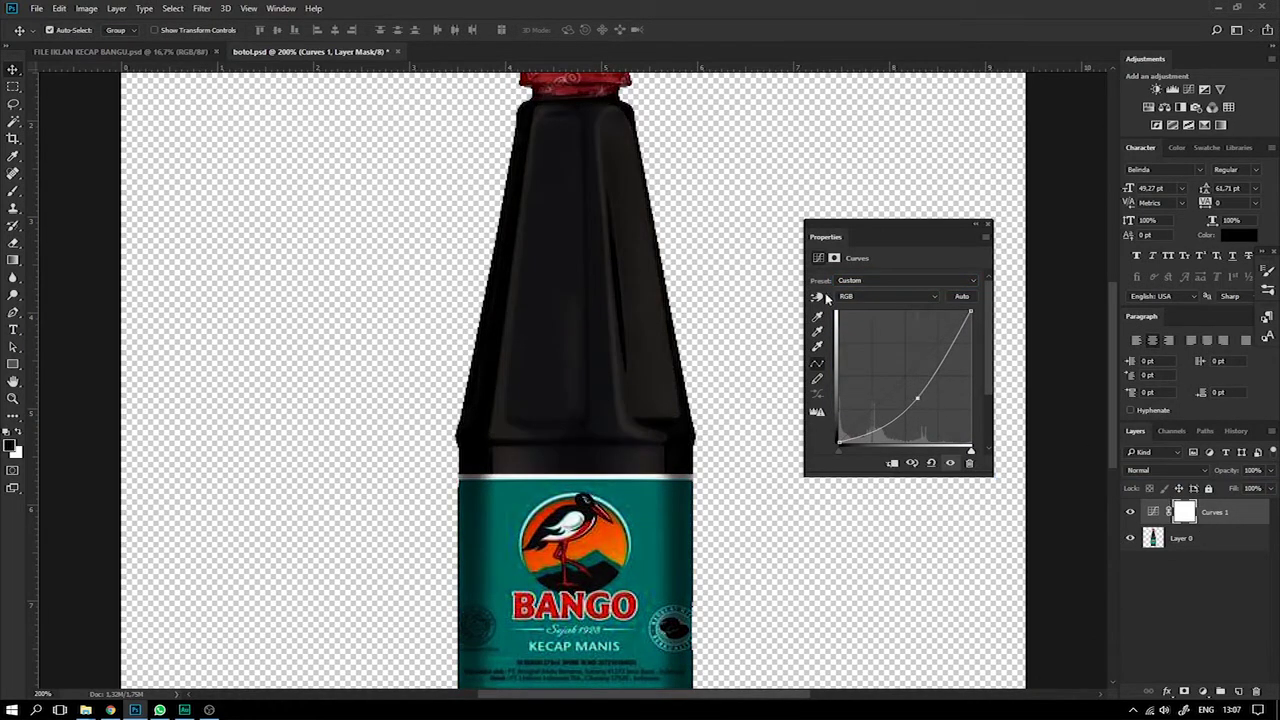
# Invert the darkening Curves layer's mask to black and collapse its properties.
pyautogui.click(1186, 514)
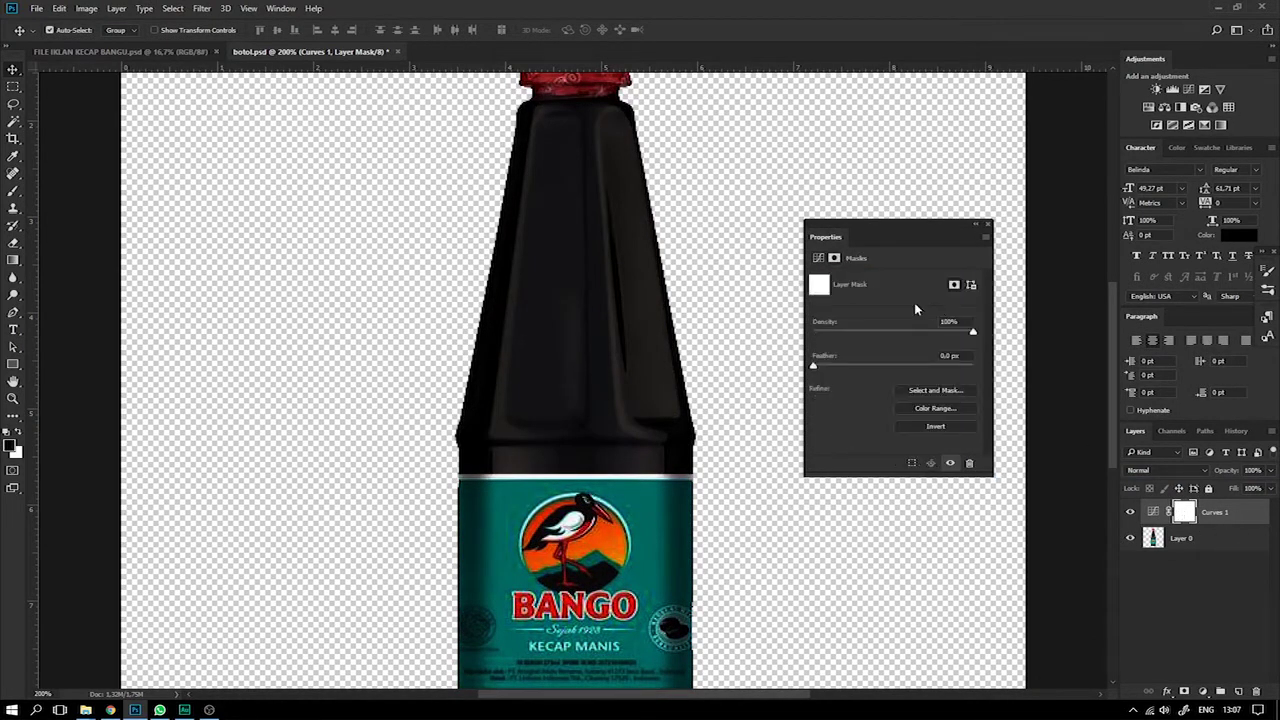
pyautogui.click(935, 427)
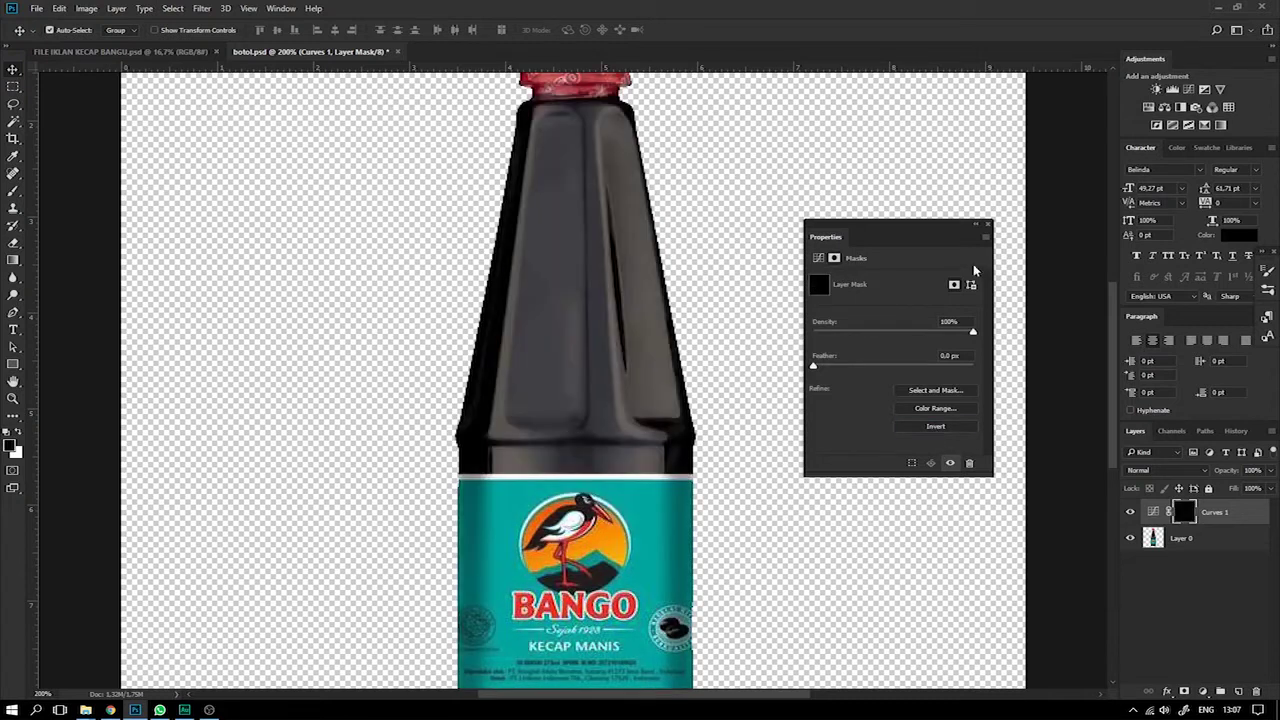
pyautogui.click(978, 226)
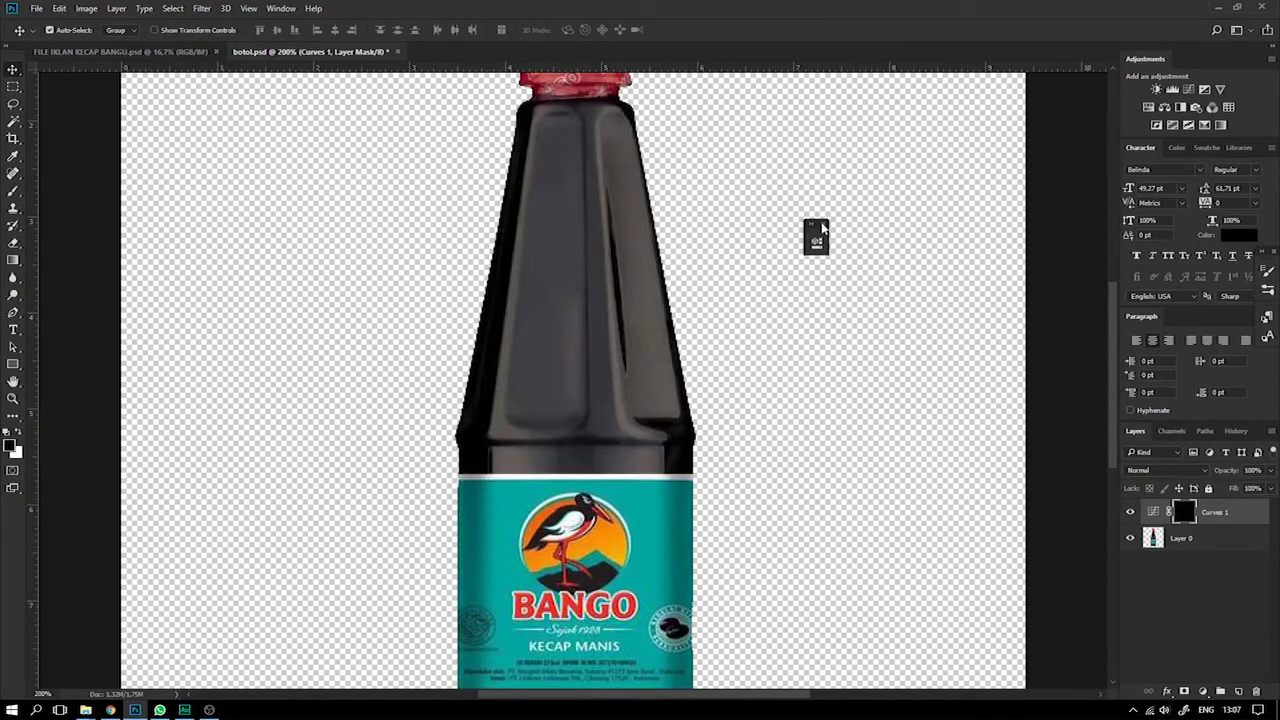
# Add a second Curves adjustment layer with the Lighter (RGB) preset and pull the curve's midpoint further up.
pyautogui.click(1202, 691)
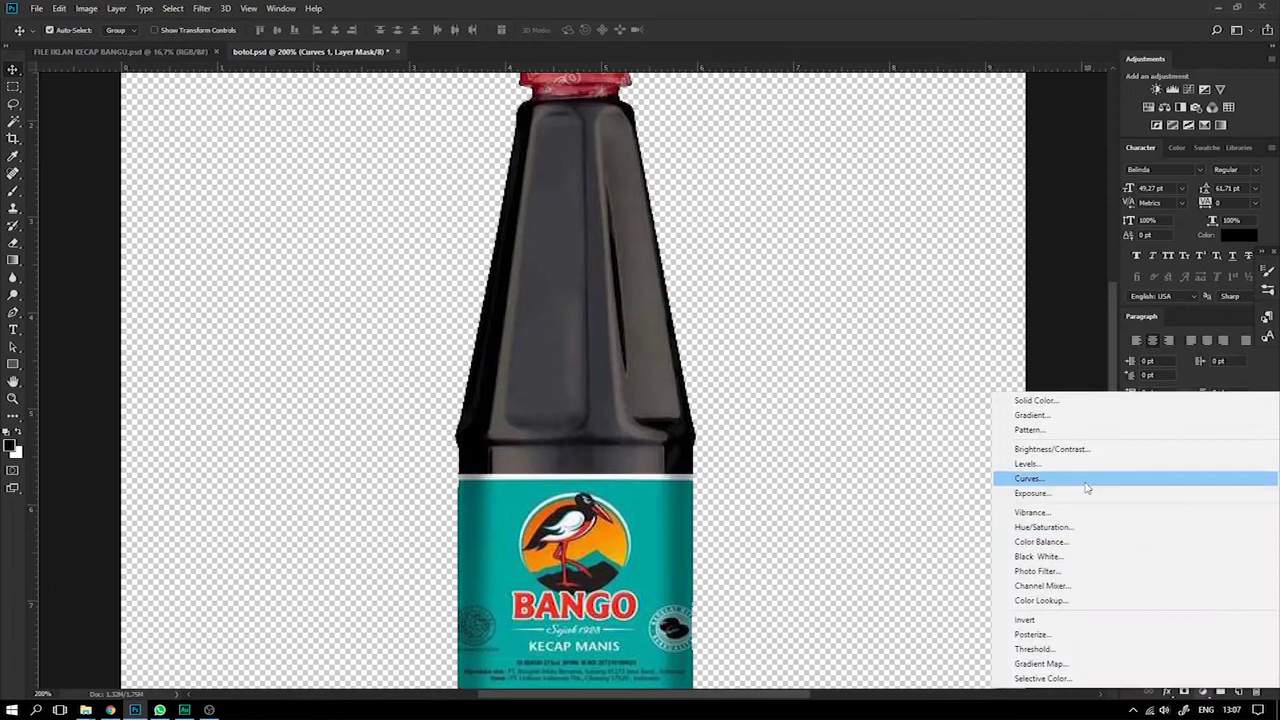
pyautogui.click(1087, 485)
pyautogui.click(700, 282)
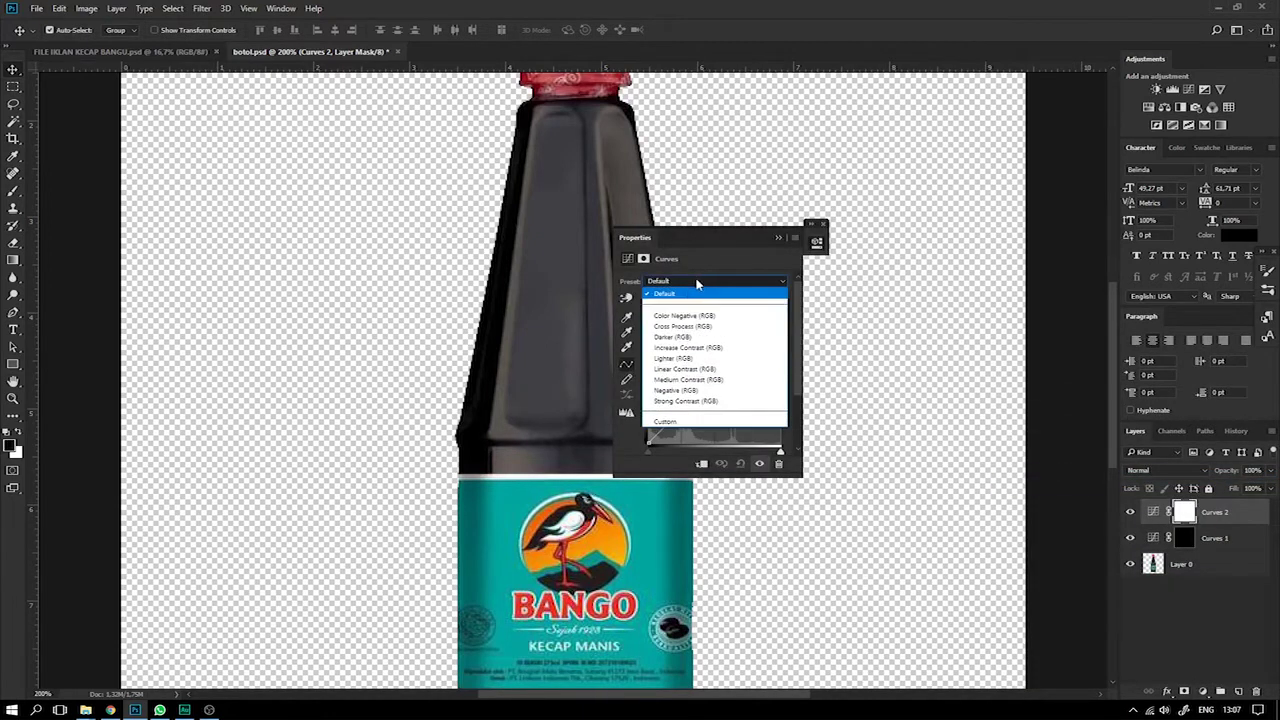
pyautogui.click(688, 358)
pyautogui.moveTo(702, 382); pyautogui.dragTo(703, 374)
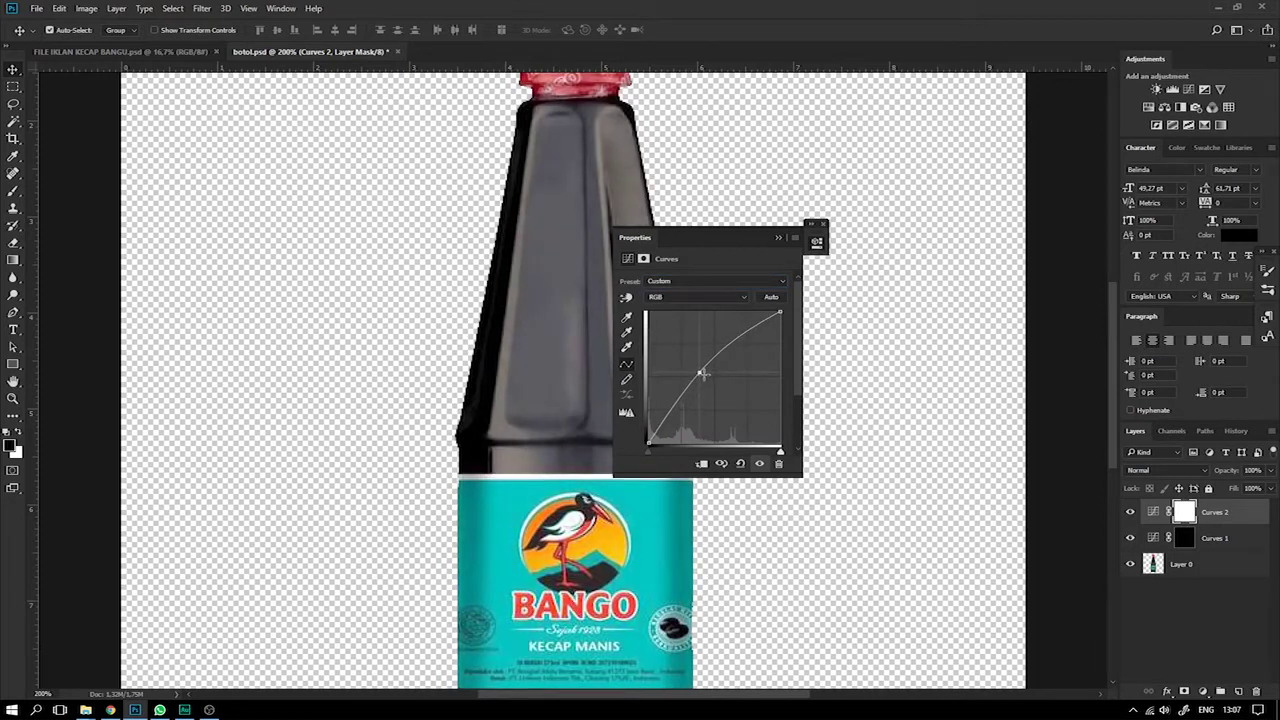
# Invert the brightening Curves layer's mask to black and collapse its properties.
pyautogui.click(646, 258)
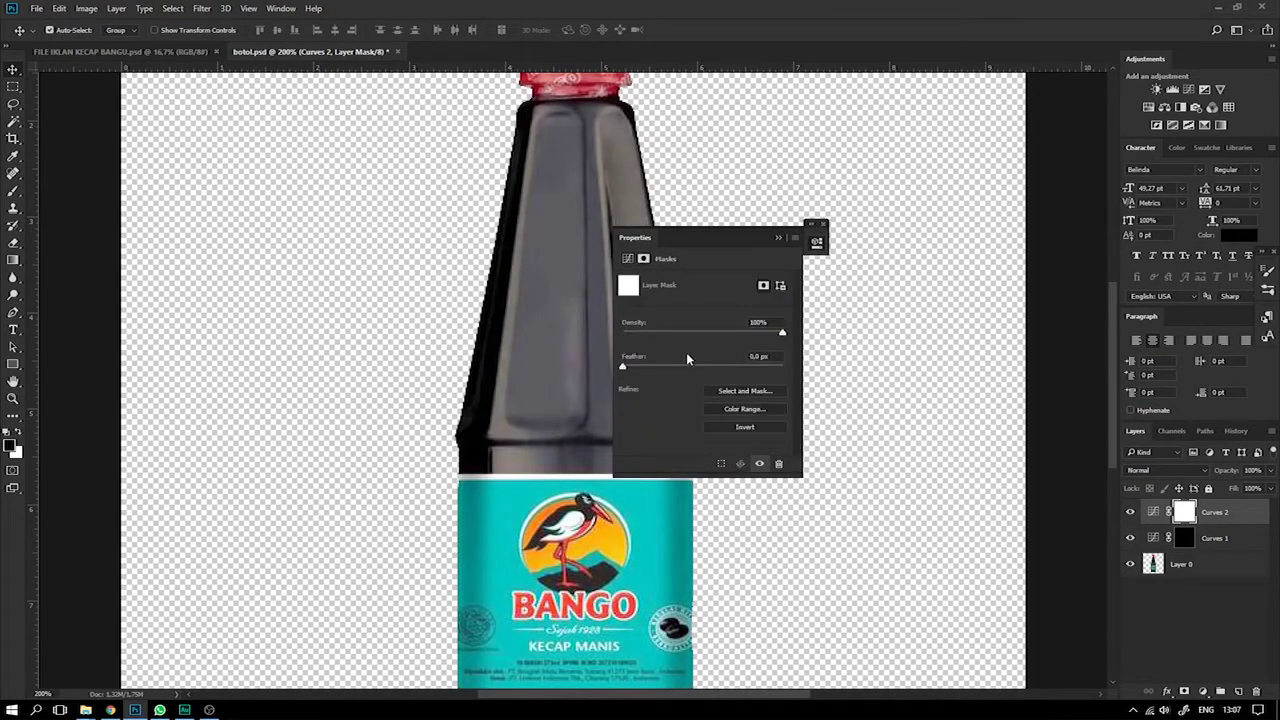
pyautogui.click(754, 428)
pyautogui.click(823, 225)
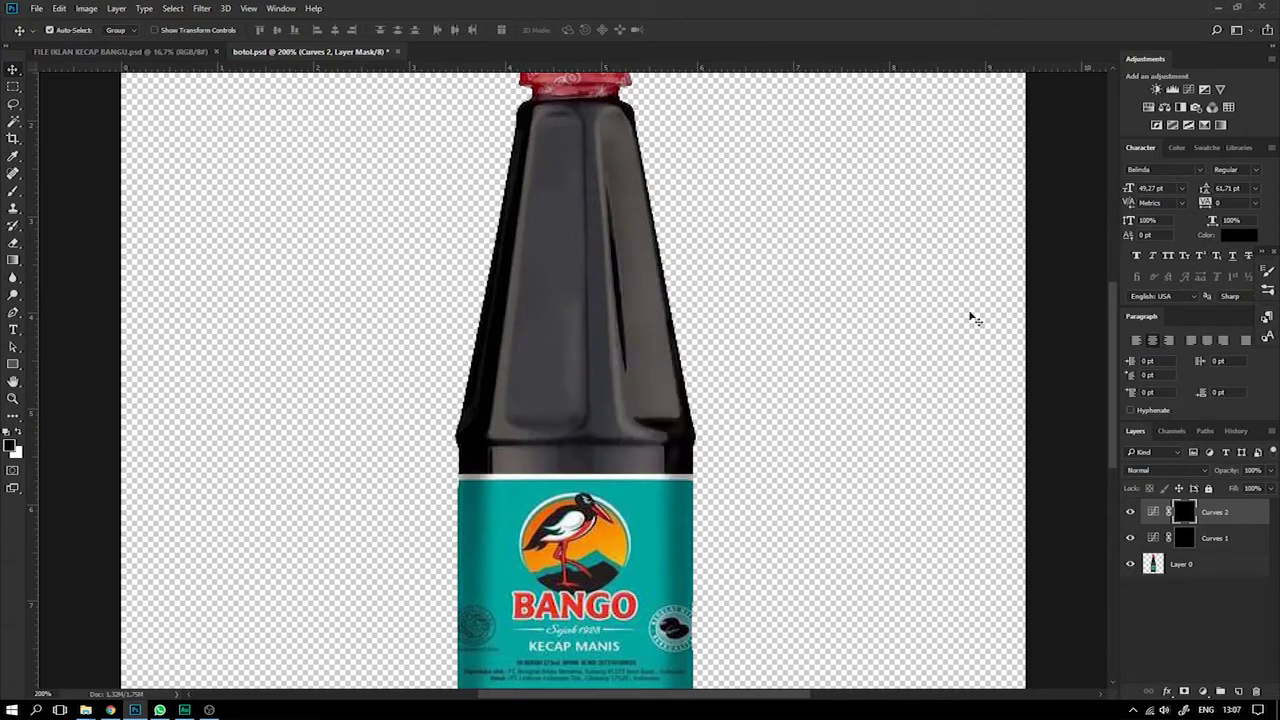
# Rename the darkening Curves layer gelap and the brightening Curves layer terang.
pyautogui.doubleClick(1212, 539)
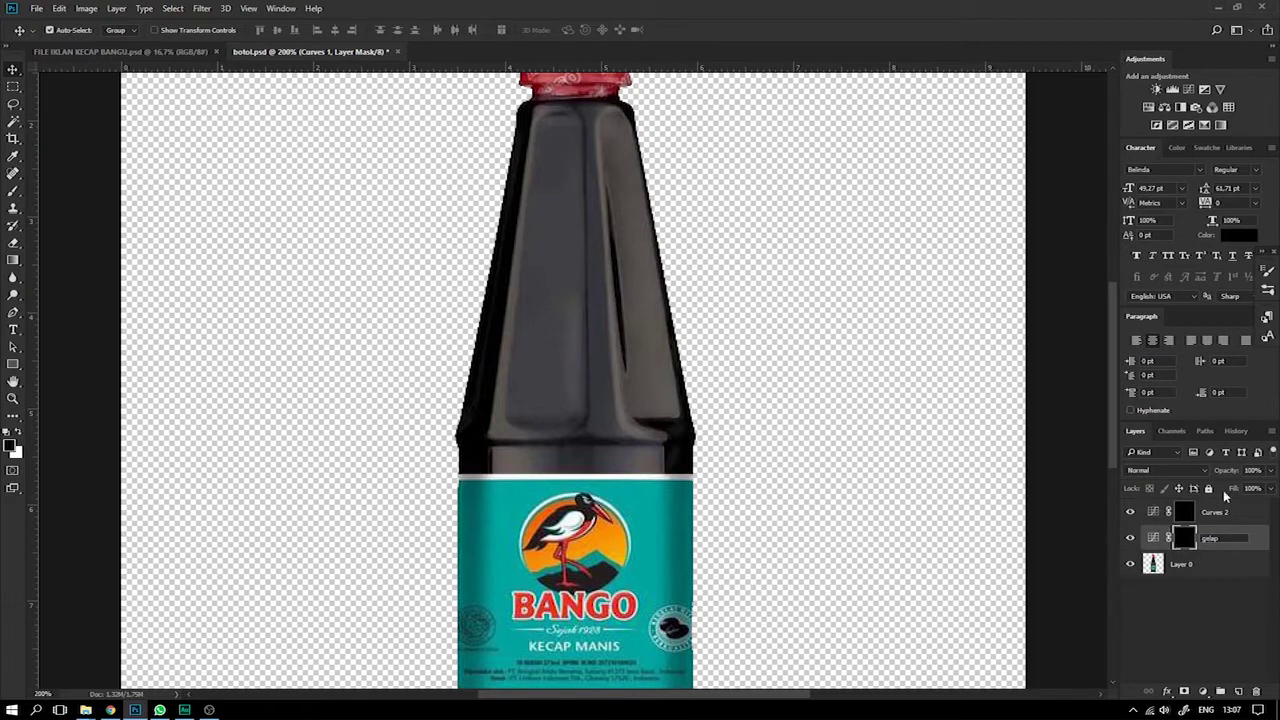
pyautogui.doubleClick(1214, 512)
pyautogui.write('terang')
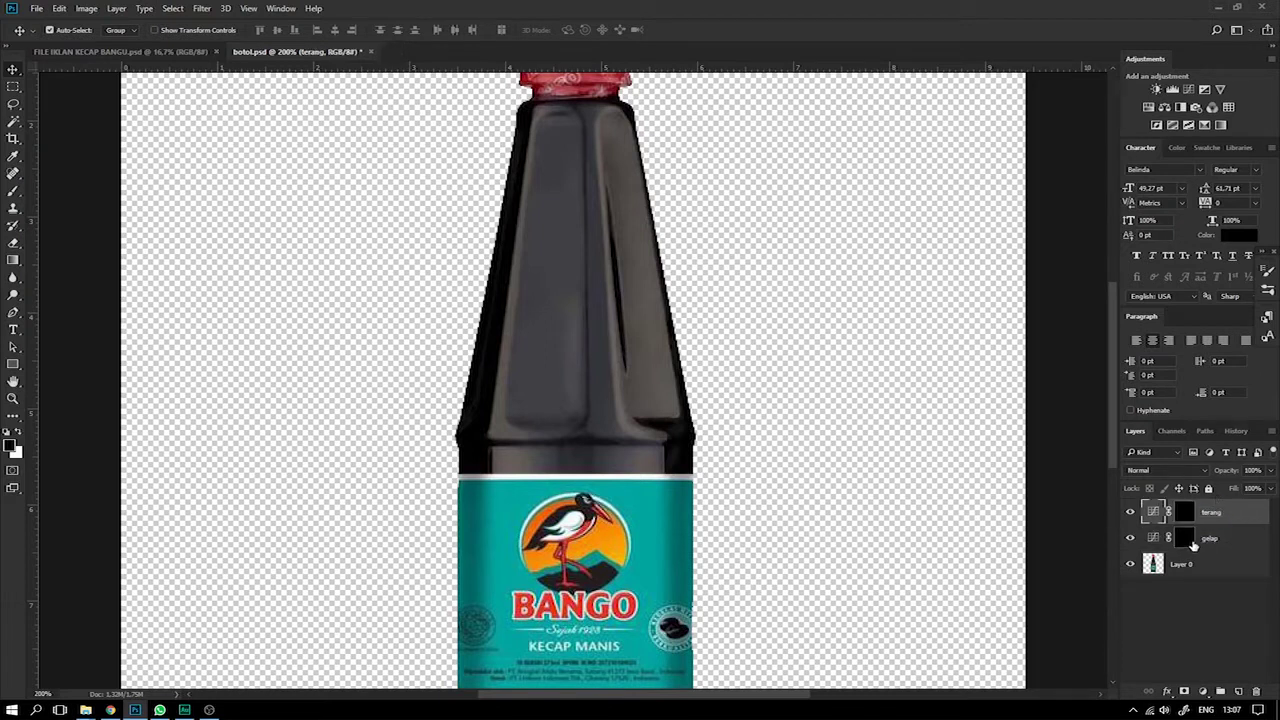
# With a much smaller white brush at 20% opacity, paint highlights on the terang mask along the left edge of the bottle neck's front facet.
pyautogui.click(1186, 540)
pyautogui.scroll(3, 786, 451)
pyautogui.hotkey('ctrl', '-')
pyautogui.hotkey('ctrl', '+')
pyautogui.scroll(1, 758, 416)
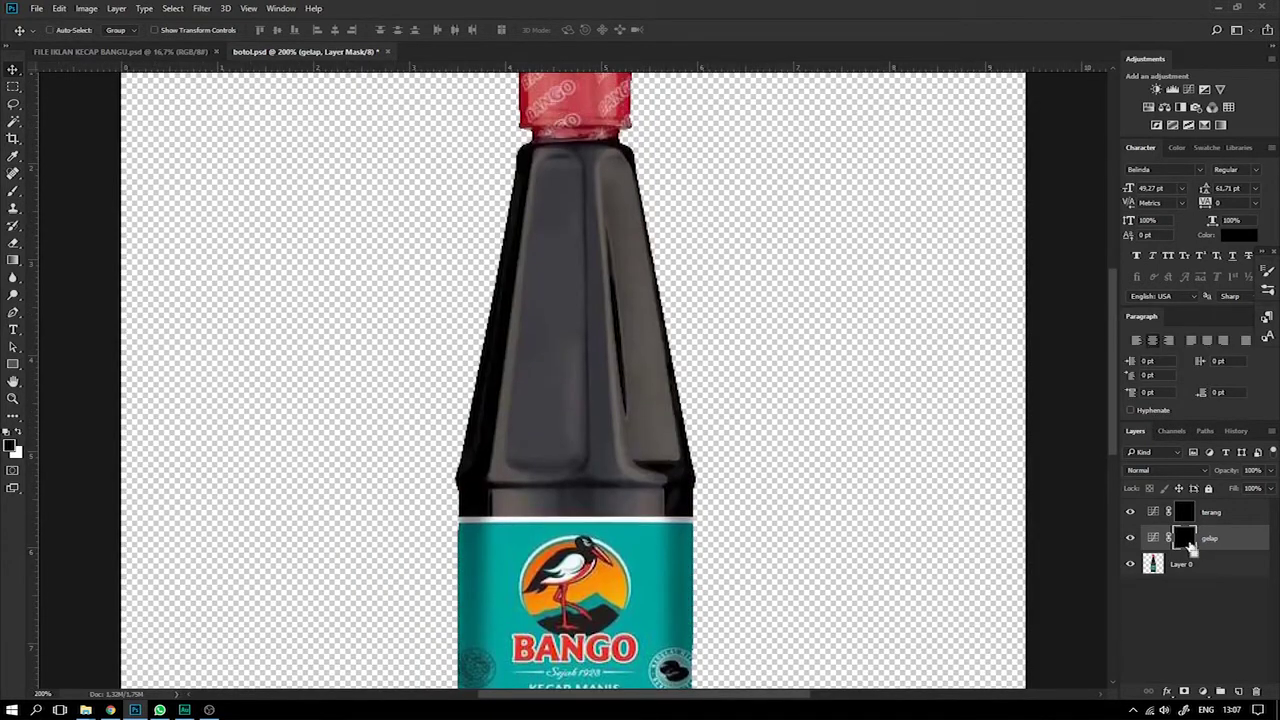
pyautogui.click(1184, 514)
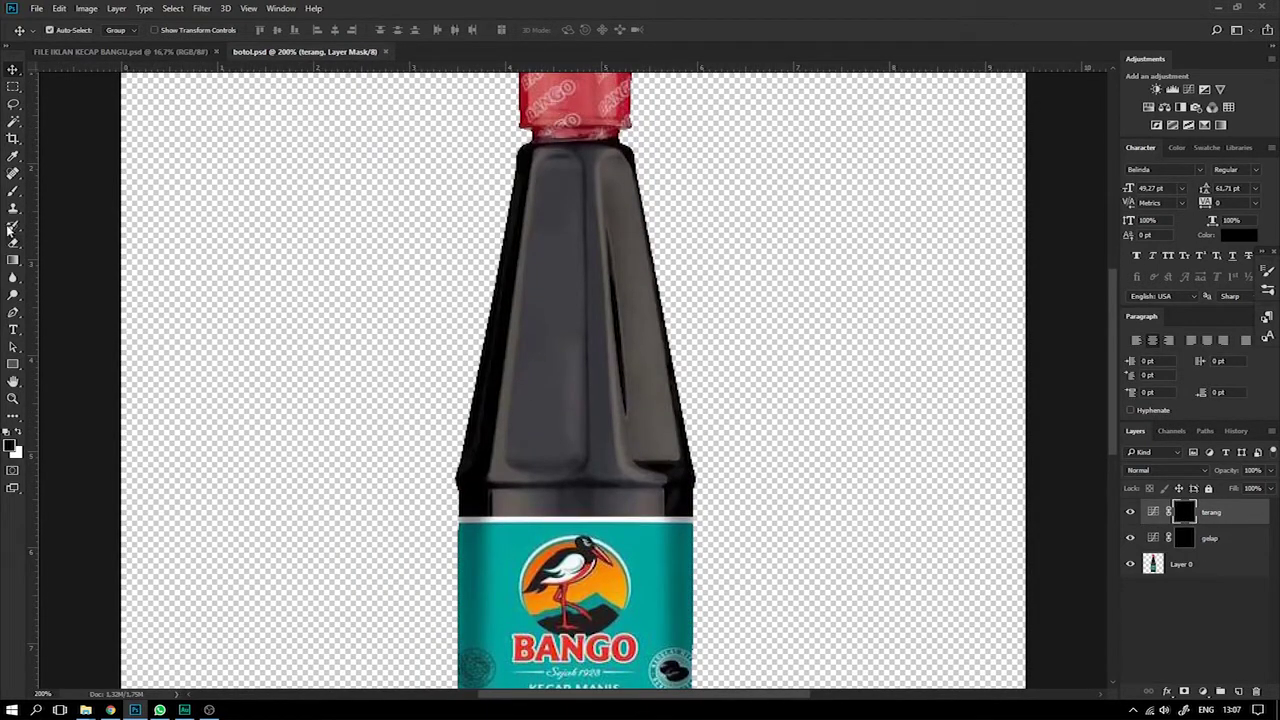
pyautogui.click(13, 190)
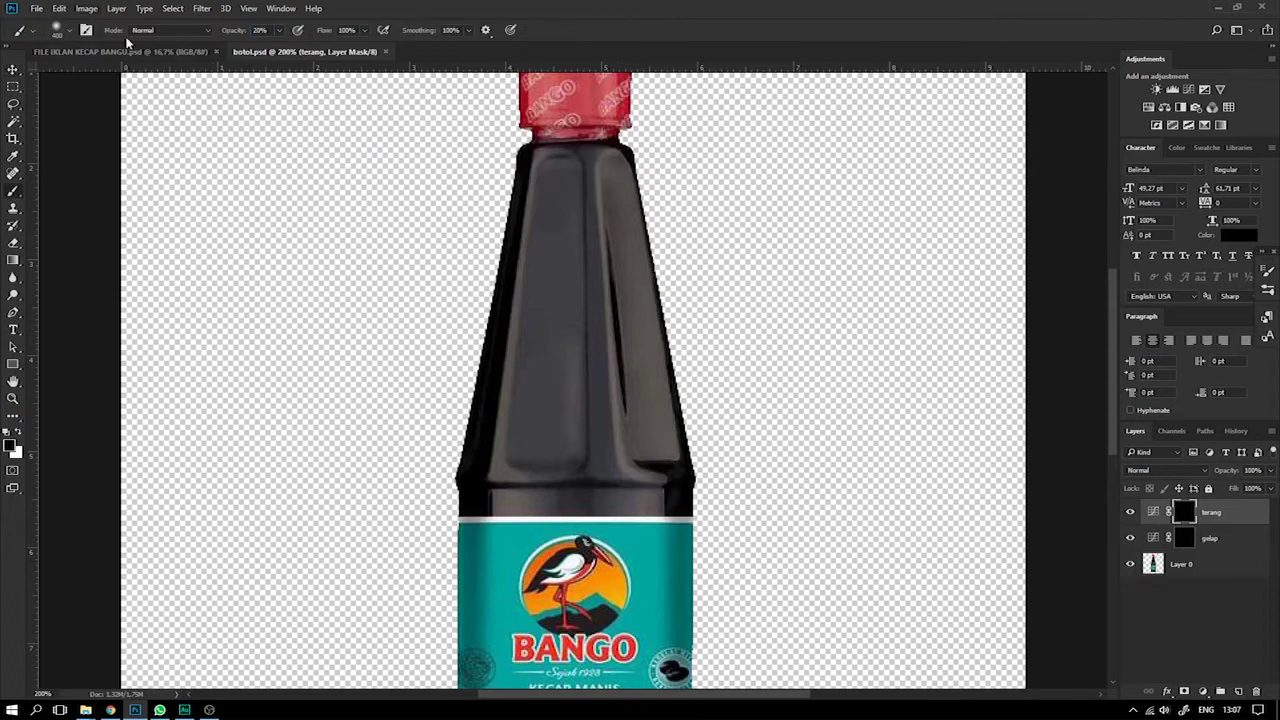
pyautogui.hotkey('ctrl', '-')
pyautogui.press('[')
pyautogui.press('[')
pyautogui.press('[')
pyautogui.press('[')
pyautogui.press('[')
pyautogui.press('[')
pyautogui.press('[')
pyautogui.press('[')
pyautogui.press('[')
pyautogui.press('[')
pyautogui.press('[')
pyautogui.hotkey('ctrl', '+')
pyautogui.press('[')
pyautogui.press('[')
pyautogui.press('[')
pyautogui.press('[')
pyautogui.press('[')
pyautogui.press('[')
pyautogui.press('[')
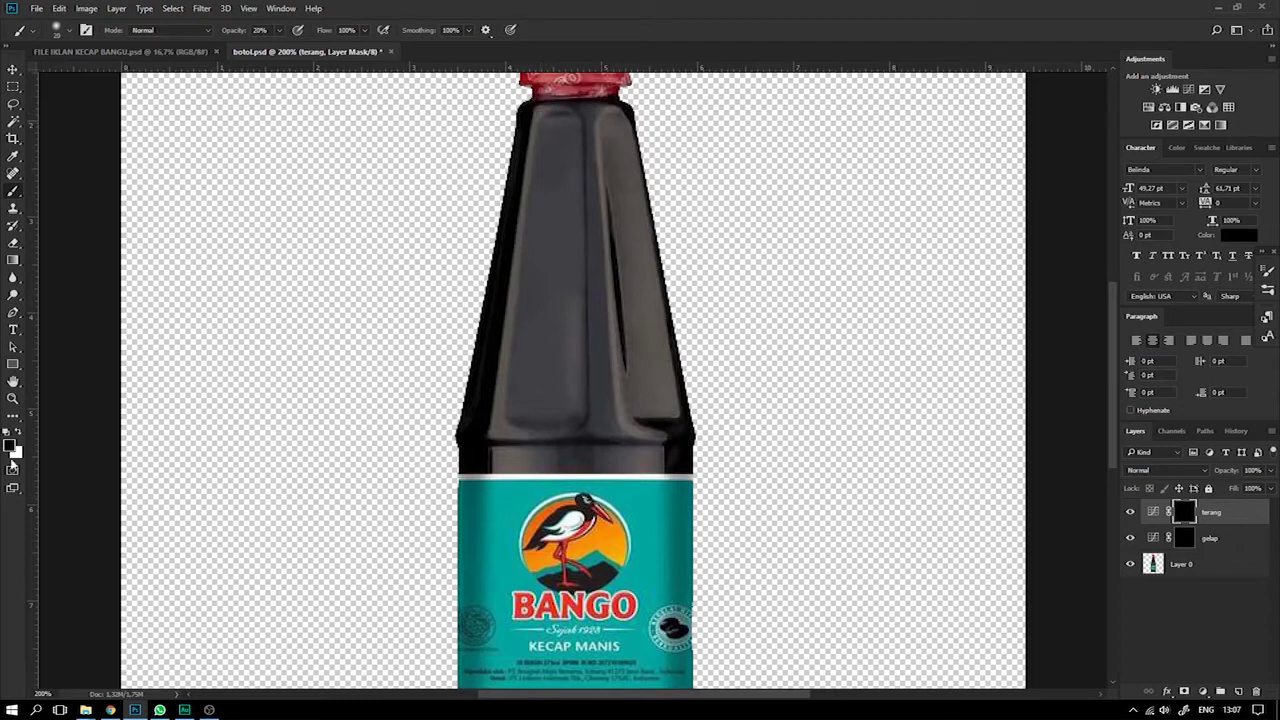
pyautogui.click(19, 433)
pyautogui.moveTo(537, 112); pyautogui.dragTo(498, 407)
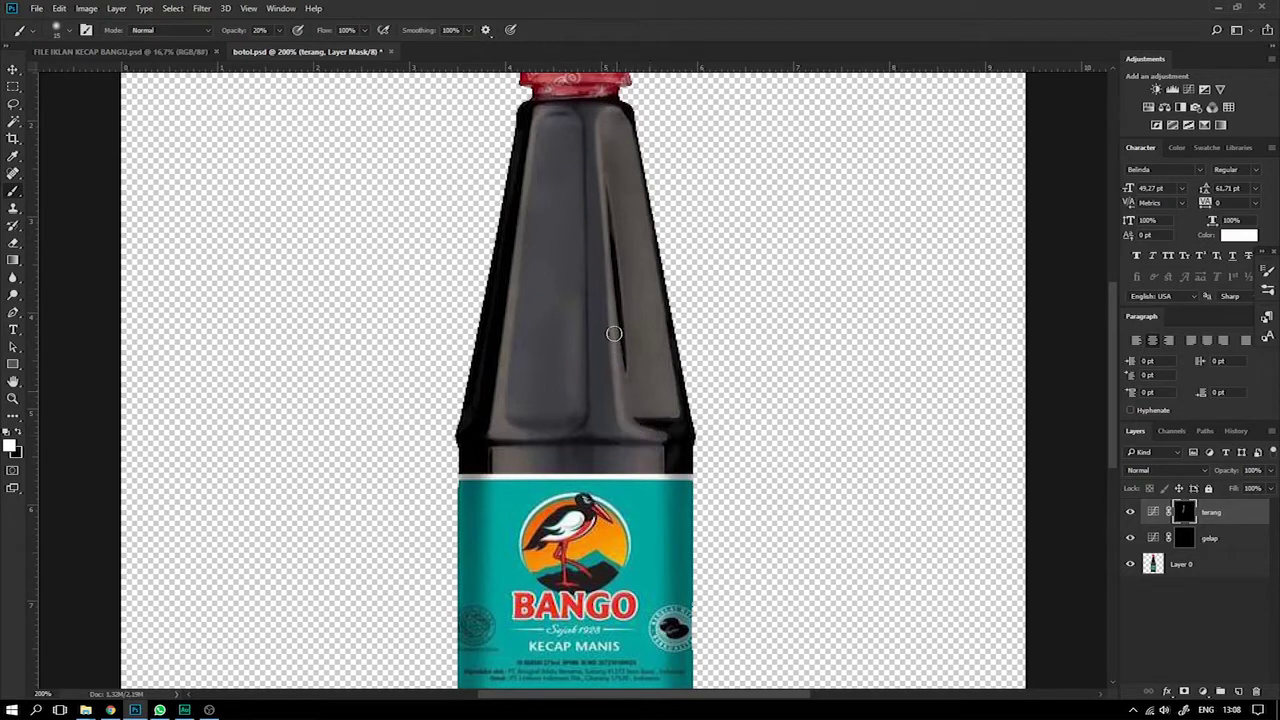
# Enlarge the brush and paint highlights on the terang mask over the upper part of the neck's right facet.
pyautogui.press(']')
pyautogui.press(']')
pyautogui.press(']')
pyautogui.press(']')
pyautogui.moveTo(612, 126); pyautogui.dragTo(614, 120)
pyautogui.moveTo(622, 206)
pyautogui.mouseDown()
pyautogui.moveTo(636, 417)
pyautogui.moveTo(608, 120)
pyautogui.mouseUp()
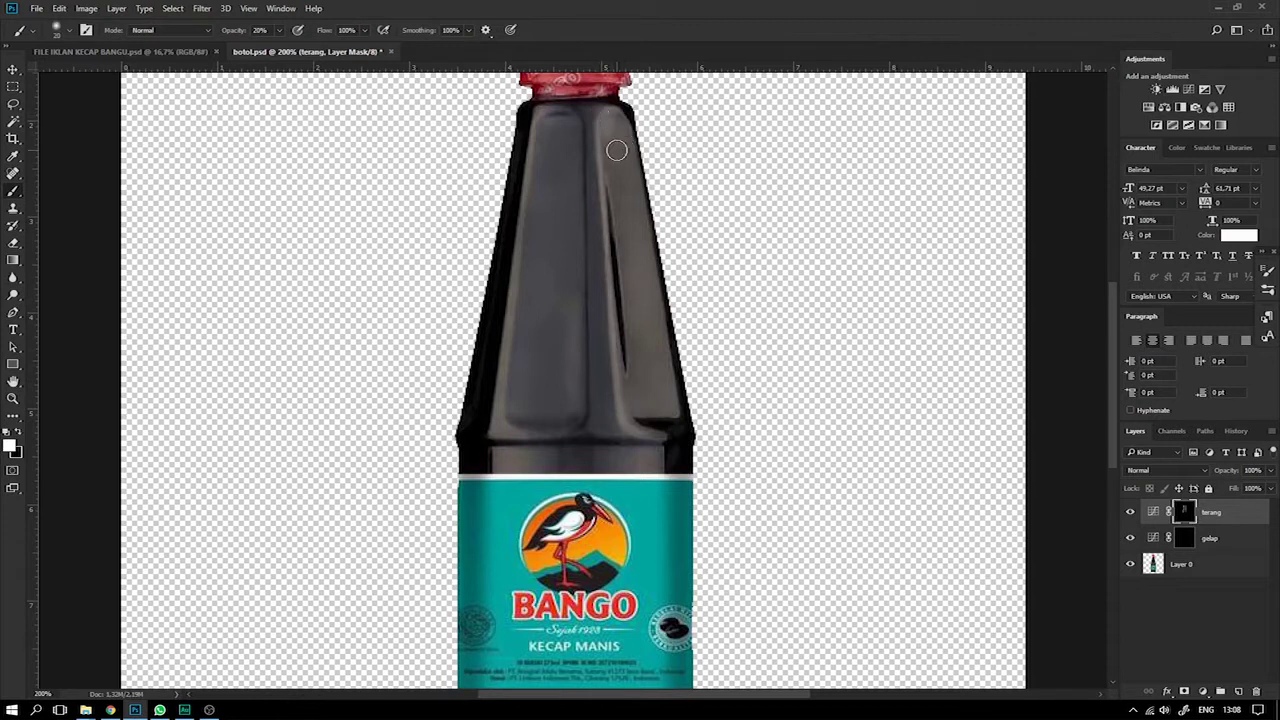
pyautogui.moveTo(616, 150)
pyautogui.mouseDown()
pyautogui.moveTo(600, 200)
pyautogui.moveTo(611, 314)
pyautogui.moveTo(608, 118)
pyautogui.mouseUp()
# Extend the highlights on the terang mask over the bottle's label and base, and touch up the neck.
pyautogui.scroll(-3, 498, 440)
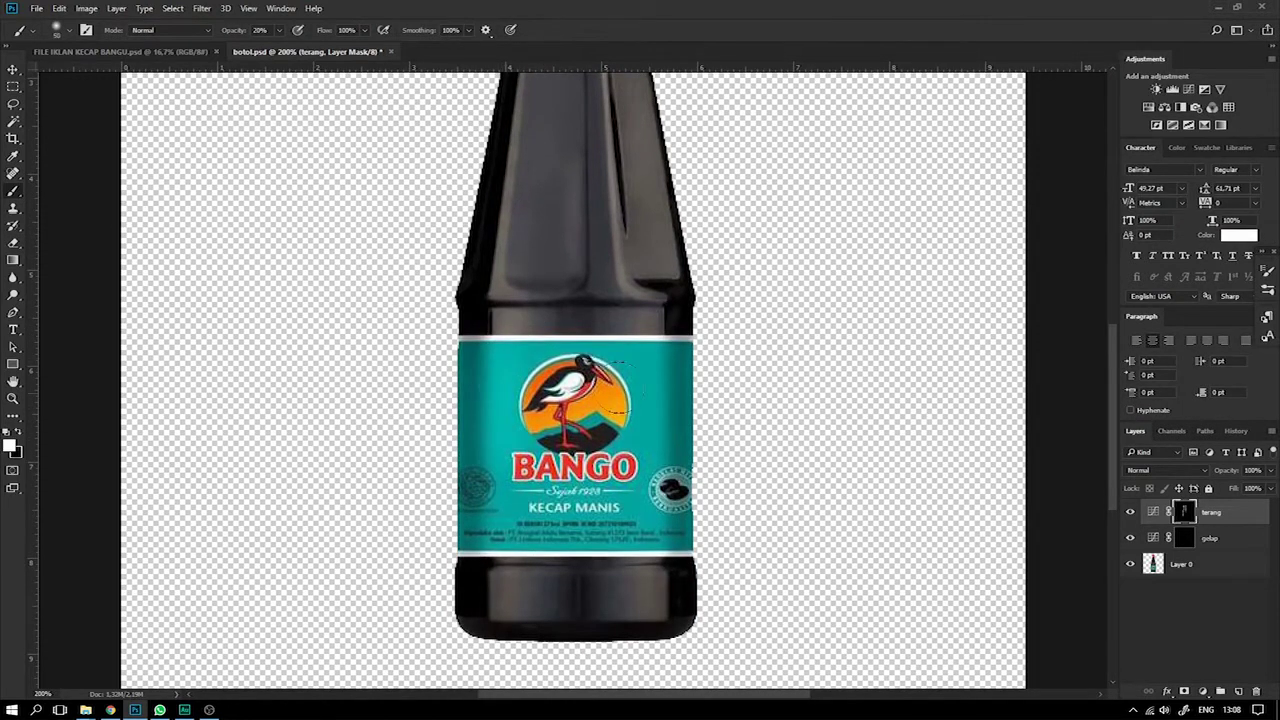
pyautogui.scroll(-2, 641, 598)
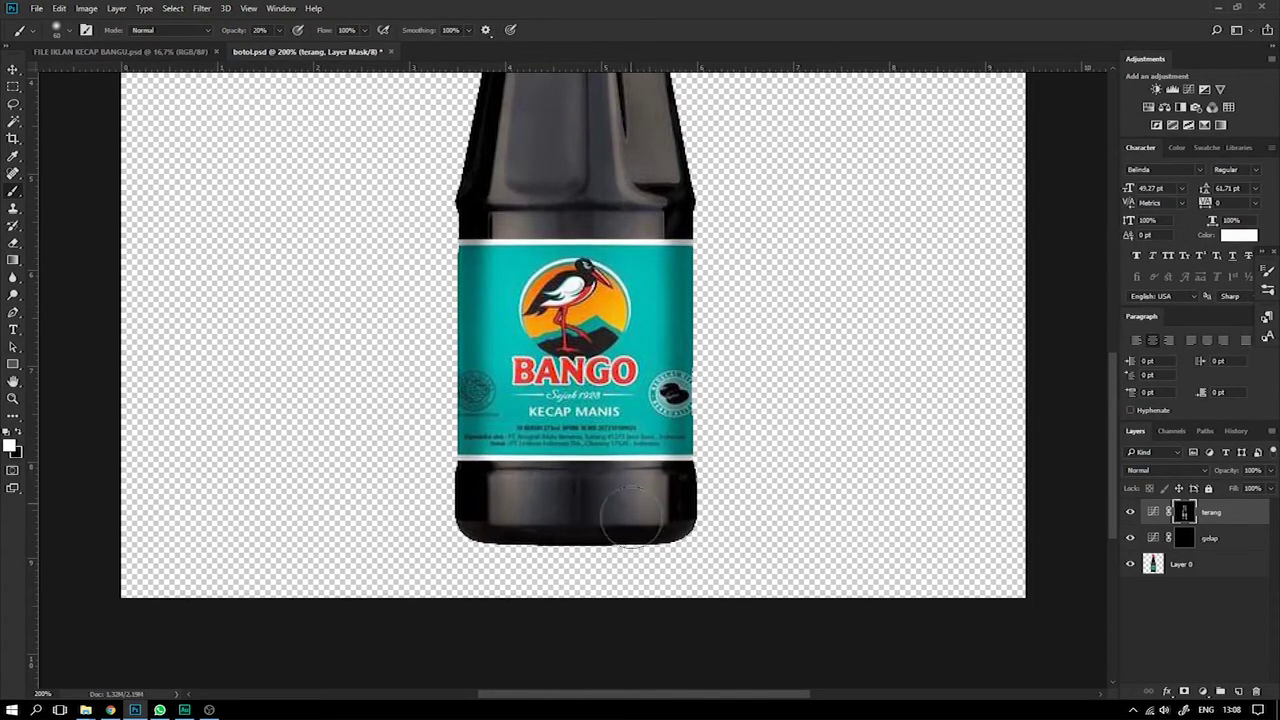
pyautogui.scroll(4, 602, 469)
pyautogui.scroll(1, 589, 529)
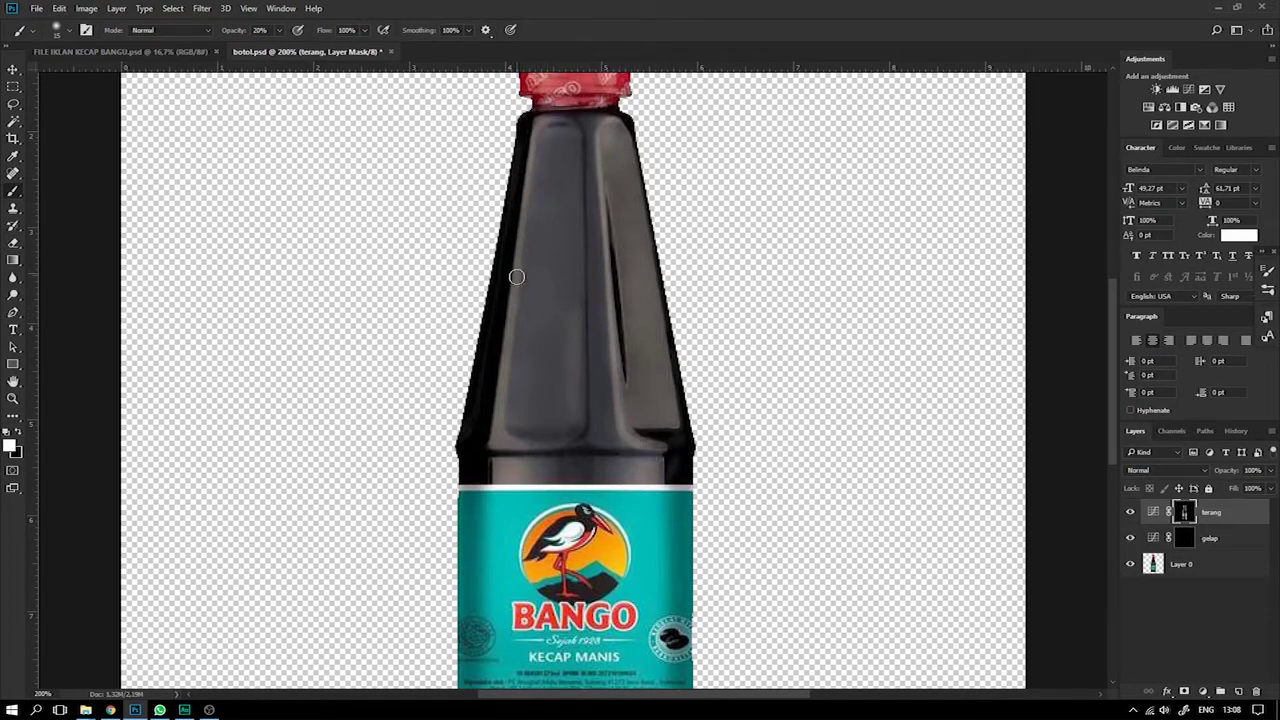
pyautogui.scroll(3, 498, 442)
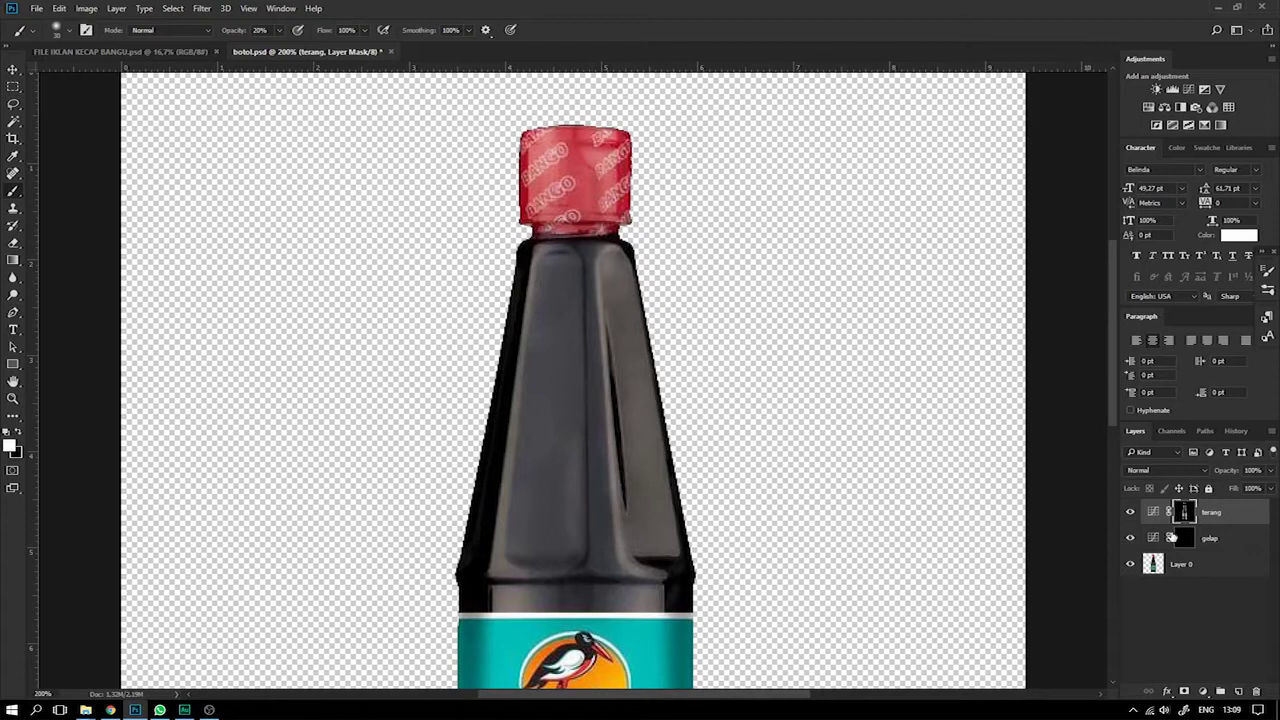
# Toggle the terang layer's visibility to compare the bottle's neck with and without the highlights.
pyautogui.click(1131, 512)
pyautogui.click(1131, 512)
pyautogui.click(1131, 512)
pyautogui.click(1131, 512)
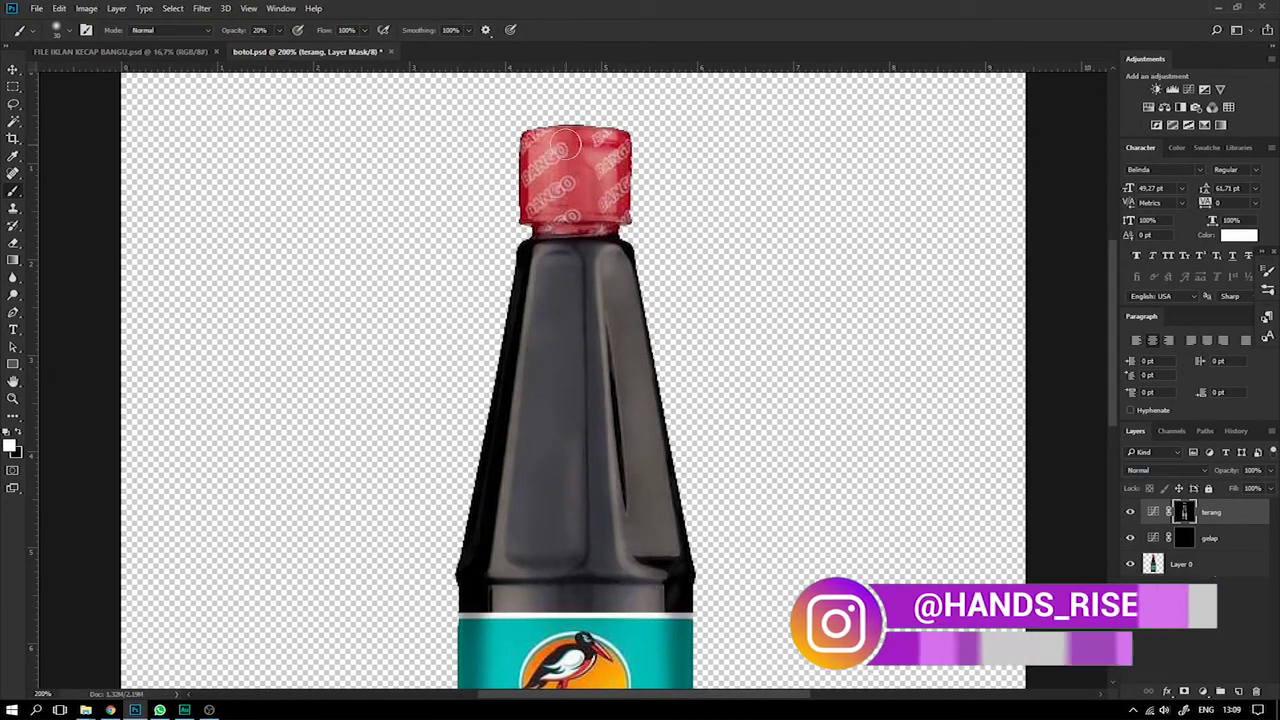
# Refine the white highlights on the terang mask from the neck down to the lower body.
pyautogui.scroll(-3, 537, 300)
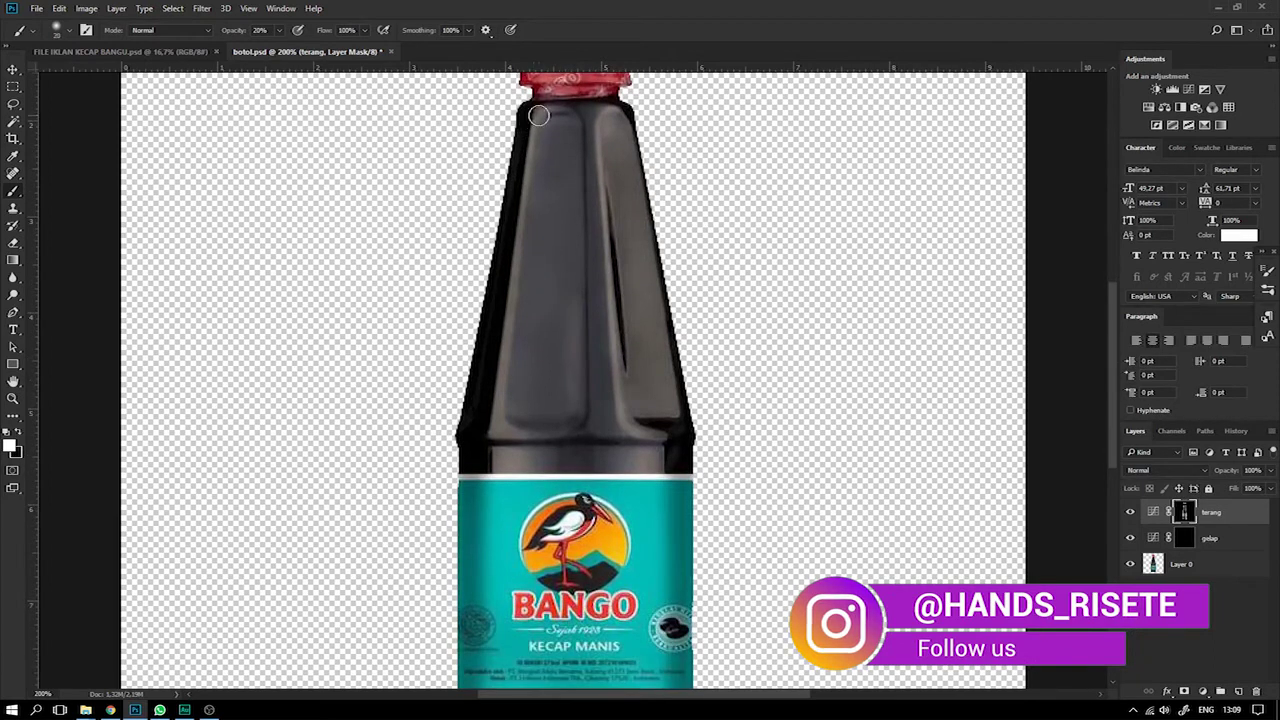
pyautogui.scroll(-1, 490, 300)
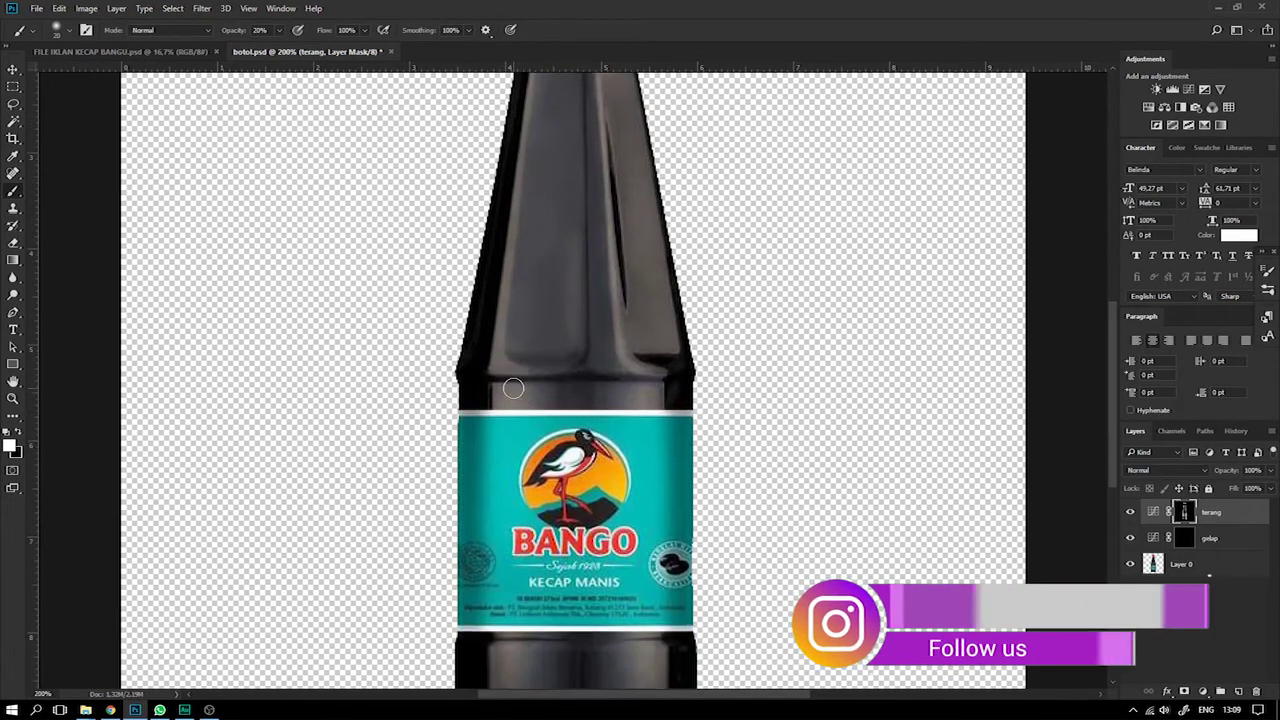
pyautogui.scroll(-2, 463, 347)
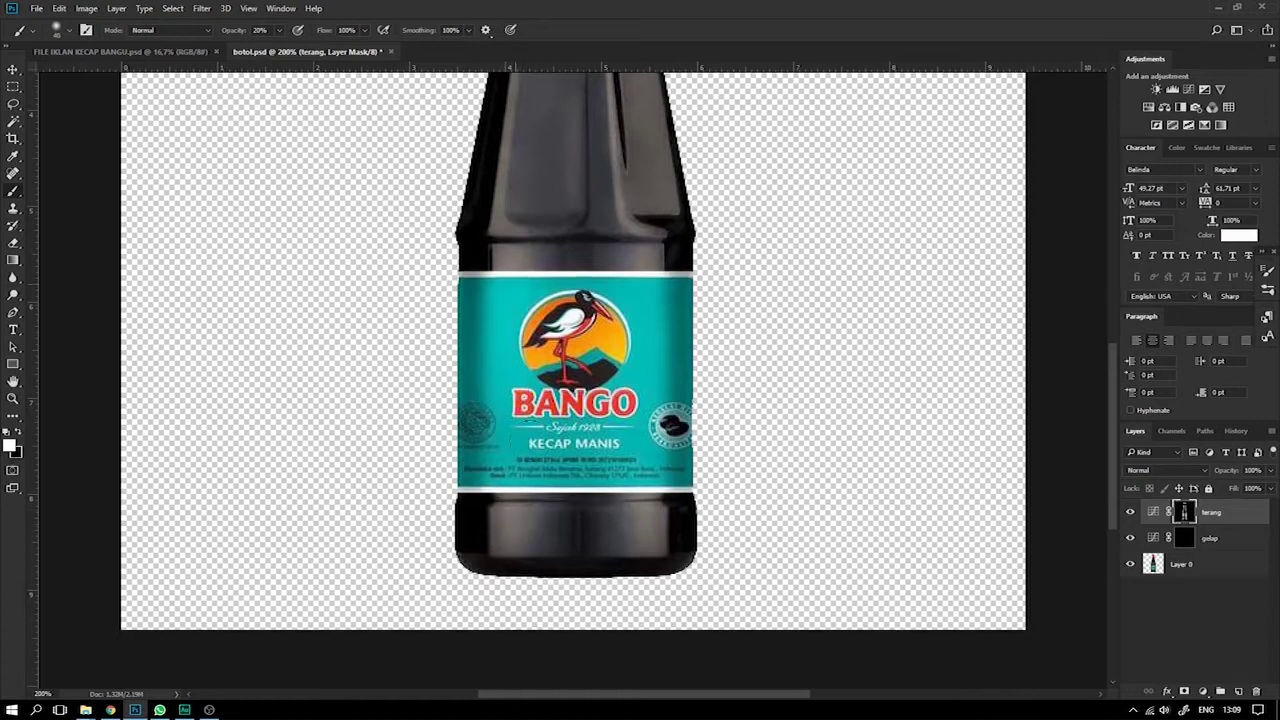
# Toggle the terang layer's visibility to compare the label and base before and after brightening.
pyautogui.click(1129, 513)
pyautogui.click(1129, 513)
pyautogui.click(1129, 513)
pyautogui.click(1129, 513)
# Activate the gelap mask and paint white along the left edge of the bottle's neck to darken it.
pyautogui.scroll(1, 697, 475)
pyautogui.scroll(5, 680, 470)
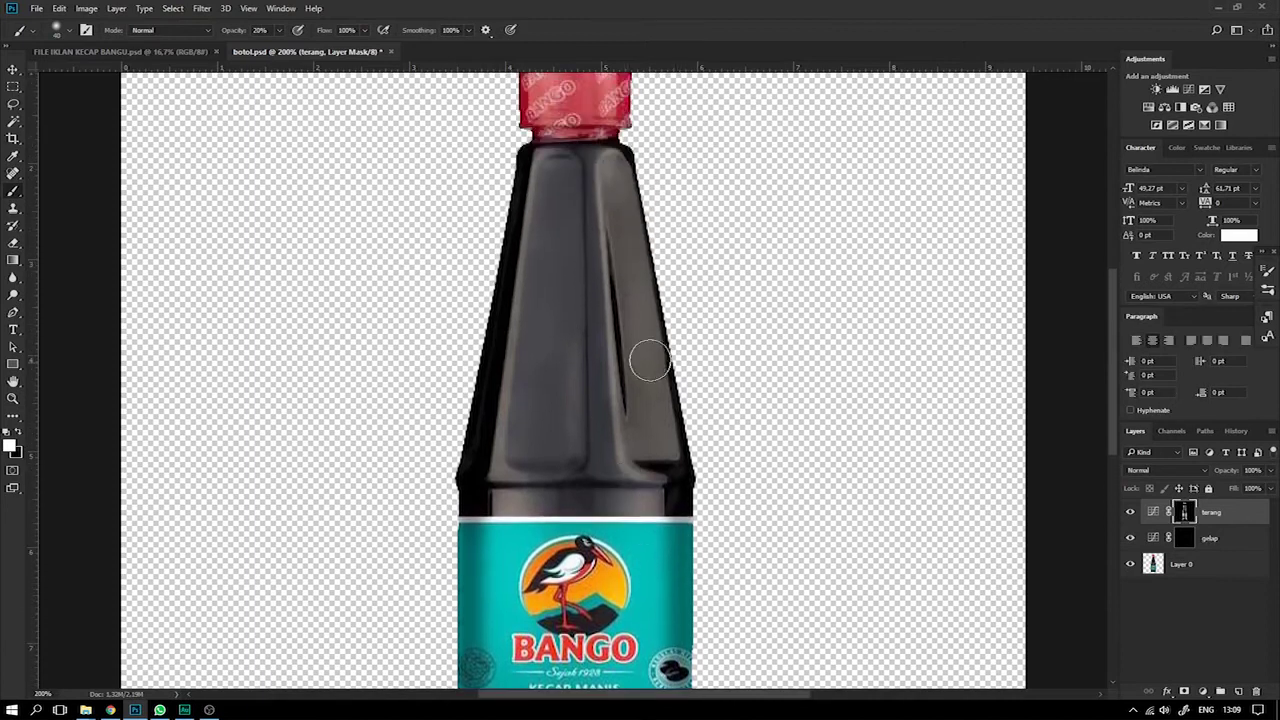
pyautogui.click(1186, 539)
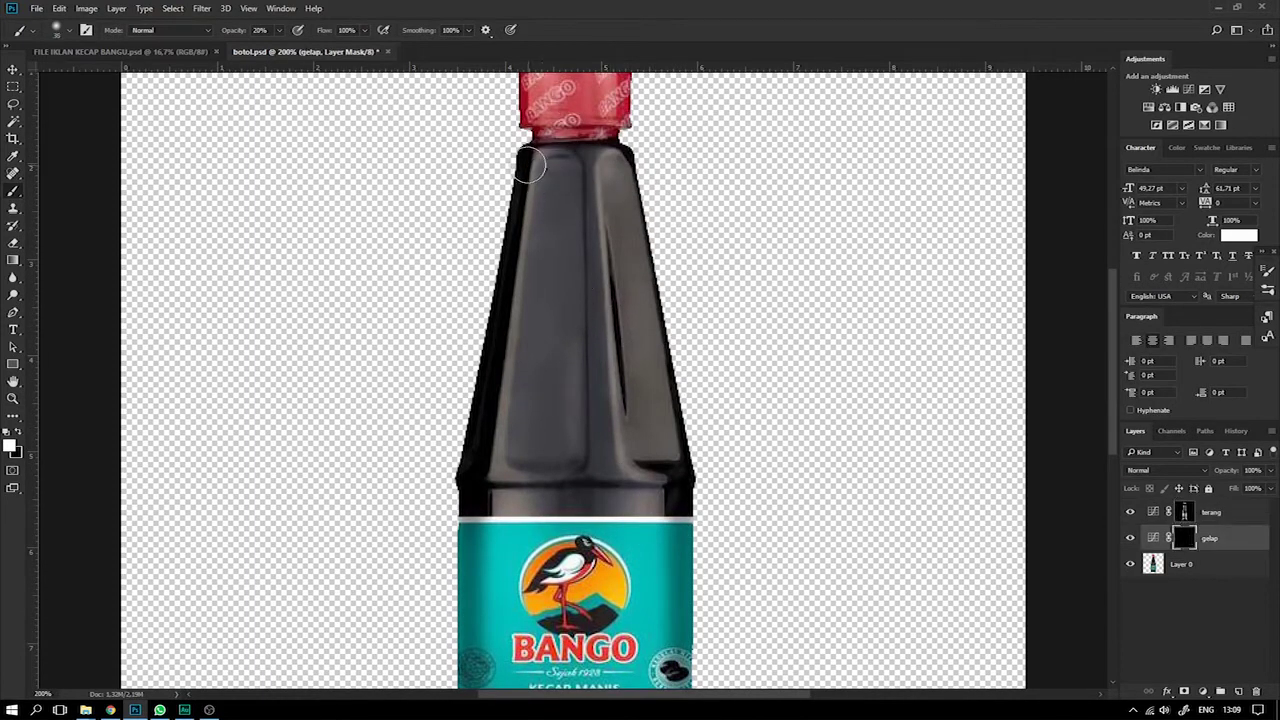
pyautogui.moveTo(521, 181); pyautogui.dragTo(469, 489)
pyautogui.scroll(-2, 568, 436)
pyautogui.scroll(-2, 566, 497)
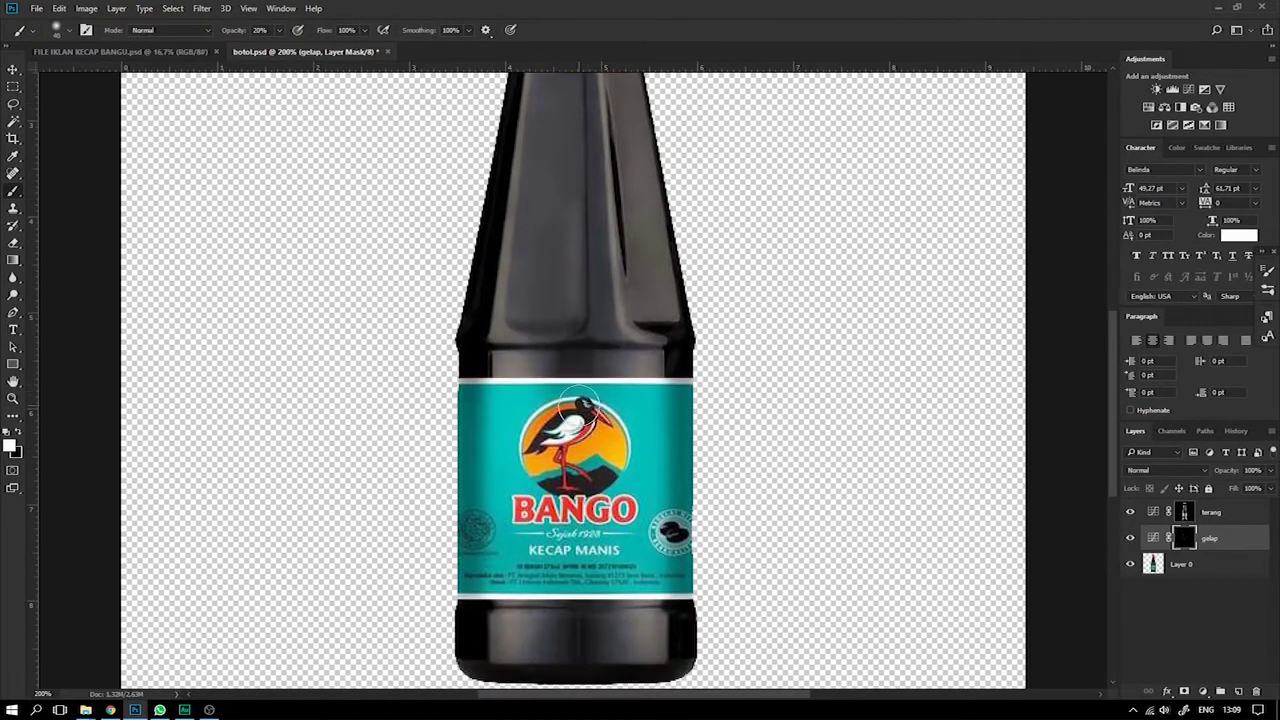
# Paint shadows on the gelap mask around the edges of the label and along the bottle's base.
pyautogui.moveTo(698, 610)
pyautogui.mouseDown()
pyautogui.moveTo(674, 533)
pyautogui.moveTo(668, 620)
pyautogui.mouseUp()
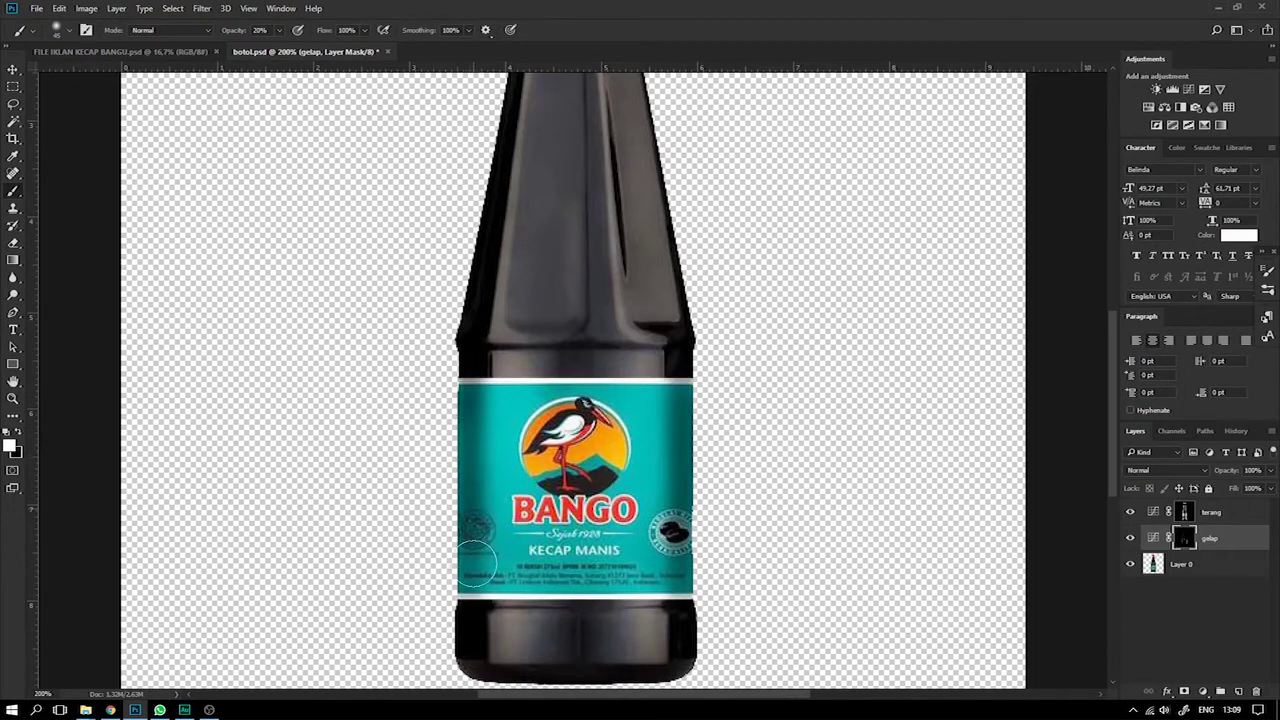
pyautogui.scroll(-2, 492, 461)
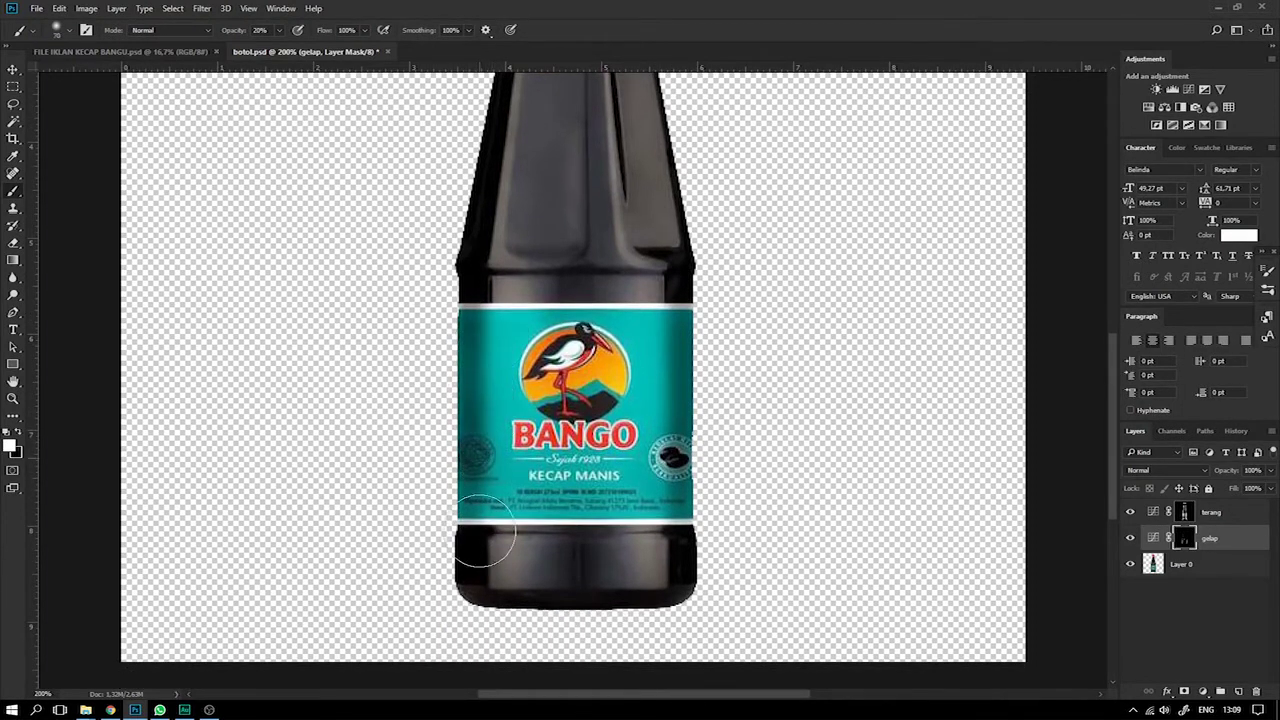
pyautogui.press('[')
pyautogui.press('[')
pyautogui.moveTo(543, 573)
pyautogui.mouseDown()
pyautogui.moveTo(571, 603)
pyautogui.moveTo(589, 597)
pyautogui.mouseUp()
pyautogui.scroll(4, 560, 400)
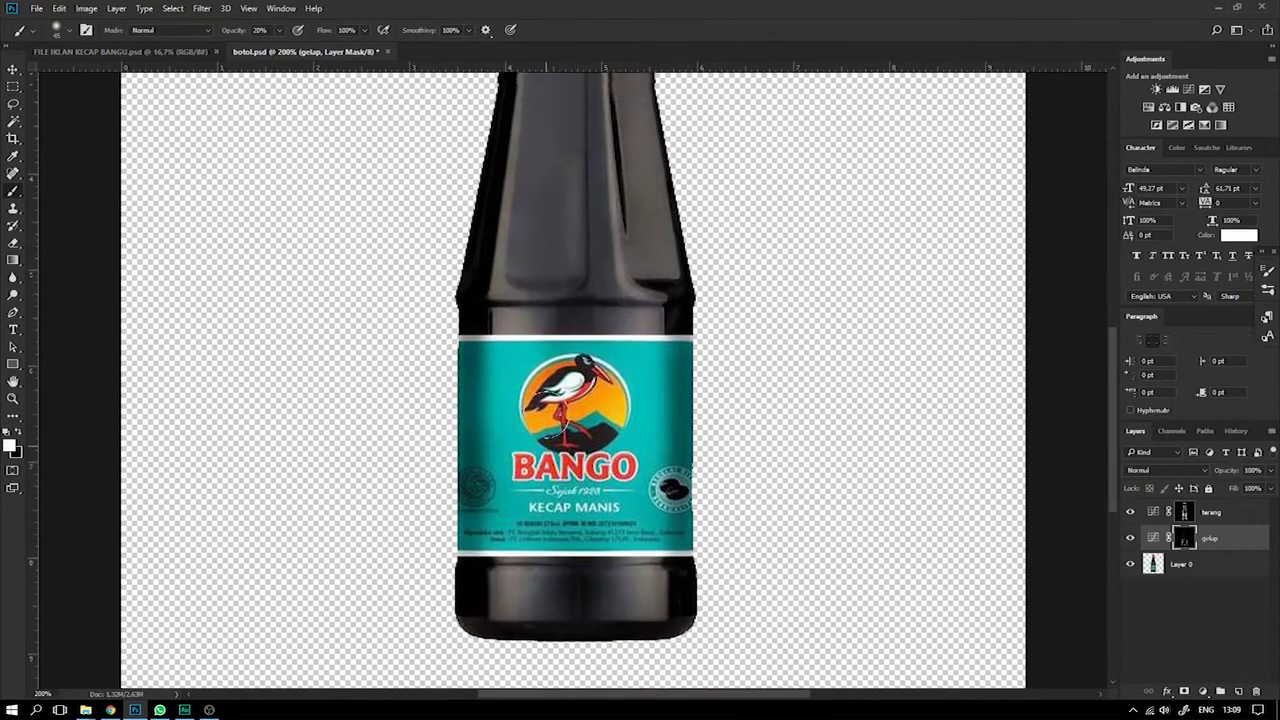
# With a smaller brush, paint shadows on the gelap mask along the ridge between the neck facets and around the shoulder.
pyautogui.press('[')
pyautogui.press('[')
pyautogui.scroll(2, 660, 370)
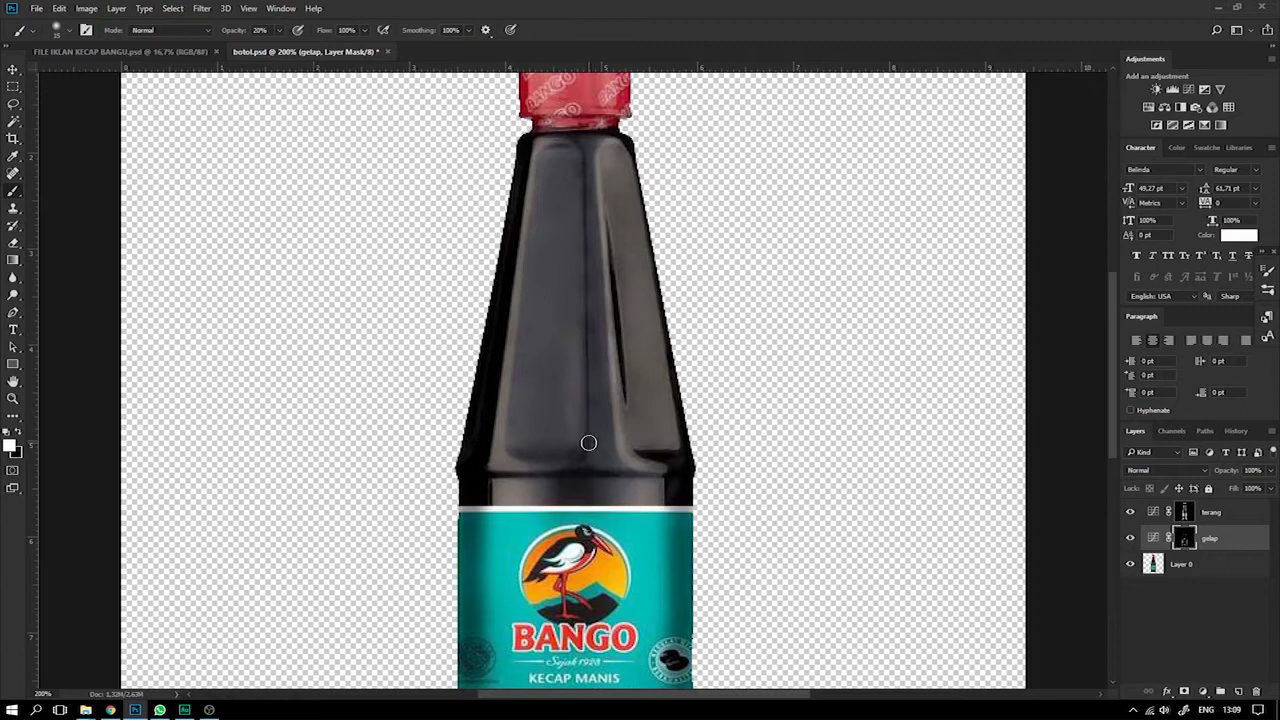
pyautogui.scroll(3, 588, 443)
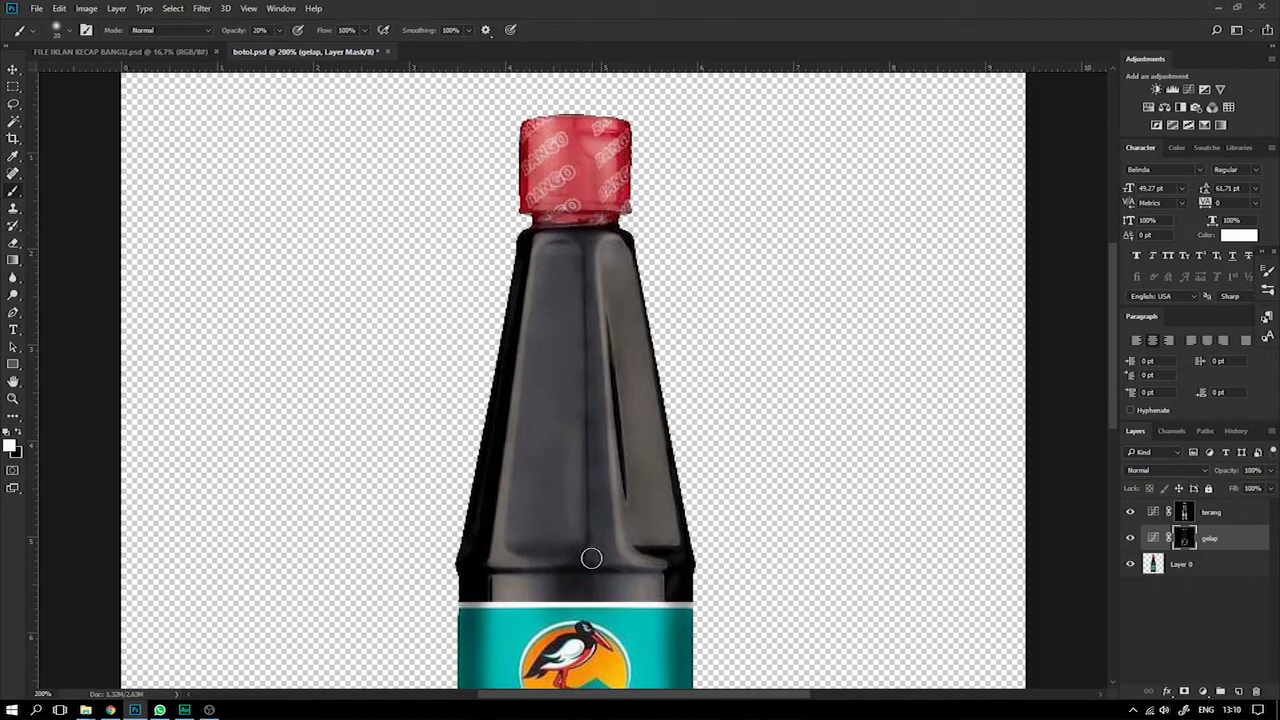
pyautogui.scroll(-3, 596, 584)
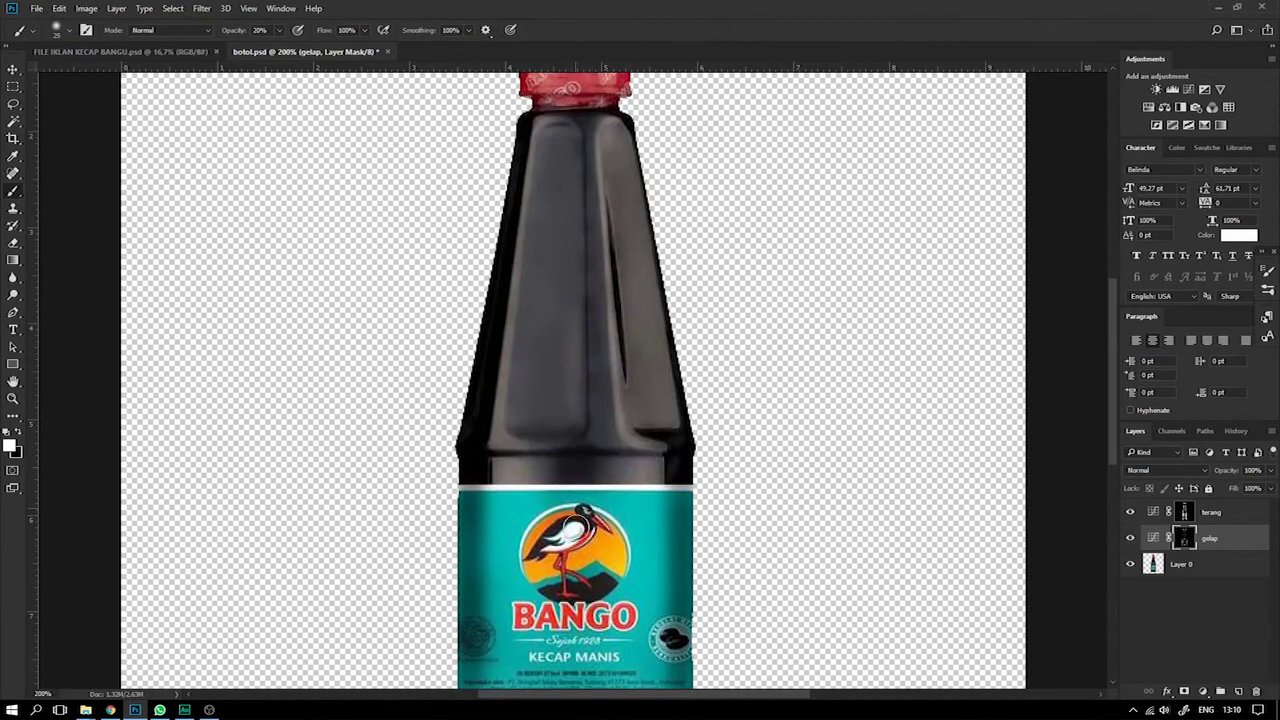
pyautogui.scroll(-2, 576, 519)
pyautogui.scroll(-1, 712, 455)
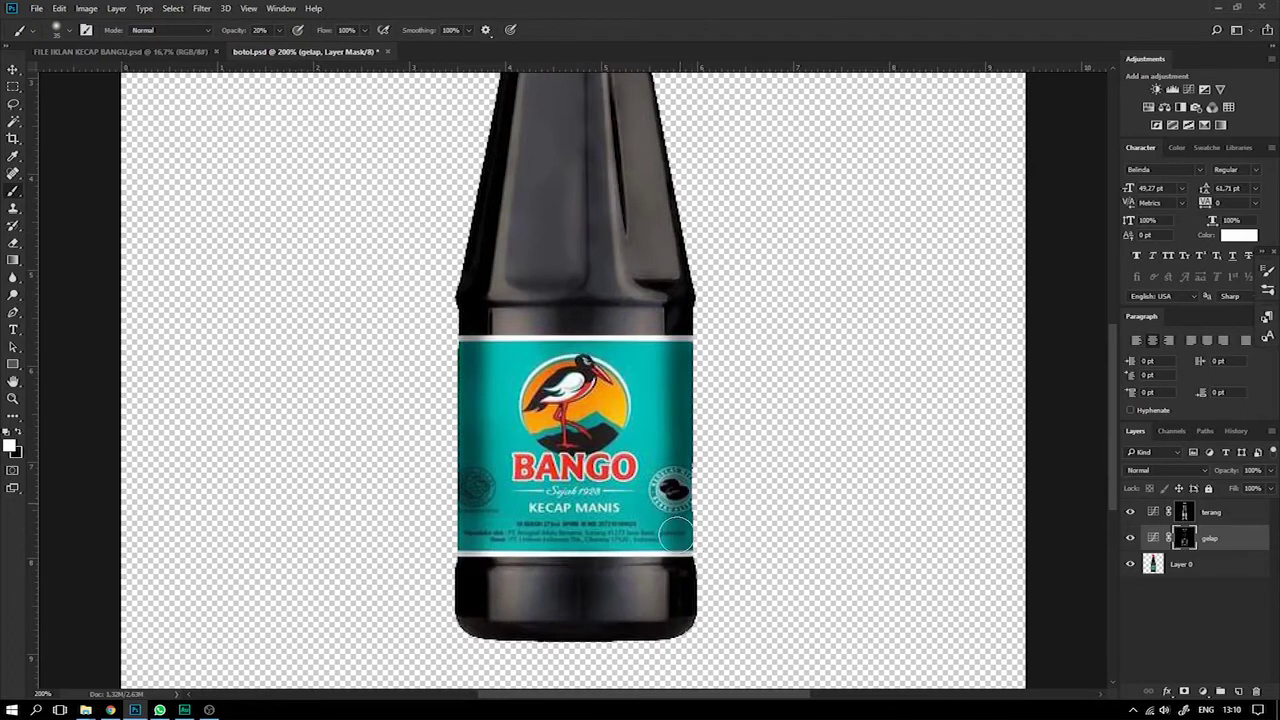
# Group the terang and gelap Curves layers together.
pyautogui.hotkey('ctrl', '-')
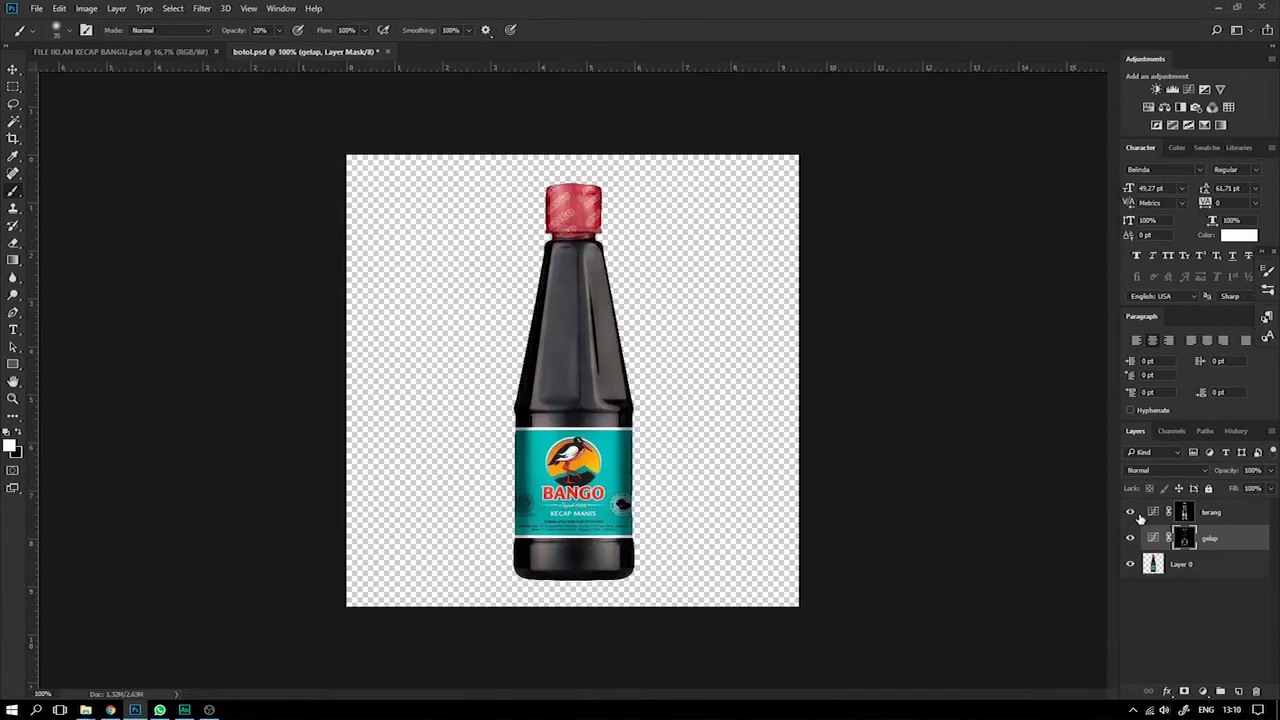
pyautogui.keyDown('shift'); pyautogui.click(1238, 512); pyautogui.keyUp('shift')
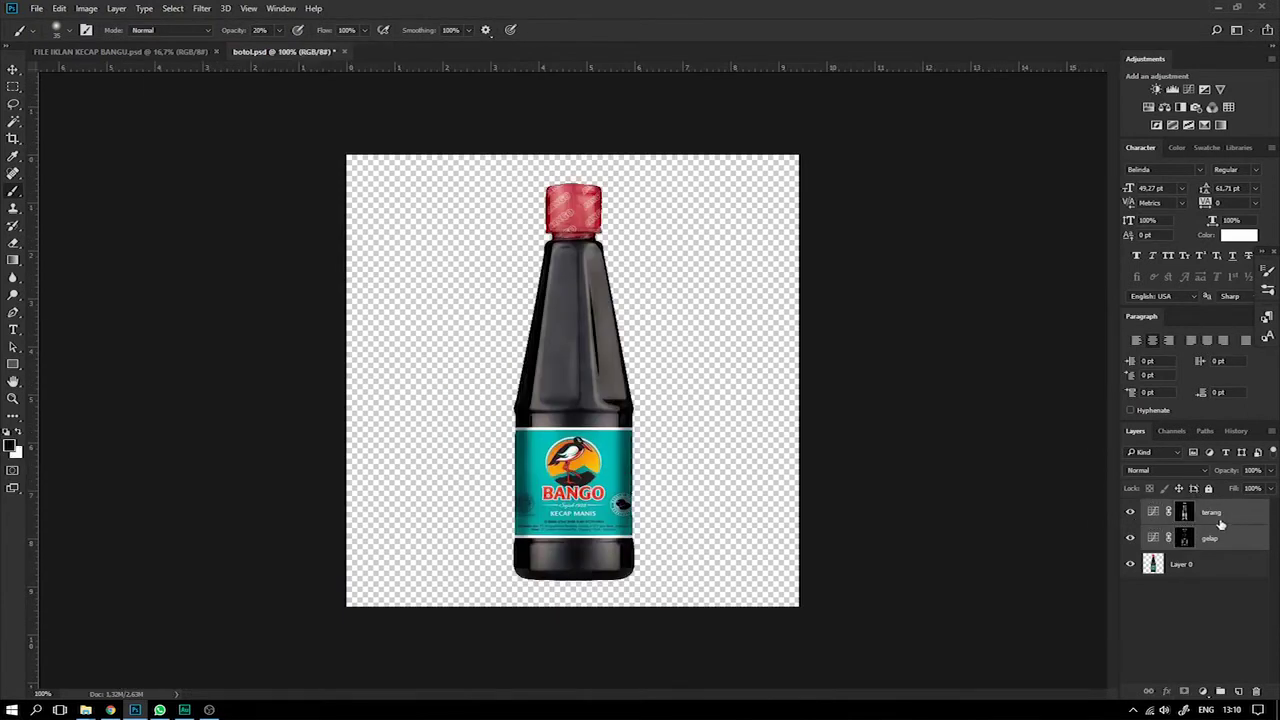
pyautogui.hotkey('ctrl', 'g')
# Toggle the Curves group's visibility repeatedly to compare the bottle before and after shading.
pyautogui.click(1131, 508)
pyautogui.click(1131, 508)
pyautogui.click(1131, 509)
pyautogui.click(1131, 509)
pyautogui.click(1131, 509)
pyautogui.click(1131, 509)
pyautogui.click(1131, 509)
pyautogui.click(1131, 509)
pyautogui.click(1131, 509)
pyautogui.click(1131, 509)
pyautogui.click(1131, 509)
pyautogui.click(1131, 509)
pyautogui.click(1131, 509)
pyautogui.click(1131, 509)
pyautogui.click(1131, 509)
pyautogui.click(1131, 509)
pyautogui.click(1131, 509)
pyautogui.click(1131, 509)
pyautogui.click(1131, 509)
pyautogui.click(1131, 509)
pyautogui.click(1131, 509)
pyautogui.click(1131, 509)
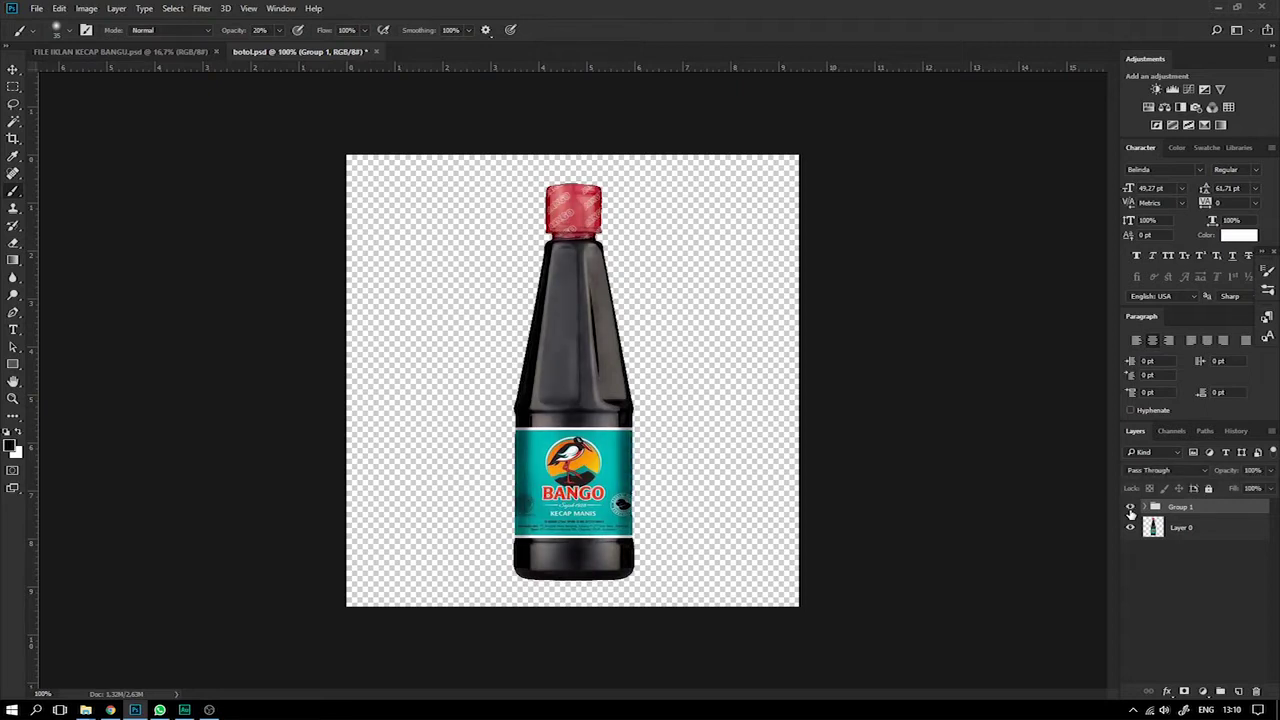
# Select the terang layer's mask inside the Curves group to work on the highlights around the bottle's neck.
pyautogui.click(1147, 508)
pyautogui.click(1199, 530)
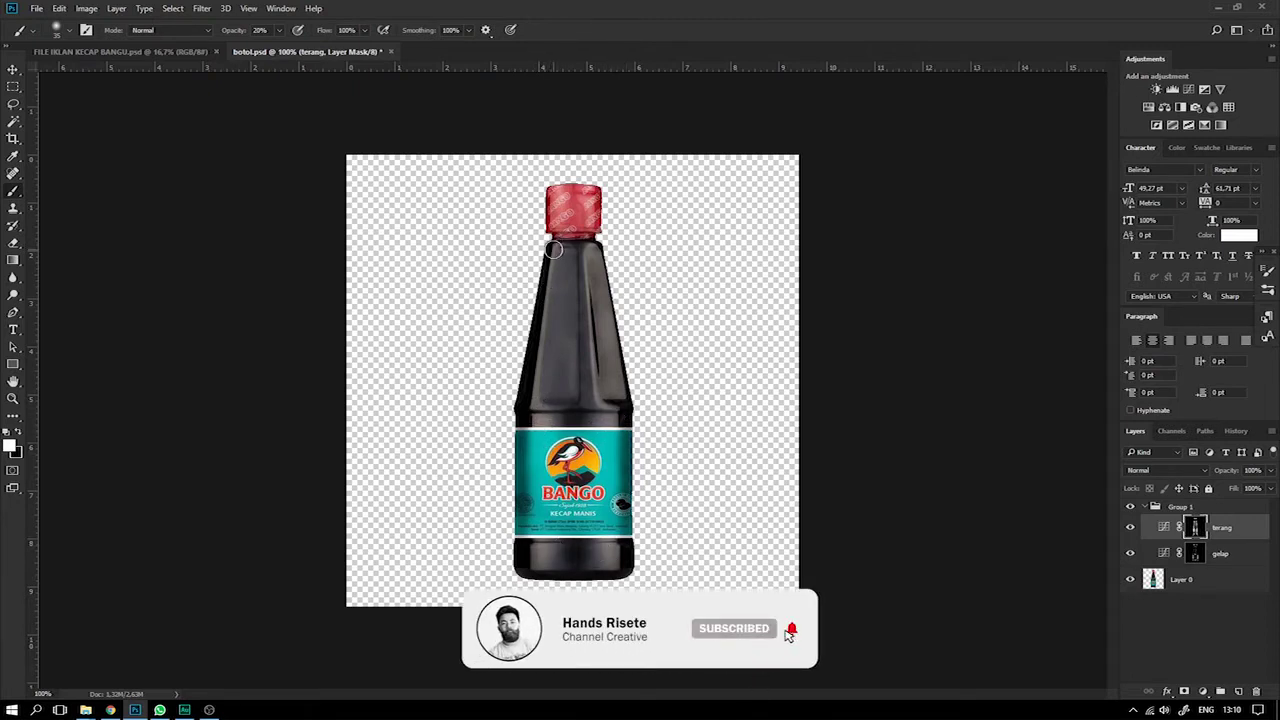
pyautogui.click(1145, 507)
# Compare the bottle with and without the Curves group by repeatedly switching the group's visibility.
pyautogui.click(1131, 508)
pyautogui.click(1131, 508)
pyautogui.click(1131, 508)
pyautogui.click(1131, 508)
pyautogui.click(1131, 508)
pyautogui.click(1131, 508)
pyautogui.click(1131, 508)
pyautogui.click(1131, 508)
pyautogui.click(1131, 508)
pyautogui.click(1131, 509)
pyautogui.click(1131, 509)
pyautogui.click(1131, 509)
pyautogui.click(1131, 509)
pyautogui.click(1131, 509)
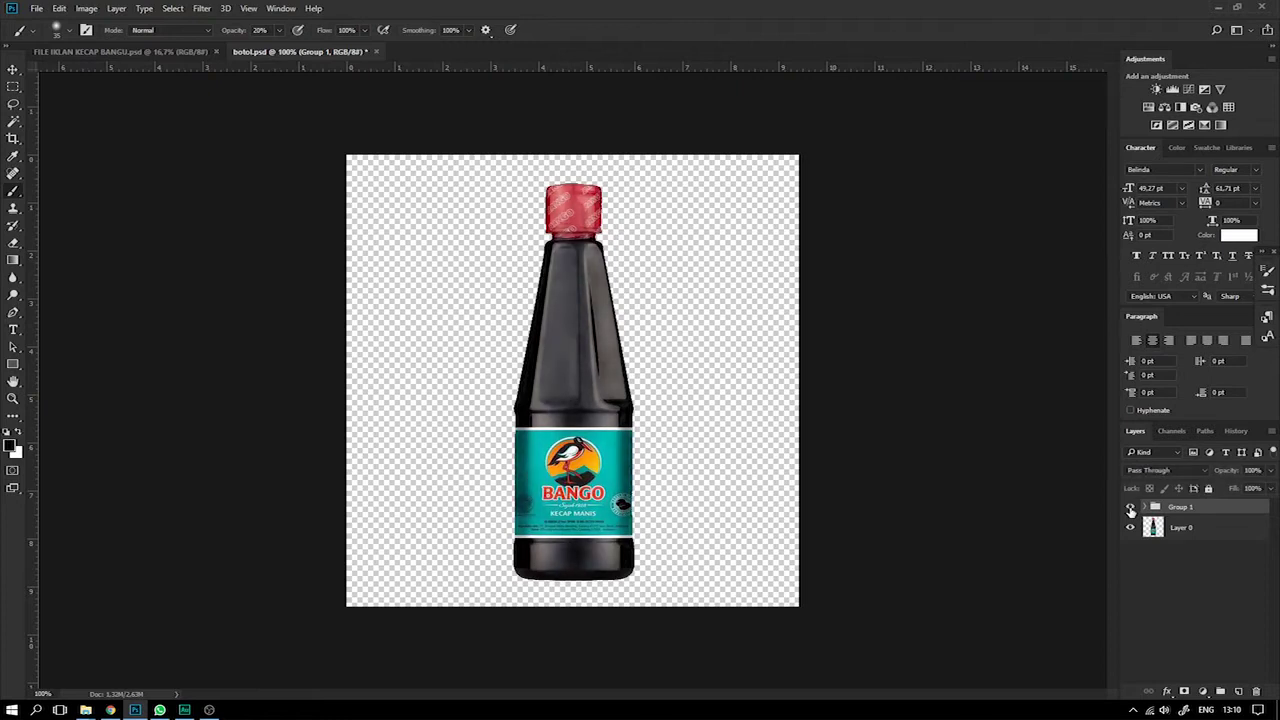
# Stamp the Curves group and the bottle layer into a new merged layer, with the originals hidden.
pyautogui.click(13, 69)
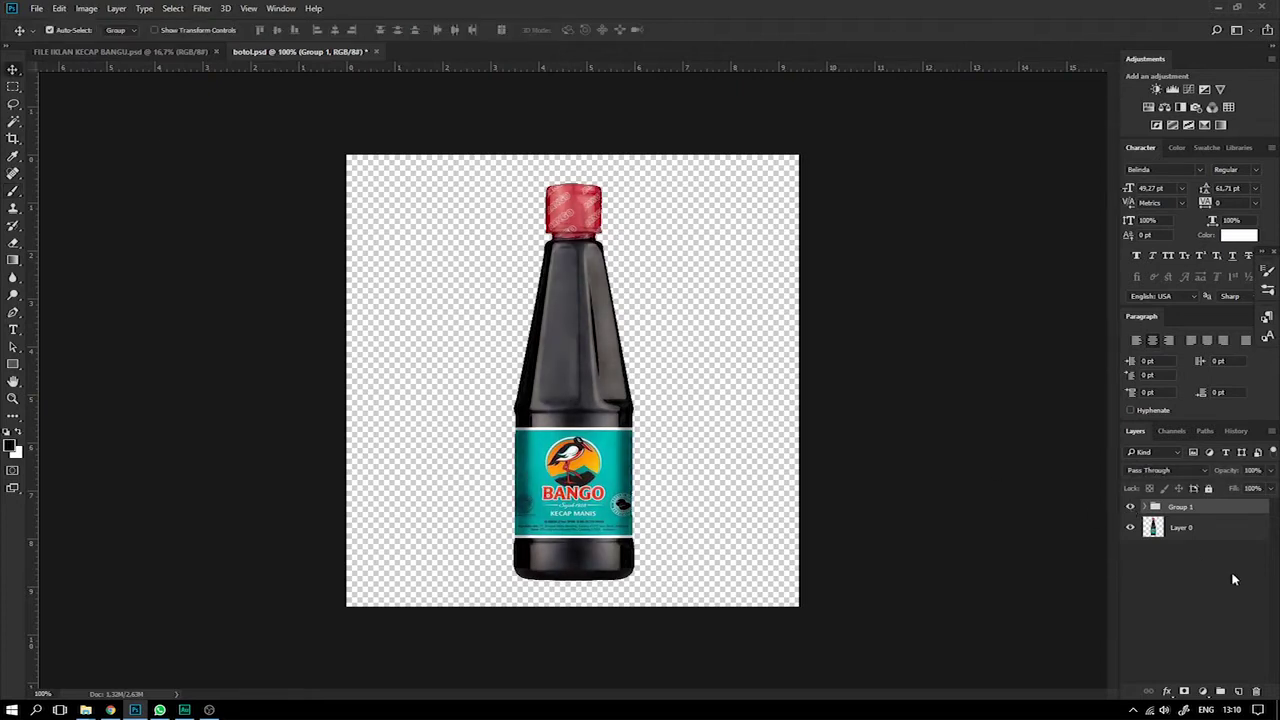
pyautogui.keyDown('shift'); pyautogui.click(1201, 533); pyautogui.keyUp('shift')
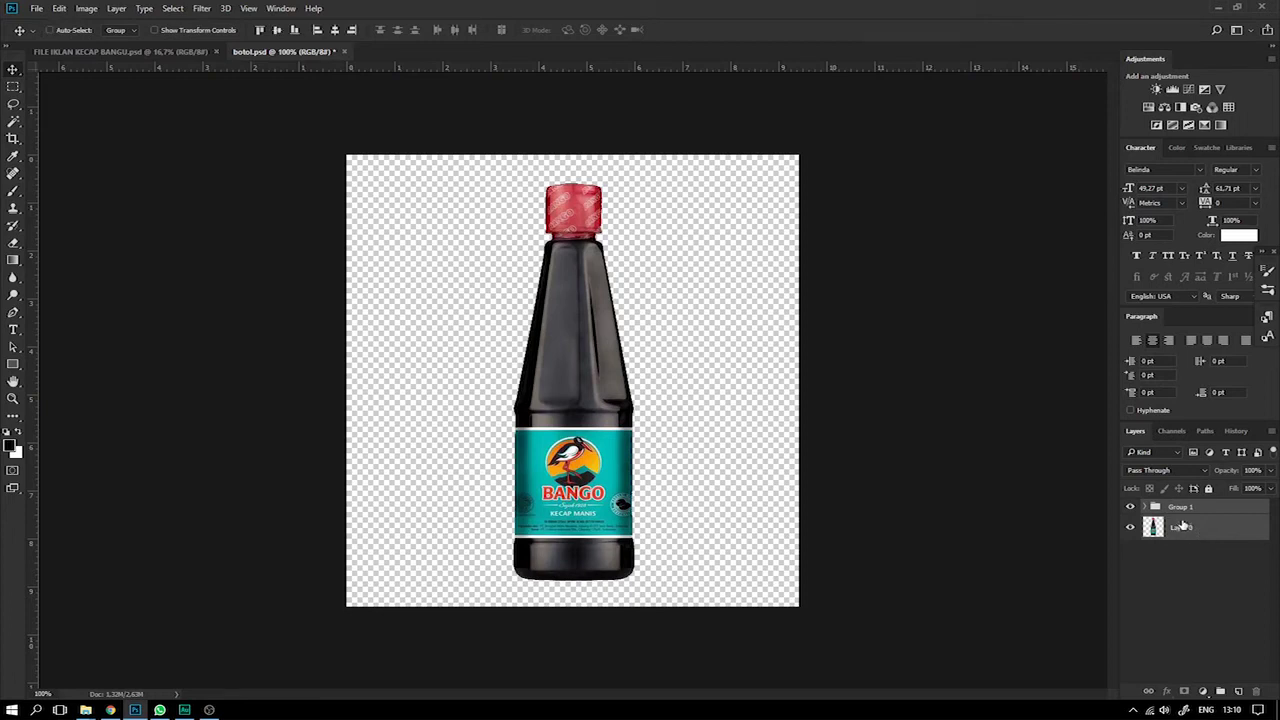
pyautogui.hotkey('ctrl', 'shift', 'alt', 'e')
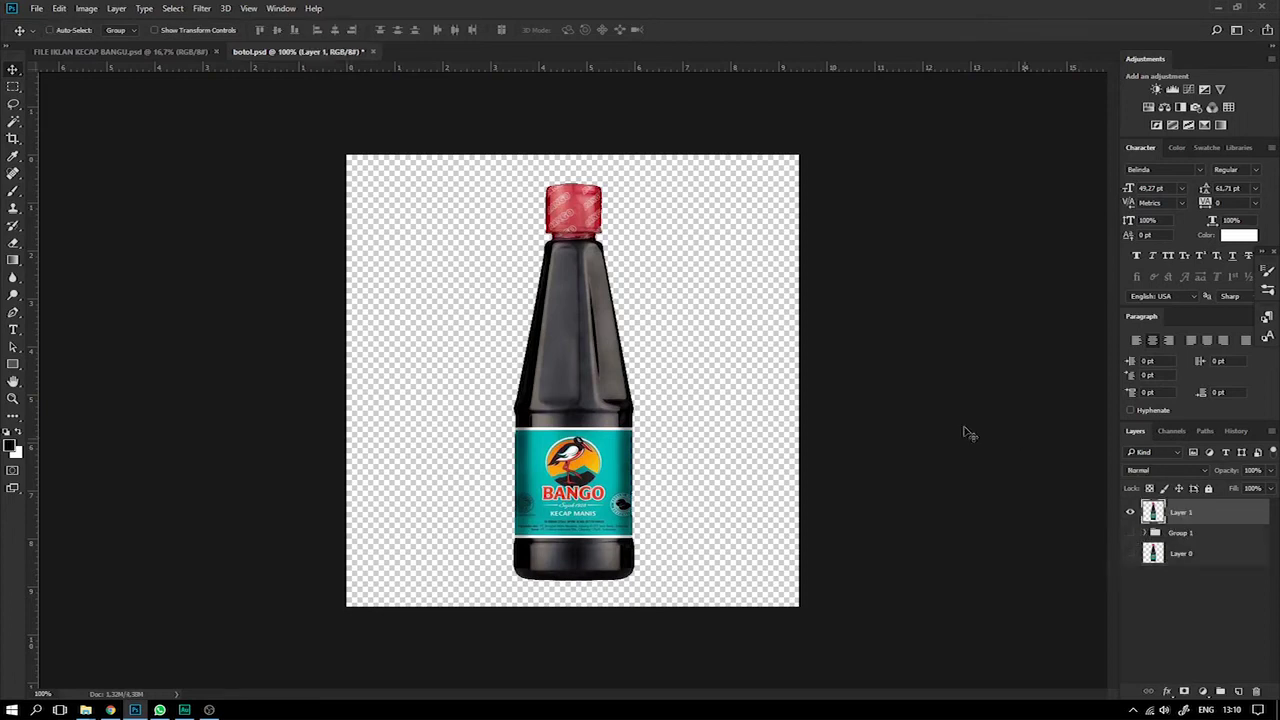
# Copy the merged bottle from botol.psd into FILE IKLAN KECAP BANGU.psd and return to that document.
pyautogui.moveTo(288, 51); pyautogui.dragTo(696, 371)
pyautogui.moveTo(910, 490); pyautogui.dragTo(565, 352)
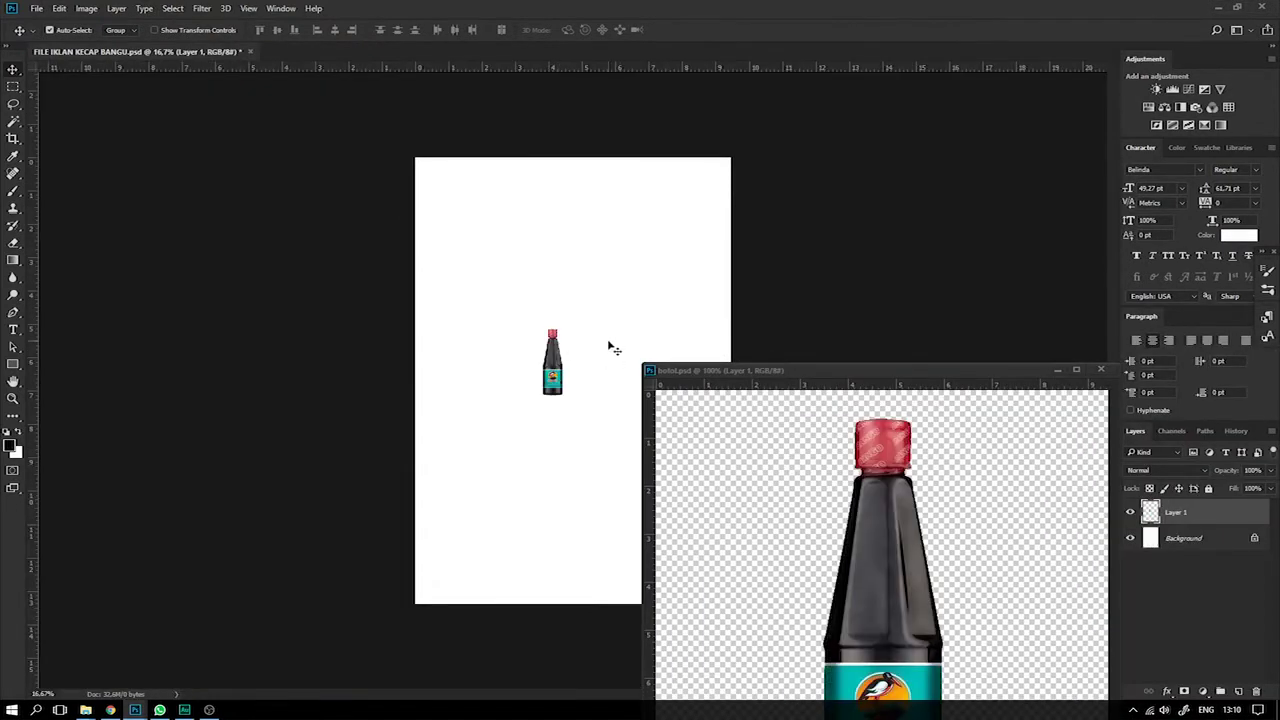
pyautogui.moveTo(1027, 378); pyautogui.dragTo(157, 20)
pyautogui.click(140, 51)
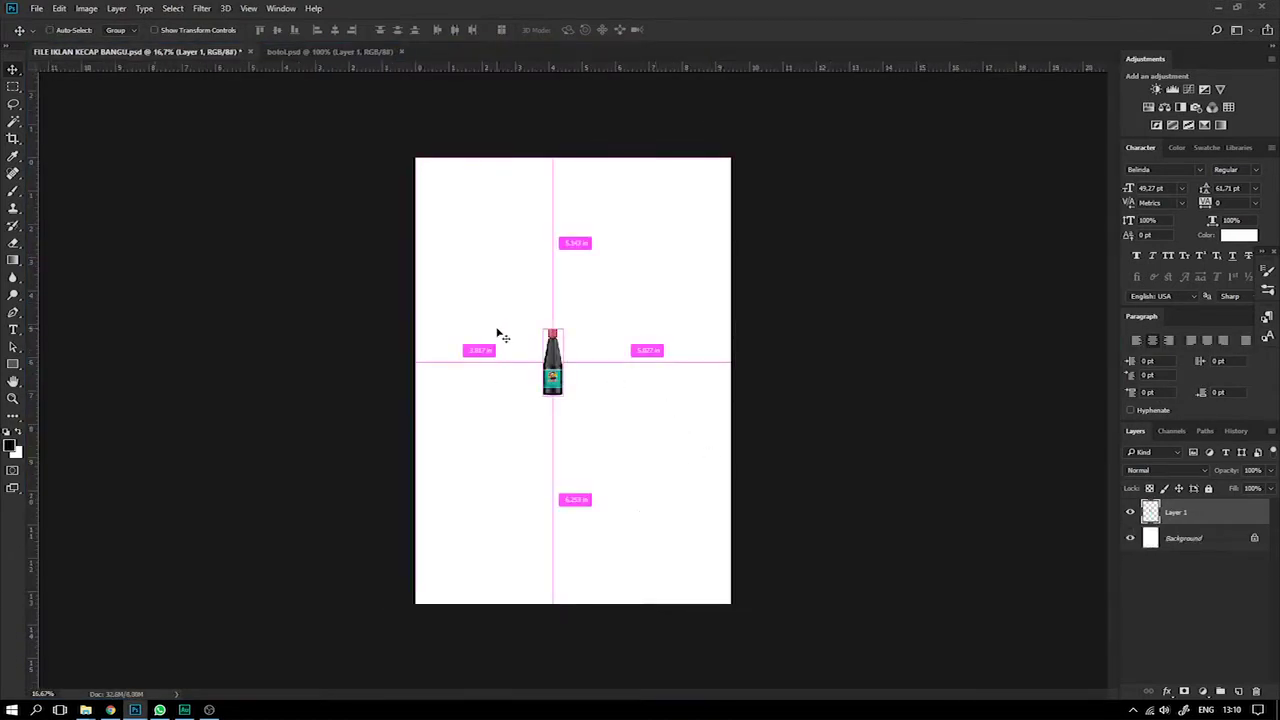
# Enlarge the bottle with Free Transform to about half the page height and place it in the page's lower-left area.
pyautogui.hotkey('ctrl', 't')
pyautogui.moveTo(565, 328); pyautogui.dragTo(502, 404)
pyautogui.press('Return')
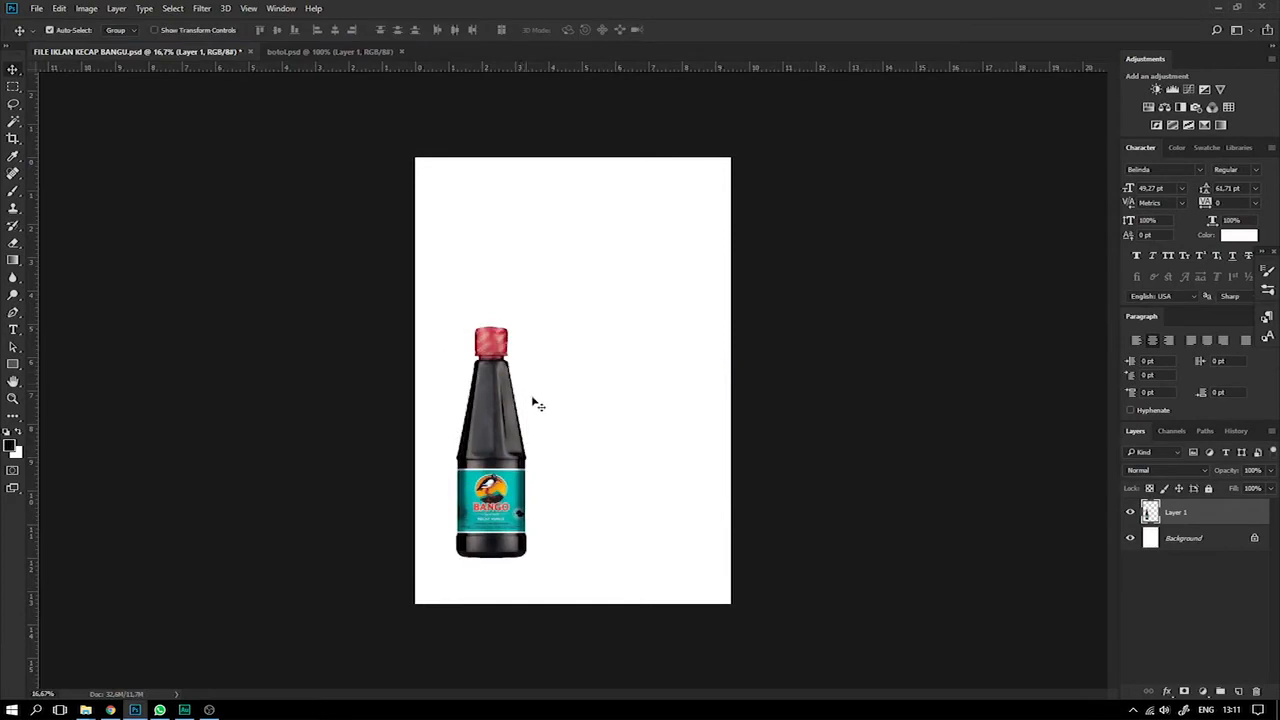
# Open the Kecap-Manis-BANGO-550ml pouch image from the file folder as a separate document.
pyautogui.moveTo(86, 708)
pyautogui.click(109, 657)
pyautogui.moveTo(790, 117); pyautogui.dragTo(826, 53)
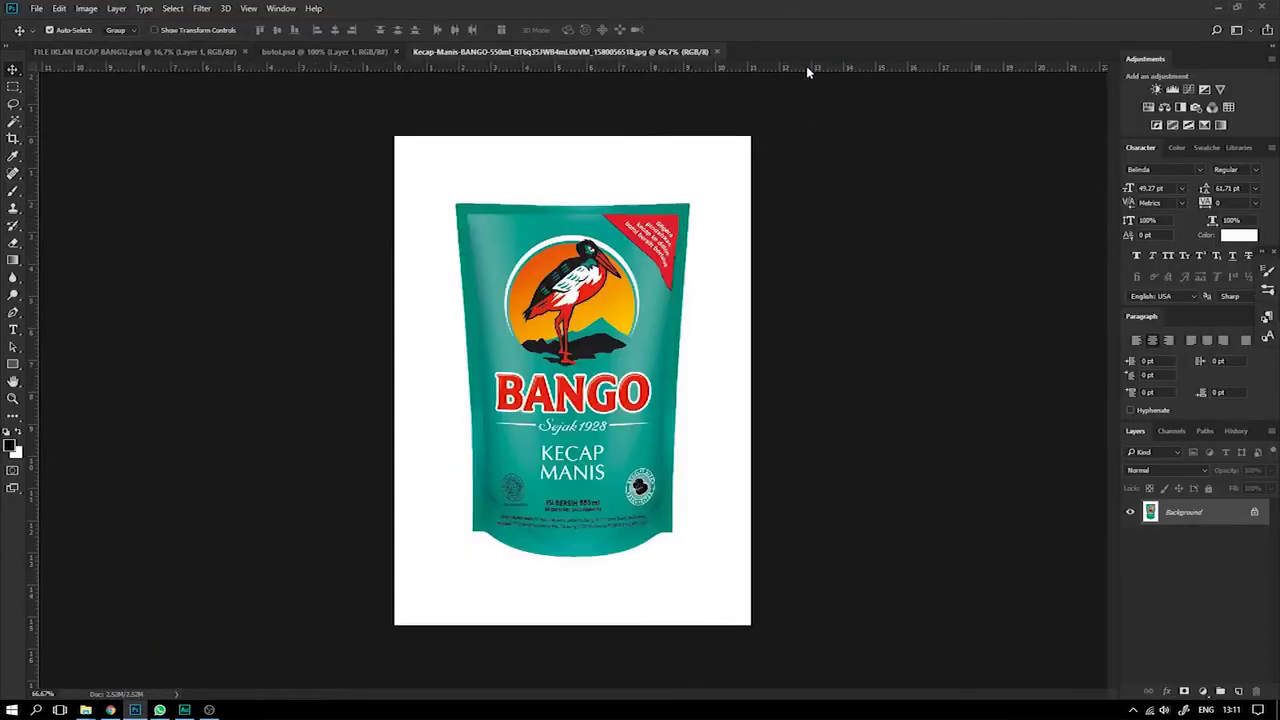
# Select the white area around the pouch with the Magic Wand, unlock the Background layer and delete the white.
pyautogui.click(13, 120)
pyautogui.click(517, 180)
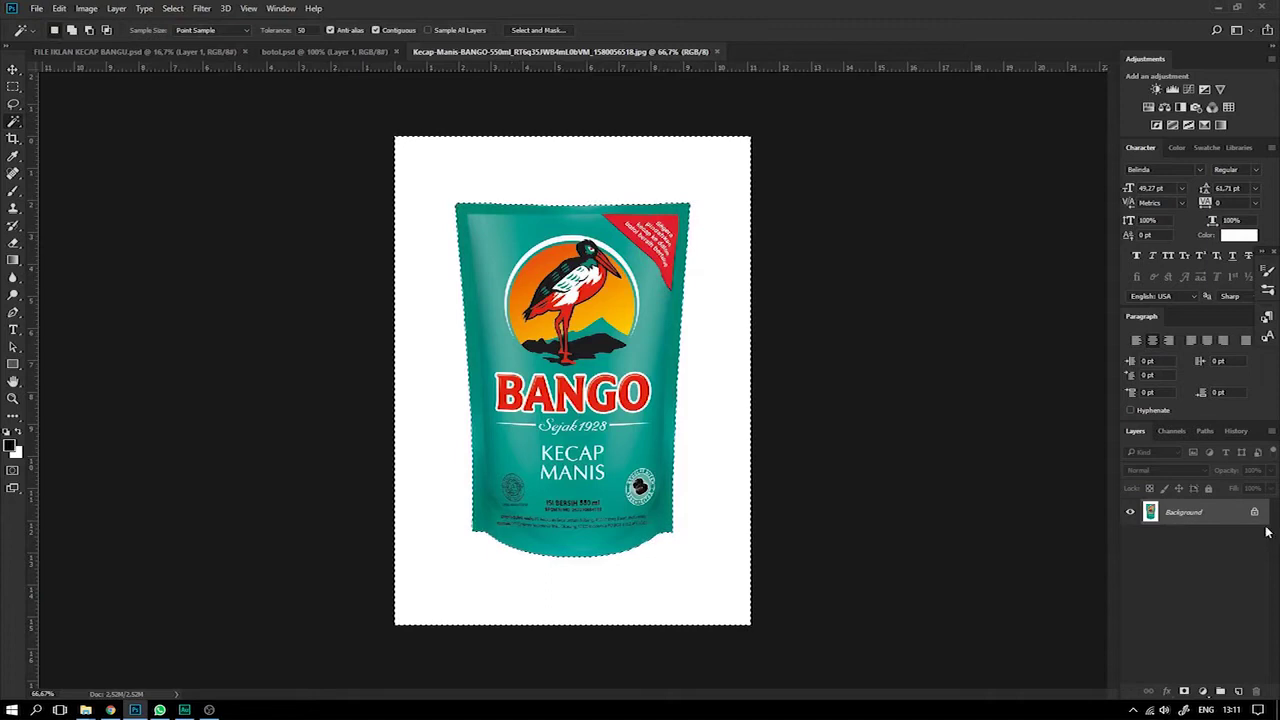
pyautogui.doubleClick(1195, 516)
pyautogui.click(758, 229)
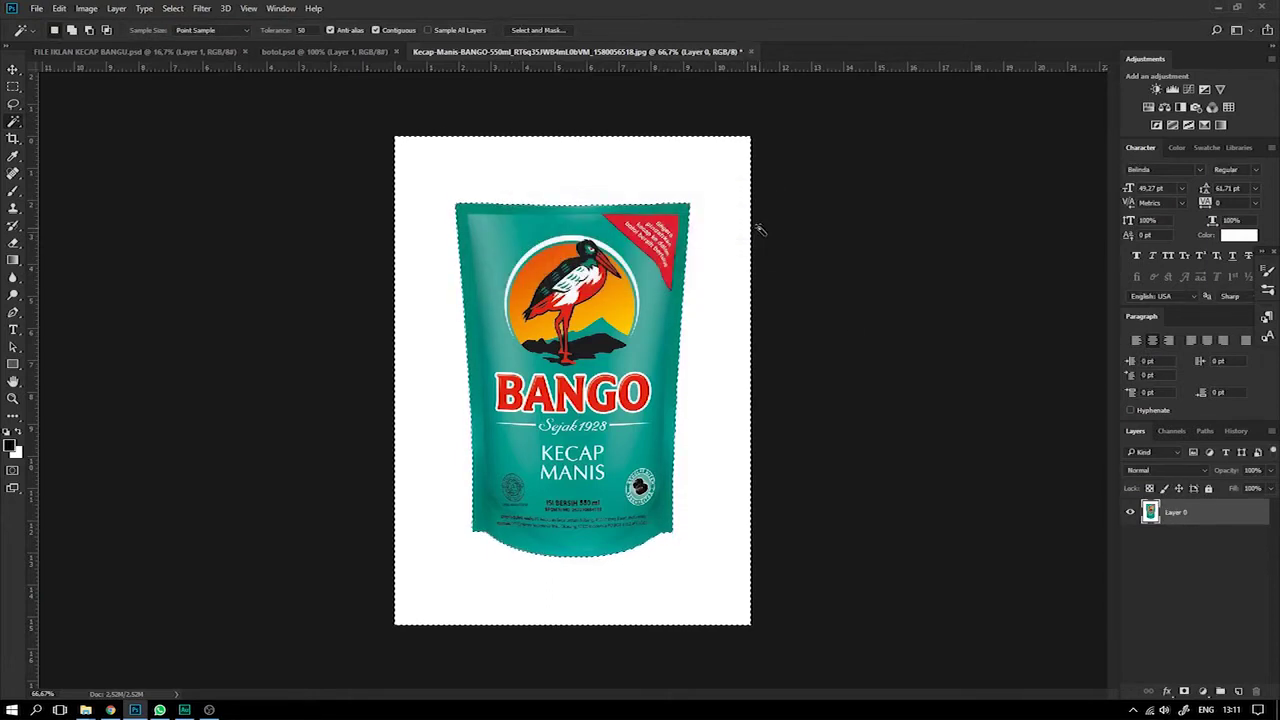
pyautogui.press('Delete')
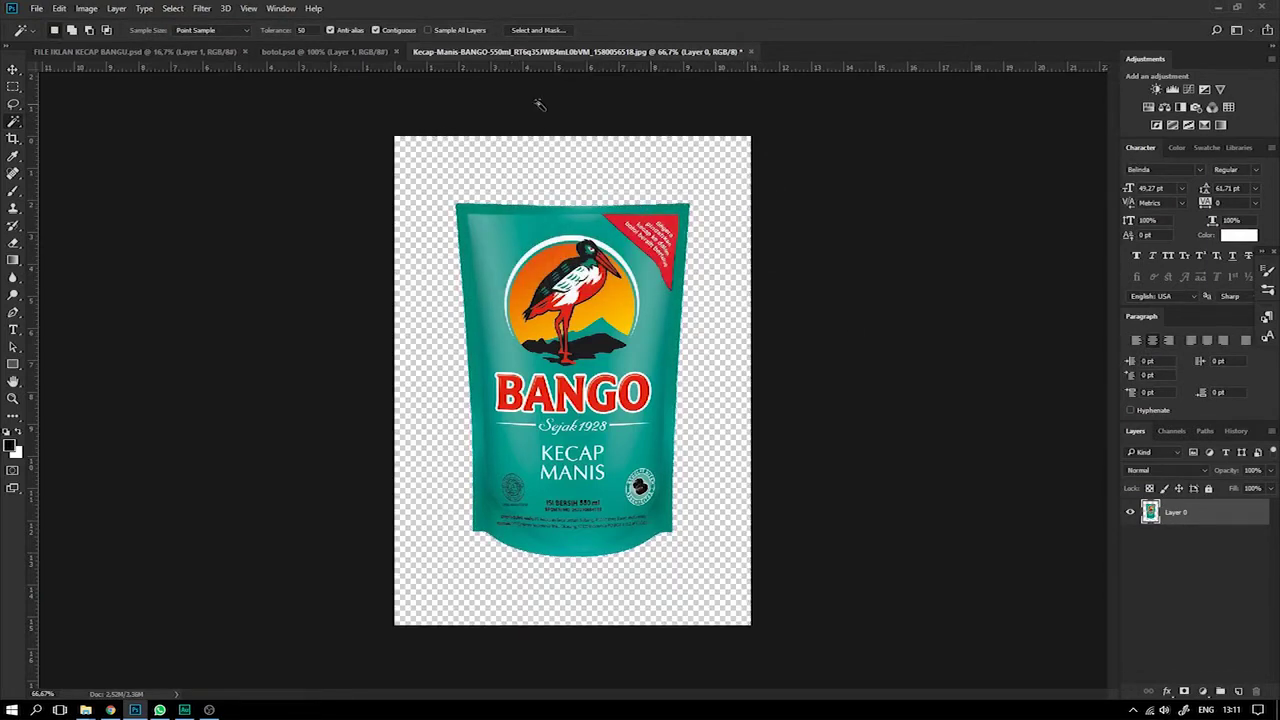
# Close botol.psd and save the cut-out pouch document in Photoshop format as "kemasan 2".
pyautogui.hotkey('ctrl', '+')
pyautogui.click(342, 54)
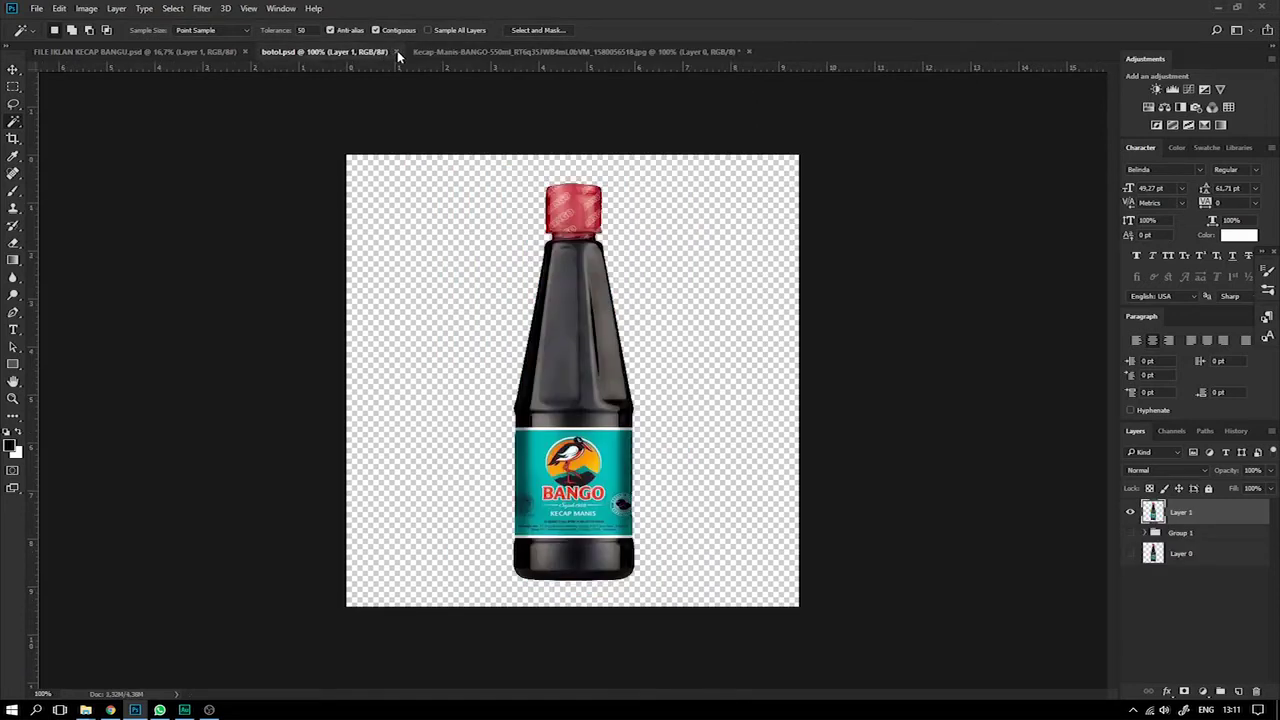
pyautogui.click(396, 51)
pyautogui.click(36, 8)
pyautogui.click(100, 162)
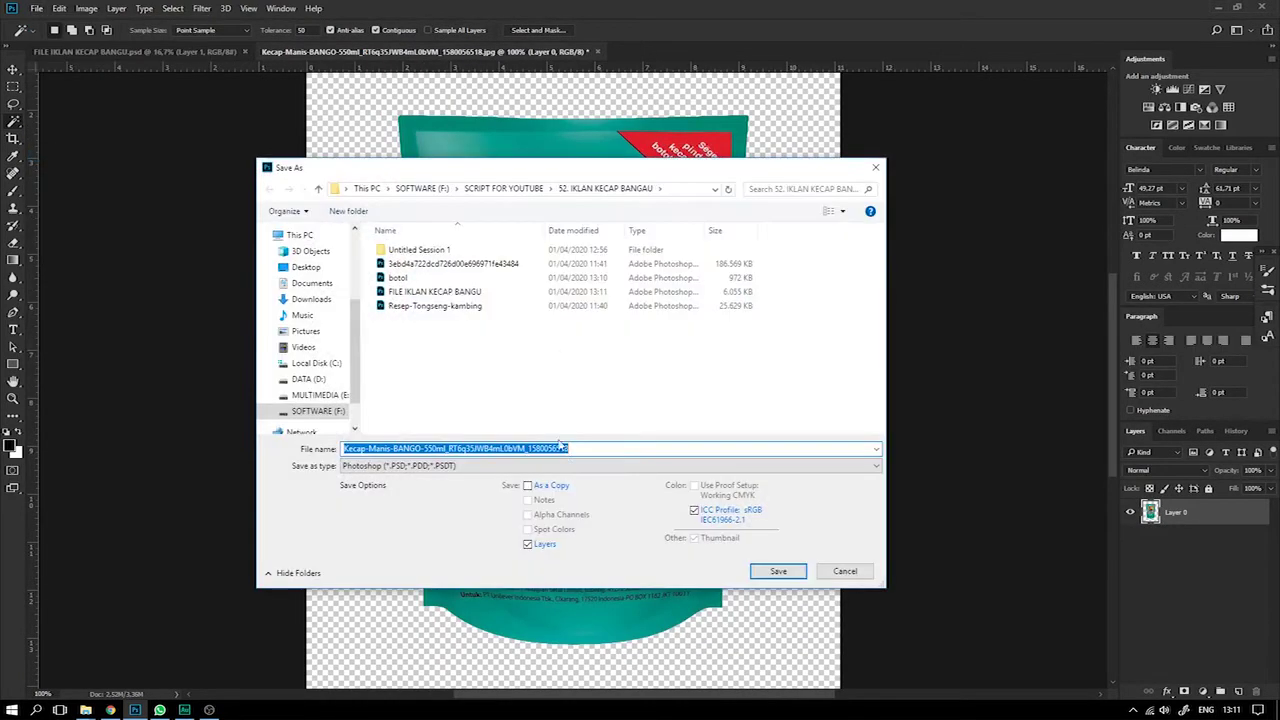
pyautogui.write('kemasan 2')
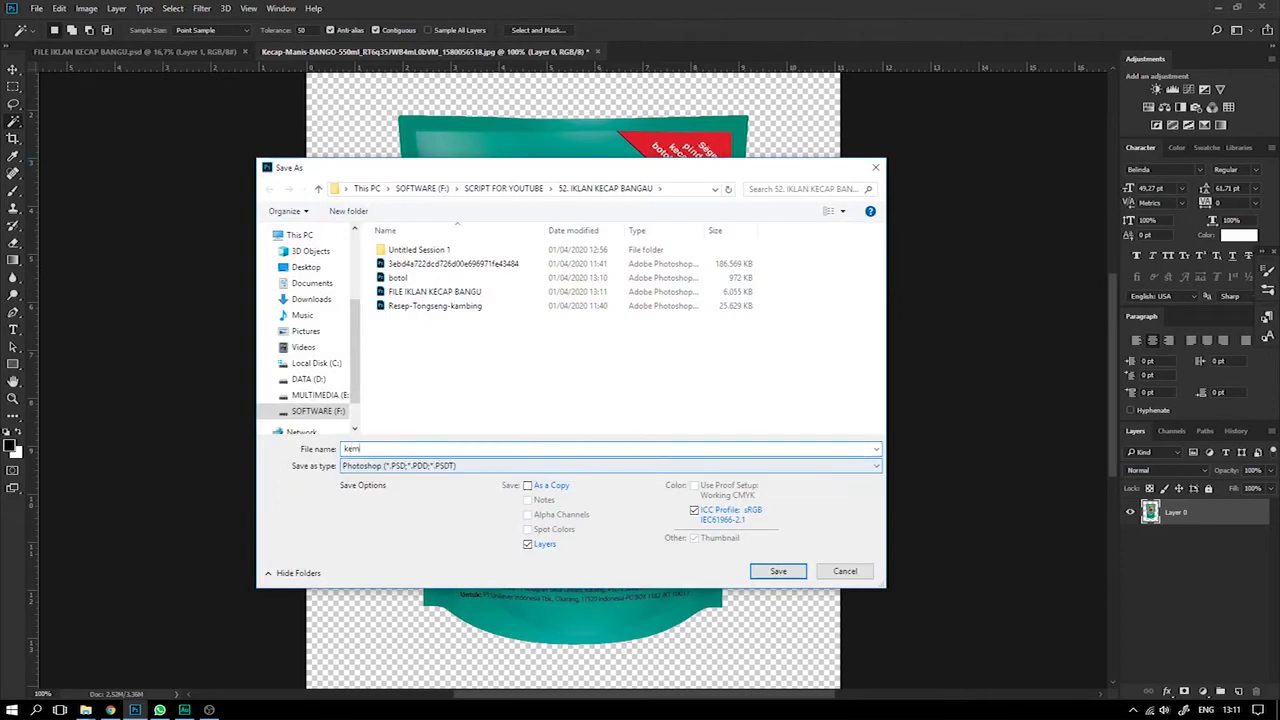
pyautogui.click(752, 571)
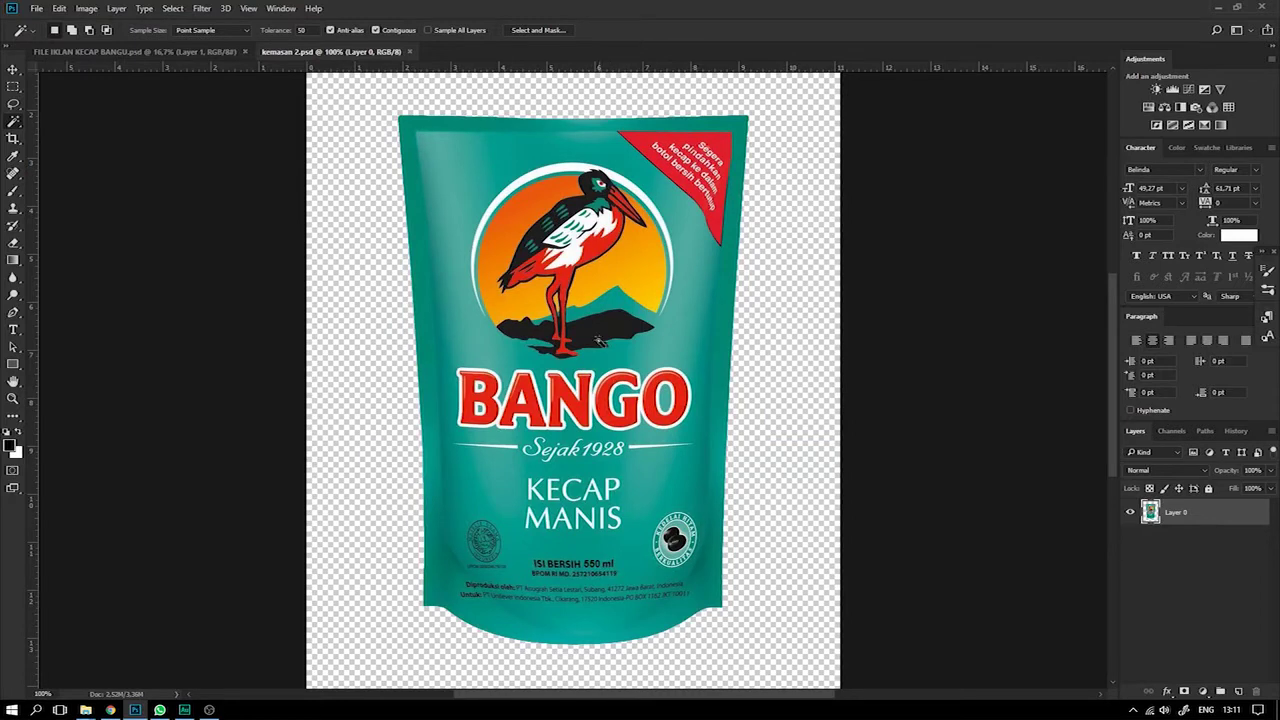
# Add a Curves layer above the pouch with the Darker (RGB) preset, pull the curve further down and invert its mask.
pyautogui.click(1202, 692)
pyautogui.click(1100, 481)
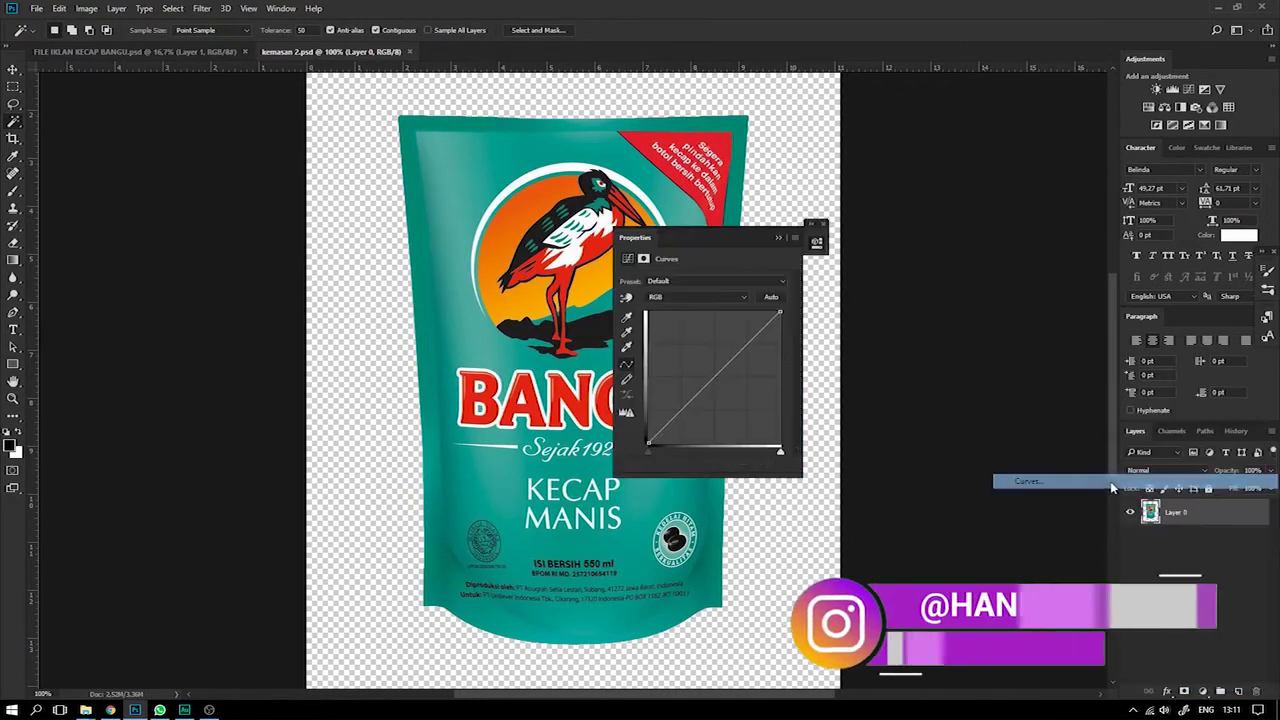
pyautogui.click(721, 280)
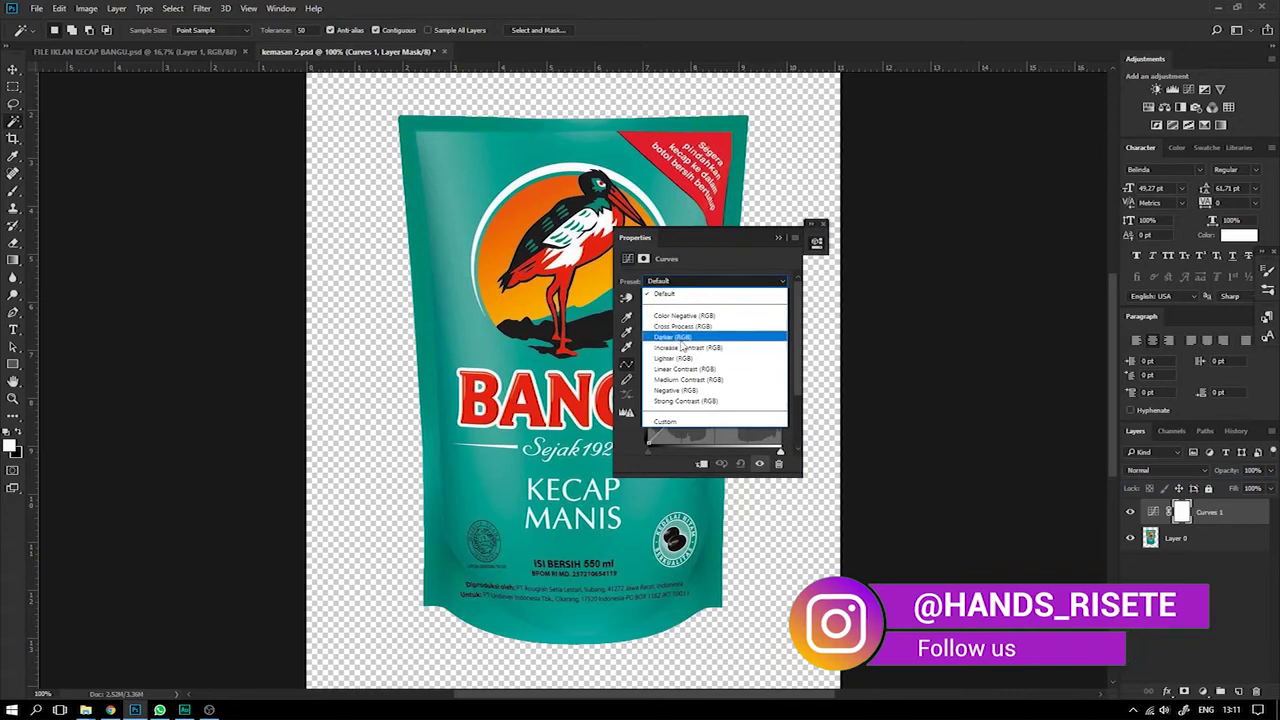
pyautogui.click(672, 337)
pyautogui.moveTo(716, 388); pyautogui.dragTo(725, 395)
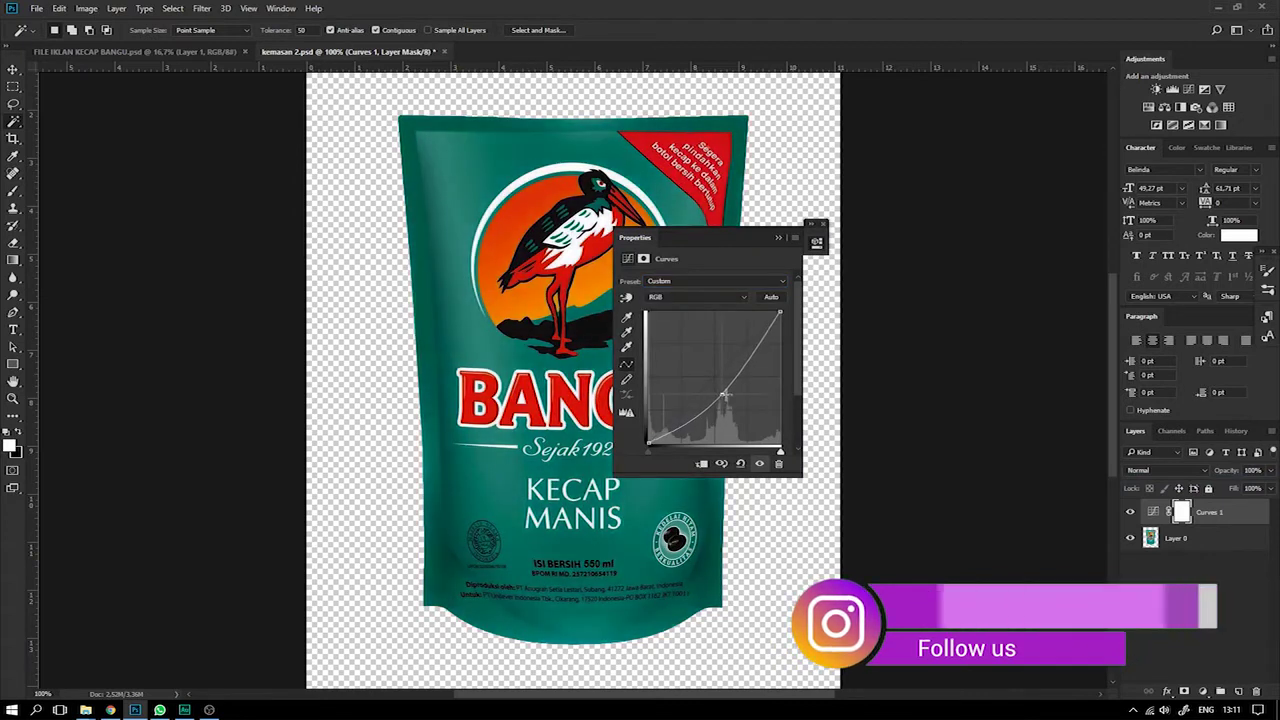
pyautogui.click(643, 258)
pyautogui.click(758, 426)
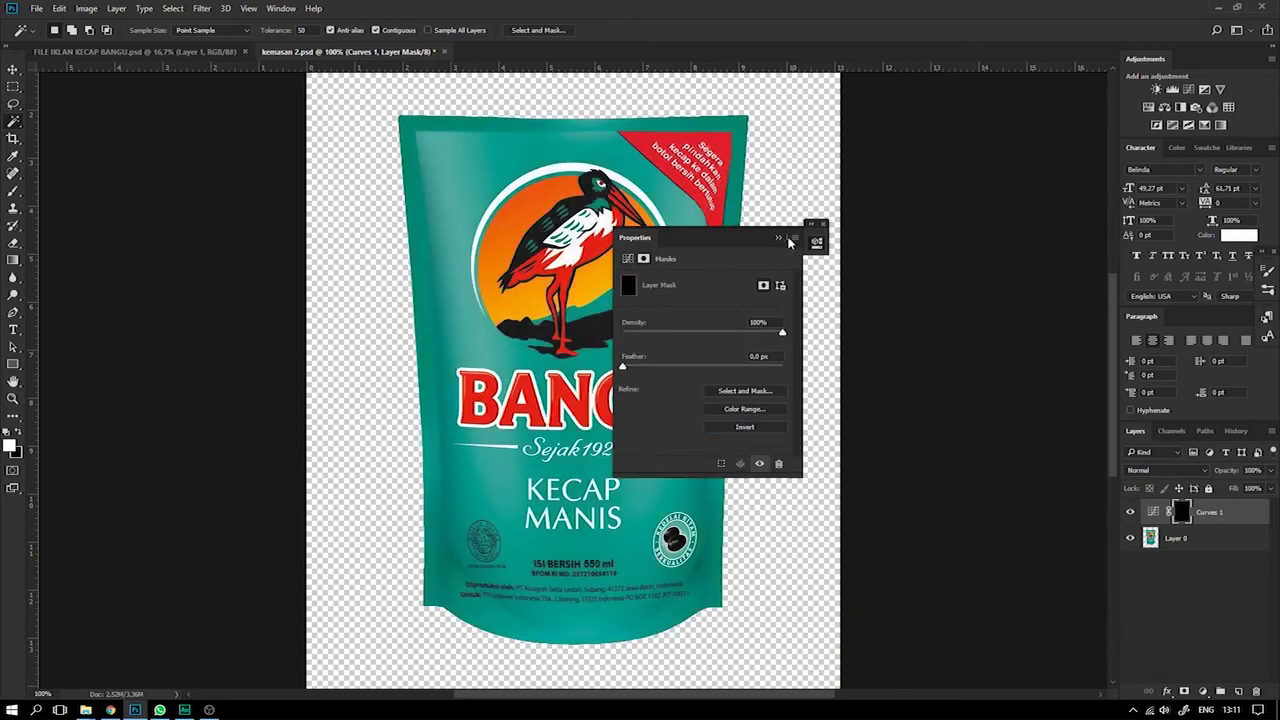
pyautogui.click(781, 238)
# Add a second Curves layer with the Lighter (RGB) preset, raise its curve further and invert its mask.
pyautogui.click(1203, 692)
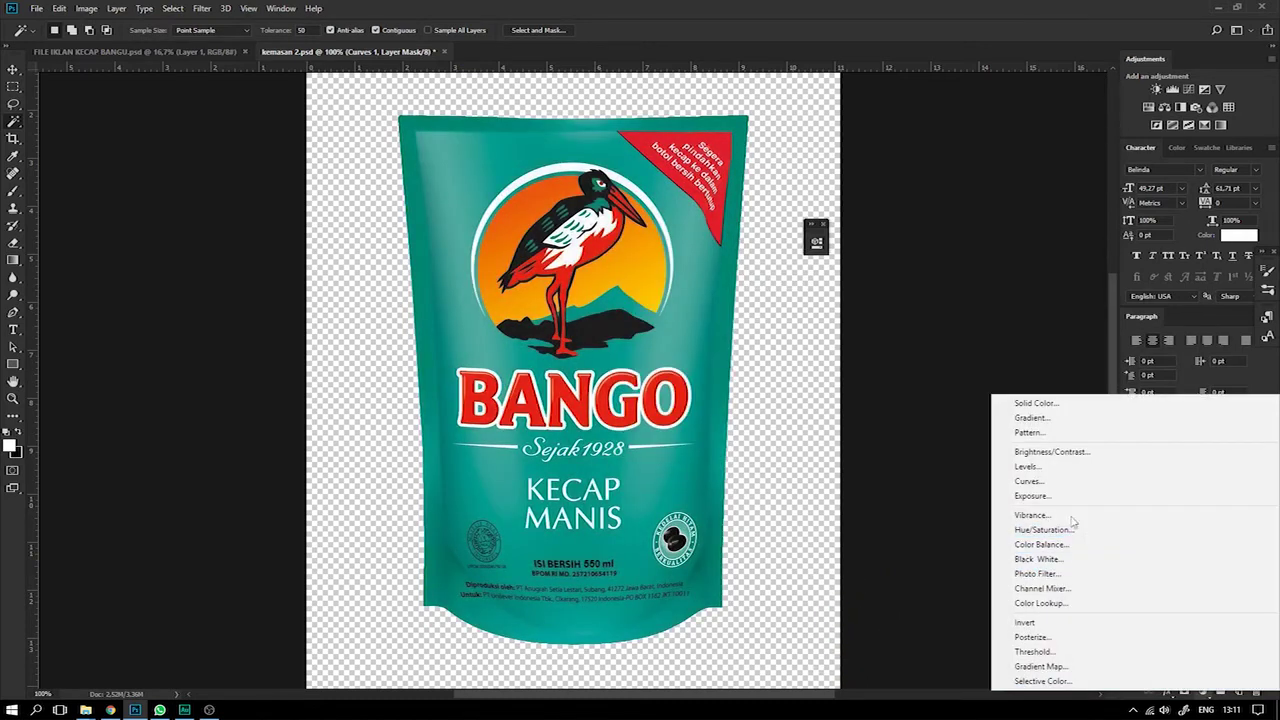
pyautogui.click(1062, 482)
pyautogui.click(710, 281)
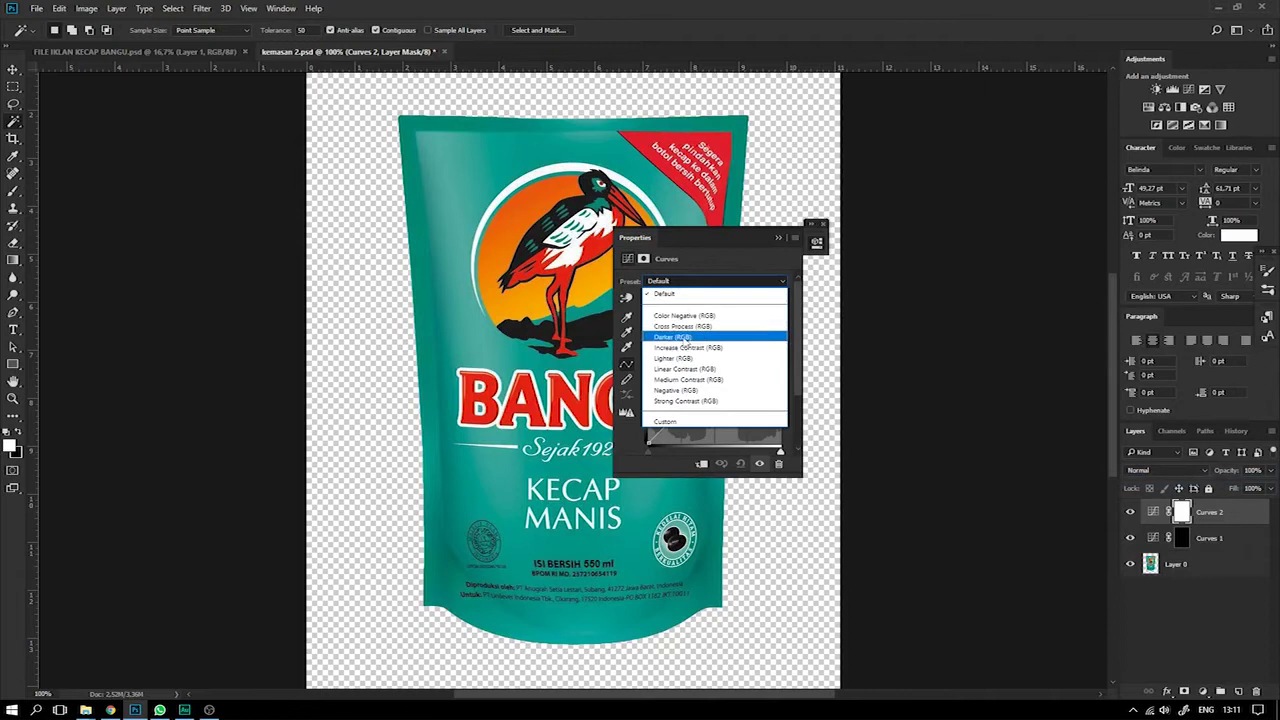
pyautogui.click(686, 358)
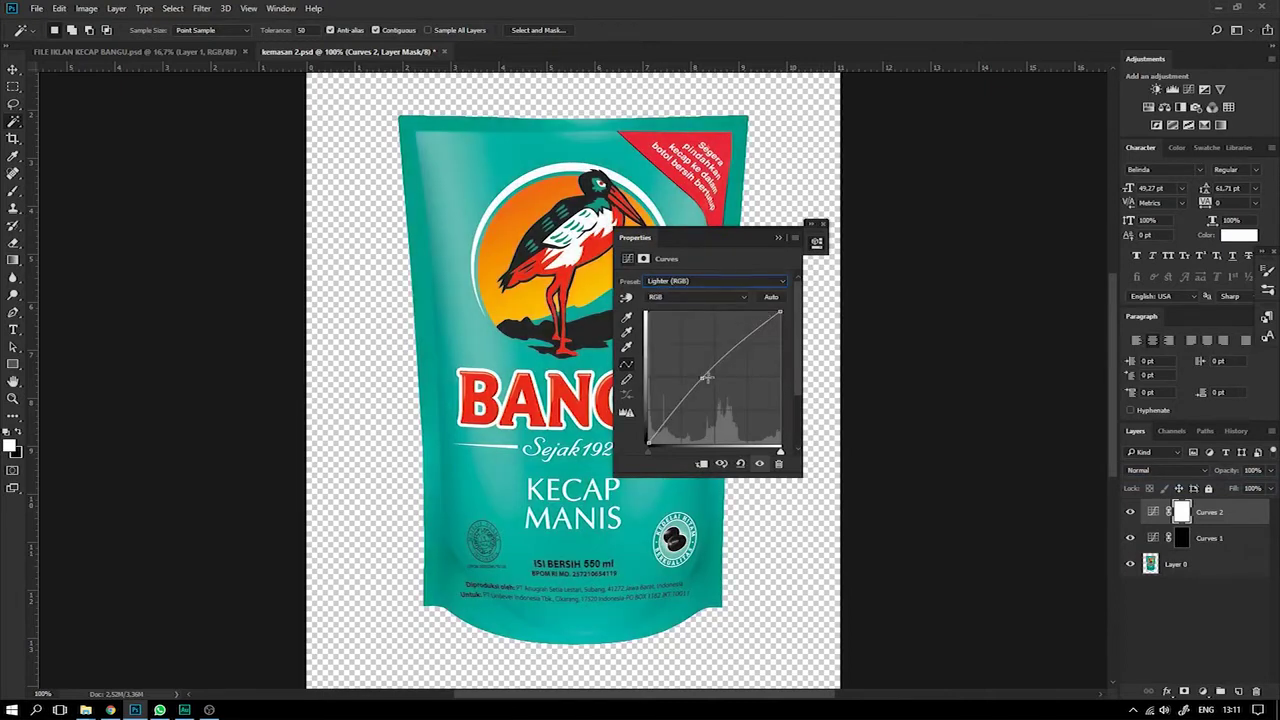
pyautogui.moveTo(706, 377); pyautogui.dragTo(706, 369)
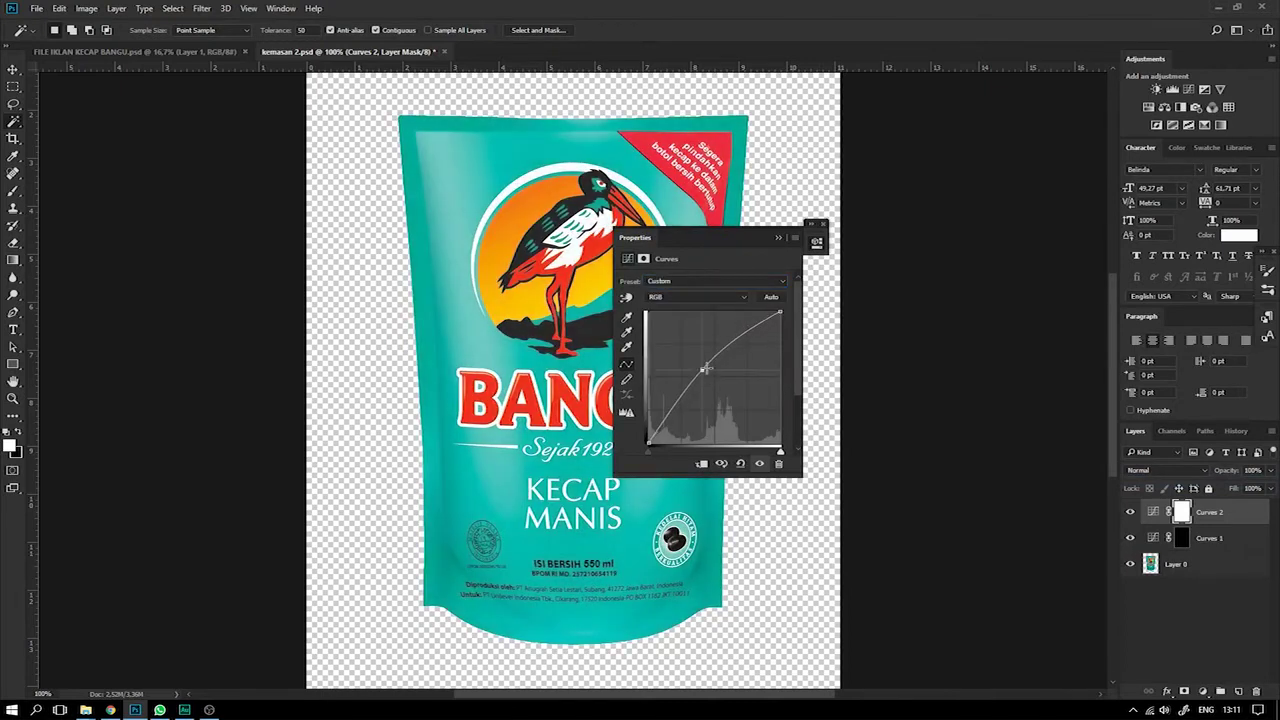
pyautogui.click(644, 259)
pyautogui.click(775, 431)
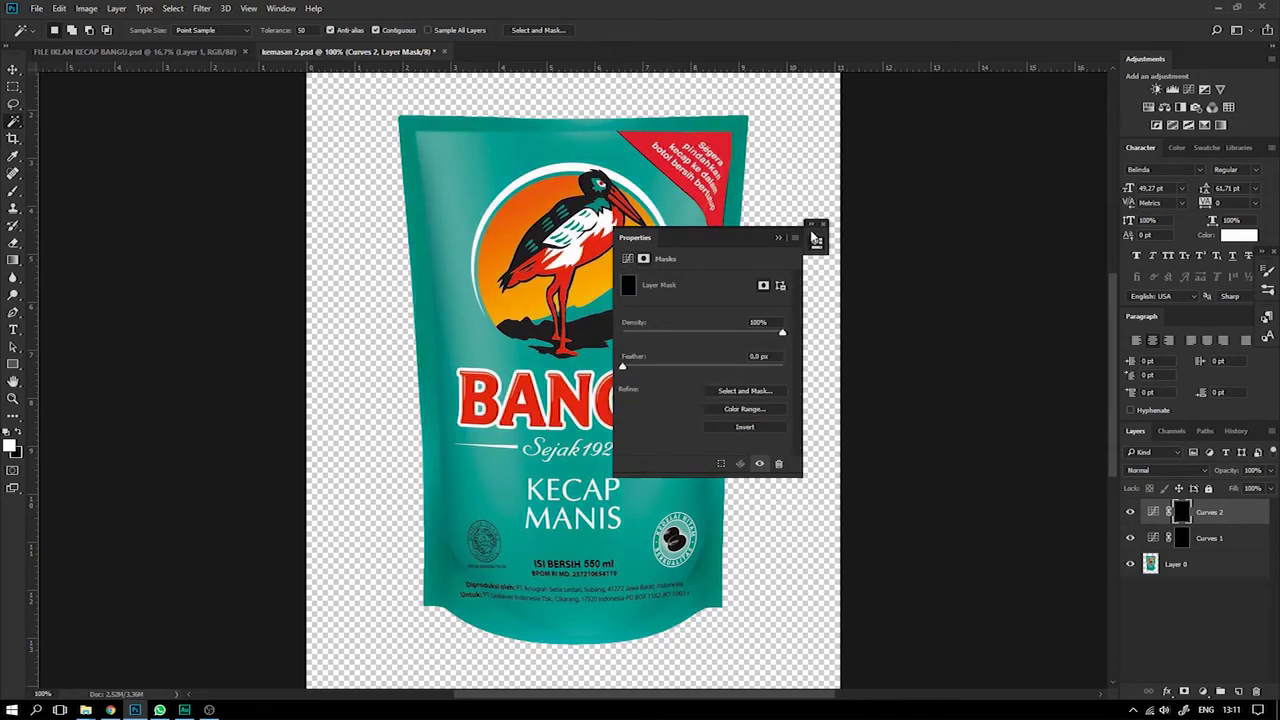
pyautogui.click(815, 223)
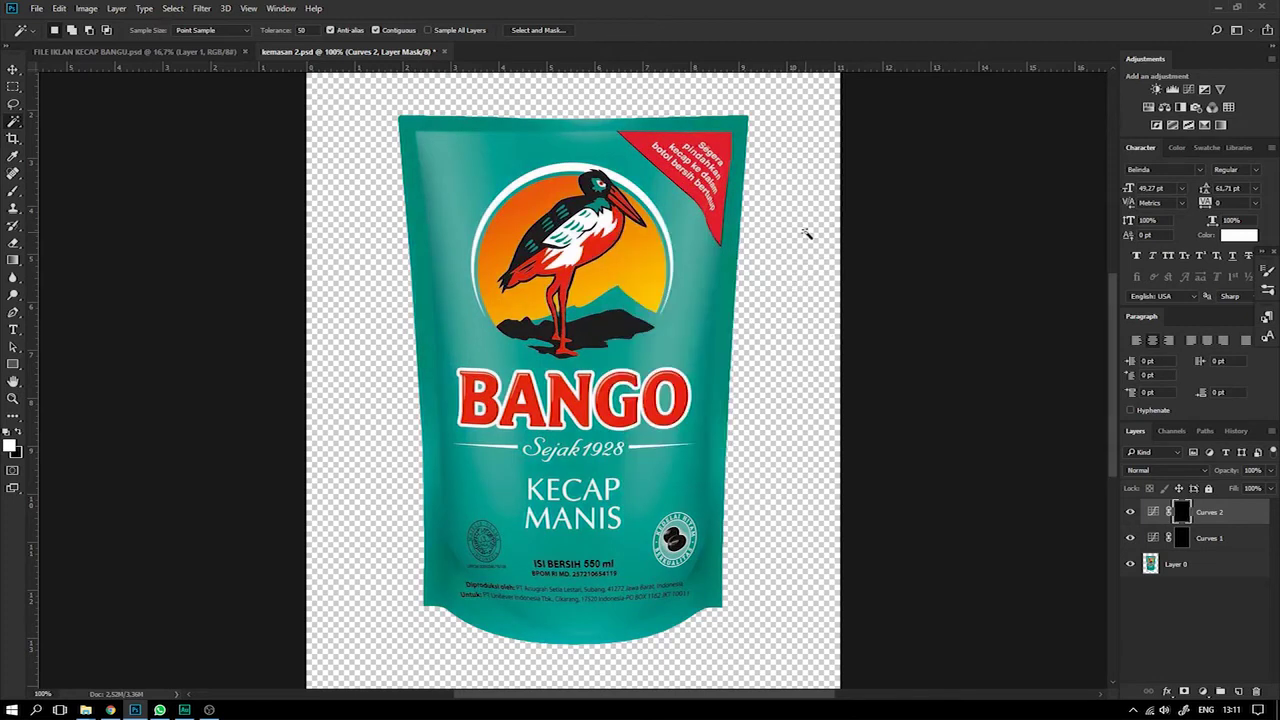
# Rename the darkening Curves layer "gelap" and the lightening Curves layer "terang".
pyautogui.doubleClick(1210, 539)
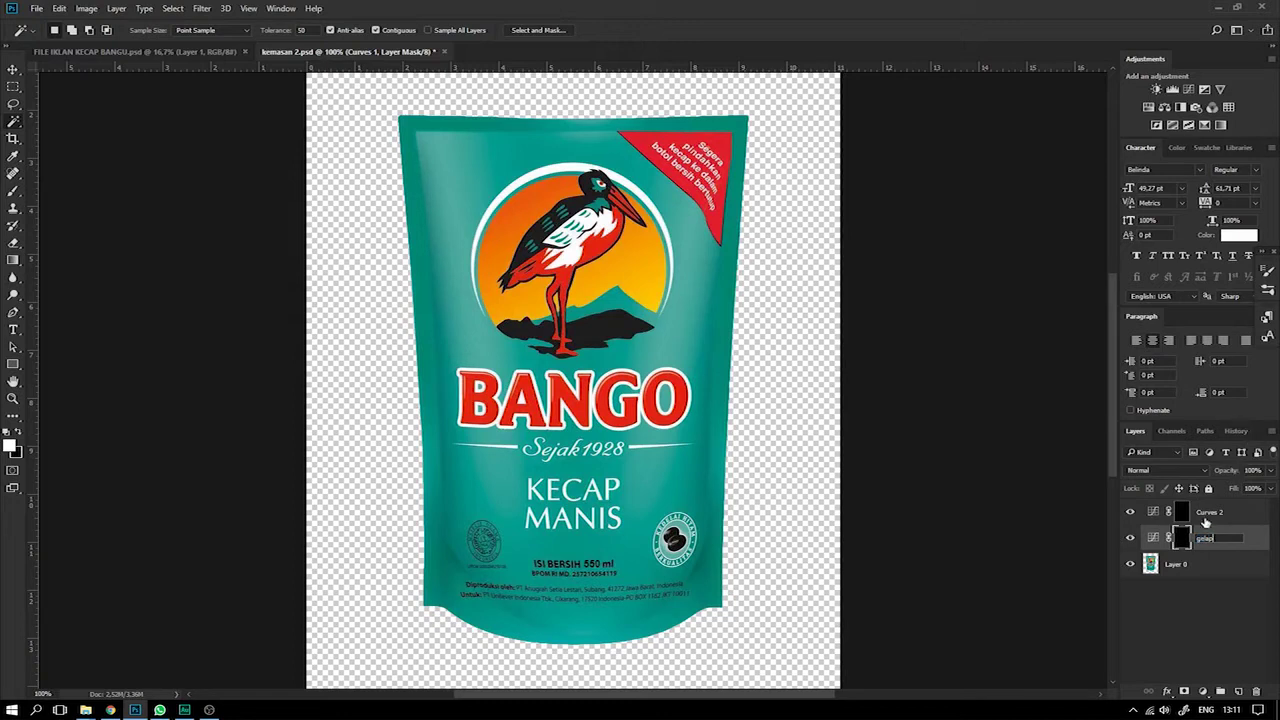
pyautogui.doubleClick(1205, 516)
pyautogui.press('Return')
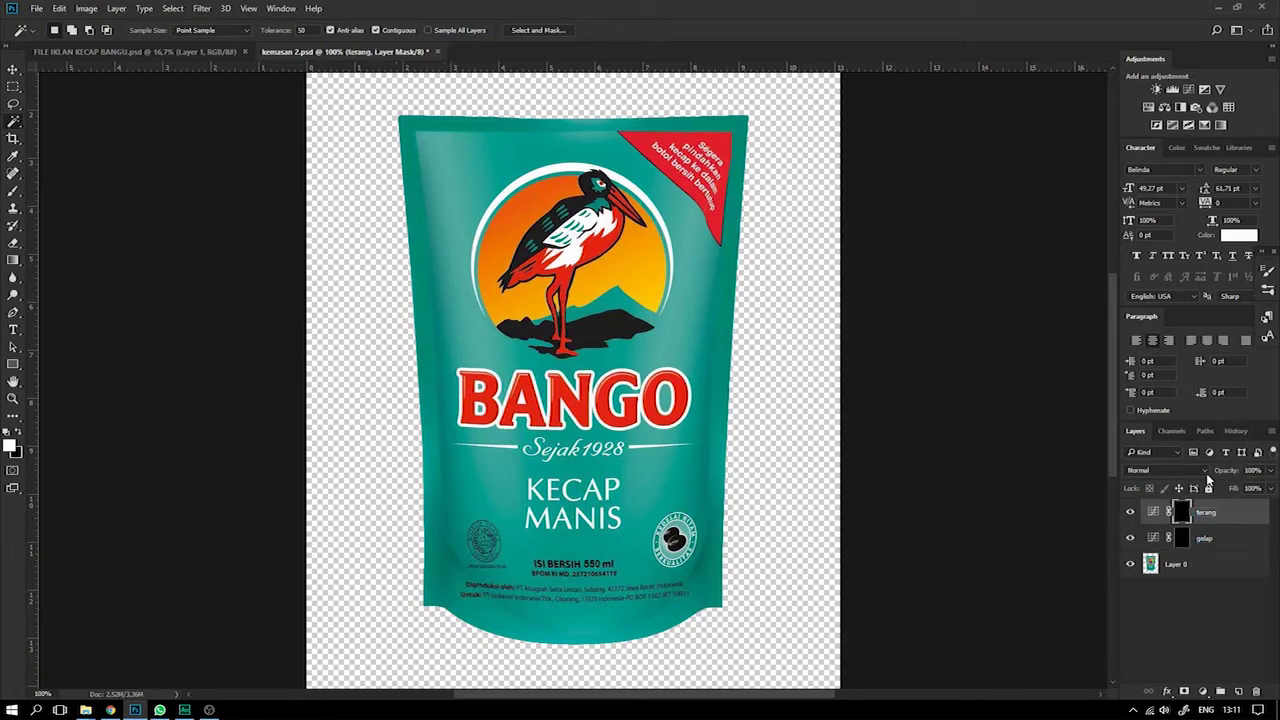
# Paint highlights on the terang mask with a white brush at 20% opacity, along both sides of the pouch's emblem and text.
pyautogui.click(1200, 542)
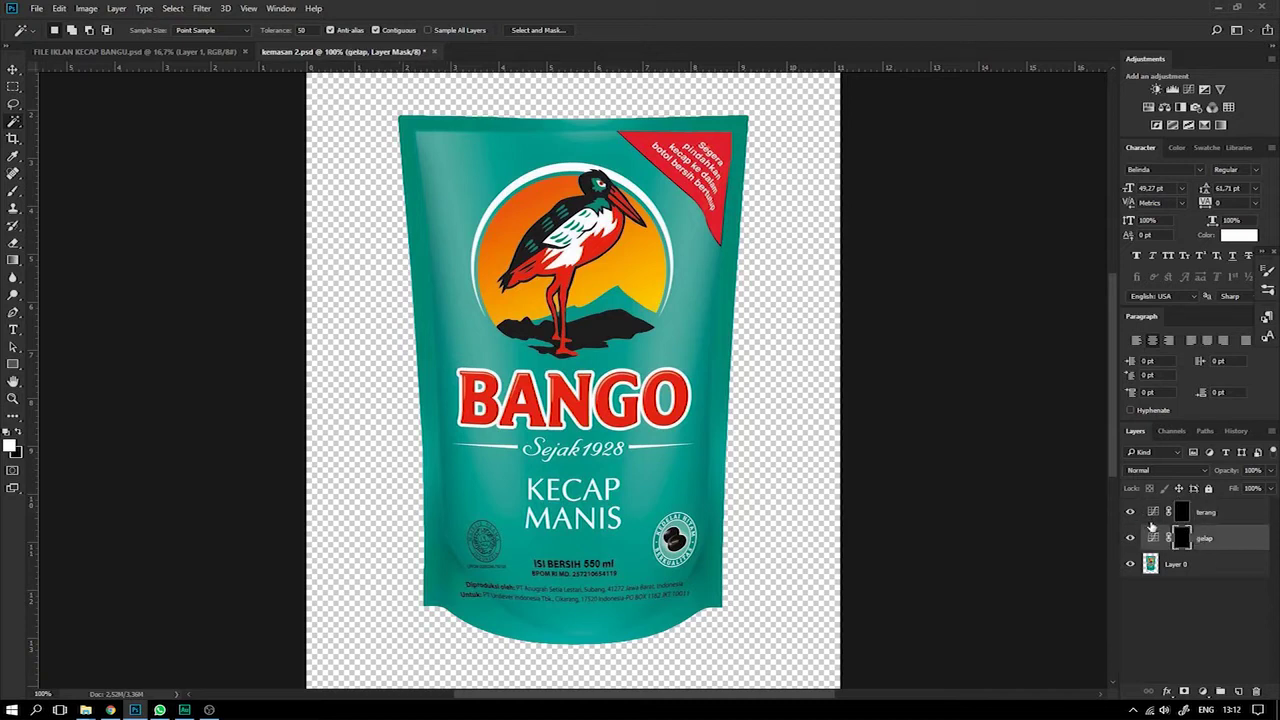
pyautogui.click(1180, 514)
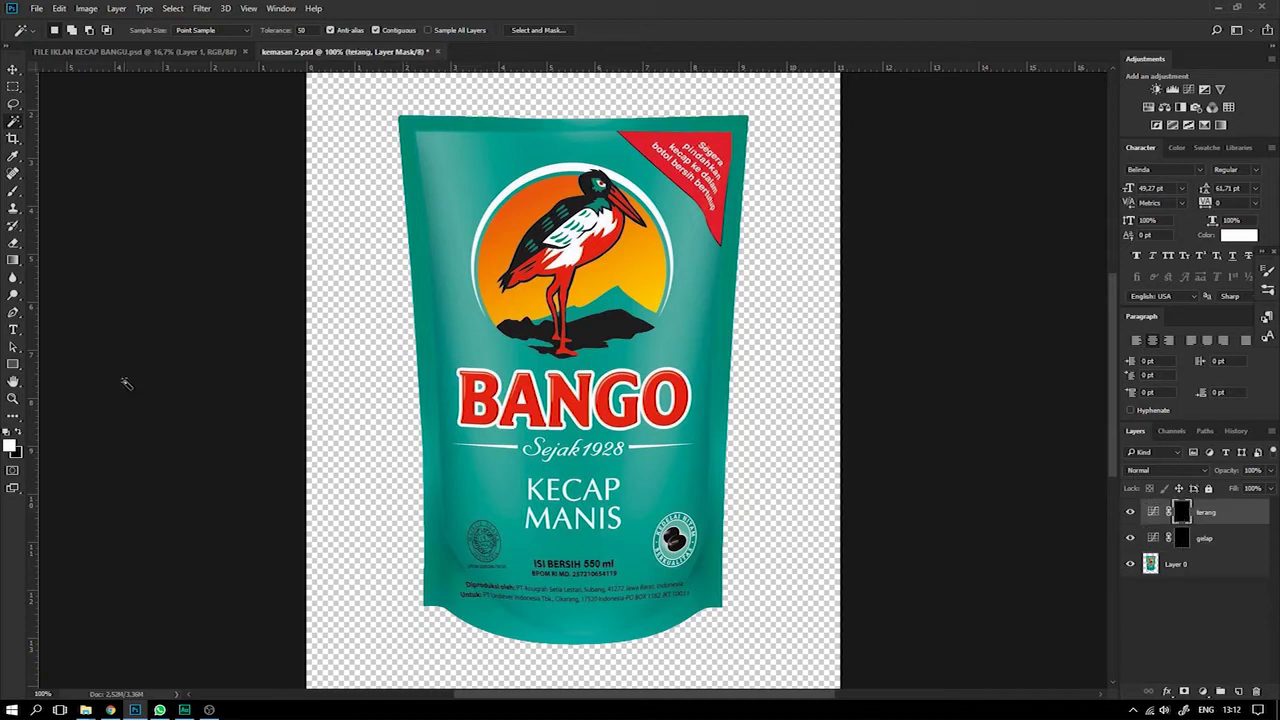
pyautogui.press('b')
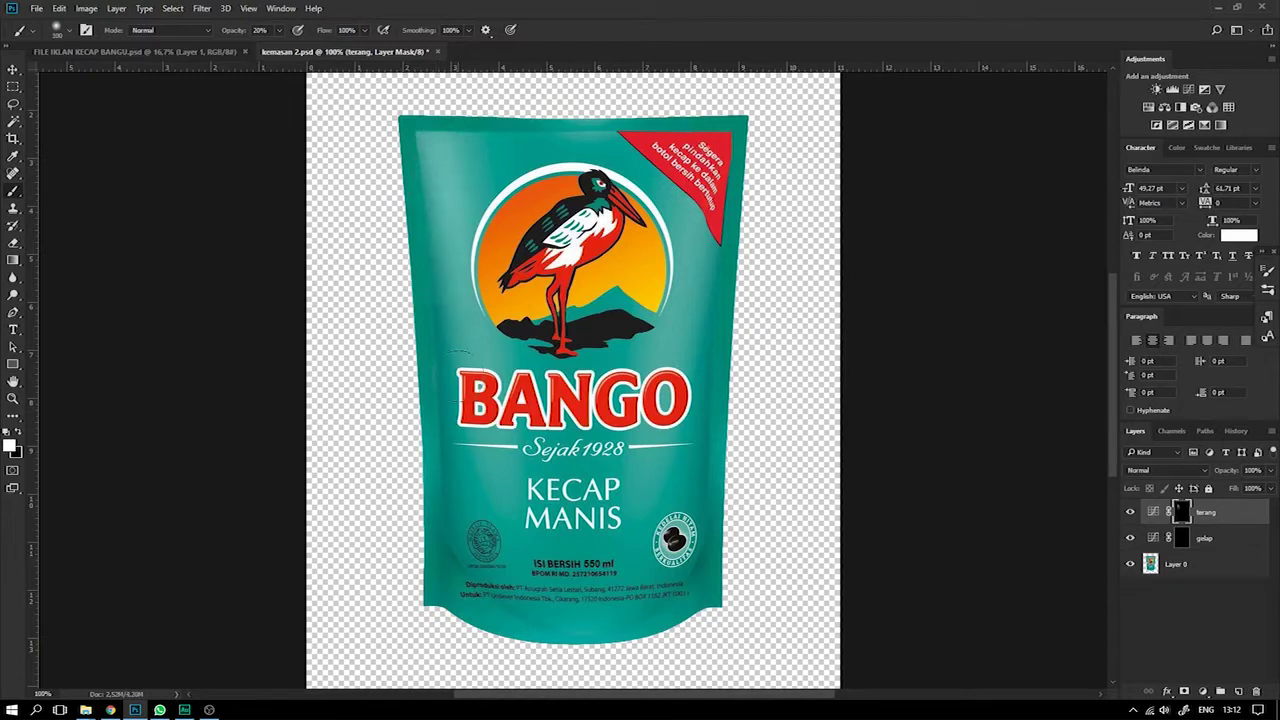
pyautogui.press('[')
pyautogui.press('[')
pyautogui.moveTo(696, 228)
pyautogui.mouseDown()
pyautogui.moveTo(677, 392)
pyautogui.moveTo(672, 290)
pyautogui.moveTo(649, 383)
pyautogui.mouseUp()
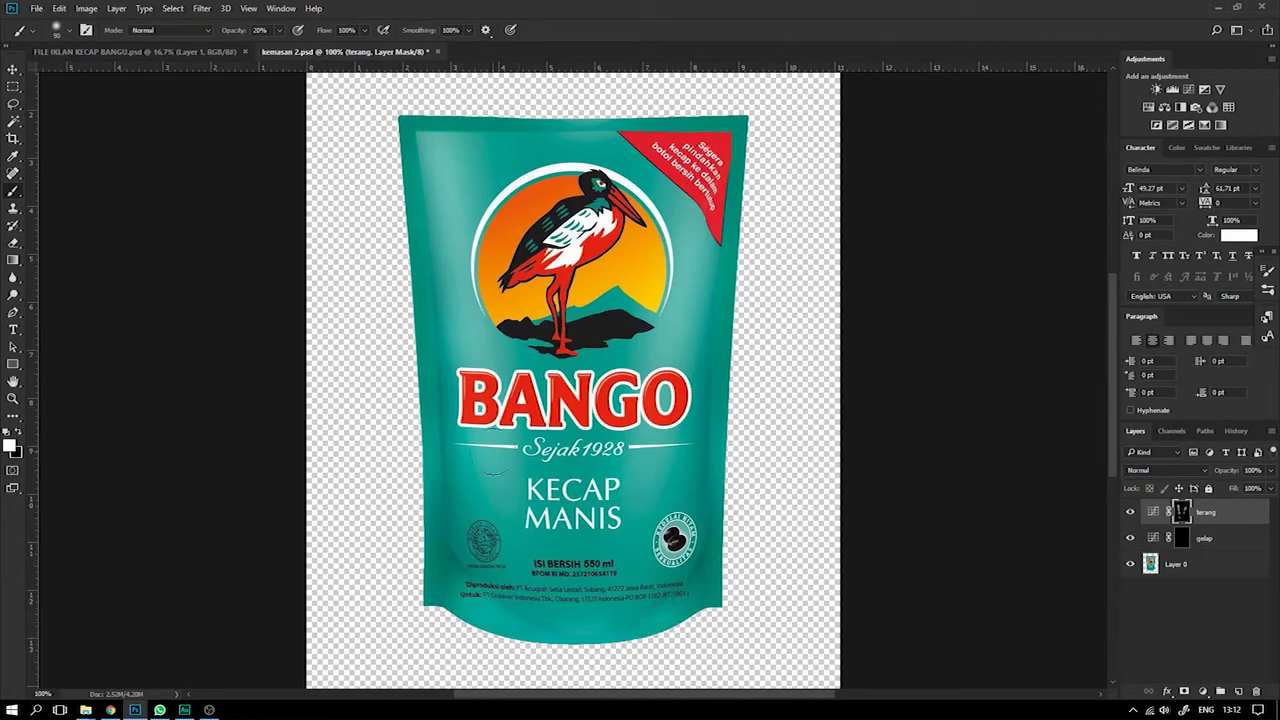
pyautogui.press(']')
pyautogui.press(']')
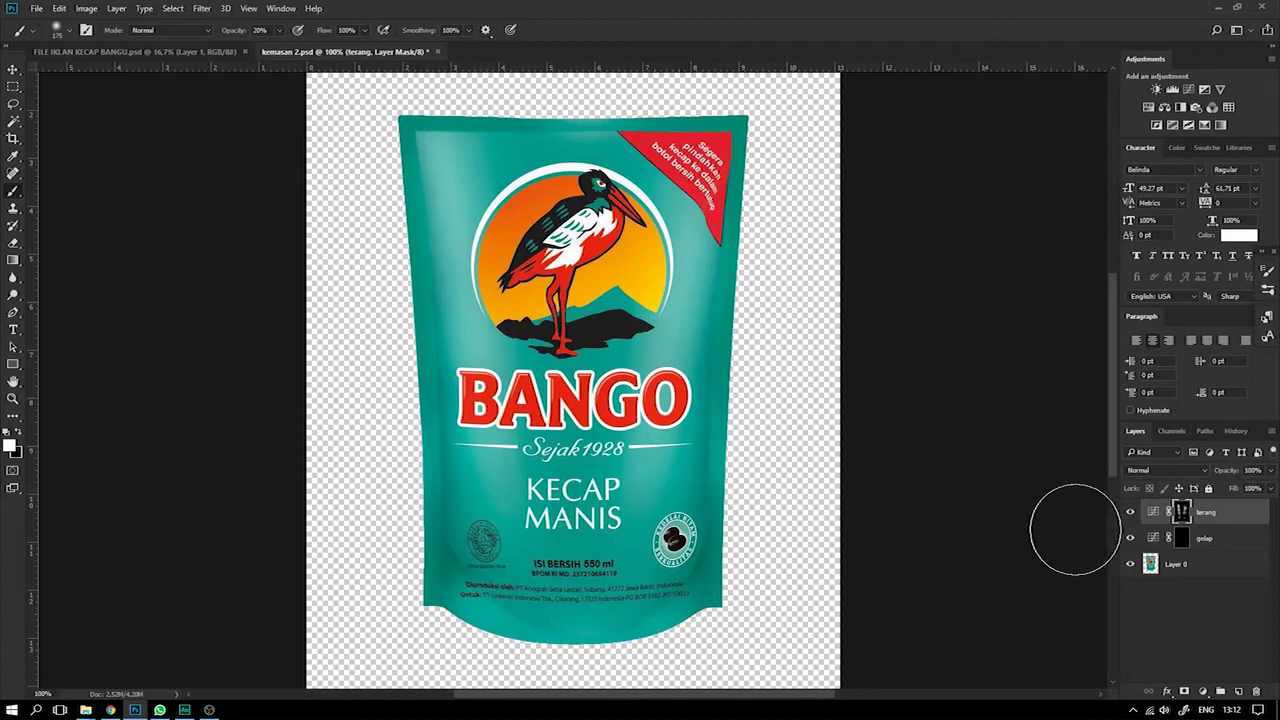
# Paint shadows on the gelap mask with a white brush at 20% opacity, varying the brush size, around the pouch's edges, emblem and text.
pyautogui.click(1182, 539)
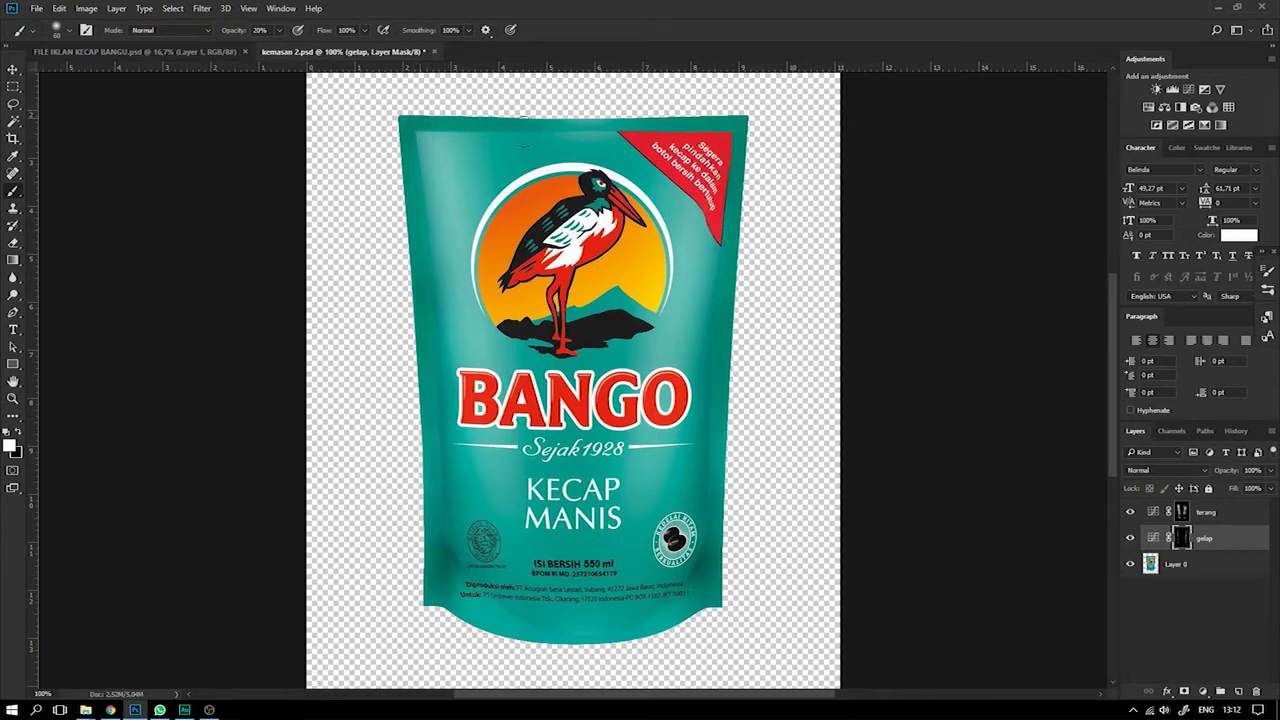
pyautogui.press(']')
pyautogui.press(']')
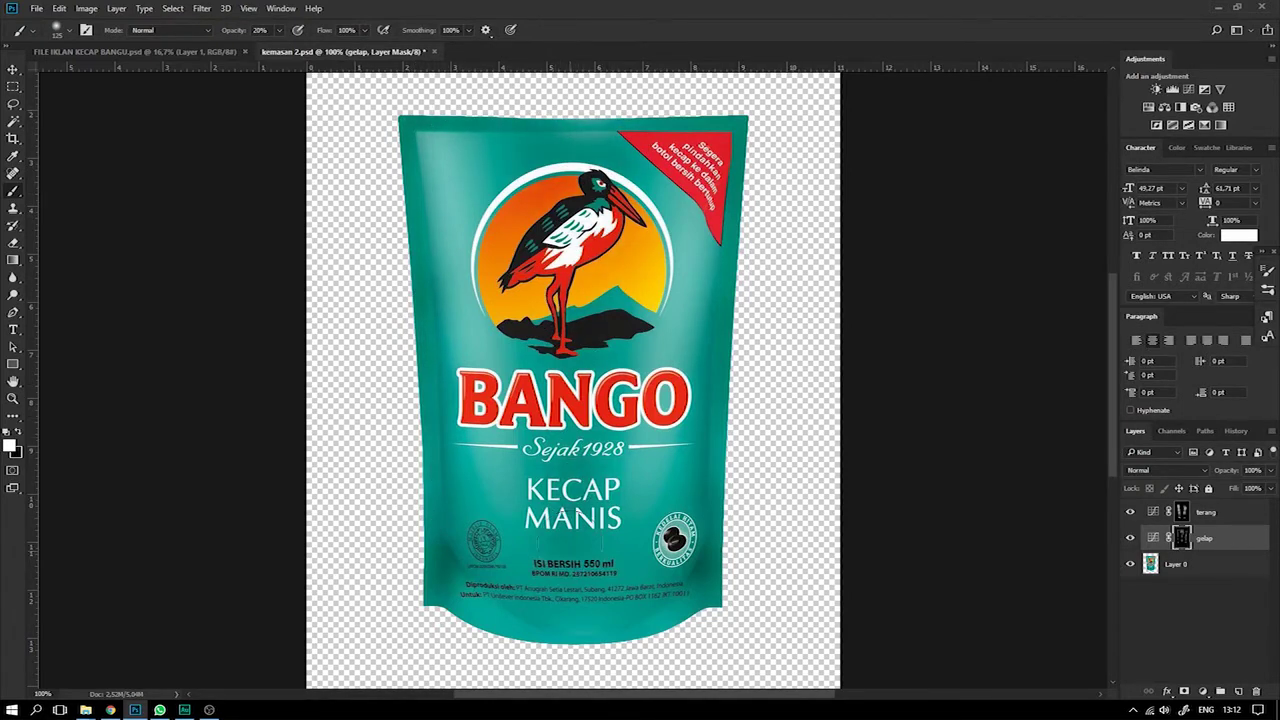
pyautogui.press(']')
pyautogui.press(']')
pyautogui.press(']')
pyautogui.press('[')
pyautogui.press('[')
pyautogui.press('[')
pyautogui.press('[')
pyautogui.press('[')
pyautogui.press('[')
pyautogui.press('[')
pyautogui.press('[')
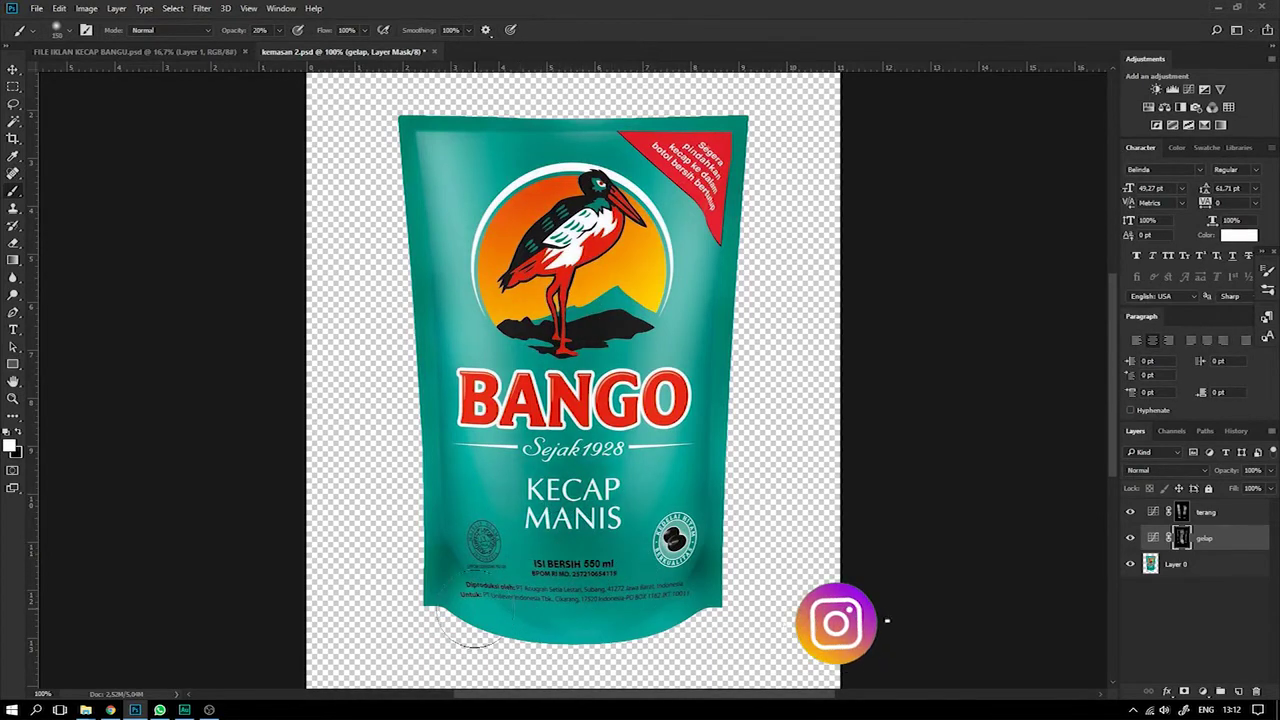
pyautogui.press('[')
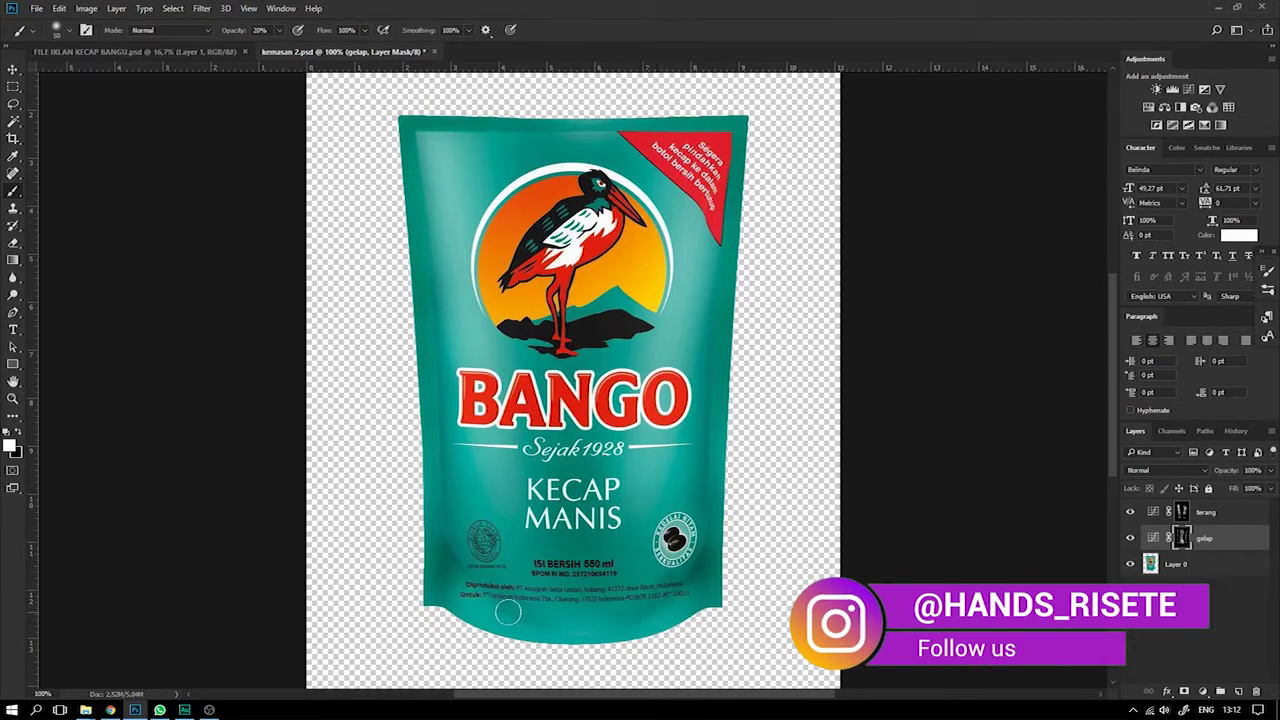
# Group the gelap and terang Curves layers.
pyautogui.keyDown('shift'); pyautogui.click(1226, 518); pyautogui.keyUp('shift')
pyautogui.hotkey('ctrl', 'g')
# Compare the pouch with and without its shading by toggling the visibility of the Curves group.
pyautogui.click(1130, 507)
pyautogui.click(1130, 507)
pyautogui.hotkey('ctrl', '-')
pyautogui.hotkey('ctrl', '-')
pyautogui.click(1129, 507)
pyautogui.click(1129, 507)
pyautogui.click(1129, 507)
pyautogui.click(1129, 507)
pyautogui.click(1130, 507)
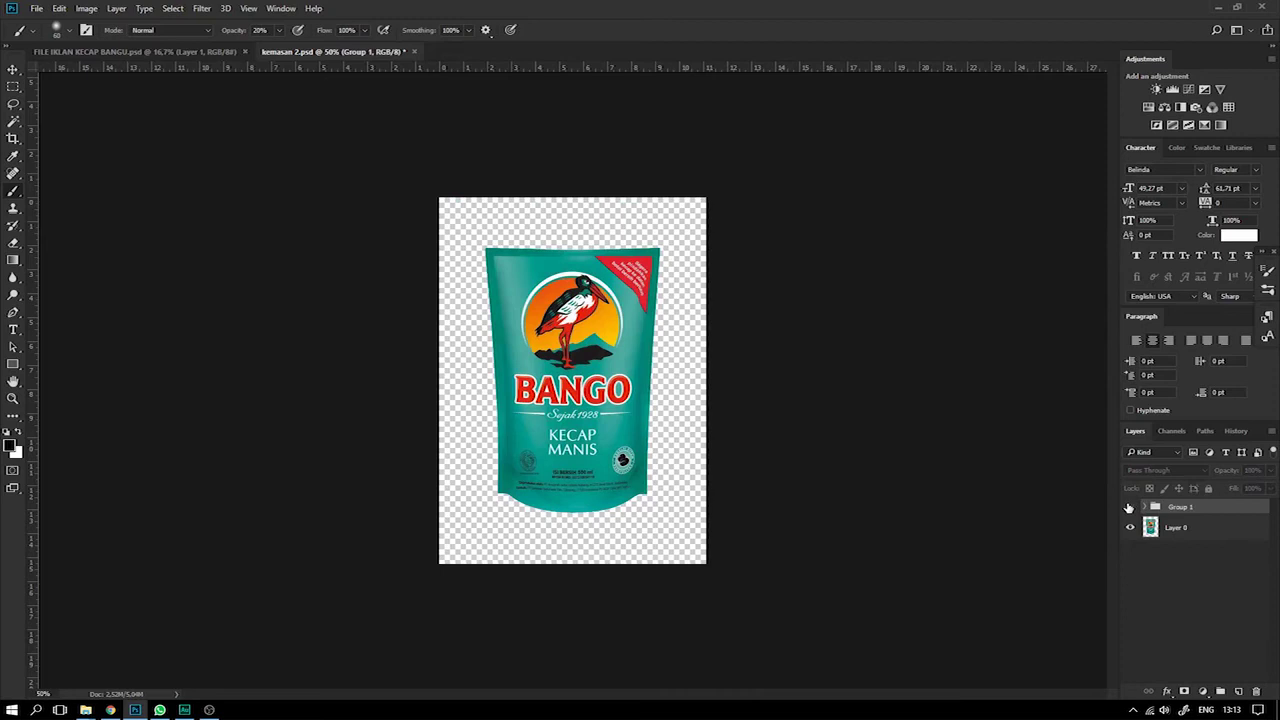
pyautogui.click(1130, 507)
pyautogui.click(1130, 507)
pyautogui.click(1129, 507)
pyautogui.click(1129, 507)
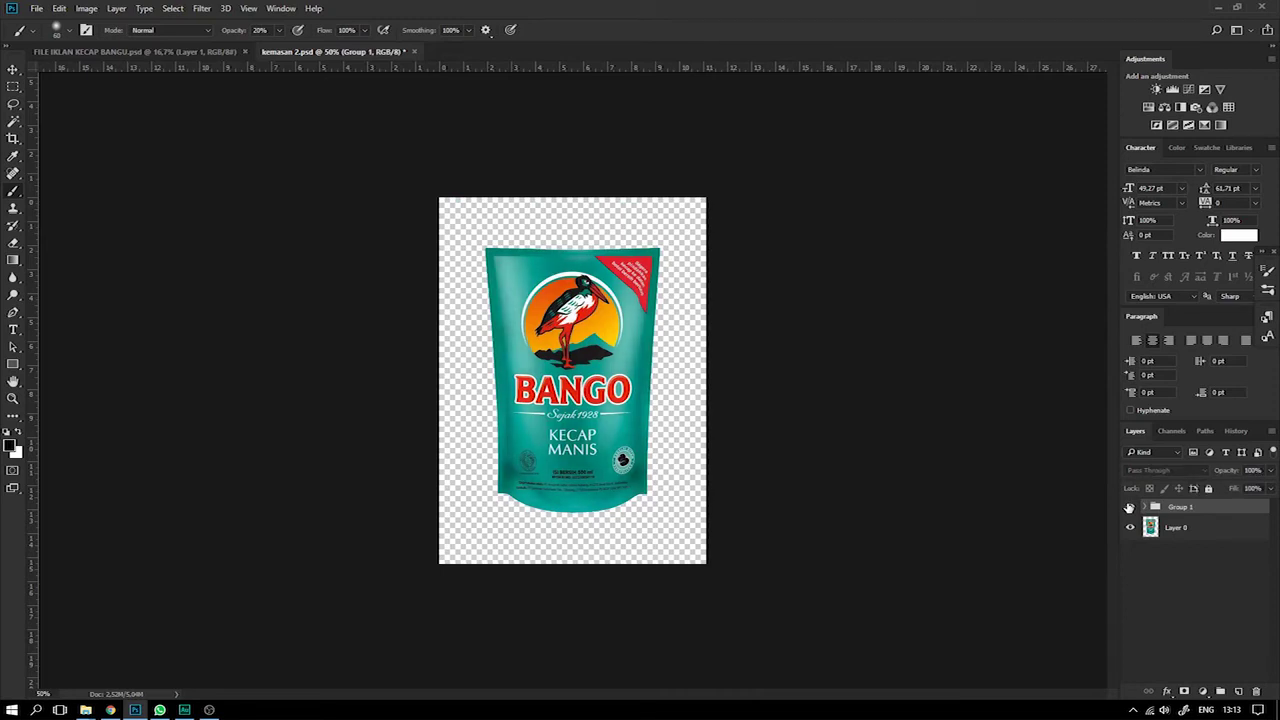
# Stamp the pouch layer and its Curves group into a new merged layer.
pyautogui.keyDown('shift'); pyautogui.click(1177, 529); pyautogui.keyUp('shift')
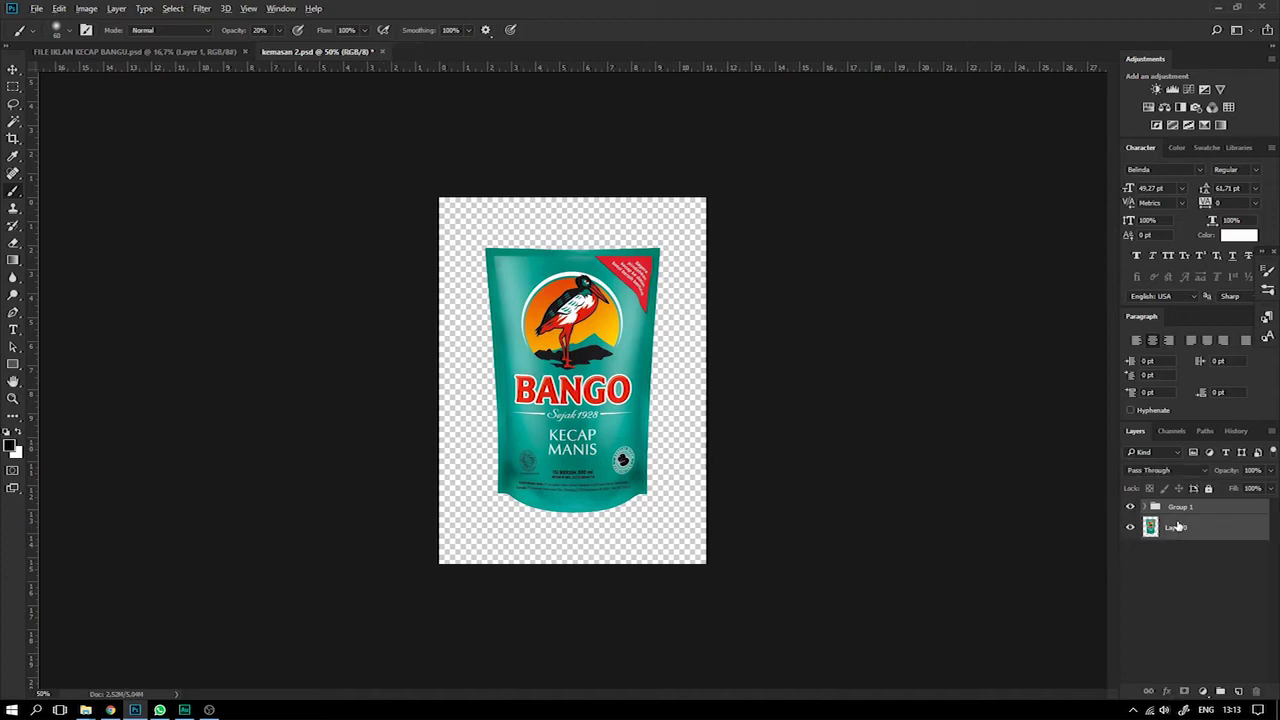
pyautogui.hotkey('ctrl', 'shift', 'alt', 'e')
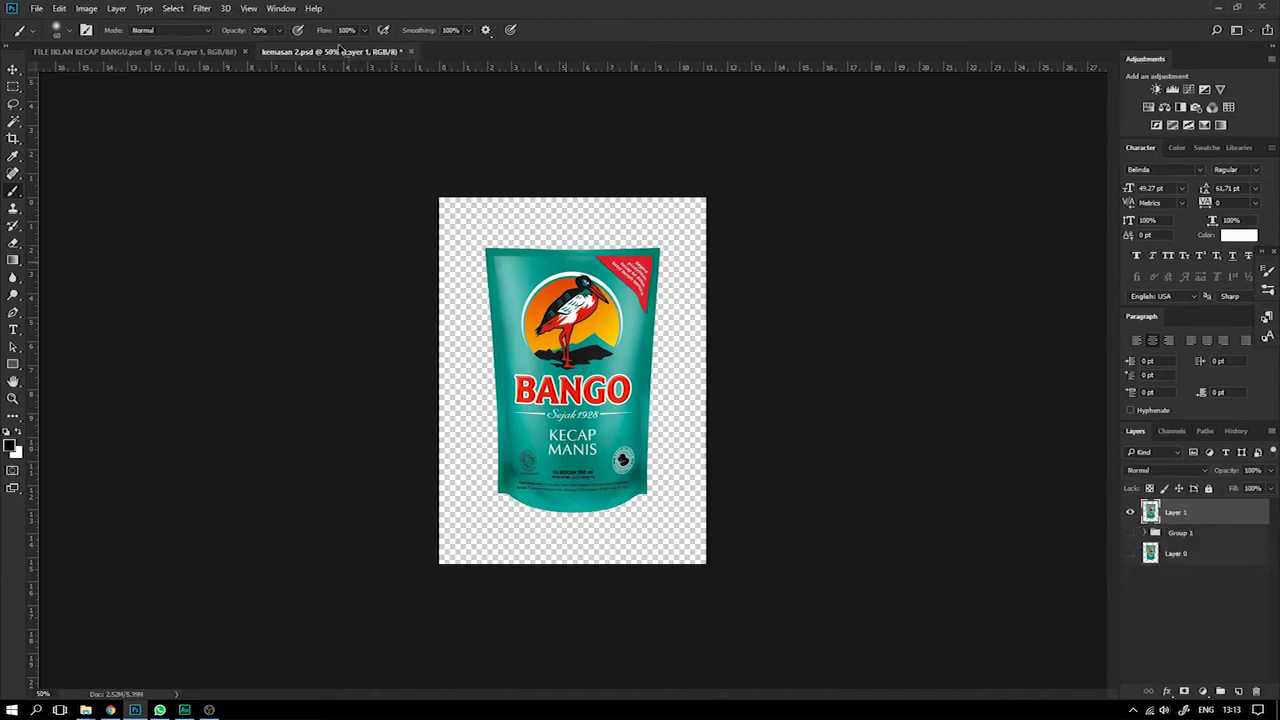
# Copy the merged pouch layer into FILE IKLAN KECAP BANGU.psd beside the bottle and close kemasan 2.psd.
pyautogui.moveTo(339, 52); pyautogui.dragTo(815, 365)
pyautogui.click(13, 68)
pyautogui.moveTo(844, 513); pyautogui.dragTo(593, 368)
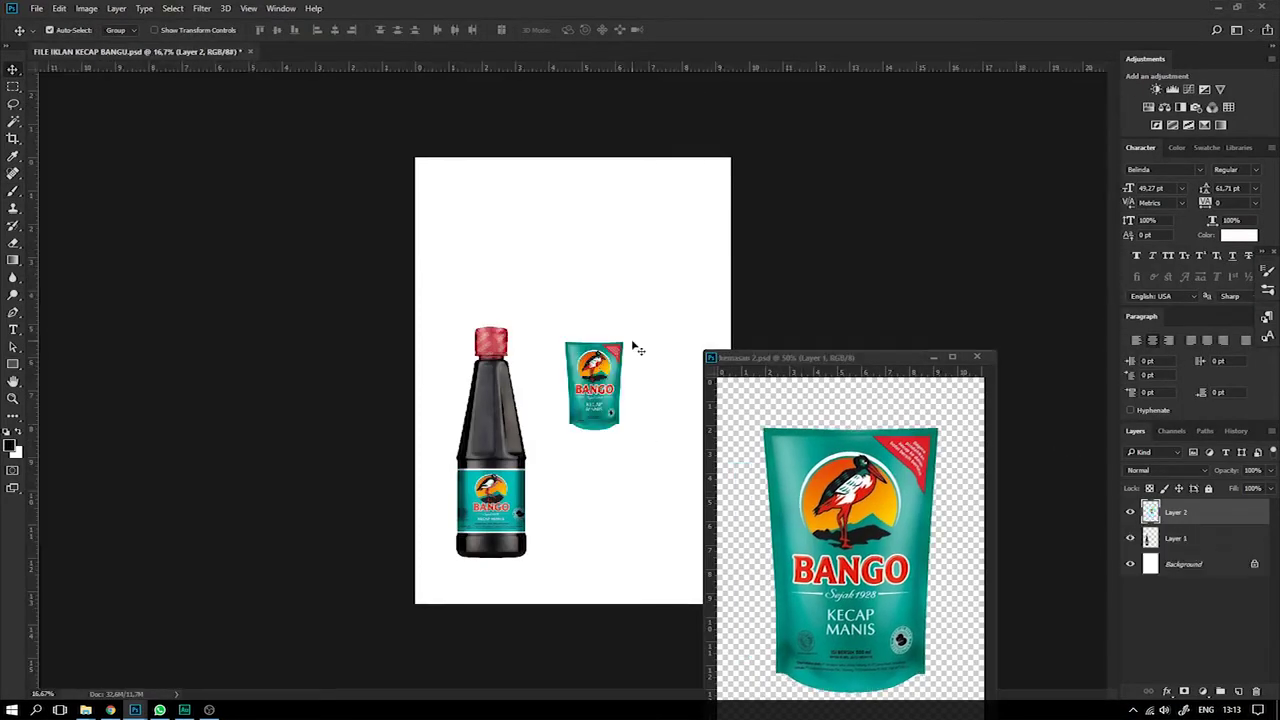
pyautogui.moveTo(903, 356); pyautogui.dragTo(970, 163)
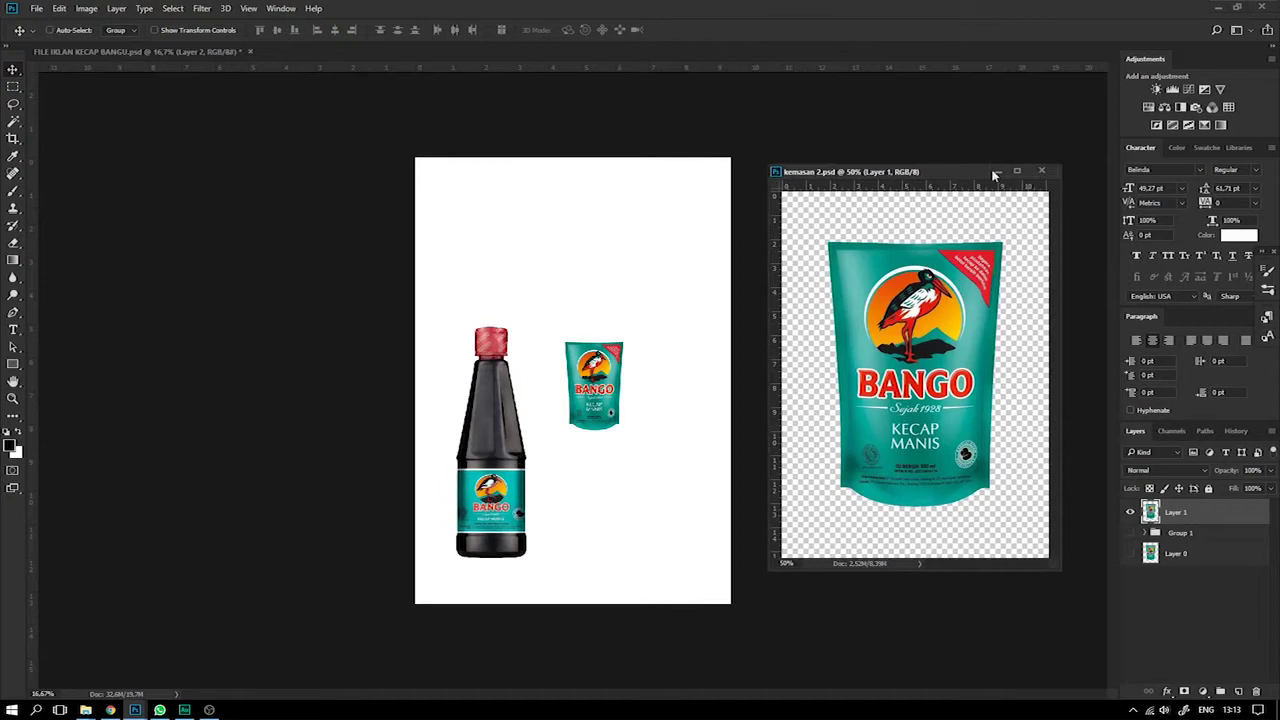
pyautogui.click(1040, 171)
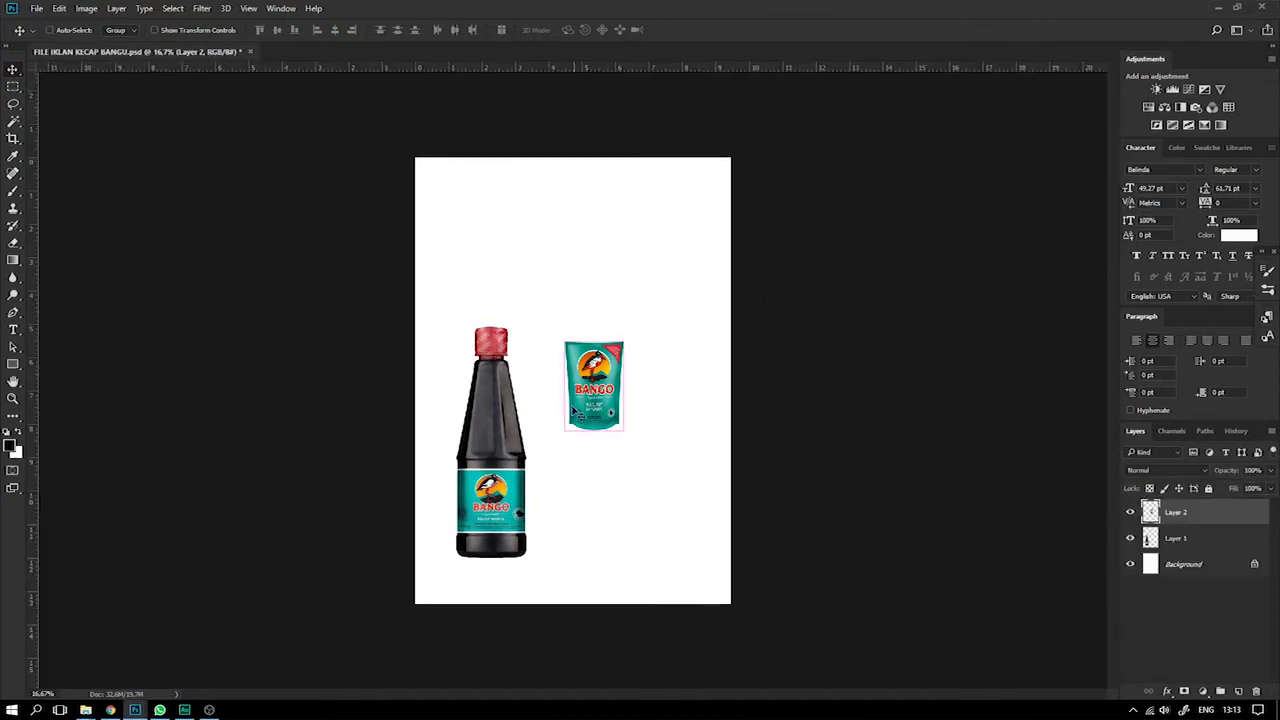
# Enlarge the pouch, move it down so its base lines up with the bottle's, and save the ad document.
pyautogui.hotkey('ctrl', 't')
pyautogui.moveTo(625, 343); pyautogui.dragTo(655, 295)
pyautogui.moveTo(607, 376); pyautogui.dragTo(605, 462)
pyautogui.press('Return')
pyautogui.hotkey('ctrl', '+')
pyautogui.hotkey('ctrl', '-')
pyautogui.hotkey('ctrl', 's')
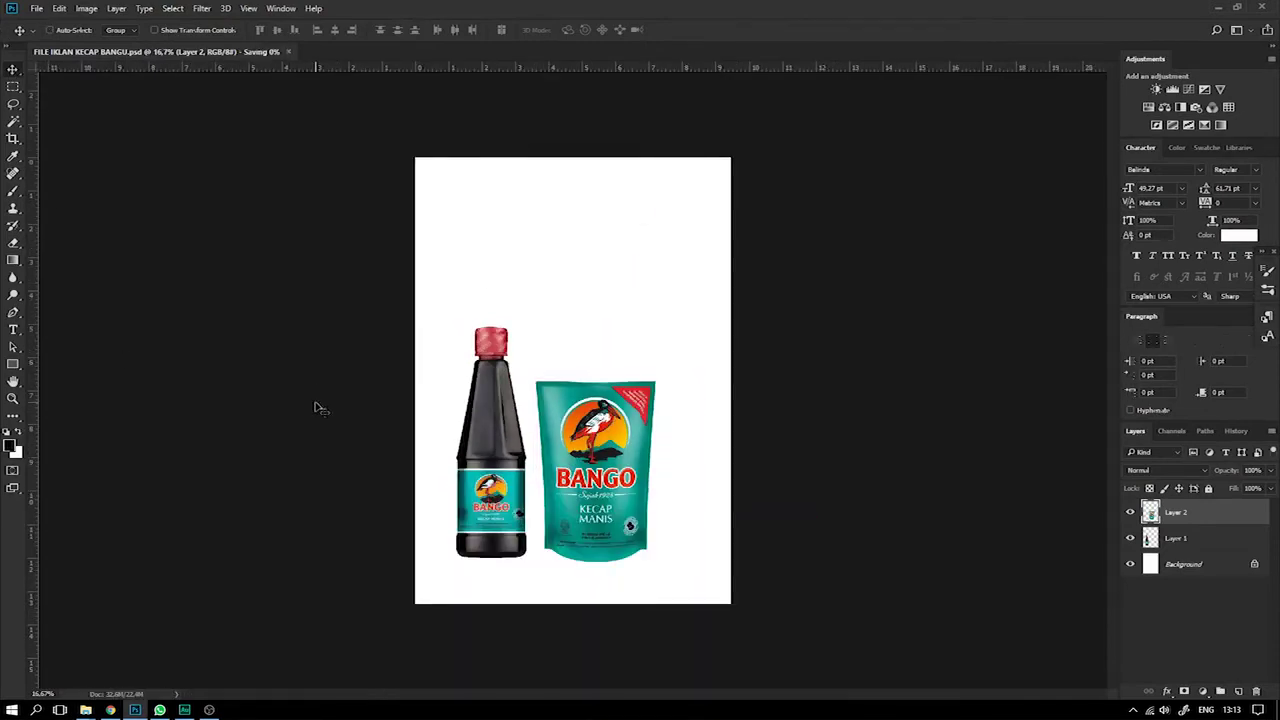
# Open the Resep-Tongseng-kambing PSD from the project folder, show Layer 0 and hide Layer 0 copy.
pyautogui.moveTo(85, 708)
pyautogui.click(86, 681)
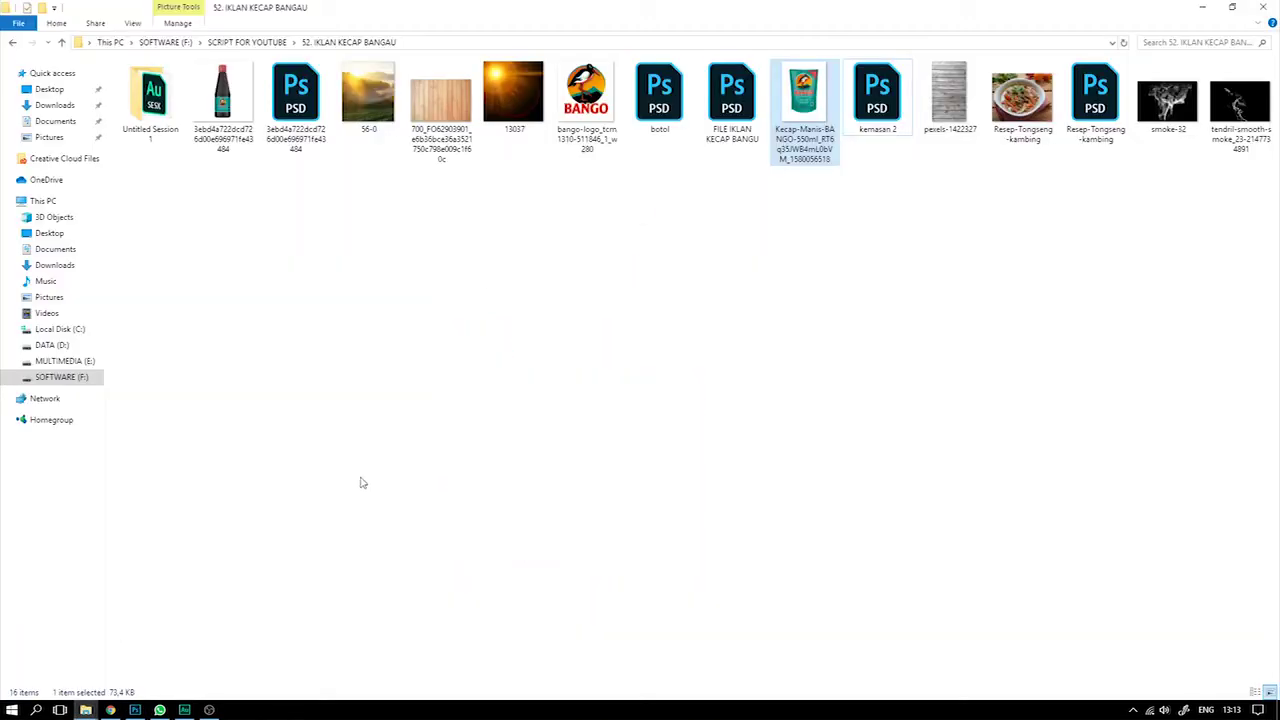
pyautogui.doubleClick(1096, 93)
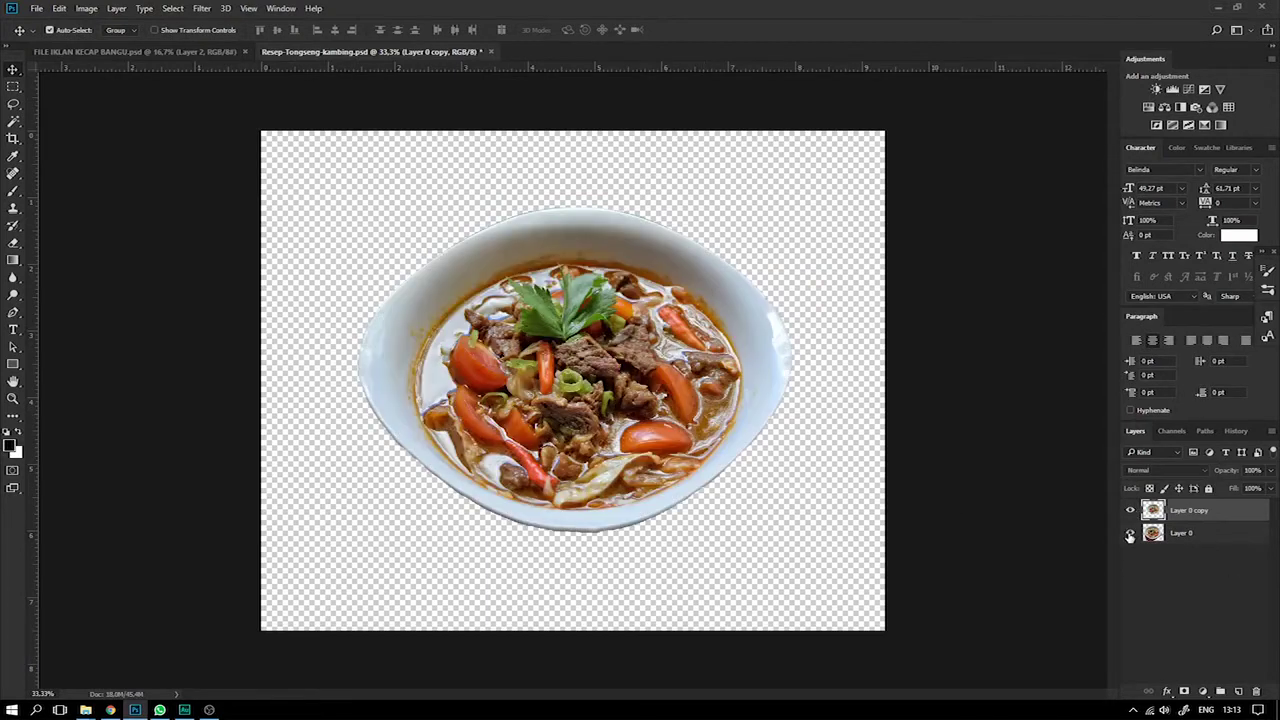
pyautogui.click(1130, 533)
pyautogui.click(1130, 510)
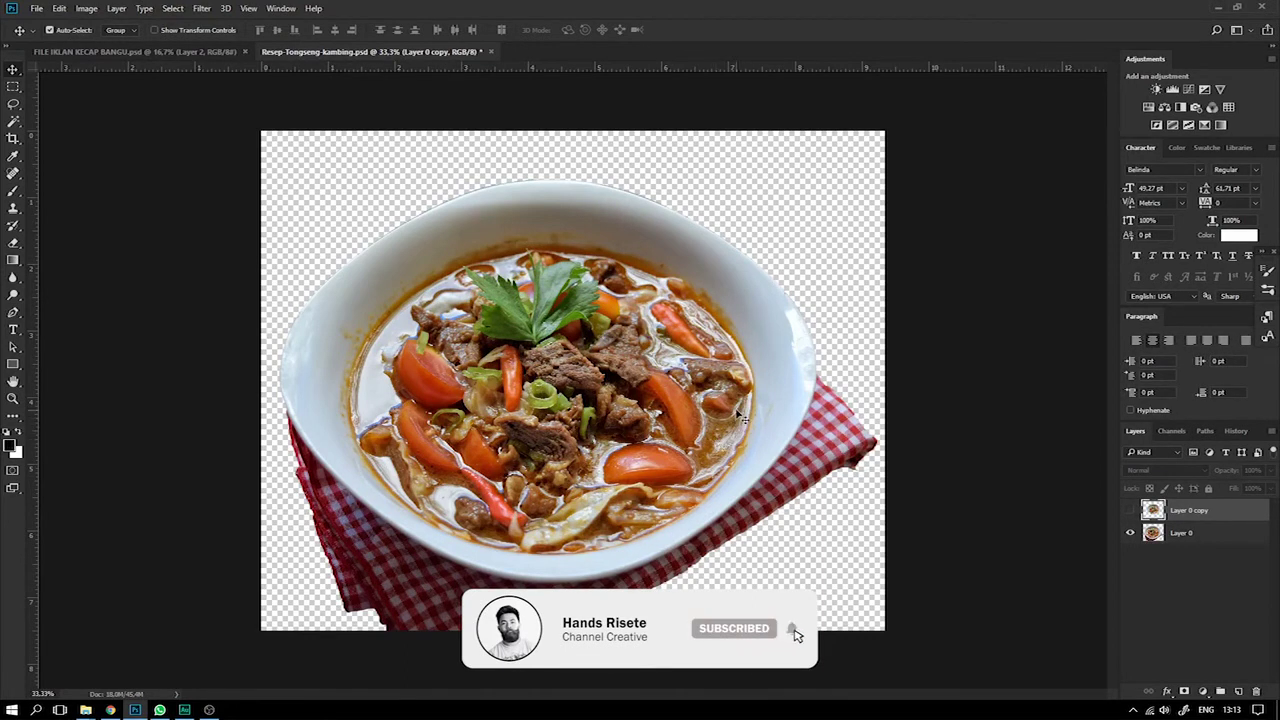
# Add a Curves layer above Layer 0 with the Darker (RGB) preset, pull the curve slightly further down and invert its mask.
pyautogui.click(1160, 532)
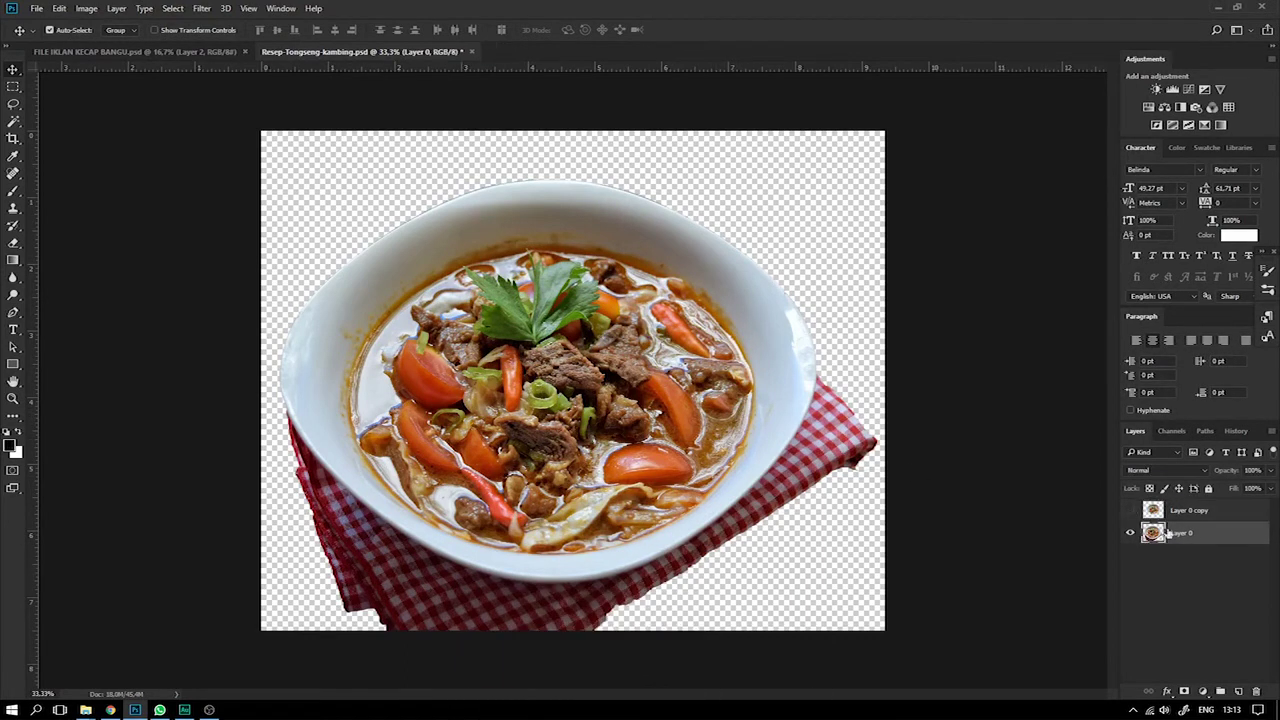
pyautogui.click(1203, 691)
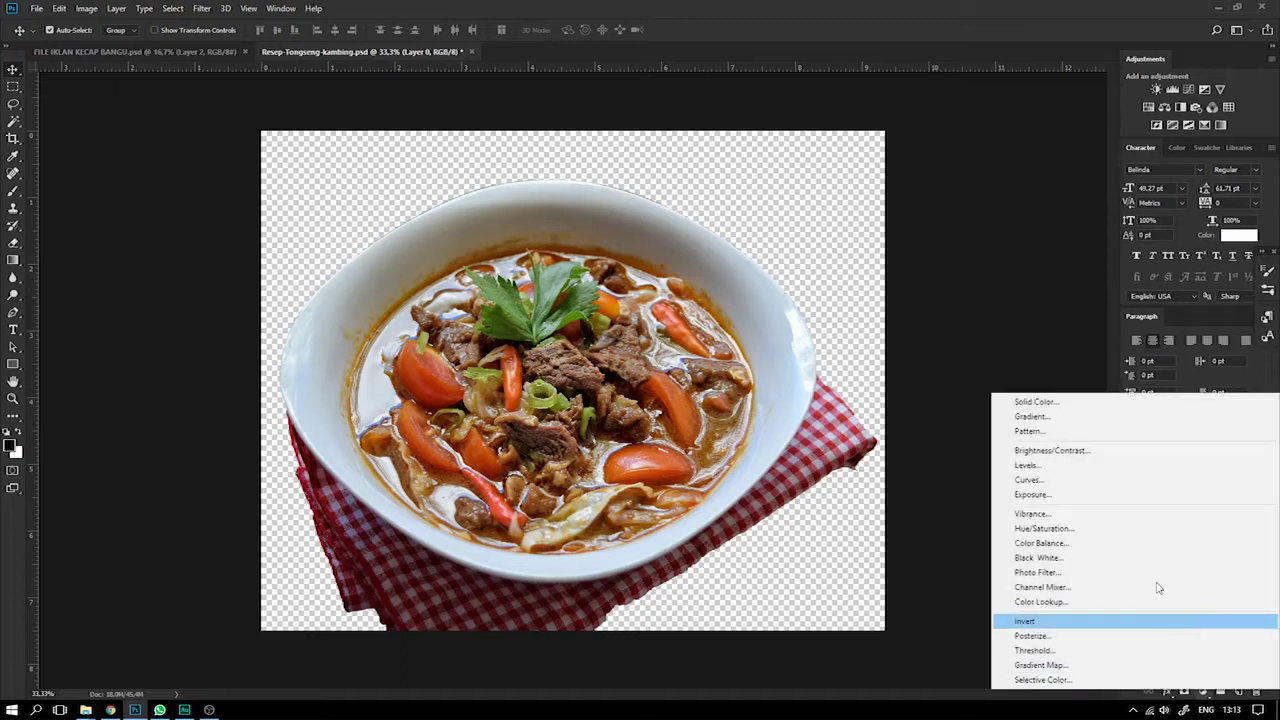
pyautogui.click(1075, 481)
pyautogui.click(717, 281)
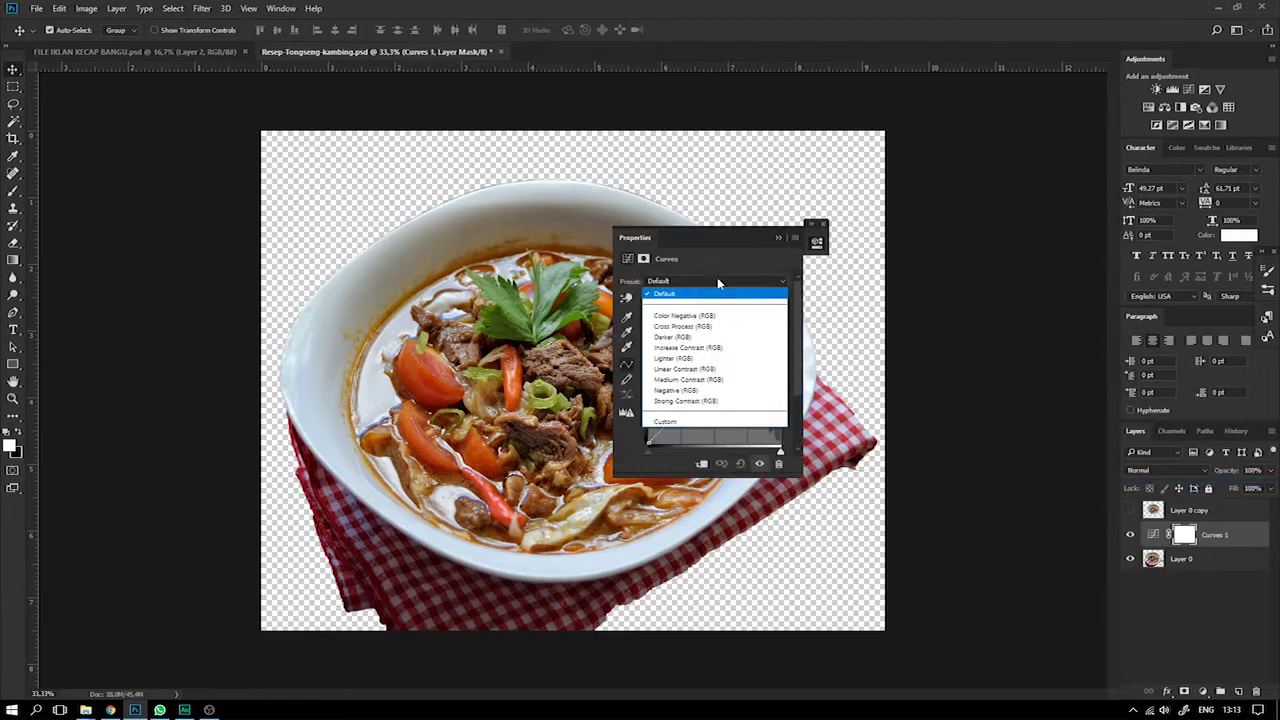
pyautogui.click(696, 338)
pyautogui.moveTo(722, 379)
pyautogui.mouseDown()
pyautogui.moveTo(719, 398)
pyautogui.moveTo(721, 383)
pyautogui.mouseUp()
pyautogui.click(645, 259)
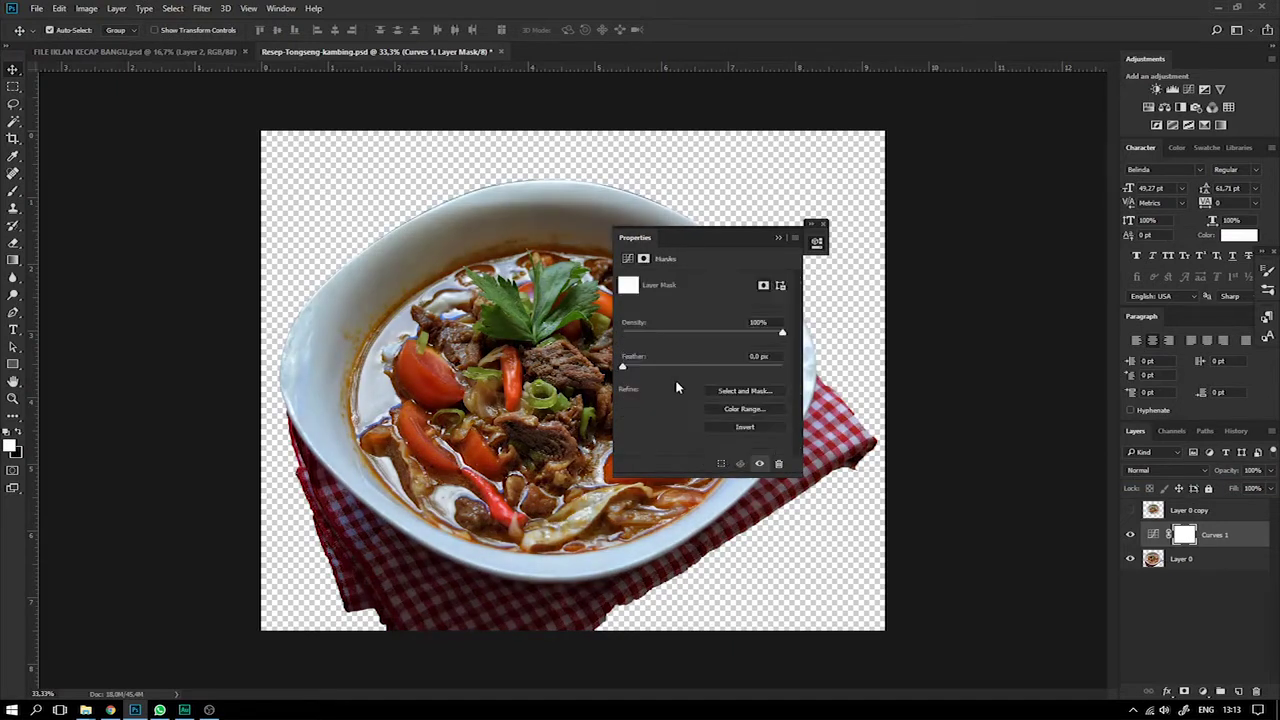
pyautogui.click(745, 427)
pyautogui.click(781, 239)
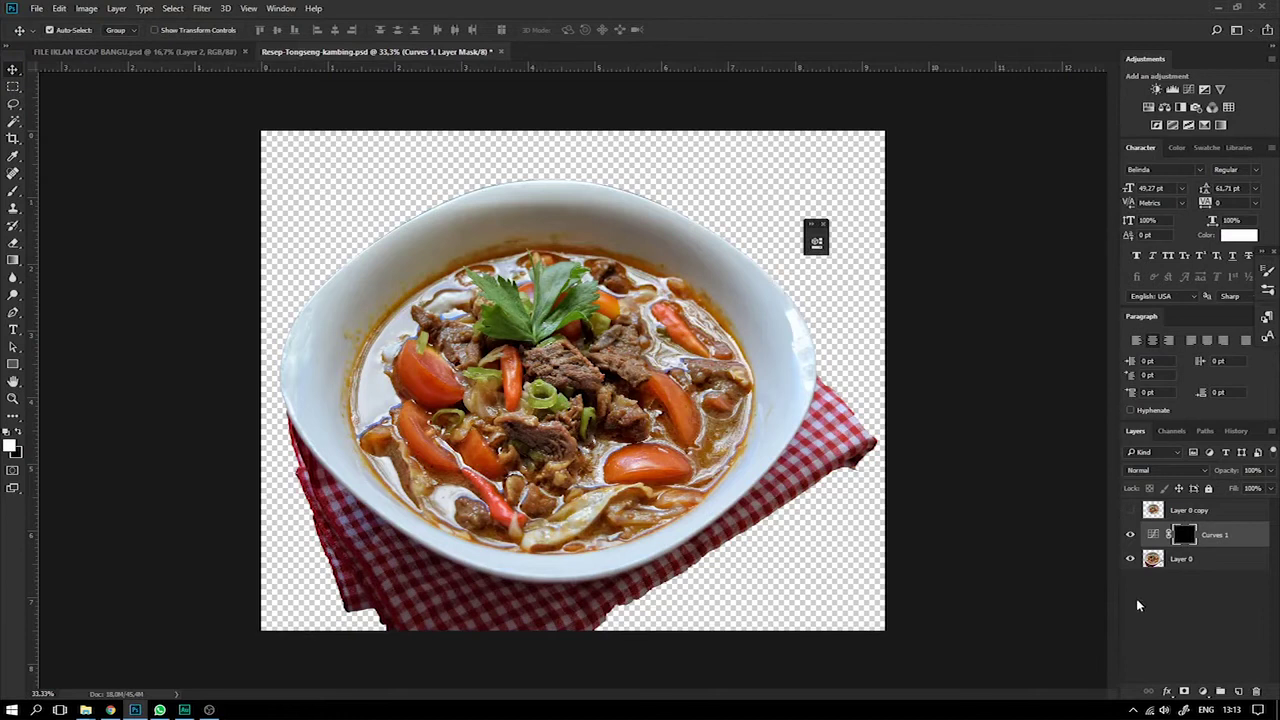
# Add a second Curves layer above the bowl with the Lighter (RGB) preset, adjust its curve point and invert its mask.
pyautogui.click(1202, 691)
pyautogui.click(1060, 477)
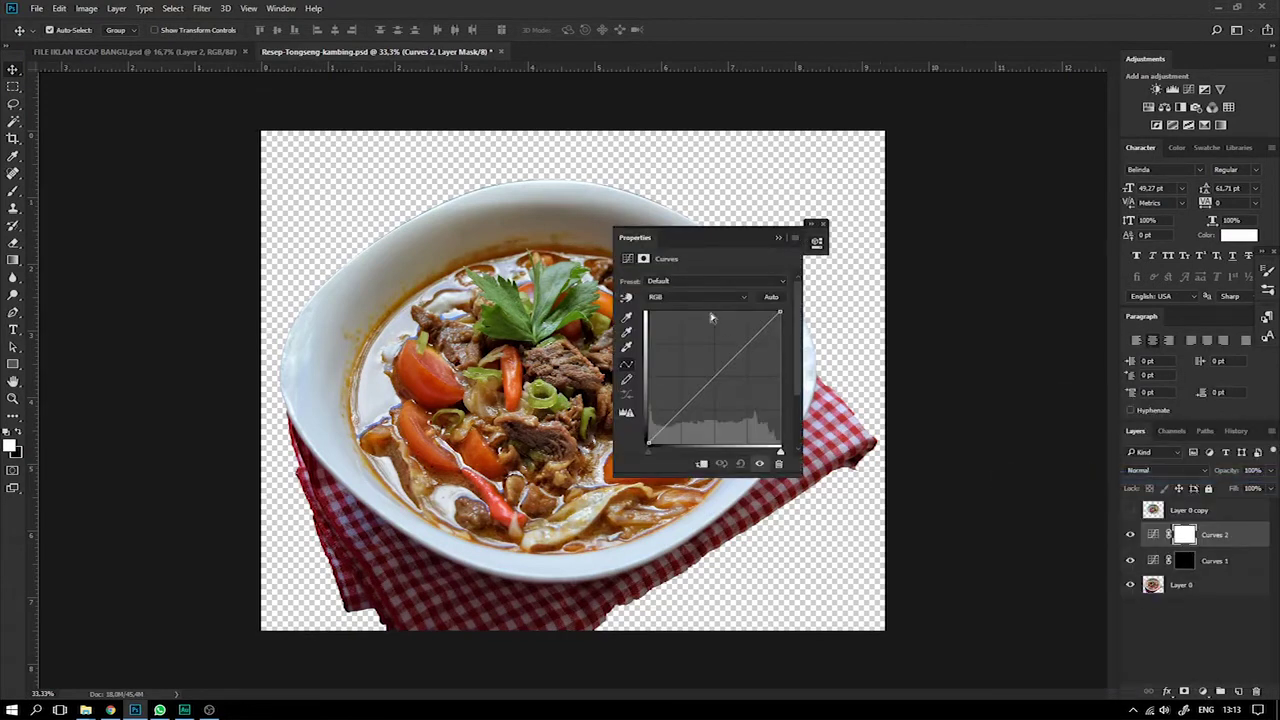
pyautogui.click(713, 281)
pyautogui.click(707, 354)
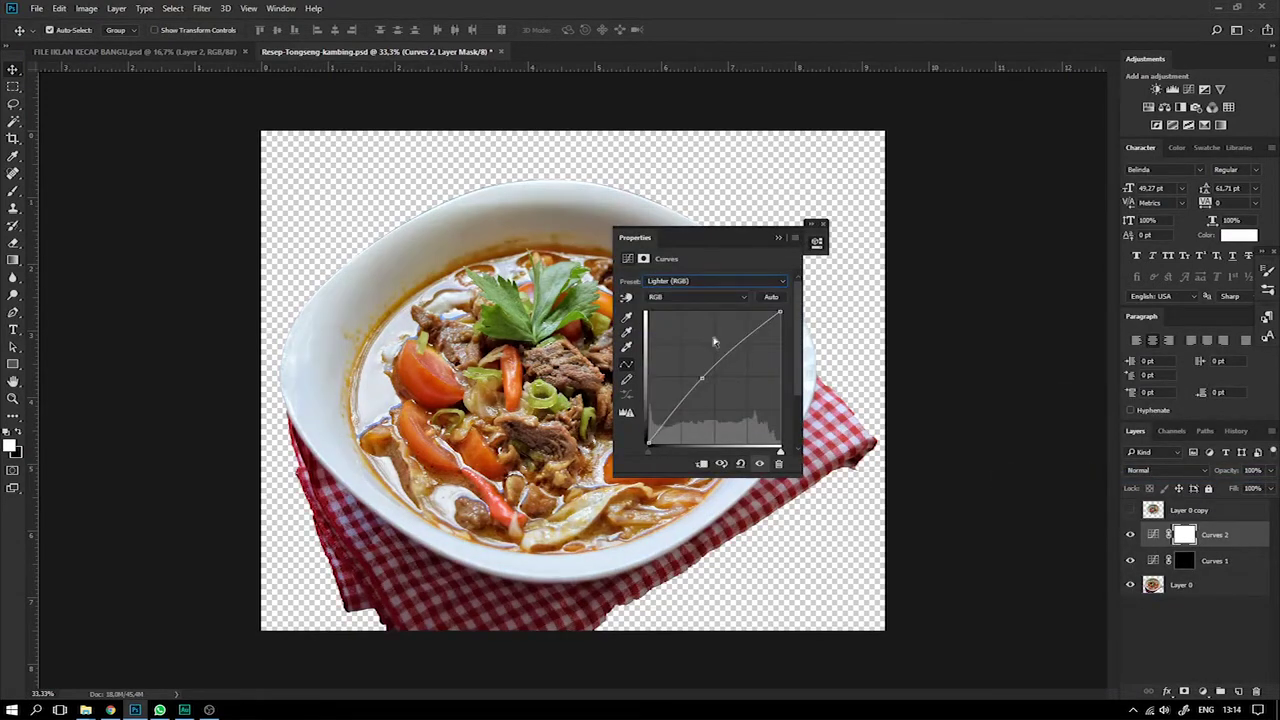
pyautogui.moveTo(705, 366); pyautogui.dragTo(702, 370)
pyautogui.click(644, 259)
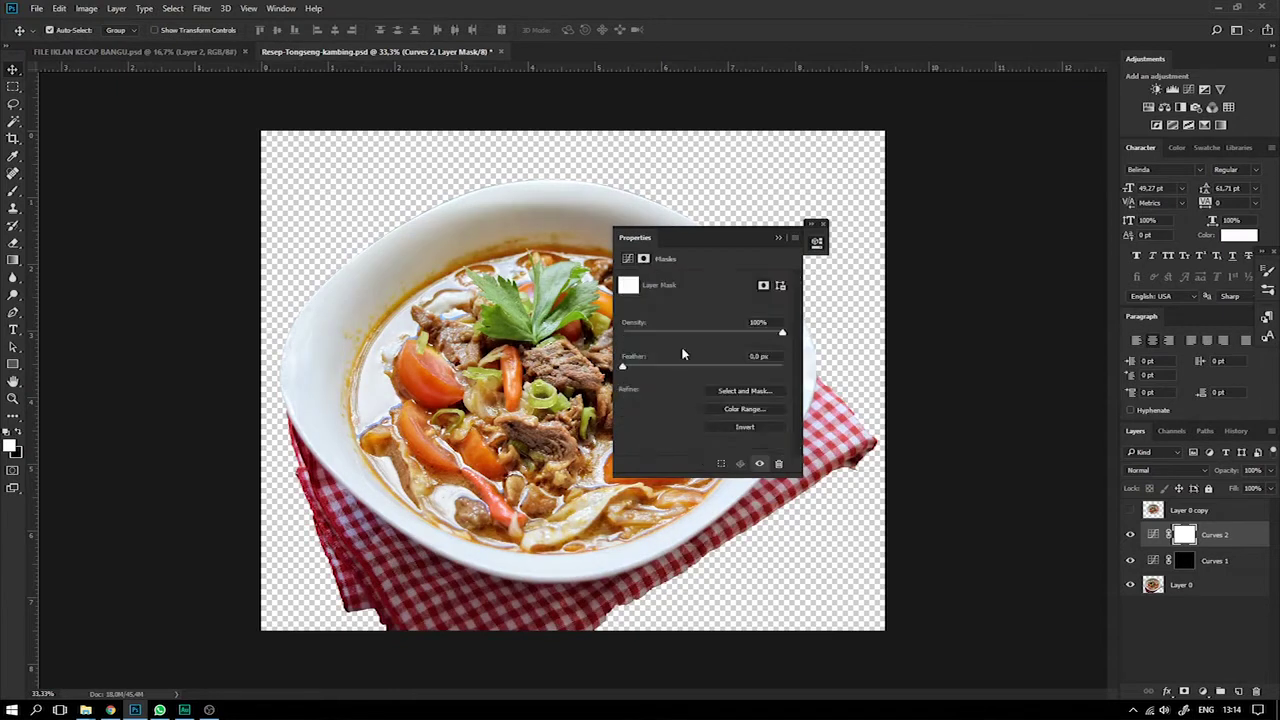
pyautogui.click(745, 427)
pyautogui.click(817, 241)
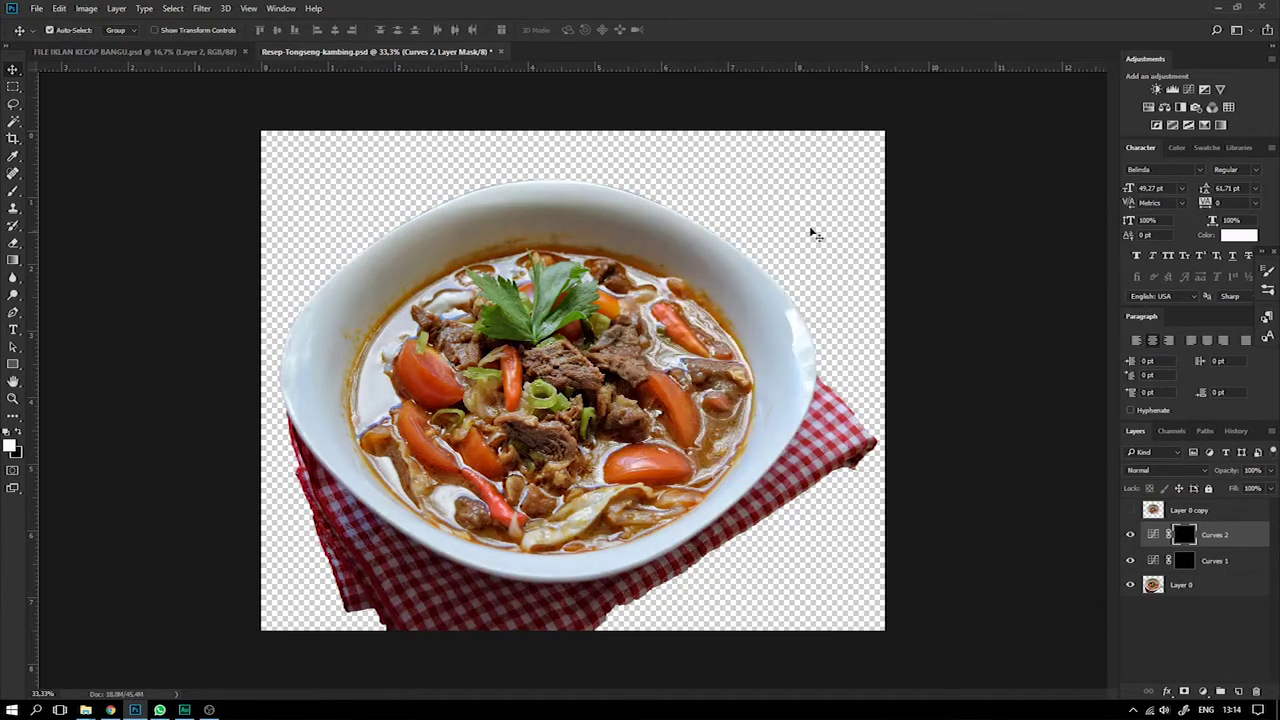
# Paint highlights on the Curves 2 mask with a white brush at 20% opacity, over the bowl's rim and the food.
pyautogui.click(1201, 562)
pyautogui.click(1186, 538)
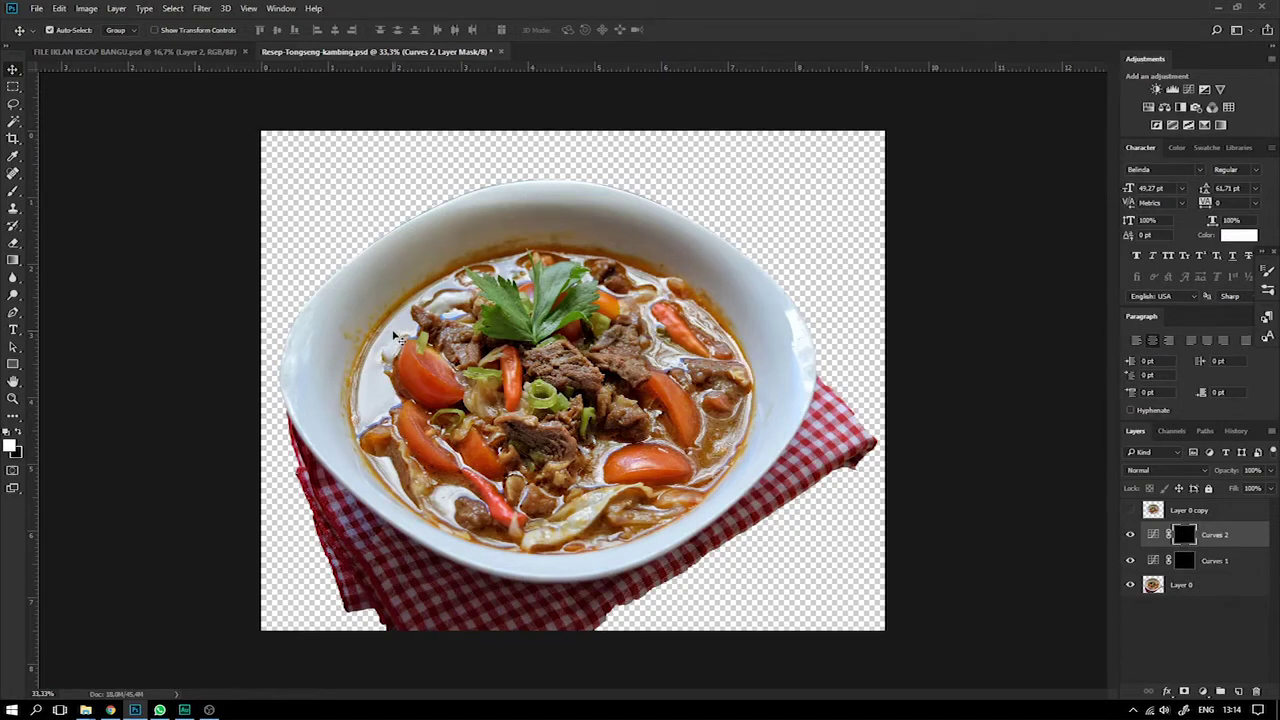
pyautogui.press('b')
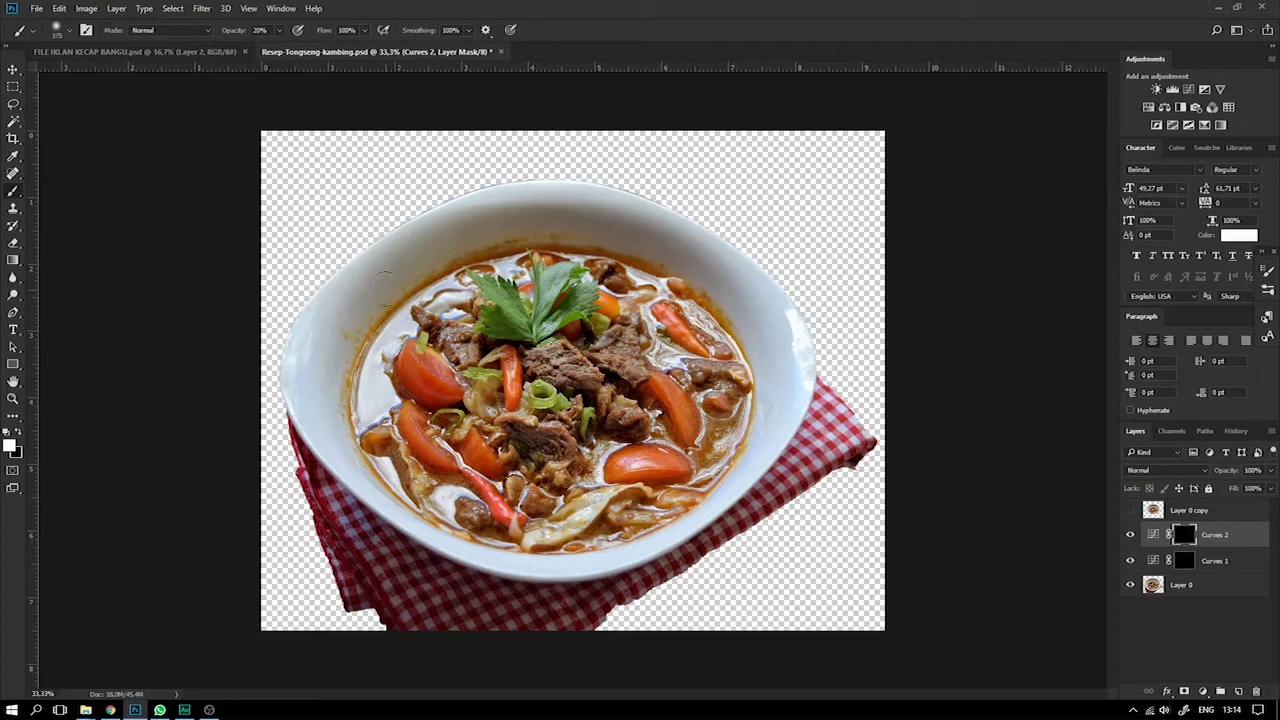
pyautogui.moveTo(322, 318)
pyautogui.mouseDown()
pyautogui.moveTo(308, 396)
pyautogui.moveTo(290, 392)
pyautogui.moveTo(337, 302)
pyautogui.moveTo(307, 335)
pyautogui.mouseUp()
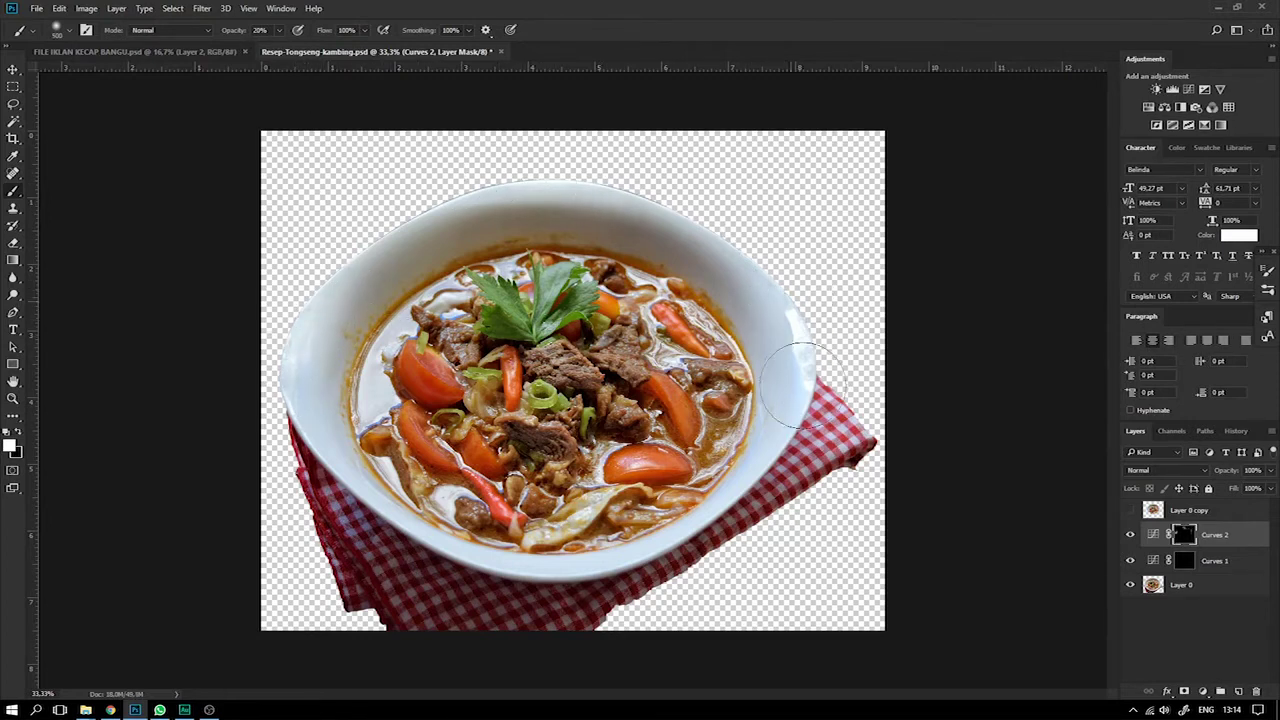
pyautogui.press('[')
pyautogui.press('[')
pyautogui.press('[')
pyautogui.press('[')
pyautogui.press('[')
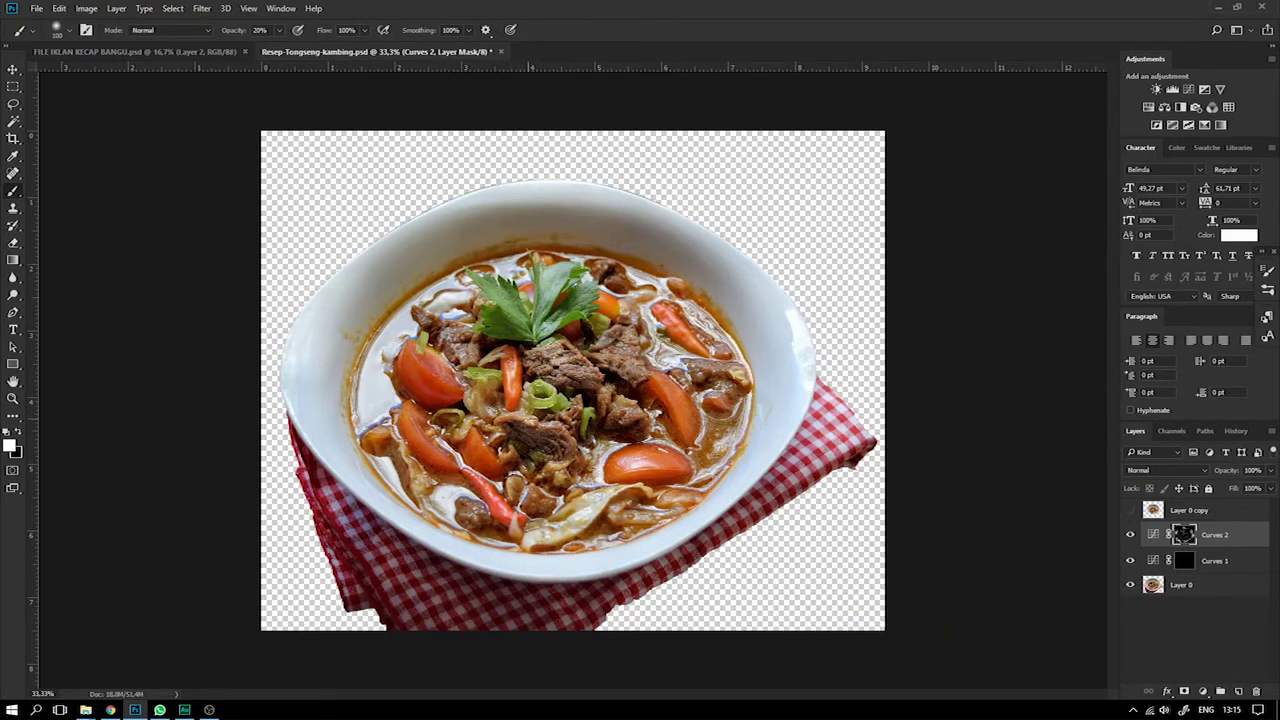
# Paint shadows on the Curves 1 mask with a white brush at 20% opacity, over the bowl, the meat and the checkered cloth.
pyautogui.click(1185, 564)
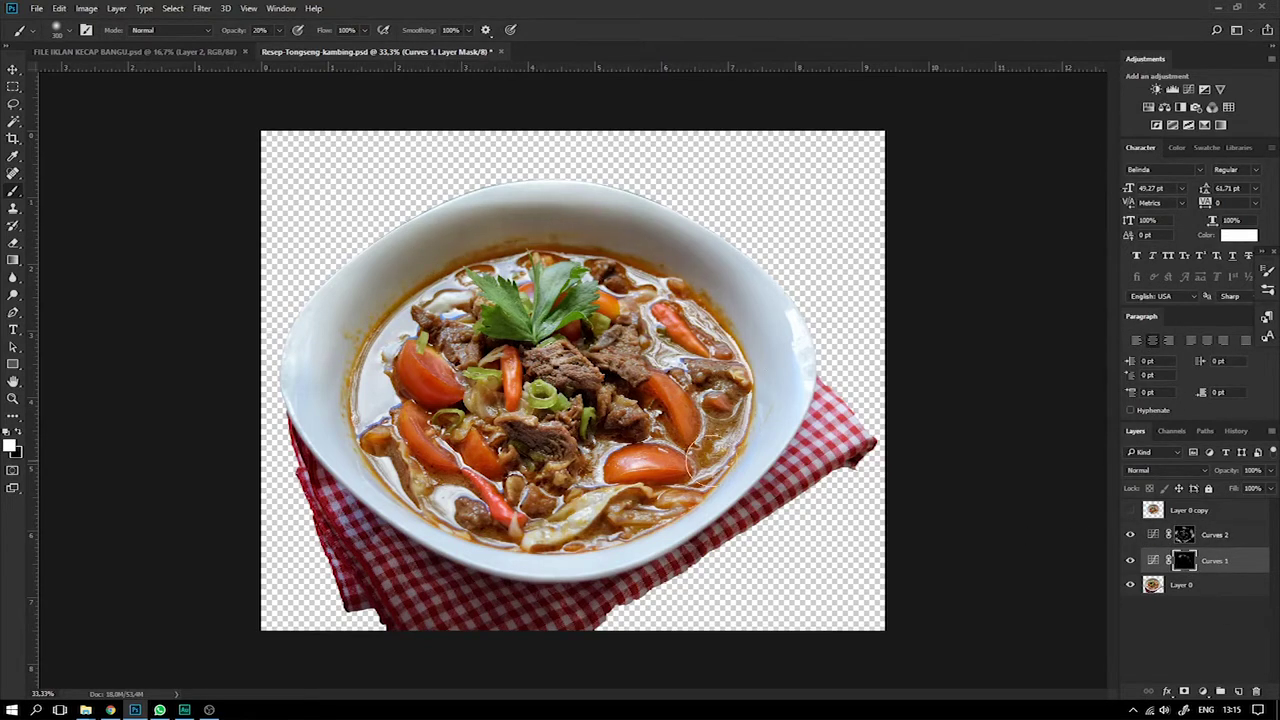
pyautogui.press('[')
pyautogui.press('[')
pyautogui.press('[')
pyautogui.press('[')
pyautogui.moveTo(524, 440); pyautogui.dragTo(547, 448)
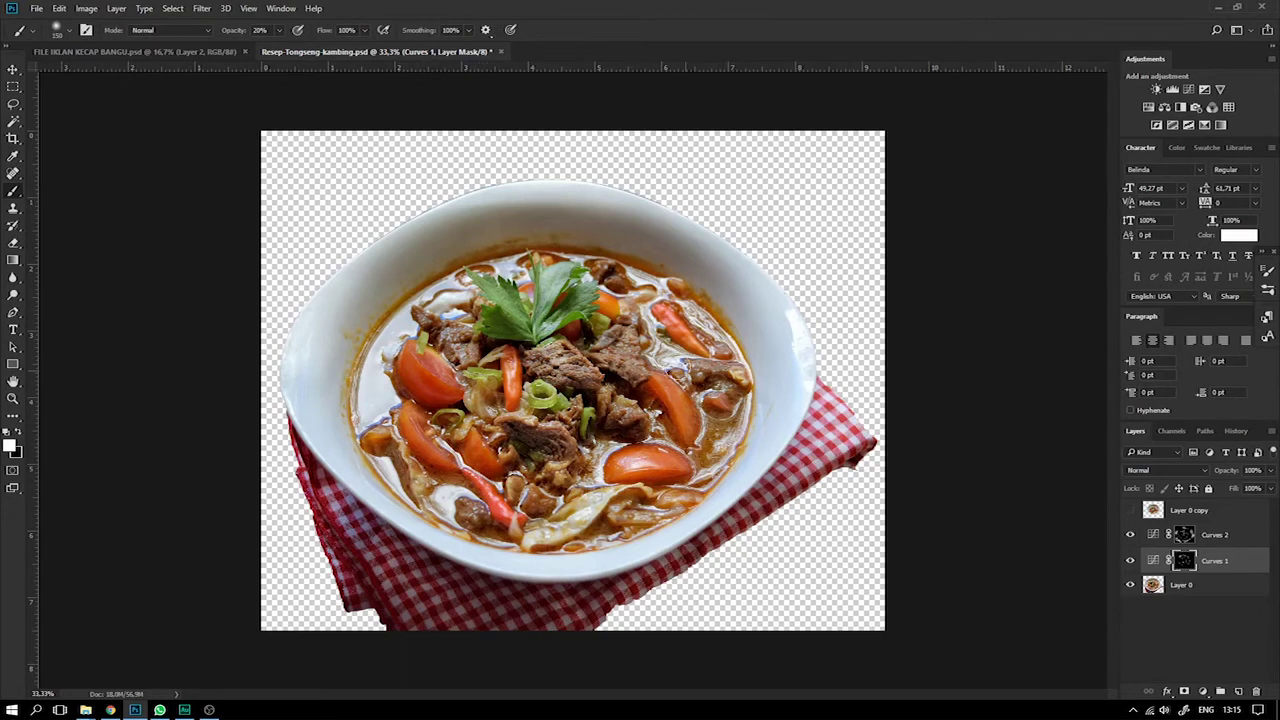
pyautogui.moveTo(414, 570)
pyautogui.mouseDown()
pyautogui.moveTo(411, 558)
pyautogui.moveTo(486, 593)
pyautogui.moveTo(370, 601)
pyautogui.mouseUp()
# Group the Curves 1 and Curves 2 layers.
pyautogui.keyDown('shift'); pyautogui.click(1216, 538); pyautogui.keyUp('shift')
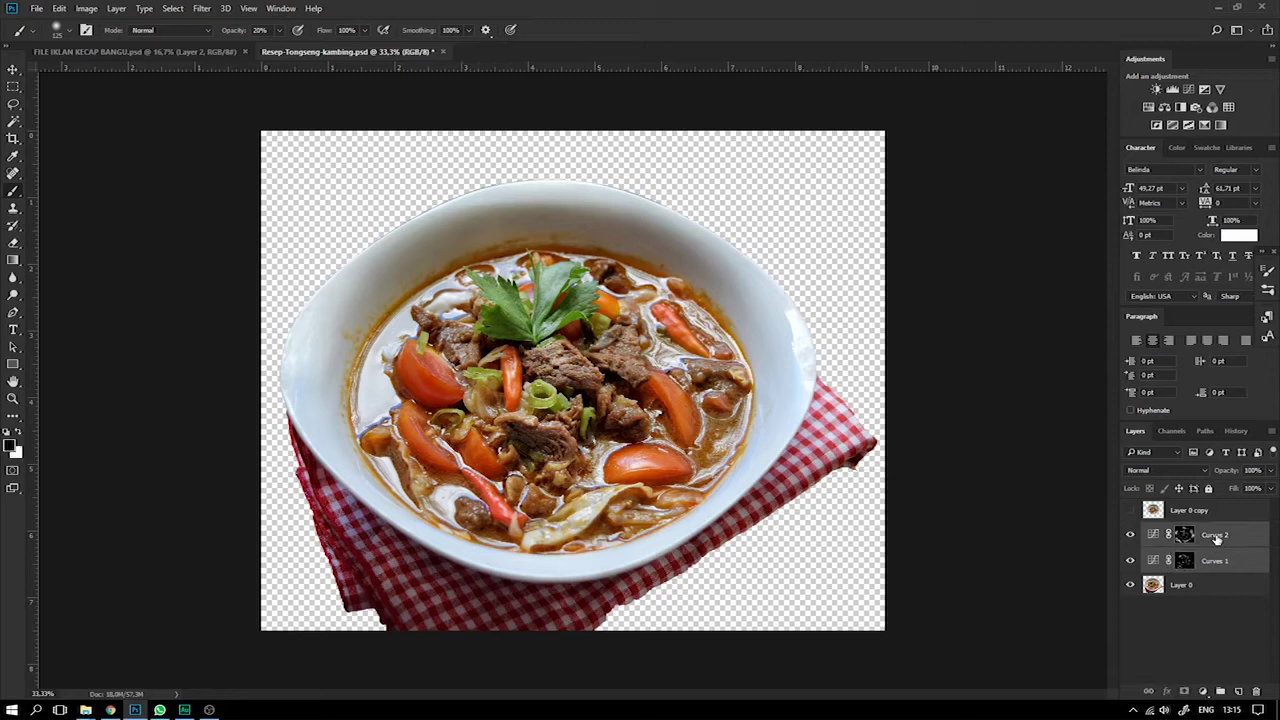
pyautogui.hotkey('ctrl', 'g')
# Compare the bowl of food with and without its shading by toggling the visibility of the Curves group.
pyautogui.click(1130, 530)
pyautogui.click(1130, 530)
pyautogui.click(1130, 530)
pyautogui.click(1130, 530)
pyautogui.click(1130, 531)
pyautogui.click(1130, 531)
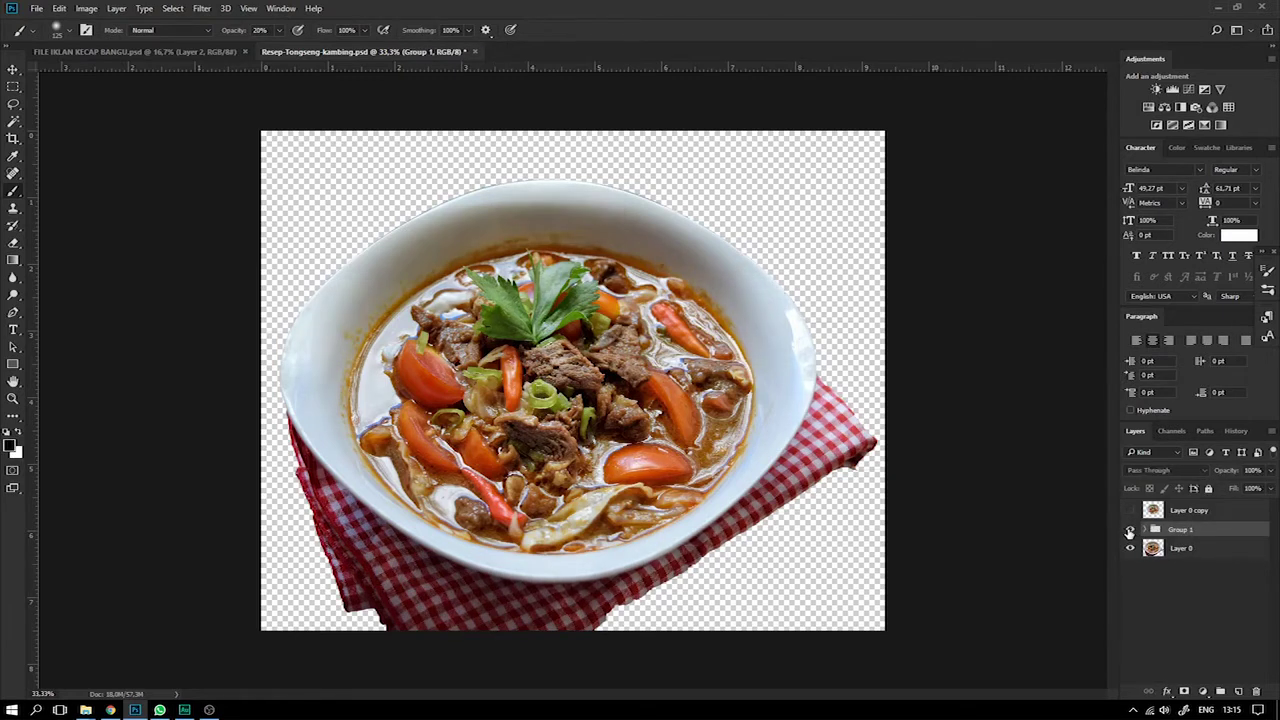
pyautogui.click(1130, 532)
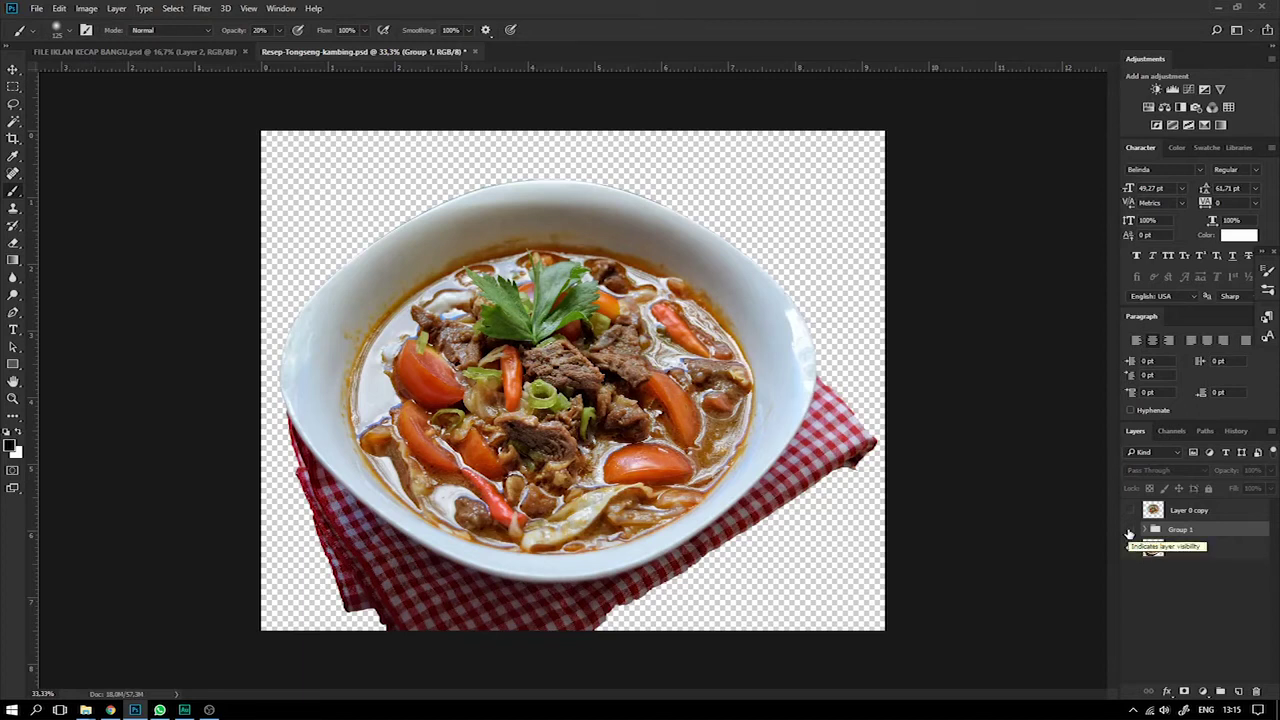
pyautogui.click(1130, 531)
pyautogui.click(1130, 531)
pyautogui.click(1130, 531)
pyautogui.click(1130, 531)
pyautogui.click(1130, 531)
pyautogui.click(1130, 531)
pyautogui.click(1130, 531)
pyautogui.click(1130, 531)
pyautogui.click(1130, 531)
pyautogui.click(1130, 531)
pyautogui.click(1130, 531)
# Stamp Layer 0 and its Curves group into a new merged layer and save the bowl document.
pyautogui.hotkey('ctrl', '-')
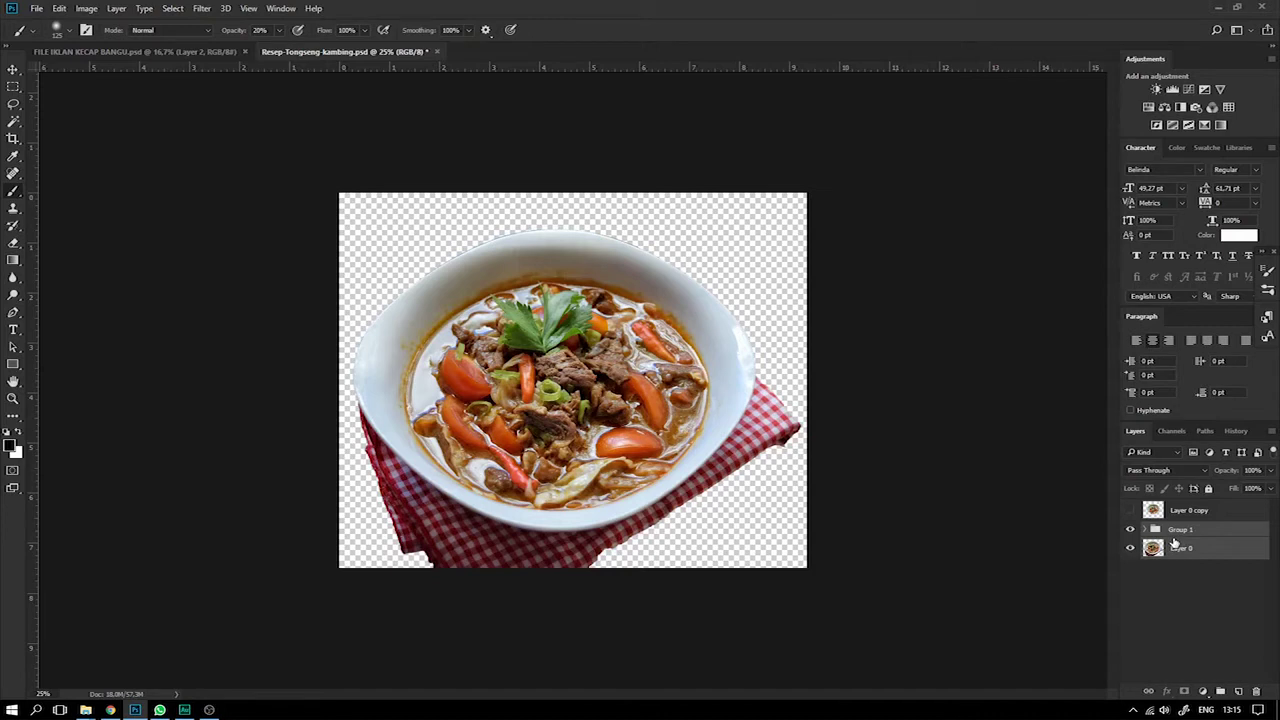
pyautogui.hotkey('ctrl', 'shift', 'alt', 'e')
pyautogui.hotkey('ctrl', 's')
# Copy the merged tongseng bowl layer into the FILE IKLAN KECAP BANGU document and position it in the page's upper left area.
pyautogui.moveTo(393, 58); pyautogui.dragTo(674, 155)
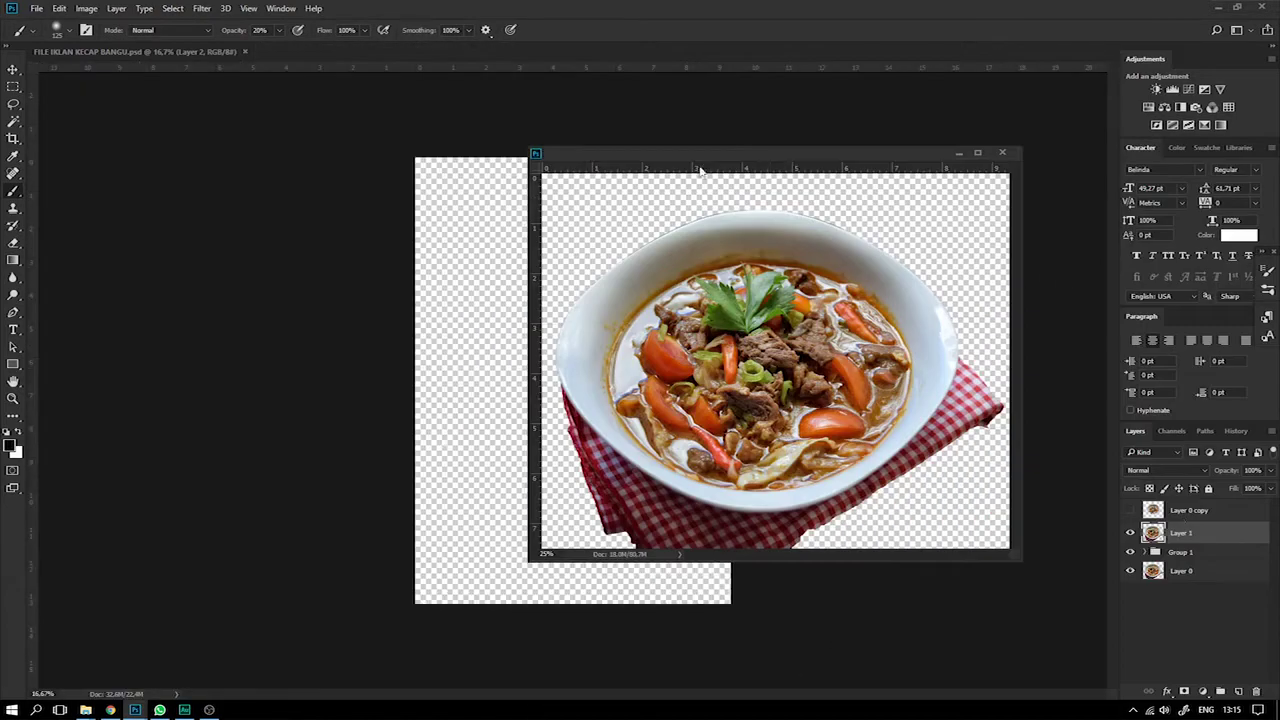
pyautogui.moveTo(1155, 535); pyautogui.dragTo(491, 272)
pyautogui.moveTo(886, 152); pyautogui.dragTo(912, 53)
pyautogui.click(186, 51)
pyautogui.click(13, 68)
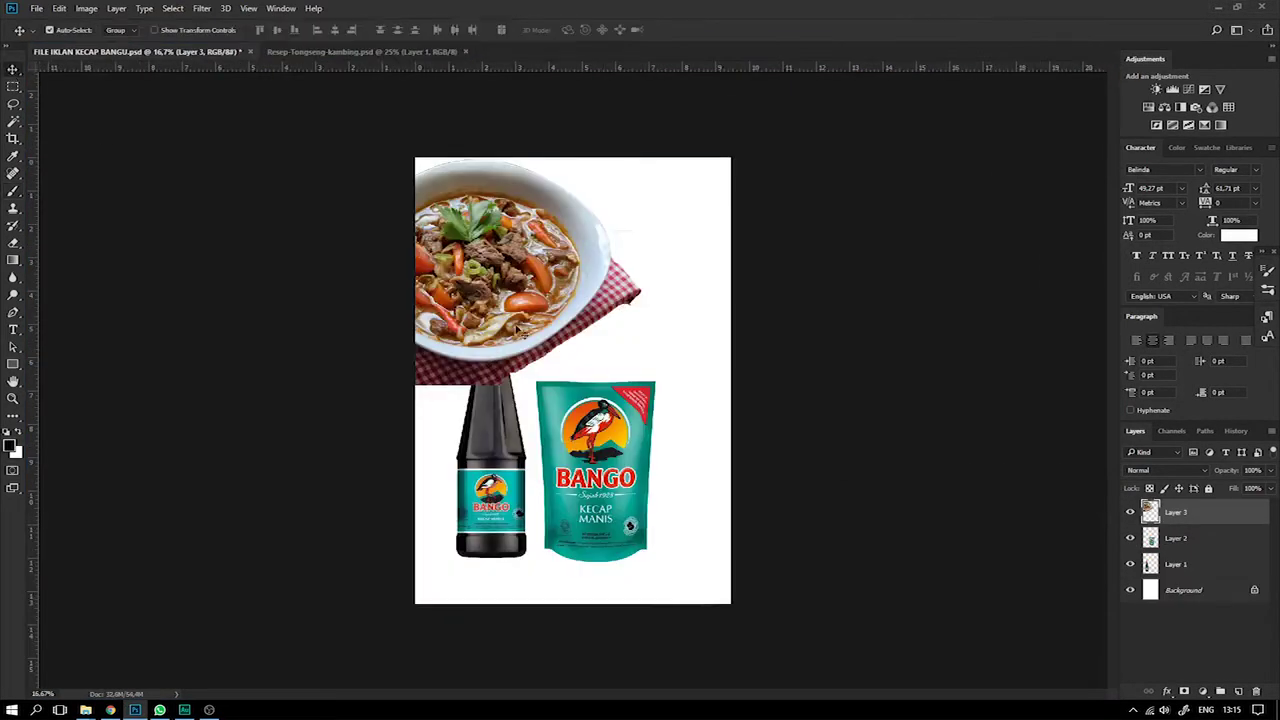
pyautogui.moveTo(502, 276); pyautogui.dragTo(505, 331)
# Erase the stray thin line beside the bowl's right rim on Layer 3.
pyautogui.press('z')
pyautogui.moveTo(580, 251); pyautogui.dragTo(723, 365)
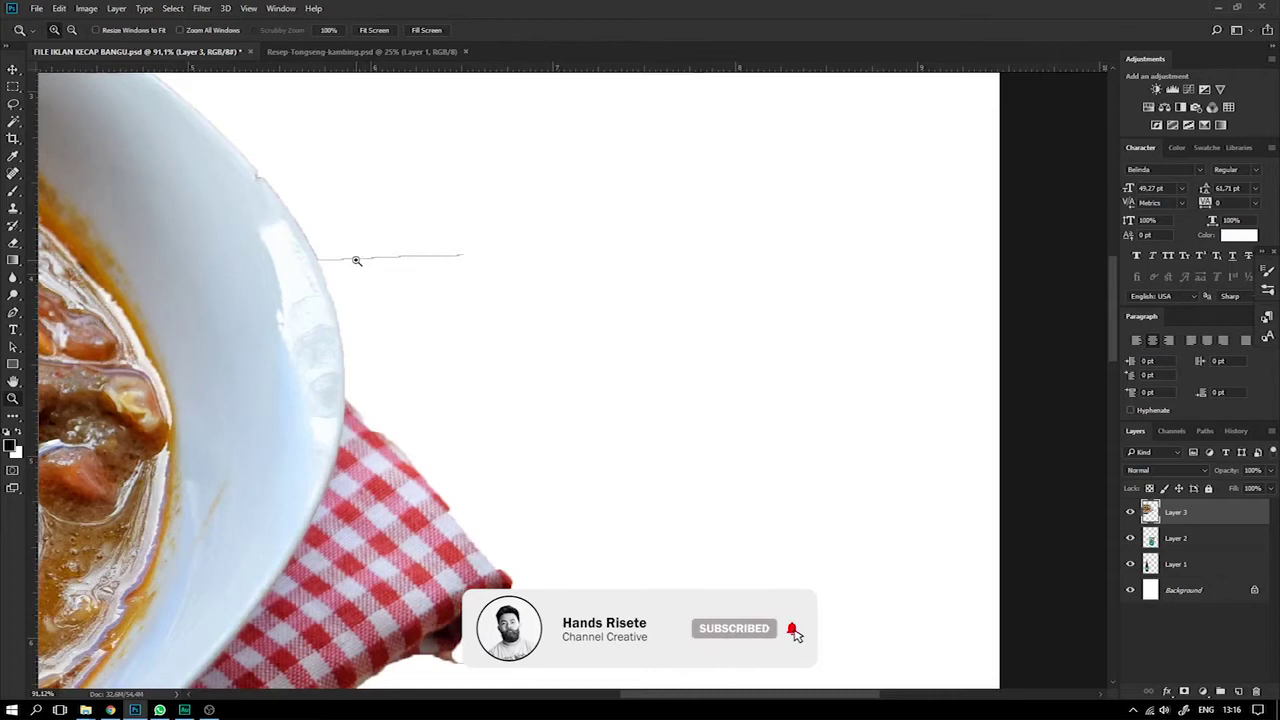
pyautogui.press('e')
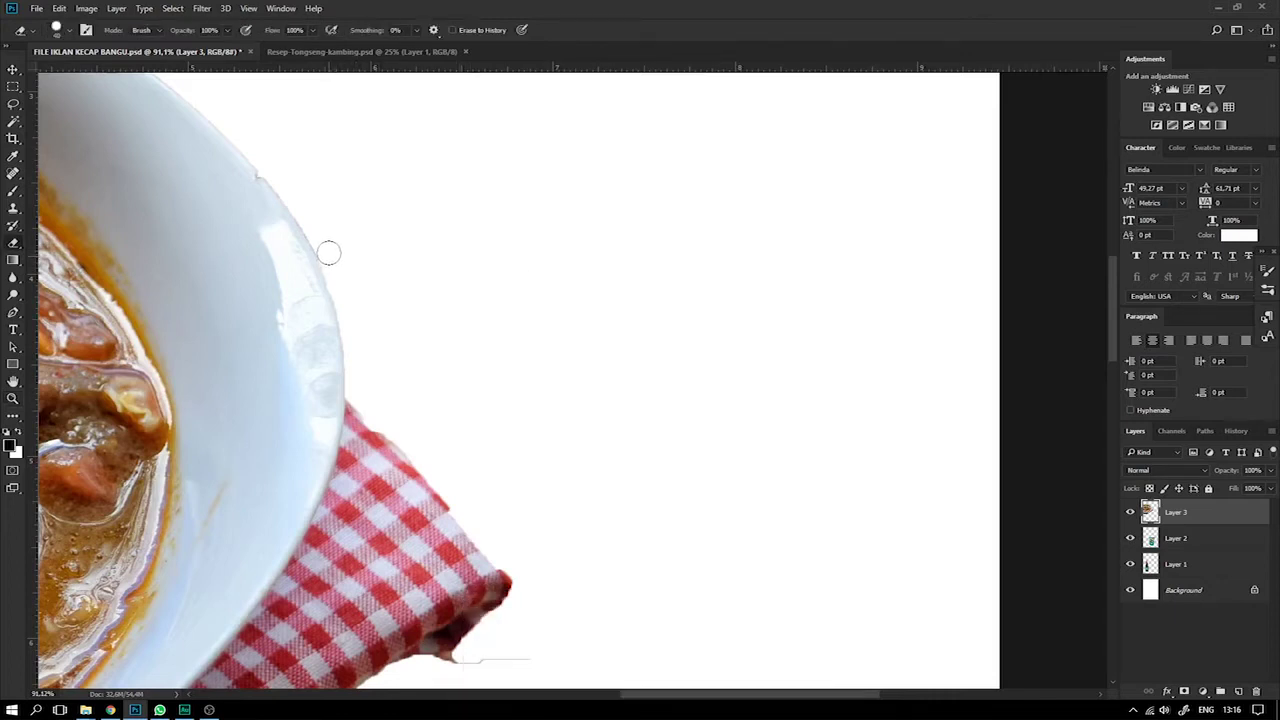
pyautogui.scroll(-3, 445, 295)
pyautogui.press('v')
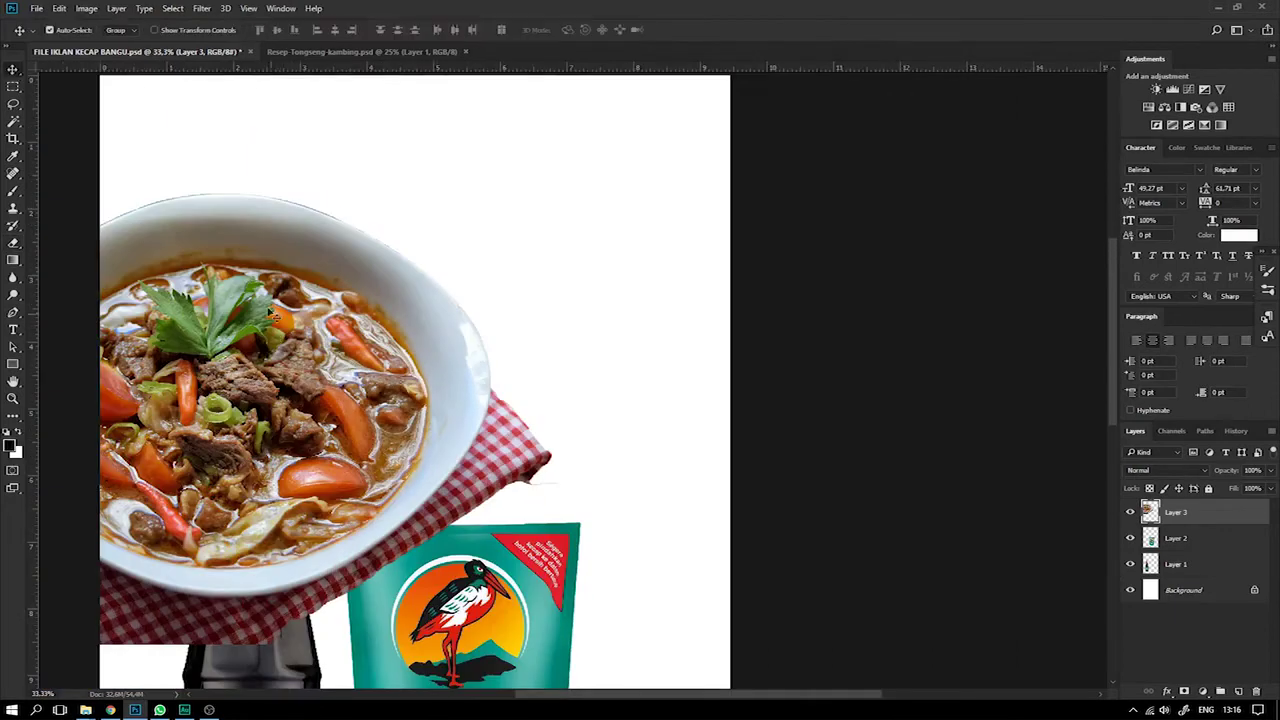
# Scale the bowl down proportionally to about 54% and move it to the page's right side, overlapping the pouch's upper right corner.
pyautogui.hotkey('ctrl', 't')
pyautogui.moveTo(730, 186); pyautogui.dragTo(585, 262)
pyautogui.moveTo(449, 361); pyautogui.dragTo(665, 375)
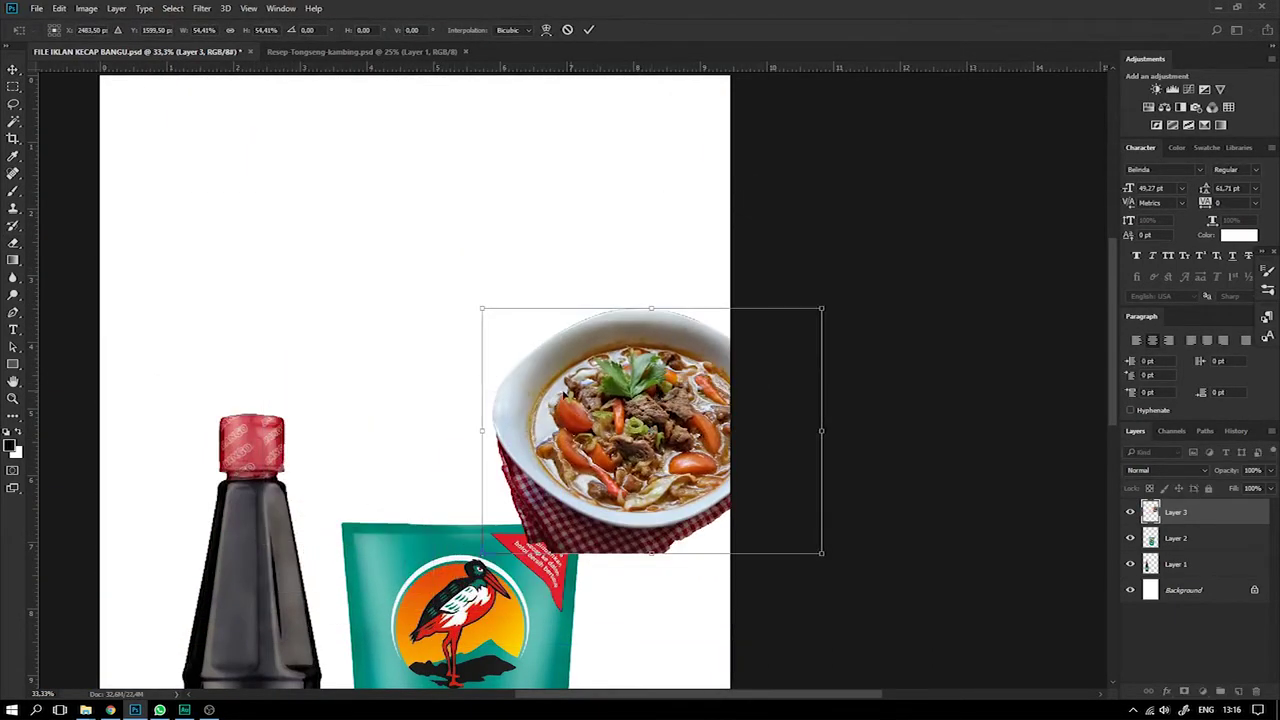
pyautogui.press('Return')
# Erase the leftover line fragment at the bowl's left rim.
pyautogui.press('z')
pyautogui.moveTo(450, 340); pyautogui.dragTo(570, 422)
pyautogui.press('e')
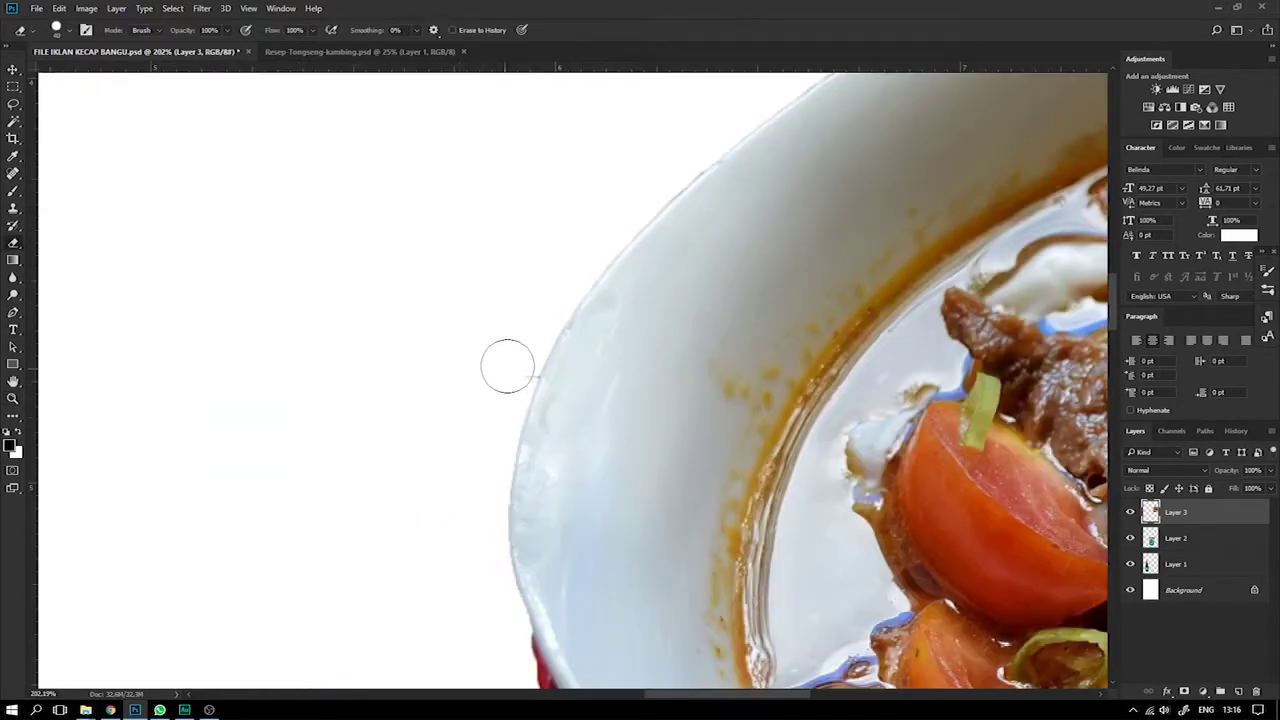
pyautogui.click(12, 70)
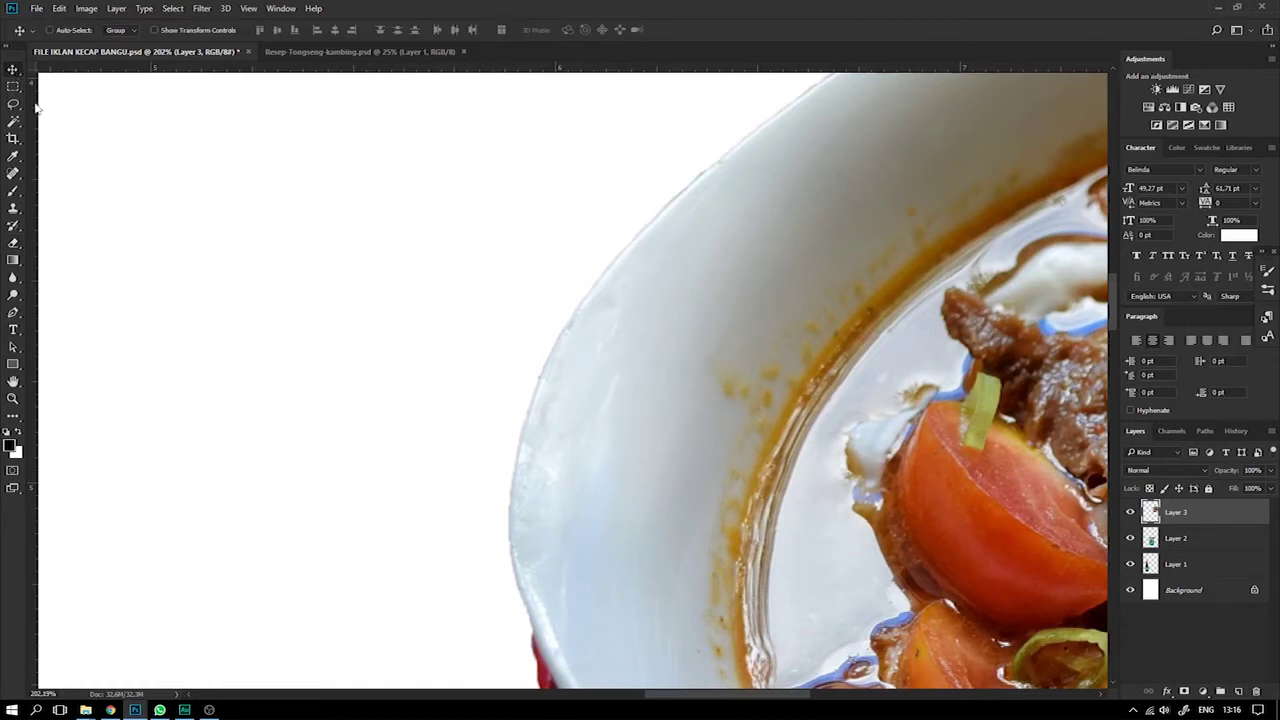
# Move the bowl into the page's lower right corner, partly cut off by the right edge.
pyautogui.hotkey('ctrl', '-')
pyautogui.hotkey('ctrl', '-')
pyautogui.hotkey('ctrl', '-')
pyautogui.hotkey('ctrl', '-')
pyautogui.hotkey('ctrl', '-')
pyautogui.moveTo(718, 427); pyautogui.dragTo(738, 606)
pyautogui.moveTo(724, 584); pyautogui.dragTo(697, 312)
pyautogui.moveTo(662, 376); pyautogui.dragTo(723, 443)
pyautogui.hotkey('ctrl', '-')
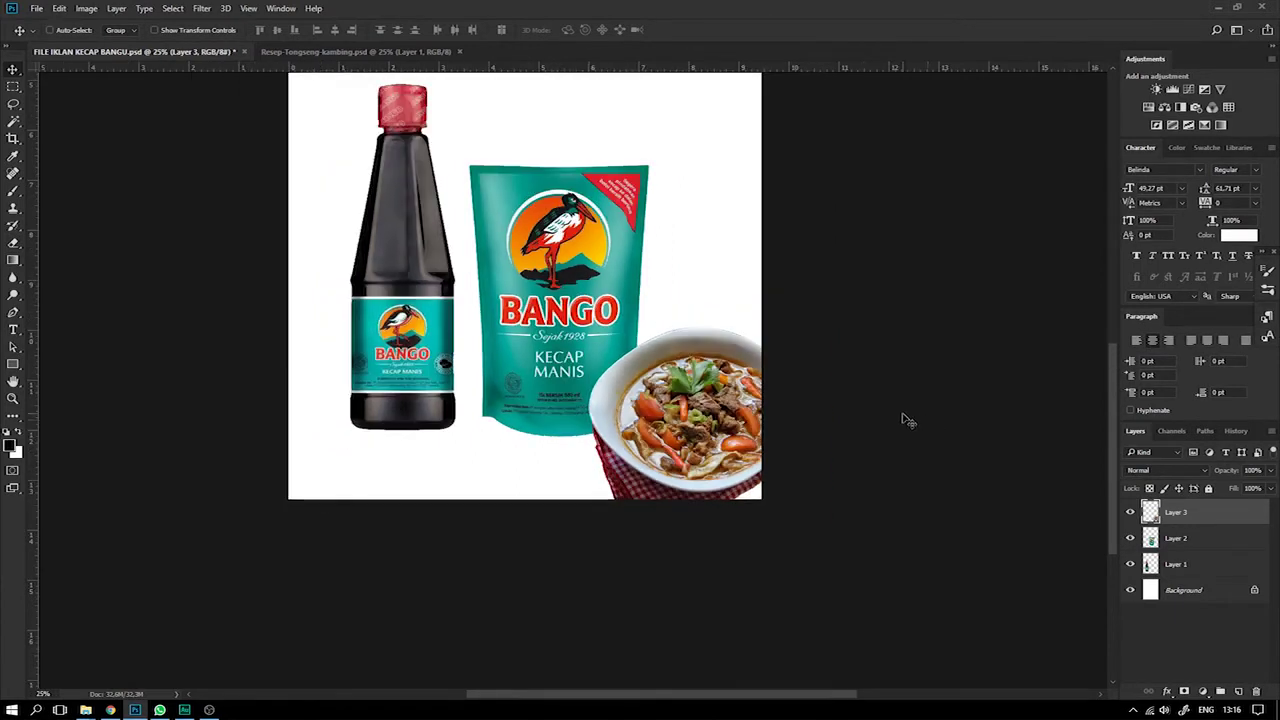
# Scale the bottle and pouch layers down together, keeping them in the lower left part of the page.
pyautogui.click(1175, 541)
pyautogui.keyDown('shift'); pyautogui.click(1172, 564); pyautogui.keyUp('shift')
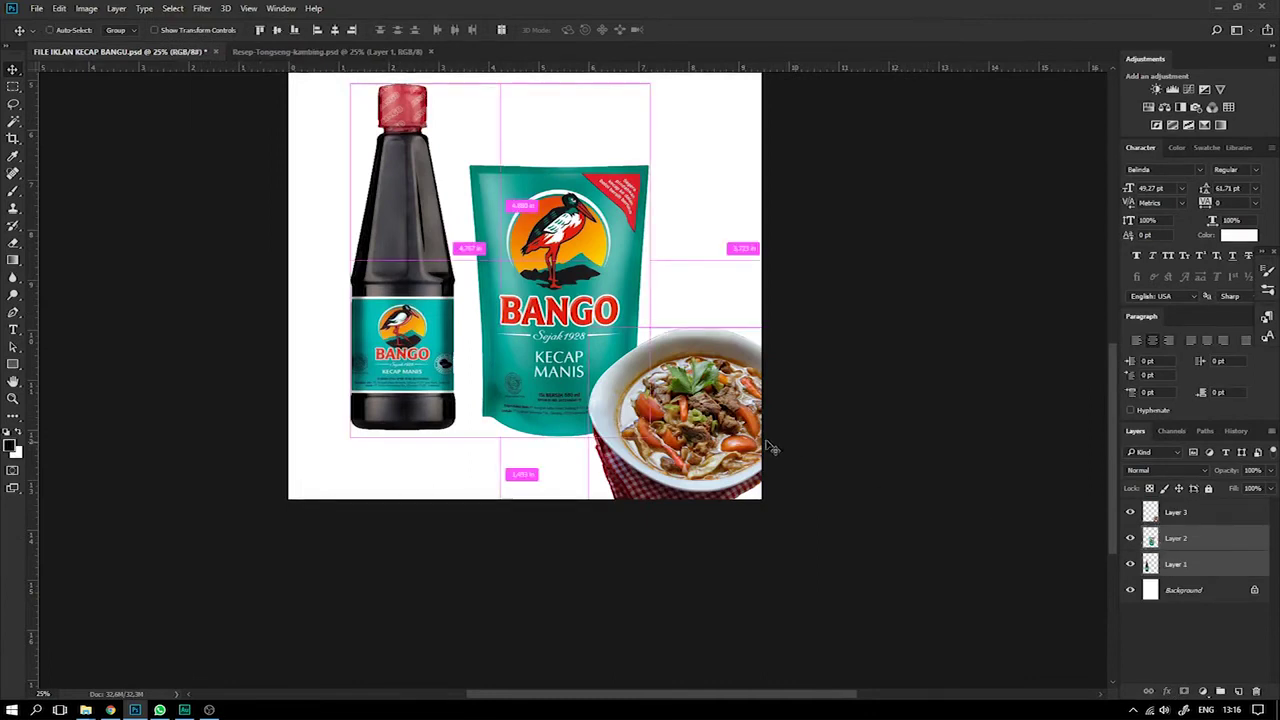
pyautogui.hotkey('ctrl', 't')
pyautogui.moveTo(641, 91); pyautogui.dragTo(541, 298)
pyautogui.press('Return')
pyautogui.hotkey('ctrl', '-')
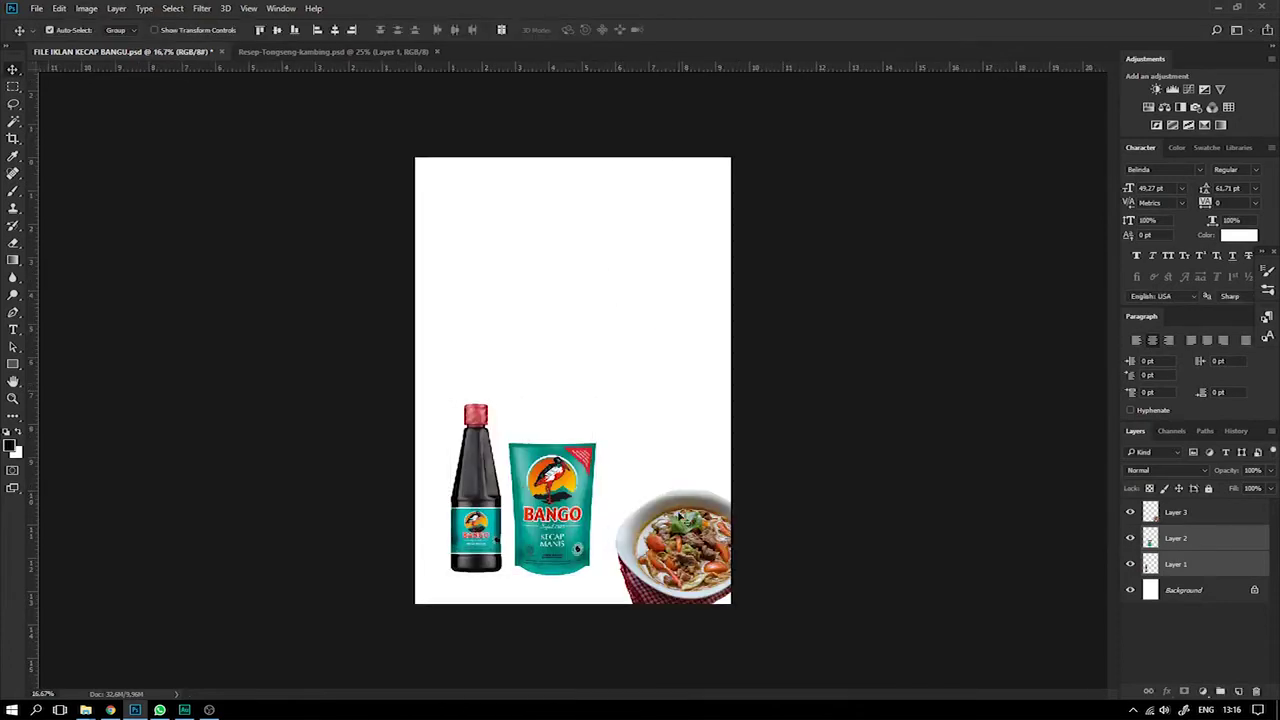
# Enlarge the bowl to slightly over 116%, raise it beside the pouch at the page's right edge, and save the document.
pyautogui.click(1210, 518)
pyautogui.hotkey('ctrl', 't')
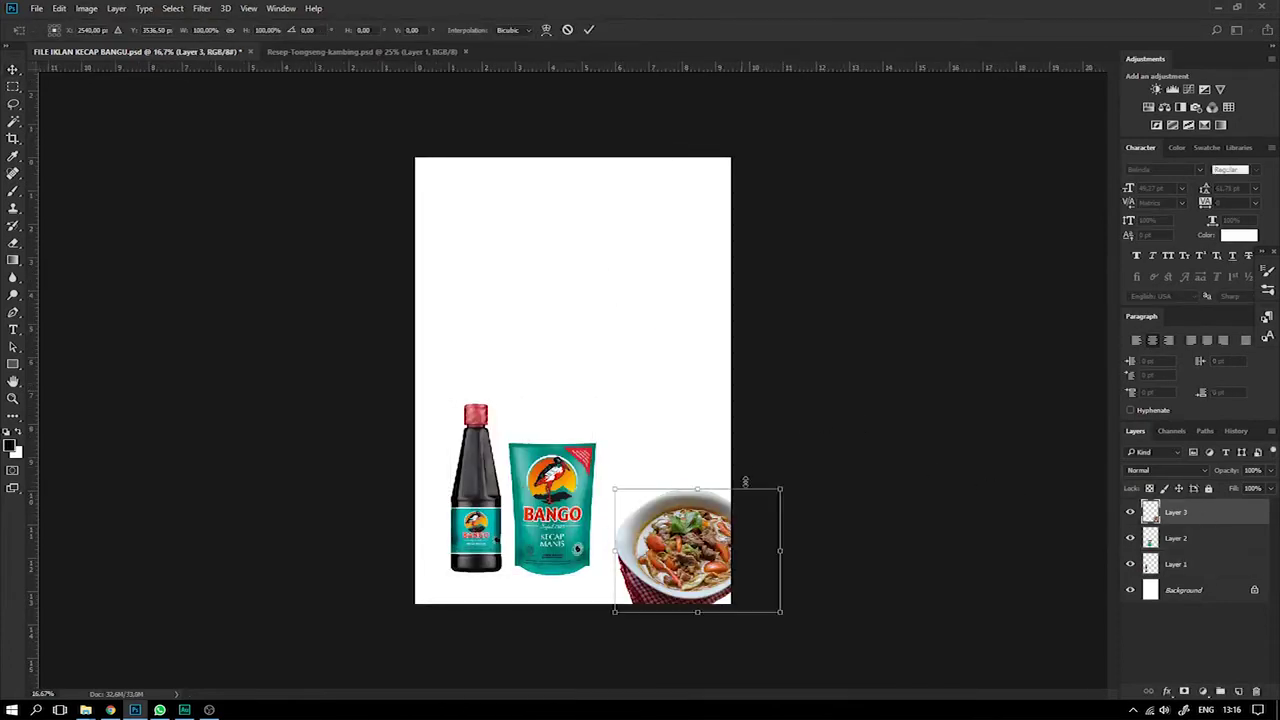
pyautogui.moveTo(777, 486); pyautogui.dragTo(795, 476)
pyautogui.moveTo(720, 517)
pyautogui.mouseDown()
pyautogui.moveTo(713, 507)
pyautogui.moveTo(721, 515)
pyautogui.mouseUp()
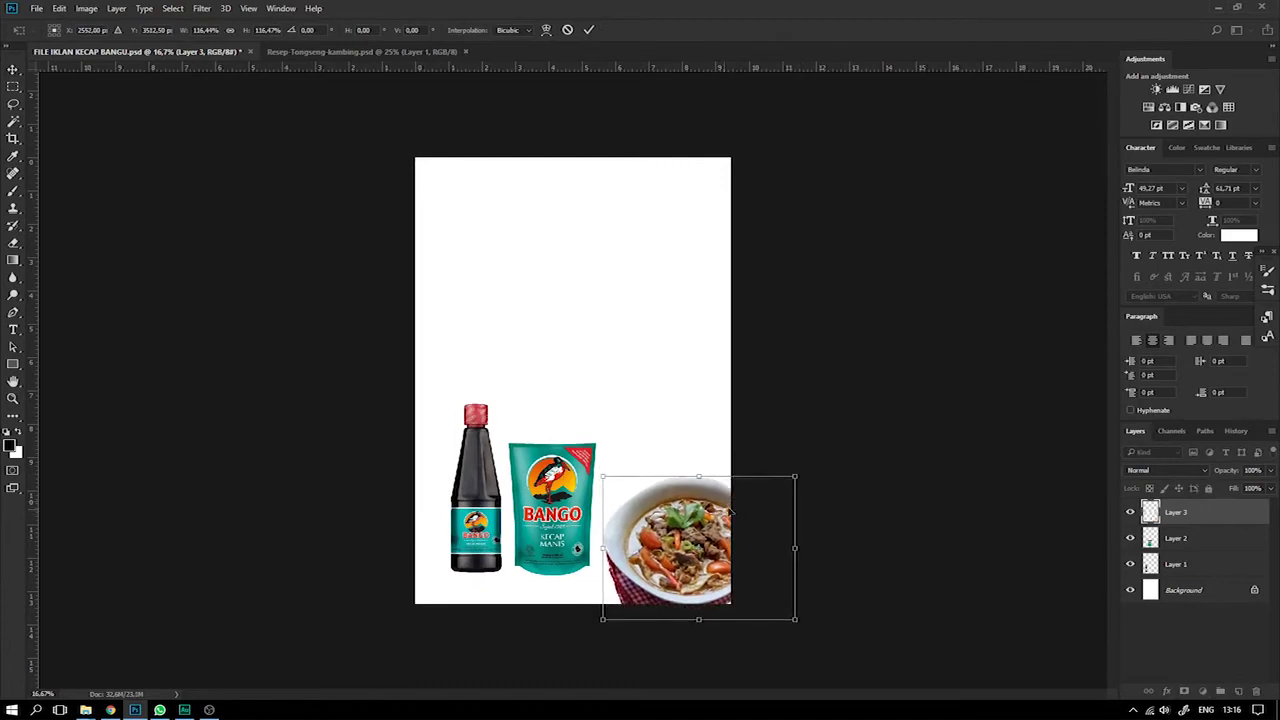
pyautogui.moveTo(794, 477); pyautogui.dragTo(797, 474)
pyautogui.moveTo(699, 506); pyautogui.dragTo(723, 463)
pyautogui.press('Return')
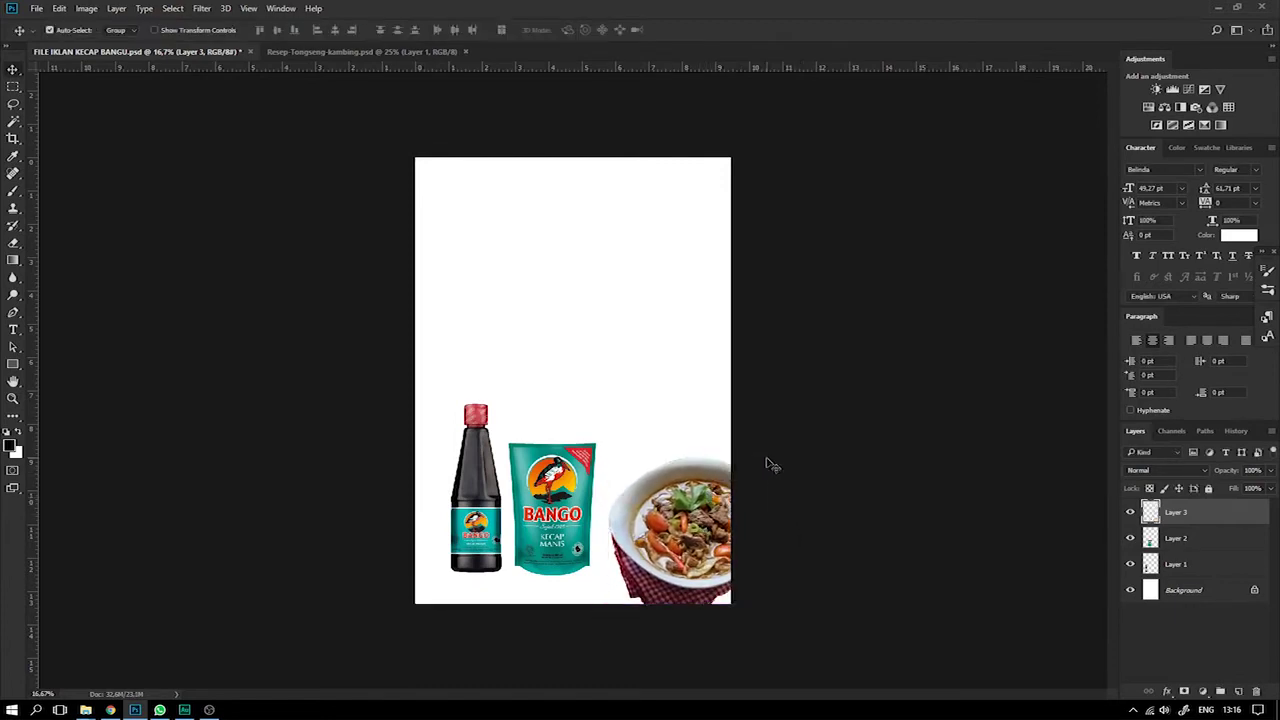
pyautogui.hotkey('ctrl', 's')
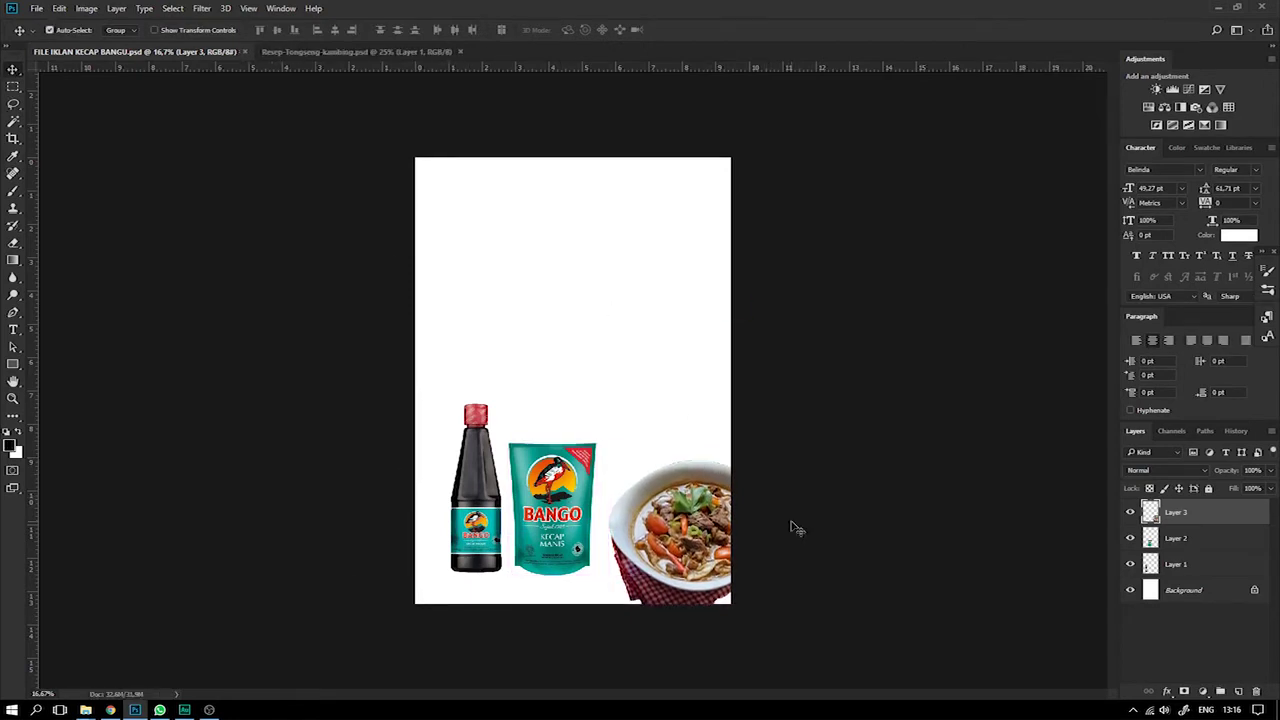
# Place the 700_FO62903901 wooden plank image at page width, put its layer beneath Layer 1, and lower it behind the product bases.
pyautogui.moveTo(84, 709)
pyautogui.click(100, 660)
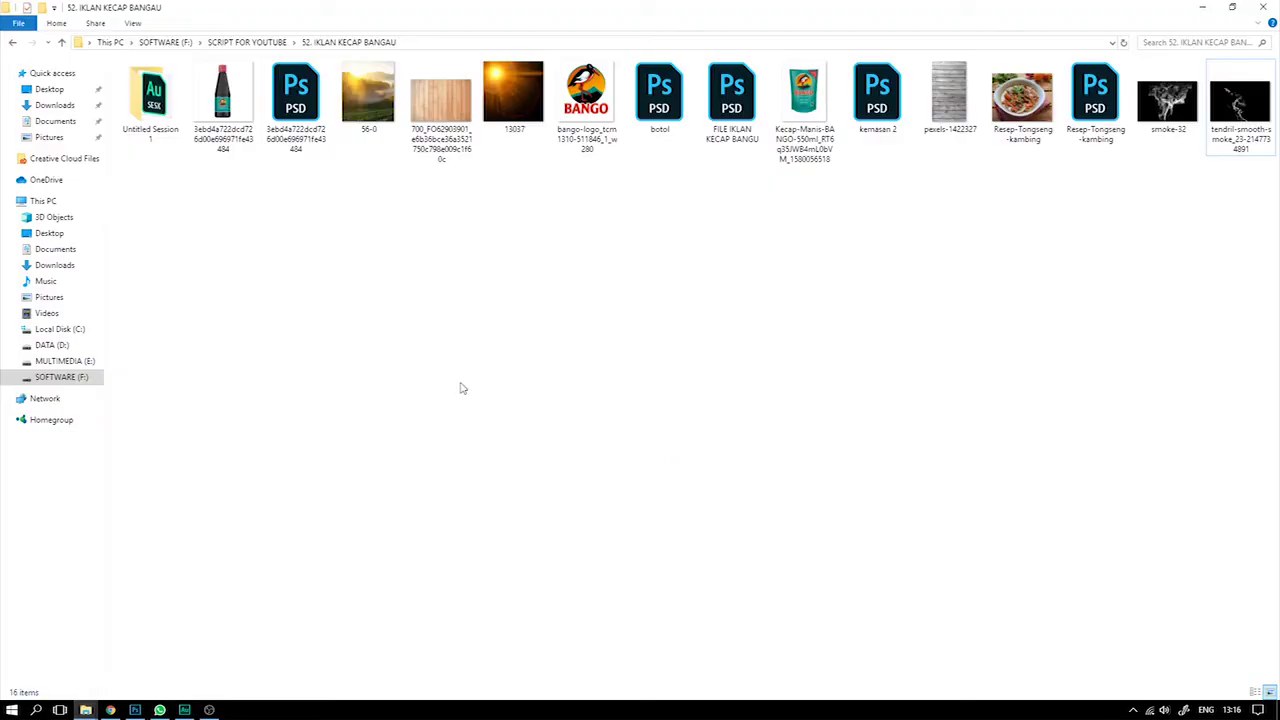
pyautogui.moveTo(441, 120); pyautogui.dragTo(618, 588)
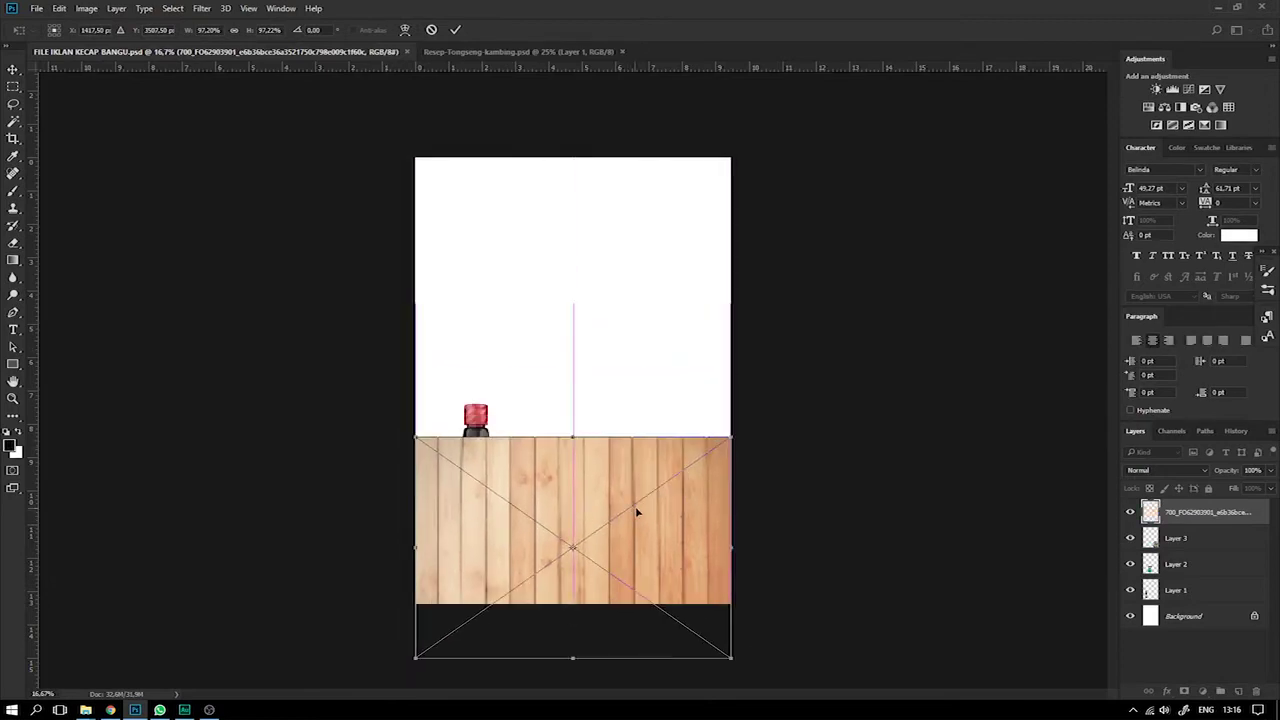
pyautogui.press('Return')
pyautogui.moveTo(1206, 512); pyautogui.dragTo(1206, 602)
pyautogui.moveTo(651, 449); pyautogui.dragTo(645, 521)
# Distort the wooden plank image, pulling its bottom corners far outward and raising its bottom edge so the boards spread like a tabletop.
pyautogui.hotkey('ctrl', '-')
pyautogui.hotkey('ctrl', 't')
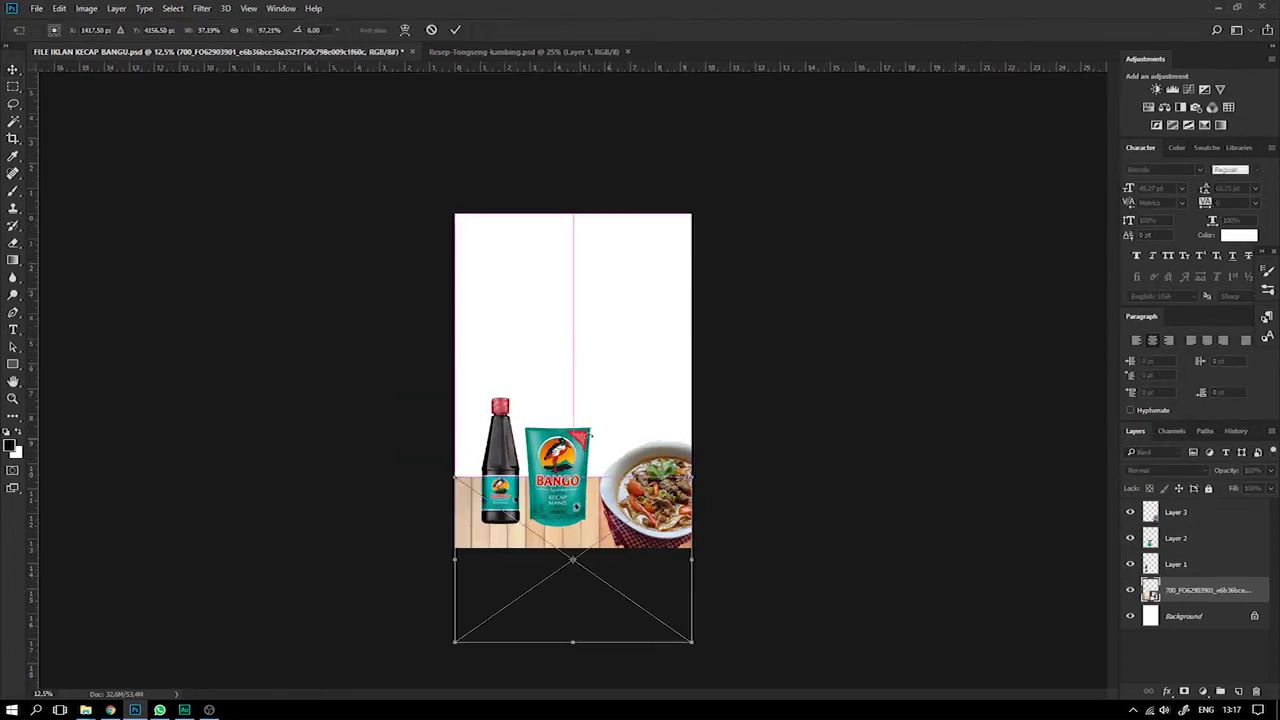
pyautogui.hotkey('ctrl', '-')
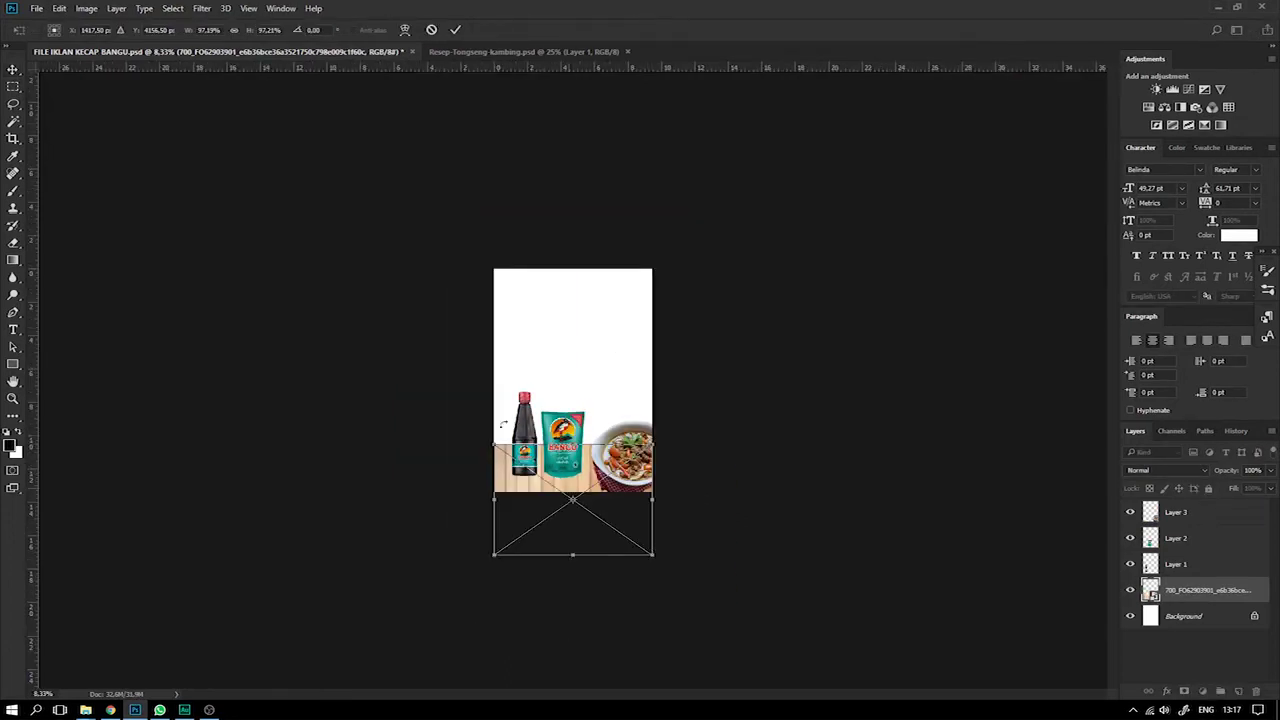
pyautogui.click(64, 9)
pyautogui.moveTo(165, 293)
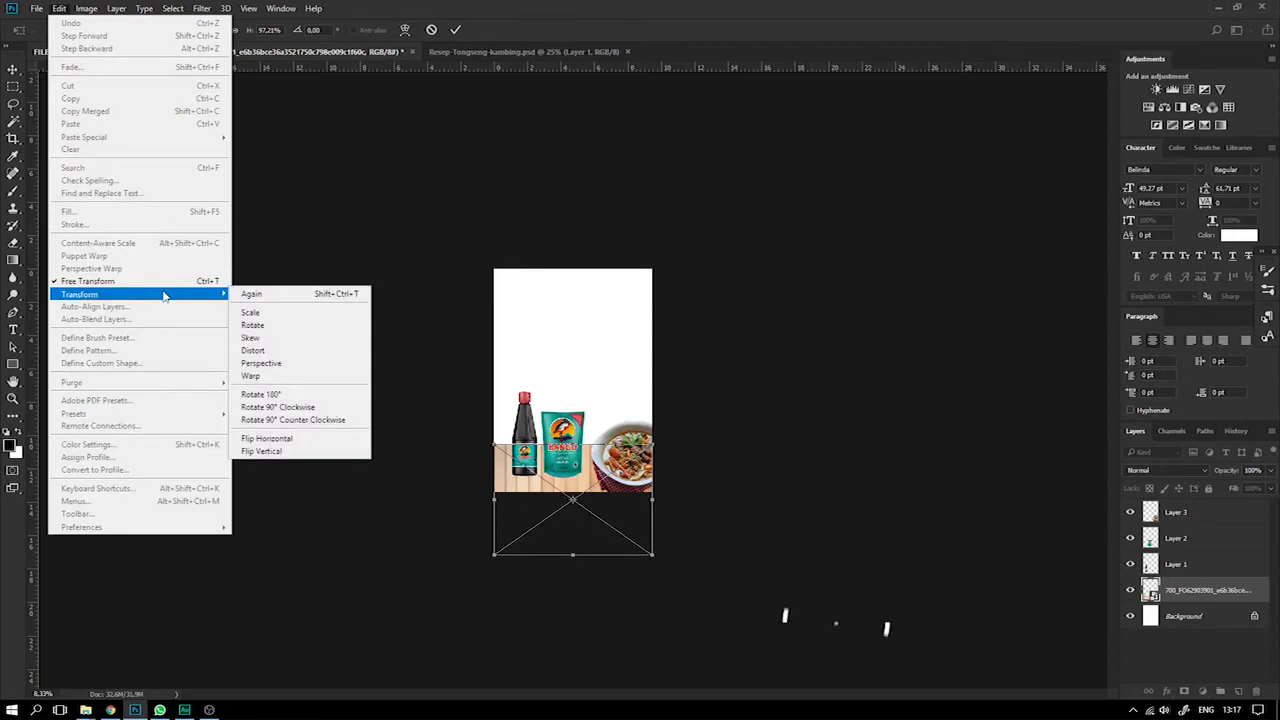
pyautogui.click(276, 351)
pyautogui.moveTo(652, 553); pyautogui.dragTo(892, 494)
pyautogui.hotkey('ctrl', 'z')
pyautogui.moveTo(573, 560); pyautogui.dragTo(577, 500)
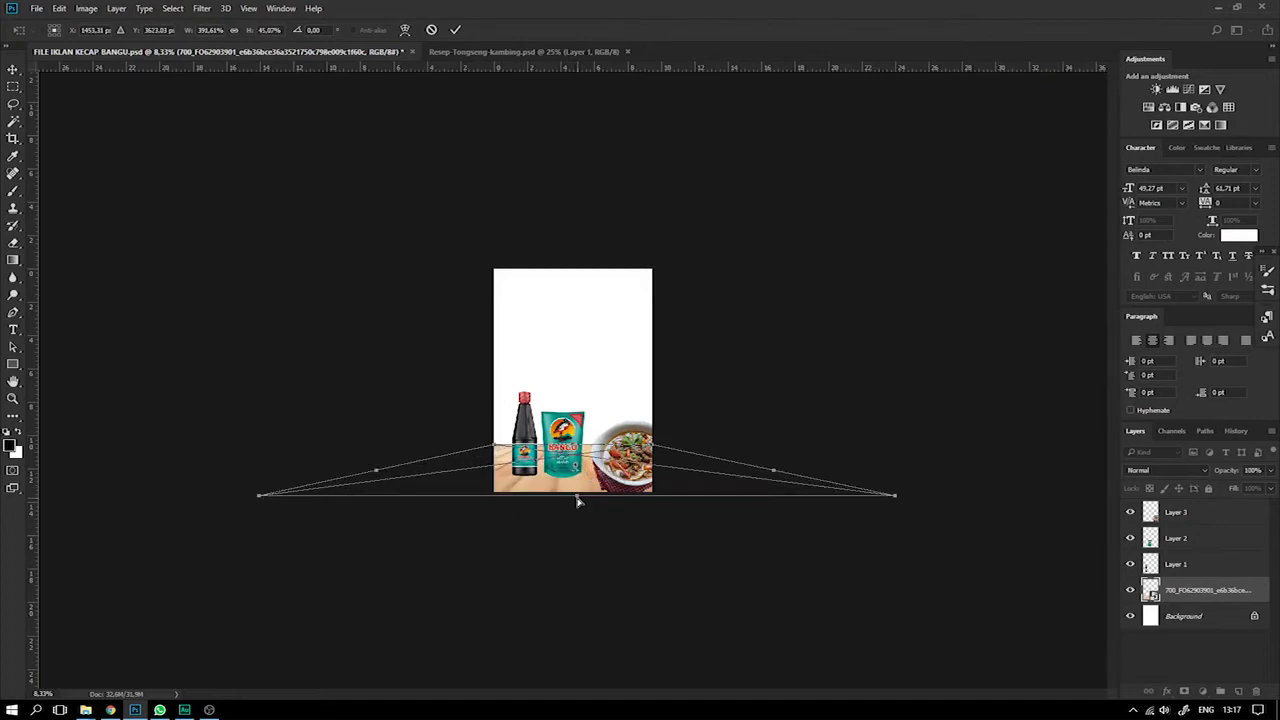
# Flatten the distorted tabletop to about 34% height, with its lower edge just below the page, and apply the transformation.
pyautogui.hotkey('ctrl', '+')
pyautogui.hotkey('ctrl', '+')
pyautogui.hotkey('ctrl', '+')
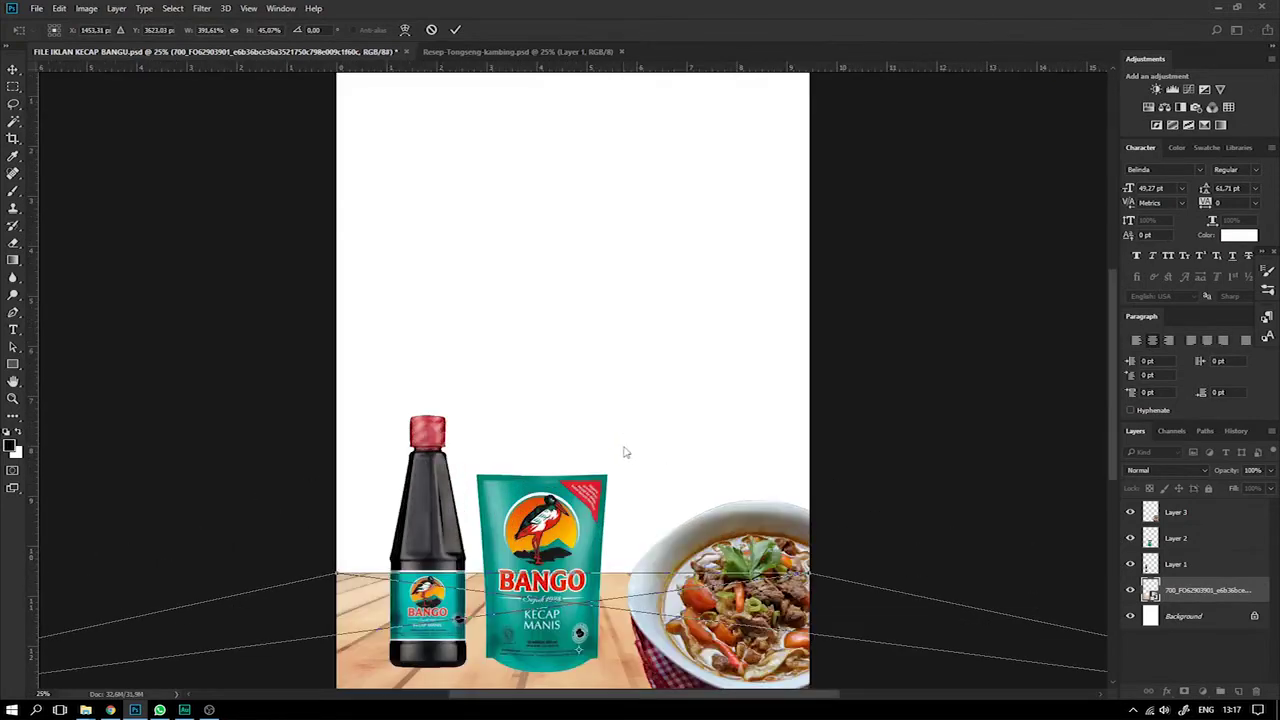
pyautogui.moveTo(562, 553); pyautogui.dragTo(632, 430)
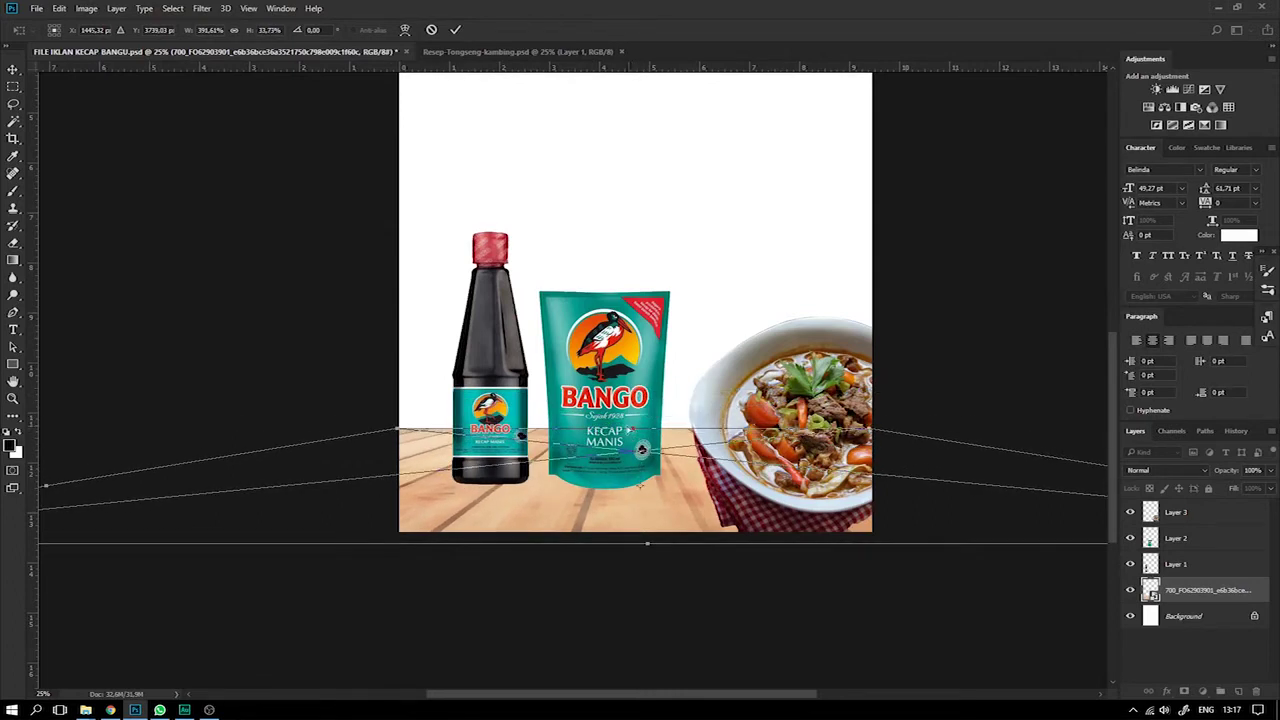
pyautogui.press('Return')
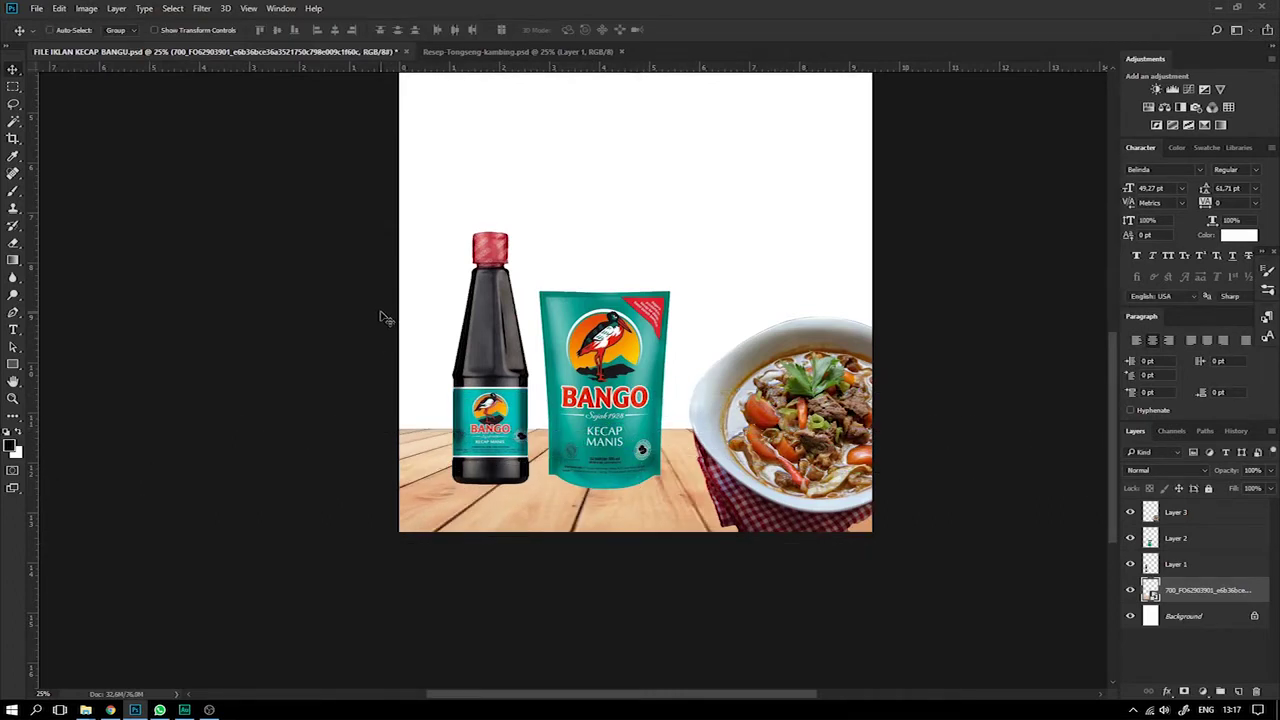
# Enlarge the bowl on Layer 3 to about 104%, extending it toward the pouch, and save the document.
pyautogui.hotkey('ctrl', '-')
pyautogui.moveTo(379, 316); pyautogui.dragTo(633, 426)
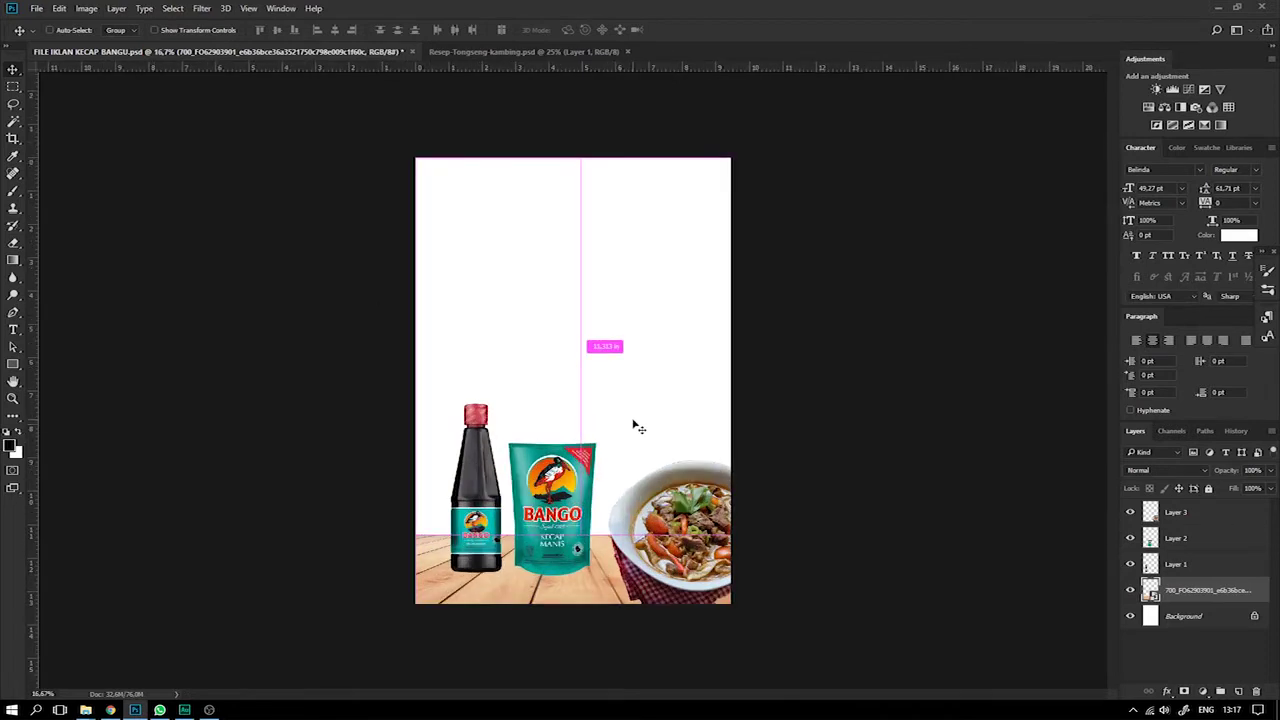
pyautogui.hotkey('ctrl', '+')
pyautogui.scroll(-3, 749, 414)
pyautogui.moveTo(749, 428); pyautogui.dragTo(748, 434)
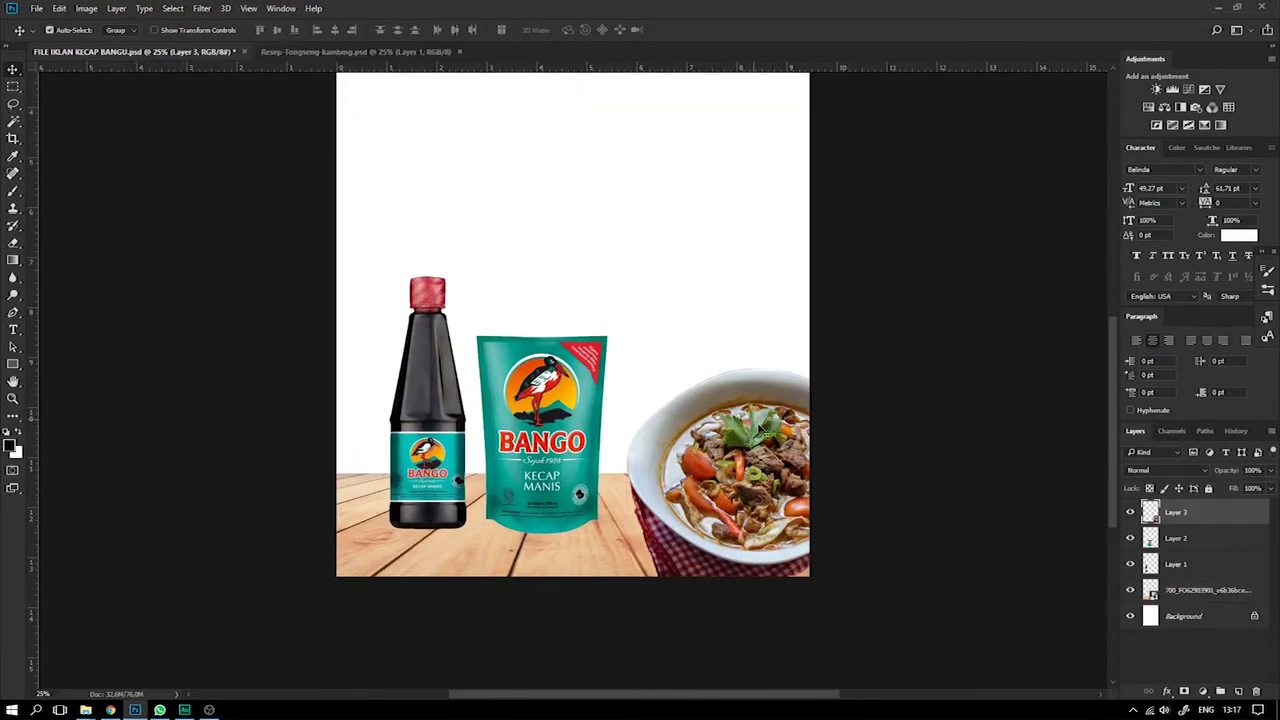
pyautogui.click(1130, 512)
pyautogui.click(1130, 512)
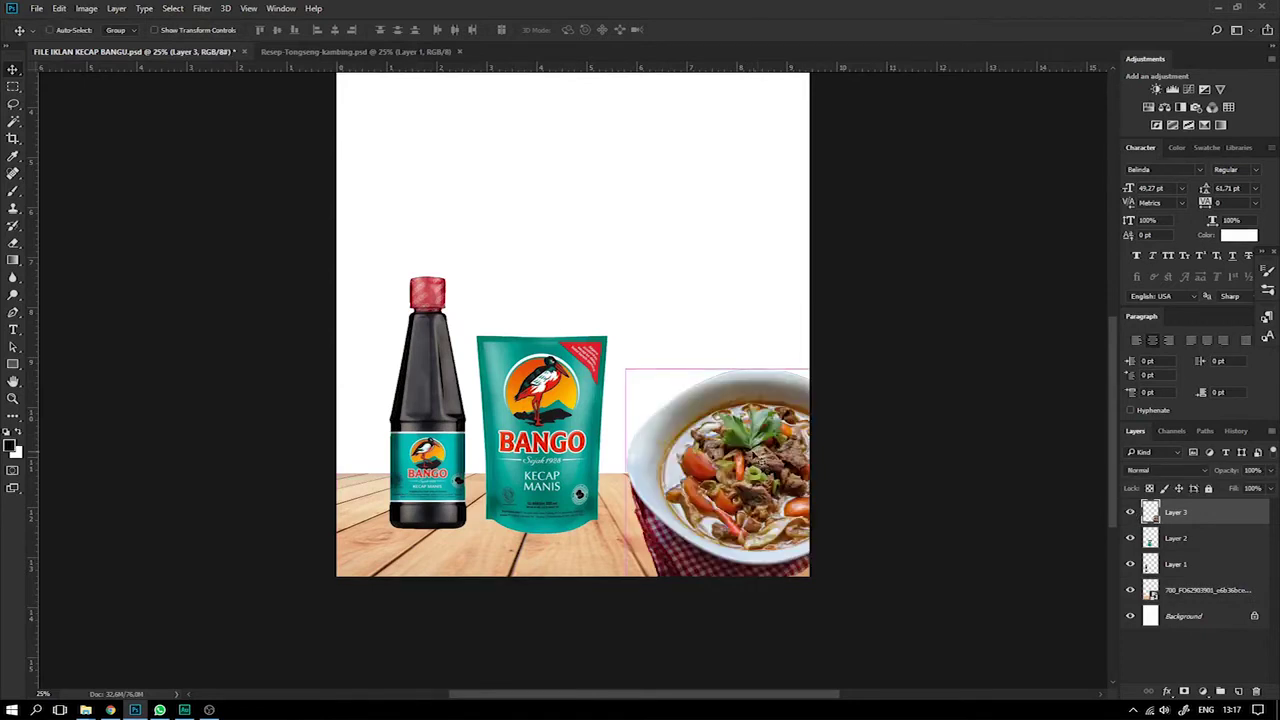
pyautogui.hotkey('ctrl', 't')
pyautogui.moveTo(626, 369); pyautogui.dragTo(612, 359)
pyautogui.press('Return')
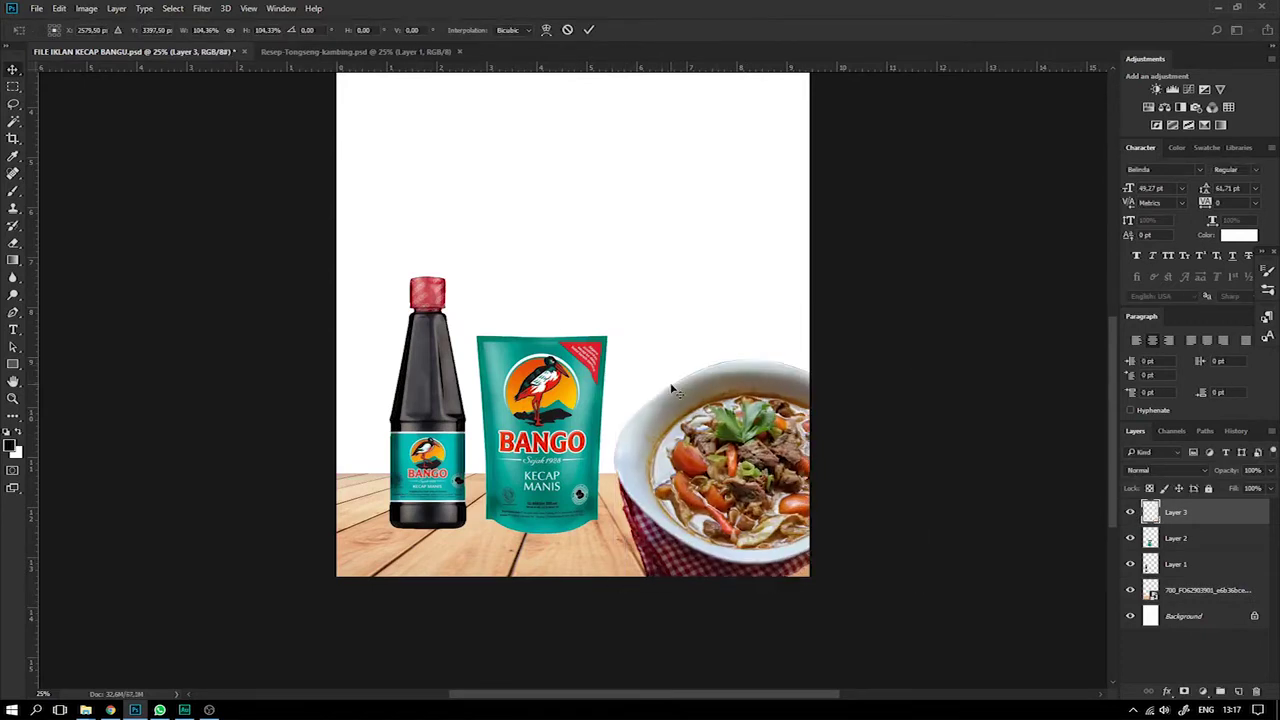
pyautogui.hotkey('ctrl', '-')
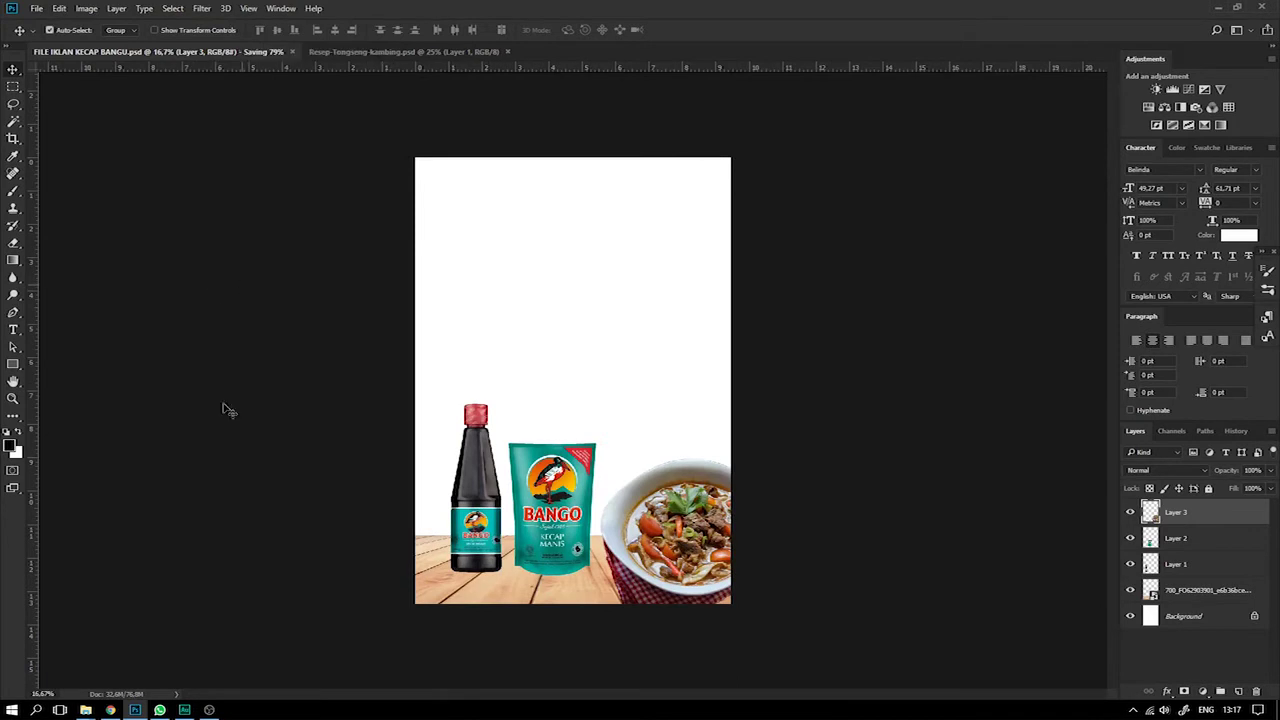
pyautogui.moveTo(86, 708)
pyautogui.click(84, 668)
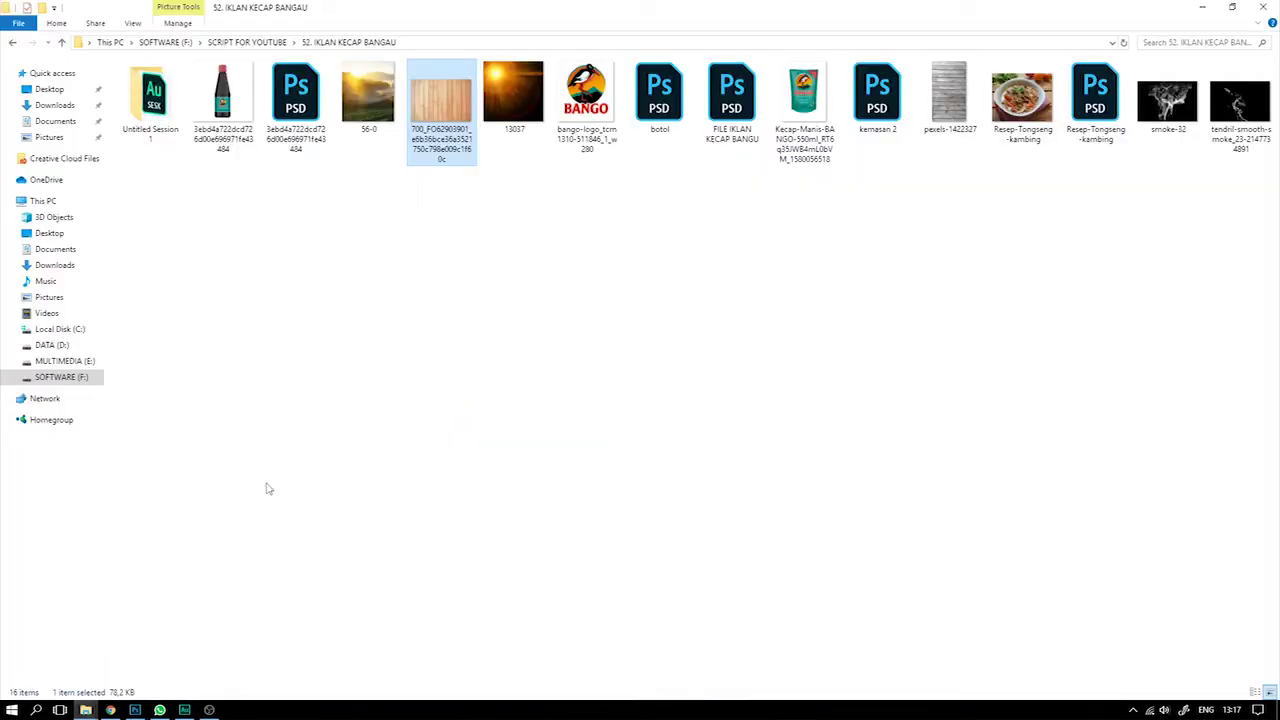
pyautogui.moveTo(366, 130); pyautogui.dragTo(135, 710)
pyautogui.click(353, 391)
# Place the 56-0 sunrise landscape image at about 70% scale, covering the page from its top edge down to the tabletop.
pyautogui.moveTo(86, 708)
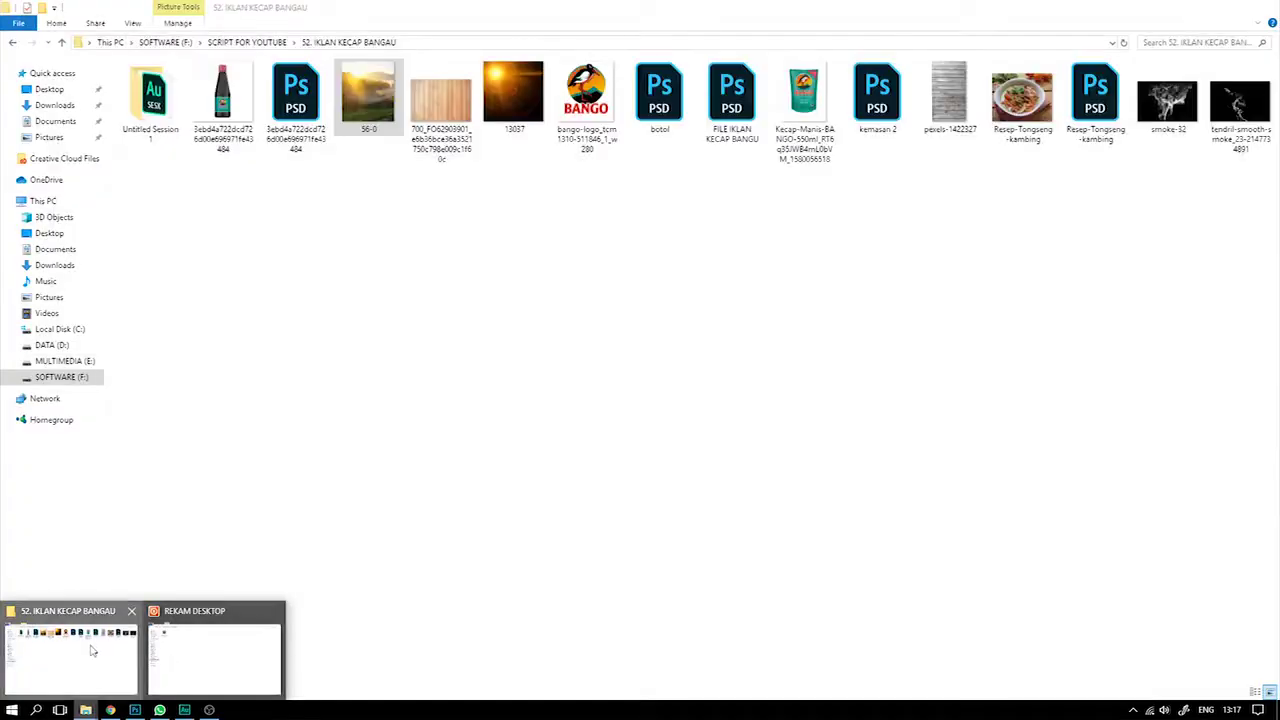
pyautogui.click(94, 649)
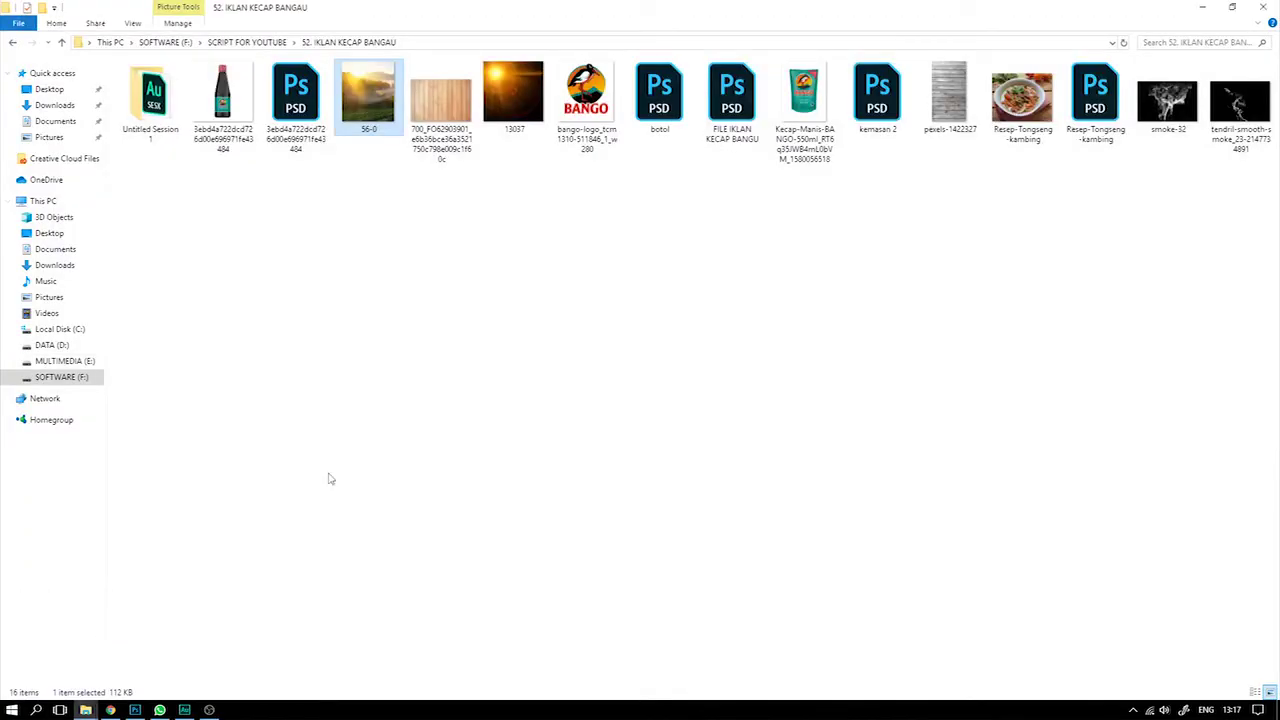
pyautogui.moveTo(390, 110); pyautogui.dragTo(517, 363)
pyautogui.moveTo(731, 198); pyautogui.dragTo(779, 139)
pyautogui.moveTo(735, 313); pyautogui.dragTo(748, 245)
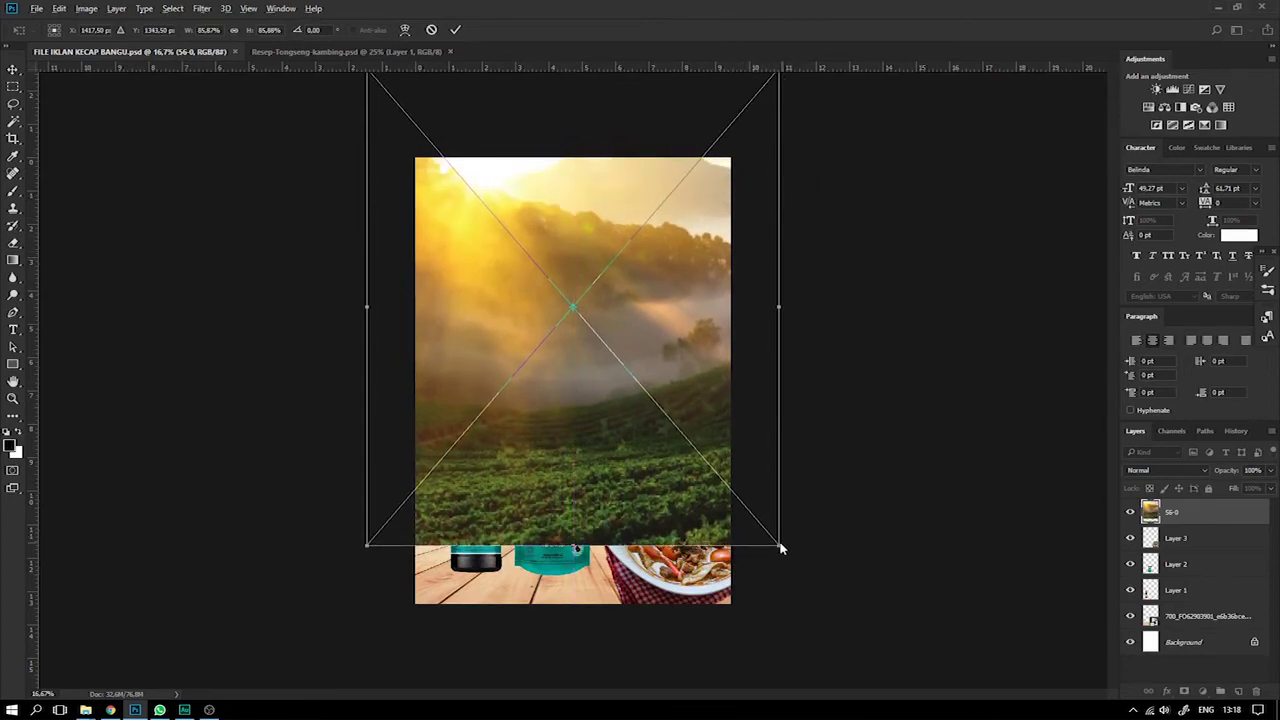
pyautogui.moveTo(782, 549); pyautogui.dragTo(750, 508)
pyautogui.moveTo(684, 390); pyautogui.dragTo(683, 423)
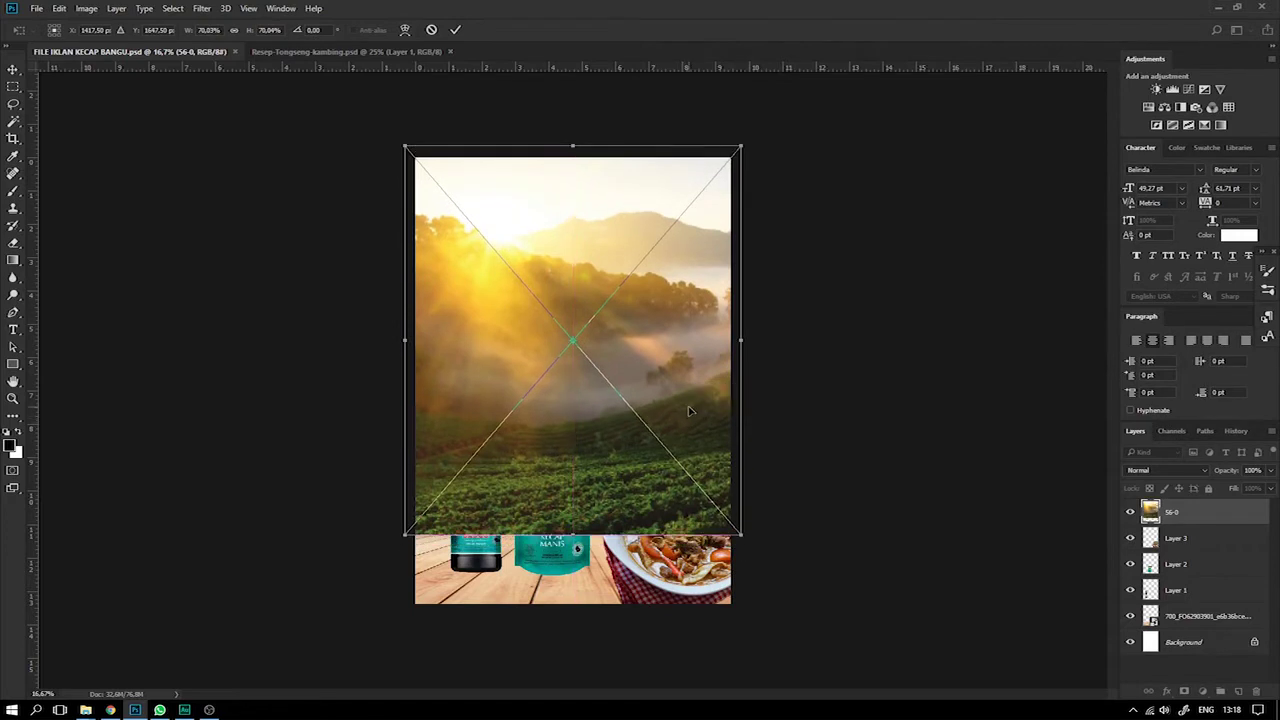
pyautogui.press('Return')
# Move the 56-0 landscape layer beneath the wooden tabletop layer and remove the white Background layer.
pyautogui.moveTo(1205, 505); pyautogui.dragTo(1258, 692)
pyautogui.click(1197, 641)
pyautogui.doubleClick(1197, 641)
pyautogui.click(752, 232)
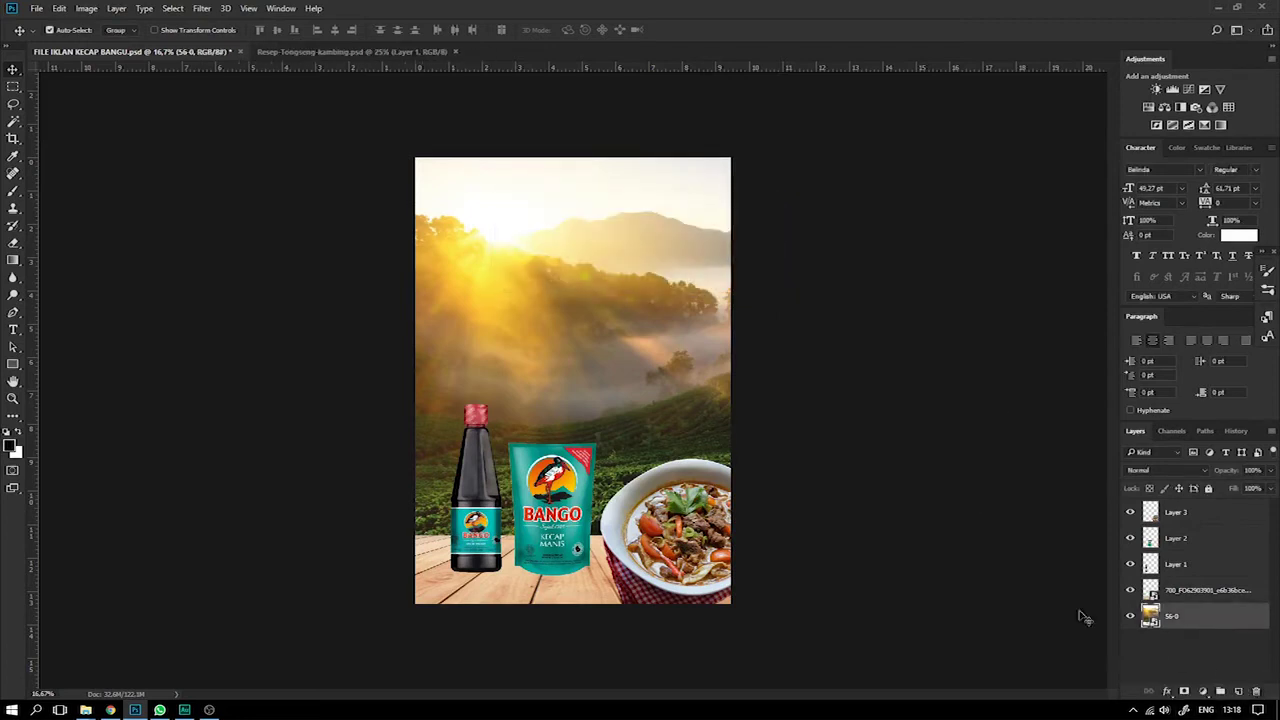
# Save the advertisement and open the beach photo 9001.jpg as a separate document.
pyautogui.hotkey('ctrl', 's')
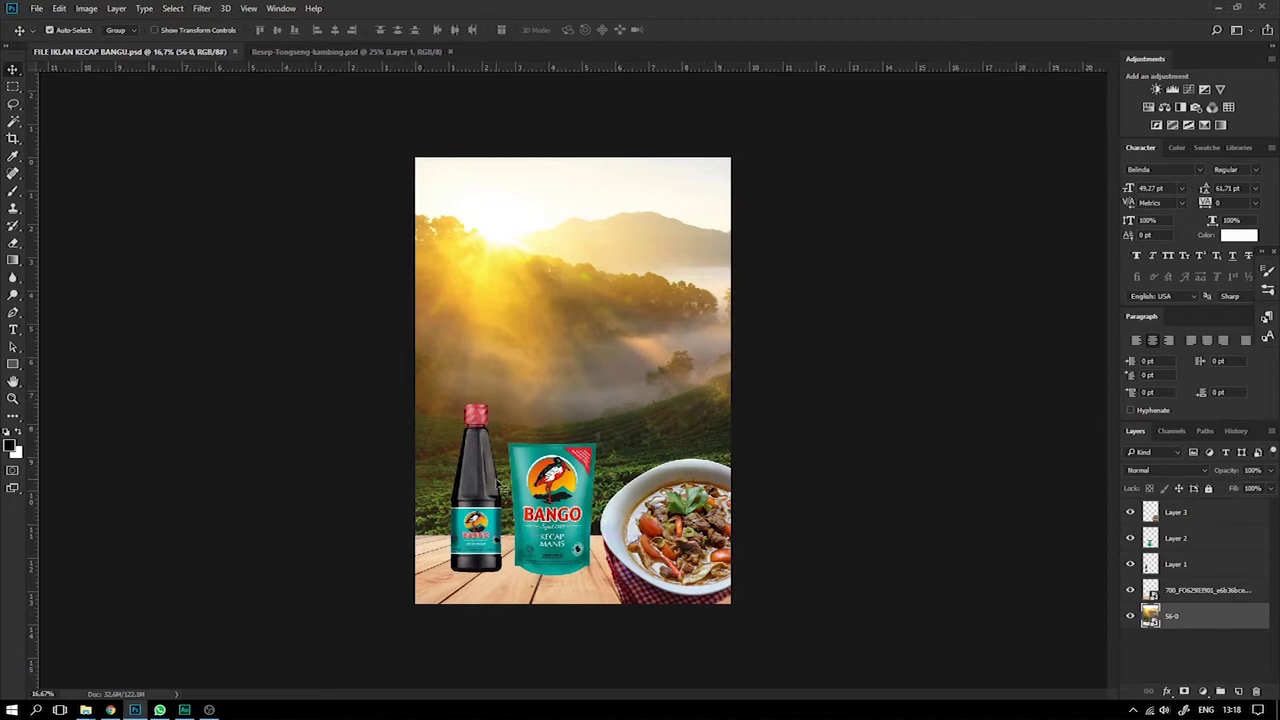
pyautogui.moveTo(85, 710)
pyautogui.click(75, 660)
pyautogui.moveTo(516, 100)
pyautogui.mouseDown()
pyautogui.moveTo(309, 549)
pyautogui.moveTo(190, 697)
pyautogui.moveTo(135, 706)
pyautogui.moveTo(636, 166)
pyautogui.moveTo(703, 60)
pyautogui.moveTo(540, 95)
pyautogui.mouseUp()
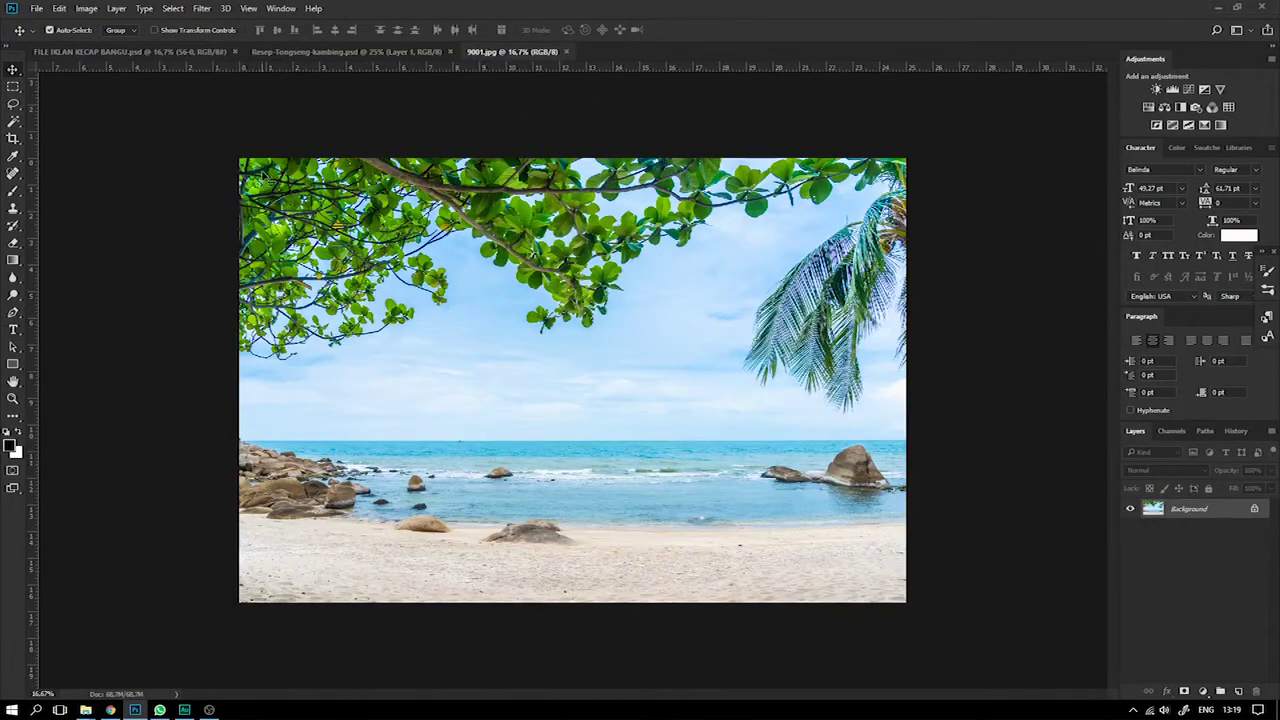
pyautogui.click(176, 52)
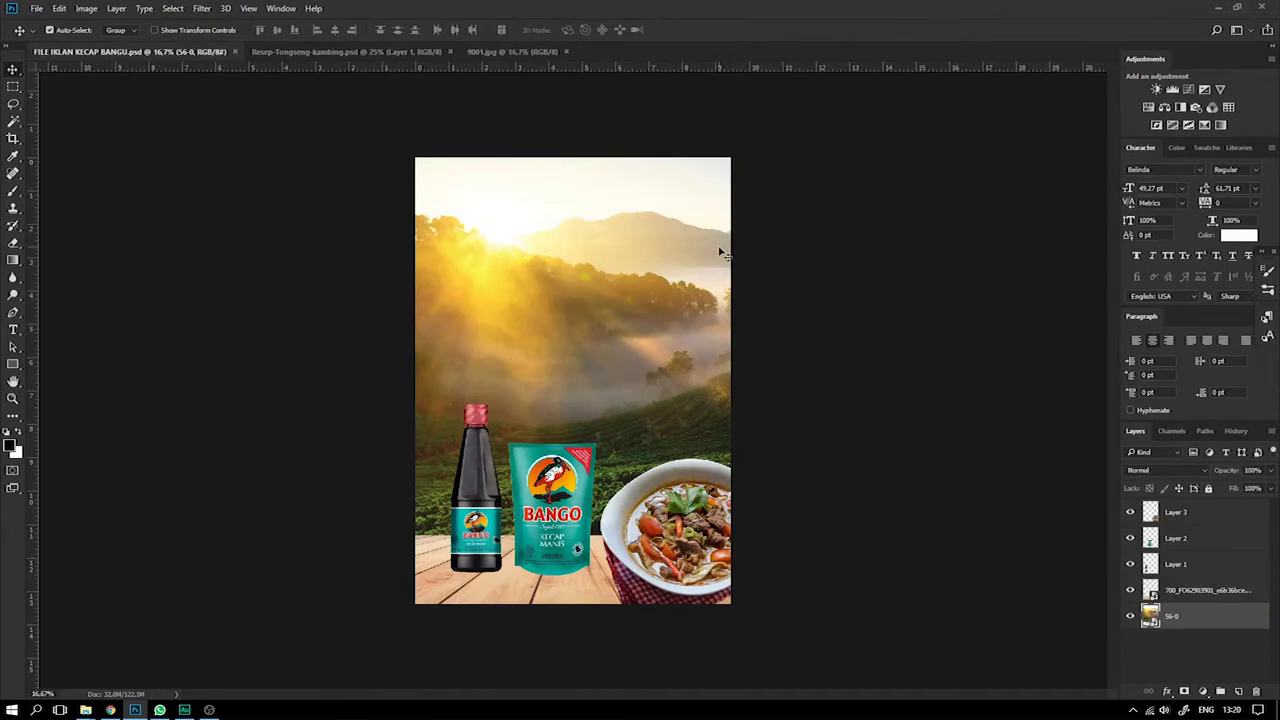
pyautogui.click(510, 51)
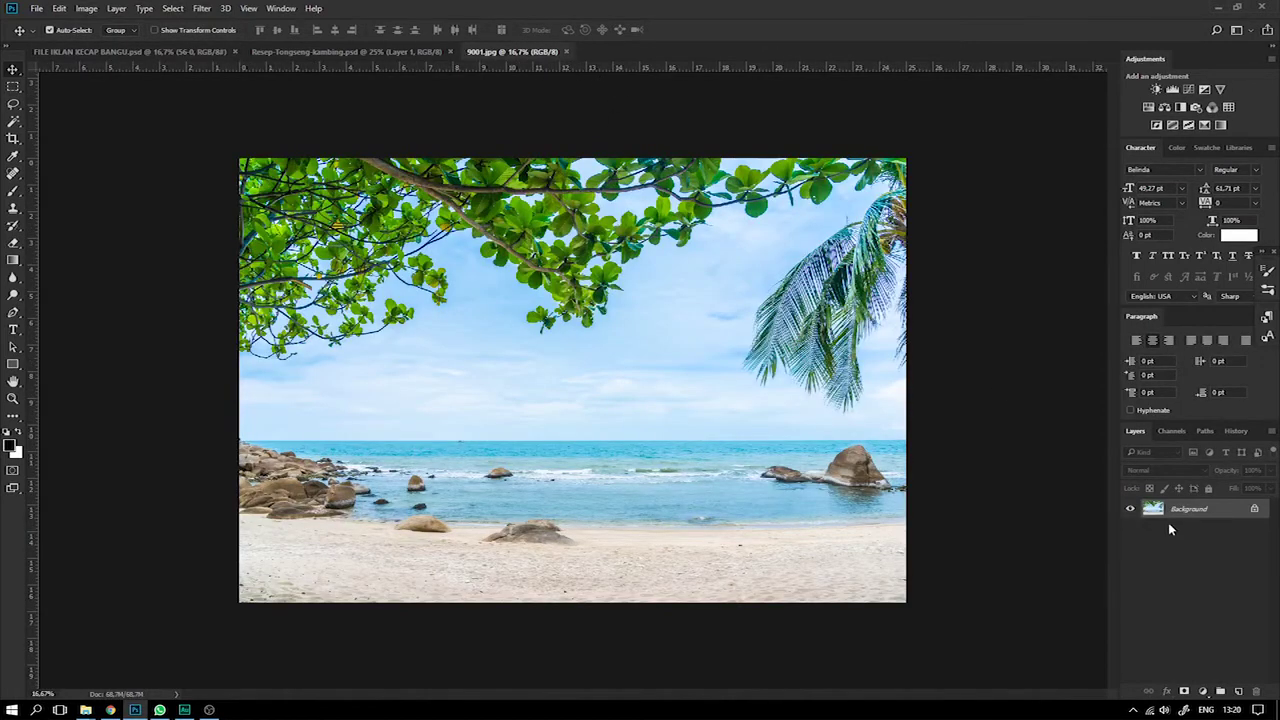
# Crop 9001.jpg to its upper part, keeping only the foliage, palm and sky above the sea.
pyautogui.click(14, 137)
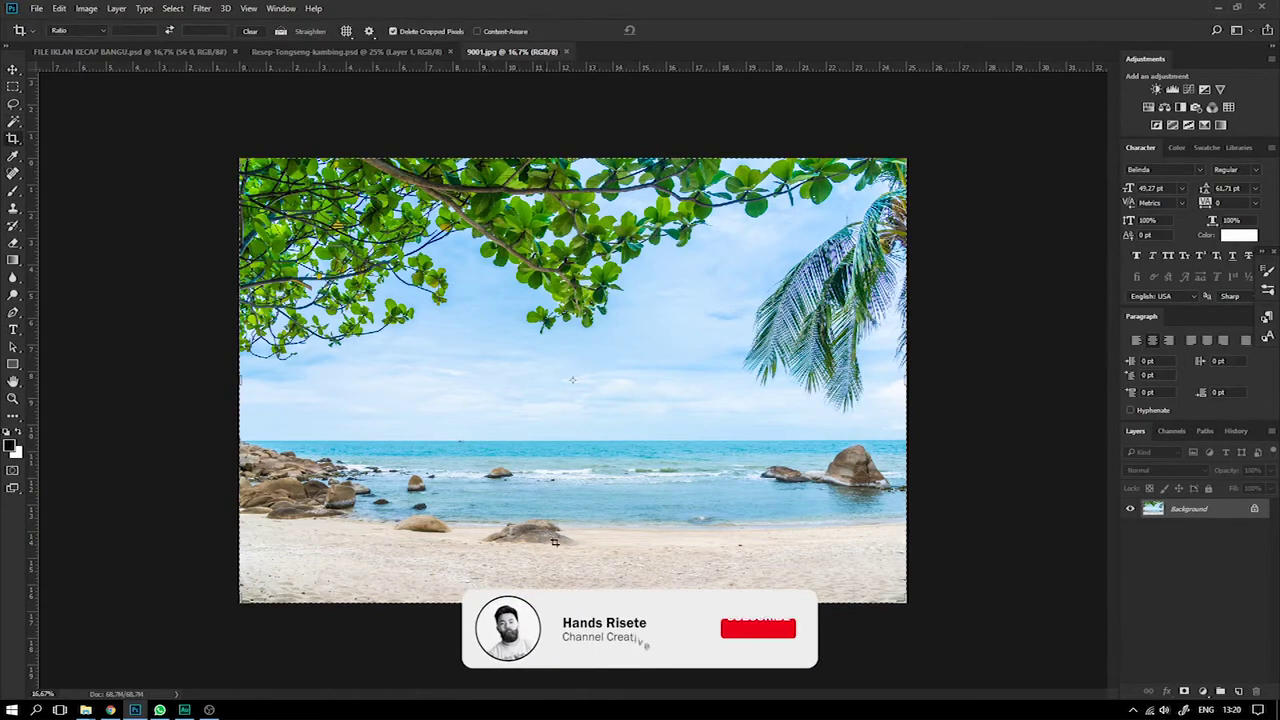
pyautogui.moveTo(572, 602); pyautogui.dragTo(581, 490)
pyautogui.press('Return')
pyautogui.hotkey('ctrl', '0')
pyautogui.click(13, 69)
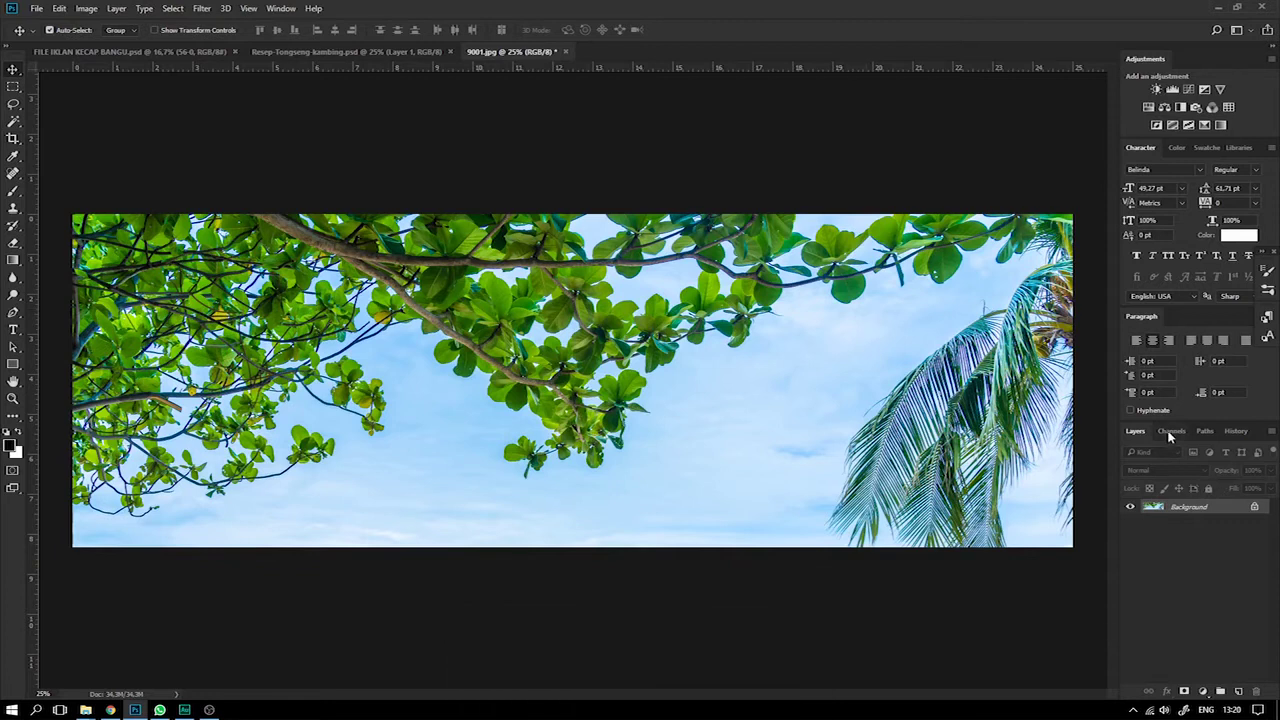
# Compare the Red, Green and Blue channels for the strongest contrast between the leaves and the sky.
pyautogui.click(1170, 431)
pyautogui.click(1170, 497)
pyautogui.click(1170, 484)
pyautogui.click(1168, 497)
pyautogui.click(1170, 482)
pyautogui.click(1172, 467)
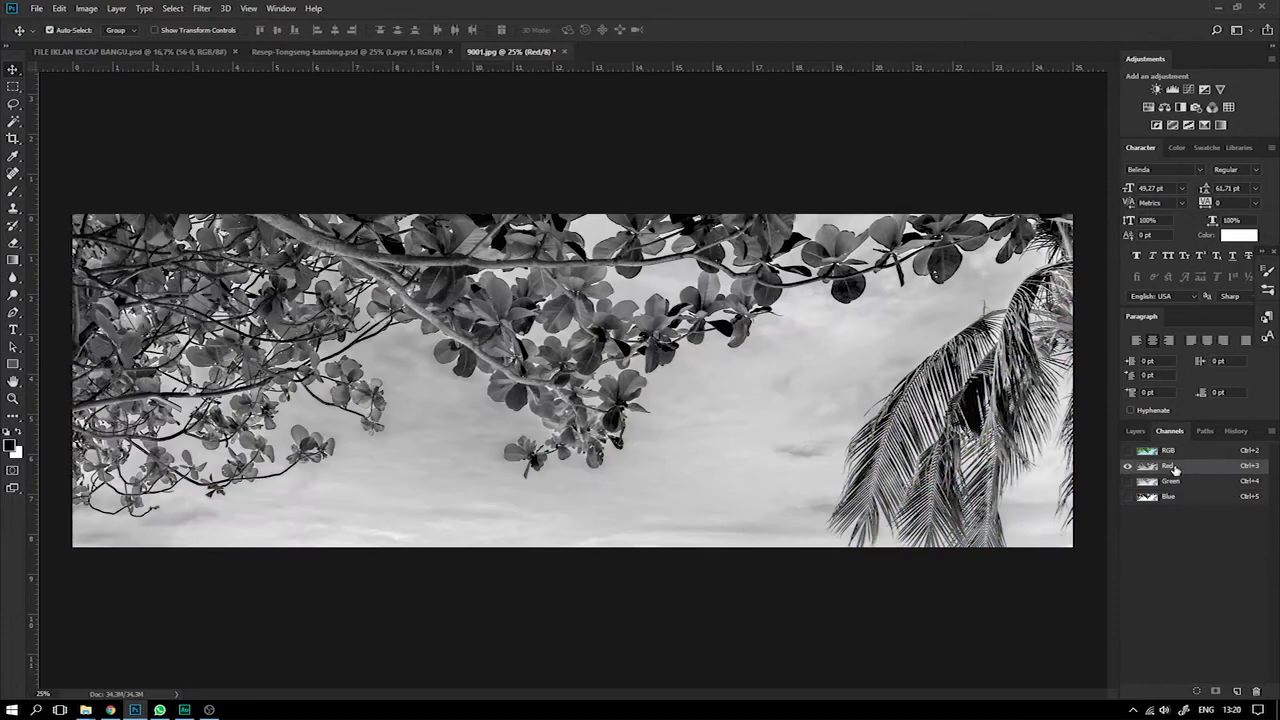
pyautogui.click(1174, 482)
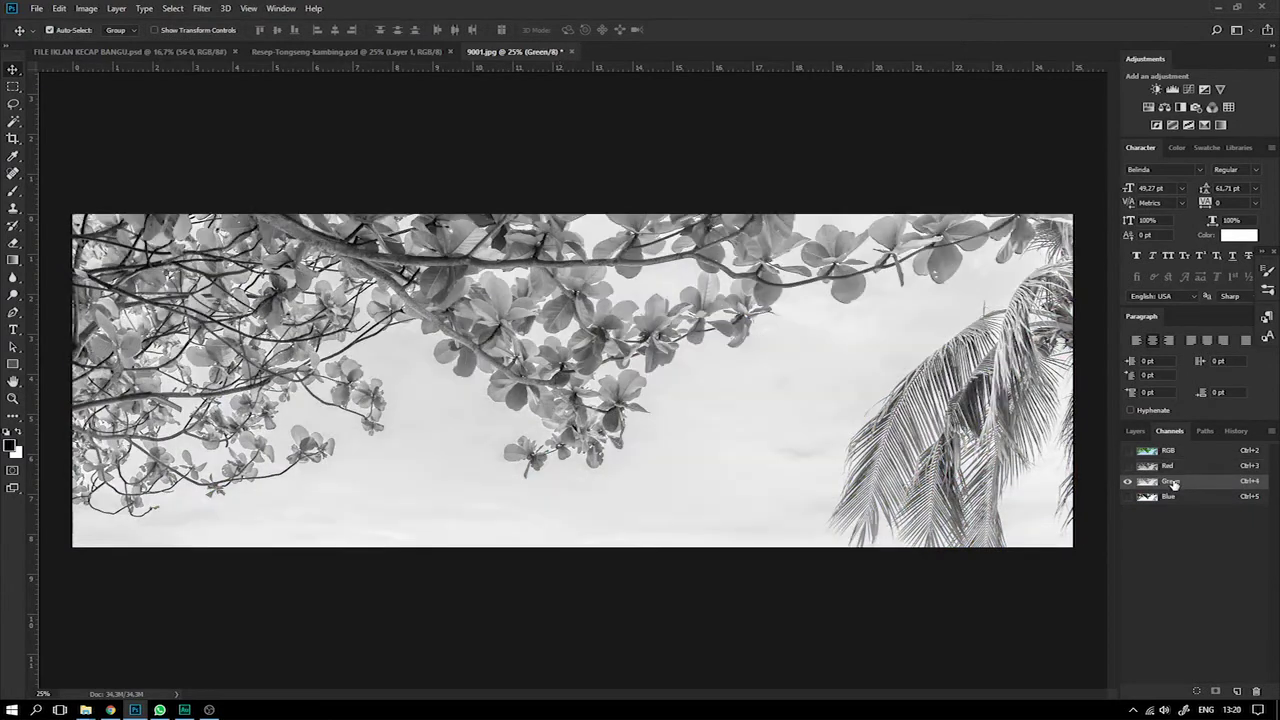
pyautogui.click(1171, 497)
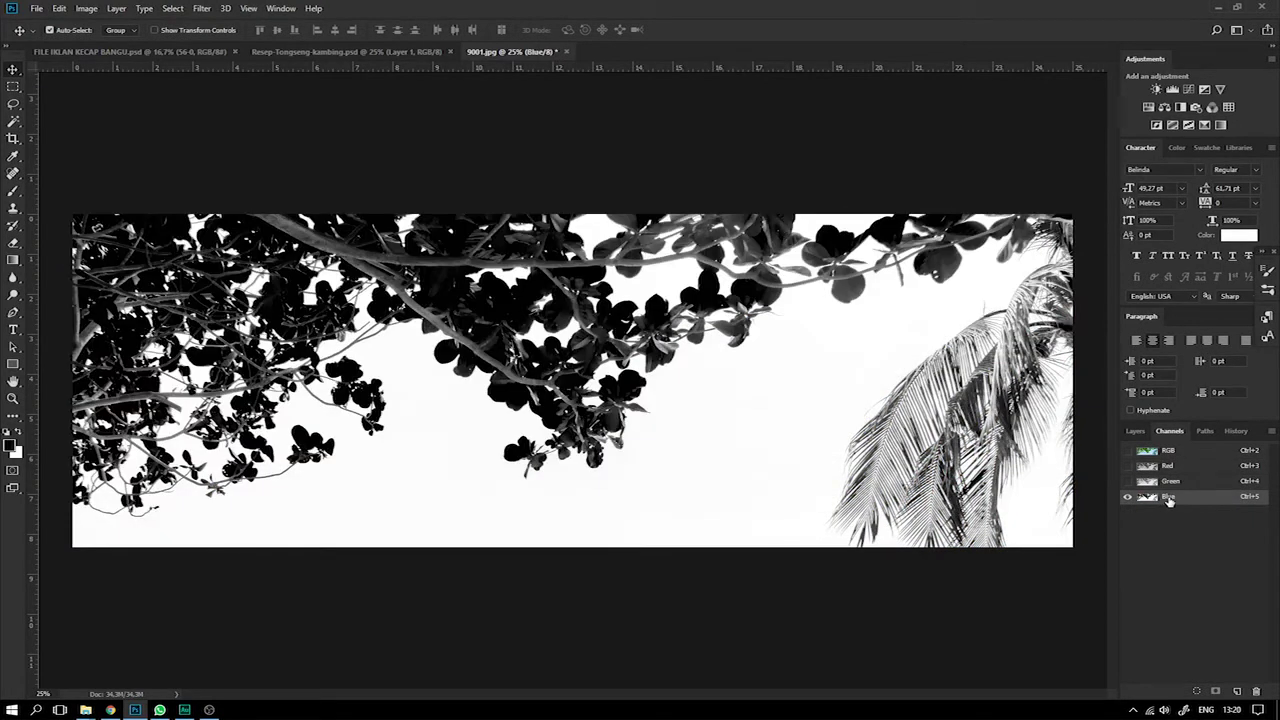
# Duplicate the Blue channel and darken the leaves in the copy with Levels, setting the black input level to 108.
pyautogui.rightClick(1170, 497)
pyautogui.click(1159, 510)
pyautogui.click(753, 218)
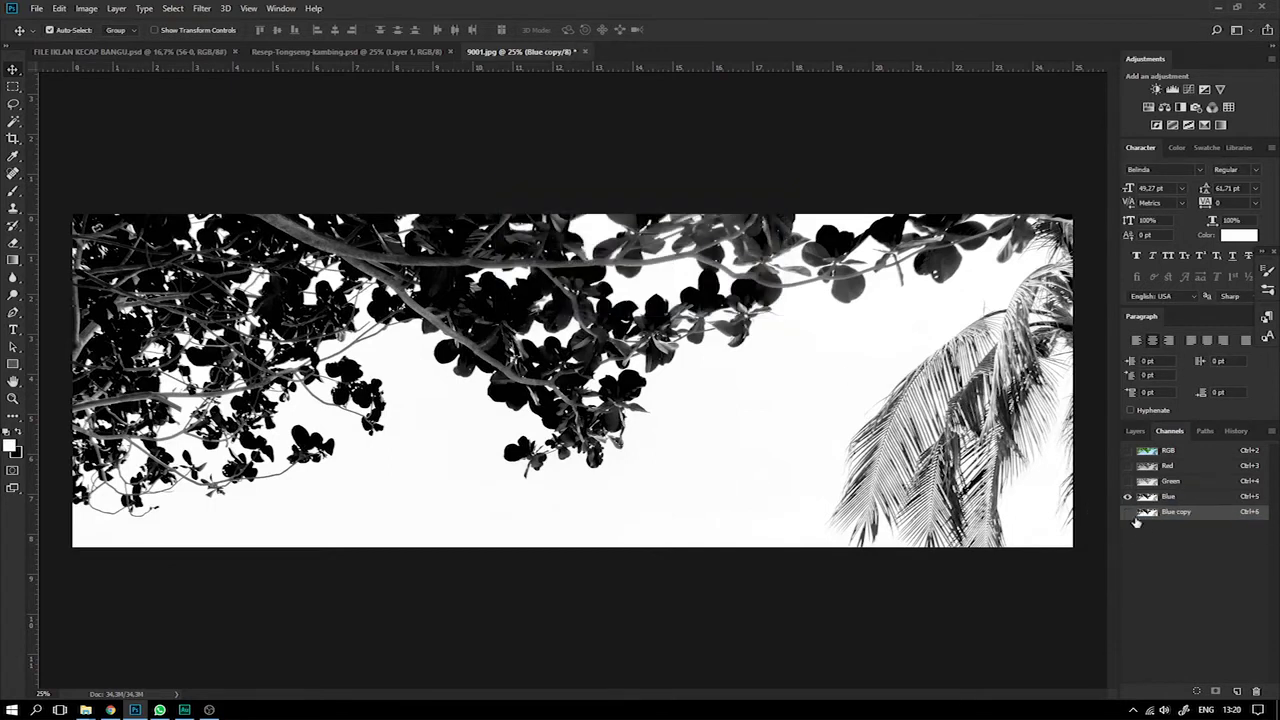
pyautogui.click(1165, 513)
pyautogui.hotkey('ctrl', 'l')
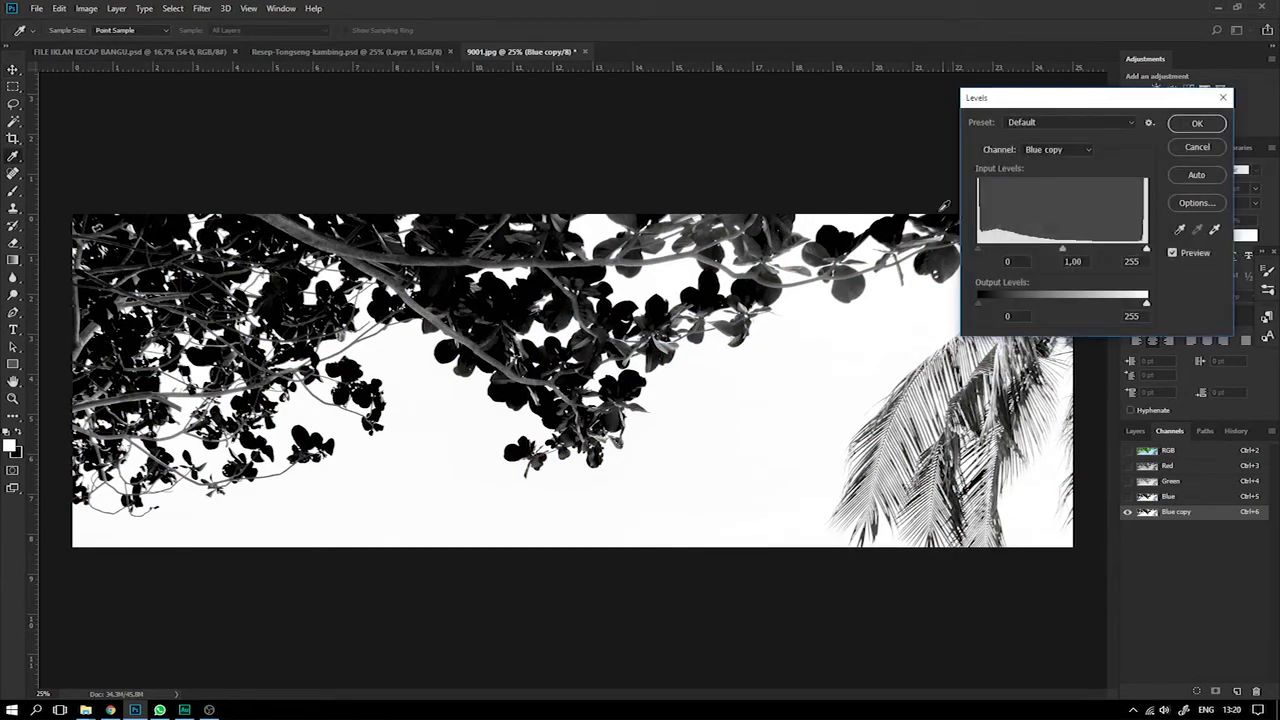
pyautogui.moveTo(978, 249); pyautogui.dragTo(1048, 249)
pyautogui.click(1192, 126)
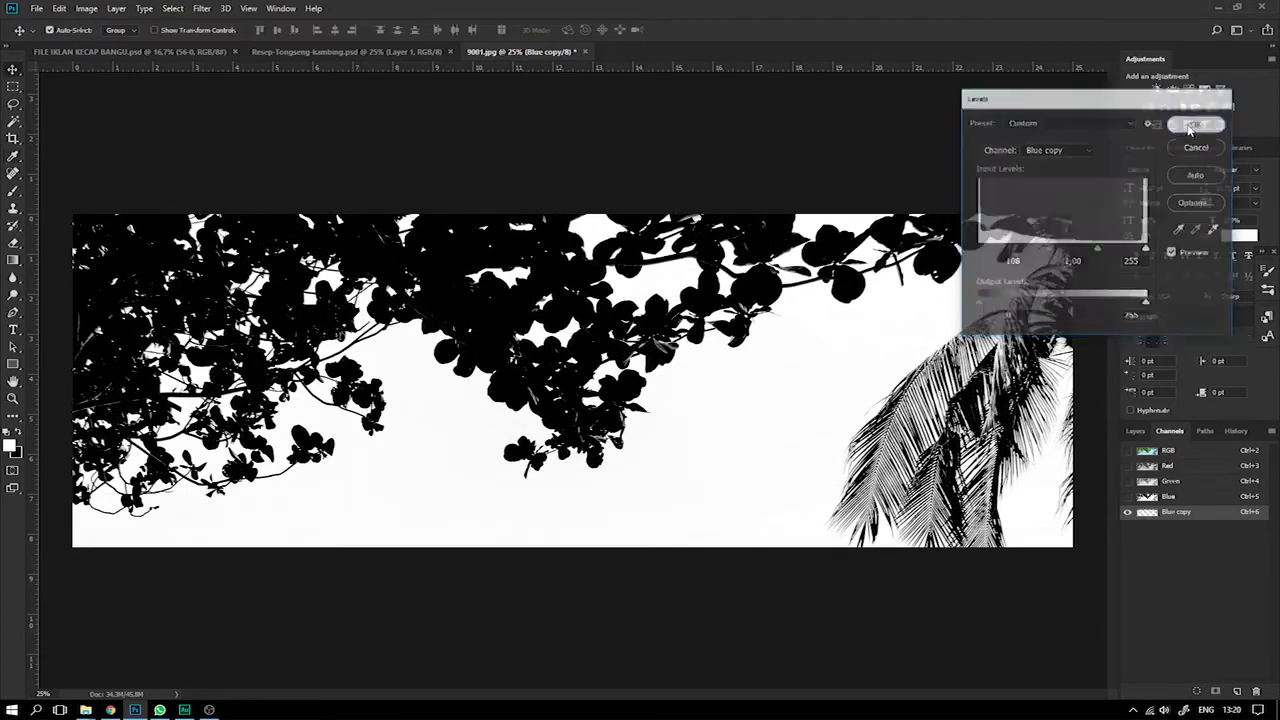
# Select the white sky areas of the Blue copy channel with the Magic Wand and return to the full-colour layer.
pyautogui.hotkey('shift', 'w')
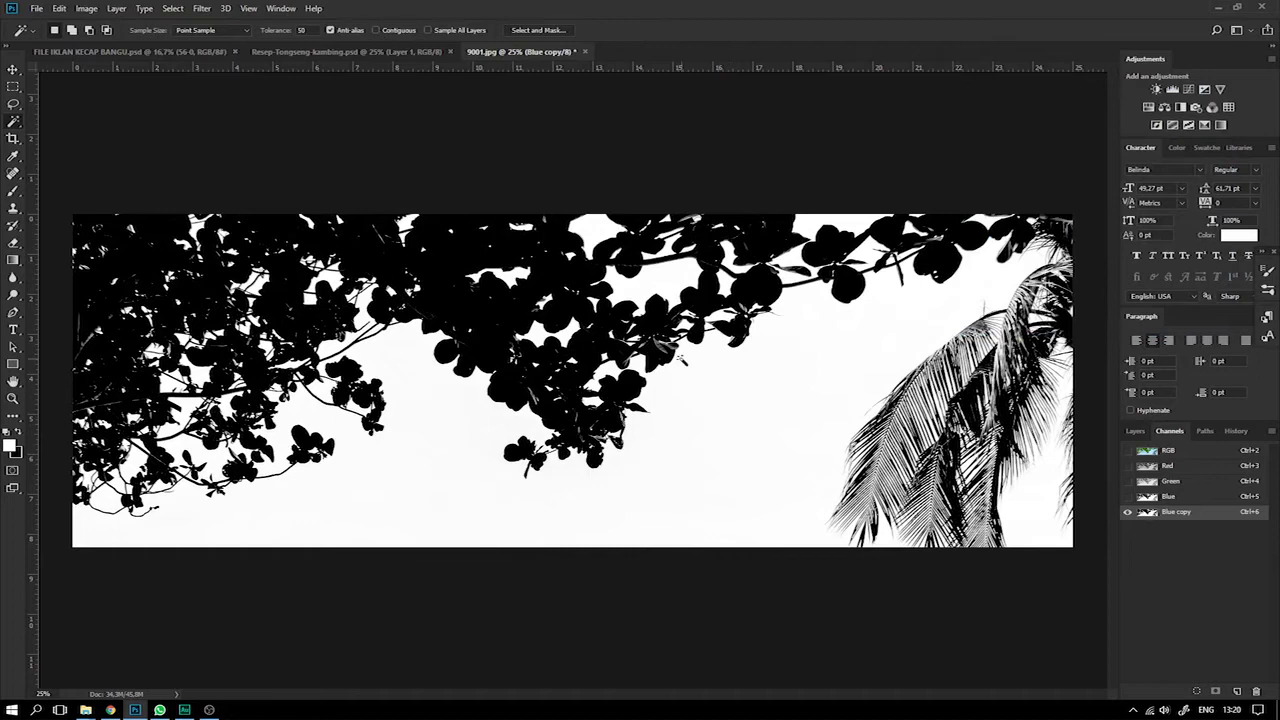
pyautogui.click(741, 399)
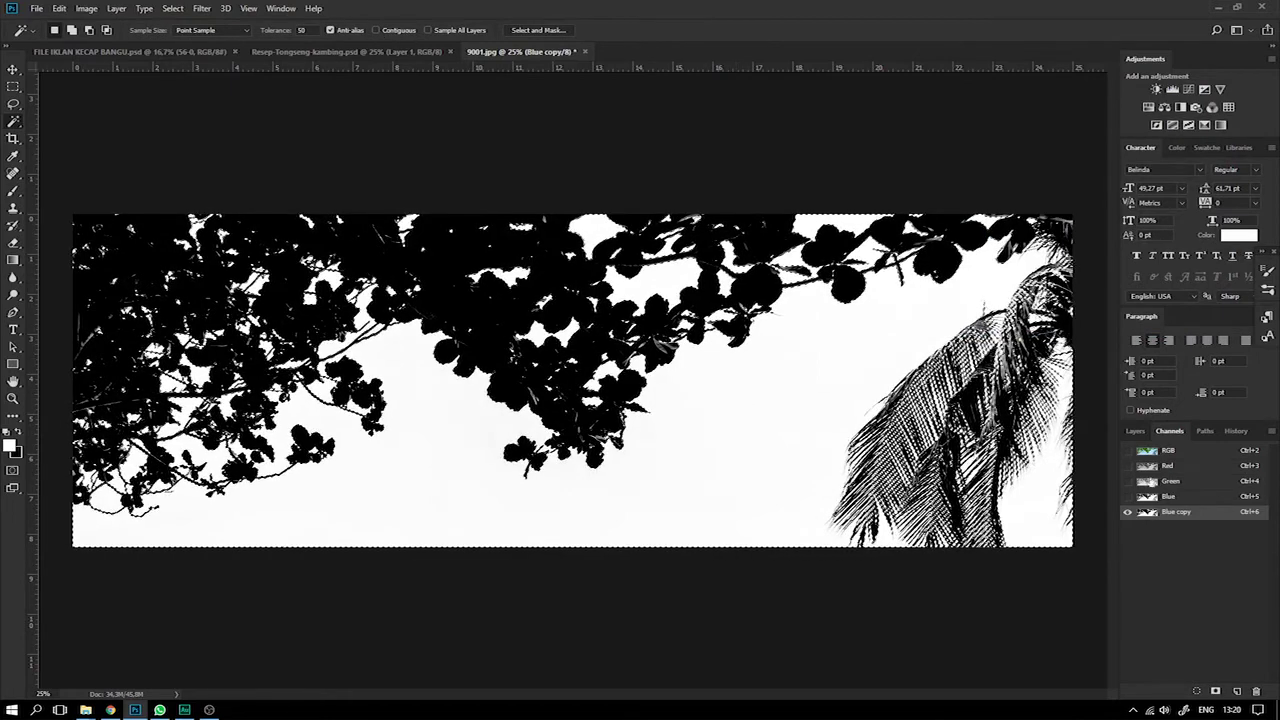
pyautogui.click(1160, 451)
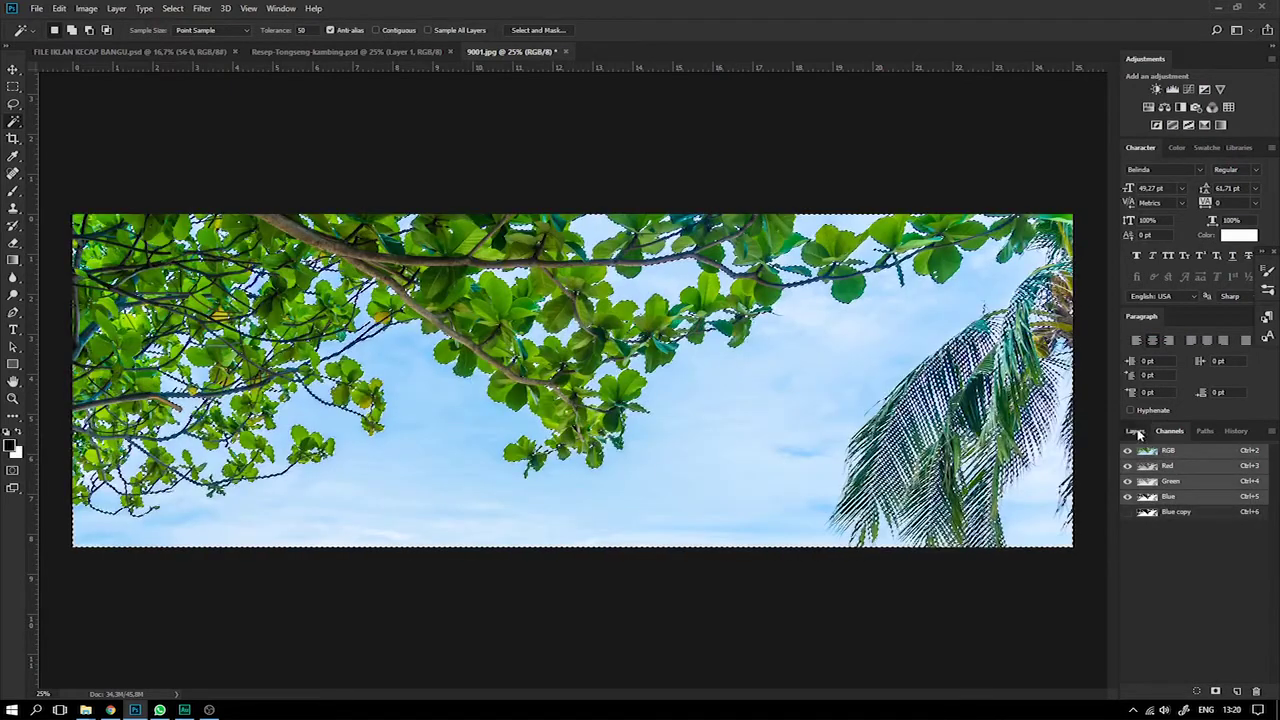
pyautogui.click(1136, 431)
# Convert the Background into Layer 0, then delete the selected sky from it and clear the selection.
pyautogui.doubleClick(1183, 507)
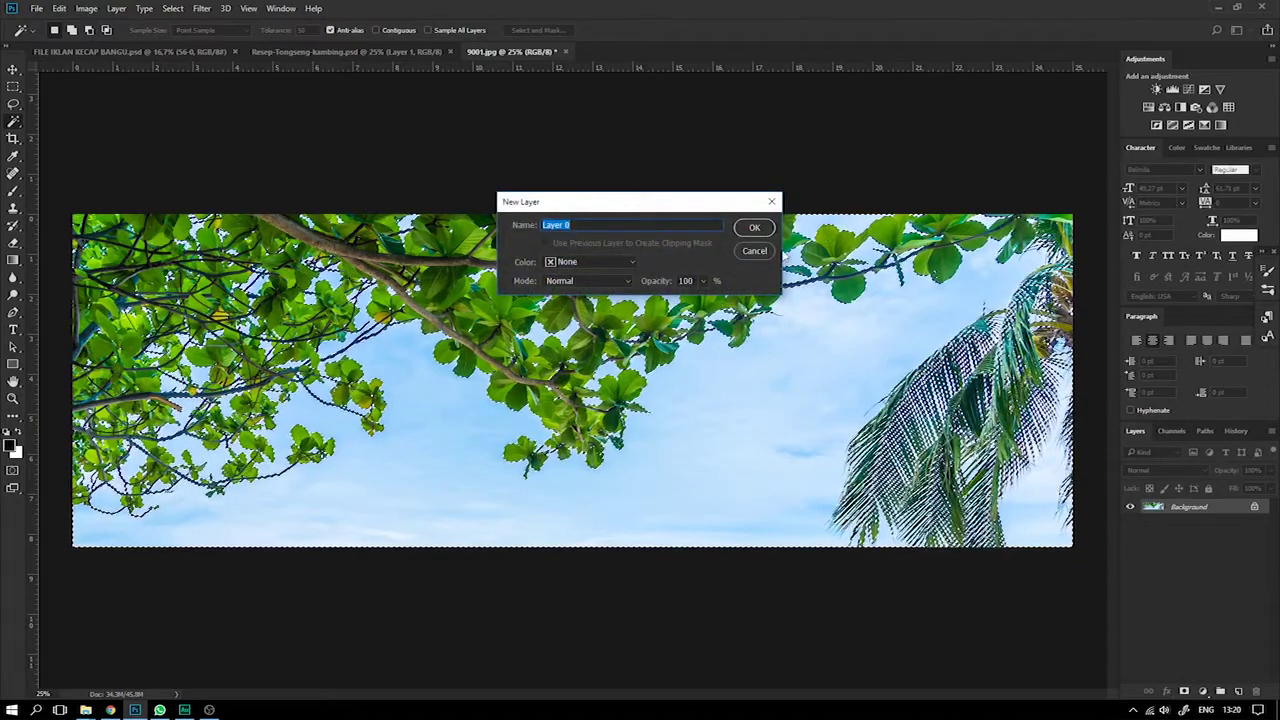
pyautogui.click(754, 228)
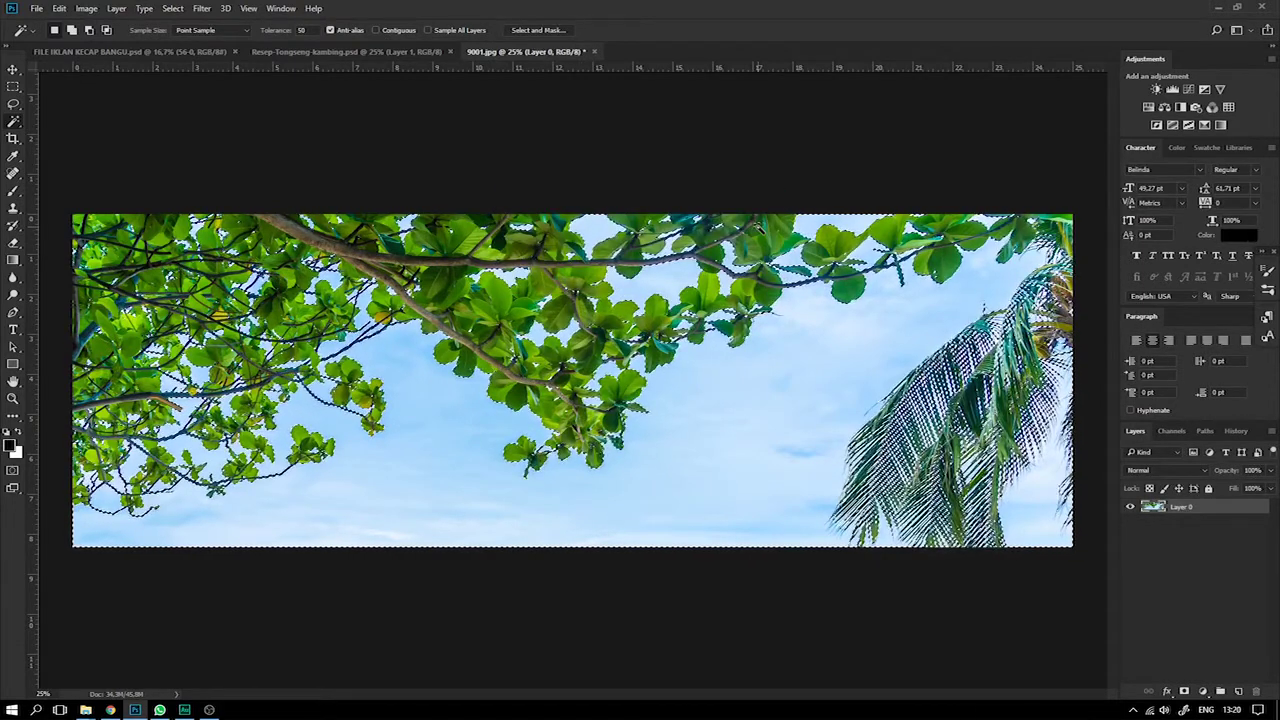
pyautogui.press('Delete')
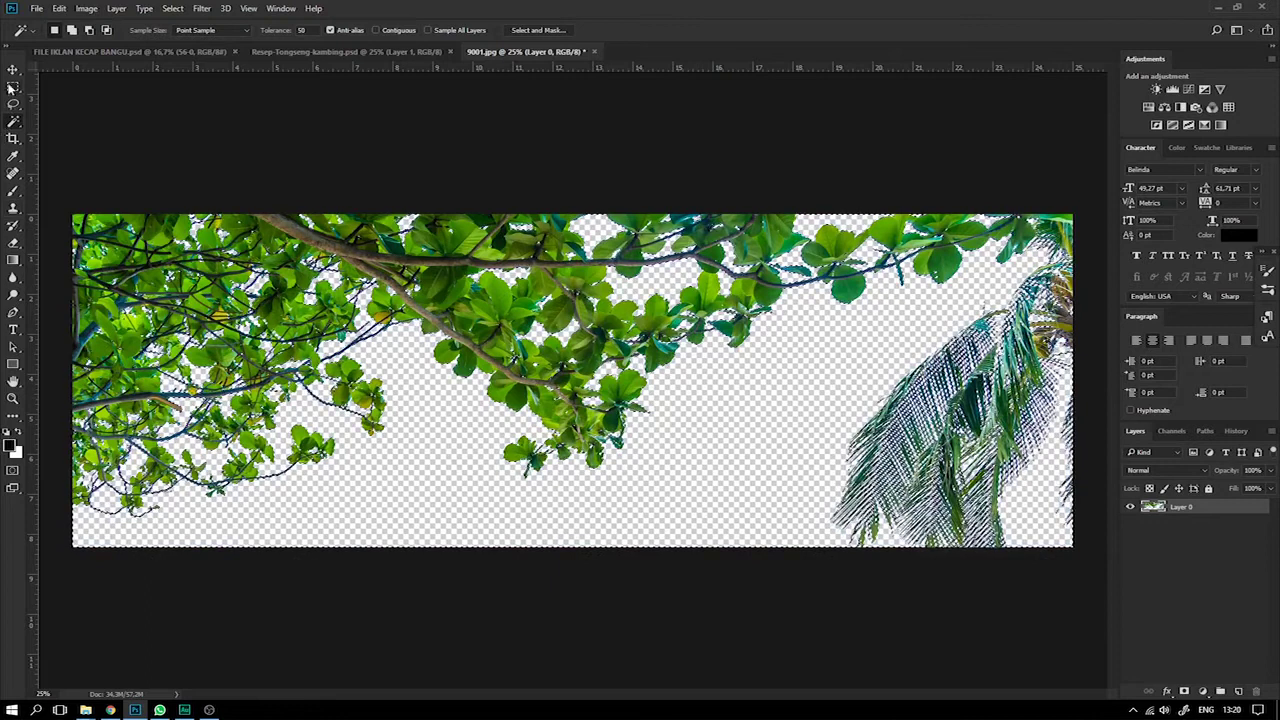
pyautogui.press('v')
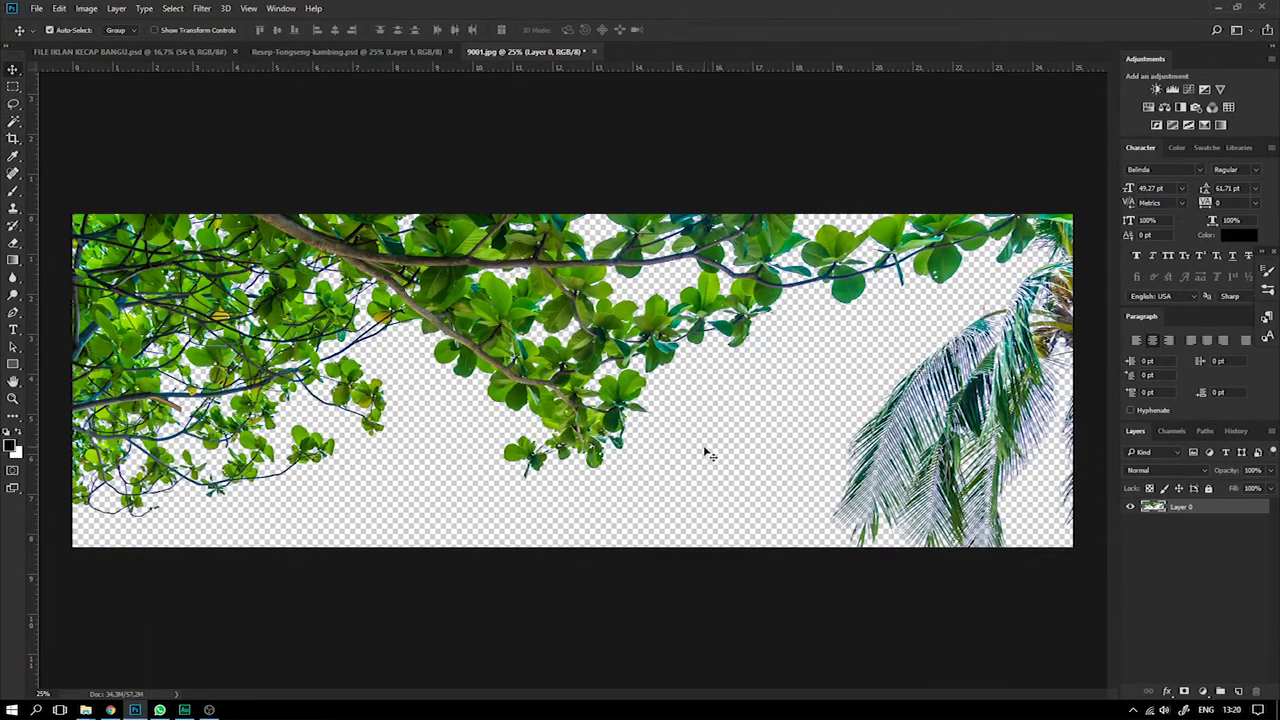
# Erase the palm tree from Layer 0 with an Eraser enlarged to about 400 px, keeping the leafy branches.
pyautogui.press('e')
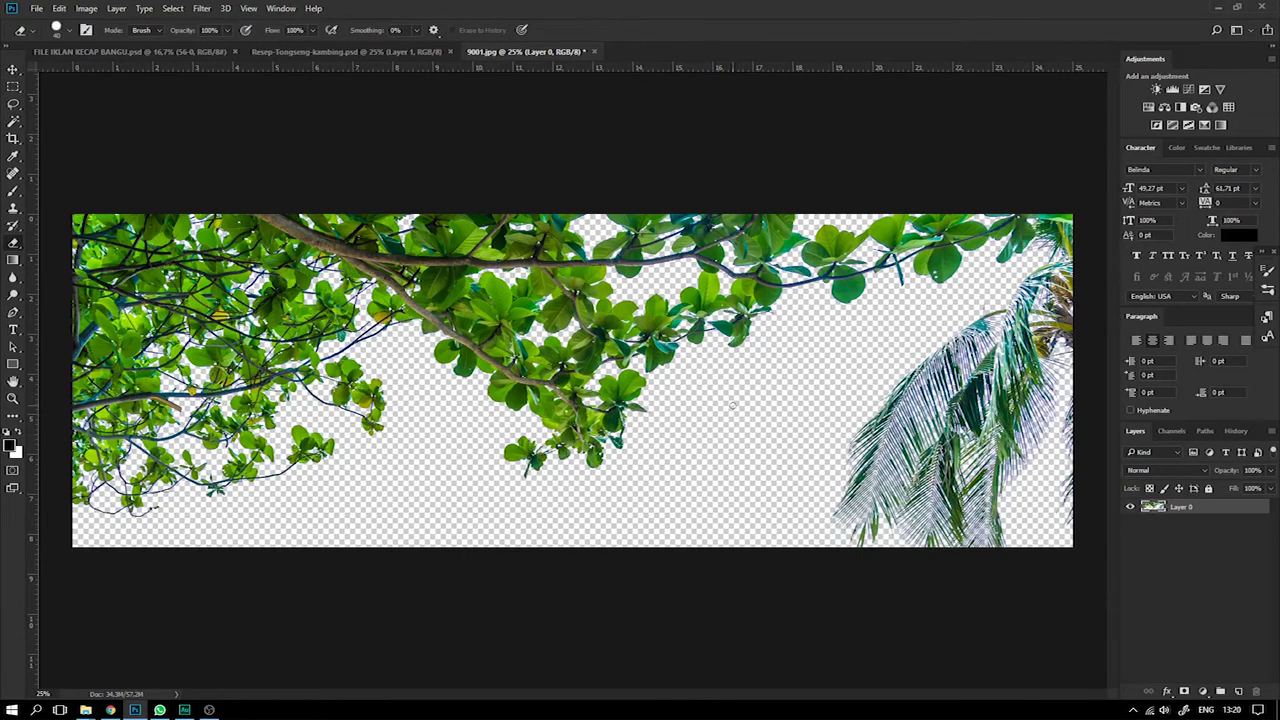
pyautogui.press(']')
pyautogui.press(']')
pyautogui.press(']')
pyautogui.press(']')
pyautogui.moveTo(868, 400)
pyautogui.mouseDown()
pyautogui.moveTo(960, 489)
pyautogui.moveTo(1000, 383)
pyautogui.moveTo(980, 329)
pyautogui.moveTo(1080, 290)
pyautogui.moveTo(1080, 223)
pyautogui.moveTo(1069, 214)
pyautogui.moveTo(1080, 320)
pyautogui.moveTo(1017, 586)
pyautogui.moveTo(1025, 545)
pyautogui.mouseUp()
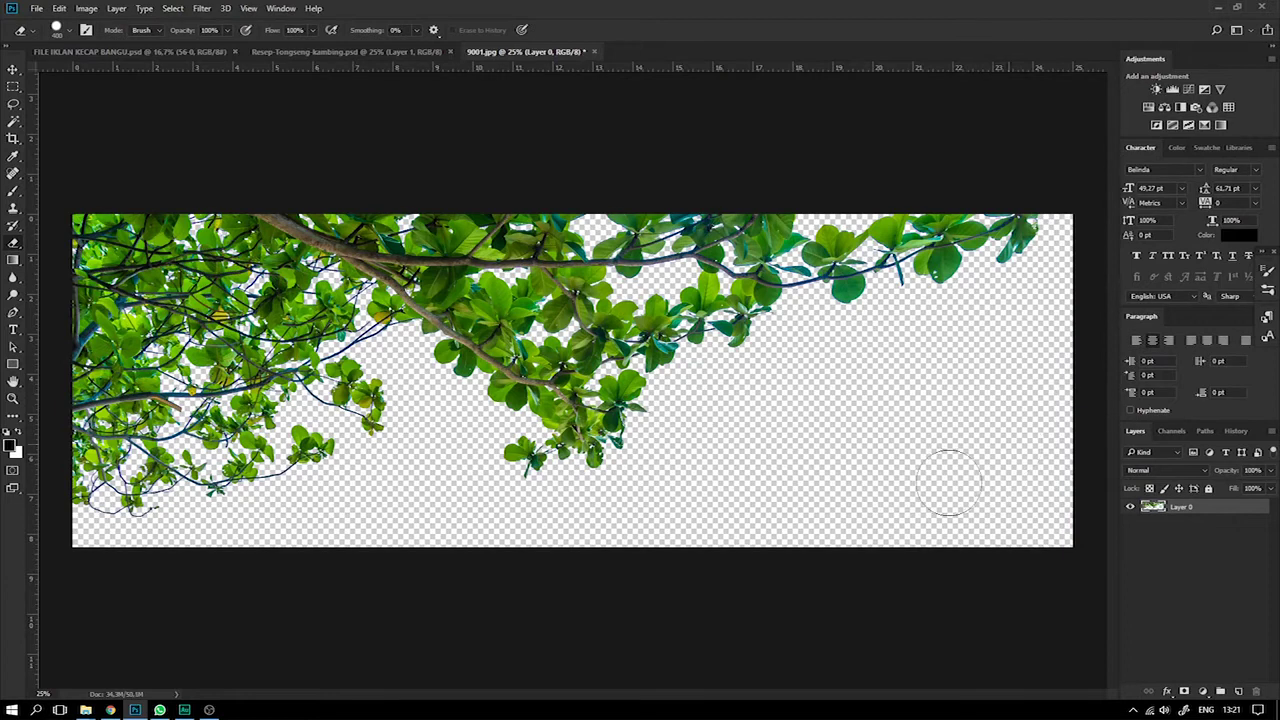
pyautogui.click(13, 71)
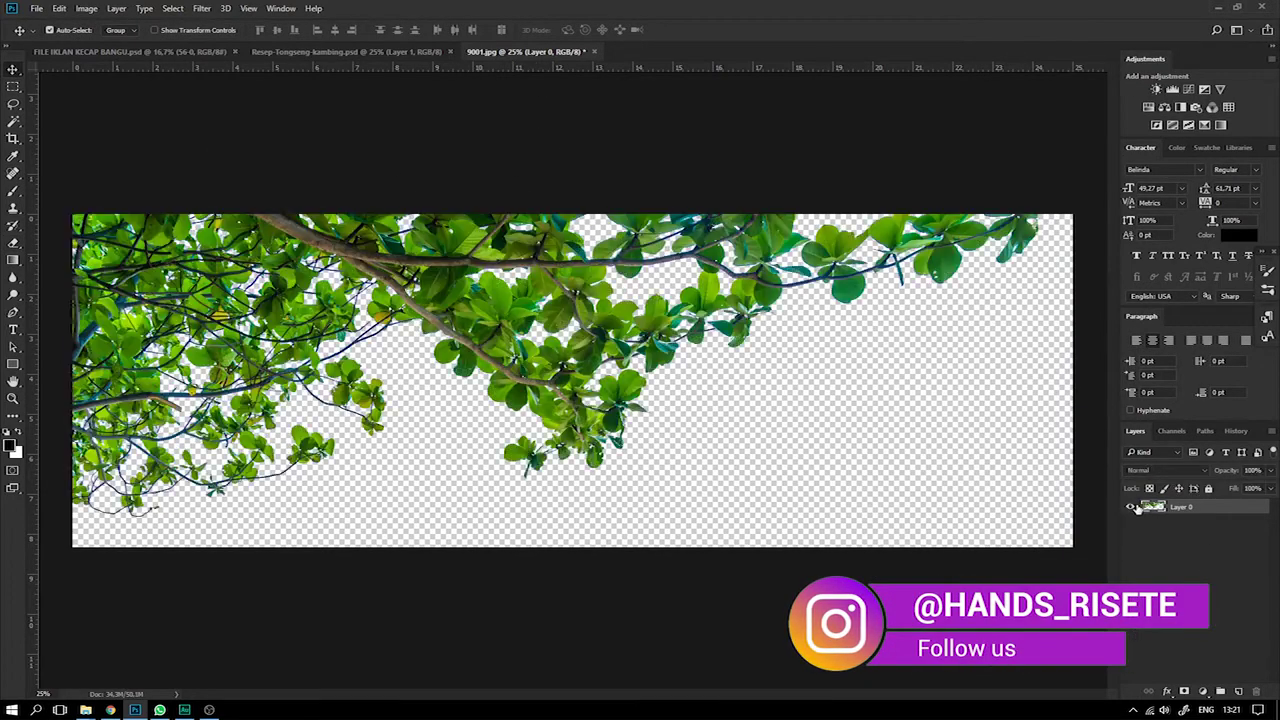
# Copy the cut-out foliage from 9001.jpg into the advertisement as a layer directly above the 56-0 landscape.
pyautogui.moveTo(480, 51); pyautogui.dragTo(890, 225)
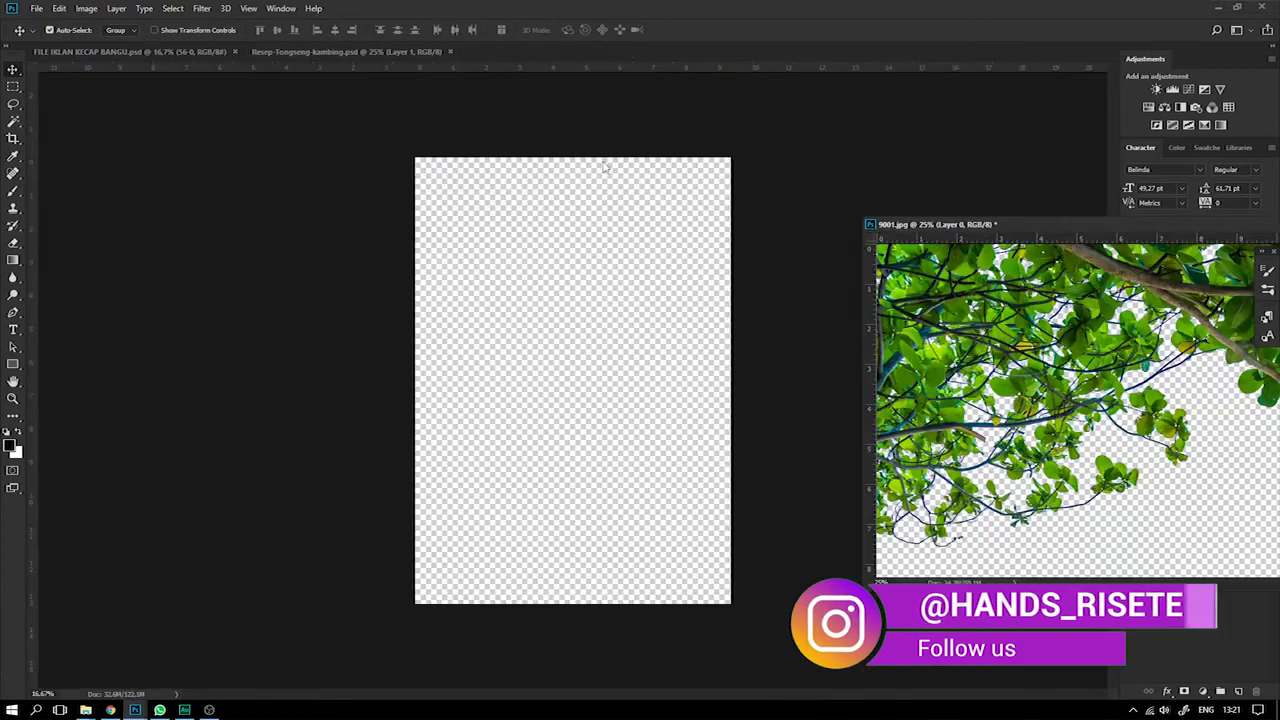
pyautogui.moveTo(1085, 395); pyautogui.dragTo(578, 250)
pyautogui.moveTo(960, 224); pyautogui.dragTo(843, 58)
pyautogui.click(218, 51)
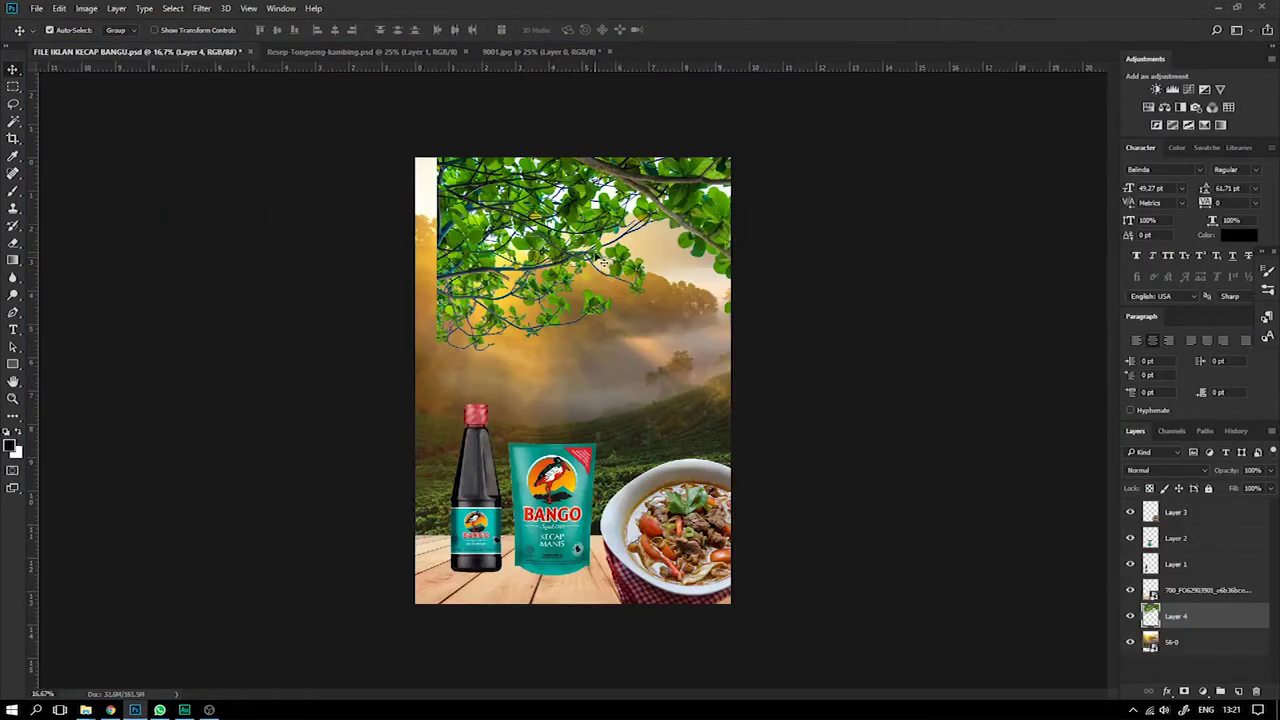
# Transform the foliage on Layer 4 so it hangs from the page's top edge across its full width.
pyautogui.hotkey('ctrl', 't')
pyautogui.moveTo(632, 172); pyautogui.dragTo(549, 160)
pyautogui.press('Return')
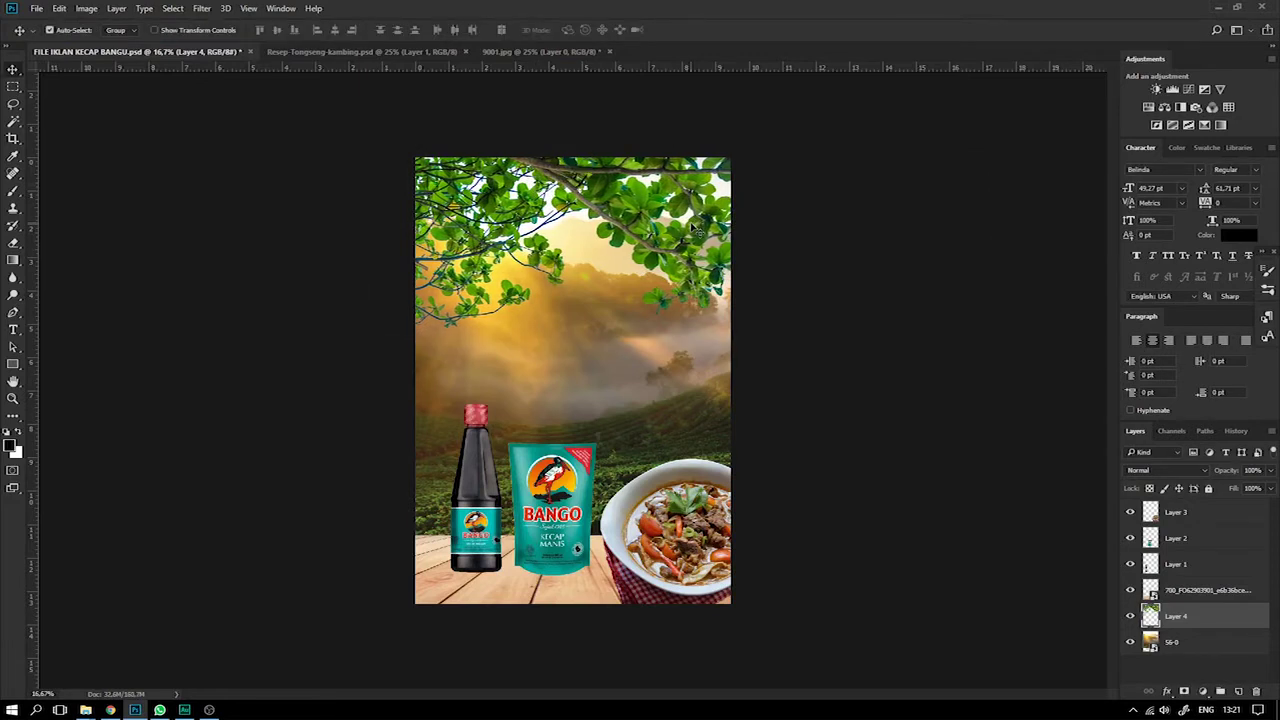
pyautogui.hotkey('ctrl', '+')
pyautogui.scroll(2, 678, 222)
pyautogui.scroll(-3, 678, 222)
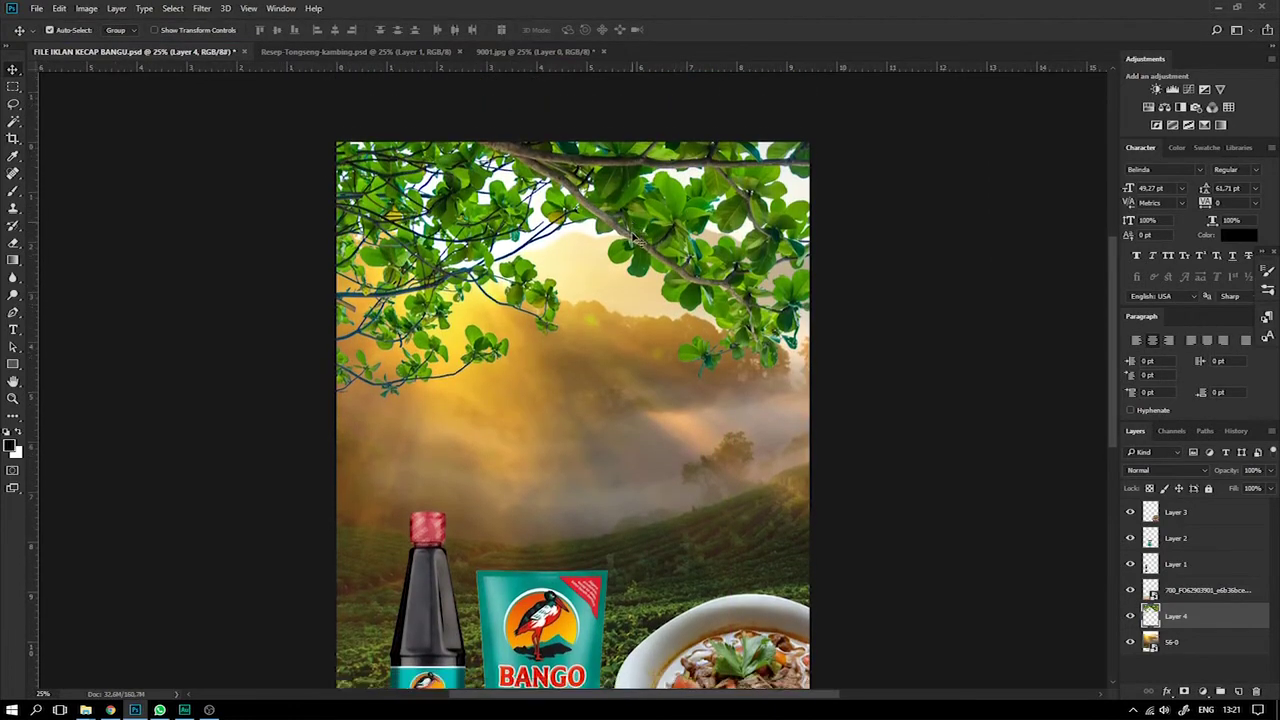
pyautogui.hotkey('ctrl', '-')
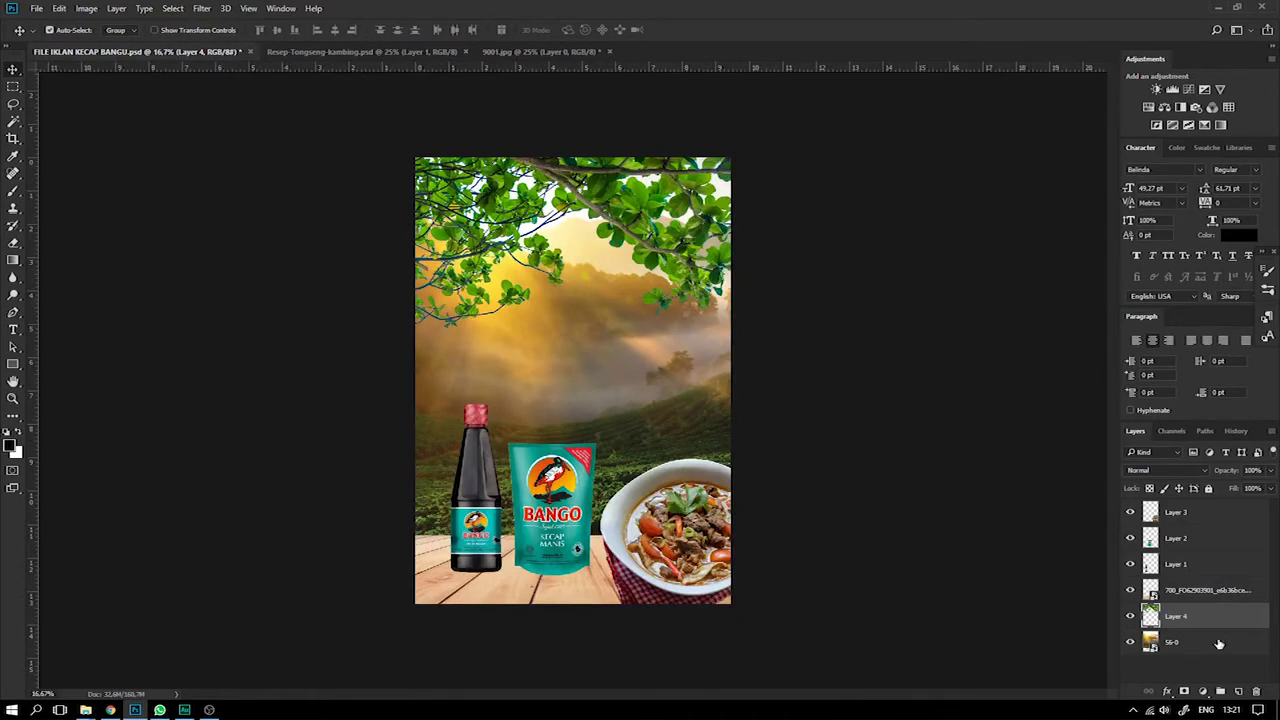
# Add a Hue/Saturation adjustment layer above Layer 4 and clip it to the foliage.
pyautogui.click(1166, 691)
pyautogui.click(1183, 691)
pyautogui.click(1183, 691)
pyautogui.click(1093, 531)
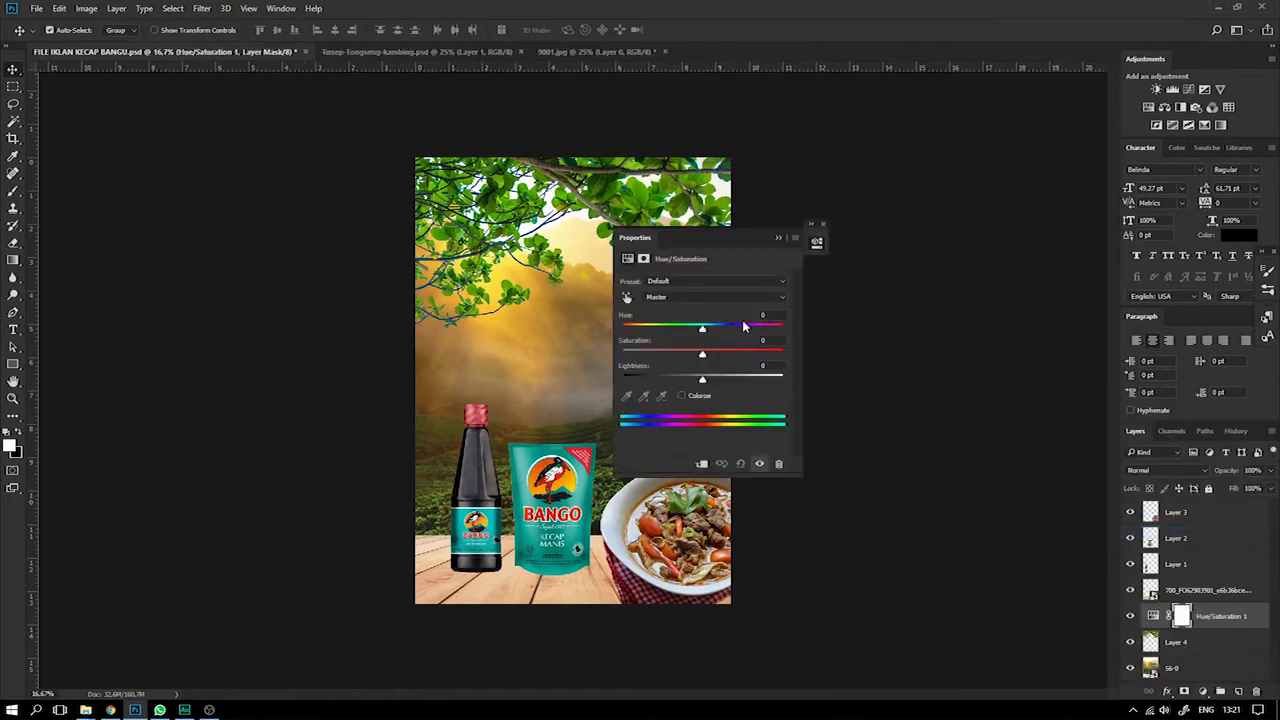
pyautogui.click(702, 464)
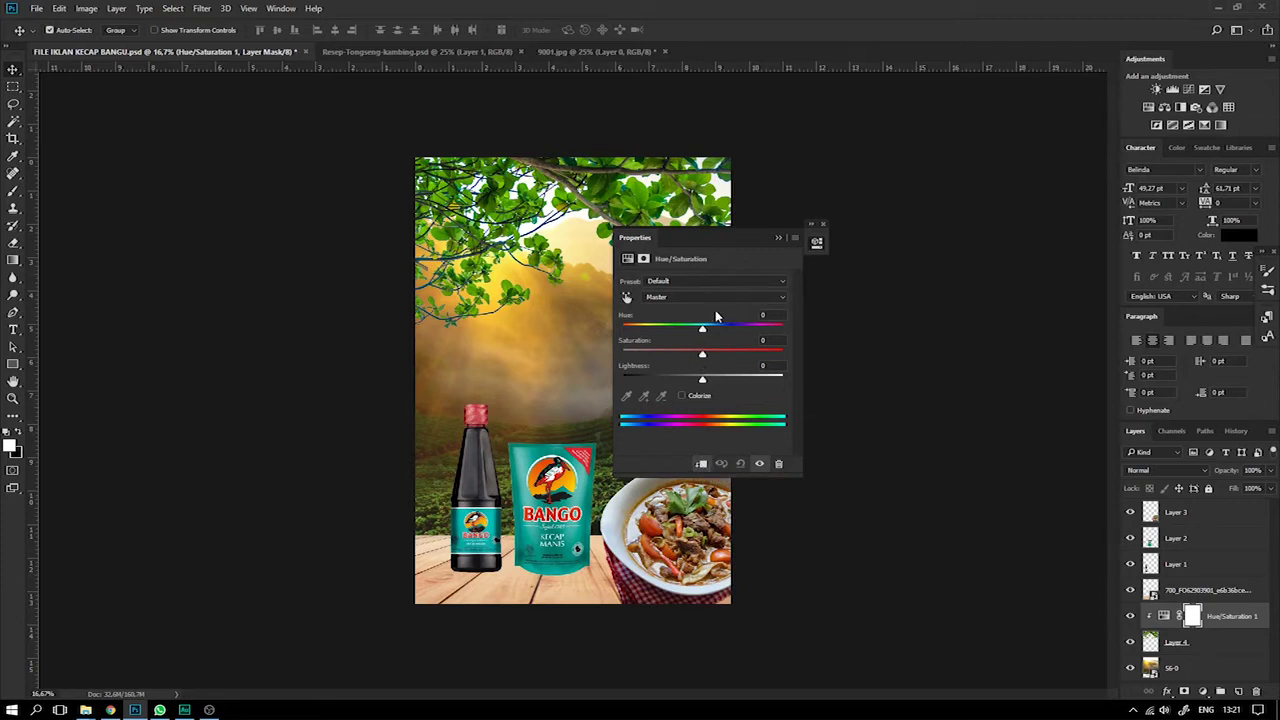
# Set the foliage adjustment's Master hue to -12 and its Blues saturation to -100, and save the document.
pyautogui.moveTo(669, 237); pyautogui.dragTo(963, 192)
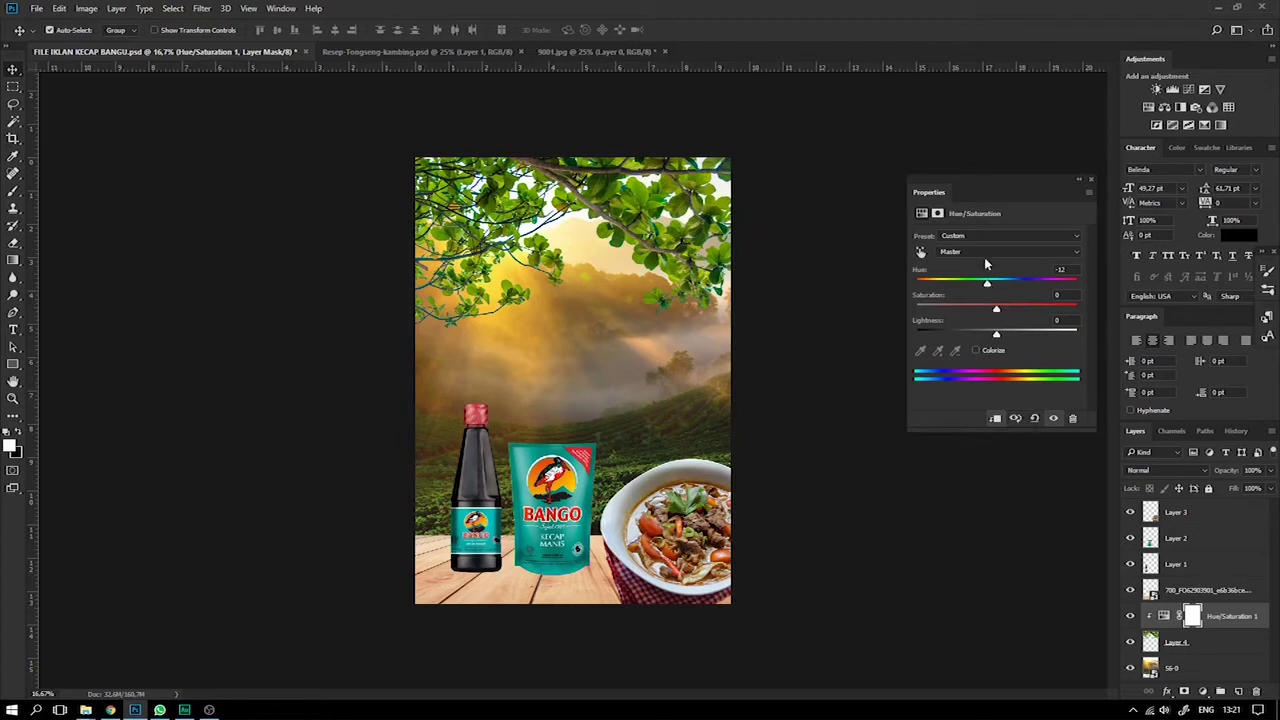
pyautogui.click(988, 253)
pyautogui.click(979, 310)
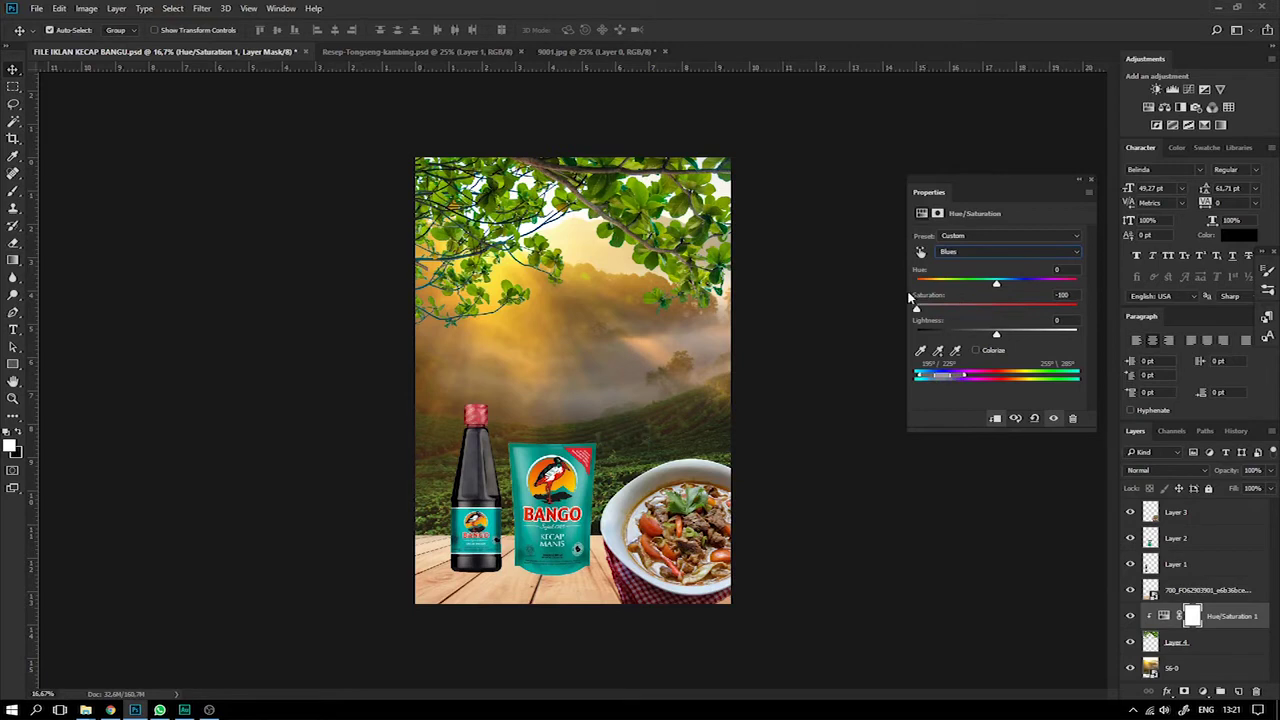
pyautogui.click(1091, 182)
pyautogui.hotkey('ctrl', 's')
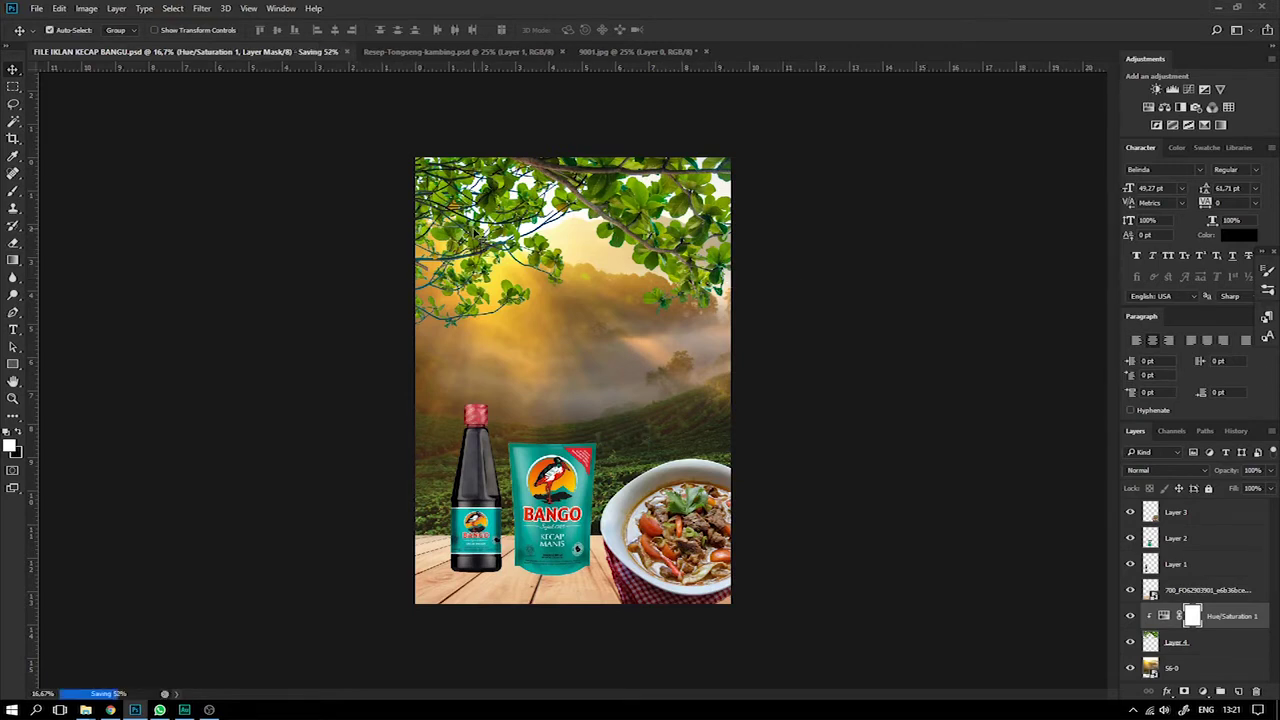
pyautogui.hotkey('ctrl', '-')
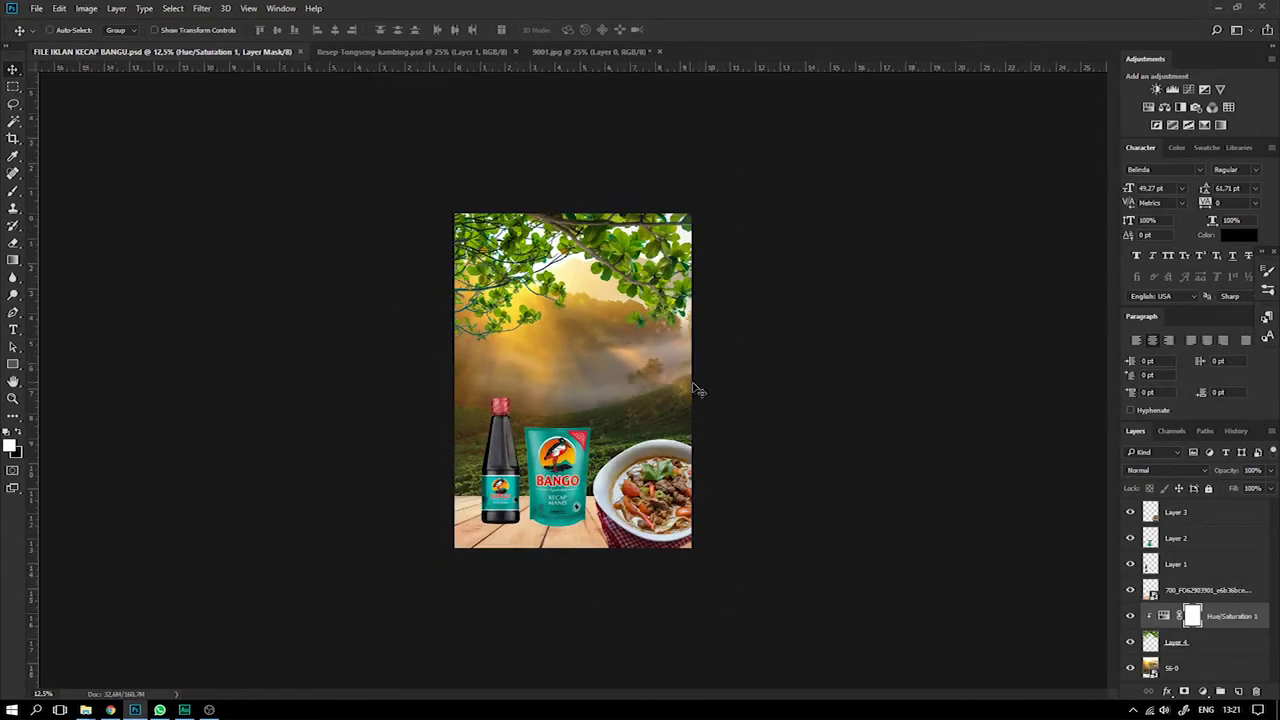
pyautogui.hotkey('ctrl', '+')
pyautogui.hotkey('ctrl', '+')
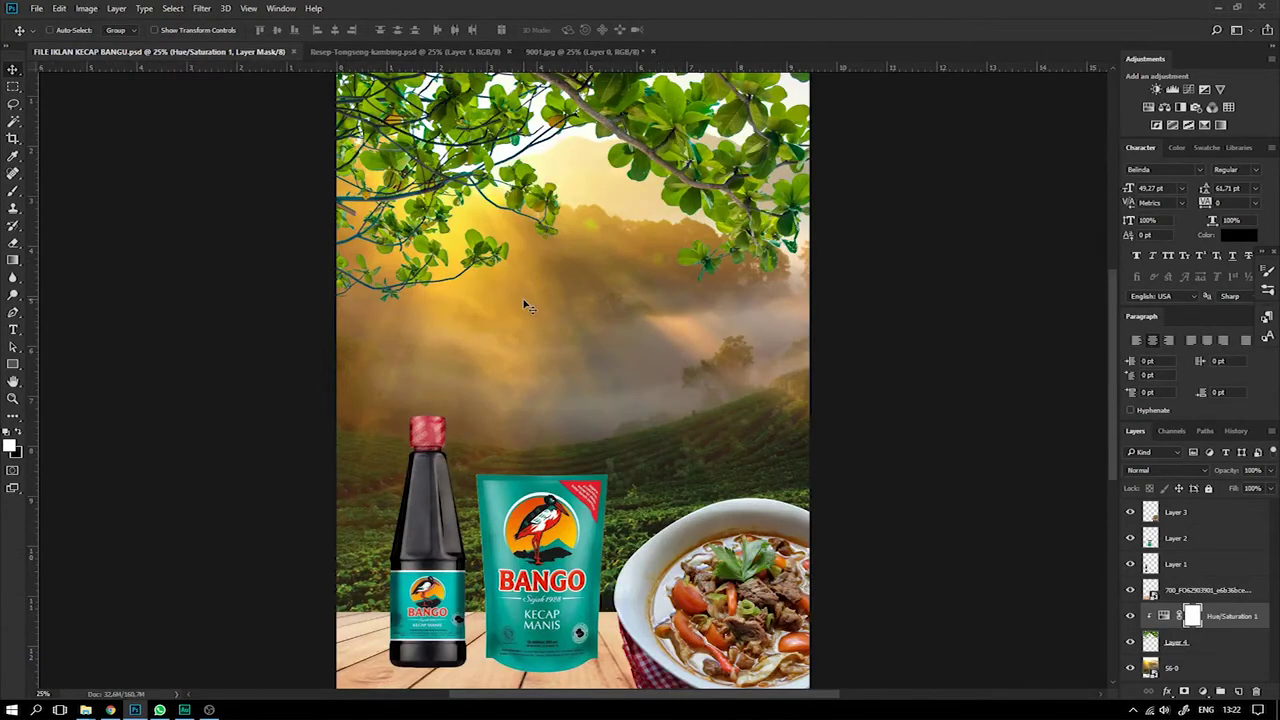
# Switch to the 52. IKLAN KECAP BANGAU folder in File Explorer and check the running recording in Adobe Audition.
pyautogui.click(86, 709)
pyautogui.click(70, 650)
pyautogui.rightClick(463, 409)
pyautogui.click(545, 462)
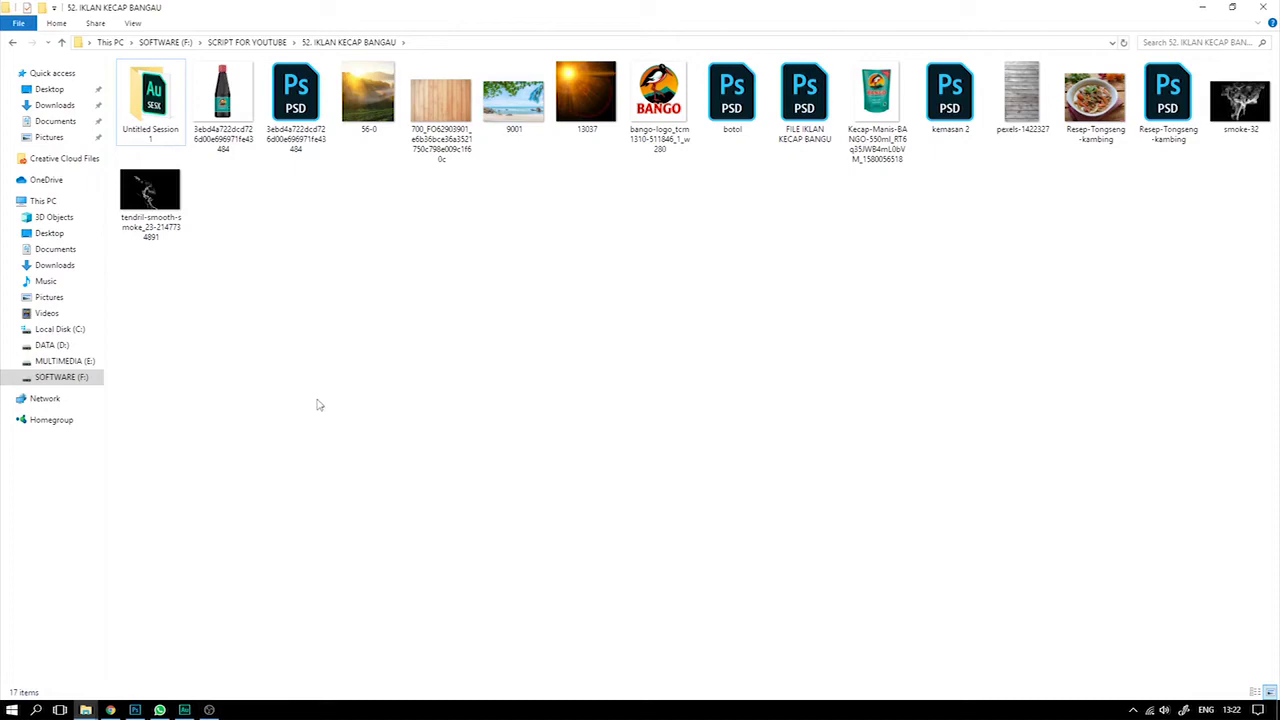
pyautogui.click(184, 710)
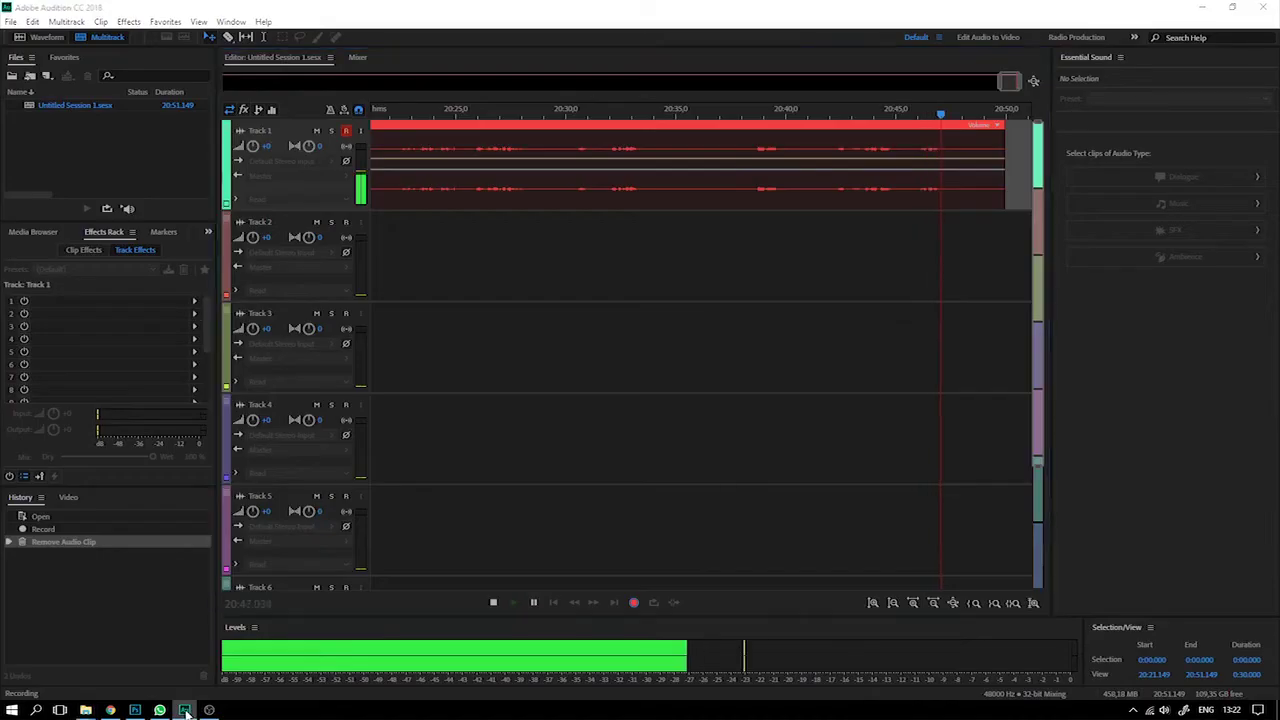
pyautogui.click(184, 710)
# Place the 13037 sun flare image from the folder into the advertisement and enlarge it to about 137% over the upper canvas.
pyautogui.moveTo(586, 95); pyautogui.dragTo(516, 211)
pyautogui.hotkey('ctrl', '-')
pyautogui.moveTo(648, 396); pyautogui.dragTo(741, 479)
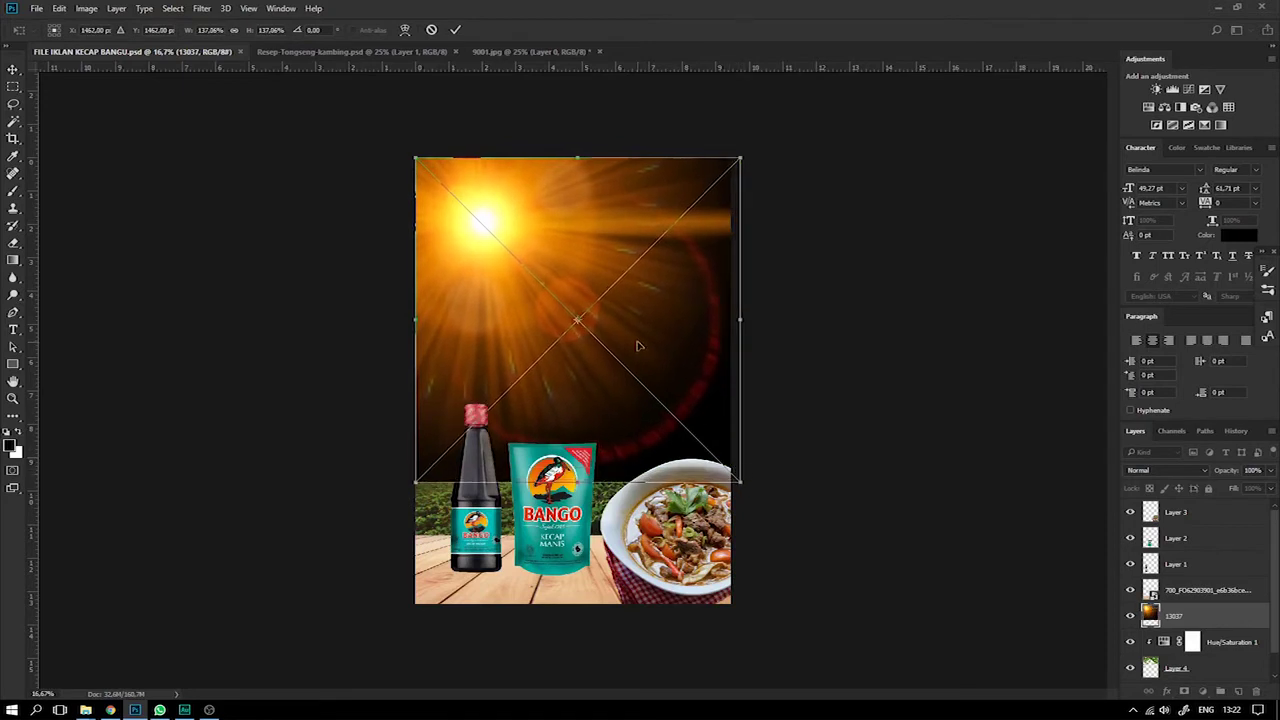
pyautogui.press('Return')
# Move the 13037 layer to the top of the layer stack and set its blend mode to Screen.
pyautogui.moveTo(1197, 620); pyautogui.dragTo(1198, 506)
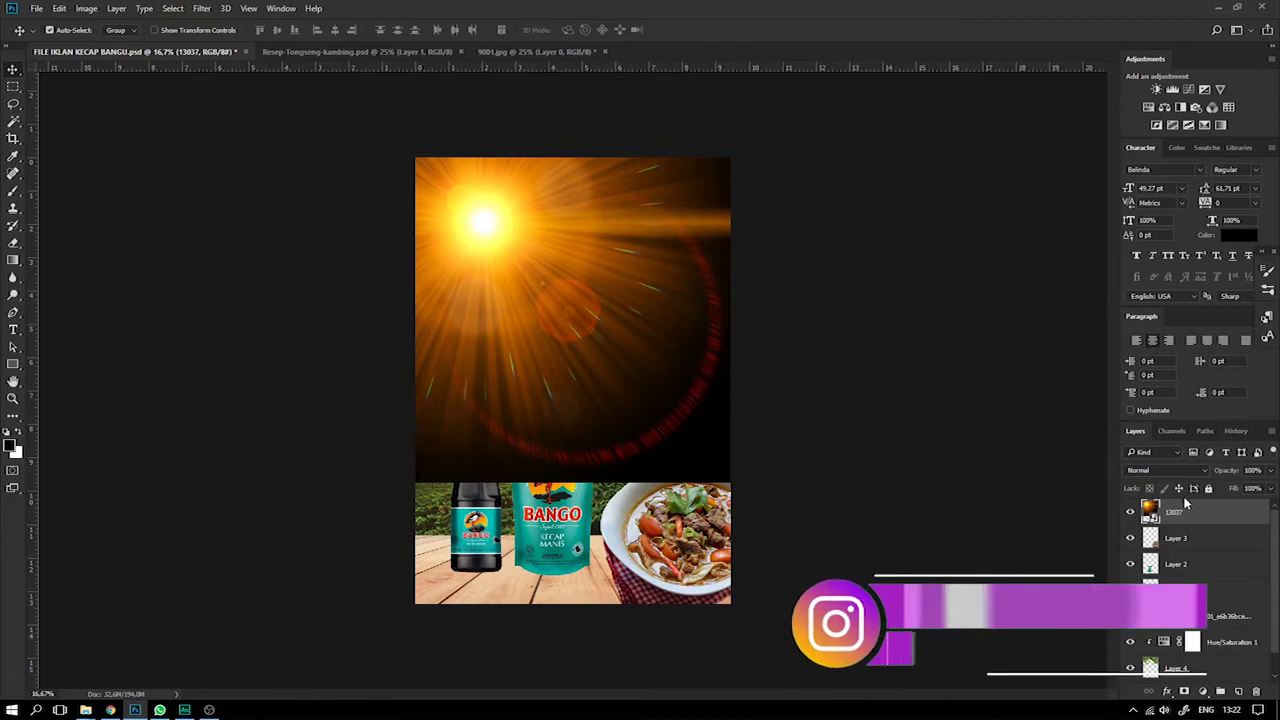
pyautogui.click(1170, 471)
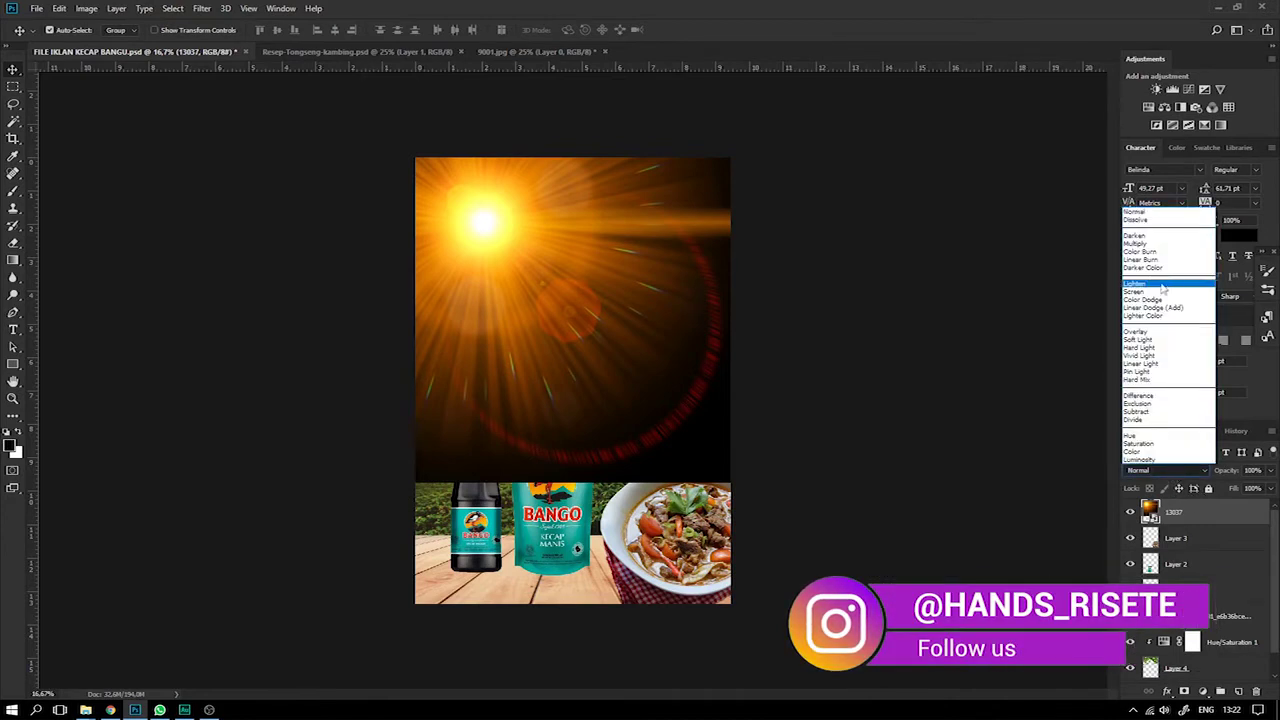
pyautogui.click(1150, 291)
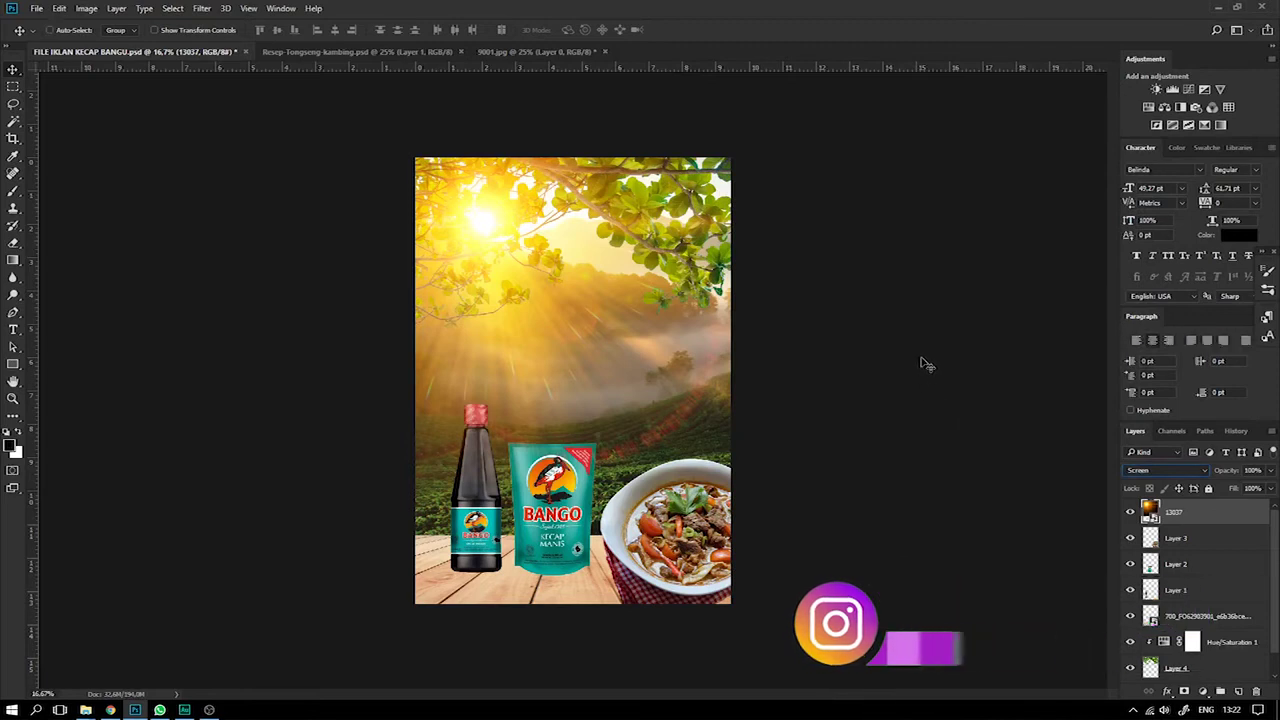
pyautogui.hotkey('ctrl', 't')
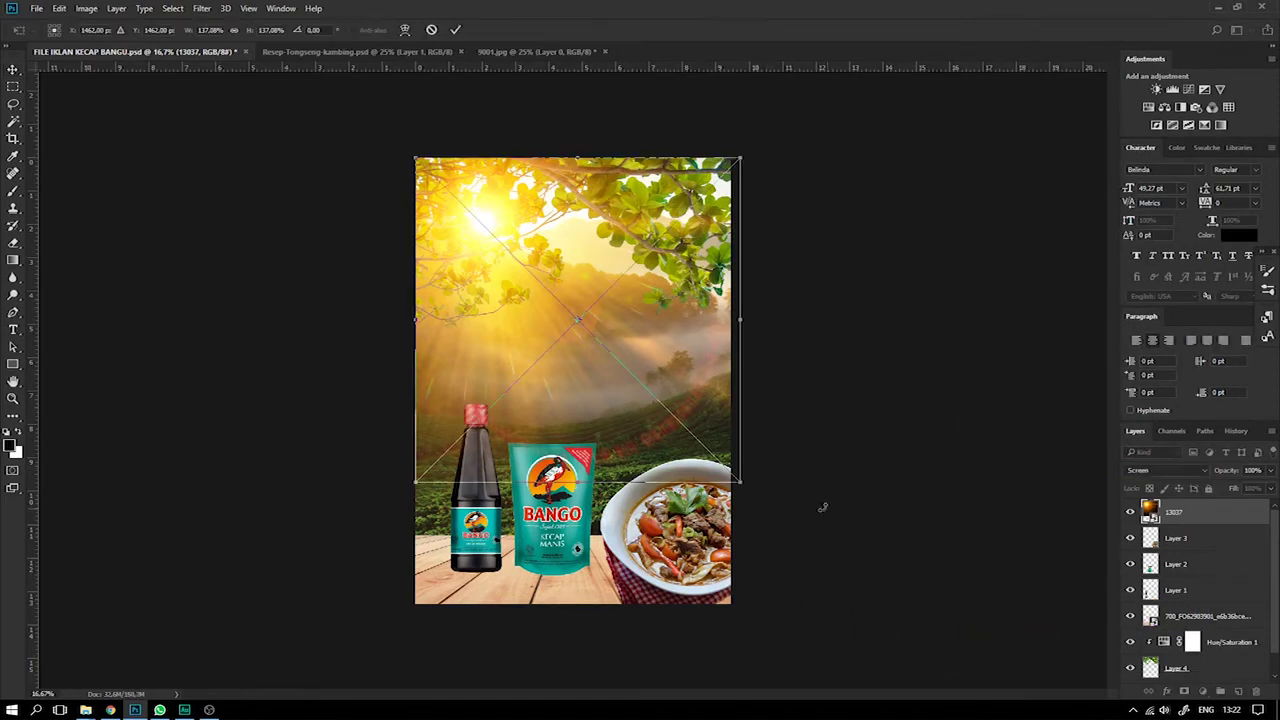
pyautogui.press('Return')
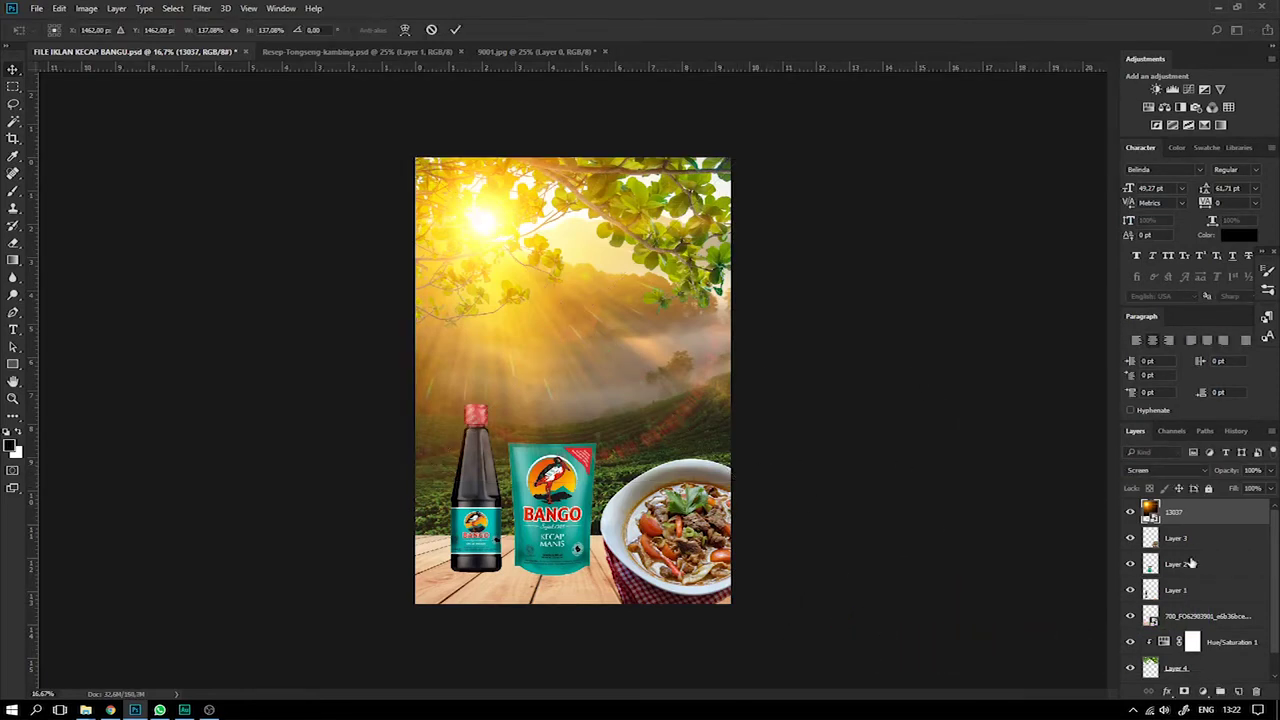
# Add a layer mask to the 13037 sun flare and hide all the other layers.
pyautogui.click(1184, 692)
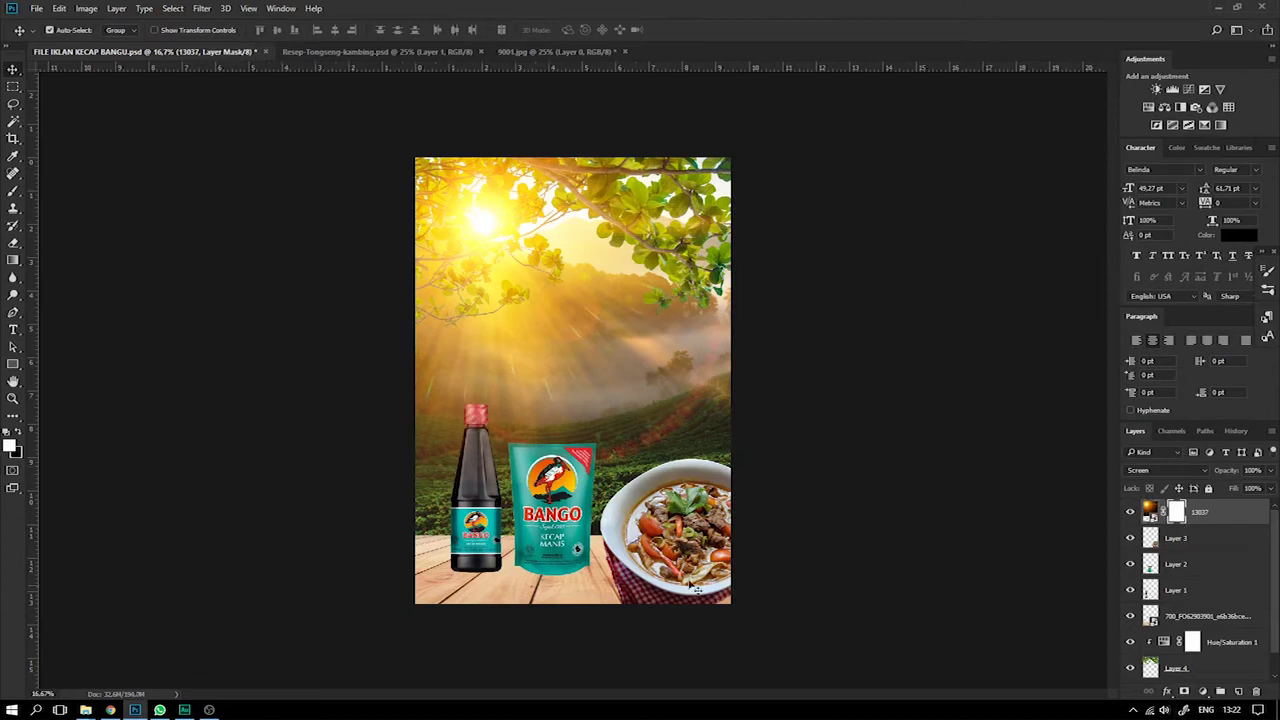
pyautogui.press('b')
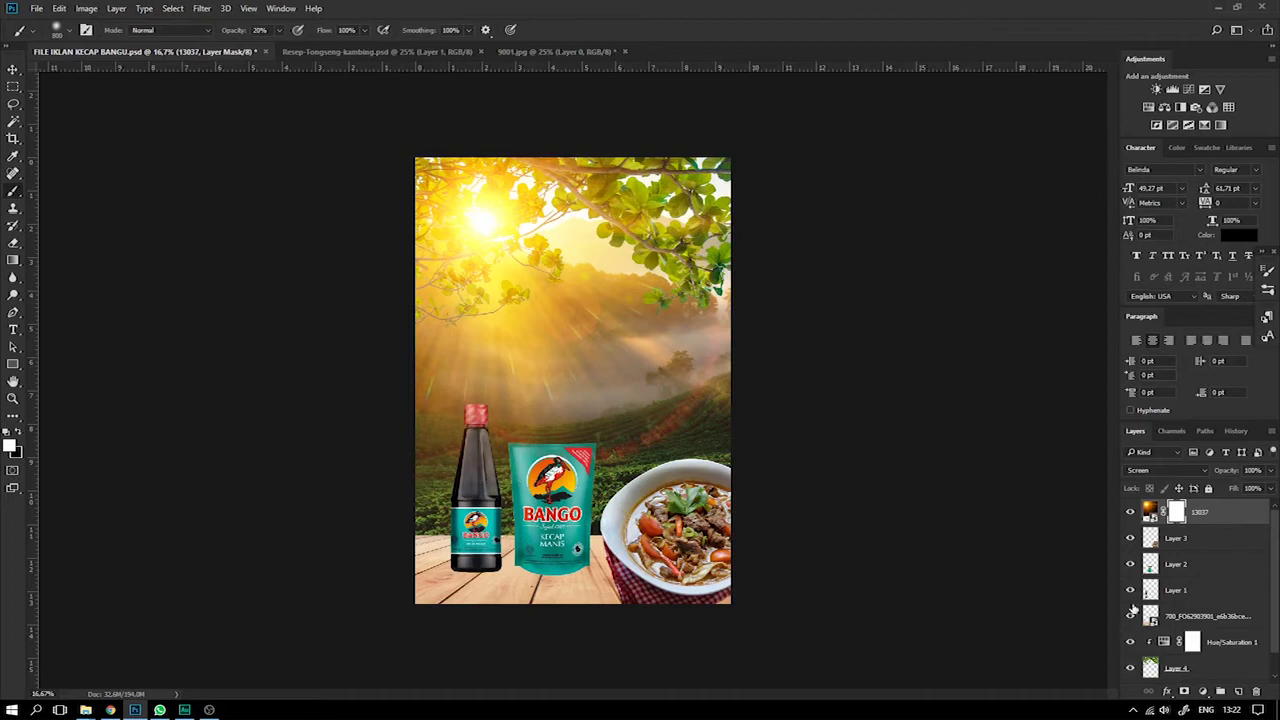
pyautogui.scroll(-1, 1137, 650)
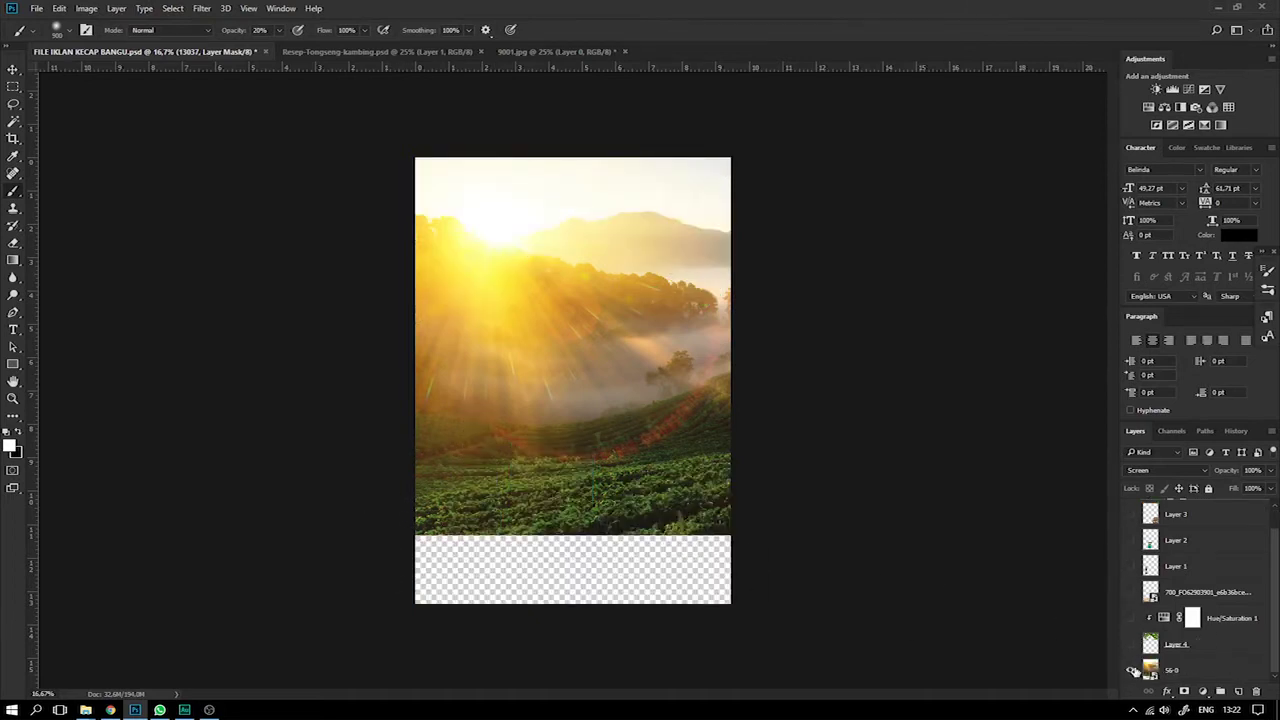
pyautogui.click(1131, 670)
pyautogui.scroll(1, 1163, 527)
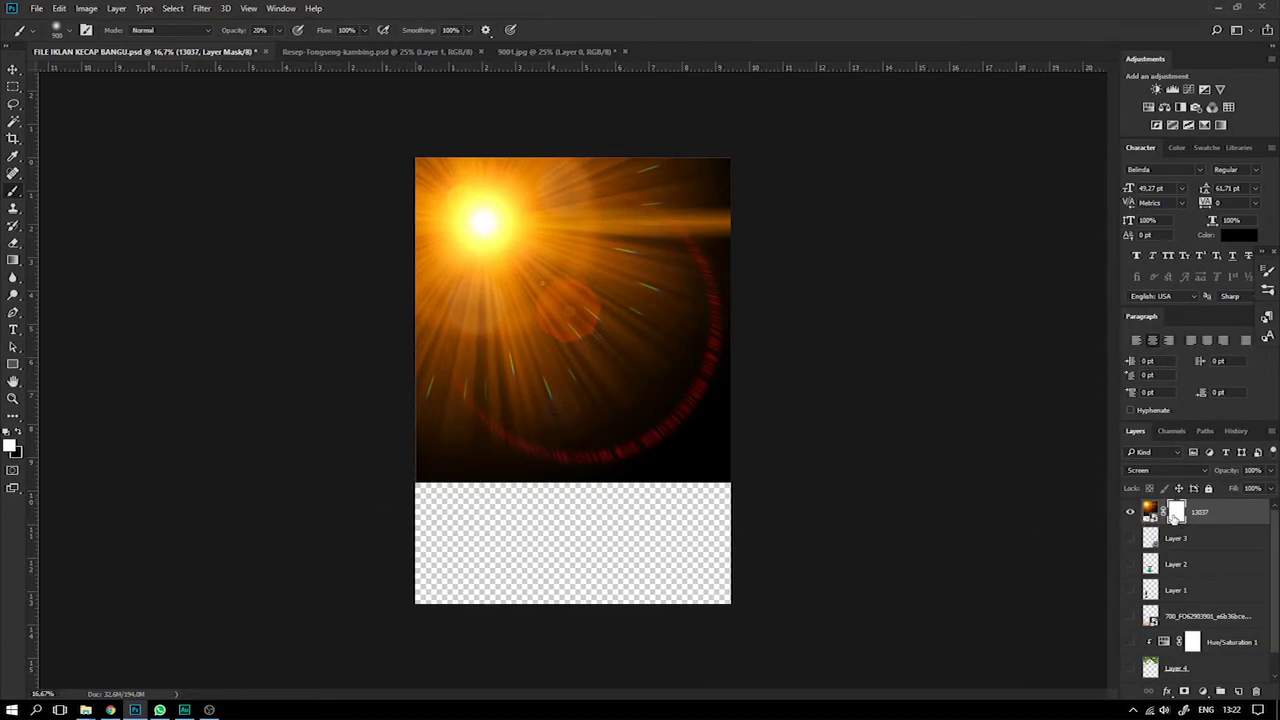
# Fade out the flare's lower edge by painting black on its mask with the brush at 100% opacity.
pyautogui.click(16, 425)
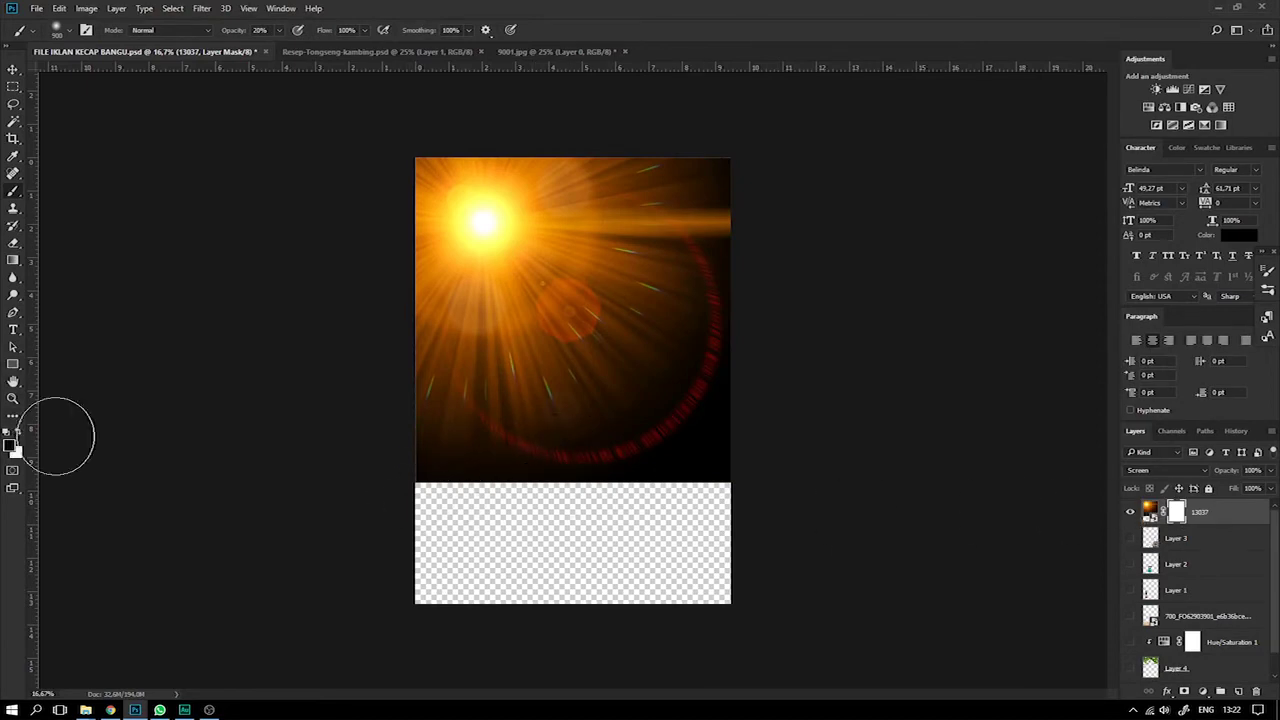
pyautogui.click(279, 31)
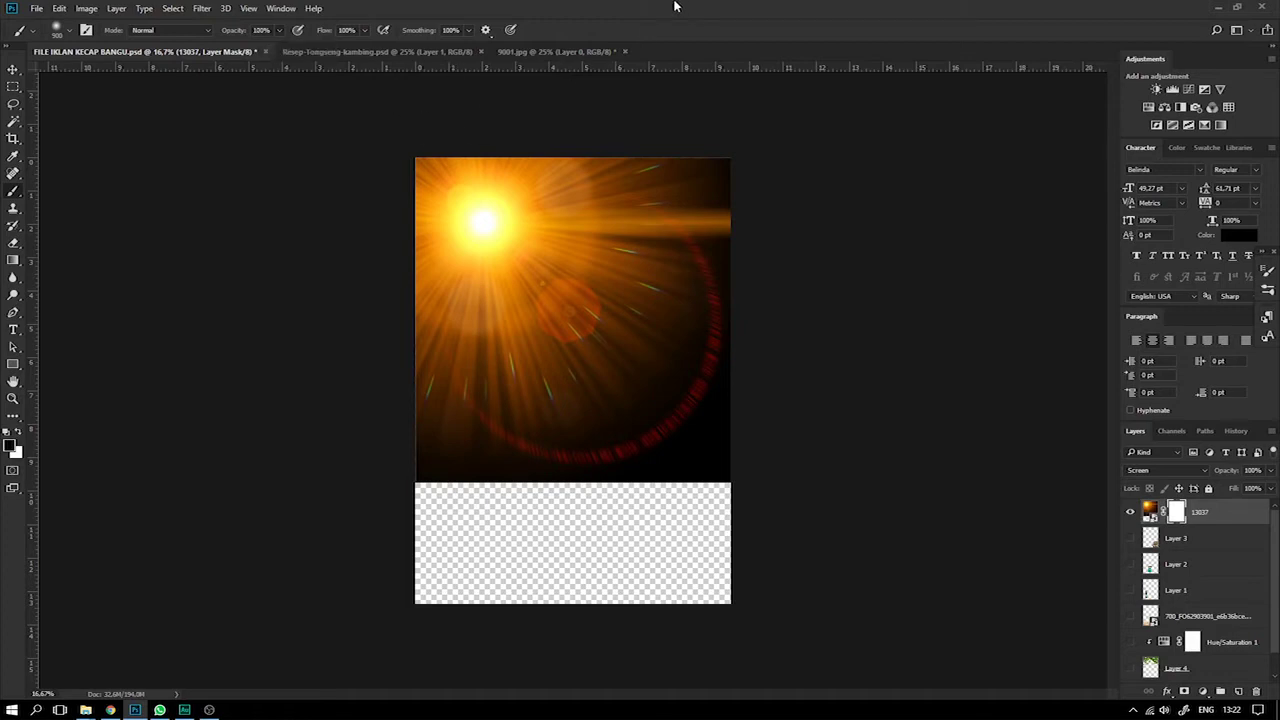
pyautogui.moveTo(409, 491)
pyautogui.mouseDown()
pyautogui.moveTo(530, 480)
pyautogui.moveTo(791, 514)
pyautogui.moveTo(585, 486)
pyautogui.moveTo(457, 506)
pyautogui.moveTo(835, 525)
pyautogui.mouseUp()
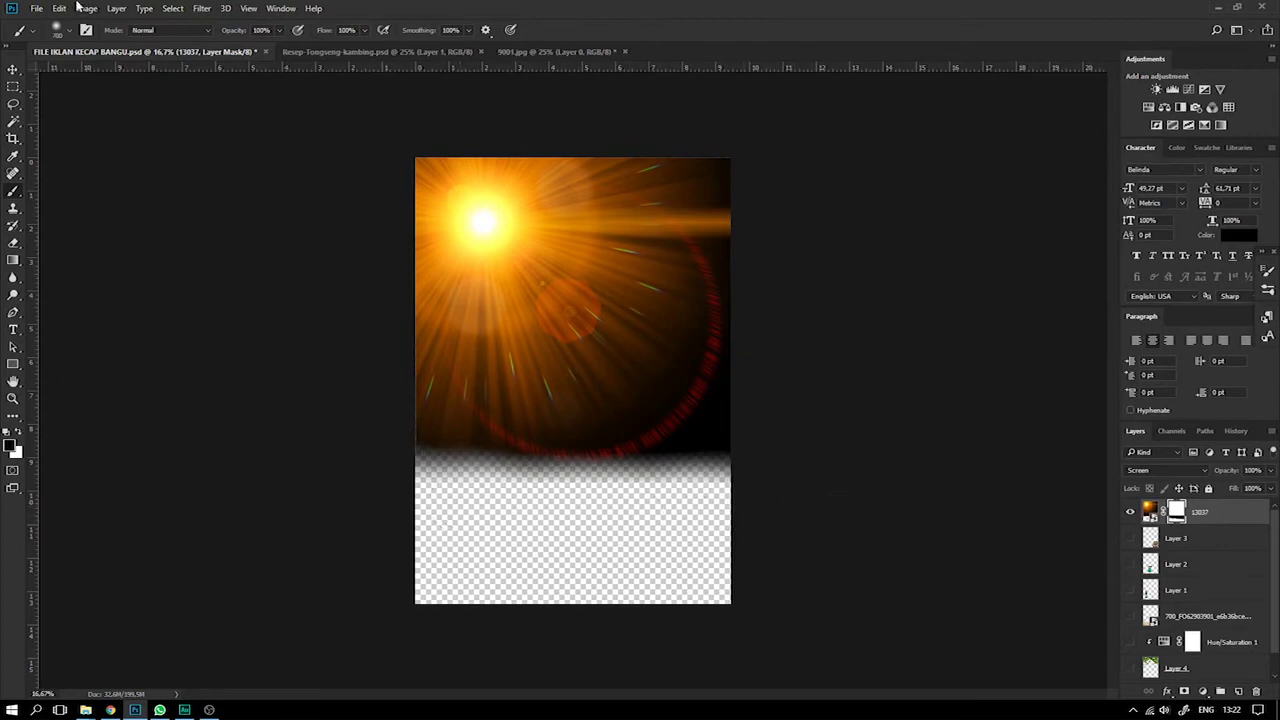
# Make all the hidden layers visible again, down to the 56-0 background.
pyautogui.click(12, 70)
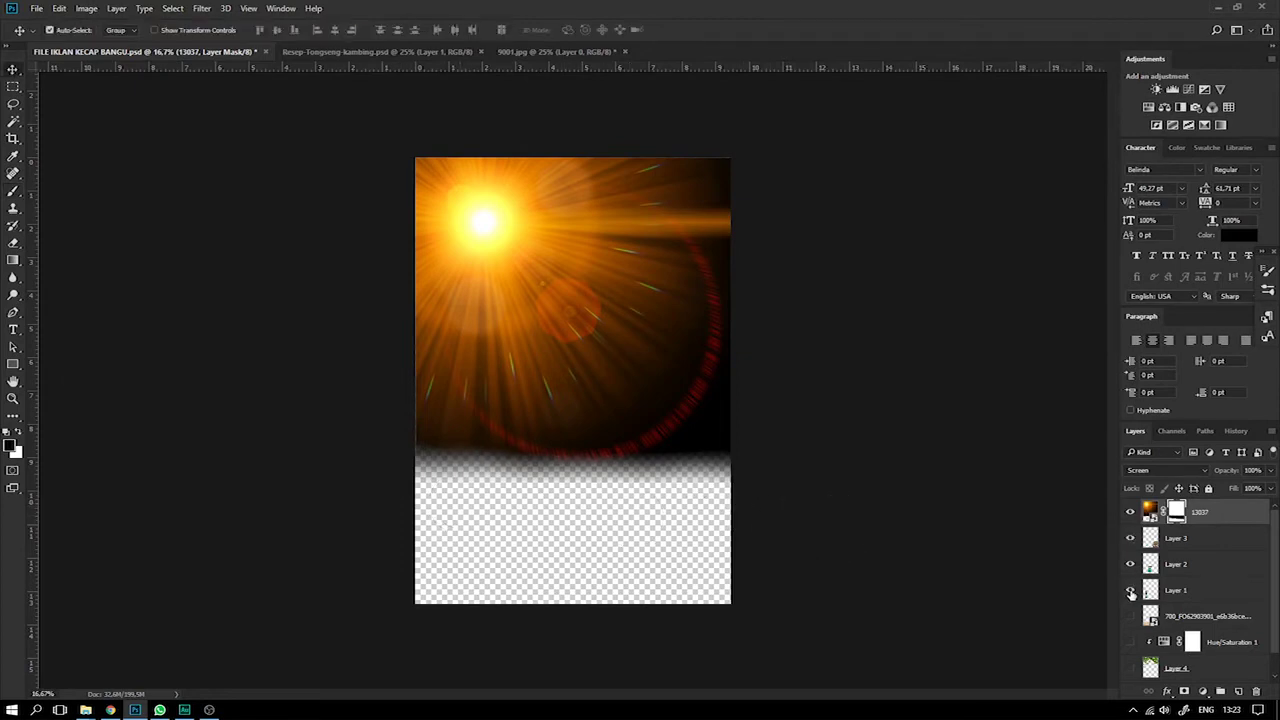
pyautogui.scroll(-1, 1131, 587)
pyautogui.click(1130, 593)
pyautogui.click(1130, 618)
pyautogui.click(1130, 644)
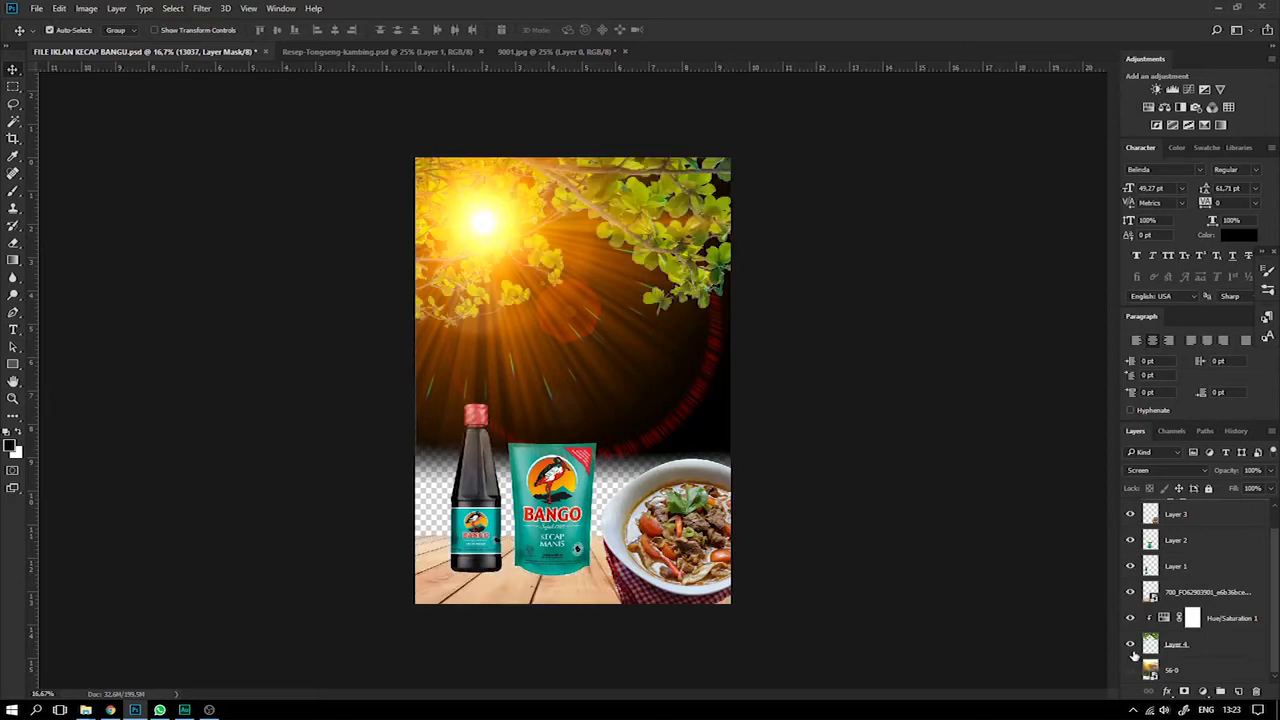
pyautogui.moveTo(1133, 655); pyautogui.dragTo(1133, 670)
pyautogui.scroll(1, 1131, 625)
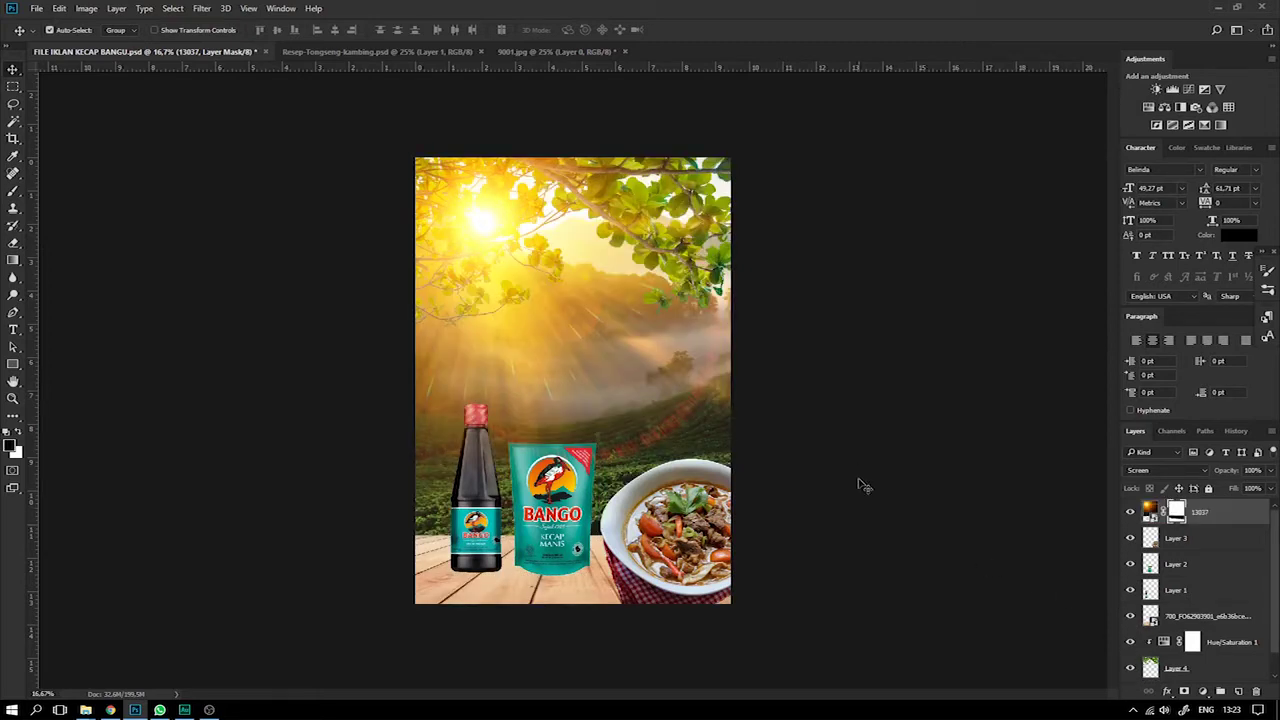
# Lower the 13037 flare layer's opacity to 95% and save the document.
pyautogui.click(1211, 521)
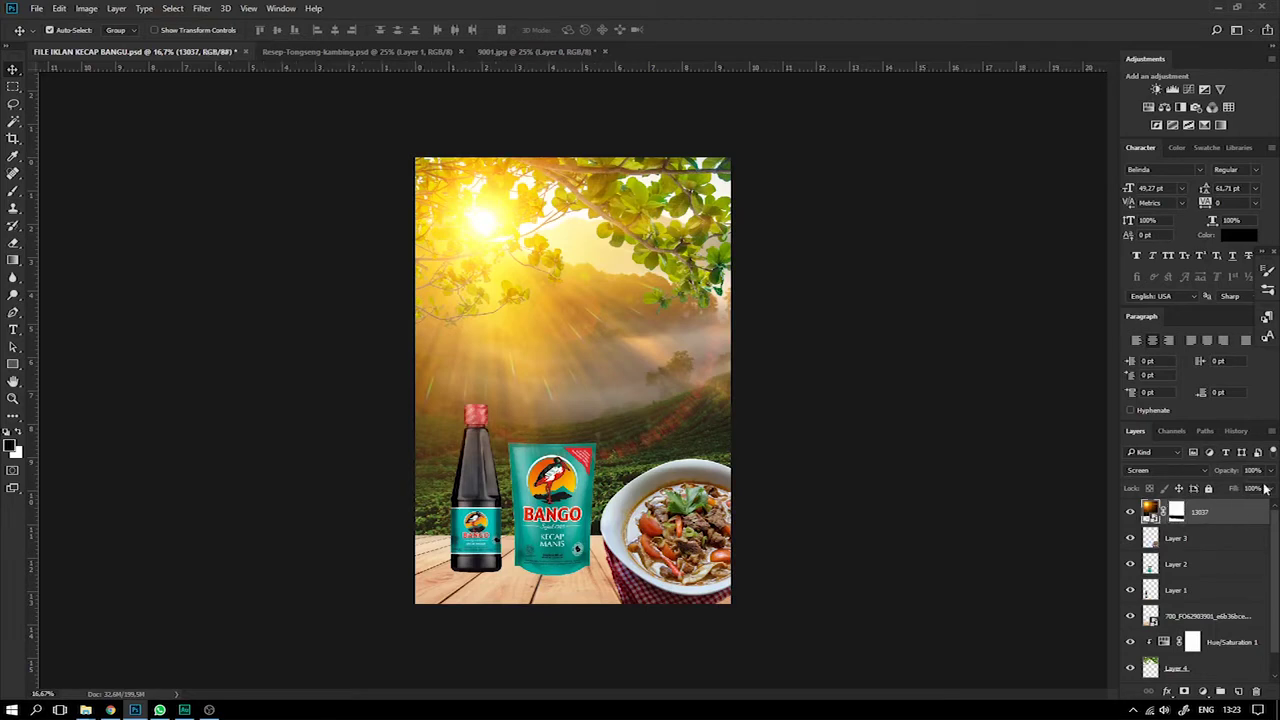
pyautogui.moveTo(1262, 488); pyautogui.dragTo(1264, 485)
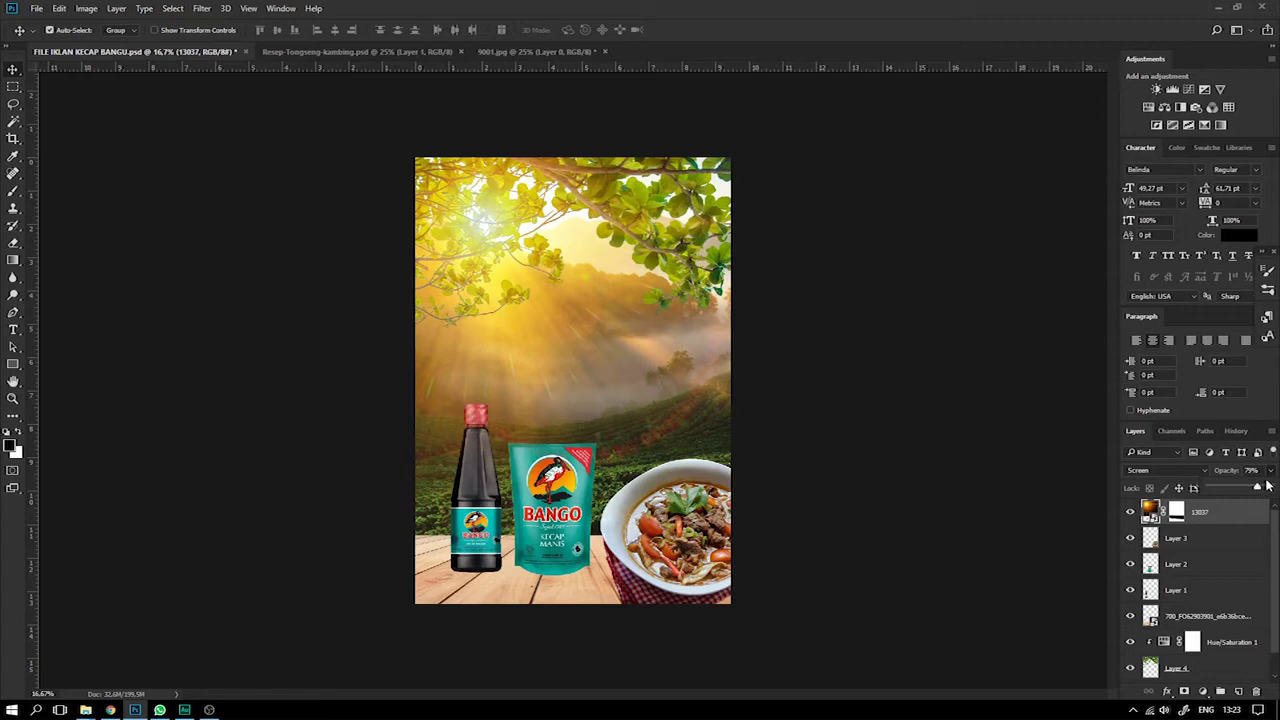
pyautogui.moveTo(1260, 490); pyautogui.dragTo(1269, 491)
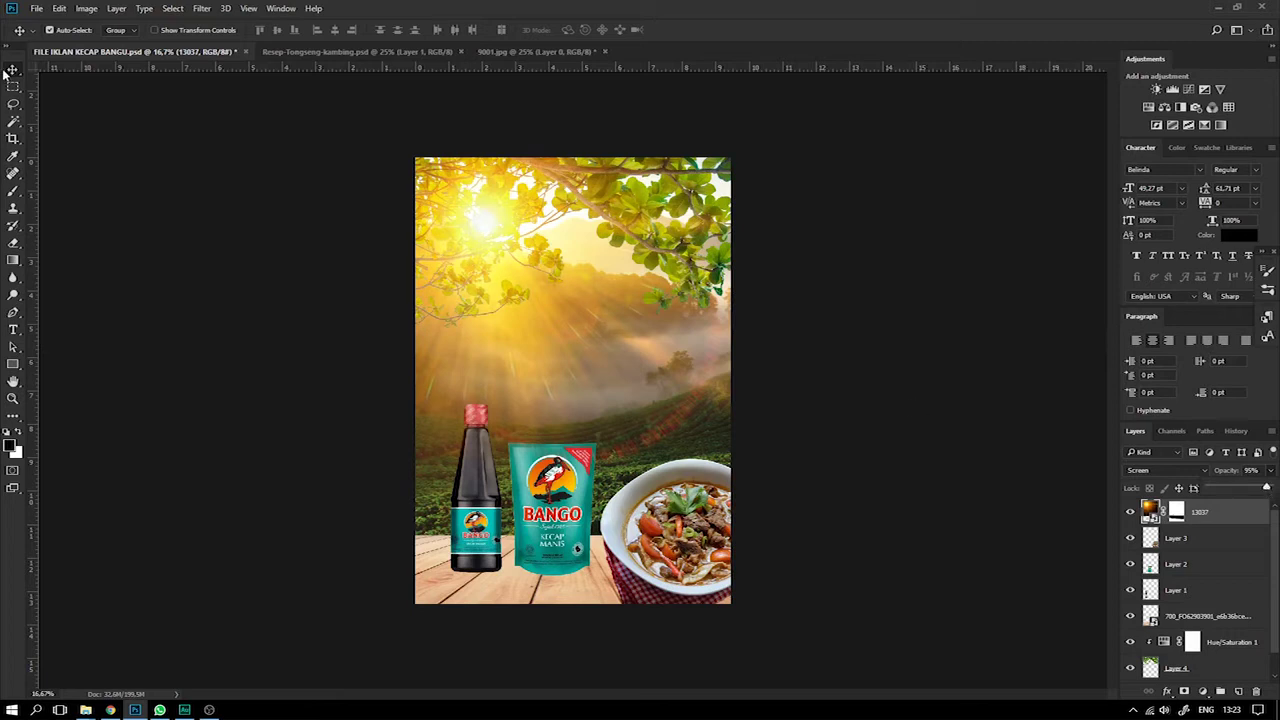
pyautogui.hotkey('ctrl', 's')
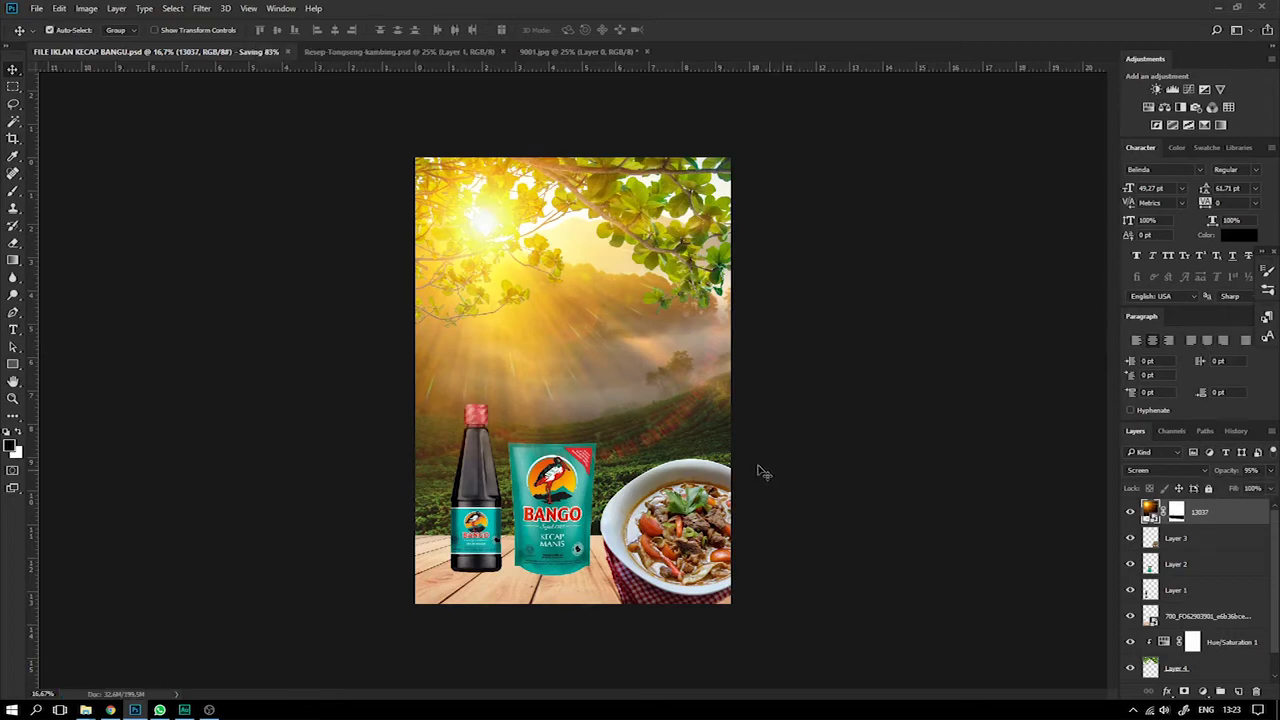
# Select the sauce bottle on Layer 1 and shift it slightly to the left.
pyautogui.scroll(1, 756, 475)
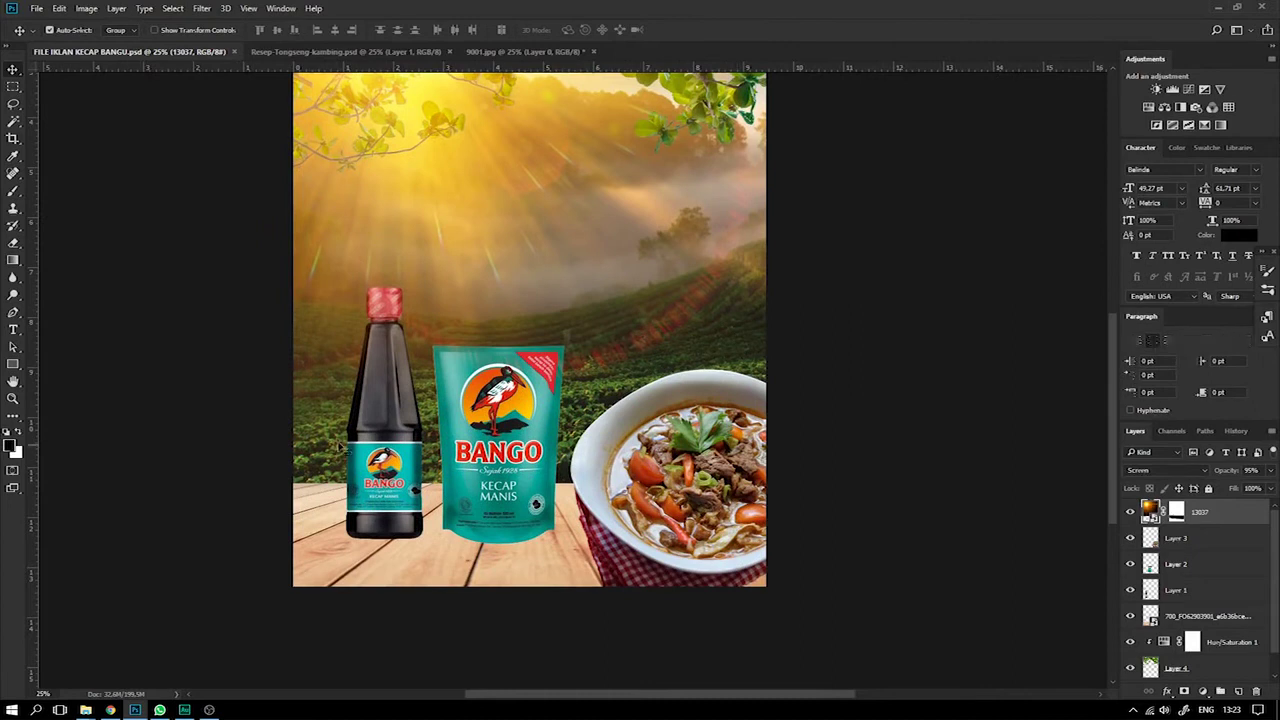
pyautogui.rightClick(374, 401)
pyautogui.click(404, 419)
pyautogui.rightClick(397, 400)
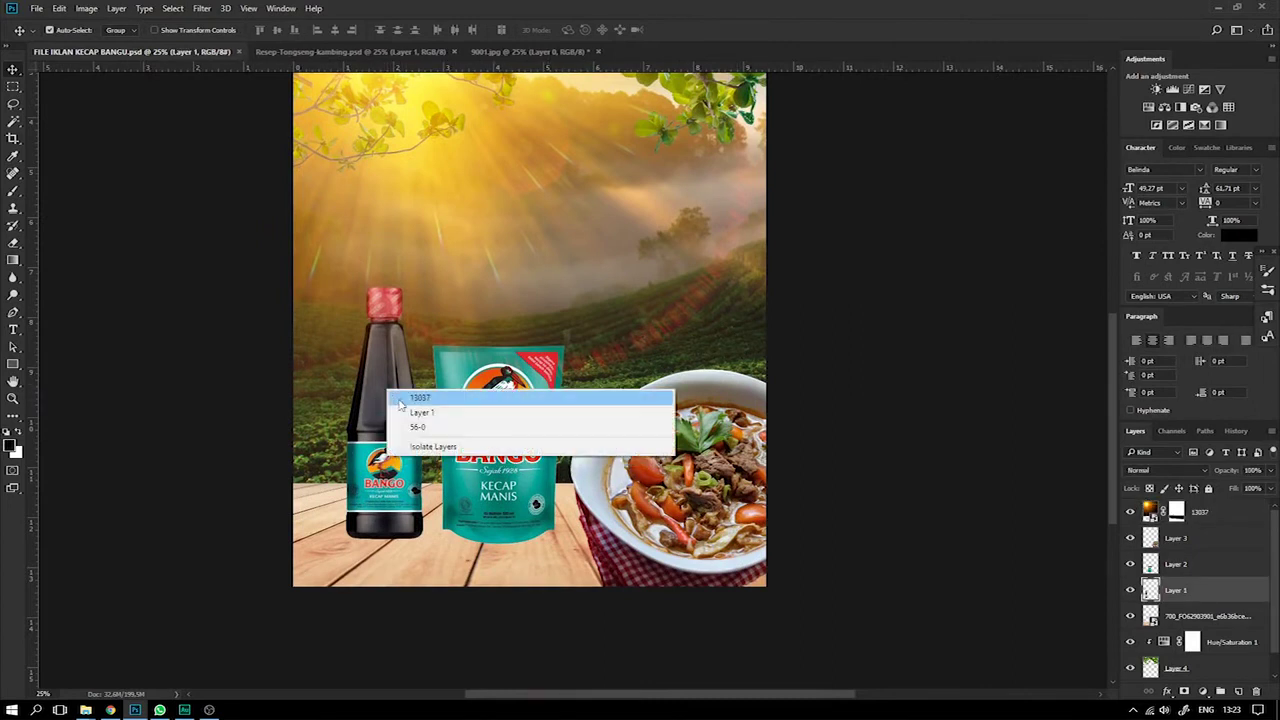
pyautogui.click(419, 397)
pyautogui.rightClick(392, 512)
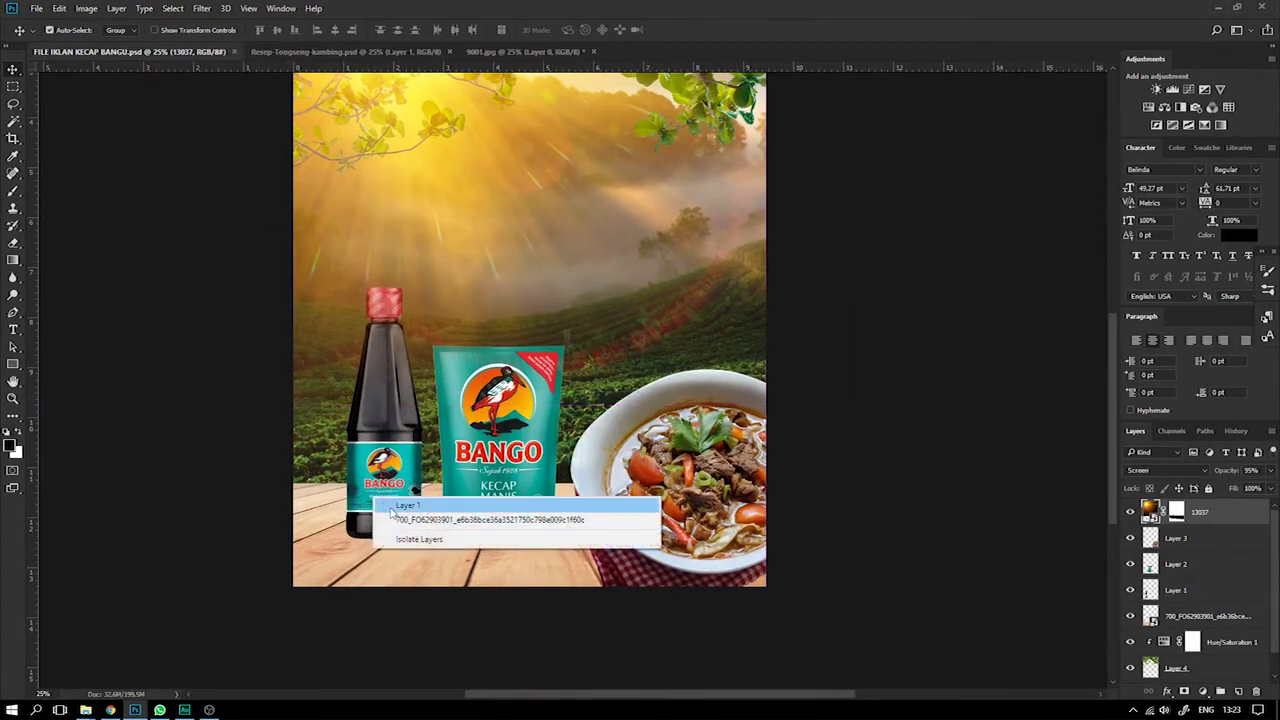
pyautogui.click(404, 506)
pyautogui.moveTo(391, 510); pyautogui.dragTo(373, 493)
# Select the Bango pouch on Layer 2 and shift it slightly left, towards the bottle.
pyautogui.rightClick(490, 497)
pyautogui.click(512, 506)
pyautogui.moveTo(510, 507); pyautogui.dragTo(486, 504)
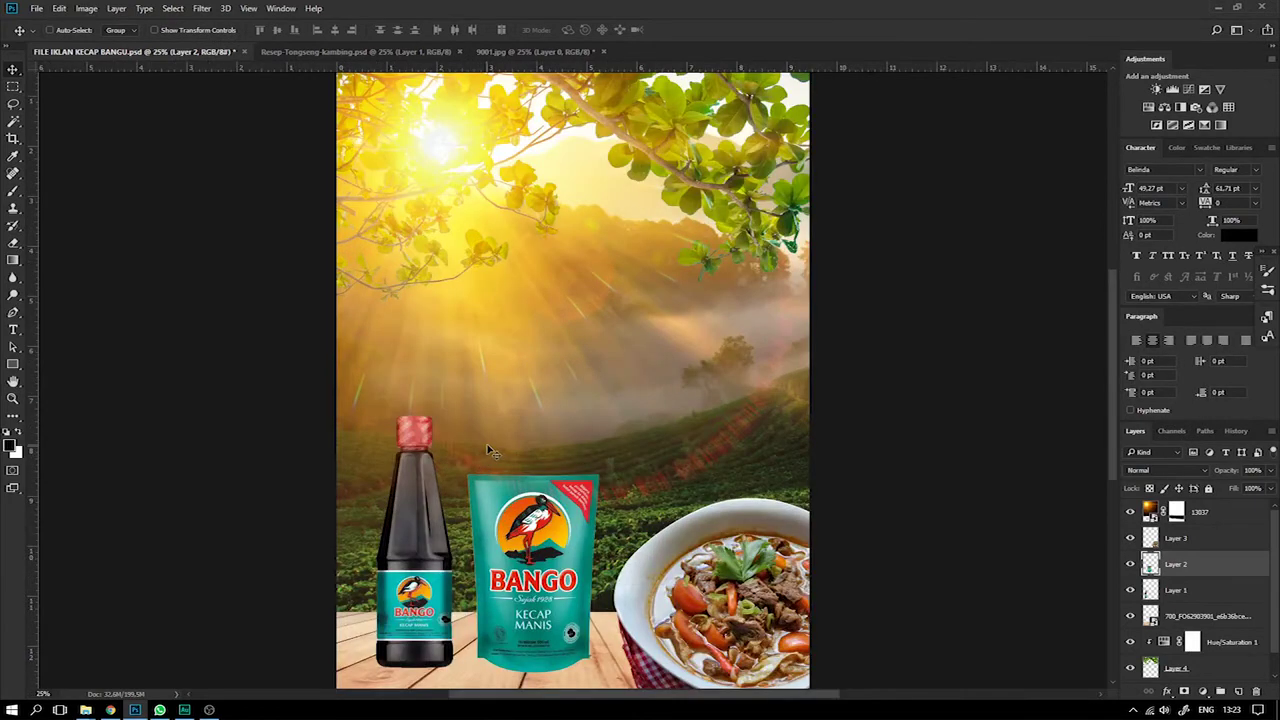
# Select the wooden table layer and move it down behind the products.
pyautogui.scroll(-4, 500, 443)
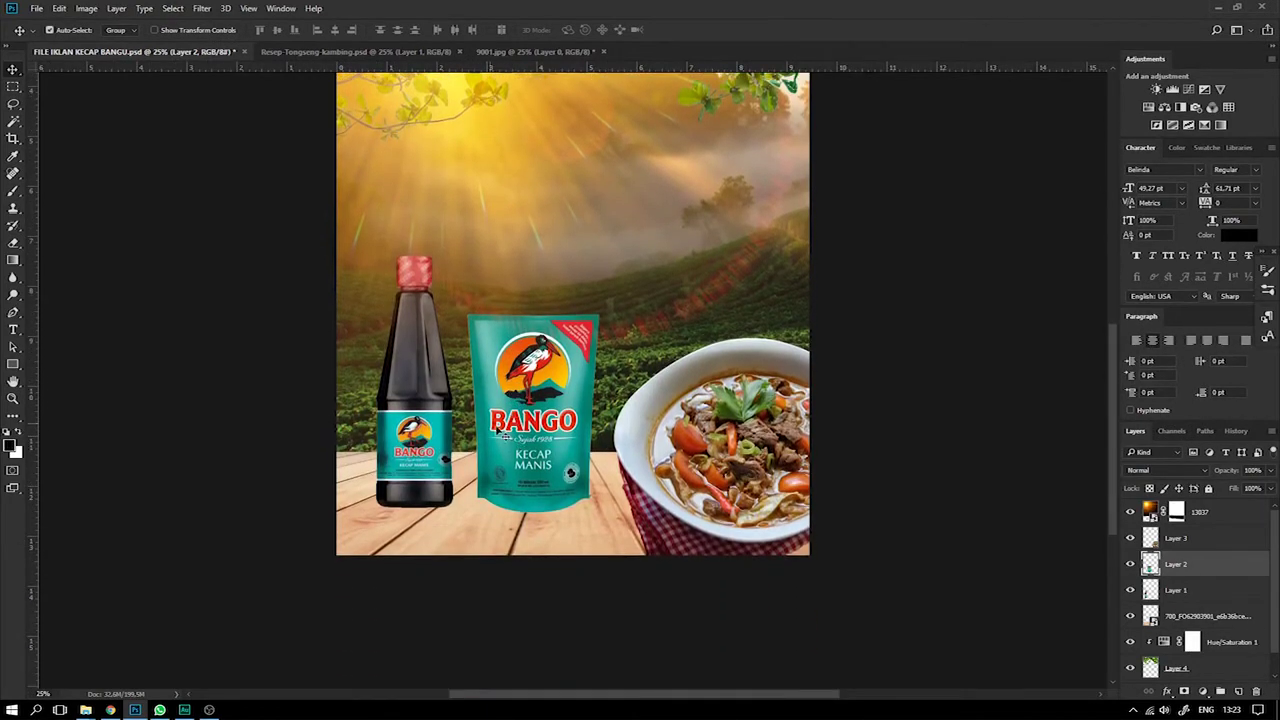
pyautogui.scroll(-1, 505, 433)
pyautogui.rightClick(492, 502)
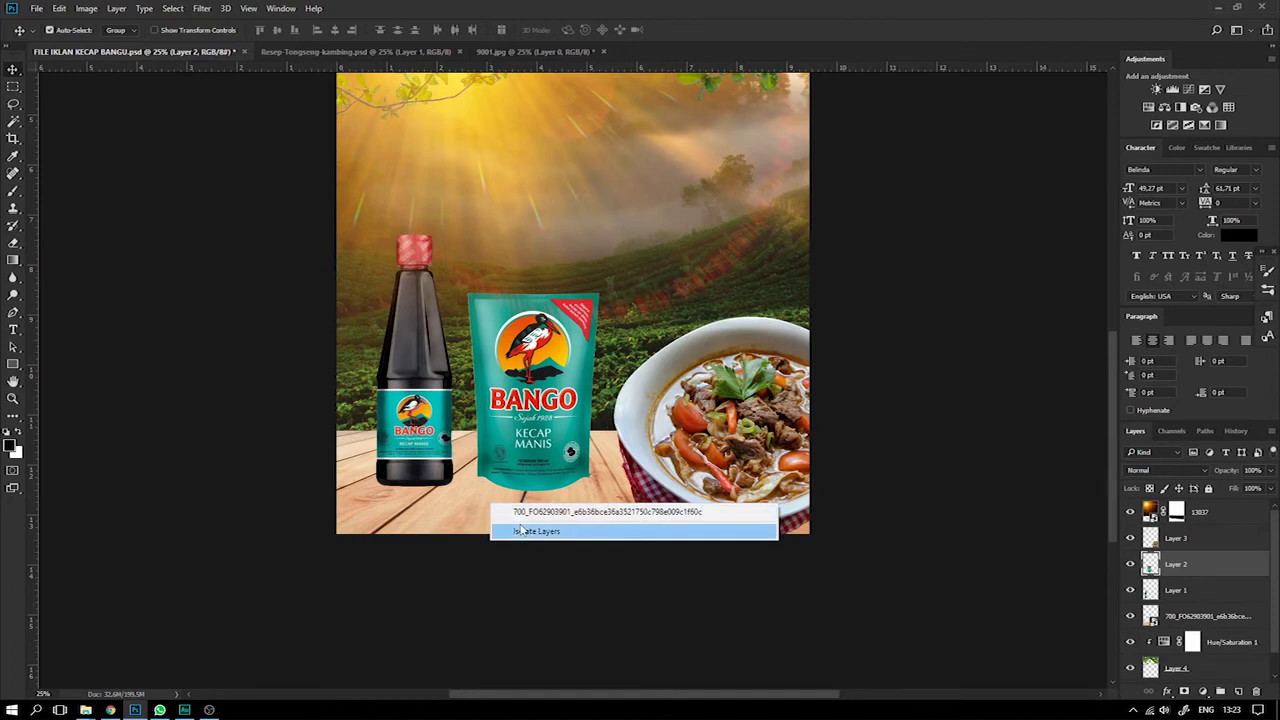
pyautogui.click(520, 507)
pyautogui.moveTo(494, 508); pyautogui.dragTo(494, 522)
pyautogui.moveTo(494, 528); pyautogui.dragTo(494, 528)
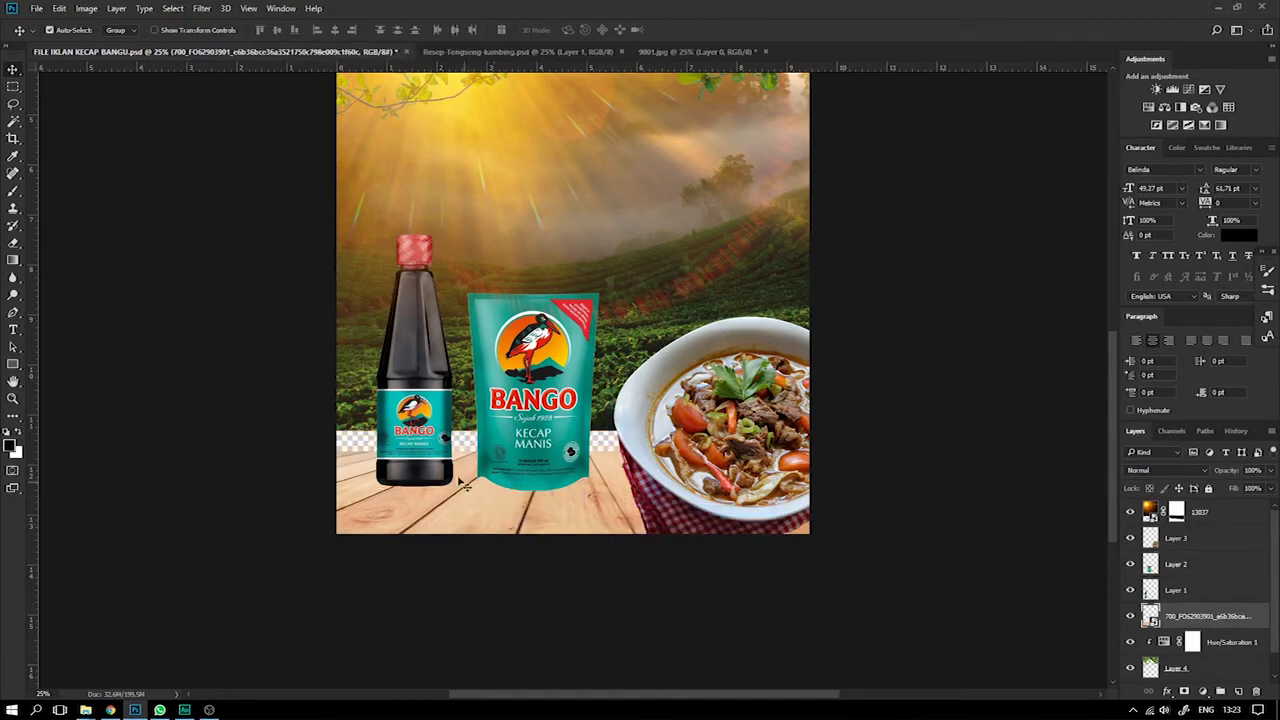
# Move the 56-0 hillside background down to meet the table and stretch its top edge to the canvas's upper border.
pyautogui.rightClick(354, 410)
pyautogui.click(361, 419)
pyautogui.moveTo(361, 425); pyautogui.dragTo(362, 452)
pyautogui.scroll(2, 408, 430)
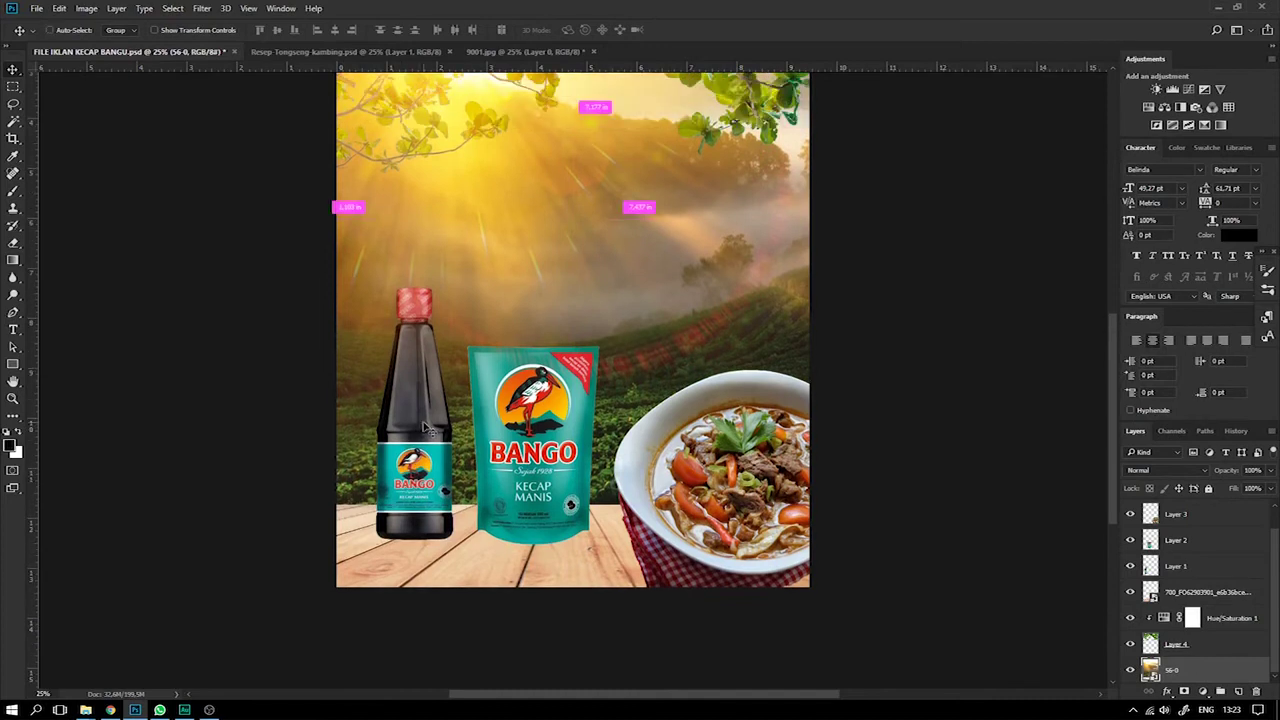
pyautogui.hotkey('ctrl', '-')
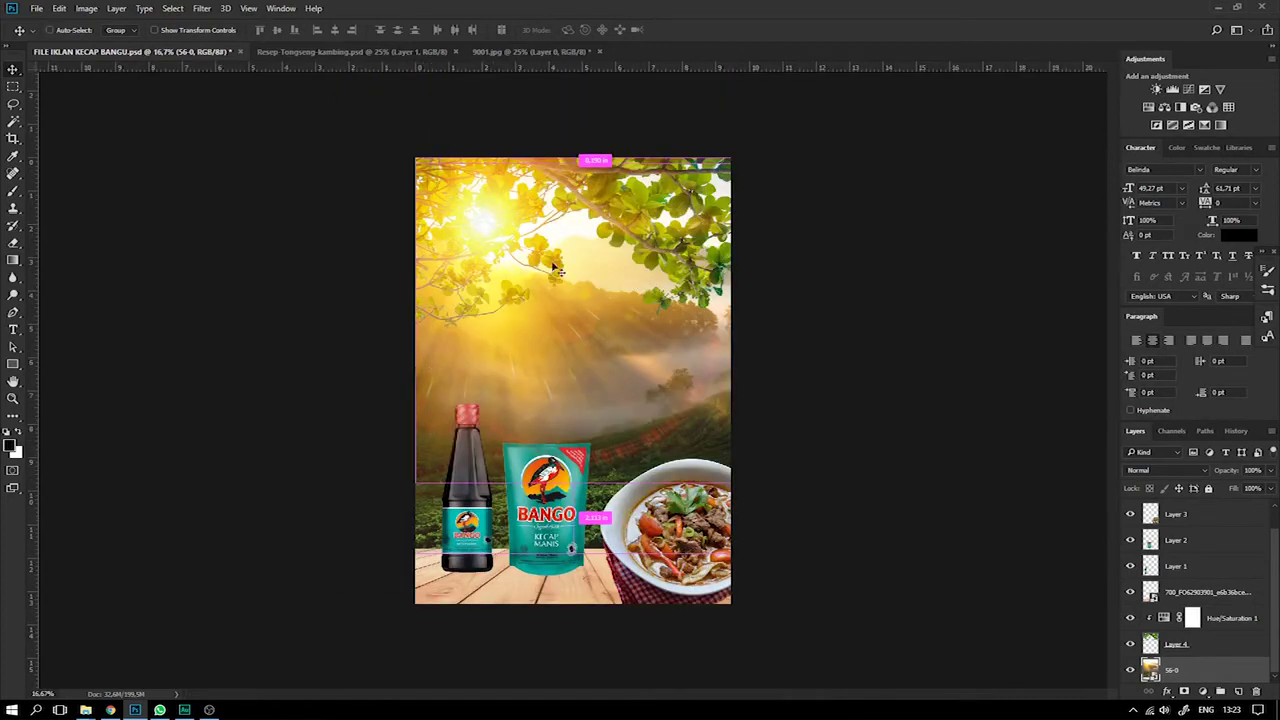
pyautogui.hotkey('ctrl', 't')
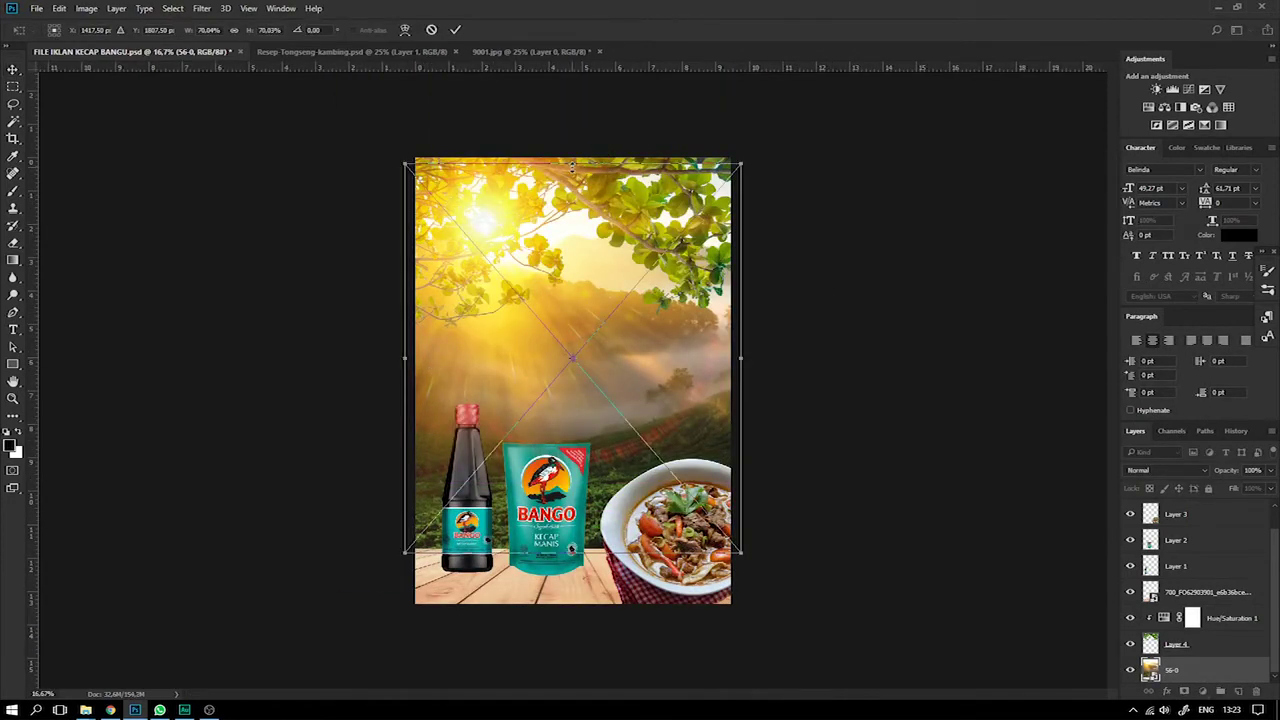
pyautogui.press('Return')
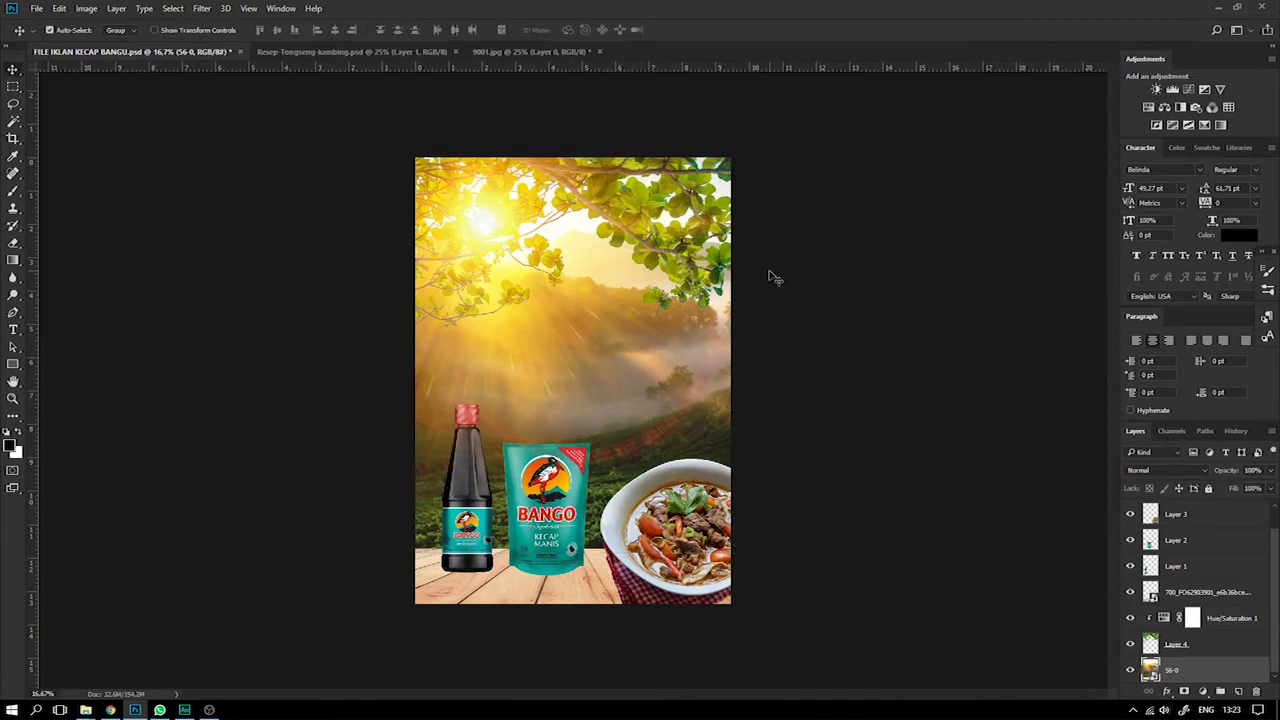
# Select the food bowl on Layer 3, enlarge it slightly and reposition it in the poster's lower-right corner.
pyautogui.hotkey('ctrl', '+')
pyautogui.scroll(-3, 750, 340)
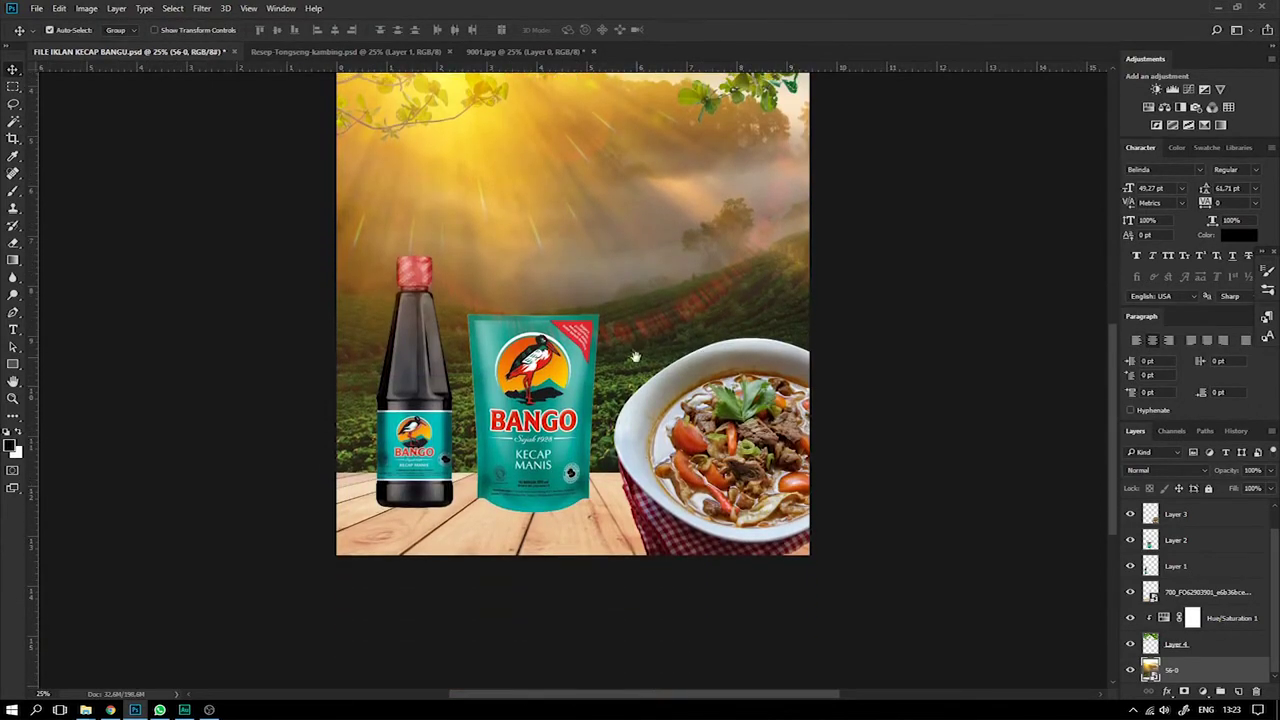
pyautogui.moveTo(637, 356); pyautogui.dragTo(670, 329)
pyautogui.rightClick(764, 423)
pyautogui.click(775, 420)
pyautogui.moveTo(775, 420); pyautogui.dragTo(757, 451)
pyautogui.hotkey('ctrl', 't')
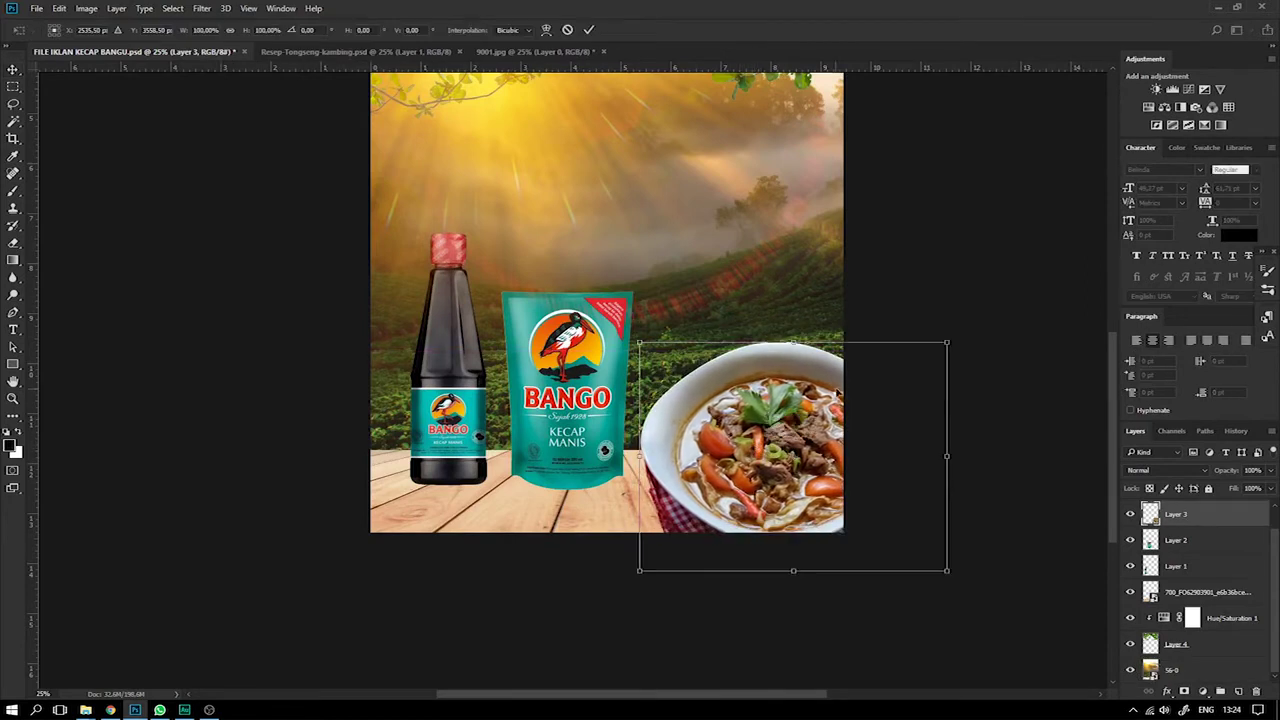
pyautogui.moveTo(946, 343); pyautogui.dragTo(965, 323)
pyautogui.moveTo(750, 441); pyautogui.dragTo(787, 432)
pyautogui.press('Return')
# Scale the food bowl down to about 96 percent.
pyautogui.hotkey('ctrl', 't')
pyautogui.moveTo(976, 306)
pyautogui.mouseDown()
pyautogui.moveTo(954, 300)
pyautogui.moveTo(966, 317)
pyautogui.mouseUp()
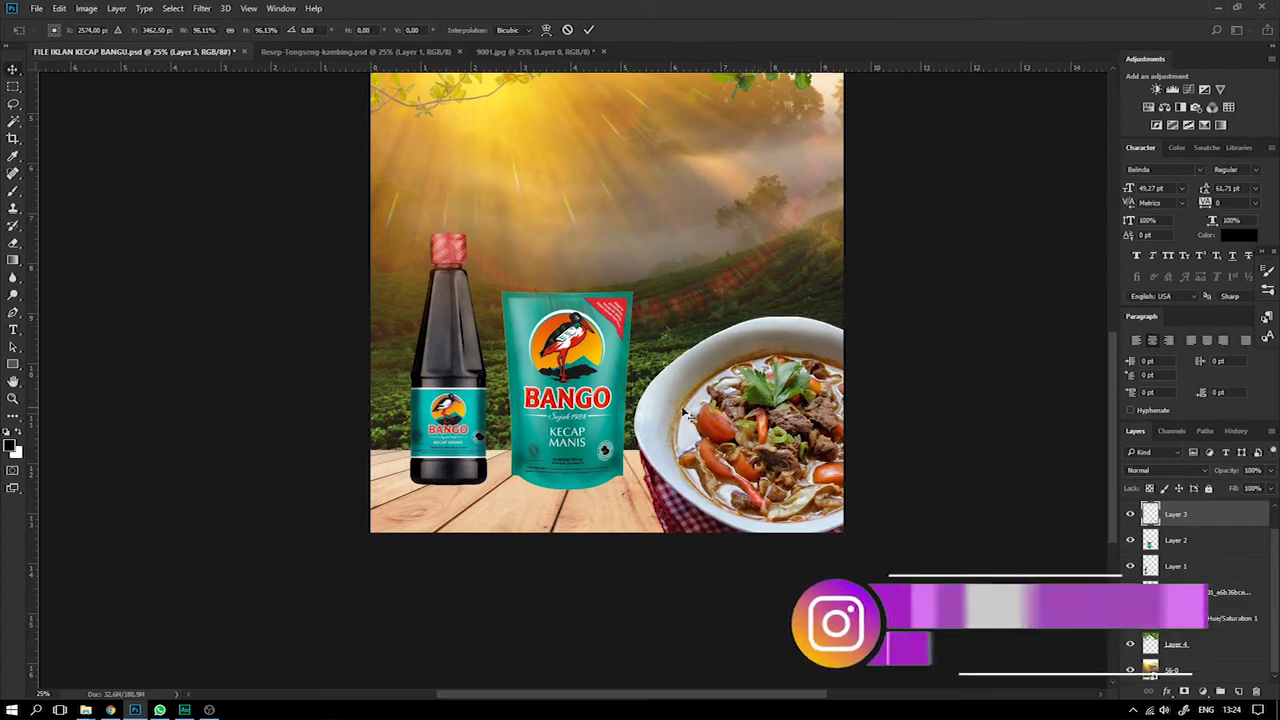
pyautogui.press('Return')
# Select the Bango pouch on Layer 2 and move it down and left to overlap the bottle.
pyautogui.rightClick(557, 400)
pyautogui.click(574, 408)
pyautogui.moveTo(552, 385)
pyautogui.mouseDown()
pyautogui.moveTo(526, 410)
pyautogui.moveTo(537, 377)
pyautogui.mouseUp()
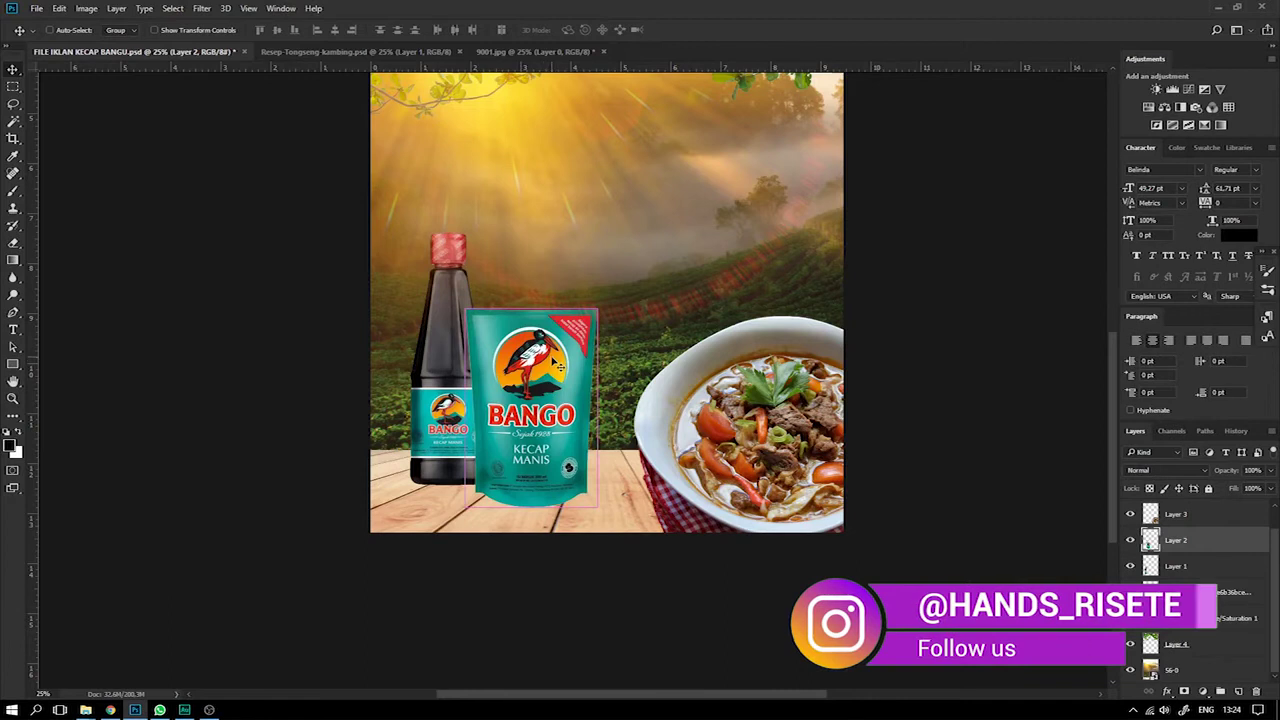
pyautogui.hotkey('ctrl', 'e')
pyautogui.hotkey('ctrl', 't')
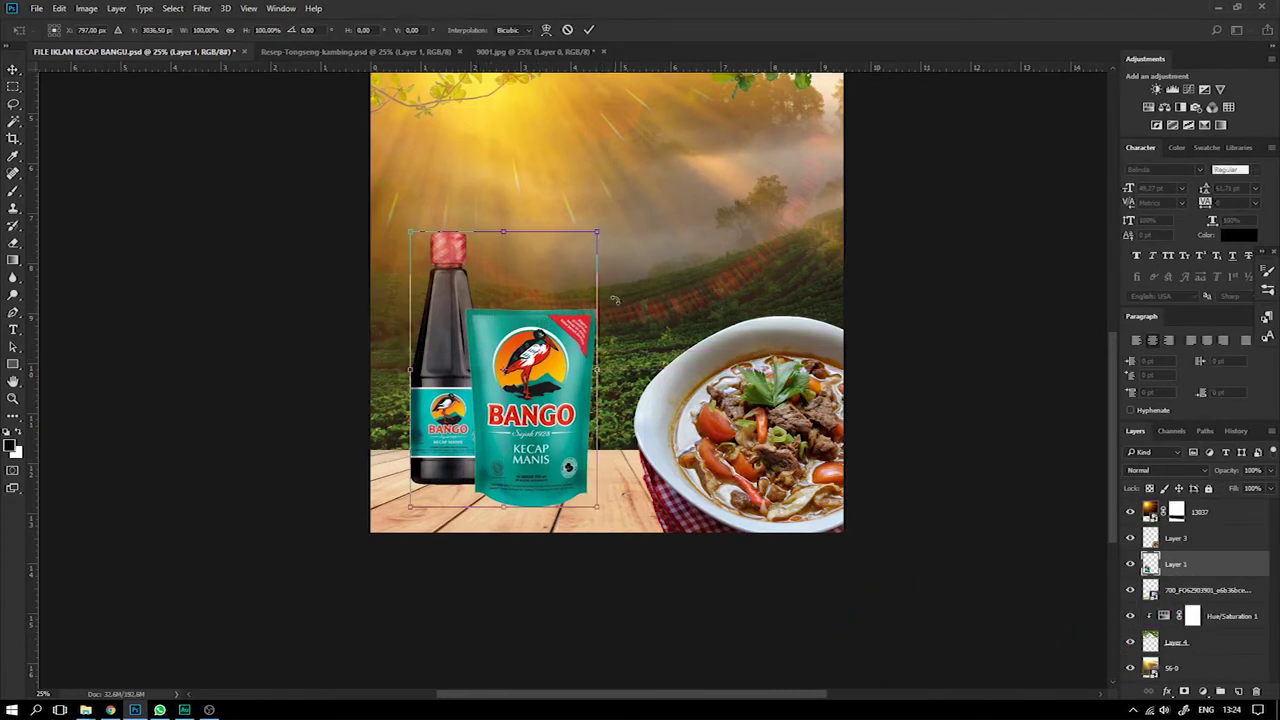
pyautogui.press('Escape')
pyautogui.hotkey('ctrl', 'z')
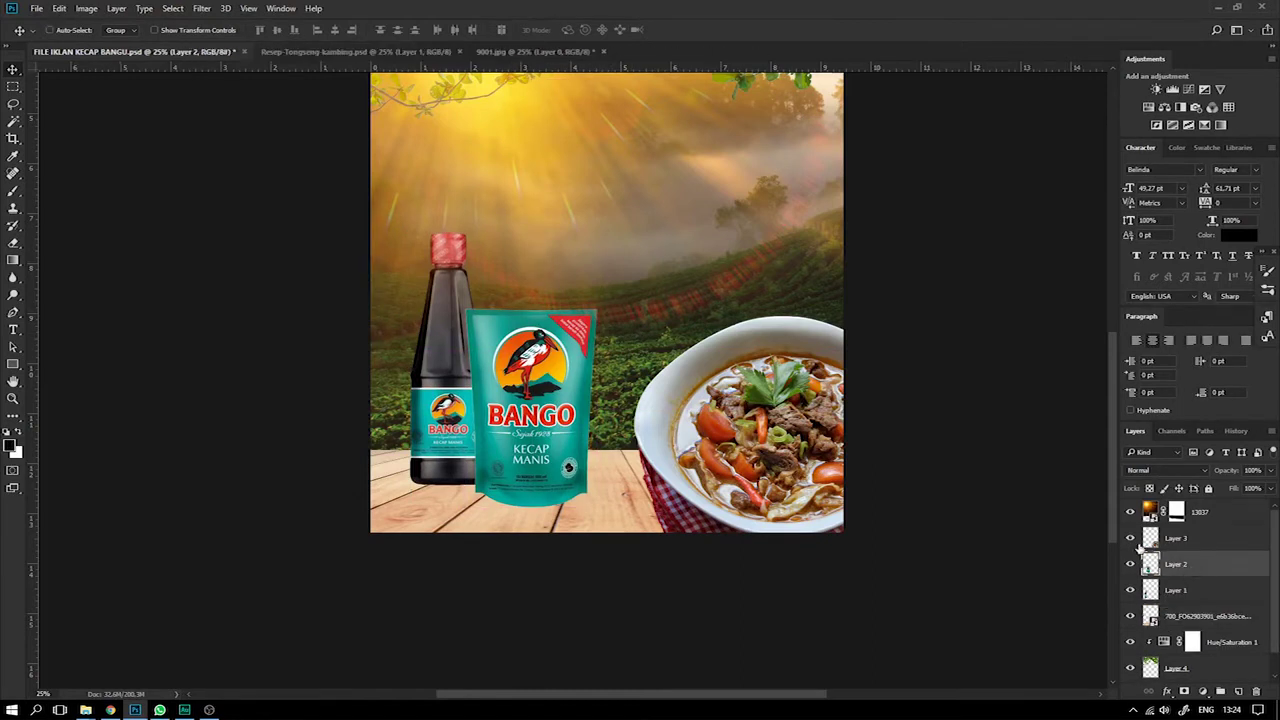
# Scale the pouch on Layer 2 down and set it on the table just in front of the bottle.
pyautogui.hotkey('ctrl', 't')
pyautogui.moveTo(596, 310); pyautogui.dragTo(574, 343)
pyautogui.moveTo(519, 419)
pyautogui.mouseDown()
pyautogui.moveTo(532, 396)
pyautogui.moveTo(515, 419)
pyautogui.moveTo(550, 404)
pyautogui.moveTo(516, 410)
pyautogui.mouseUp()
pyautogui.press('Return')
pyautogui.rightClick(447, 352)
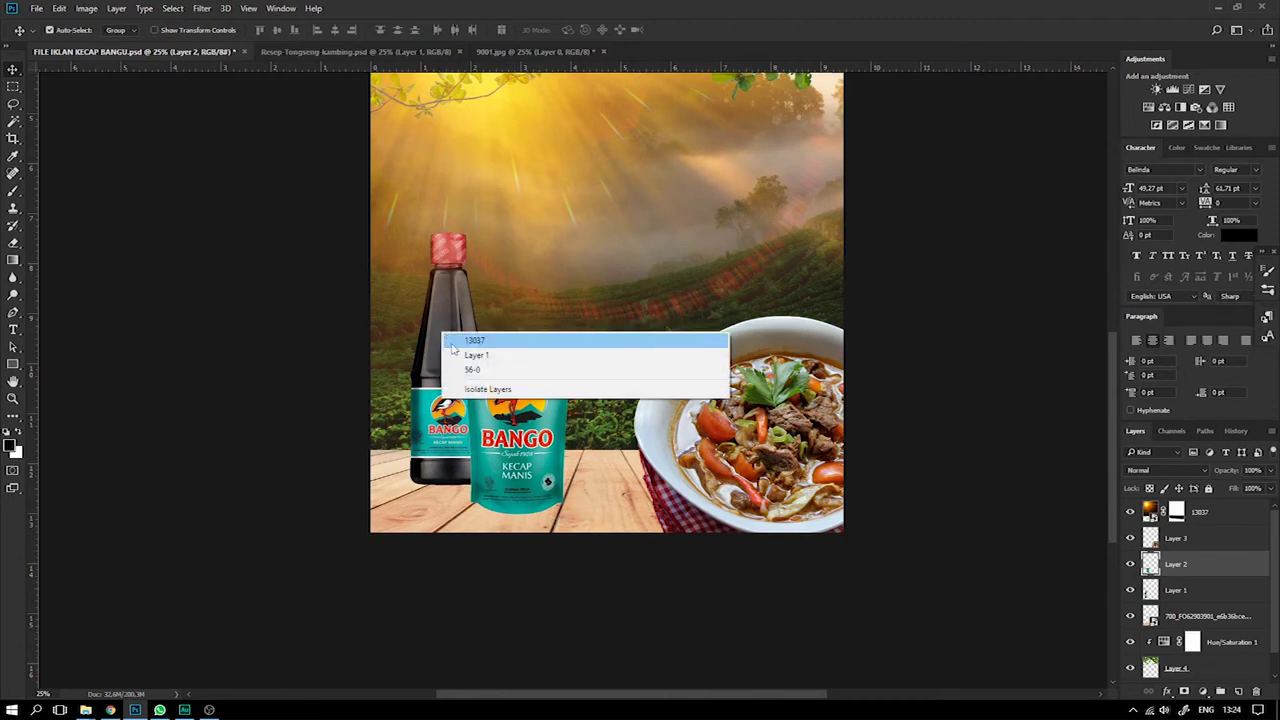
pyautogui.click(460, 341)
pyautogui.hotkey('ctrl', 't')
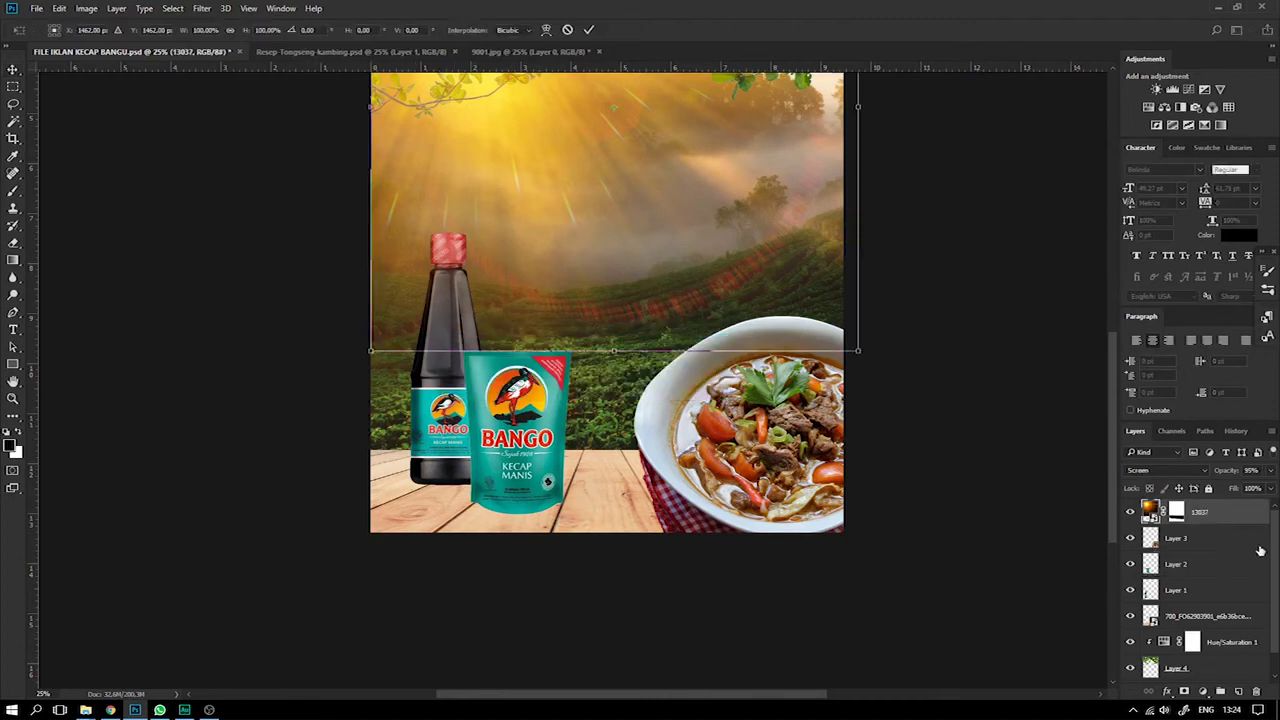
pyautogui.press('Escape')
# Scale the bottle on Layer 1 to about 104 percent and lower it, and shift the pouch right, clear of the bottle.
pyautogui.click(1178, 589)
pyautogui.hotkey('ctrl', 't')
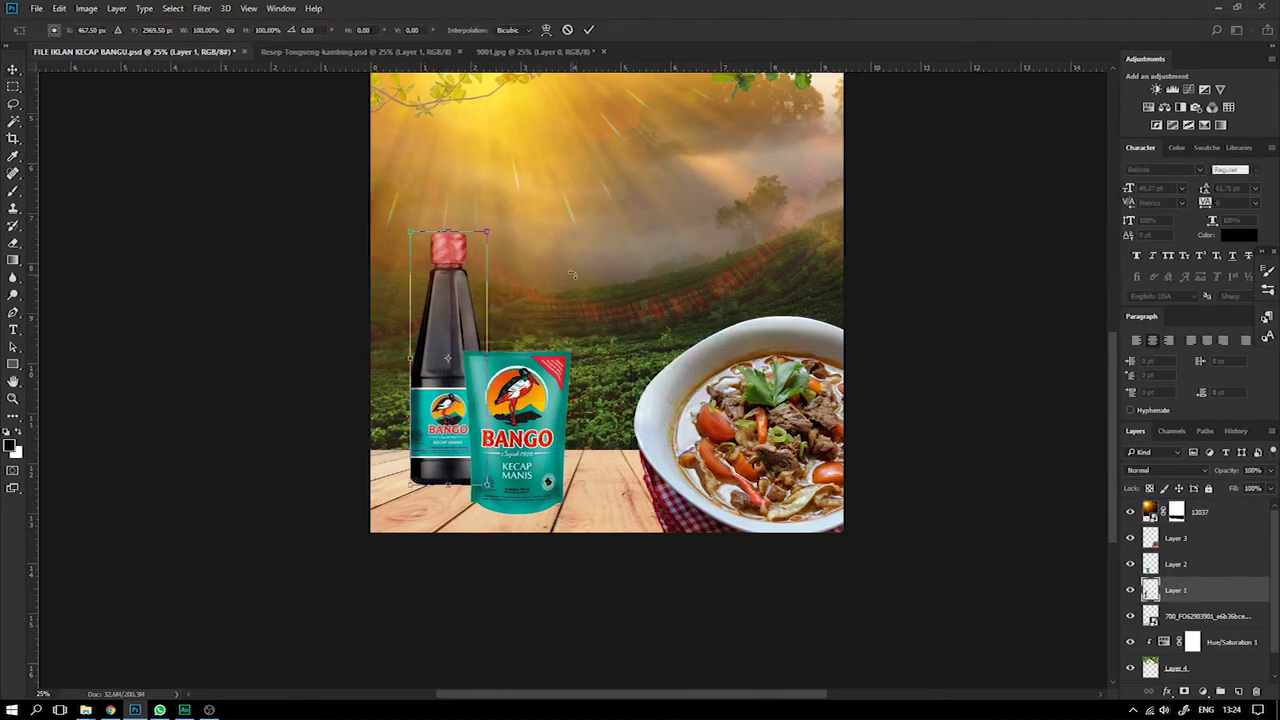
pyautogui.moveTo(497, 238); pyautogui.dragTo(500, 226)
pyautogui.moveTo(436, 288); pyautogui.dragTo(440, 299)
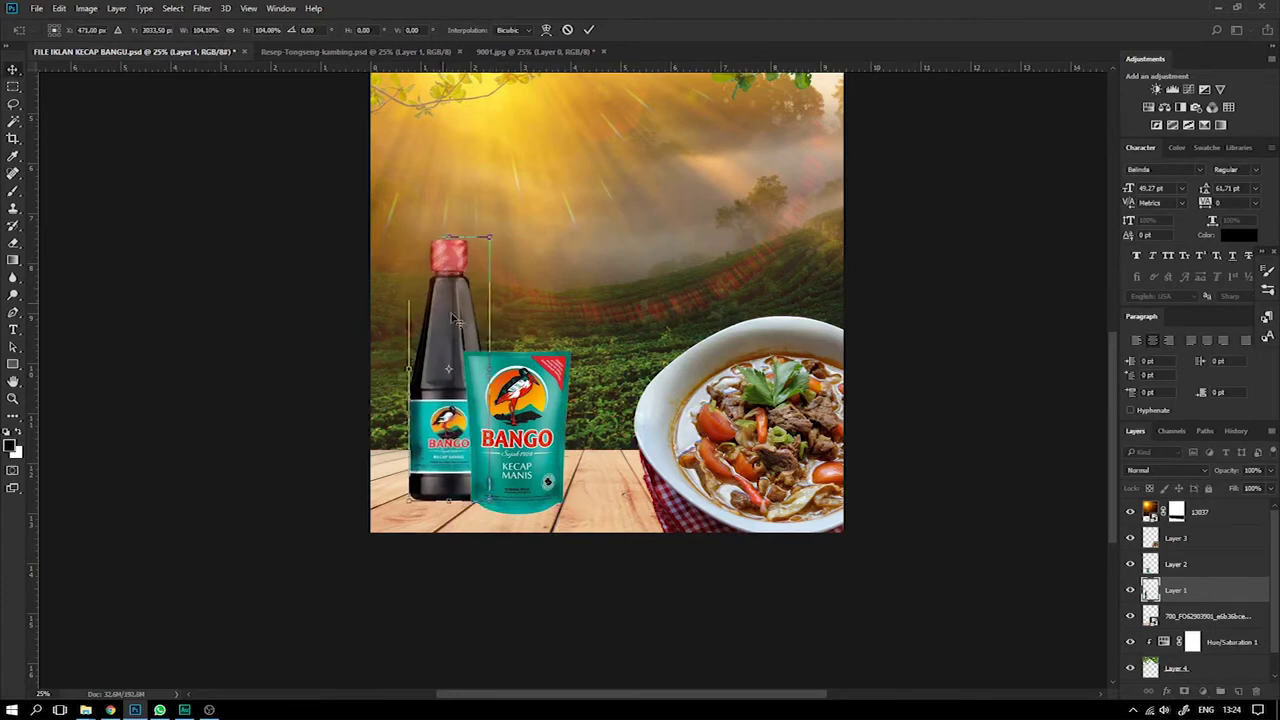
pyautogui.press('Return')
pyautogui.moveTo(526, 372); pyautogui.dragTo(562, 371)
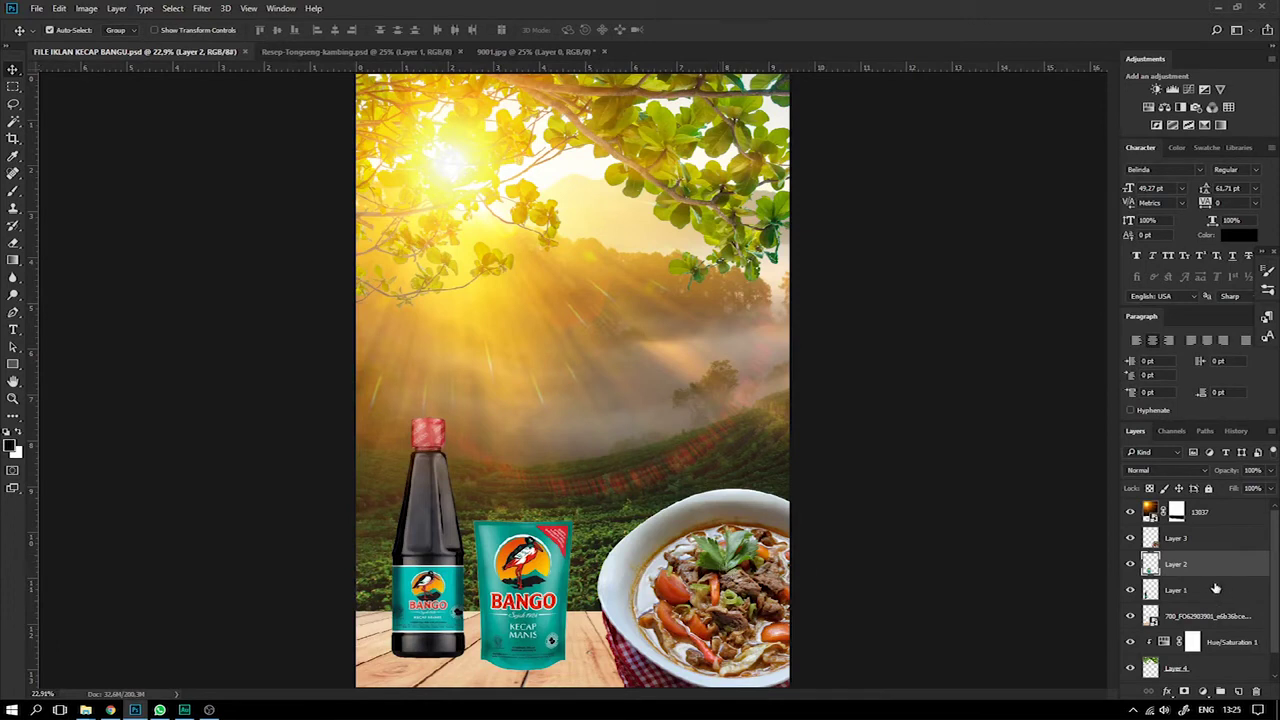
# Shrink the food bowl on Layer 3 slightly and shift it left, closer to the pouch.
pyautogui.click(1160, 540)
pyautogui.click(1131, 541)
pyautogui.click(1131, 541)
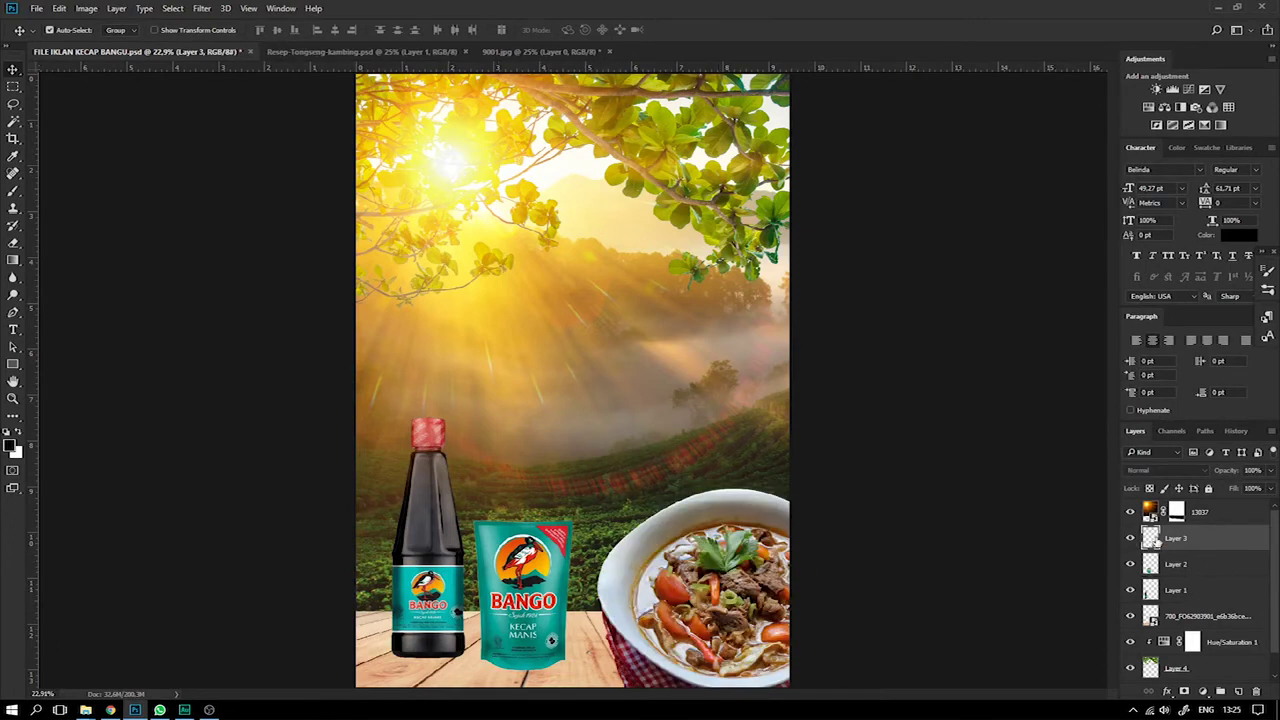
pyautogui.hotkey('ctrl', 't')
pyautogui.moveTo(749, 493); pyautogui.dragTo(737, 606)
pyautogui.press('Return')
# Save the poster document with the rearranged bottle, pouch and bowl.
pyautogui.hotkey('ctrl', '+')
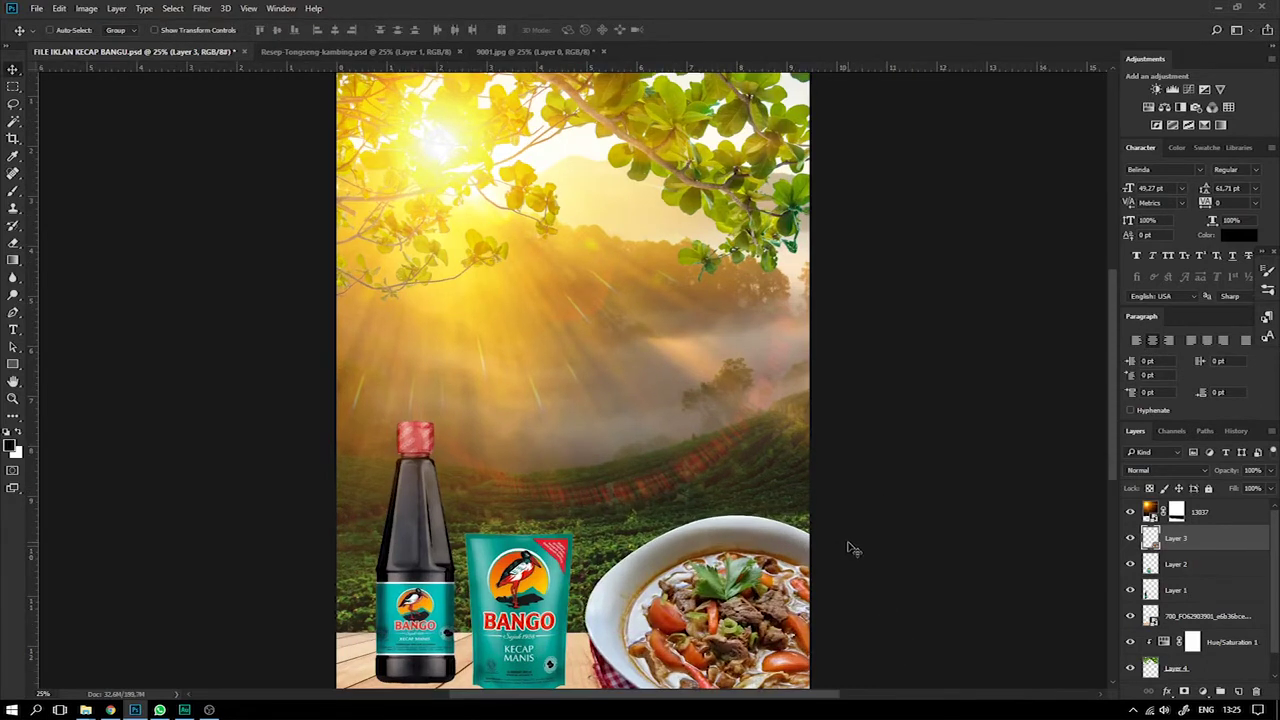
pyautogui.hotkey('ctrl', '+')
pyautogui.scroll(-5, 872, 490)
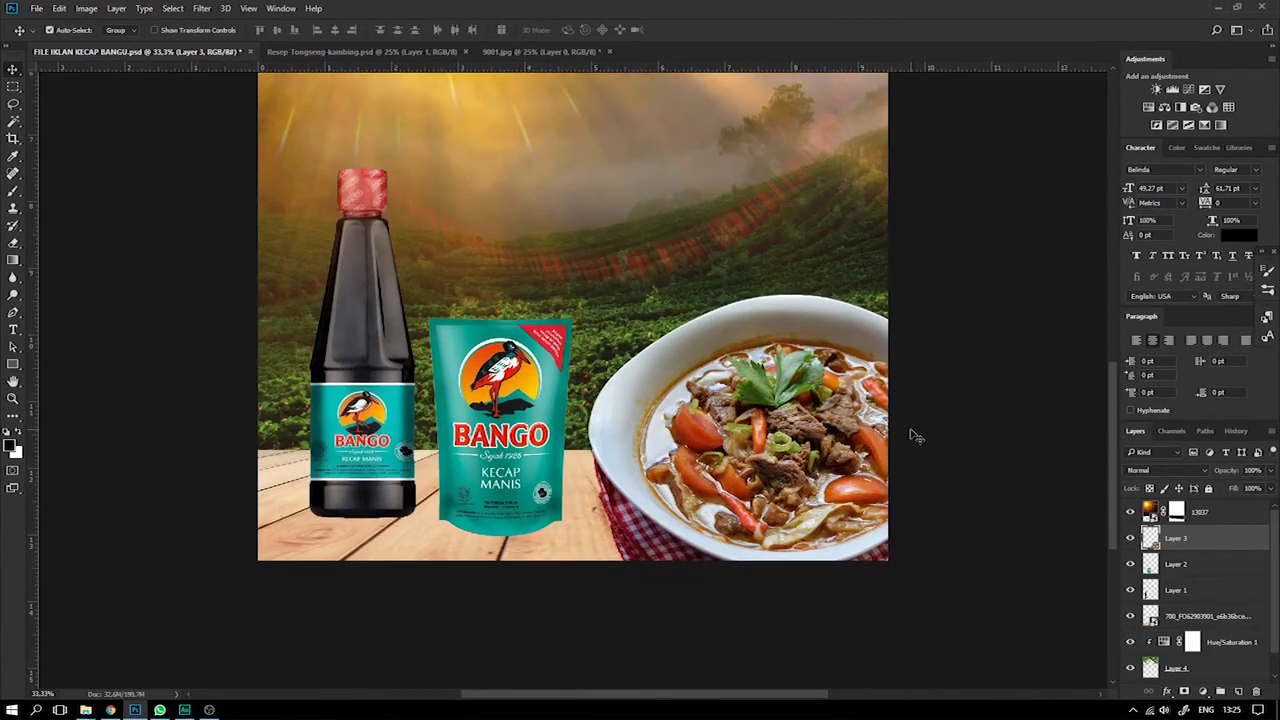
pyautogui.hotkey('ctrl', '-')
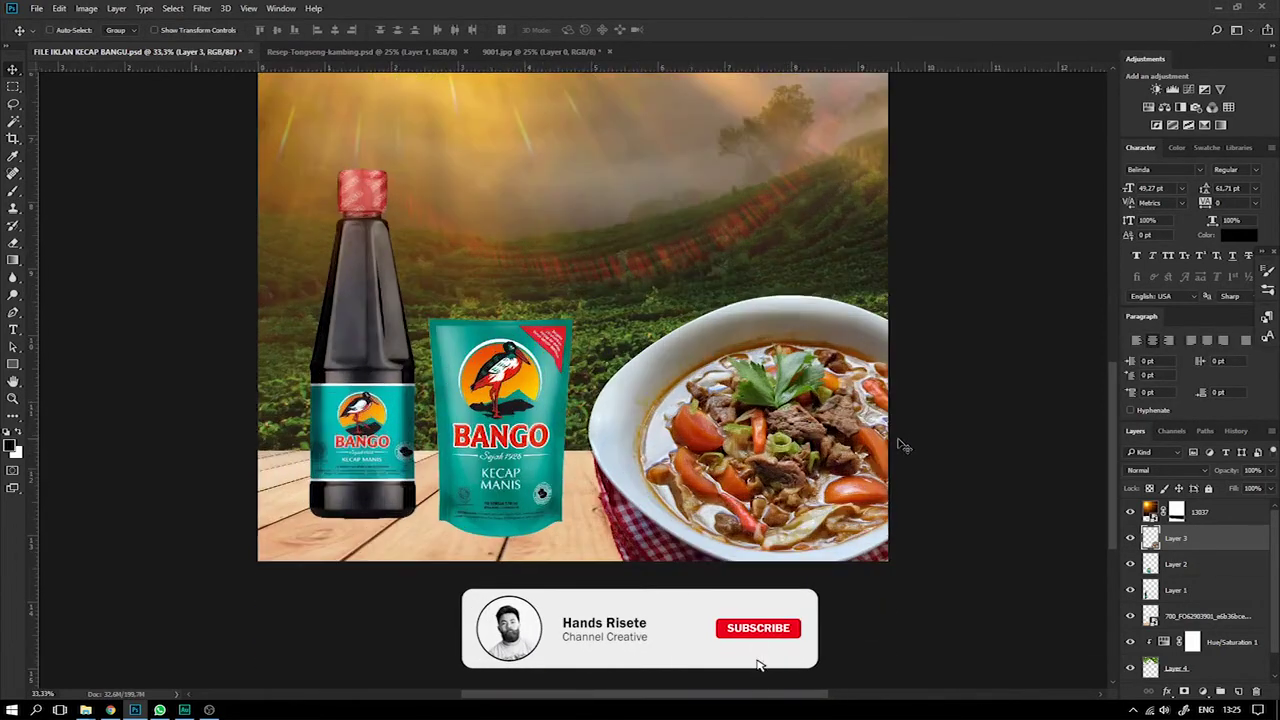
pyautogui.hotkey('ctrl', '-')
pyautogui.hotkey('ctrl', '-')
pyautogui.hotkey('ctrl', 's')
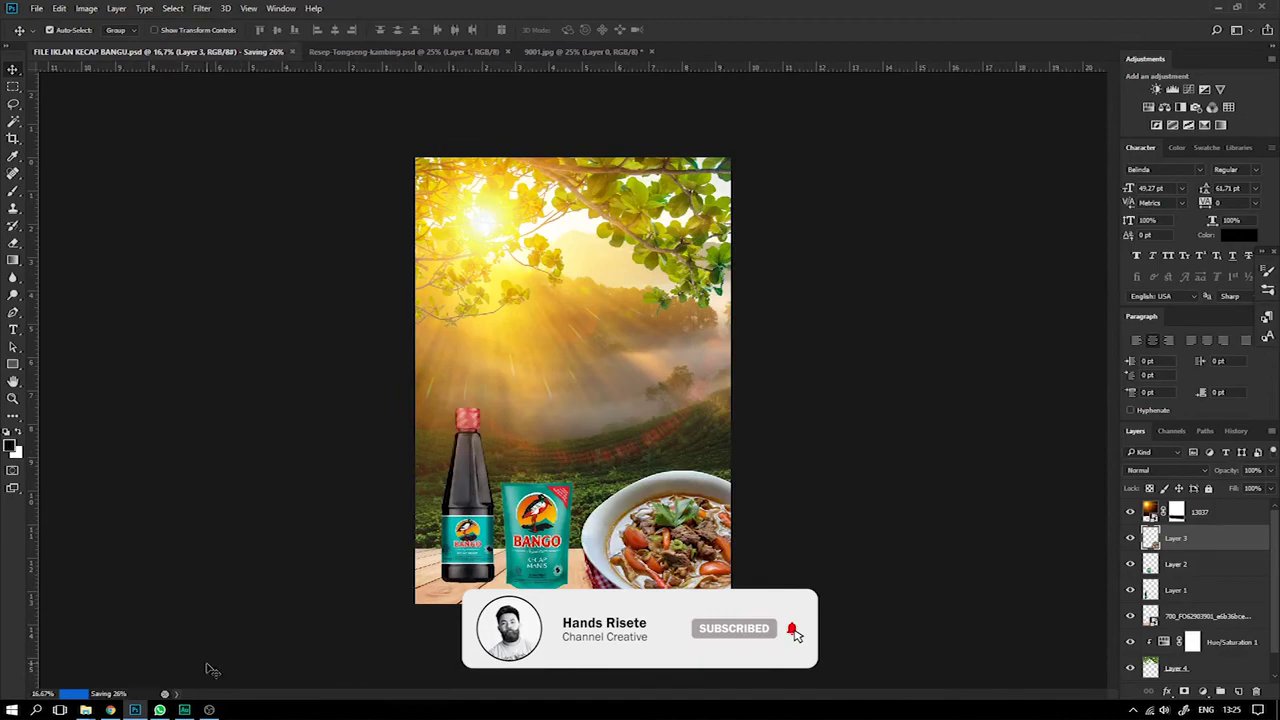
# Place the smoke-32 image from the project folder above Layer 3 and set its blend mode to Screen.
pyautogui.moveTo(85, 710)
pyautogui.click(100, 655)
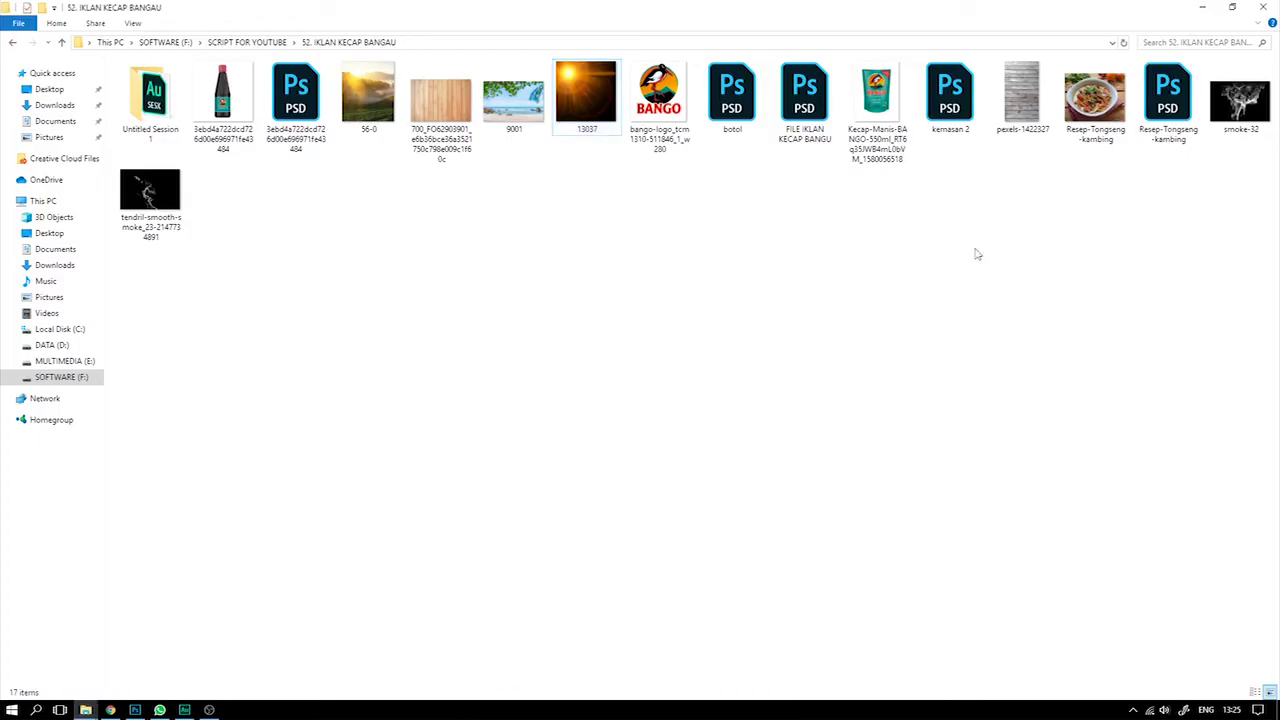
pyautogui.moveTo(1240, 100); pyautogui.dragTo(702, 491)
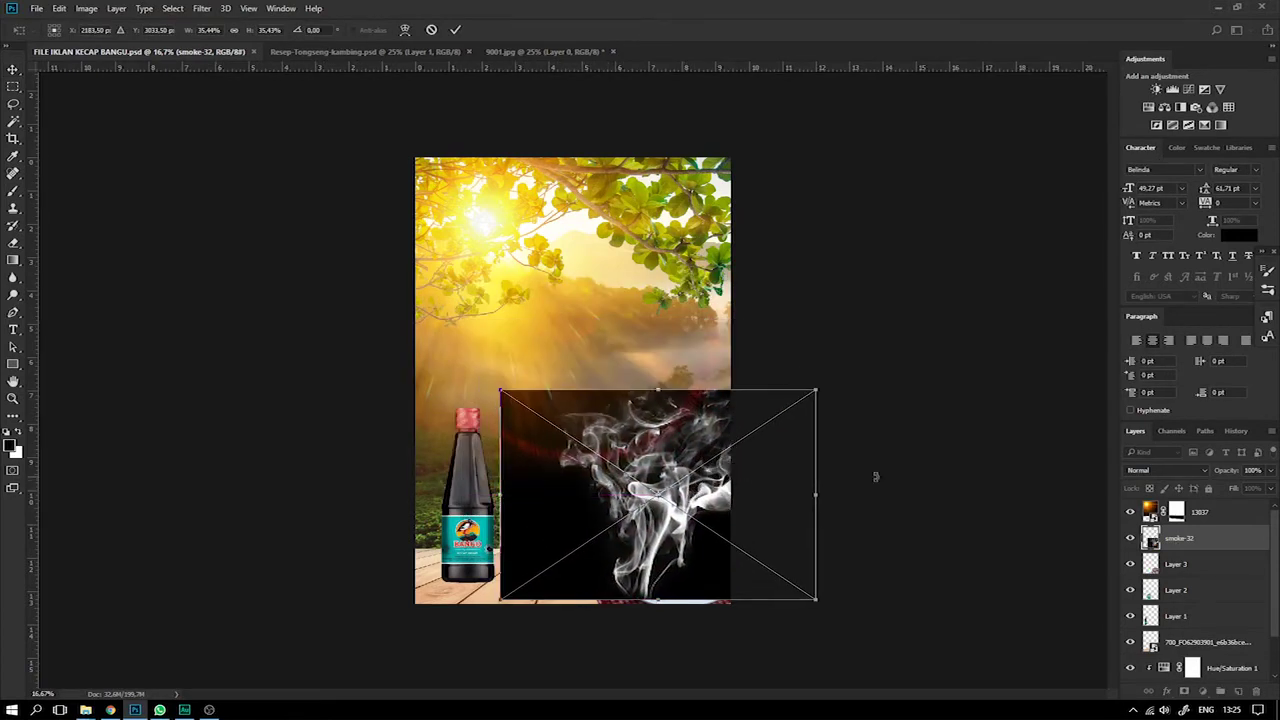
pyautogui.press('Return')
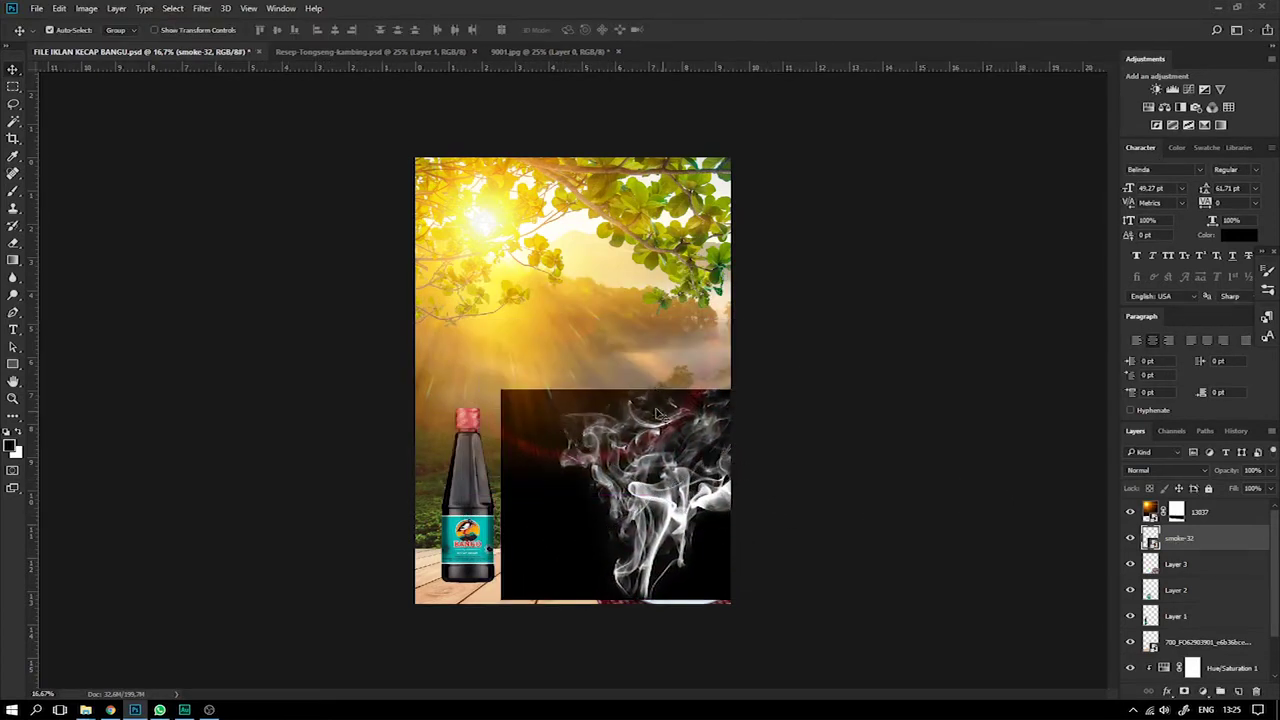
pyautogui.click(1167, 470)
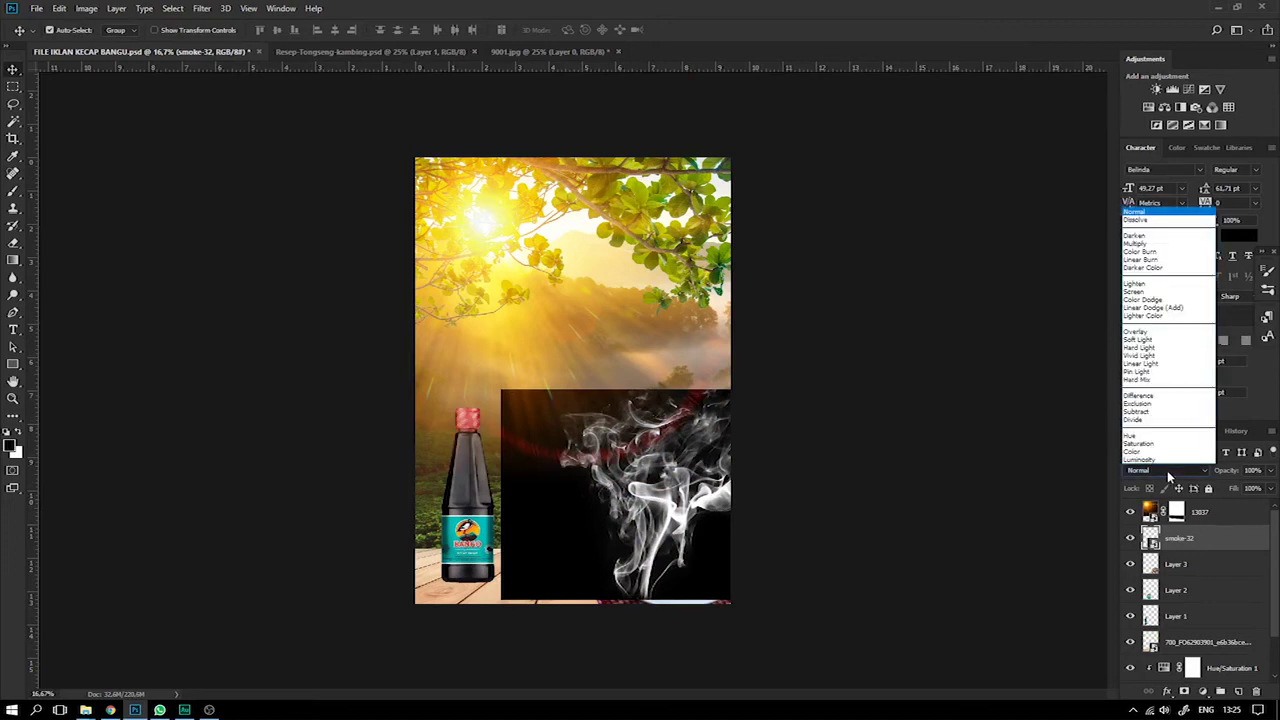
pyautogui.click(1160, 310)
# Scale the smoke-32 layer down to about 23.5 percent and position it so the smoke rises from the food bowl.
pyautogui.moveTo(668, 518); pyautogui.dragTo(645, 515)
pyautogui.hotkey('ctrl', 't')
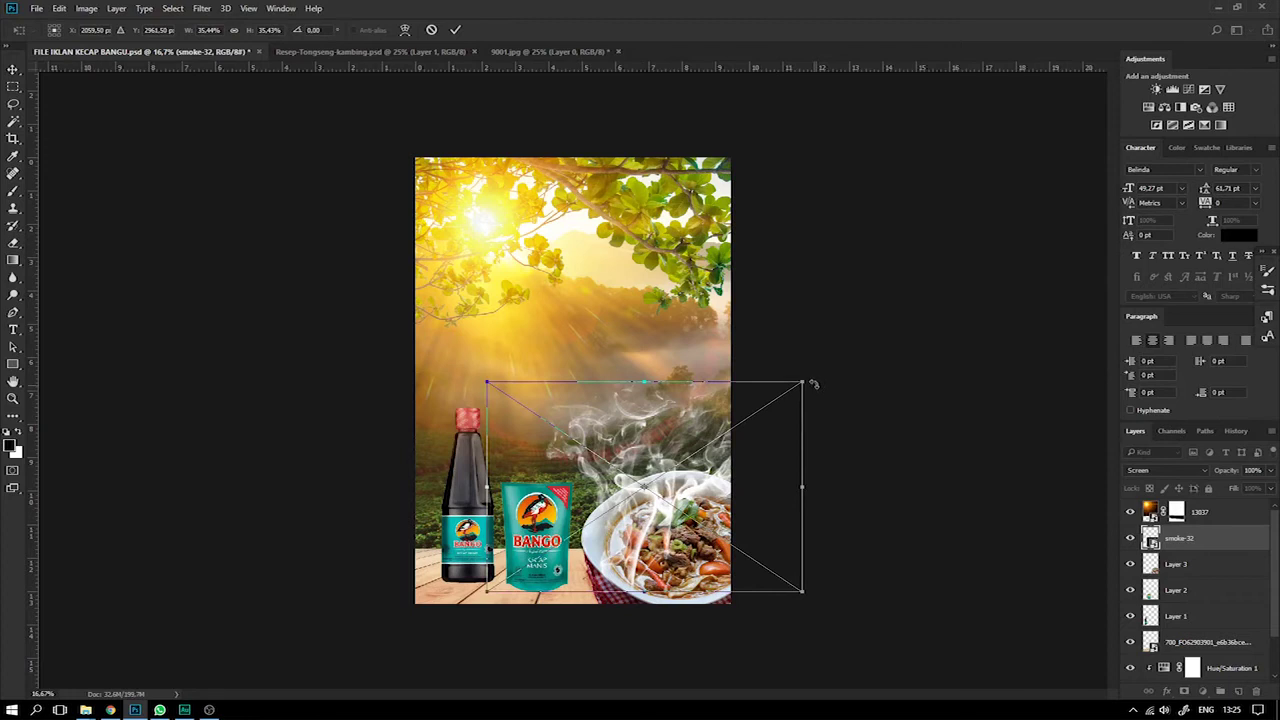
pyautogui.moveTo(798, 385); pyautogui.dragTo(741, 402)
pyautogui.moveTo(718, 499); pyautogui.dragTo(735, 517)
pyautogui.moveTo(785, 428); pyautogui.dragTo(766, 434)
pyautogui.moveTo(728, 478); pyautogui.dragTo(729, 472)
pyautogui.hotkey('ctrl', '+')
pyautogui.hotkey('ctrl', '+')
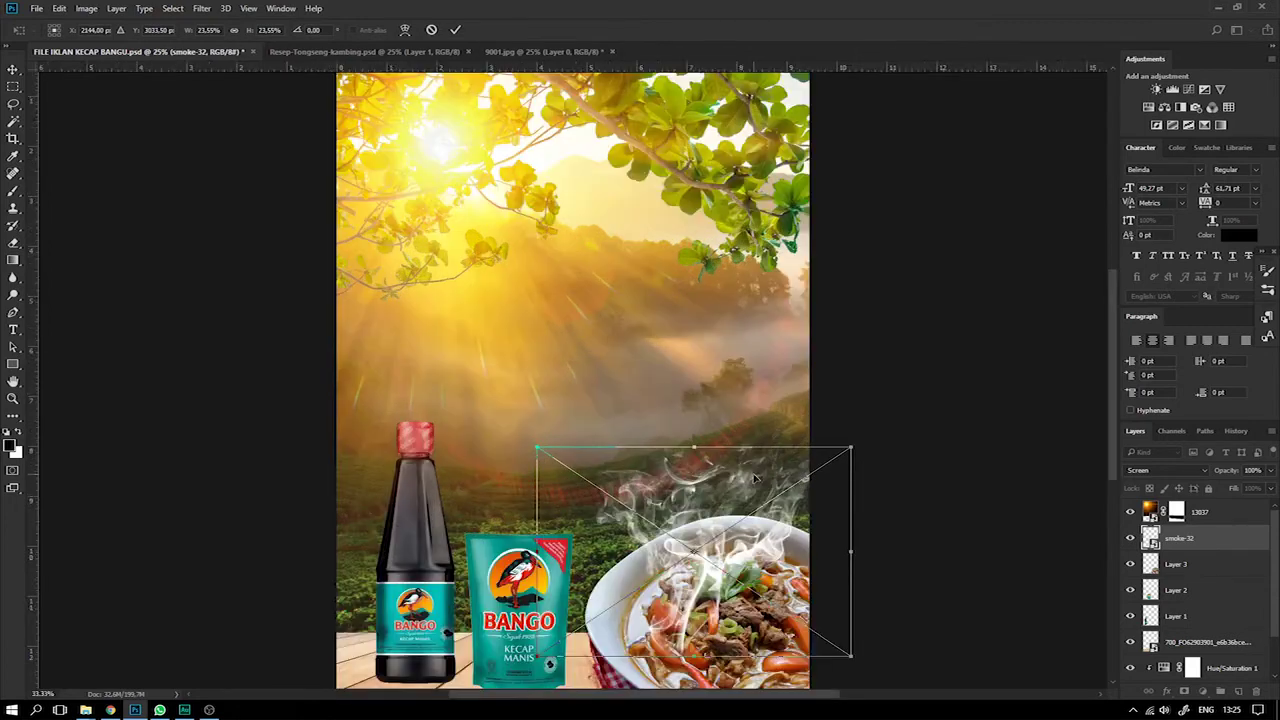
pyautogui.moveTo(894, 508); pyautogui.dragTo(729, 240)
pyautogui.press('Return')
pyautogui.press('Return')
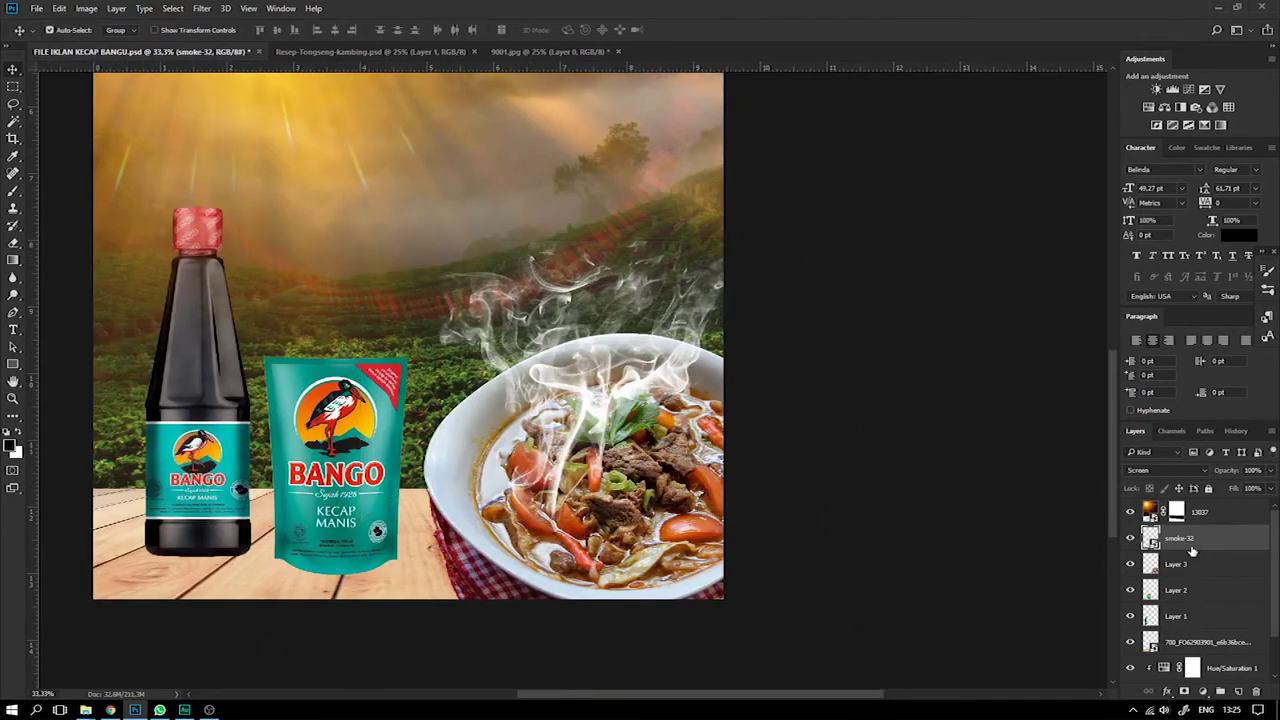
# Add a layer mask to smoke-32 and soften parts of the smoke with a black brush at 20% opacity.
pyautogui.click(1185, 691)
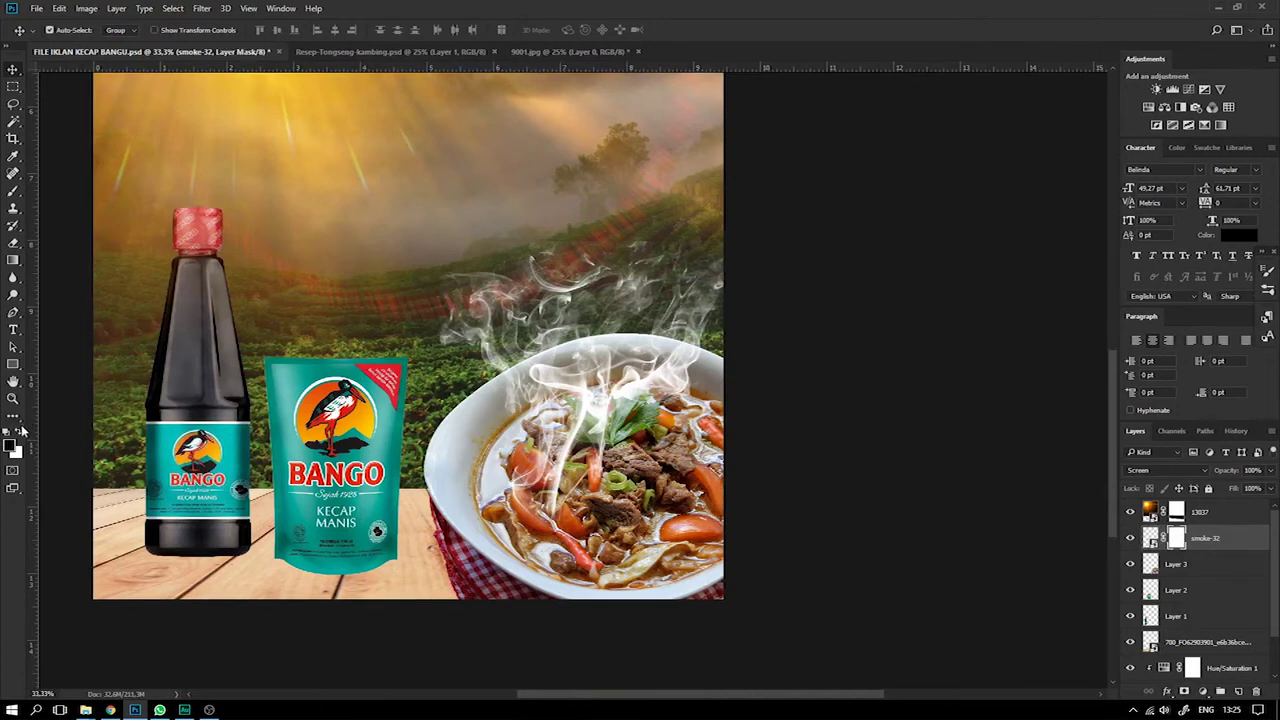
pyautogui.press('b')
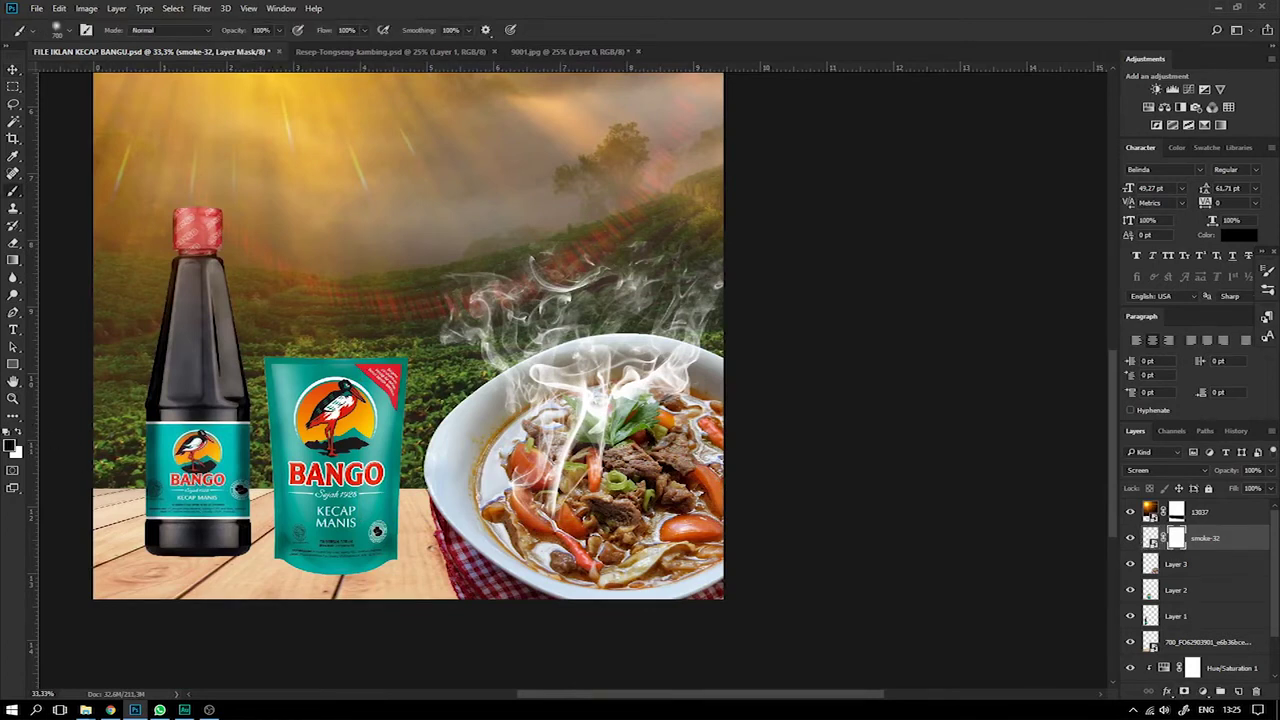
pyautogui.write('20')
pyautogui.press('Return')
pyautogui.press('[')
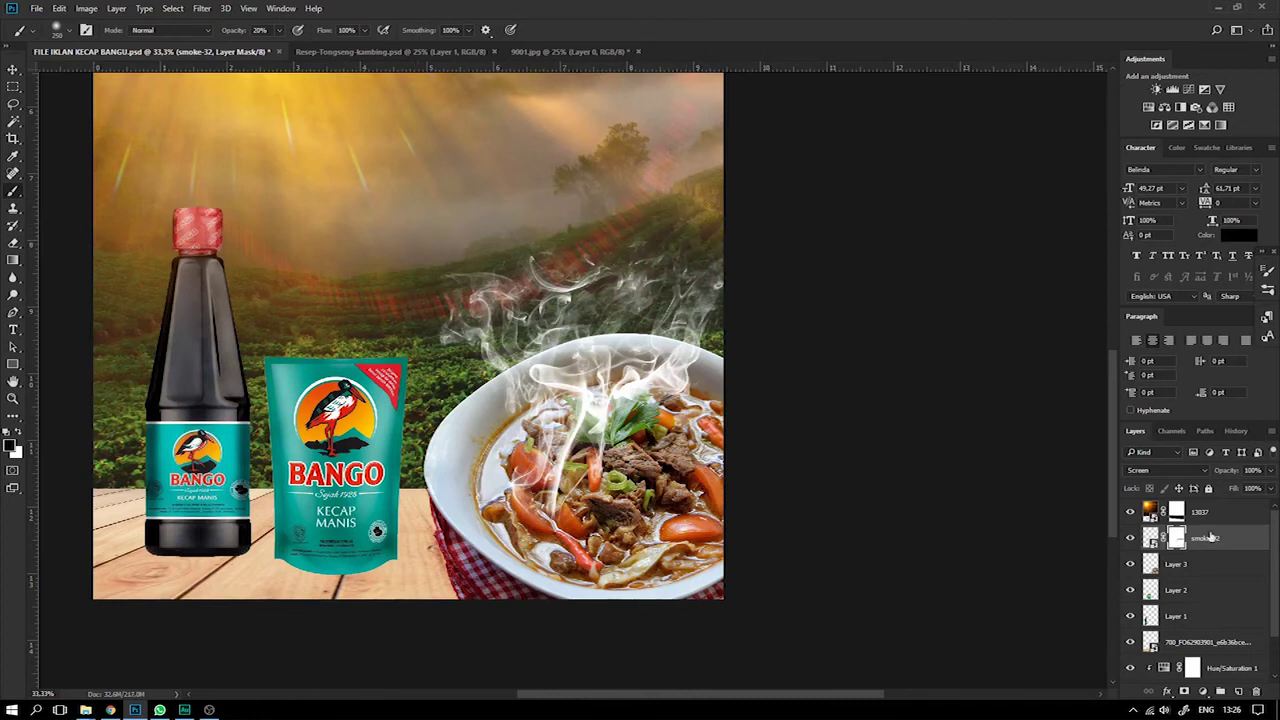
pyautogui.click(1131, 541)
pyautogui.click(1131, 541)
pyautogui.click(1131, 541)
pyautogui.click(1131, 541)
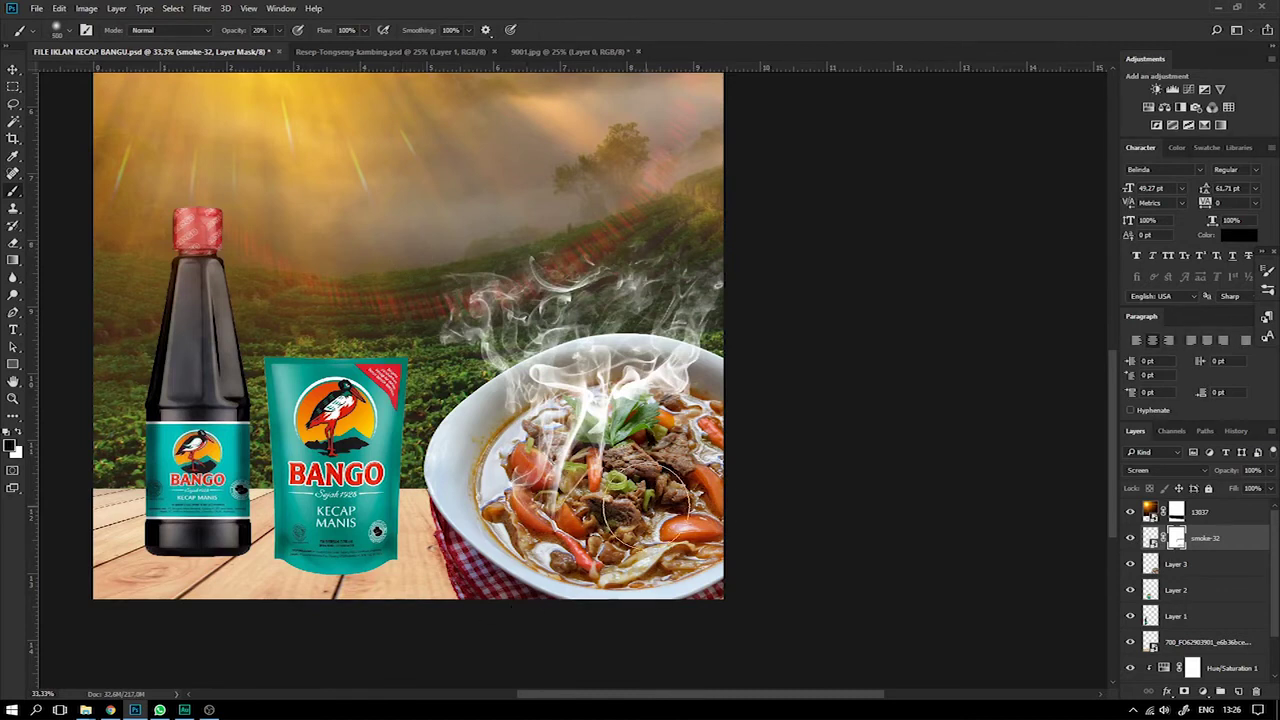
# Shift the smoke slightly right and down over the bowl and reduce the smoke-32 layer's opacity to 57%.
pyautogui.press('v')
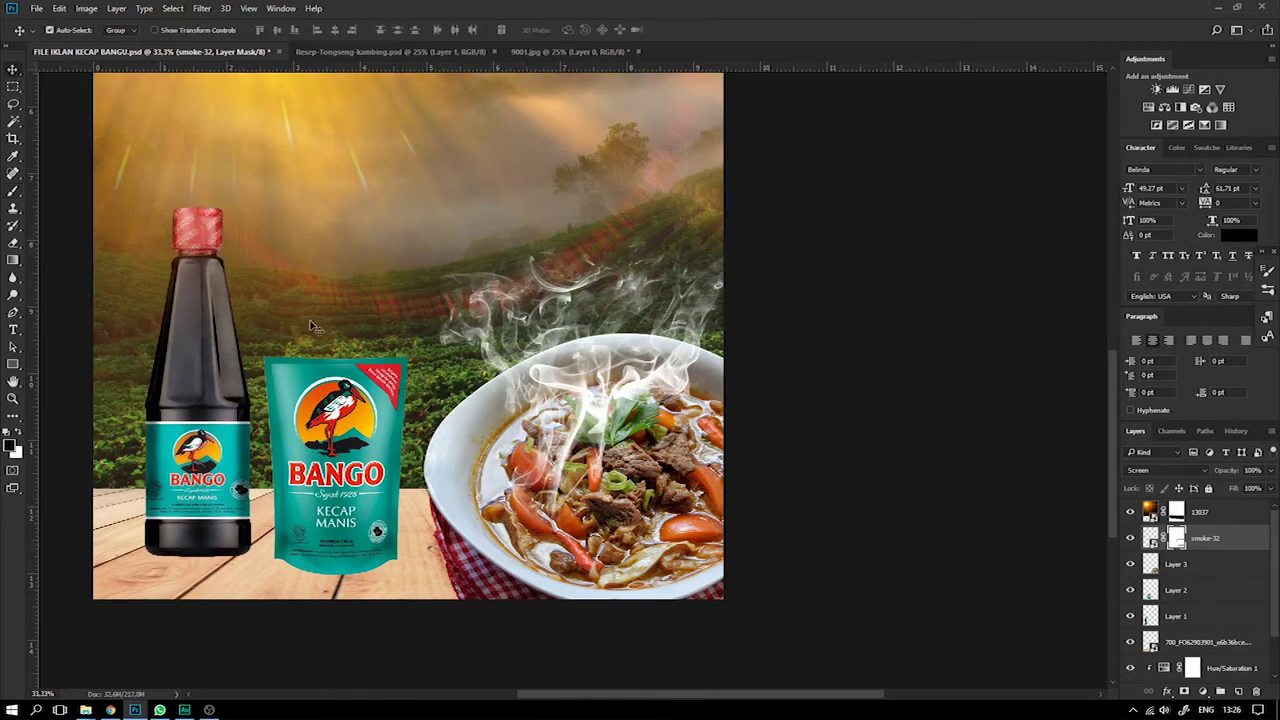
pyautogui.moveTo(601, 416); pyautogui.dragTo(632, 434)
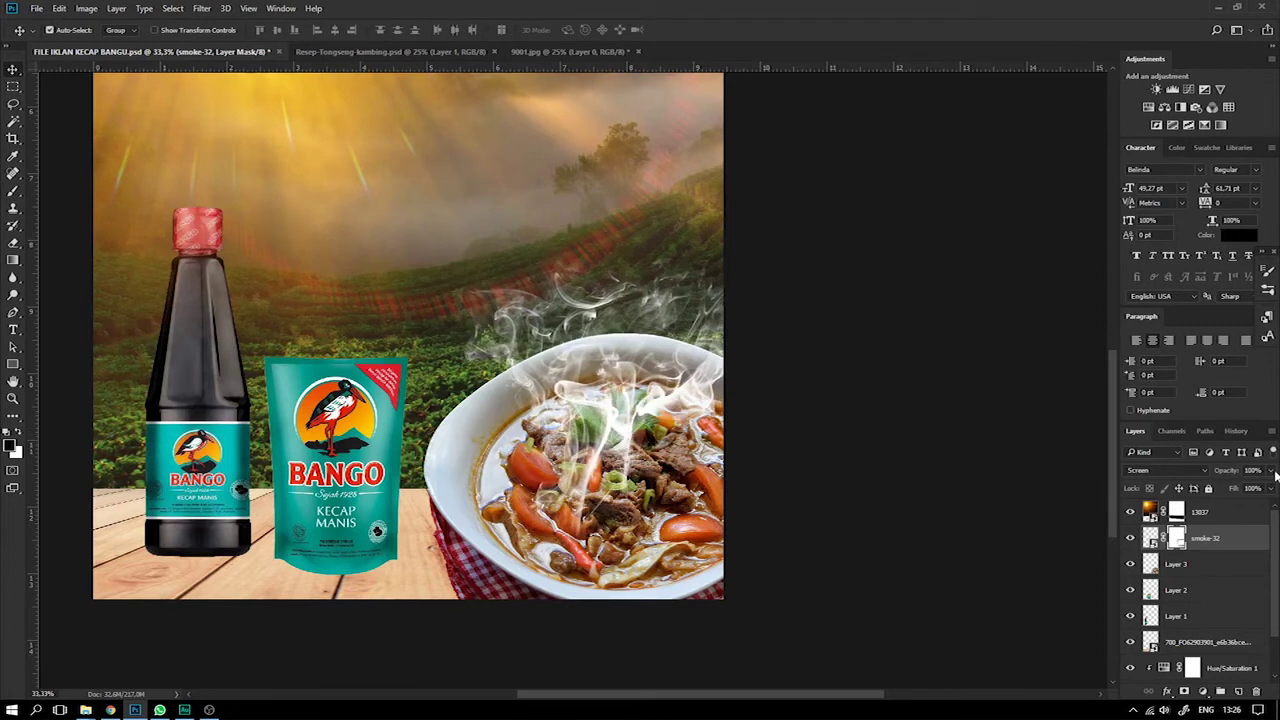
pyautogui.moveTo(1259, 490); pyautogui.dragTo(1248, 489)
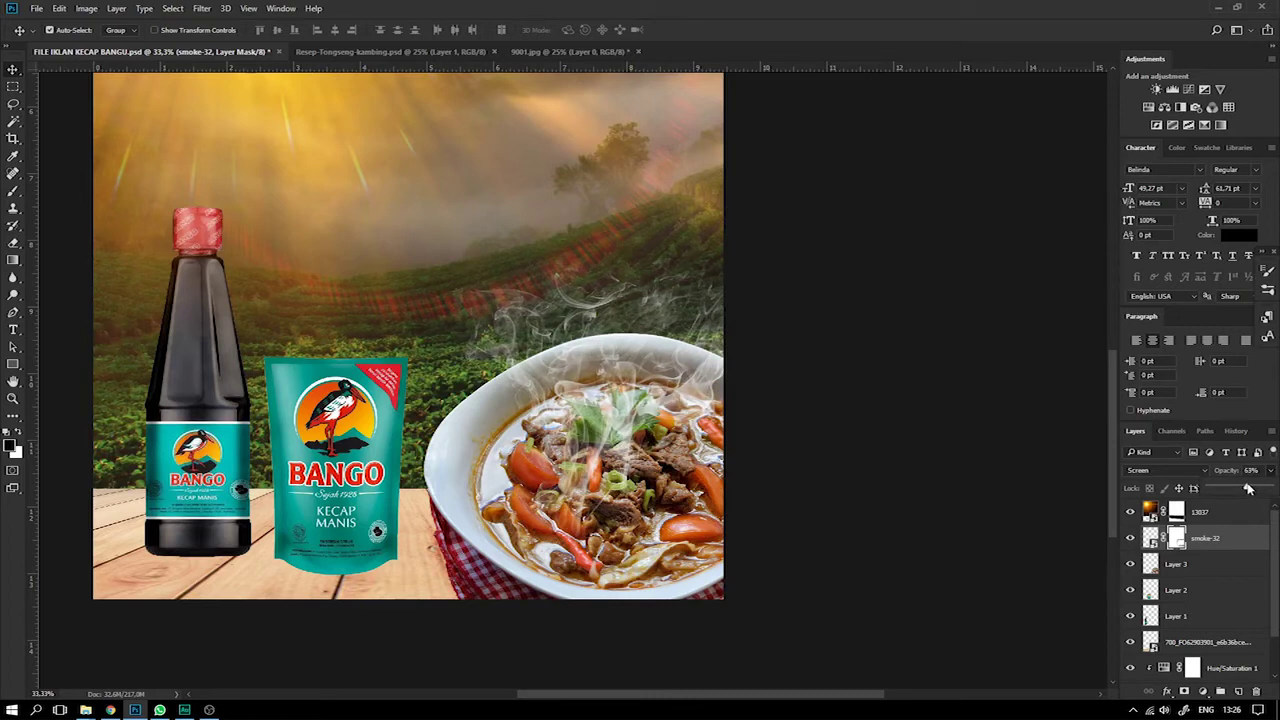
pyautogui.moveTo(1240, 488); pyautogui.dragTo(1242, 488)
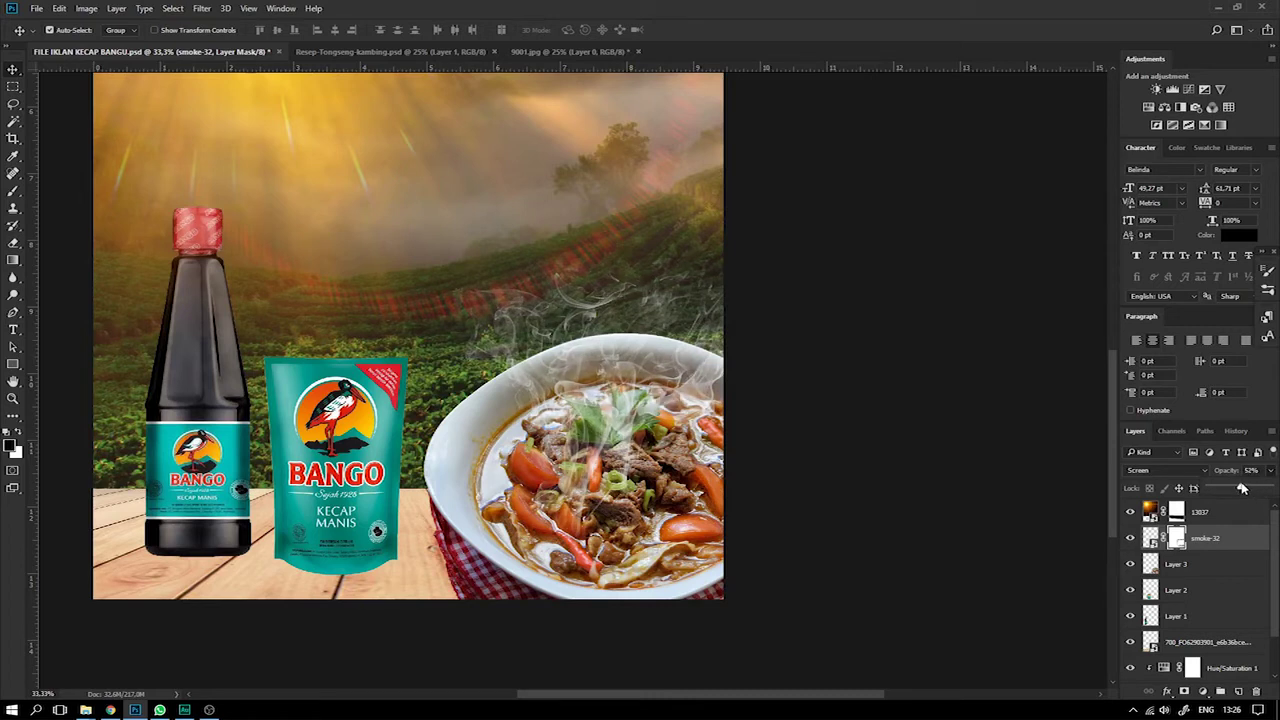
pyautogui.hotkey('ctrl', '-')
pyautogui.hotkey('ctrl', '-')
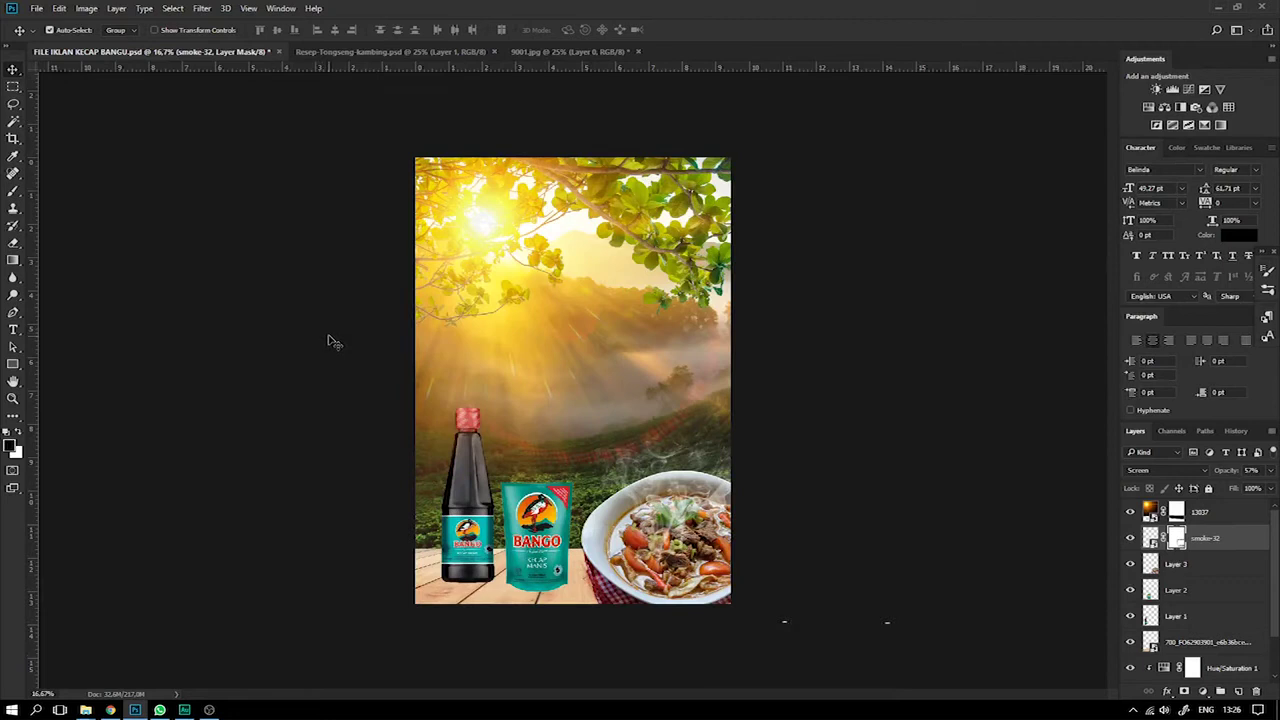
# Save the poster document and zoom in on the bottle, pouch and bowl where they meet the table.
pyautogui.hotkey('ctrl', '+')
pyautogui.hotkey('ctrl', '+')
pyautogui.scroll(-3, 336, 324)
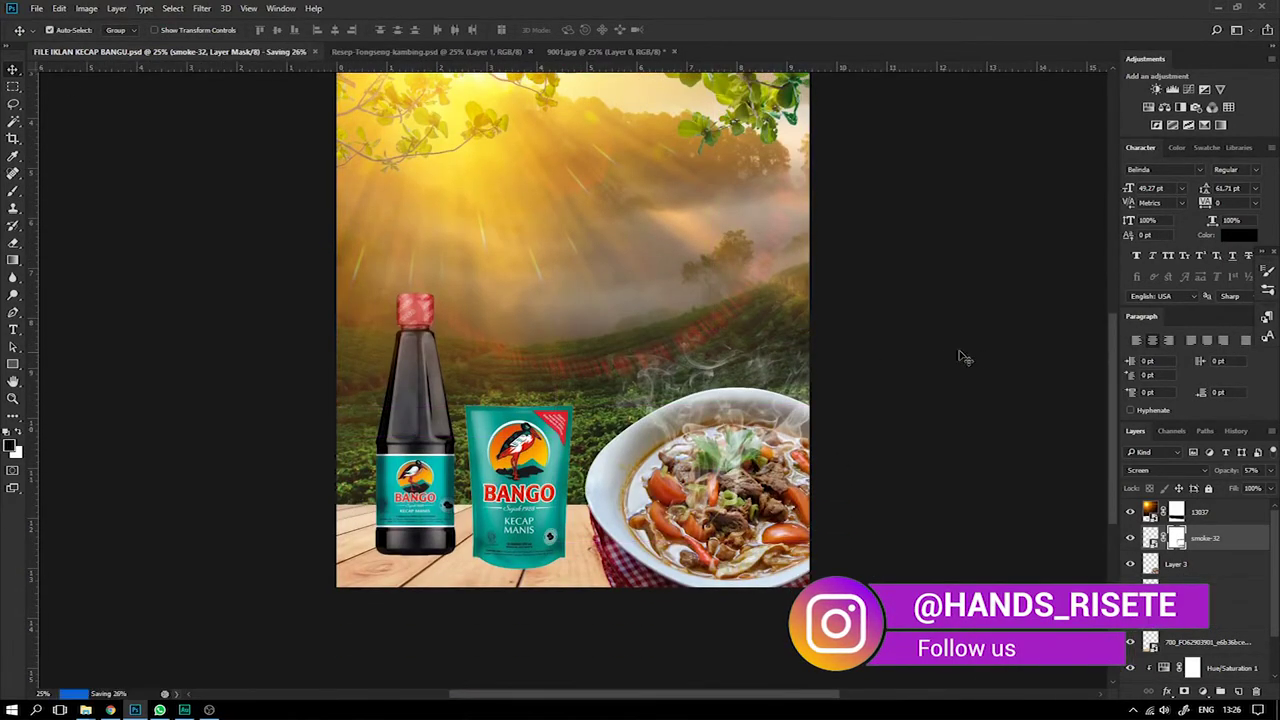
pyautogui.scroll(-2, 763, 462)
pyautogui.press('z')
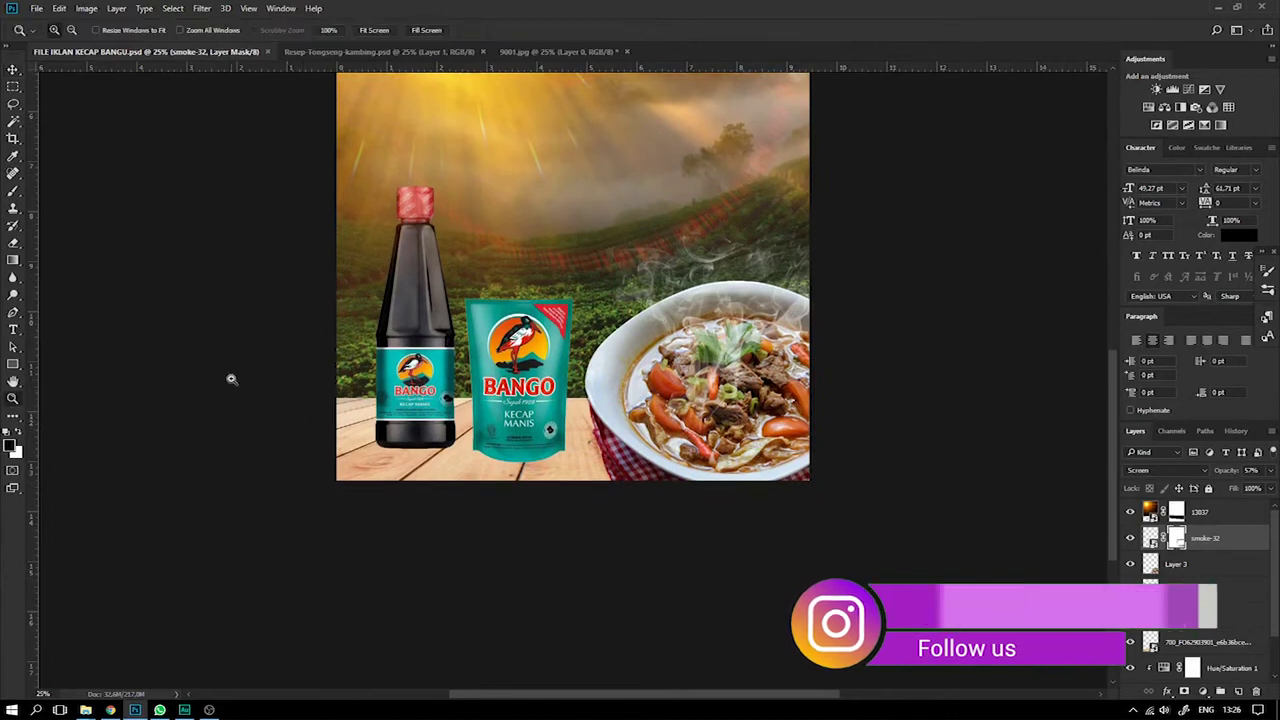
pyautogui.moveTo(714, 557); pyautogui.dragTo(345, 432)
pyautogui.press('v')
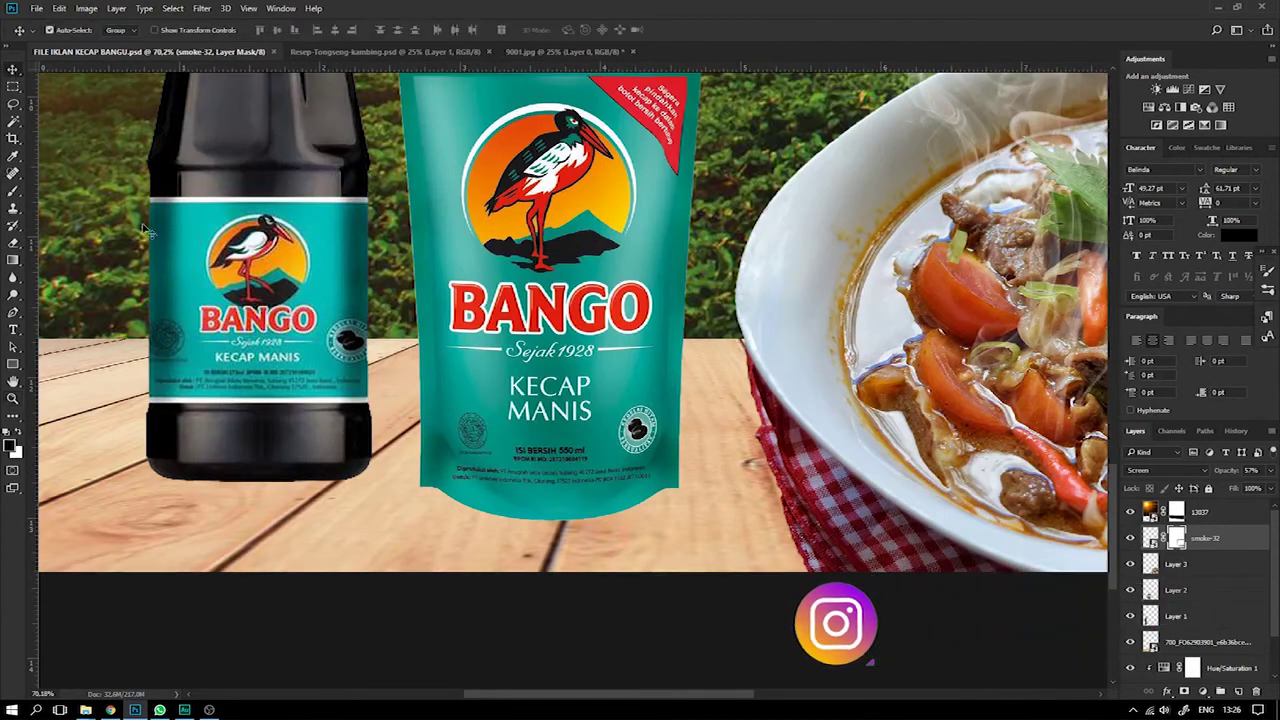
# Add a new empty layer directly above the wooden table layer and below the bottle's Layer 1.
pyautogui.hotkey('ctrl', '-')
pyautogui.hotkey('ctrl', '+')
pyautogui.moveTo(376, 428); pyautogui.dragTo(640, 347)
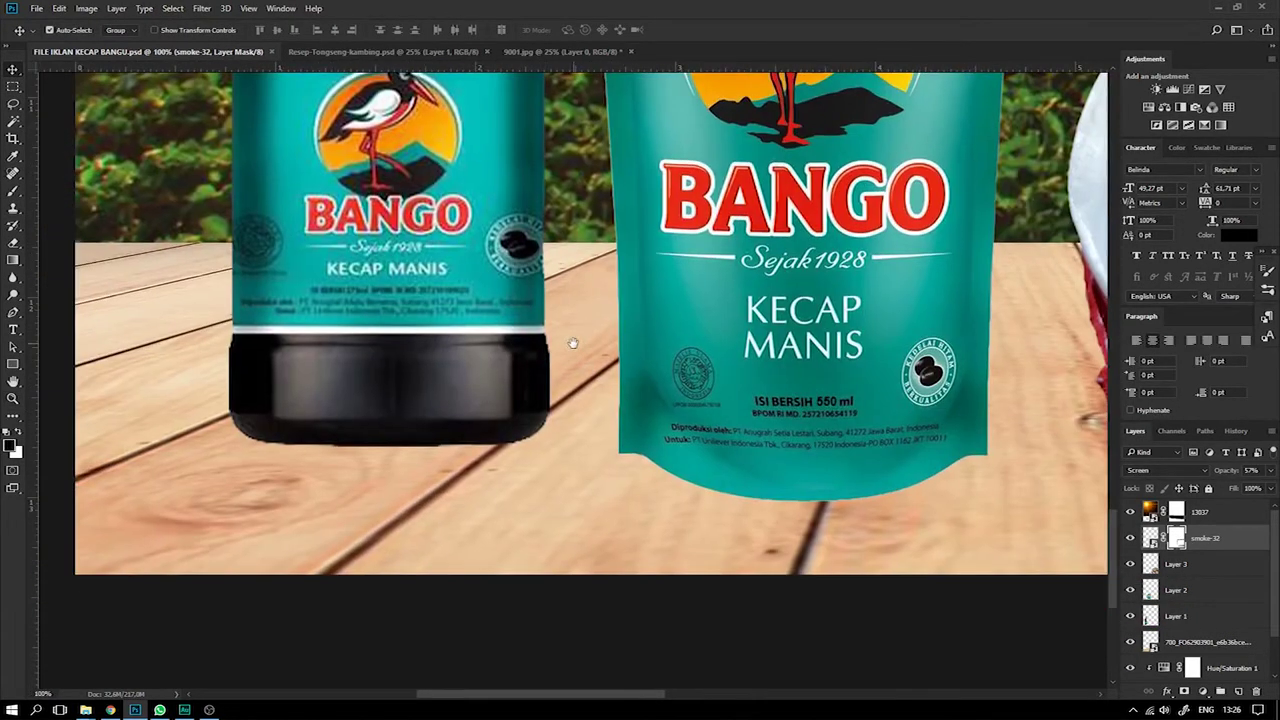
pyautogui.click(1205, 612)
pyautogui.scroll(-2, 1205, 610)
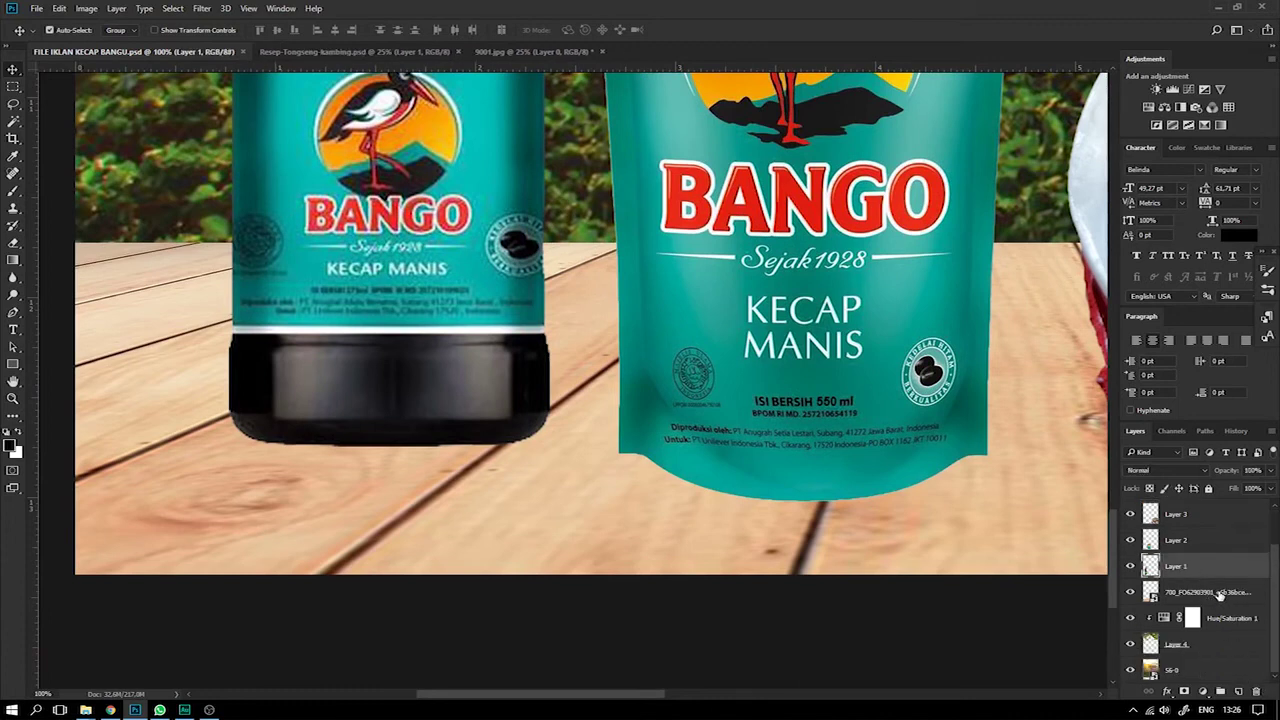
pyautogui.click(1207, 591)
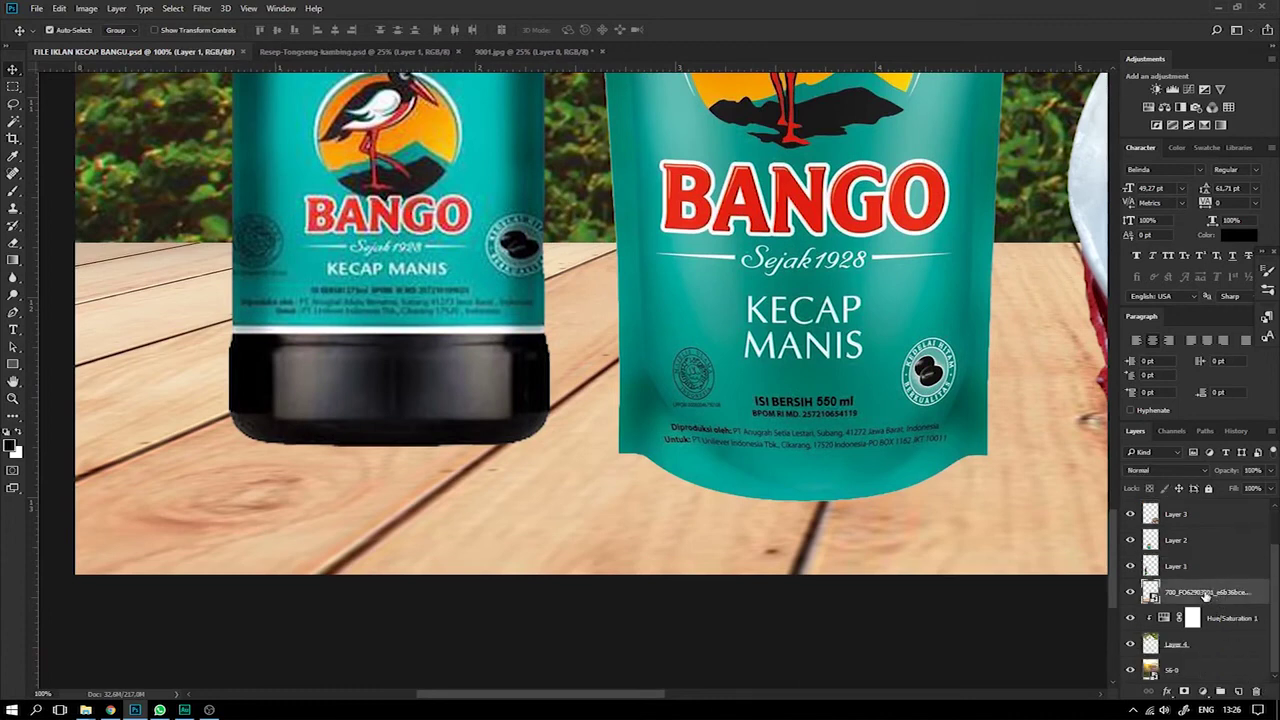
pyautogui.click(1238, 691)
# Paint a black contact shadow along the bottle's base with a small soft brush, raising the brush opacity to 100%.
pyautogui.press('b')
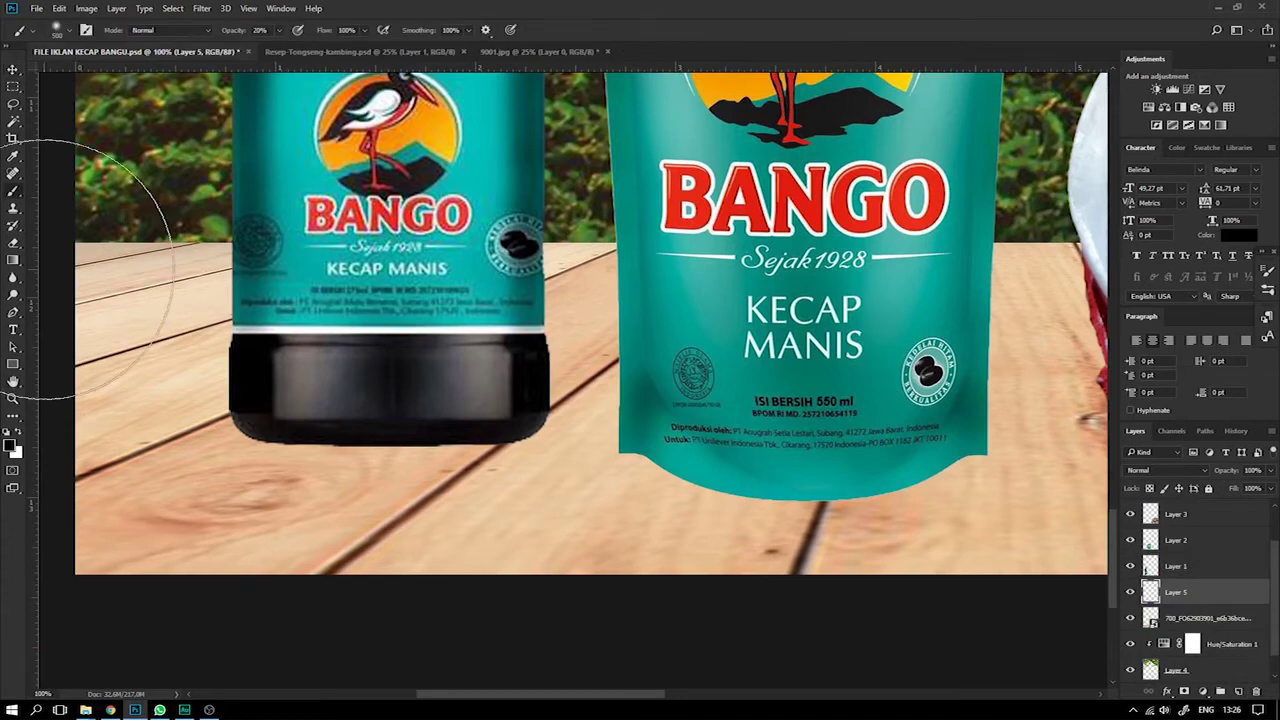
pyautogui.press('[')
pyautogui.moveTo(298, 50); pyautogui.dragTo(300, 50)
pyautogui.press('[')
pyautogui.press('[')
pyautogui.press('[')
pyautogui.press('[')
pyautogui.press('[')
pyautogui.press('[')
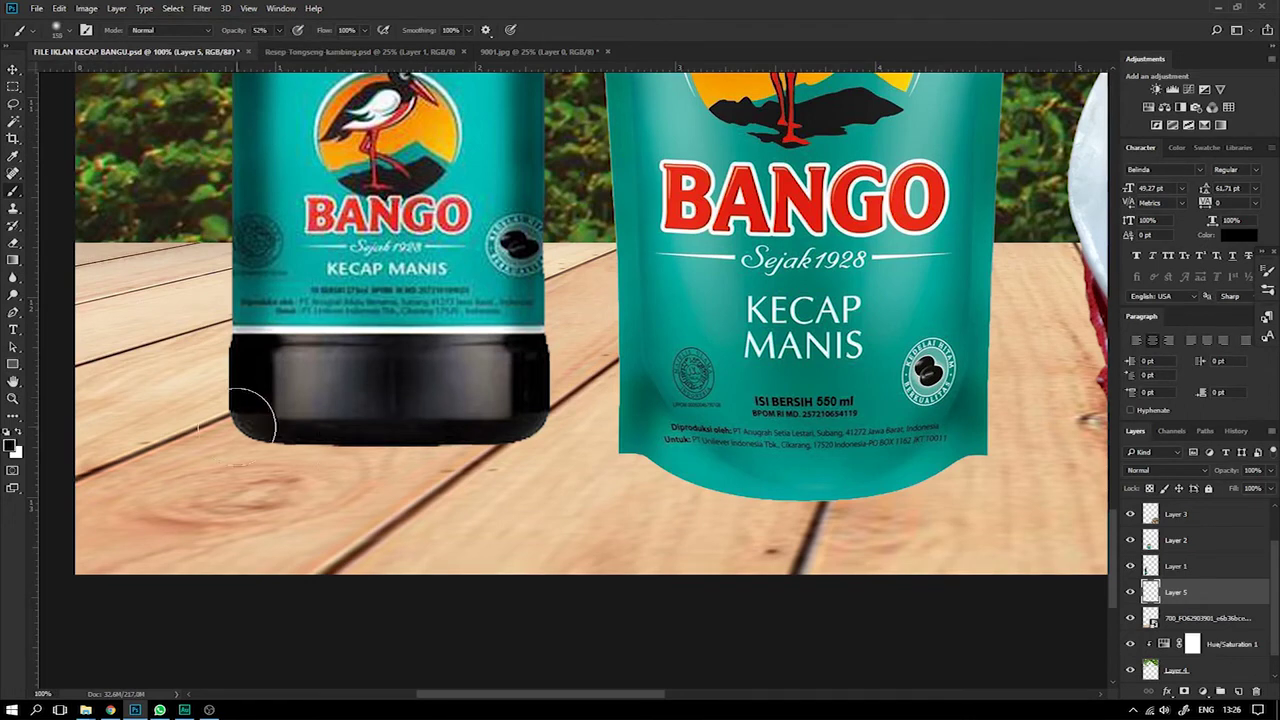
pyautogui.moveTo(254, 430); pyautogui.dragTo(287, 430)
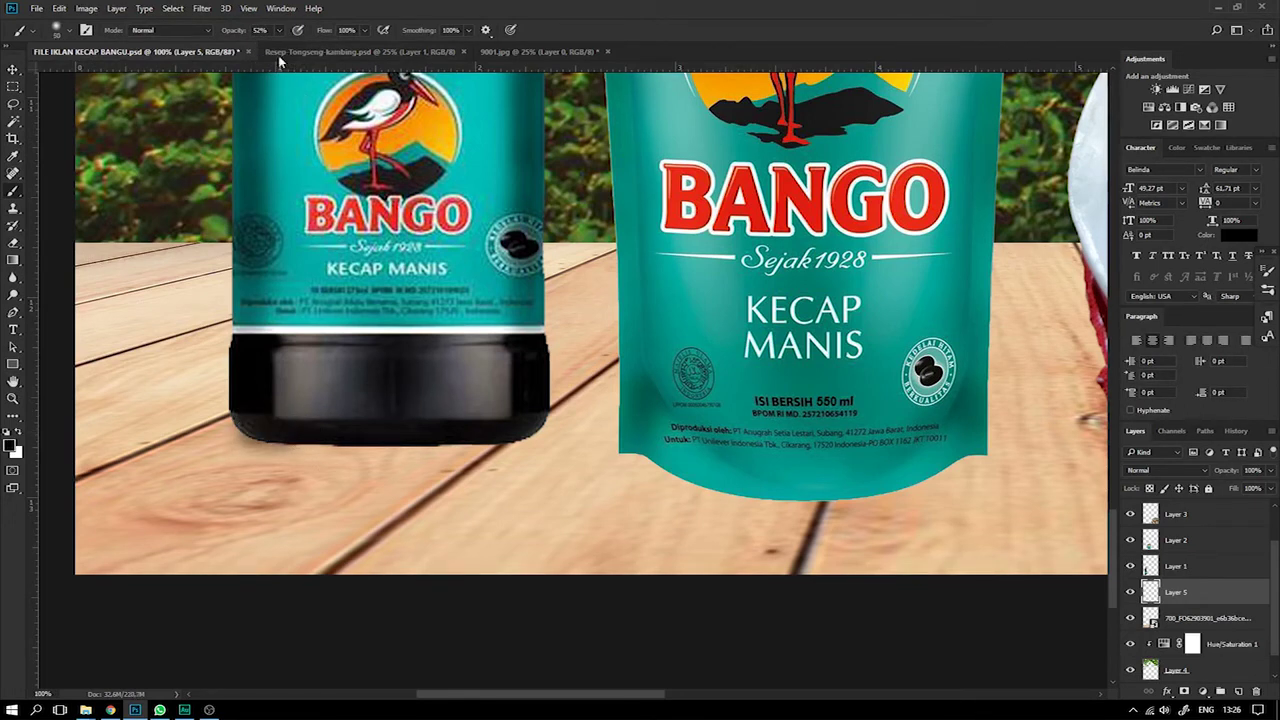
pyautogui.press('[')
pyautogui.press('[')
pyautogui.moveTo(280, 433)
pyautogui.mouseDown()
pyautogui.moveTo(468, 441)
pyautogui.moveTo(531, 416)
pyautogui.moveTo(516, 433)
pyautogui.moveTo(346, 437)
pyautogui.mouseUp()
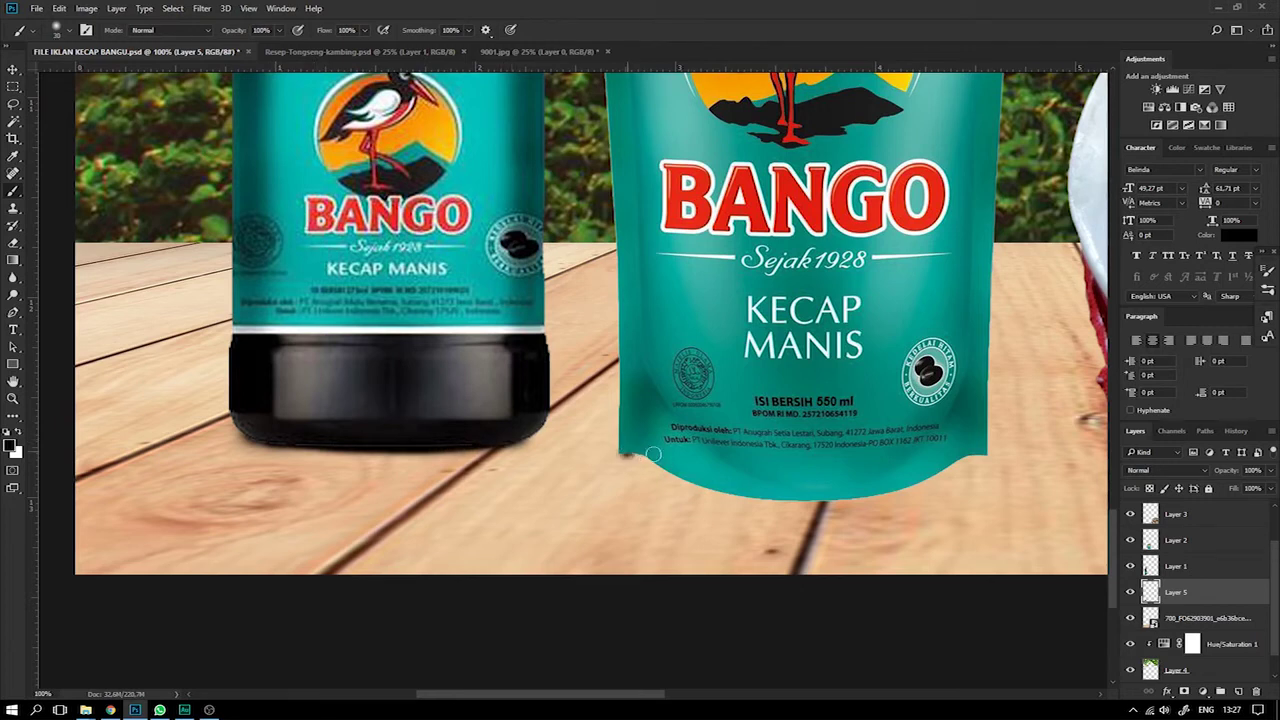
# Paint a black contact shadow along the curved lower edge of the pouch on Layer 5.
pyautogui.moveTo(668, 470)
pyautogui.mouseDown()
pyautogui.moveTo(883, 479)
pyautogui.moveTo(776, 494)
pyautogui.moveTo(839, 493)
pyautogui.moveTo(968, 455)
pyautogui.moveTo(853, 491)
pyautogui.mouseUp()
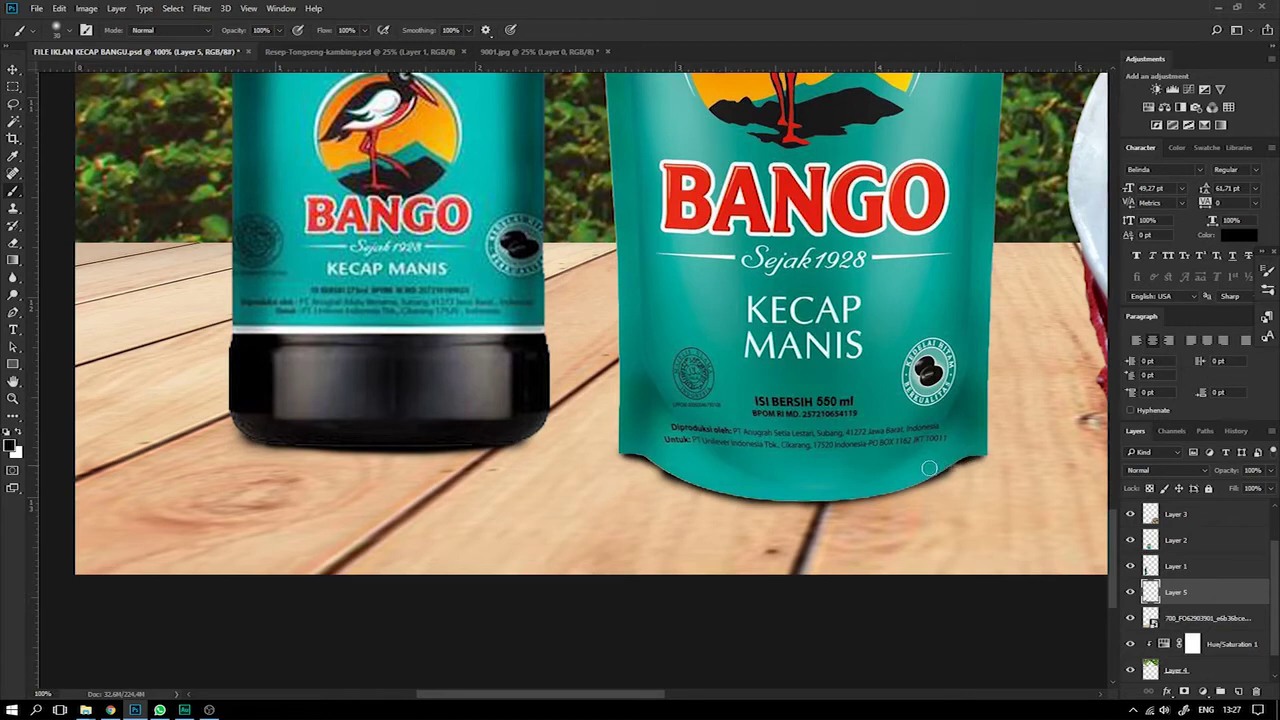
pyautogui.moveTo(636, 453); pyautogui.dragTo(740, 494)
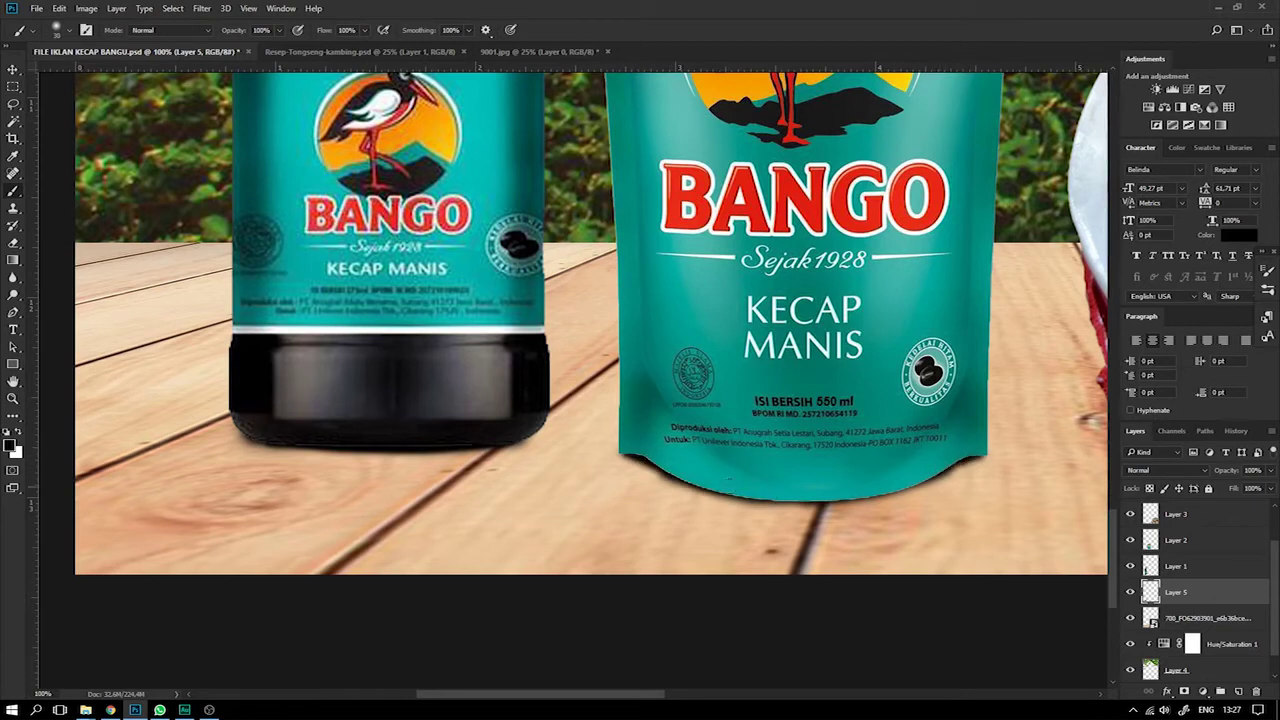
pyautogui.moveTo(962, 462)
pyautogui.mouseDown()
pyautogui.moveTo(827, 493)
pyautogui.moveTo(868, 500)
pyautogui.moveTo(945, 468)
pyautogui.mouseUp()
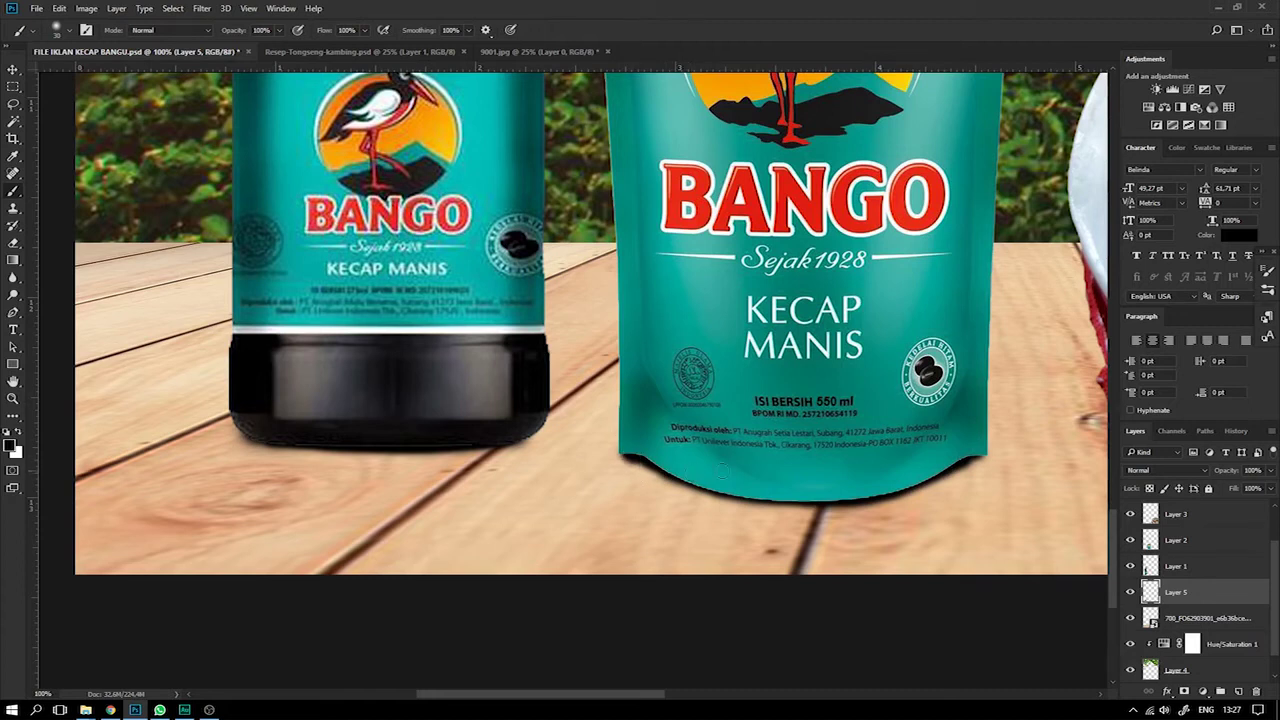
# Darken and even out the shadow beneath the bottle's base and rounded corners using a smaller brush.
pyautogui.hotkey('ctrl', '-')
pyautogui.hotkey('ctrl', '-')
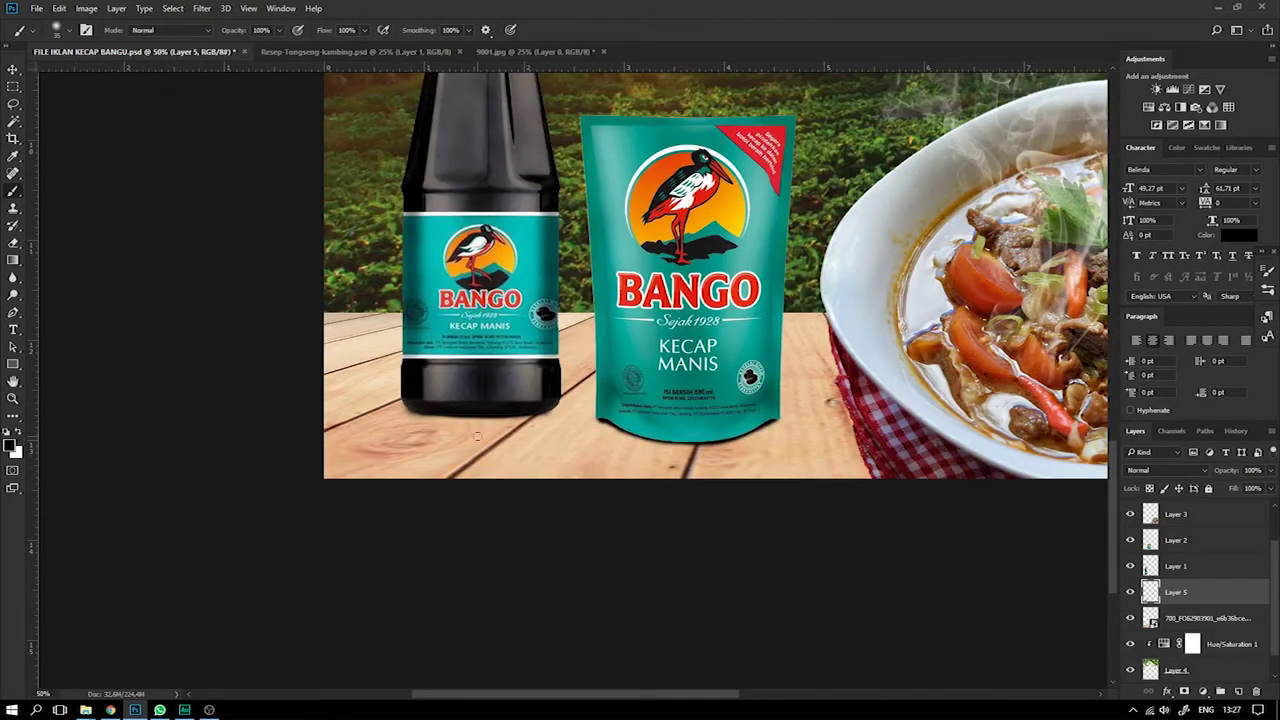
pyautogui.hotkey('ctrl', '+')
pyautogui.hotkey('ctrl', '+')
pyautogui.hotkey('ctrl', '+')
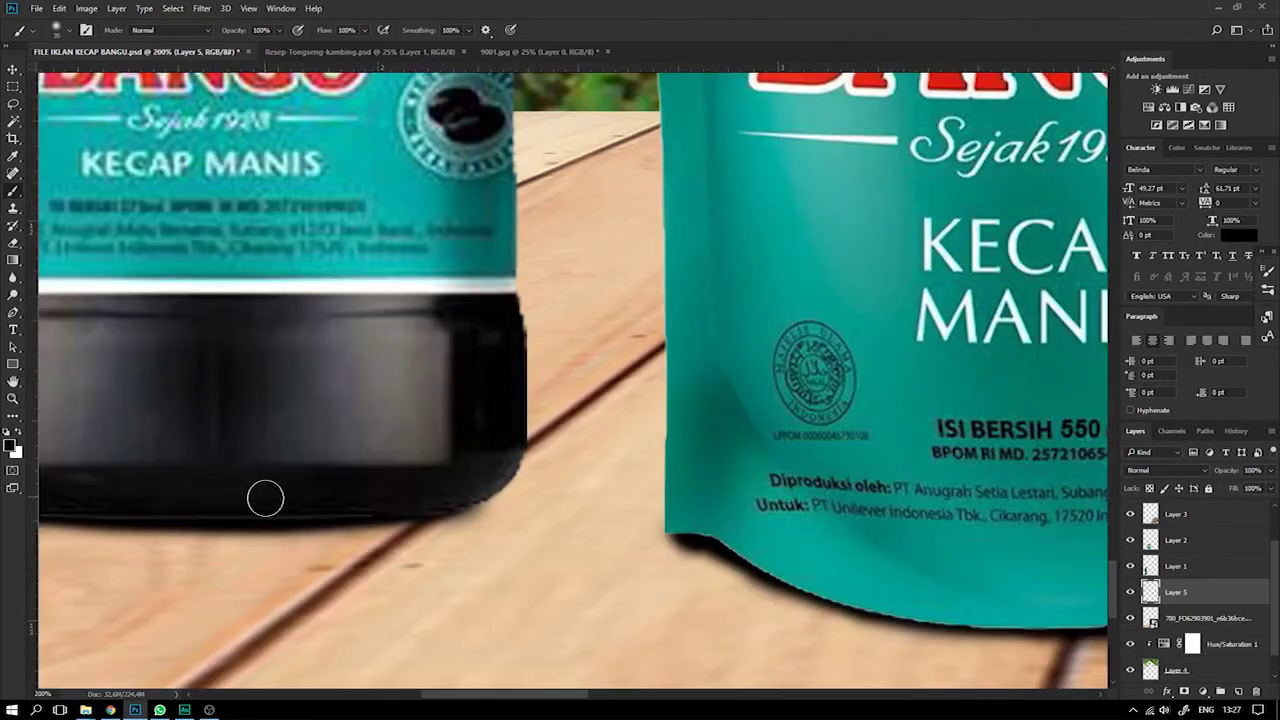
pyautogui.moveTo(263, 494); pyautogui.dragTo(683, 392)
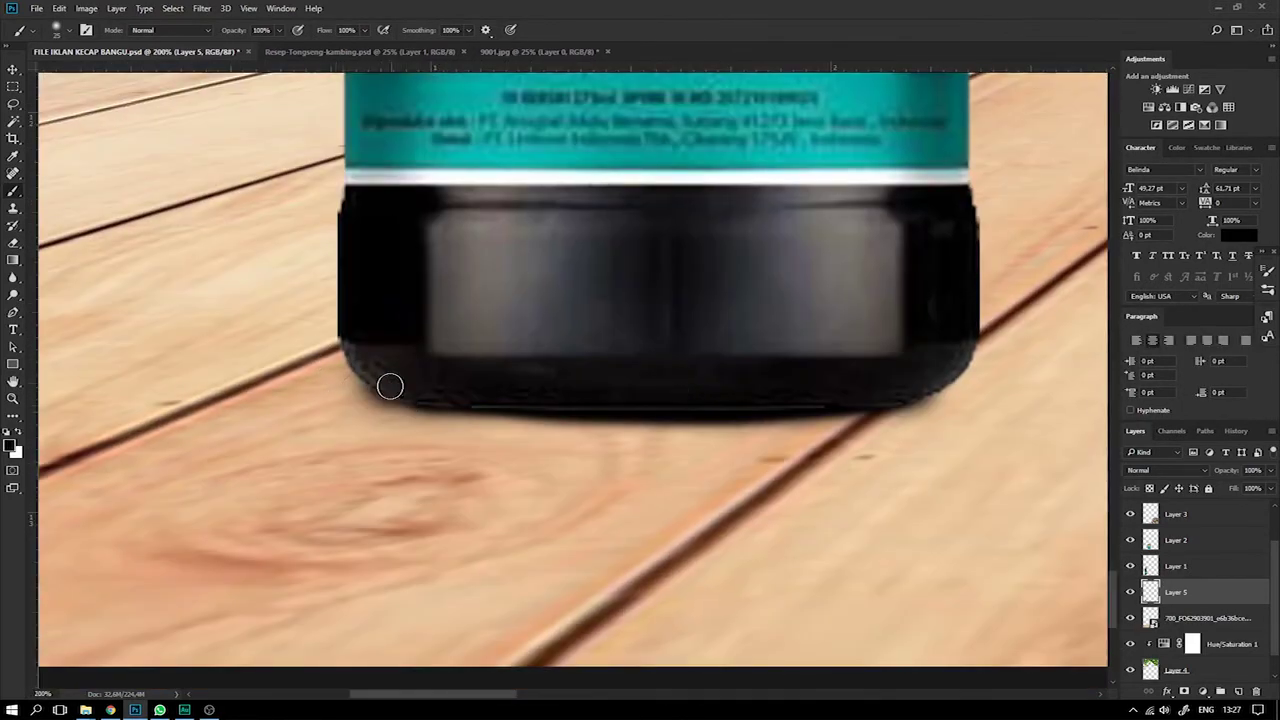
pyautogui.moveTo(438, 410); pyautogui.dragTo(778, 403)
pyautogui.moveTo(935, 386)
pyautogui.mouseDown()
pyautogui.moveTo(870, 414)
pyautogui.moveTo(680, 401)
pyautogui.mouseUp()
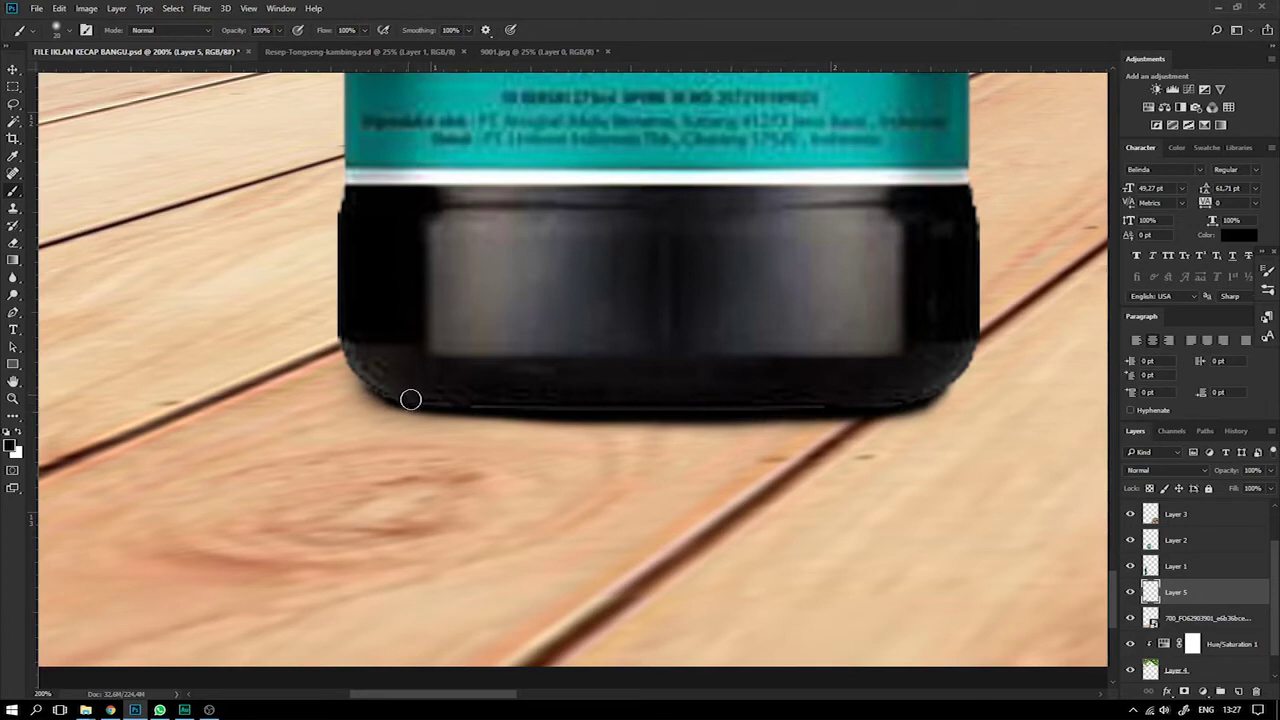
pyautogui.moveTo(378, 384)
pyautogui.mouseDown()
pyautogui.moveTo(487, 413)
pyautogui.moveTo(738, 420)
pyautogui.moveTo(912, 418)
pyautogui.moveTo(925, 400)
pyautogui.moveTo(897, 416)
pyautogui.moveTo(830, 419)
pyautogui.moveTo(525, 418)
pyautogui.moveTo(391, 390)
pyautogui.moveTo(355, 359)
pyautogui.mouseUp()
pyautogui.moveTo(418, 411)
pyautogui.mouseDown()
pyautogui.moveTo(591, 423)
pyautogui.moveTo(929, 389)
pyautogui.moveTo(554, 420)
pyautogui.mouseUp()
# Paint a black shadow on the table along the outer edge of the red checkered cloth under the bowl.
pyautogui.hotkey('ctrl', '-')
pyautogui.hotkey('ctrl', '-')
pyautogui.hotkey('ctrl', '-')
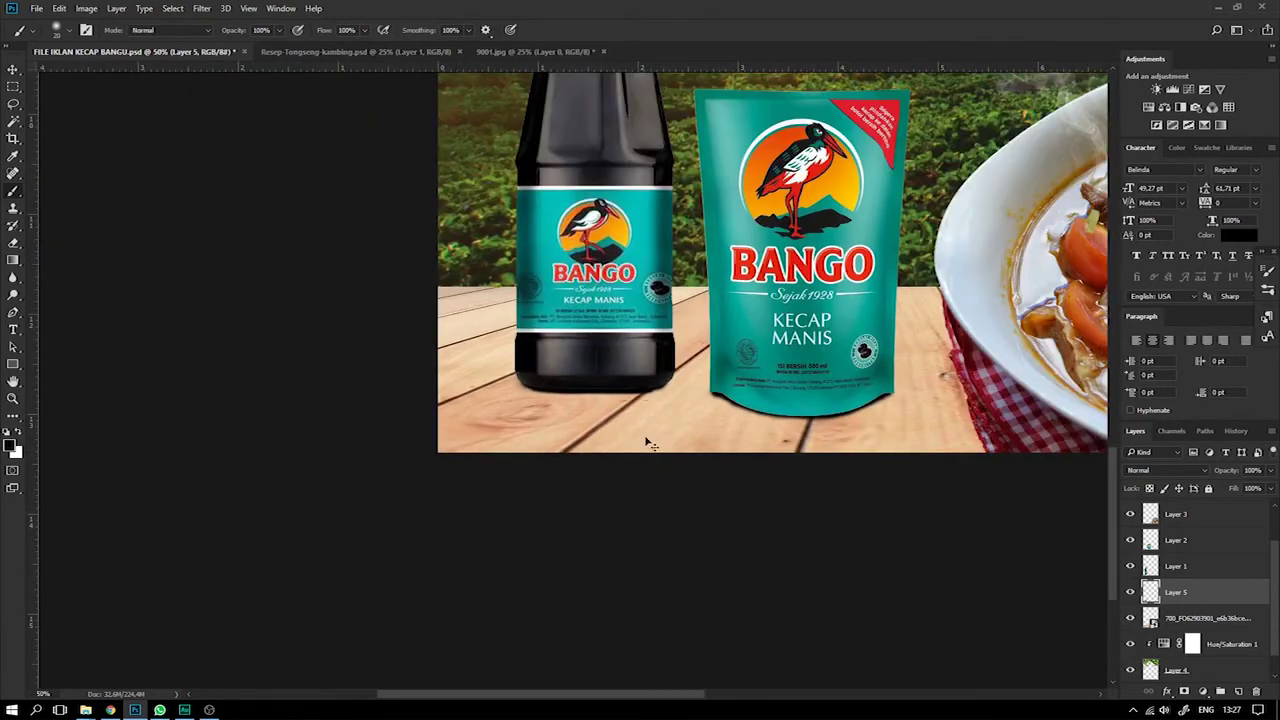
pyautogui.hotkey('ctrl', '+')
pyautogui.hotkey('ctrl', '+')
pyautogui.hotkey('ctrl', '+')
pyautogui.moveTo(857, 434); pyautogui.dragTo(347, 426)
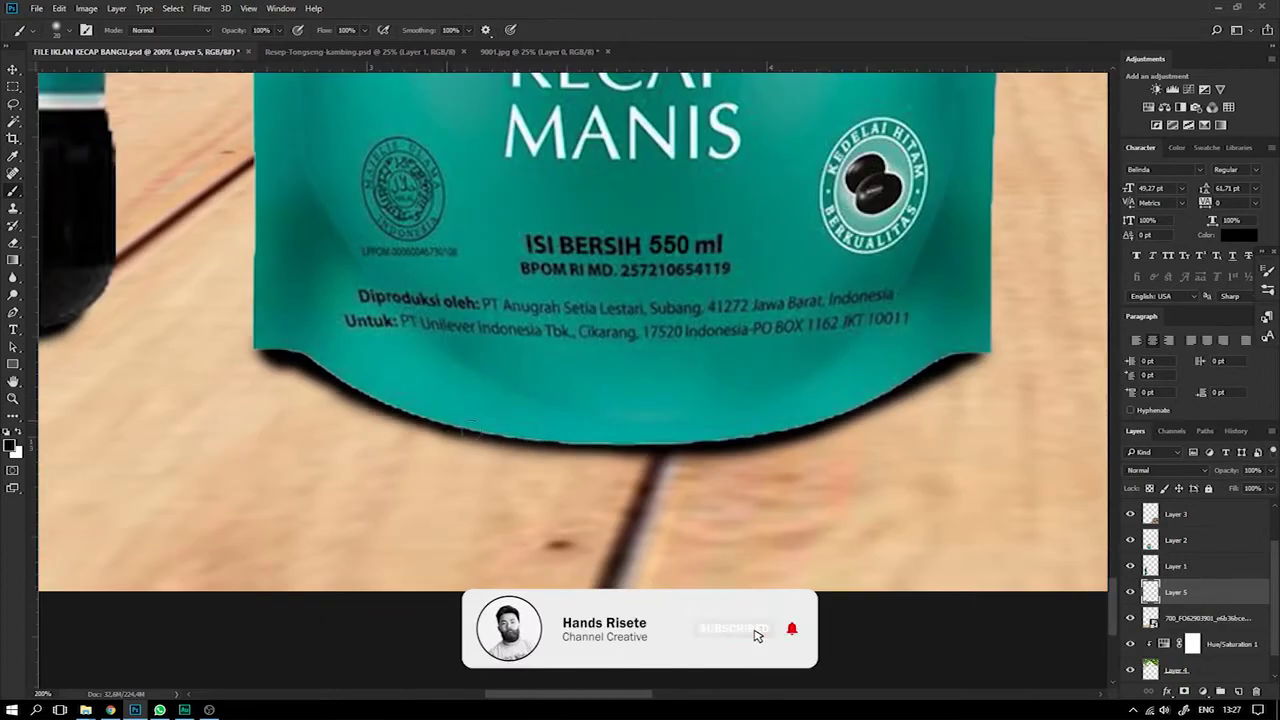
pyautogui.moveTo(971, 428); pyautogui.dragTo(200, 423)
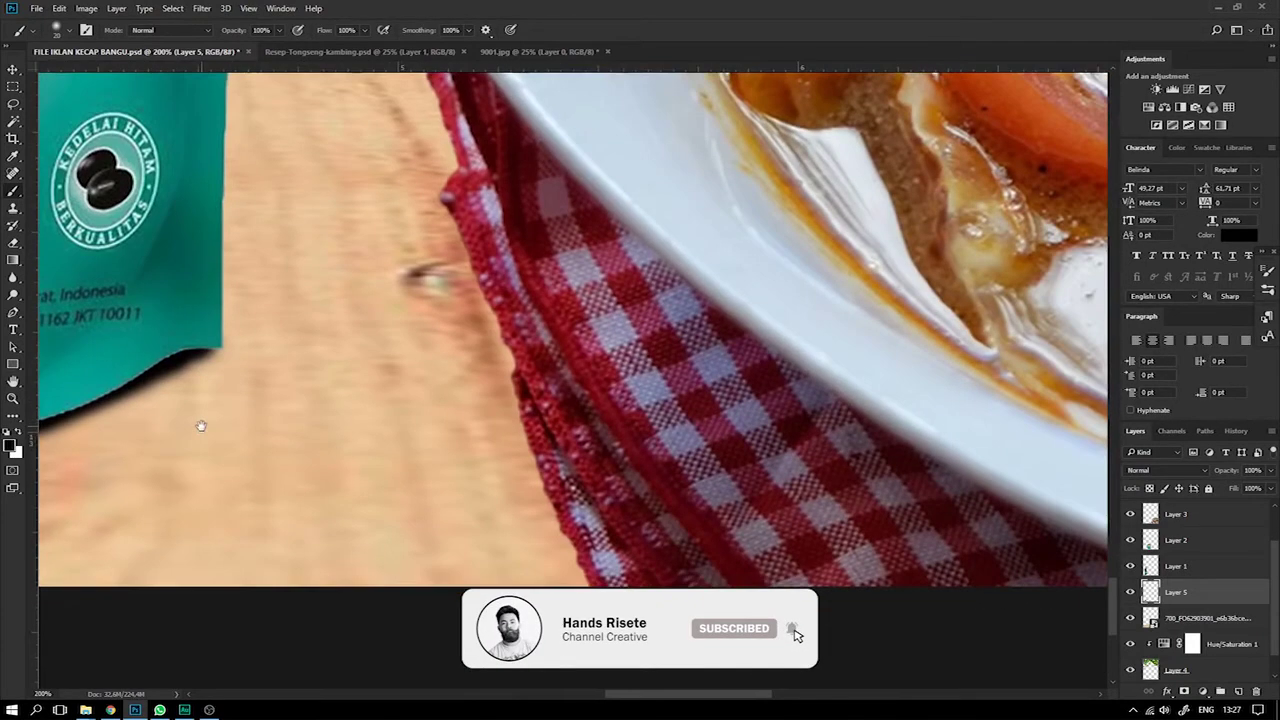
pyautogui.hotkey('ctrl', '-')
pyautogui.hotkey('ctrl', '-')
pyautogui.hotkey('ctrl', '-')
pyautogui.hotkey('ctrl', '+')
pyautogui.hotkey('ctrl', '+')
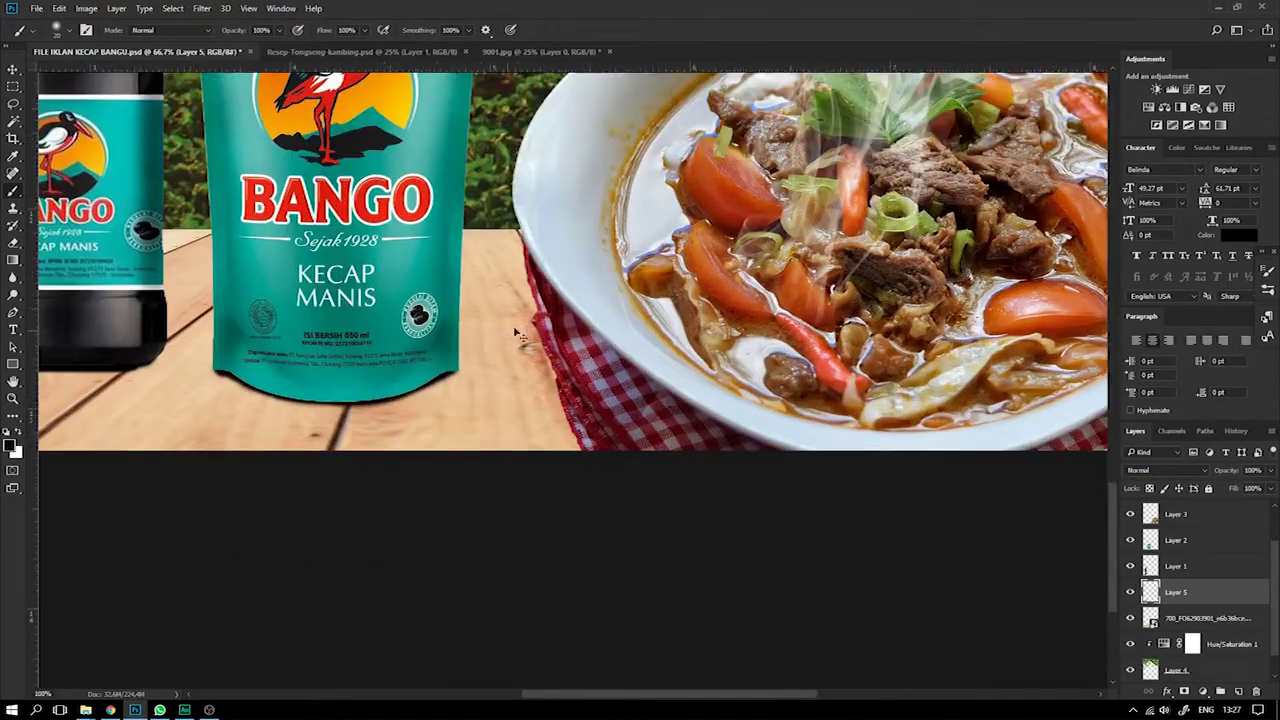
pyautogui.moveTo(459, 178)
pyautogui.mouseDown()
pyautogui.moveTo(466, 232)
pyautogui.moveTo(486, 236)
pyautogui.moveTo(506, 320)
pyautogui.moveTo(536, 356)
pyautogui.moveTo(518, 352)
pyautogui.moveTo(544, 480)
pyautogui.moveTo(643, 668)
pyautogui.mouseUp()
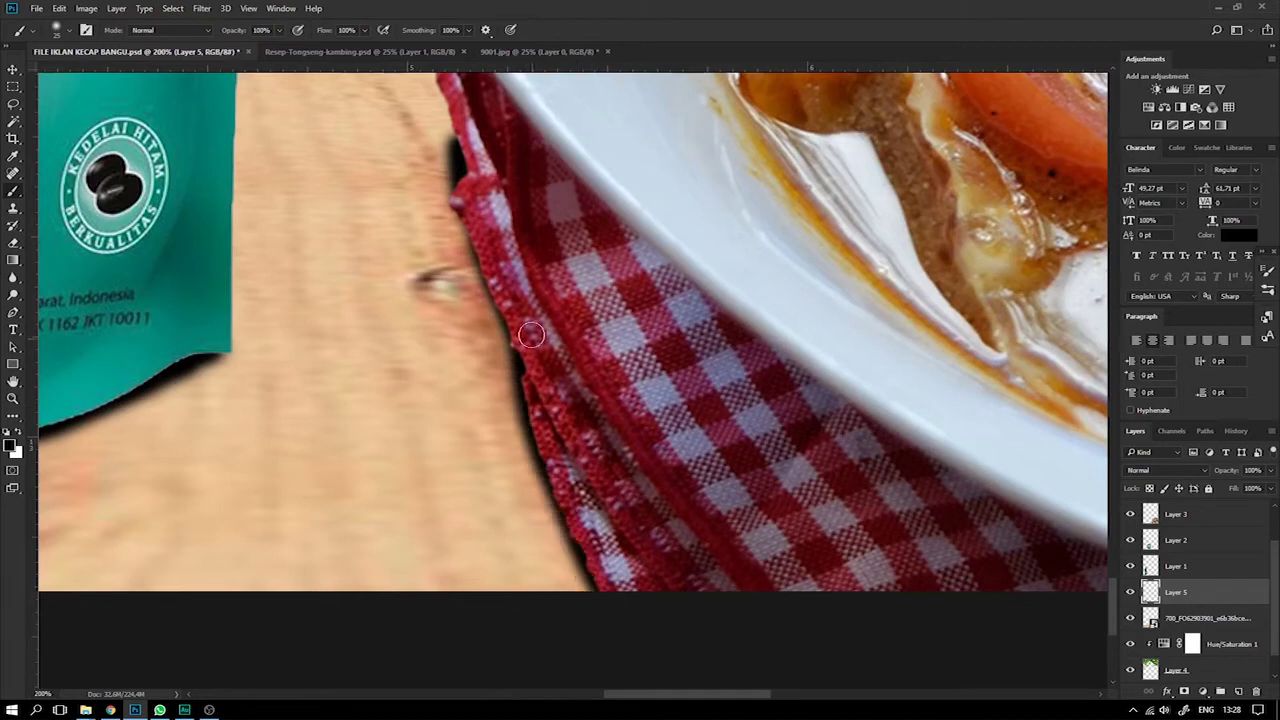
pyautogui.hotkey('ctrl', '-')
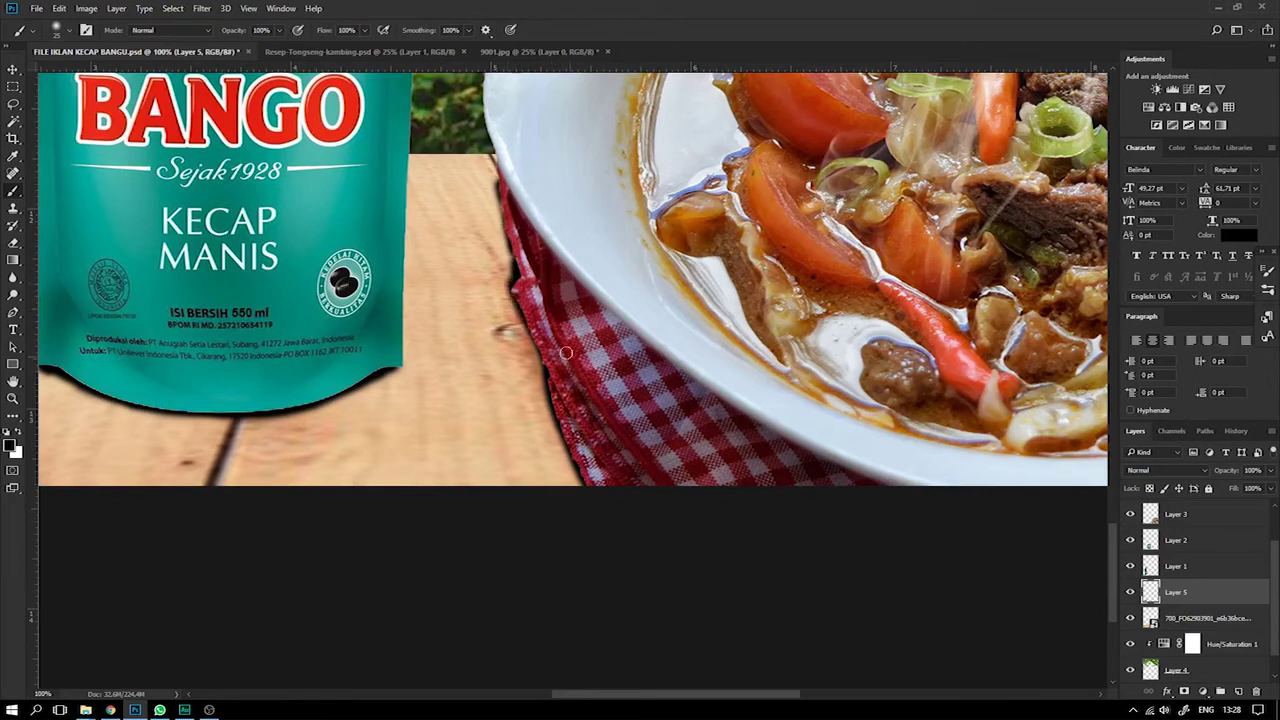
pyautogui.moveTo(528, 322); pyautogui.dragTo(578, 392)
# Save the poster document and compare the composition with the shadow Layer 5 hidden and shown.
pyautogui.hotkey('ctrl', '-')
pyautogui.hotkey('ctrl', '-')
pyautogui.hotkey('ctrl', '-')
pyautogui.hotkey('ctrl', '-')
pyautogui.hotkey('ctrl', '+')
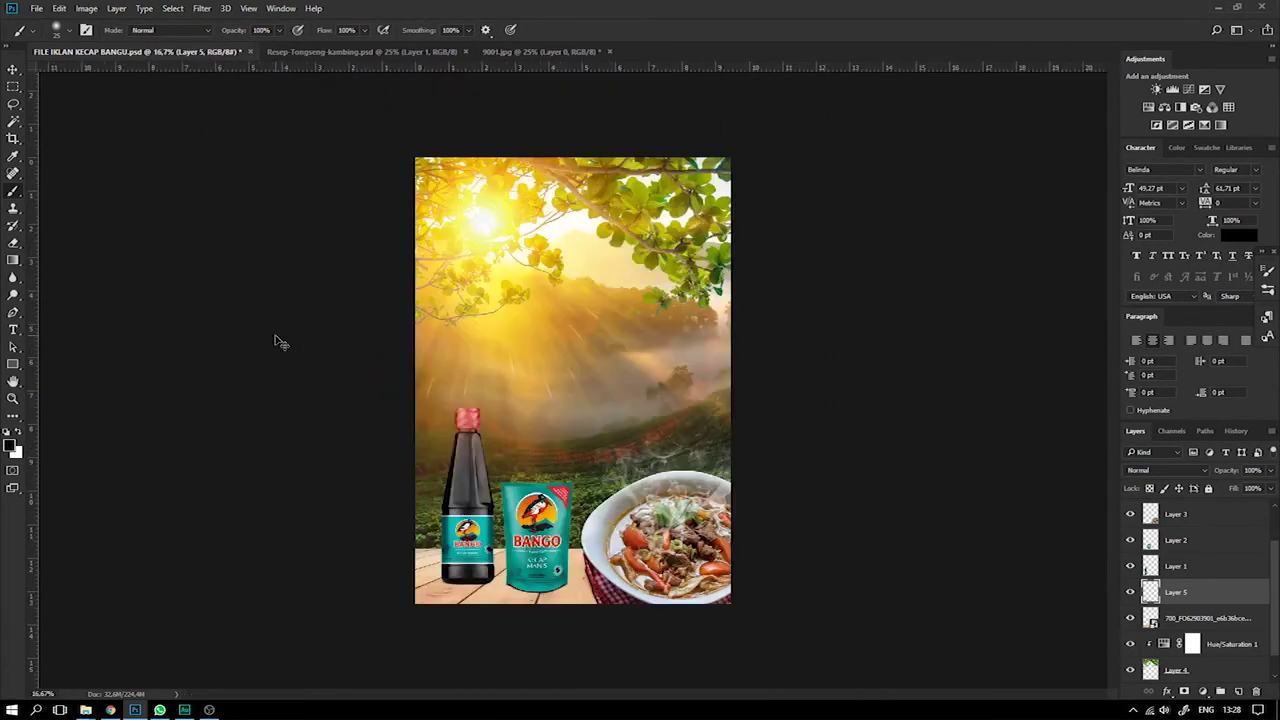
pyautogui.hotkey('ctrl', '+')
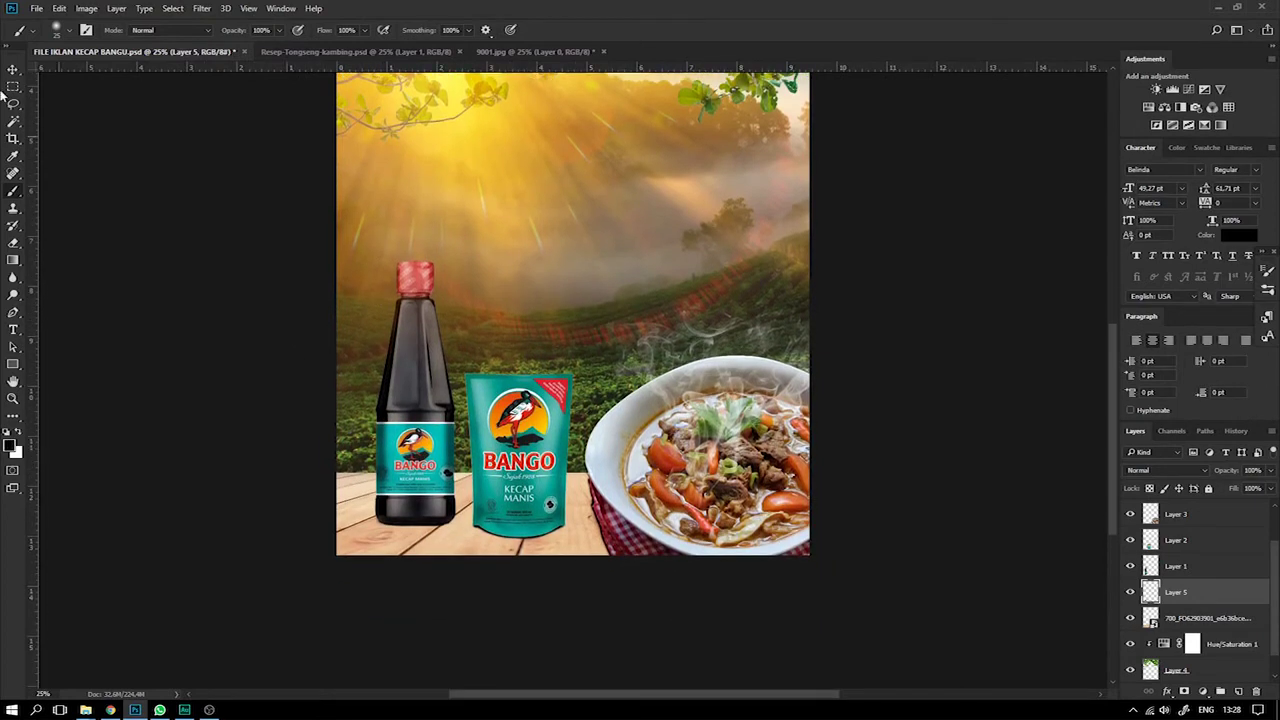
pyautogui.press('v')
pyautogui.hotkey('ctrl', 's')
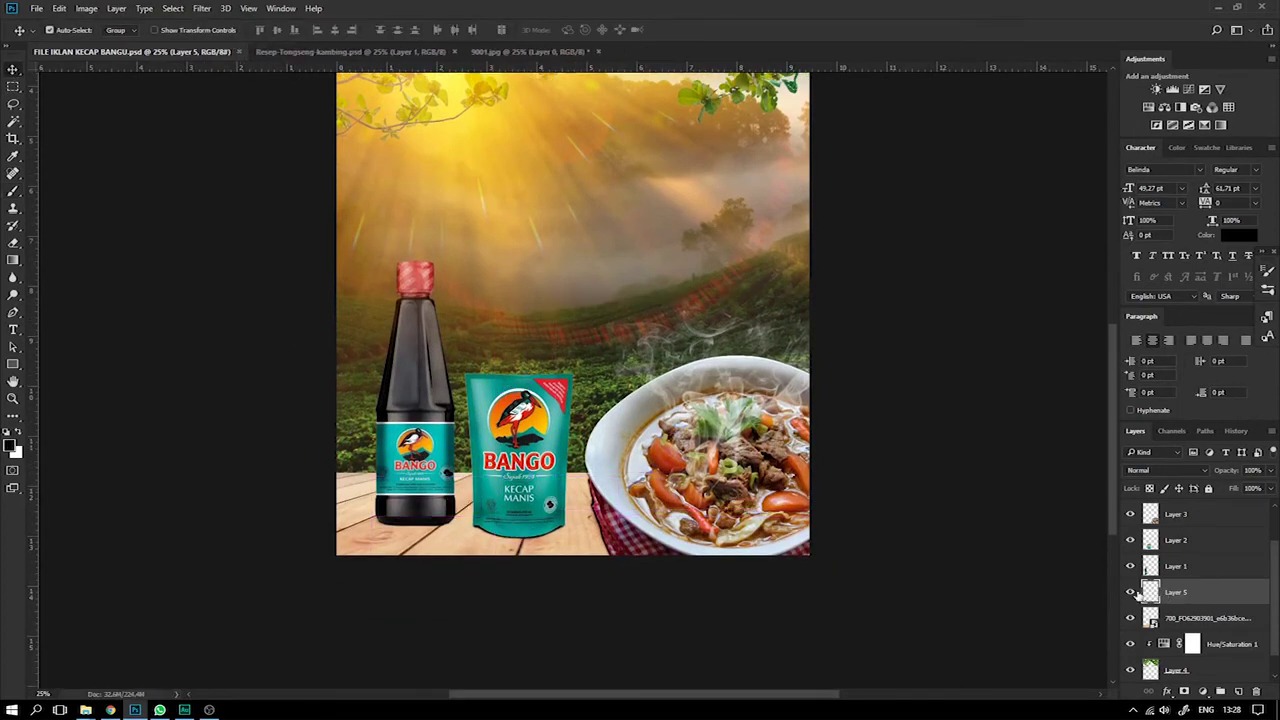
pyautogui.click(1130, 593)
pyautogui.click(1130, 593)
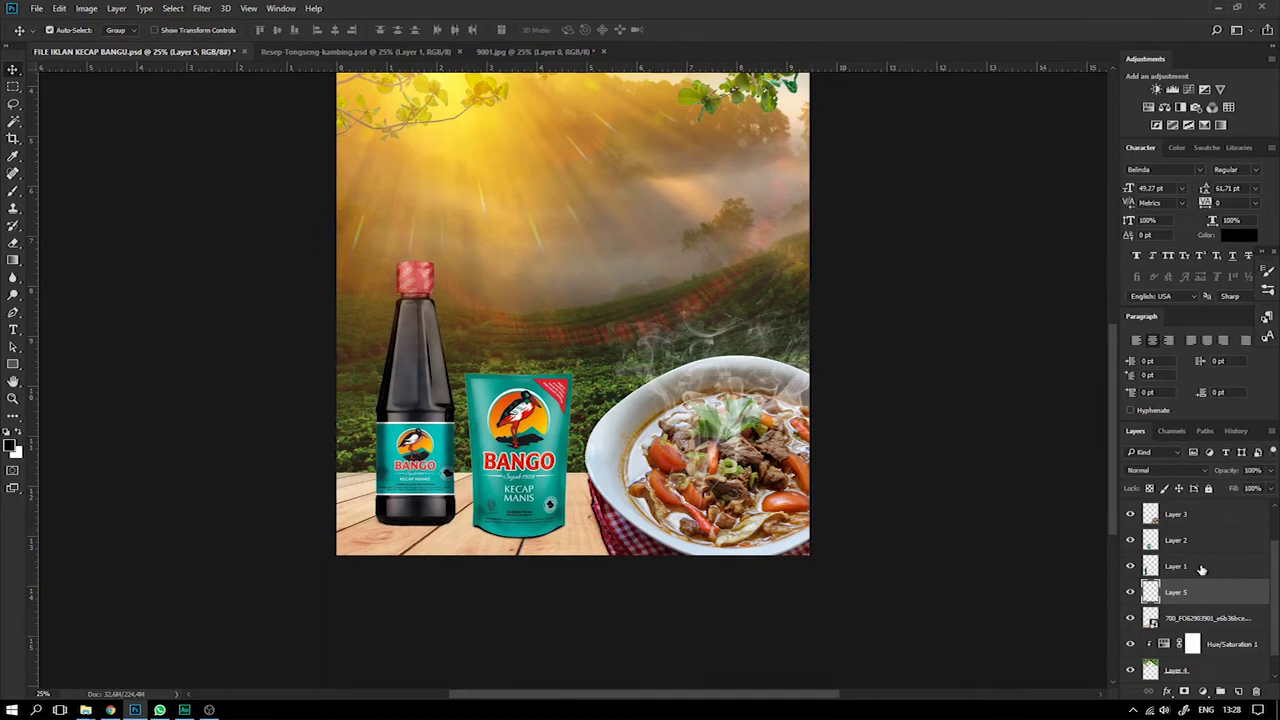
# Duplicate the bottle's Layer 1 and move the copy beneath the original in the layer order.
pyautogui.click(1150, 567)
pyautogui.hotkey('ctrl', 'j')
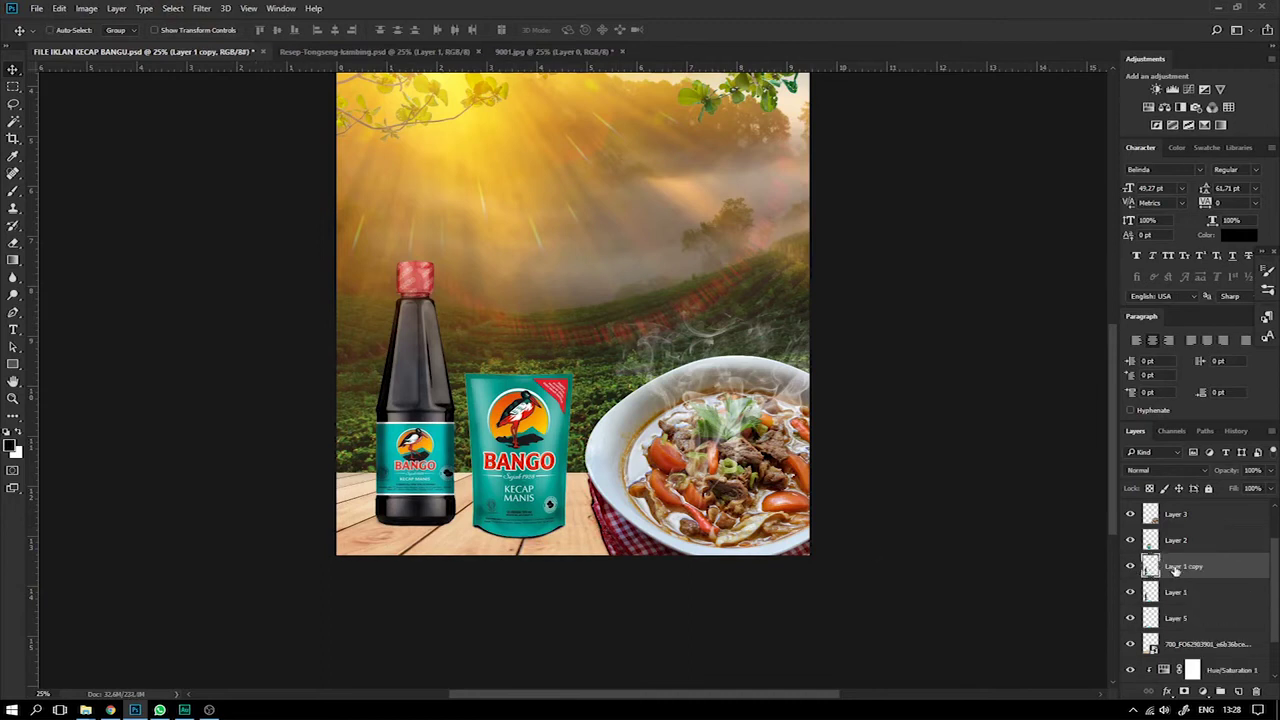
pyautogui.moveTo(1165, 598); pyautogui.dragTo(1182, 598)
# Transform the bottle copy so it is mirrored downward from the base and slanted slightly right, and check it by toggling its visibility.
pyautogui.hotkey('ctrl', 't')
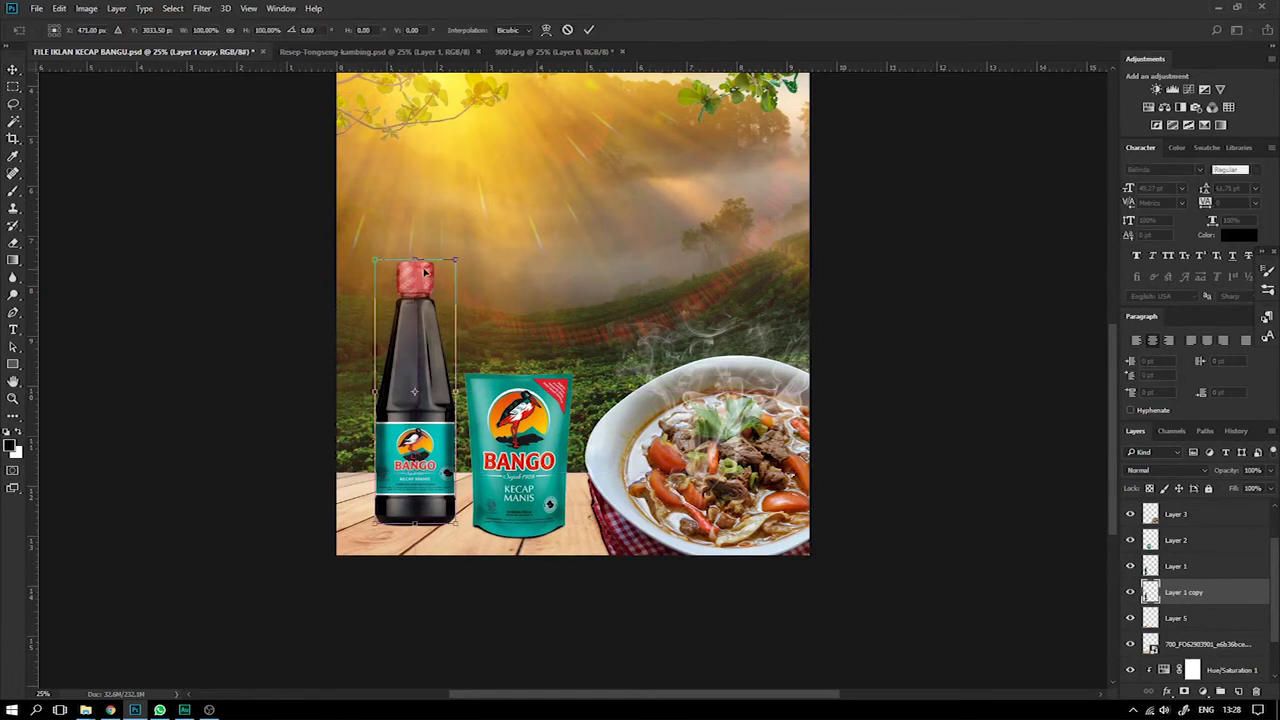
pyautogui.moveTo(415, 261); pyautogui.dragTo(447, 613)
pyautogui.press('Return')
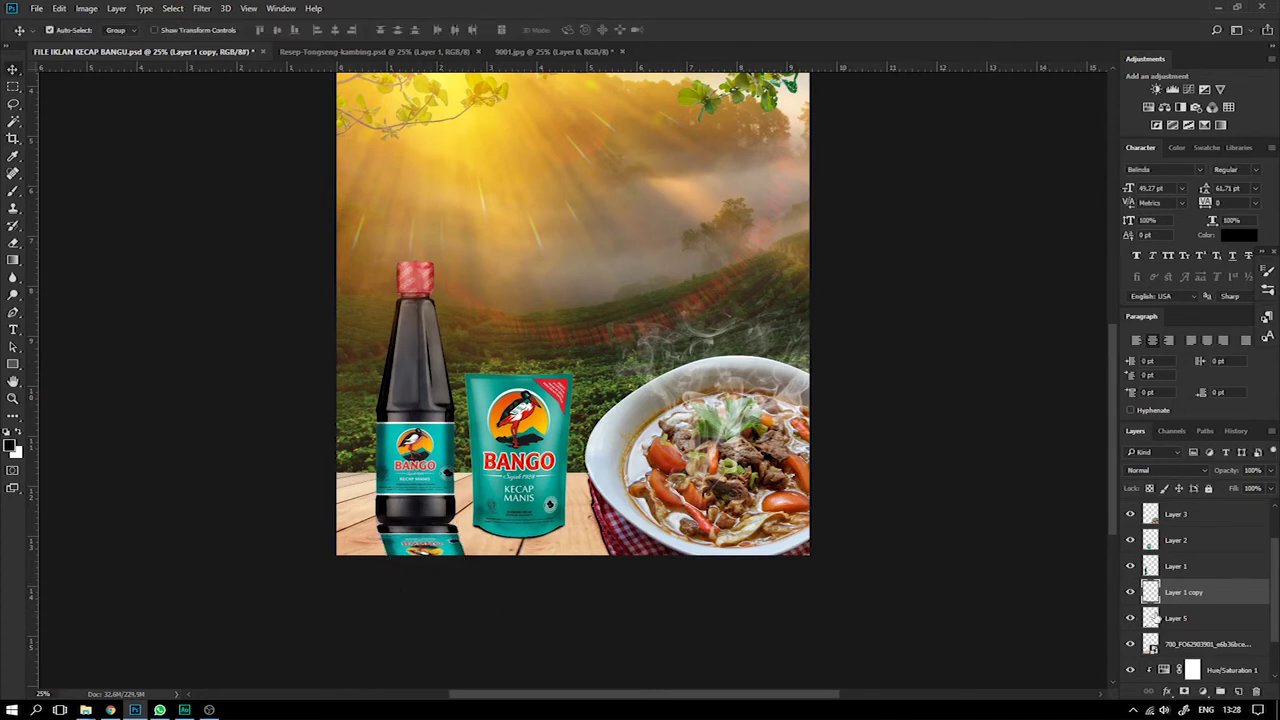
pyautogui.click(1130, 592)
pyautogui.click(1130, 592)
# Select the pixels of the mirrored bottle copy and fill them with the black foreground color at 100% opacity.
pyautogui.rightClick(1151, 592)
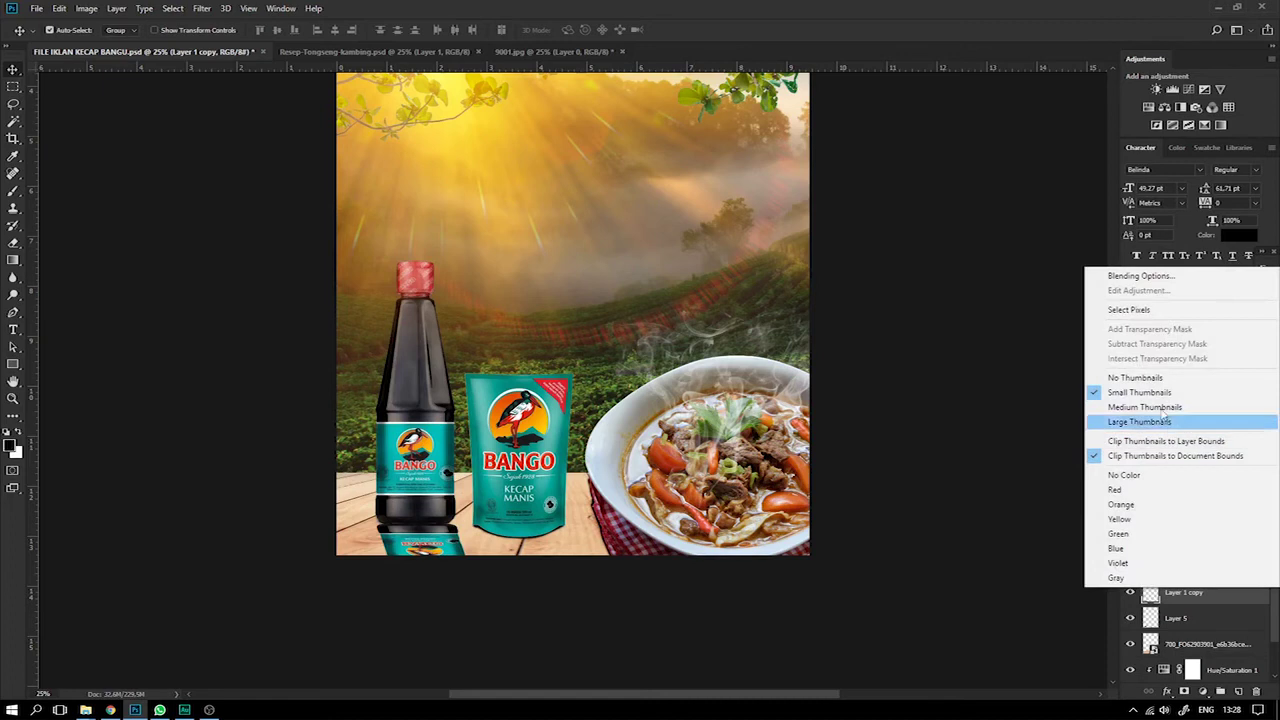
pyautogui.click(1135, 310)
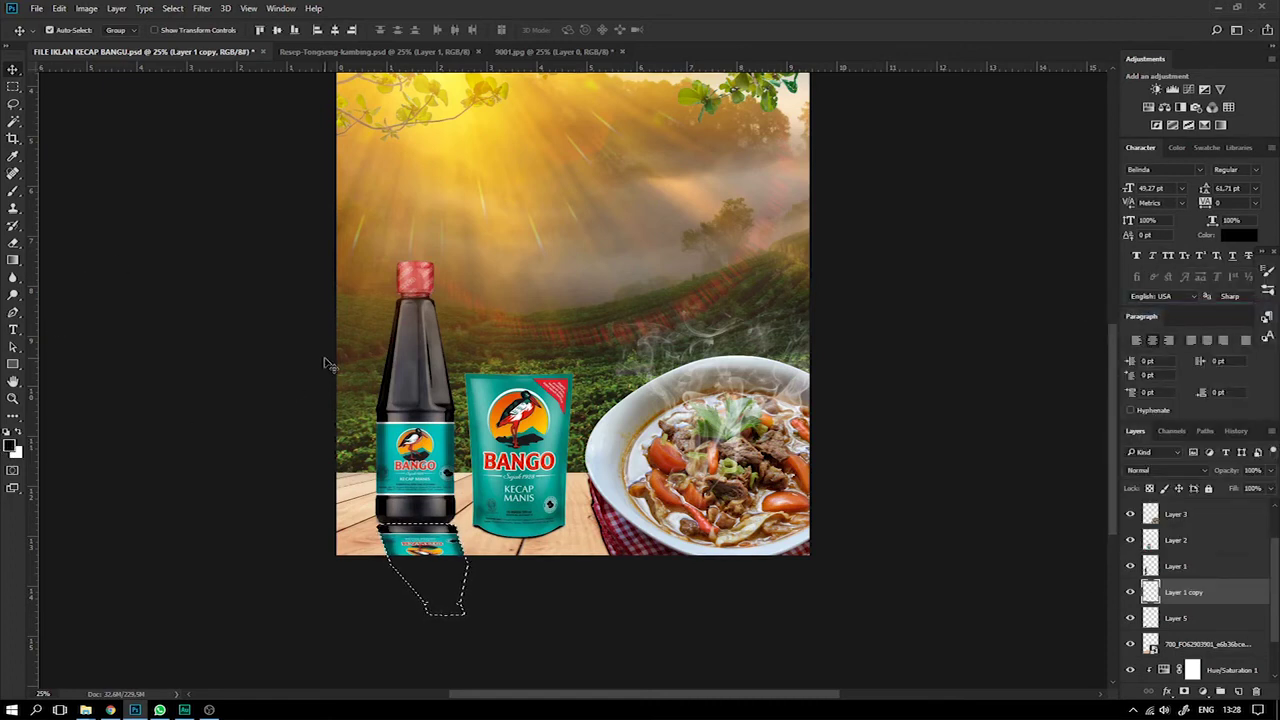
pyautogui.click(100, 8)
pyautogui.moveTo(60, 10)
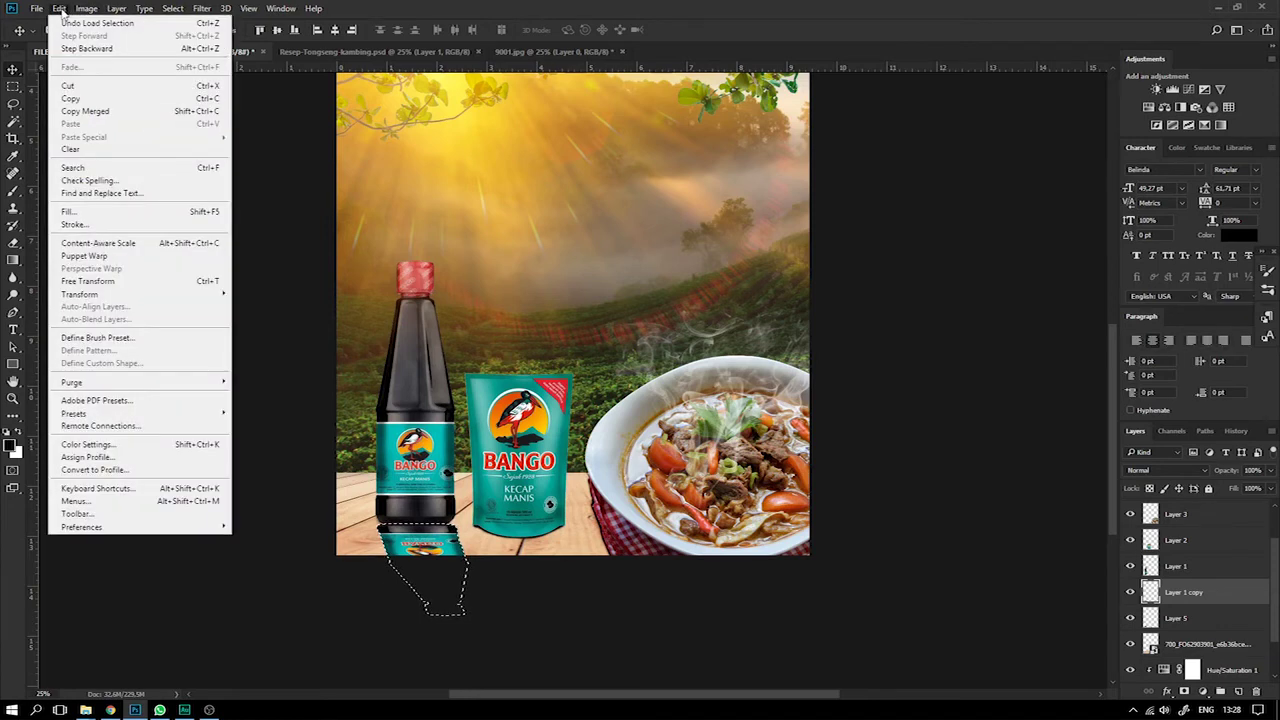
pyautogui.click(180, 211)
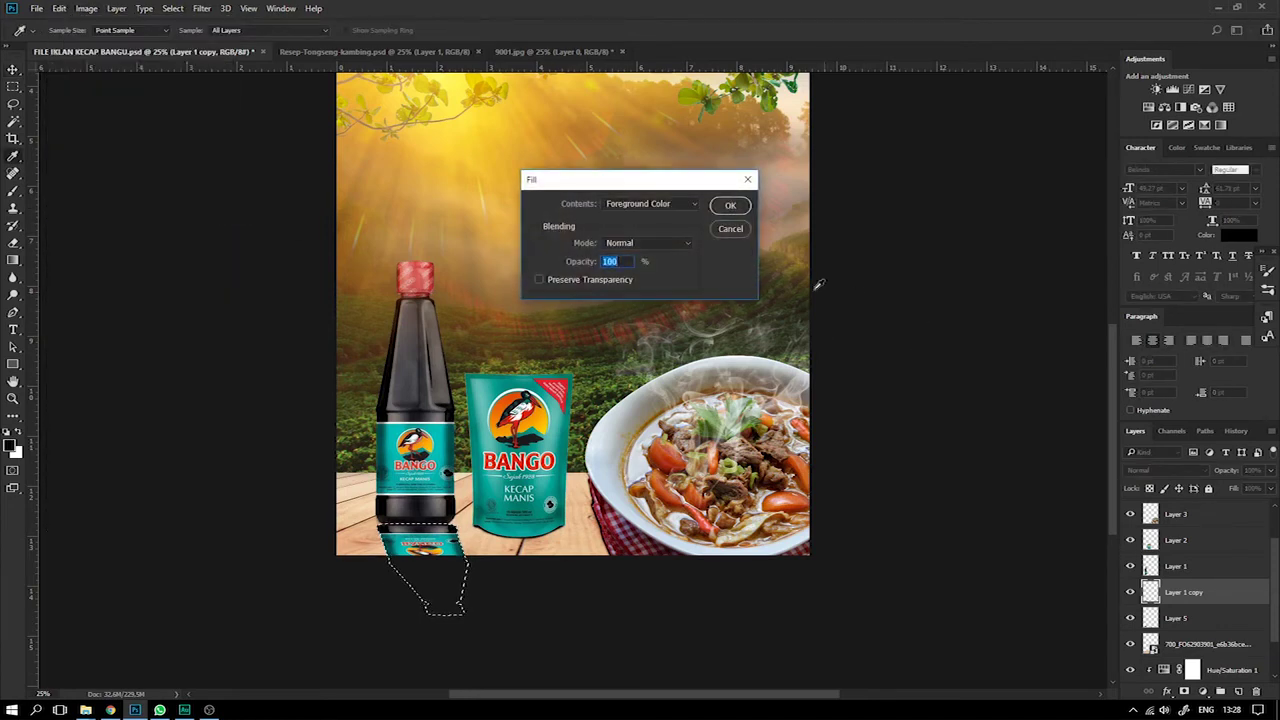
pyautogui.click(731, 207)
pyautogui.press('v')
# Apply a Box Blur with a 22-pixel radius to the black bottle shadow.
pyautogui.click(201, 8)
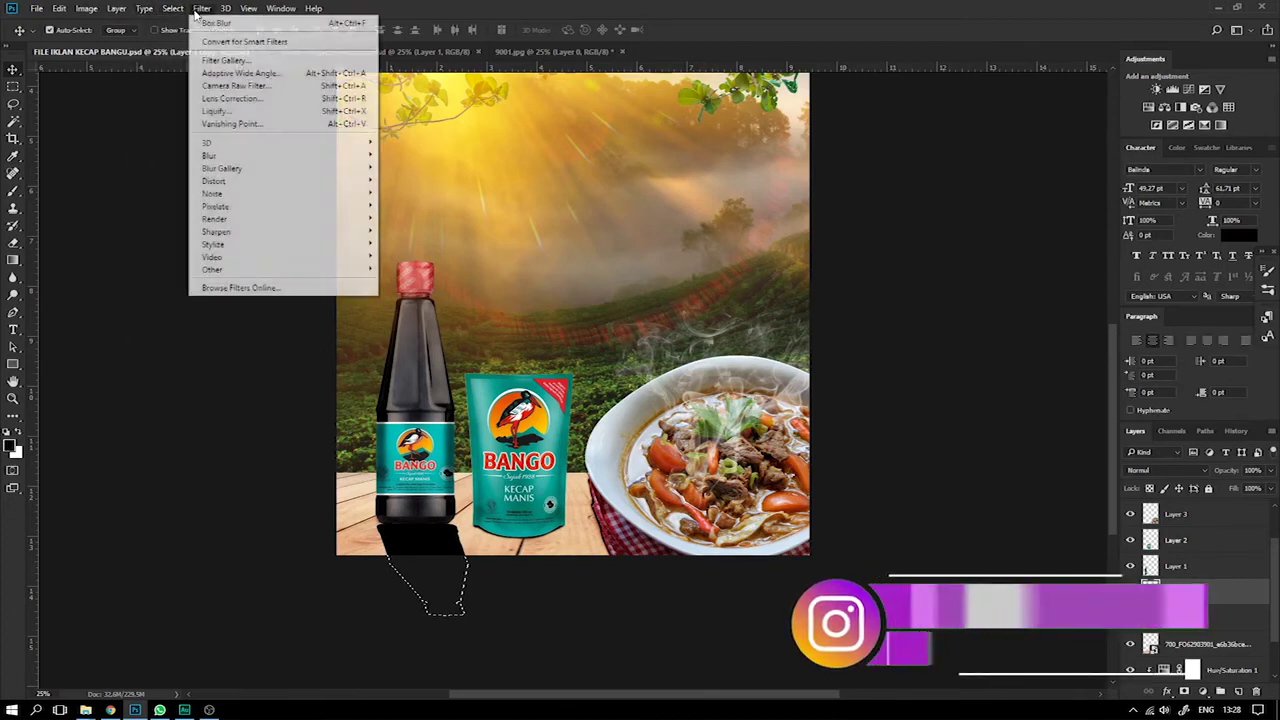
pyautogui.moveTo(215, 155)
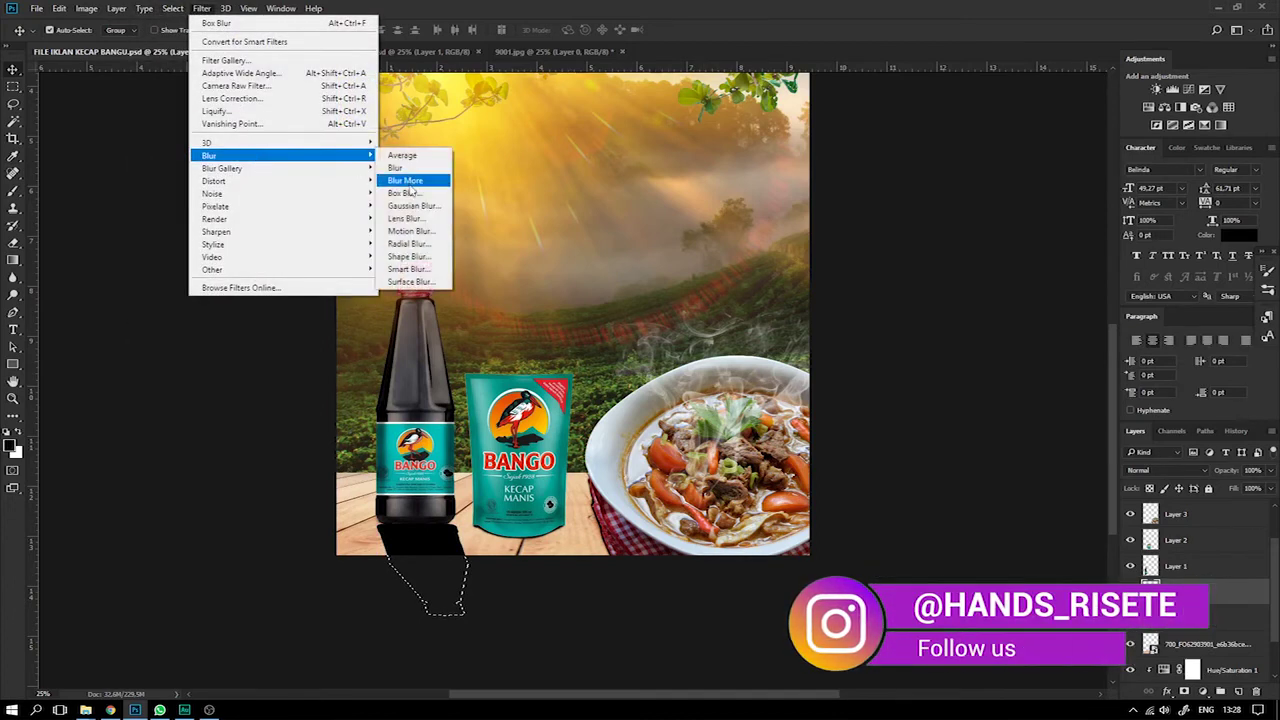
pyautogui.click(405, 192)
pyautogui.moveTo(975, 360); pyautogui.dragTo(1003, 356)
pyautogui.click(1128, 220)
pyautogui.moveTo(995, 358); pyautogui.dragTo(991, 354)
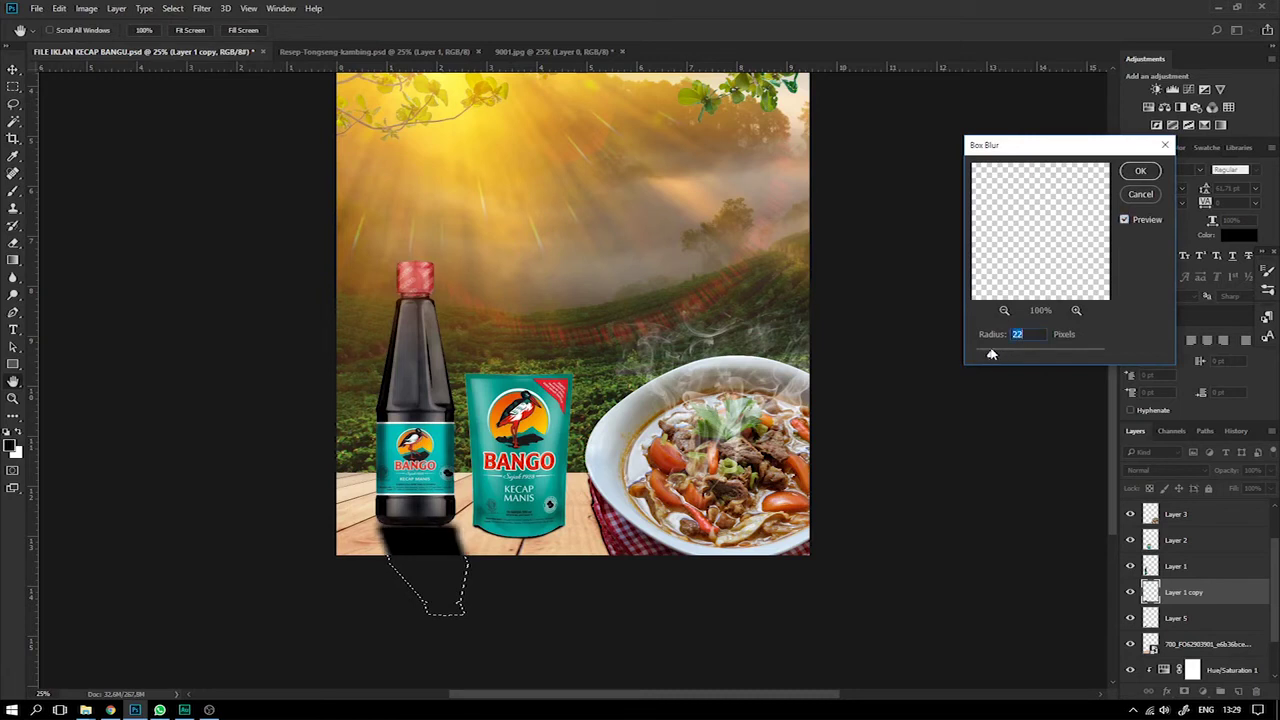
pyautogui.click(1141, 172)
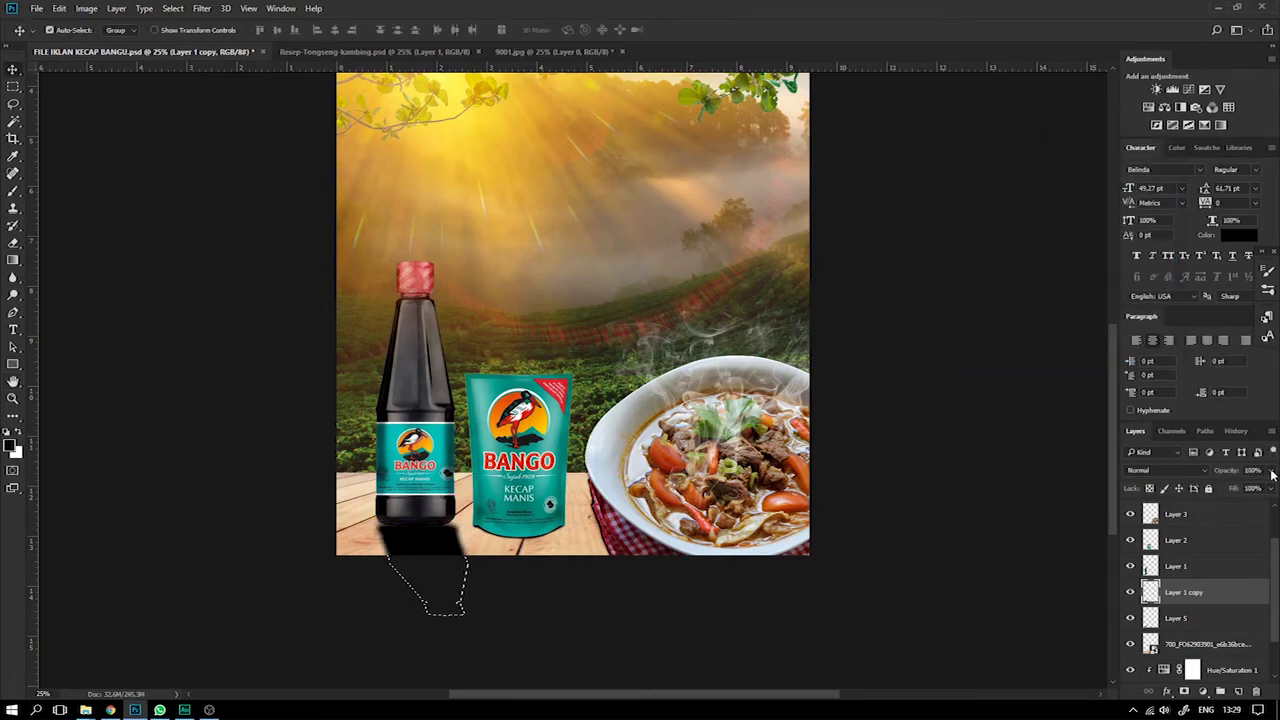
# Reduce the opacity of the blurred bottle shadow to 58% and inspect it on the tabletop.
pyautogui.click(1270, 471)
pyautogui.moveTo(1268, 488); pyautogui.dragTo(1245, 488)
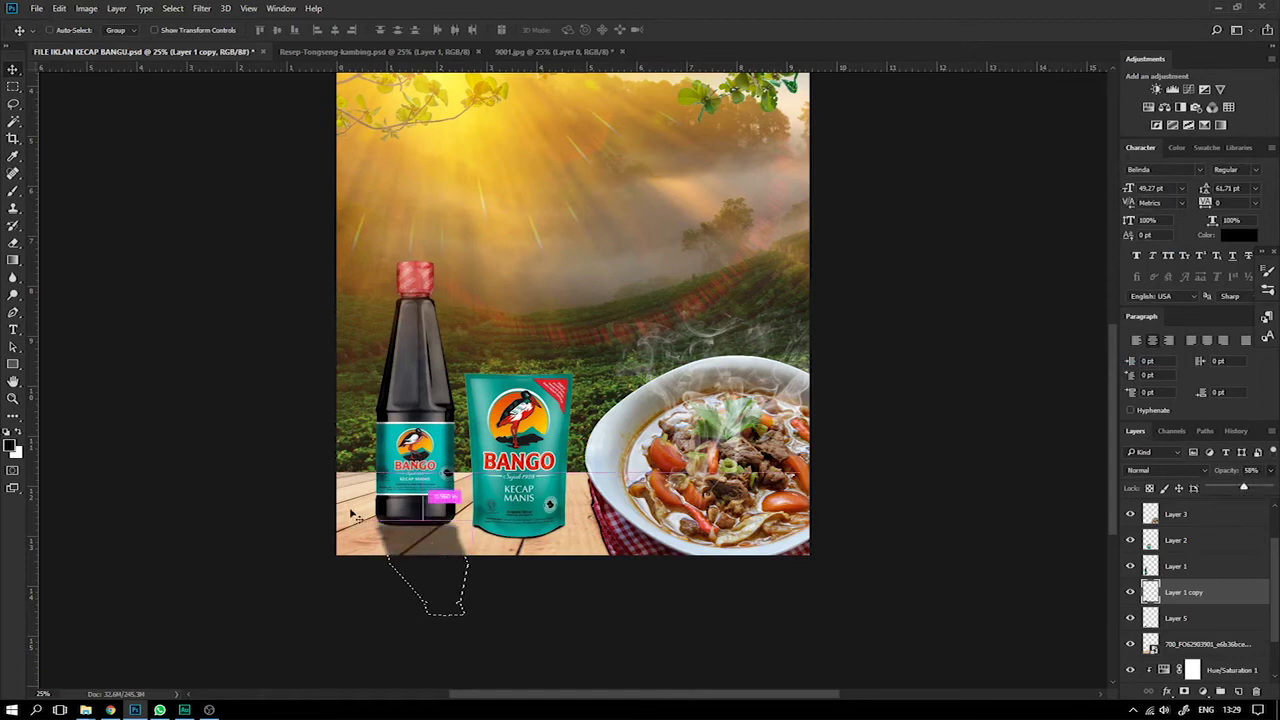
pyautogui.moveTo(418, 560); pyautogui.dragTo(483, 503)
pyautogui.hotkey('ctrl', '+')
pyautogui.hotkey('ctrl', '+')
pyautogui.moveTo(365, 498); pyautogui.dragTo(569, 271)
pyautogui.moveTo(485, 486); pyautogui.dragTo(486, 490)
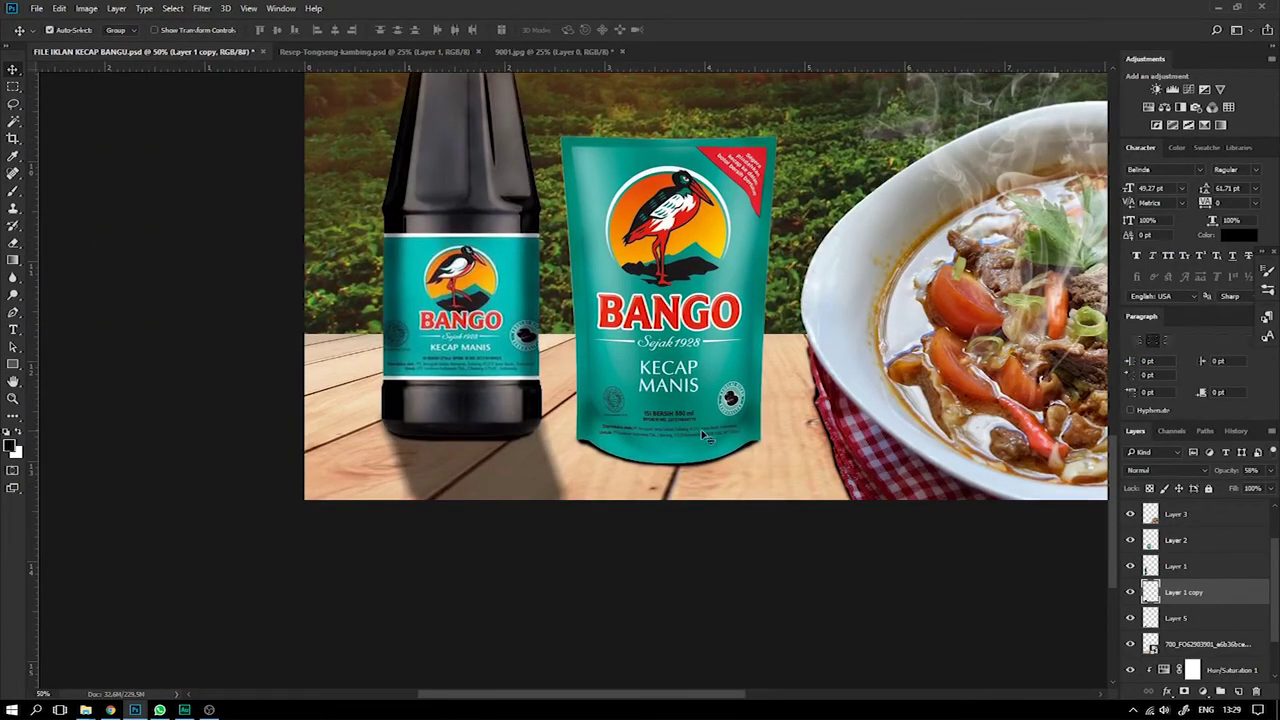
# Duplicate the pouch's Layer 2 and place the copy directly beneath the original in the layer order.
pyautogui.click(1162, 542)
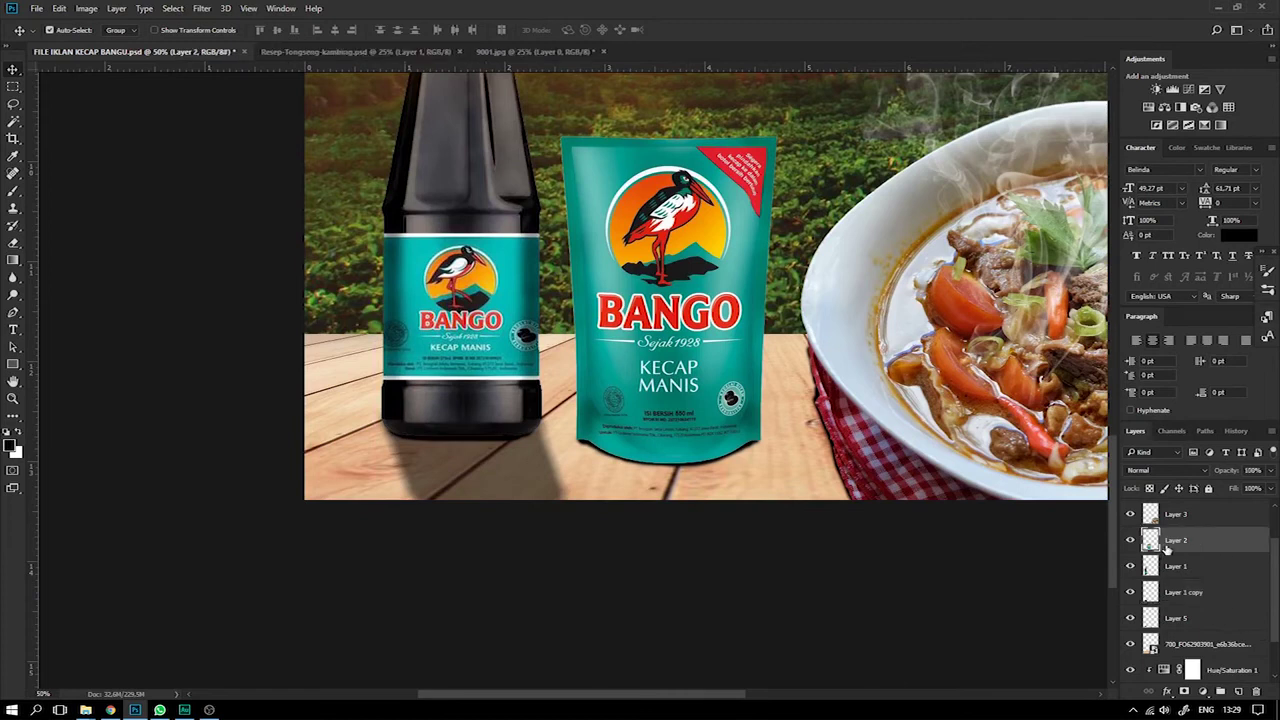
pyautogui.moveTo(1165, 550); pyautogui.dragTo(1165, 577)
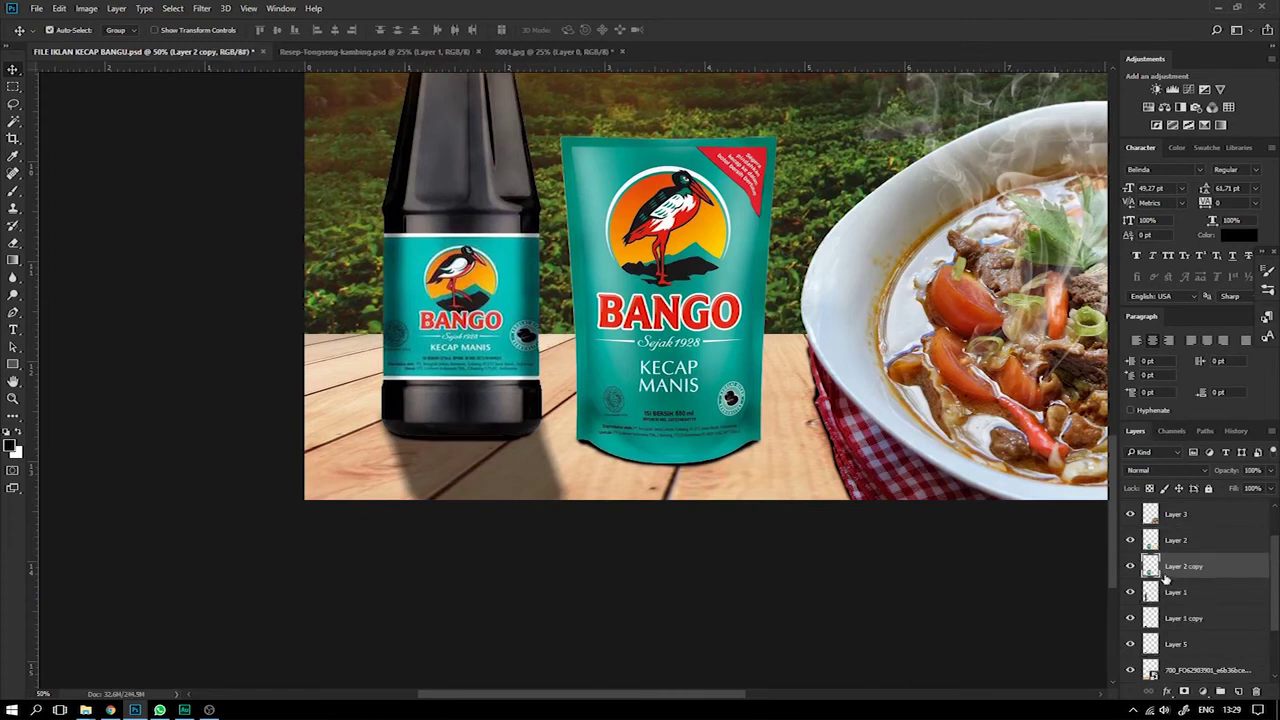
pyautogui.rightClick(1154, 568)
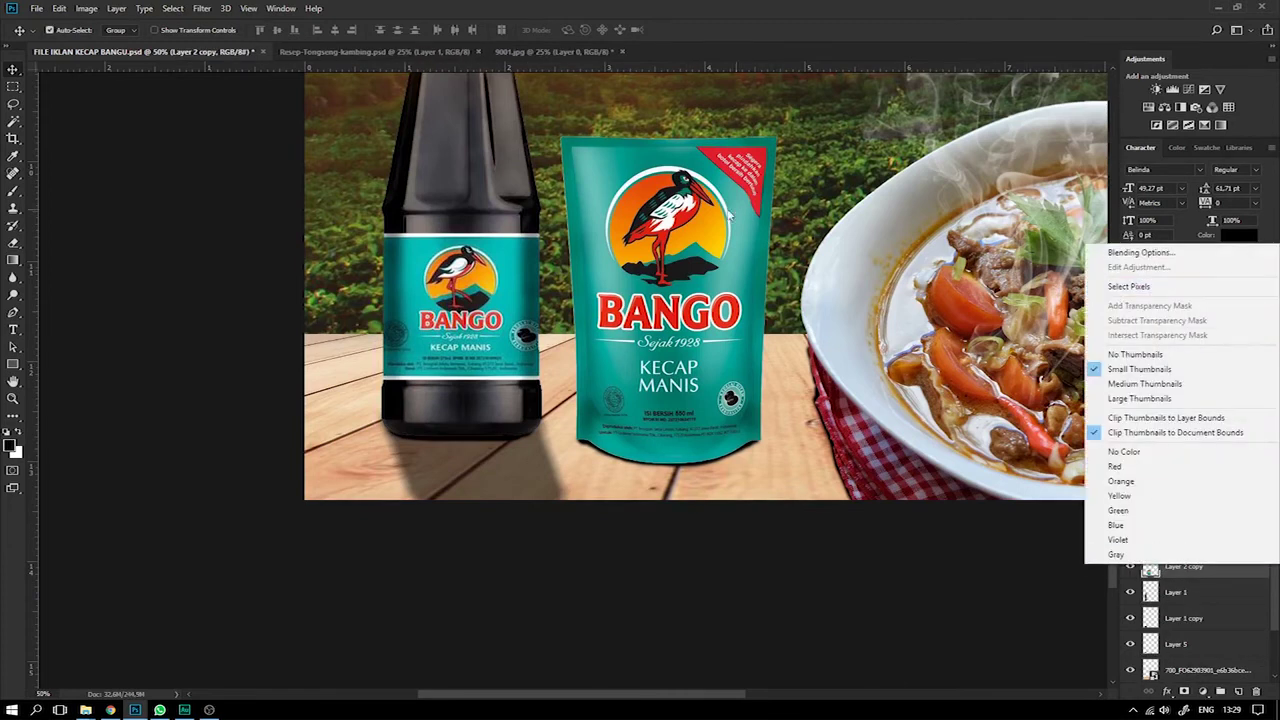
pyautogui.click(731, 217)
# Transform the pouch copy so it mirrors downward from the base at about 51% height, skewed about 28° toward the right, and apply it.
pyautogui.hotkey('ctrl', 't')
pyautogui.moveTo(668, 137); pyautogui.dragTo(761, 619)
pyautogui.moveTo(736, 563); pyautogui.dragTo(729, 524)
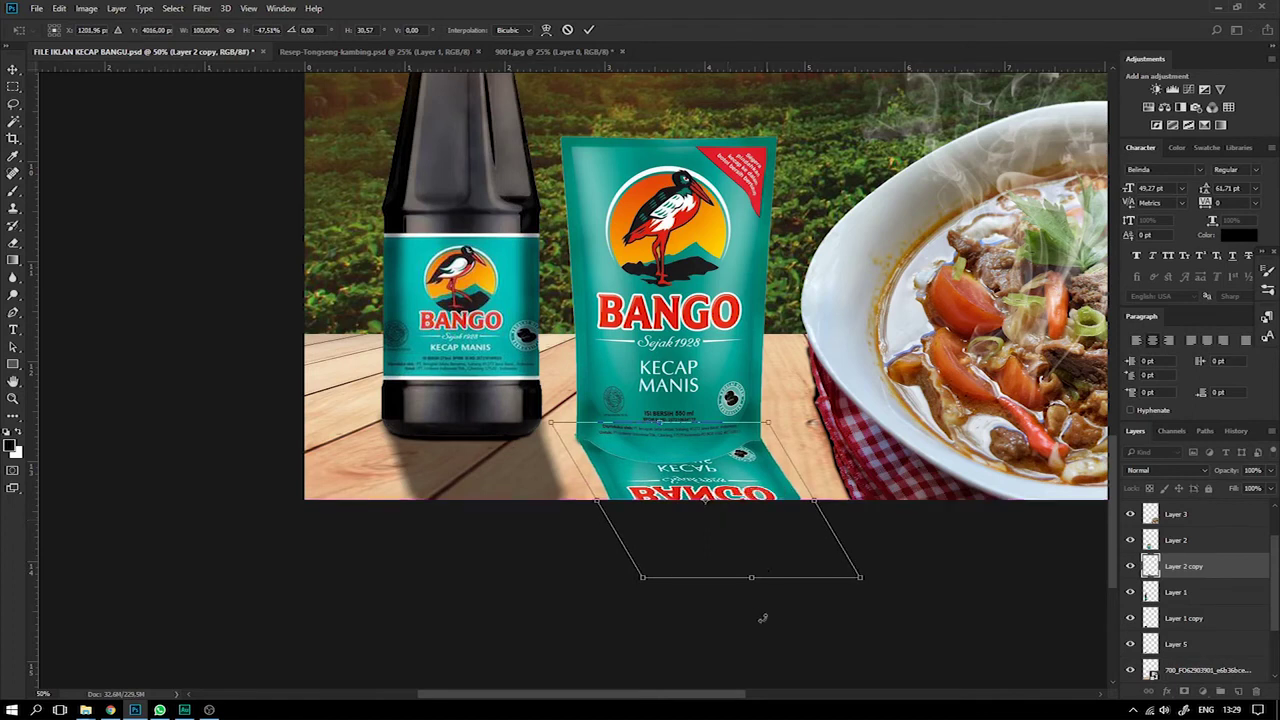
pyautogui.moveTo(750, 583); pyautogui.dragTo(748, 591)
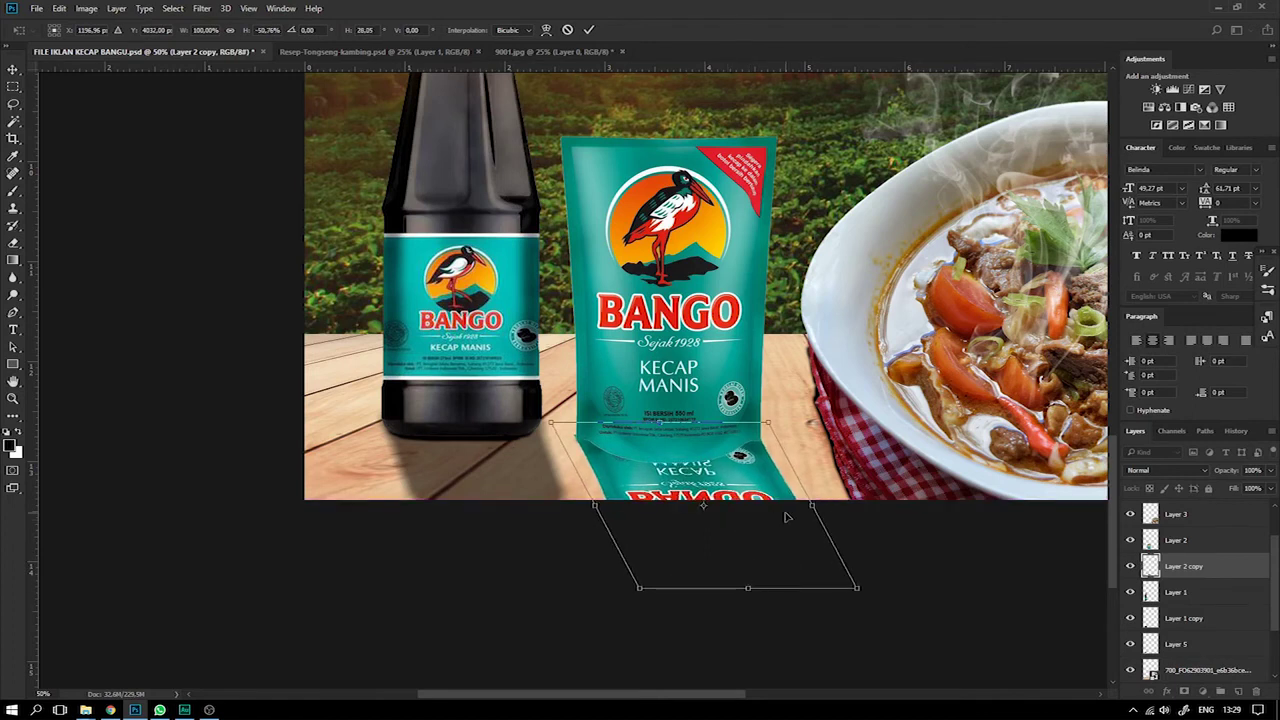
pyautogui.hotkey('ctrl', '-')
pyautogui.hotkey('ctrl', '-')
pyautogui.hotkey('ctrl', '-')
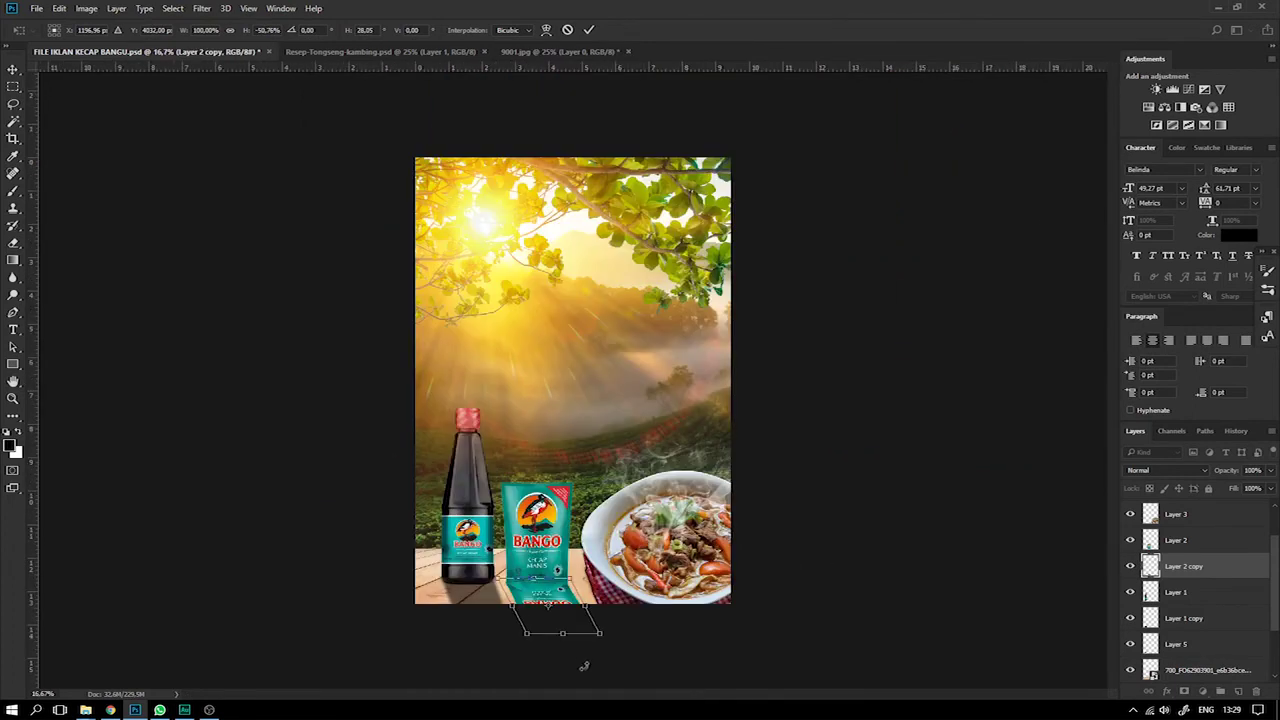
pyautogui.hotkey('ctrl', '+')
pyautogui.hotkey('ctrl', '+')
pyautogui.moveTo(569, 571); pyautogui.dragTo(670, 182)
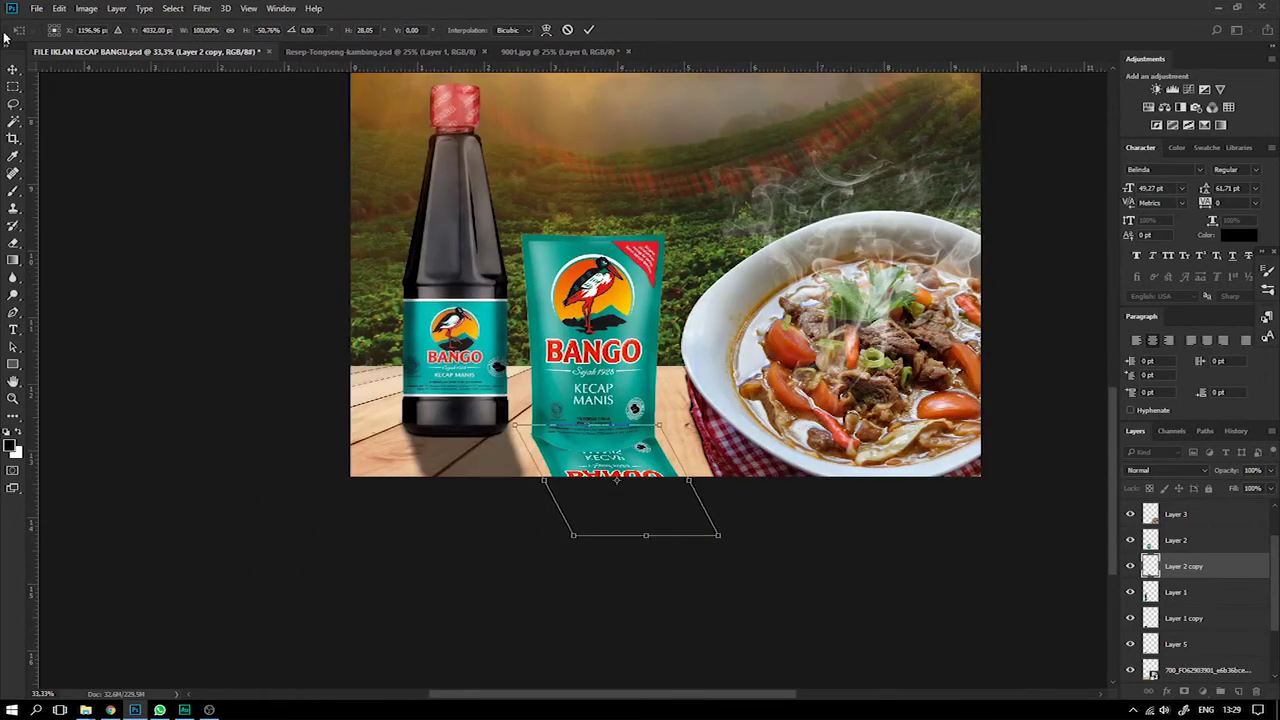
pyautogui.click(13, 70)
pyautogui.click(578, 272)
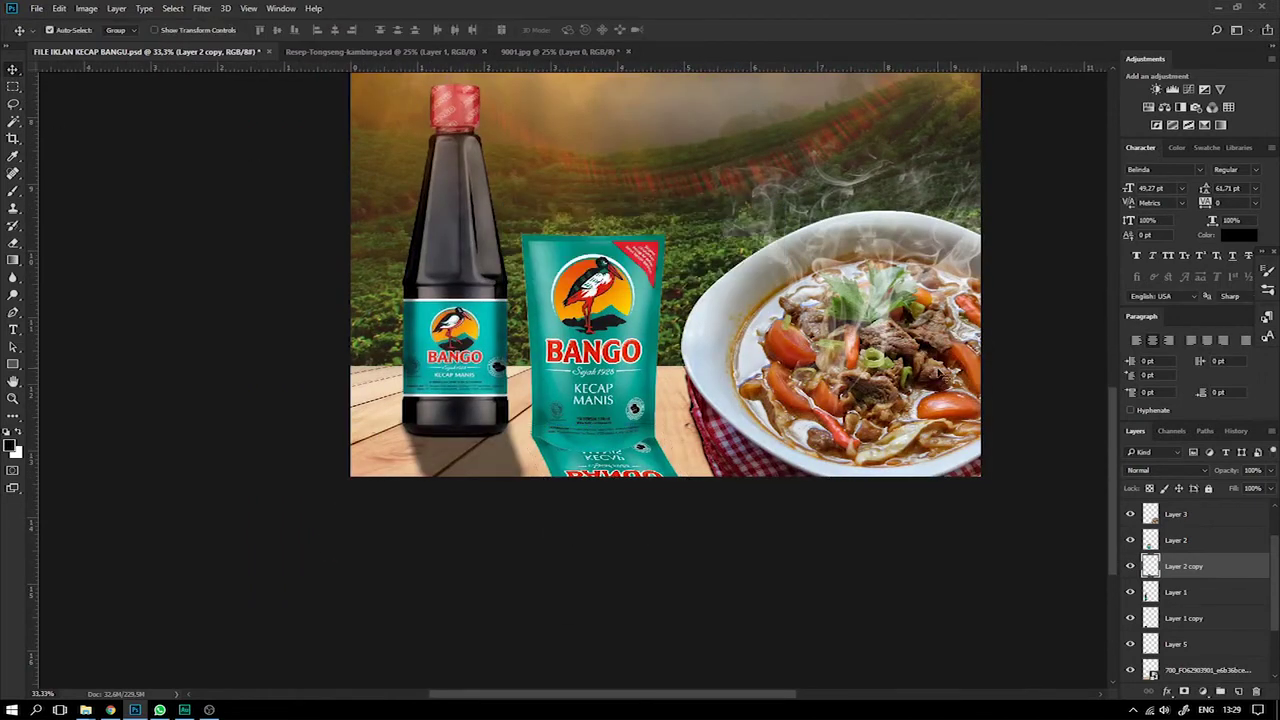
# Select the pixels of the mirrored pouch copy and fill them with the black foreground color at 100% opacity.
pyautogui.rightClick(1150, 568)
pyautogui.click(1140, 290)
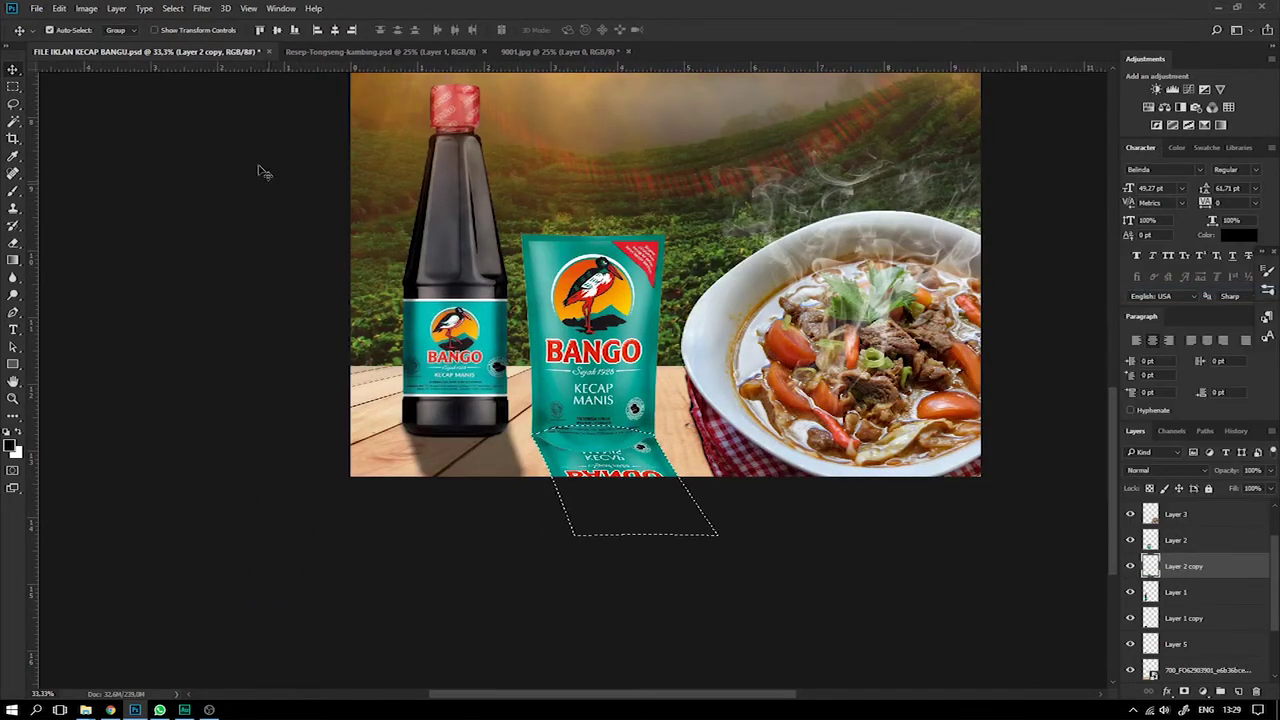
pyautogui.hotkey('shift', 'F5')
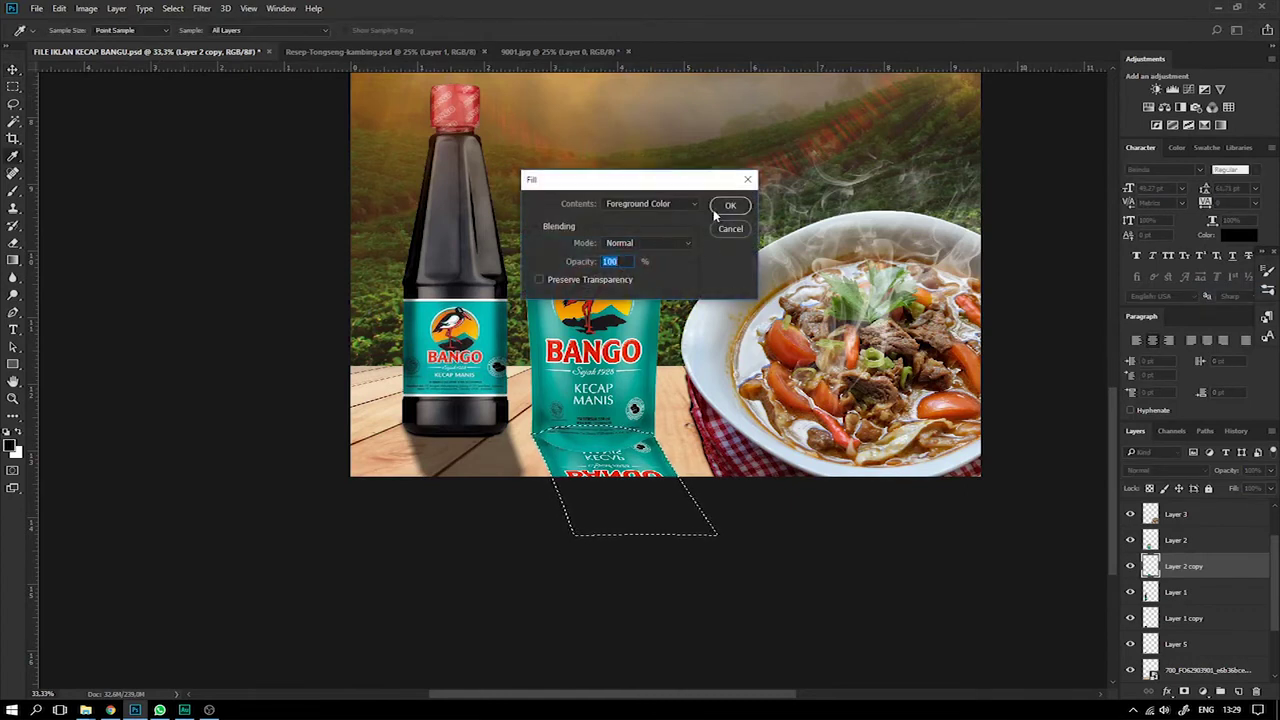
pyautogui.click(730, 206)
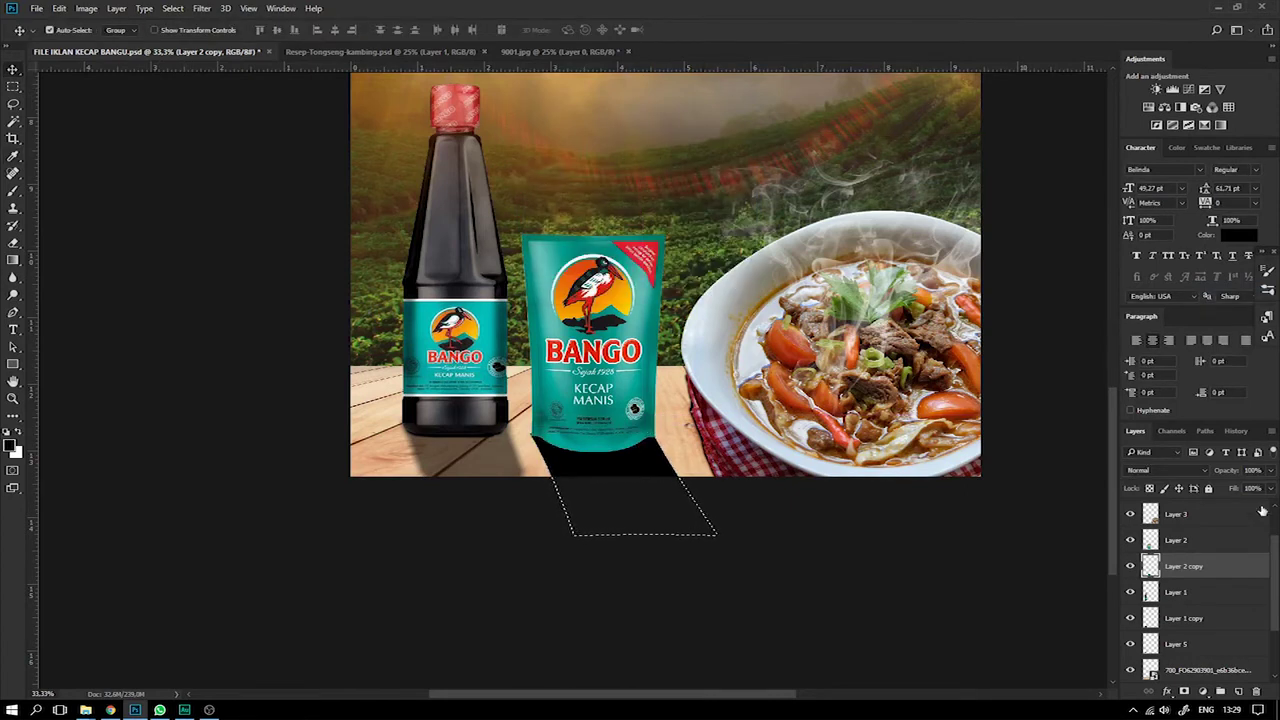
# Apply a Box Blur with an 18-pixel radius to the black pouch shadow.
pyautogui.click(172, 8)
pyautogui.moveTo(201, 8)
pyautogui.moveTo(210, 155)
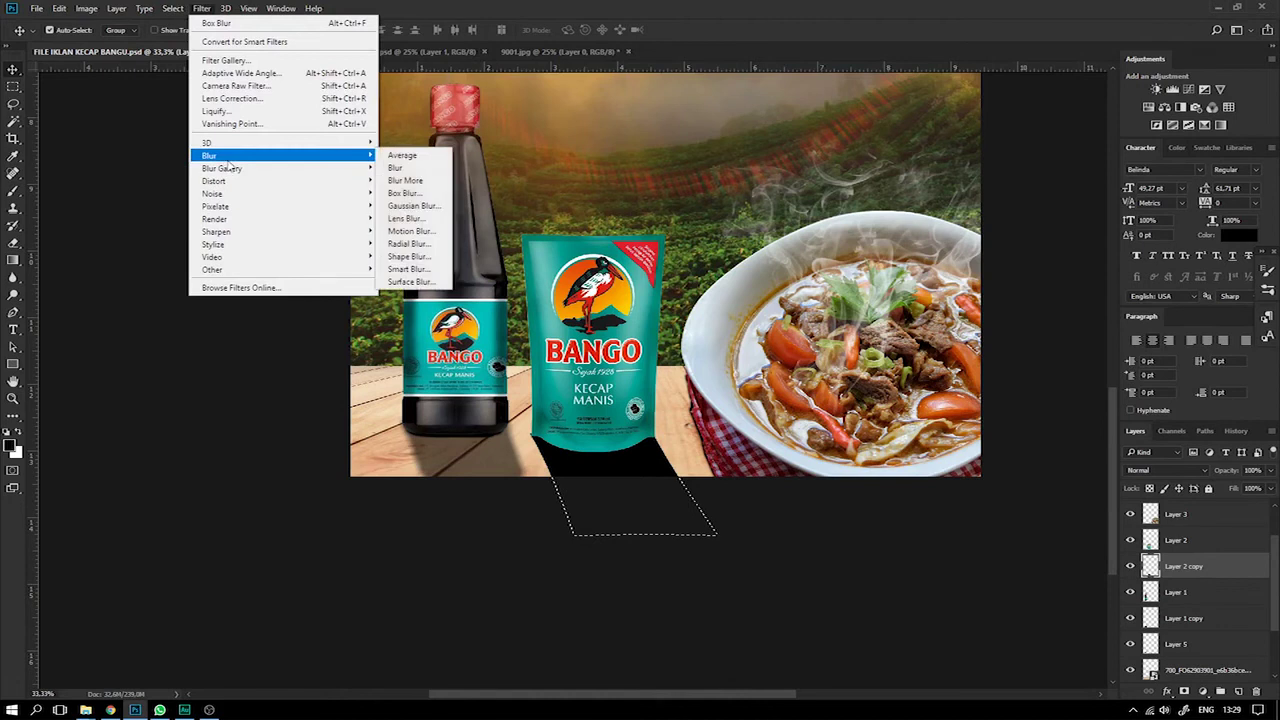
pyautogui.click(400, 193)
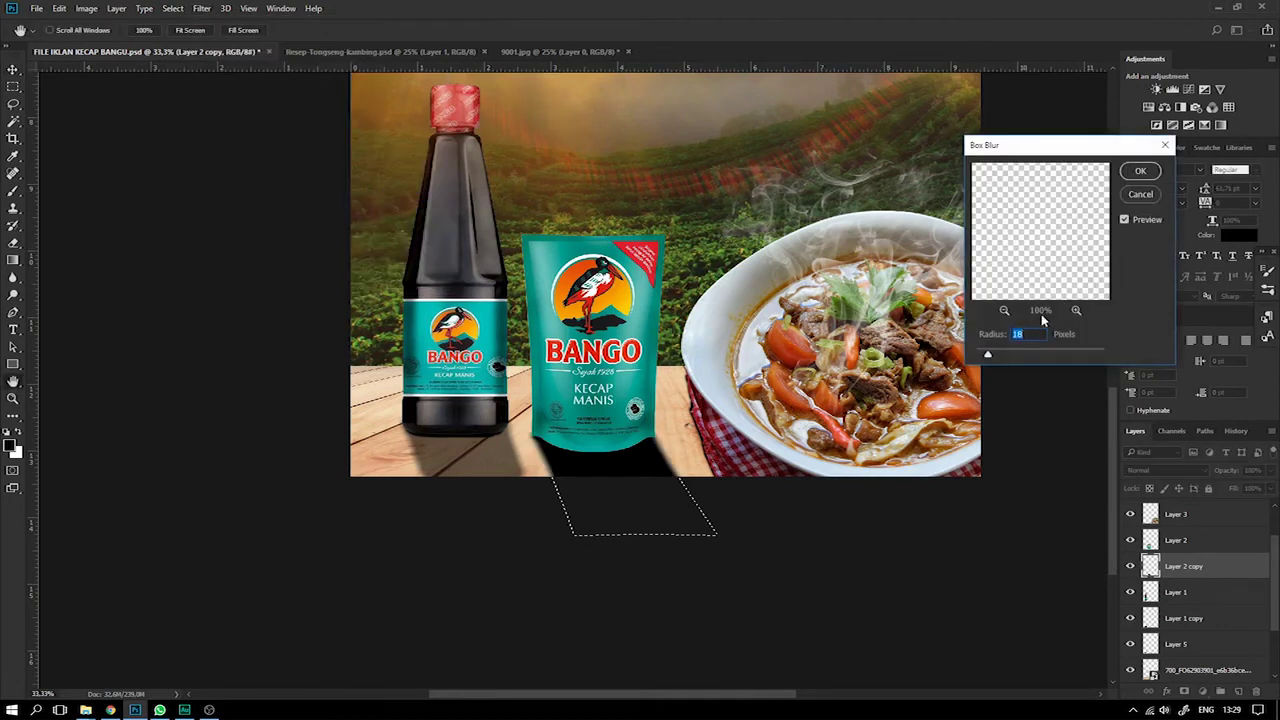
pyautogui.click(1138, 174)
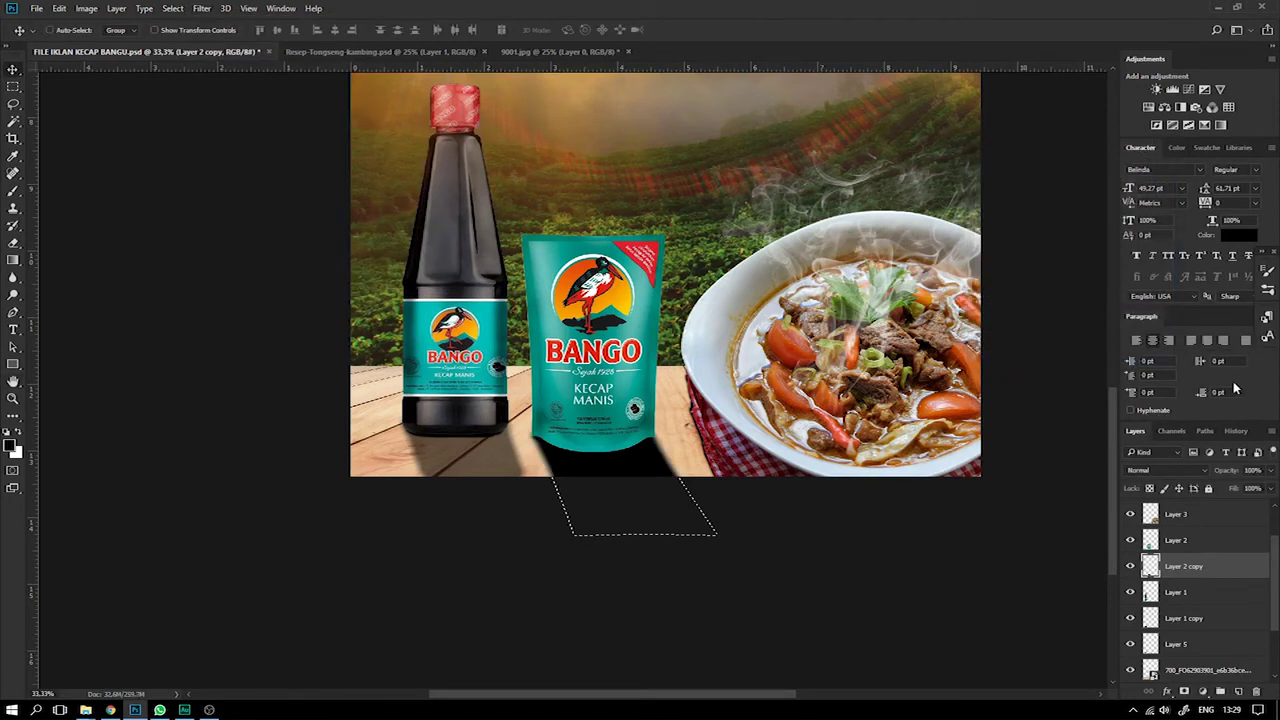
# Lower the opacity of the pouch shadow and of the bottle shadow, the latter to 36%, and clear the selection.
pyautogui.click(1270, 471)
pyautogui.moveTo(1228, 489); pyautogui.dragTo(1232, 489)
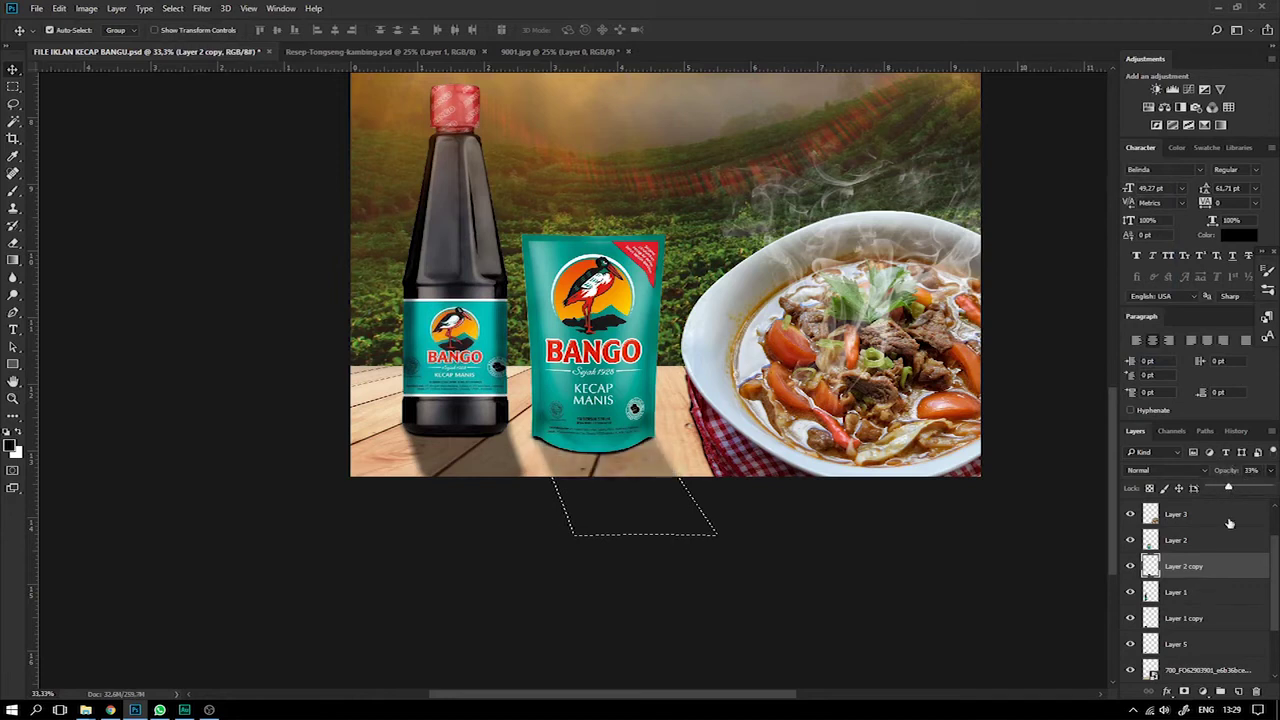
pyautogui.click(1180, 591)
pyautogui.click(1182, 618)
pyautogui.moveTo(1237, 490); pyautogui.dragTo(1233, 489)
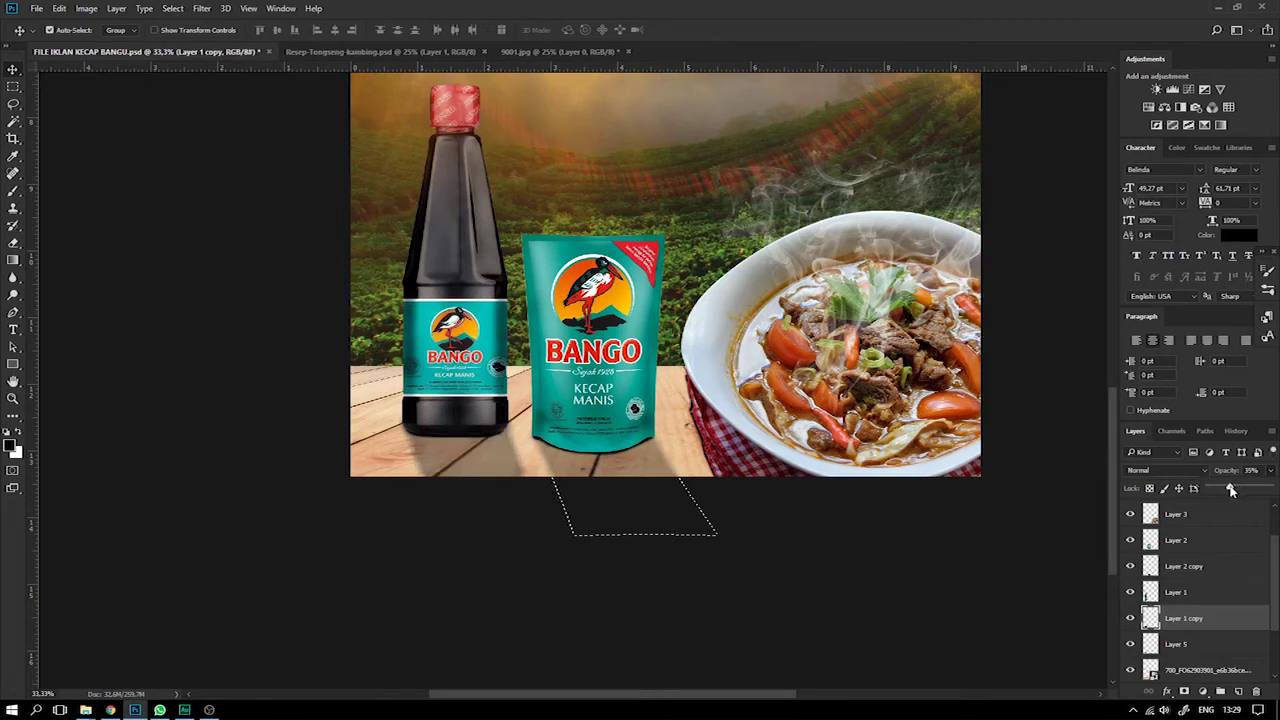
pyautogui.hotkey('ctrl', 'd')
pyautogui.hotkey('ctrl', '-')
pyautogui.hotkey('ctrl', '-')
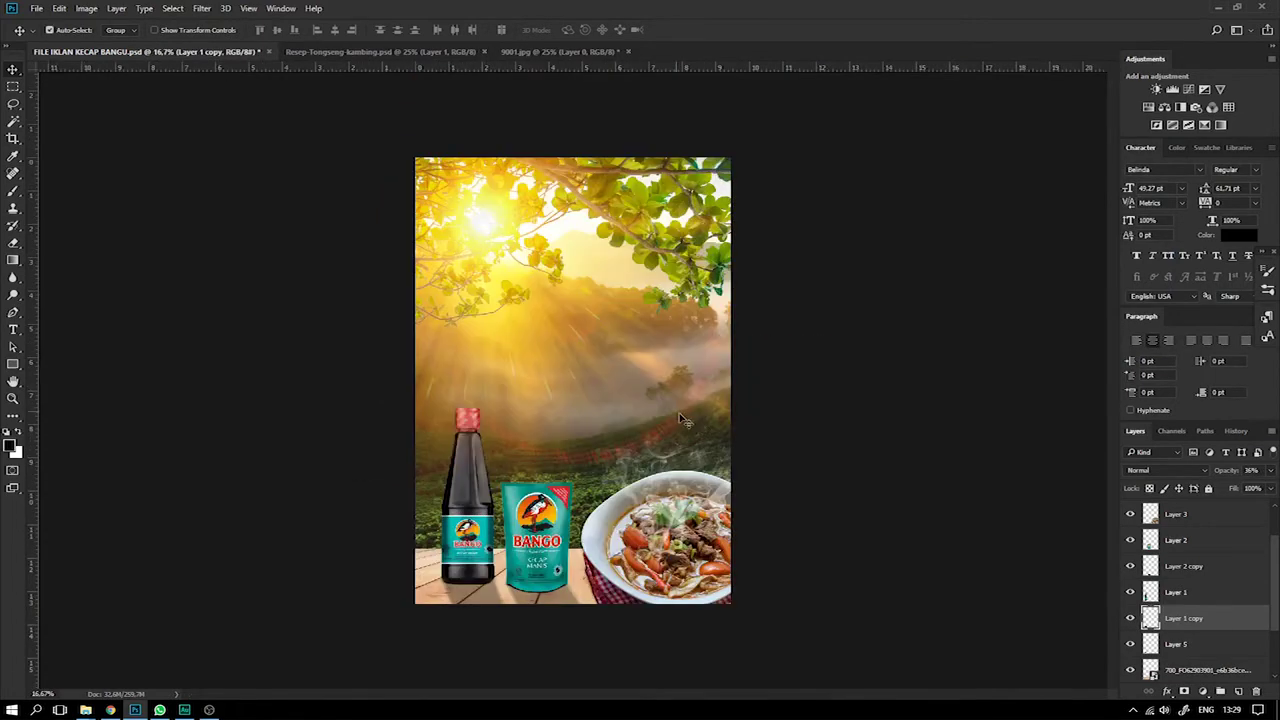
# Reduce the bottle shadow's opacity further to 18%.
pyautogui.hotkey('ctrl', '+')
pyautogui.click(1271, 471)
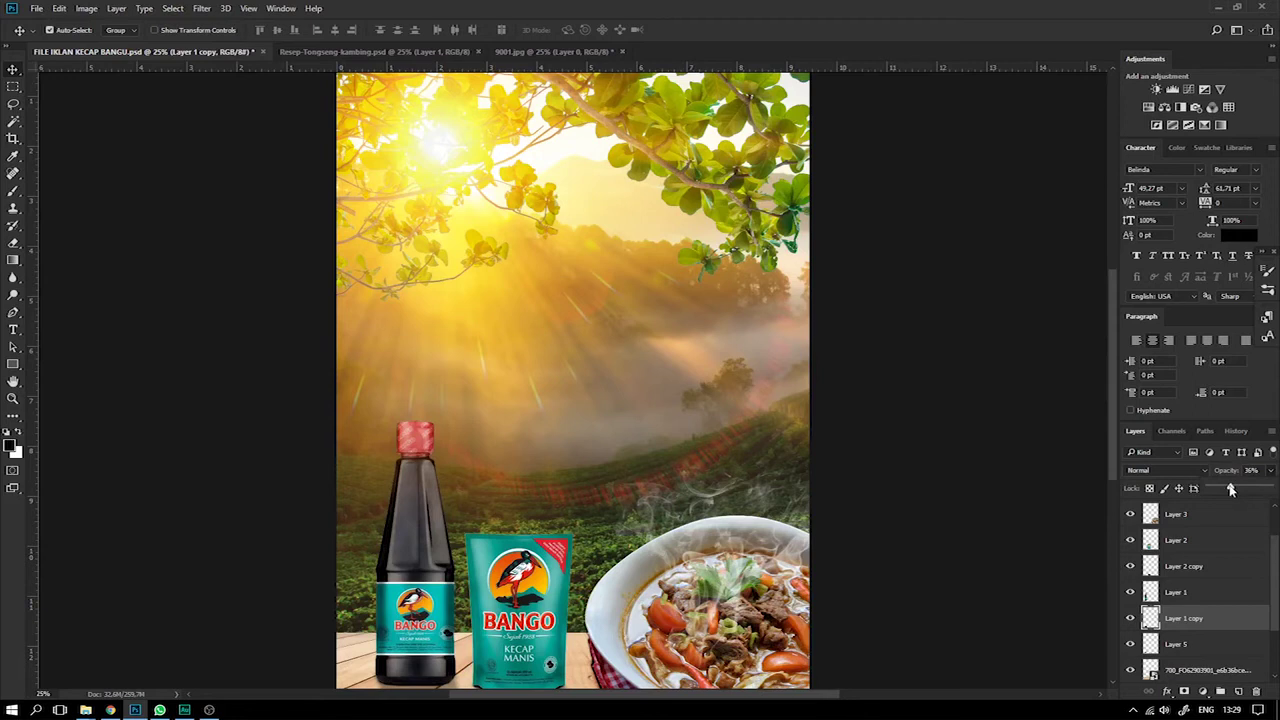
pyautogui.scroll(-3, 710, 400)
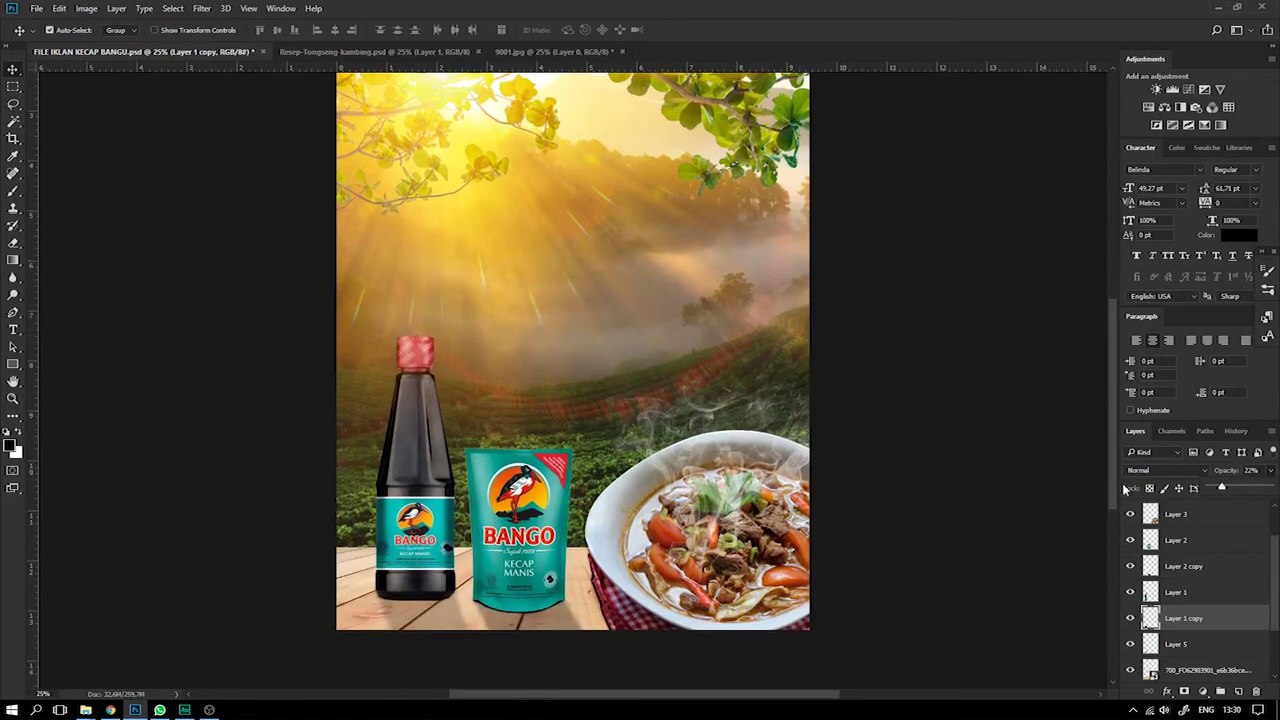
pyautogui.moveTo(1218, 488); pyautogui.dragTo(1220, 489)
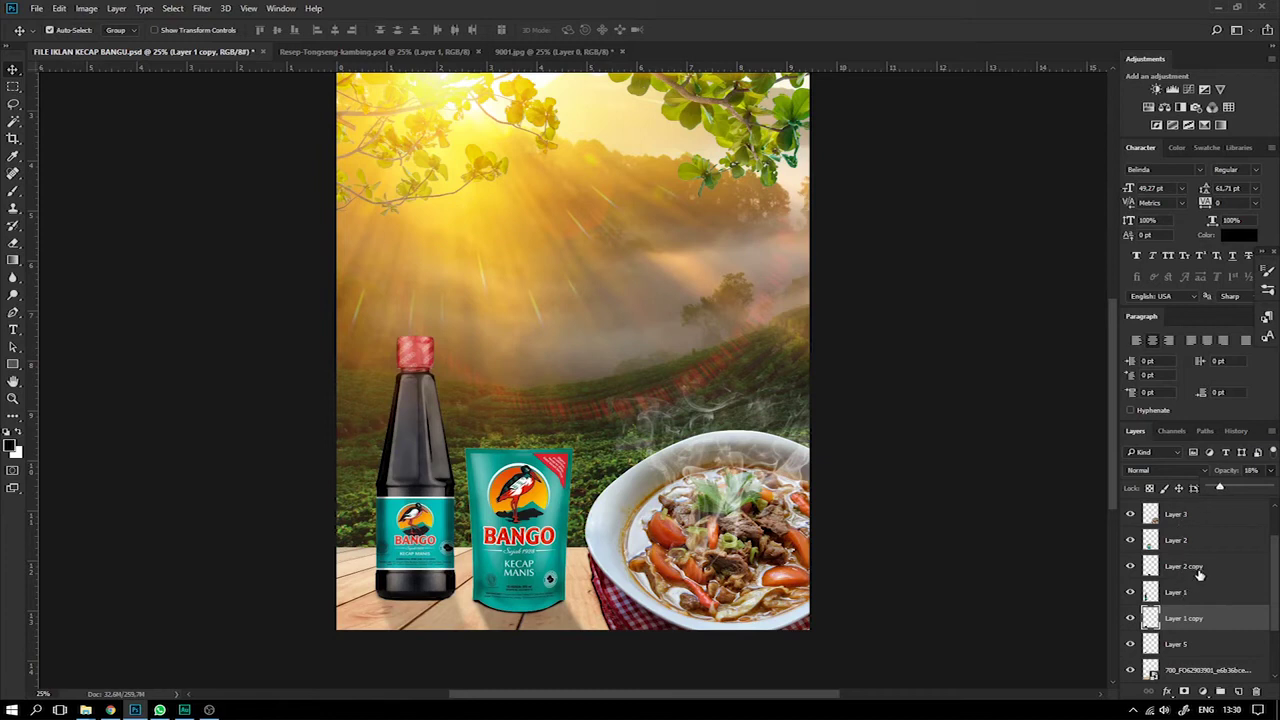
# Set the opacity of the pouch shadow, Layer 2 copy, to 29%.
pyautogui.click(1199, 567)
pyautogui.click(1271, 472)
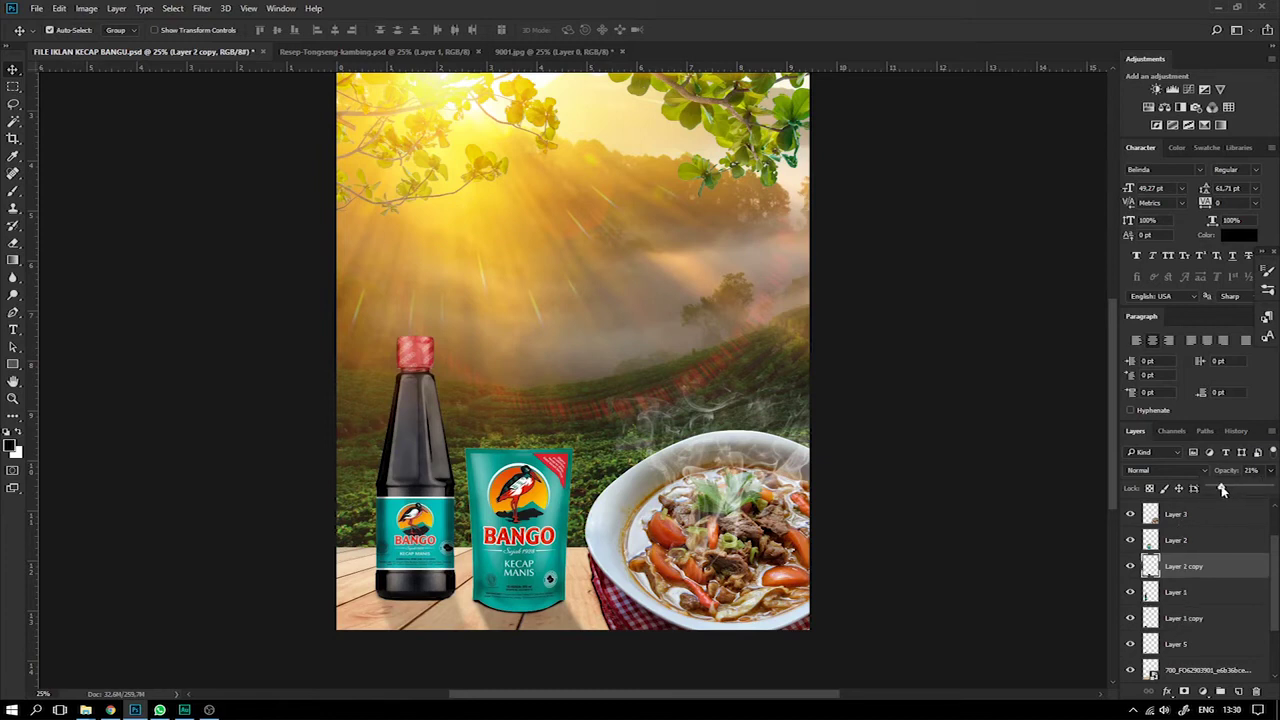
pyautogui.moveTo(1221, 489); pyautogui.dragTo(1220, 489)
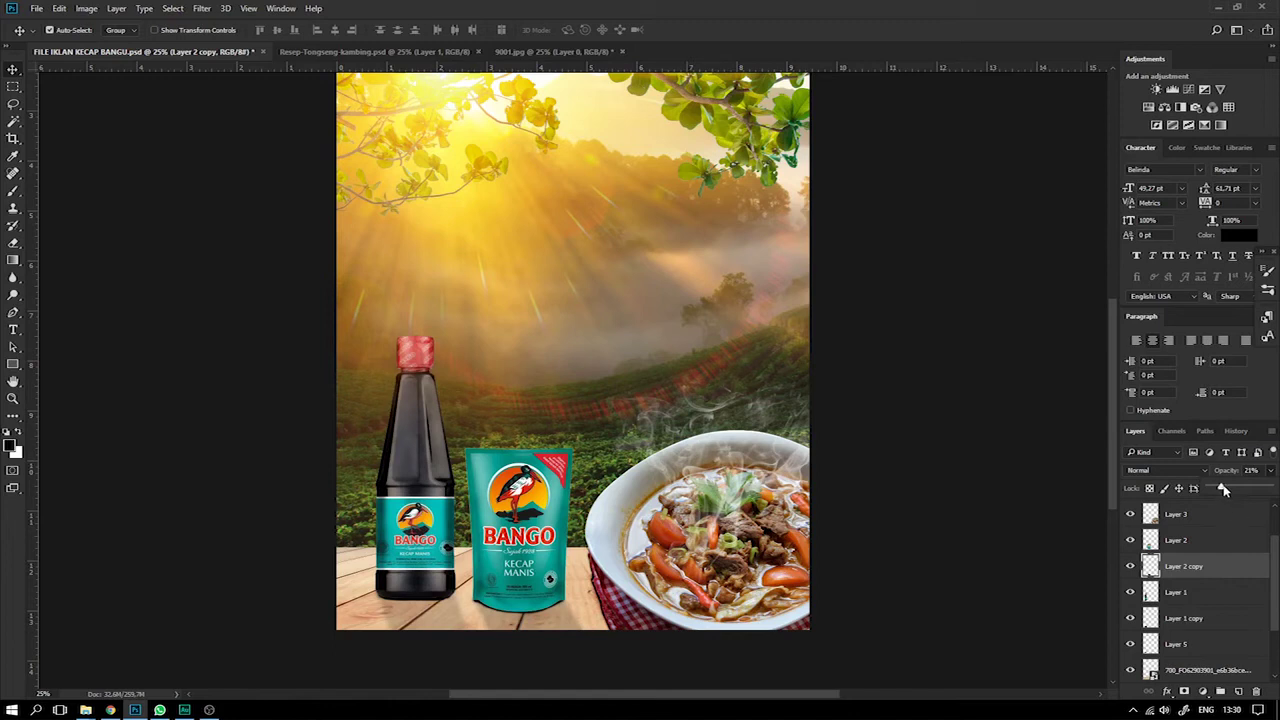
pyautogui.moveTo(1225, 489); pyautogui.dragTo(1228, 489)
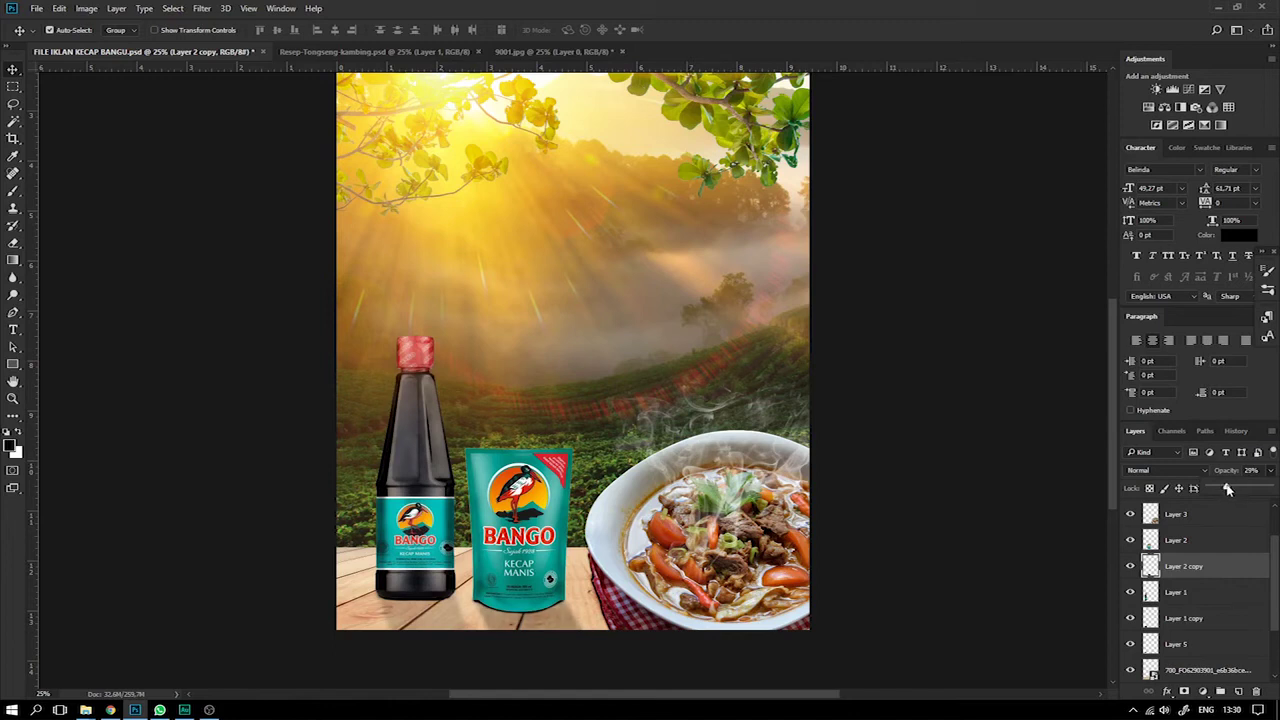
# Set the opacity of the bottle shadow, Layer 1 copy, to 24%.
pyautogui.click(1201, 620)
pyautogui.click(1272, 472)
pyautogui.moveTo(1224, 489); pyautogui.dragTo(1225, 489)
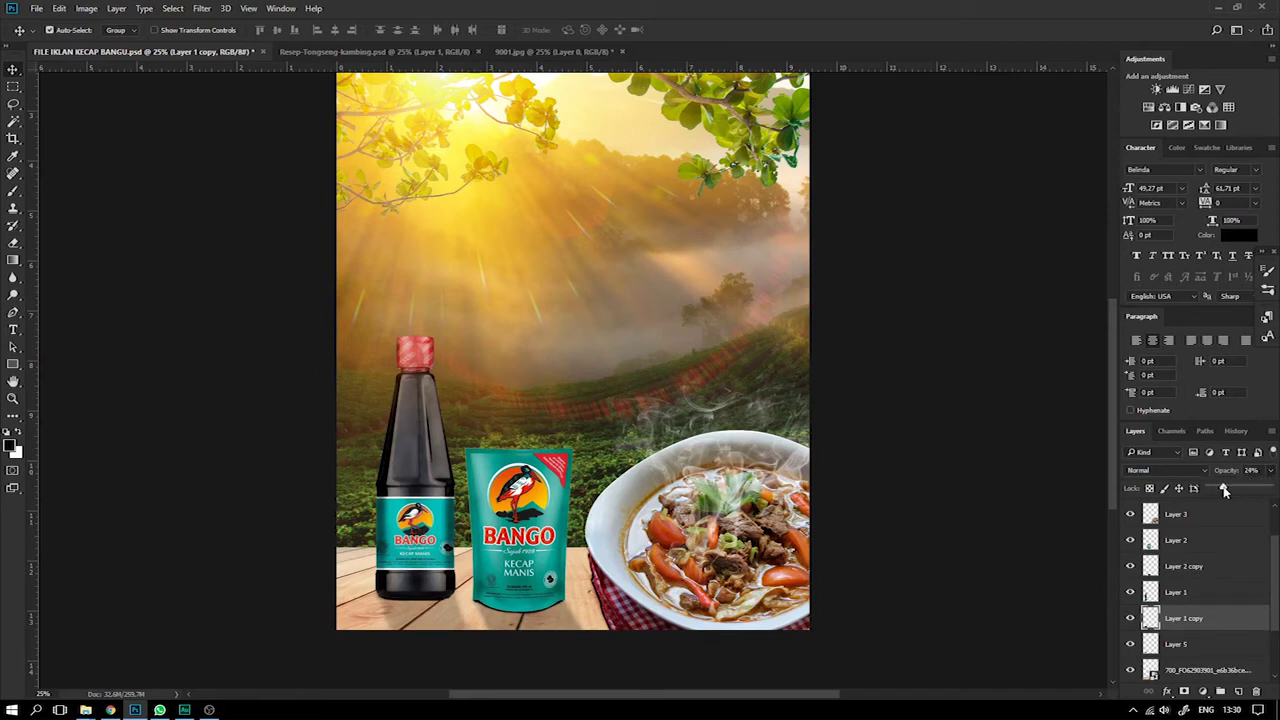
pyautogui.hotkey('ctrl', '-')
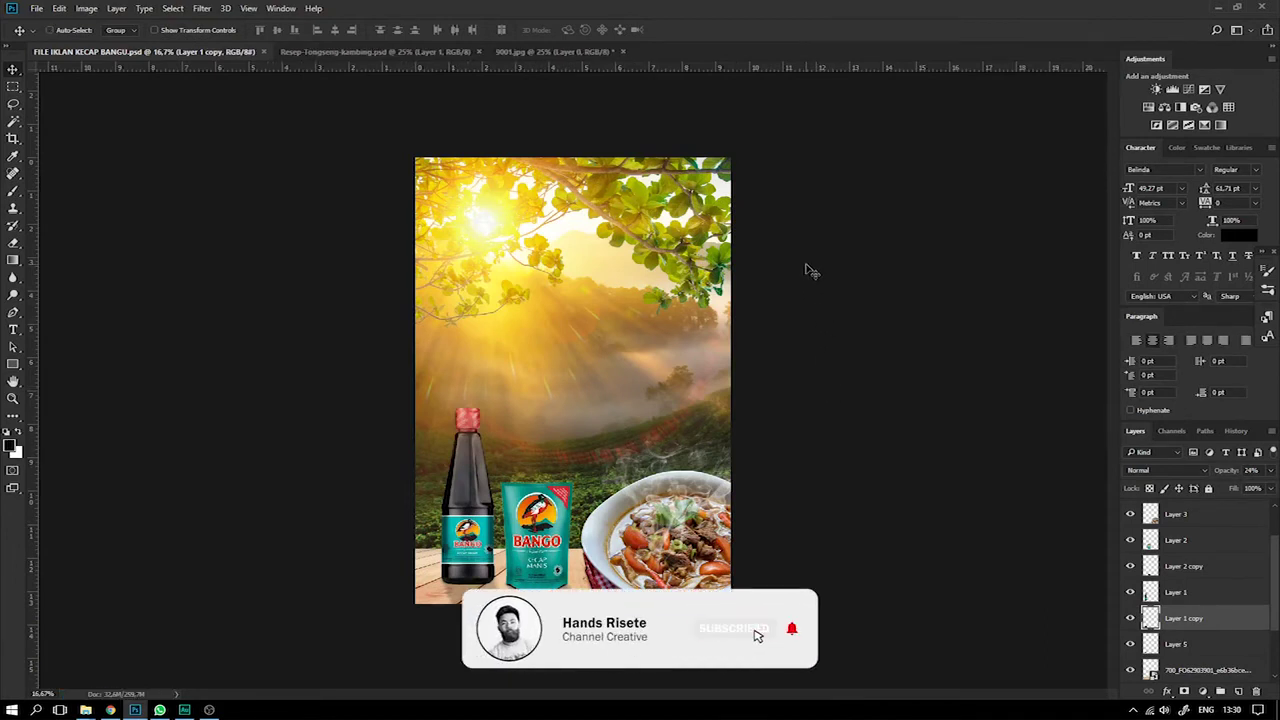
pyautogui.hotkey('ctrl', '+')
pyautogui.scroll(-5, 783, 405)
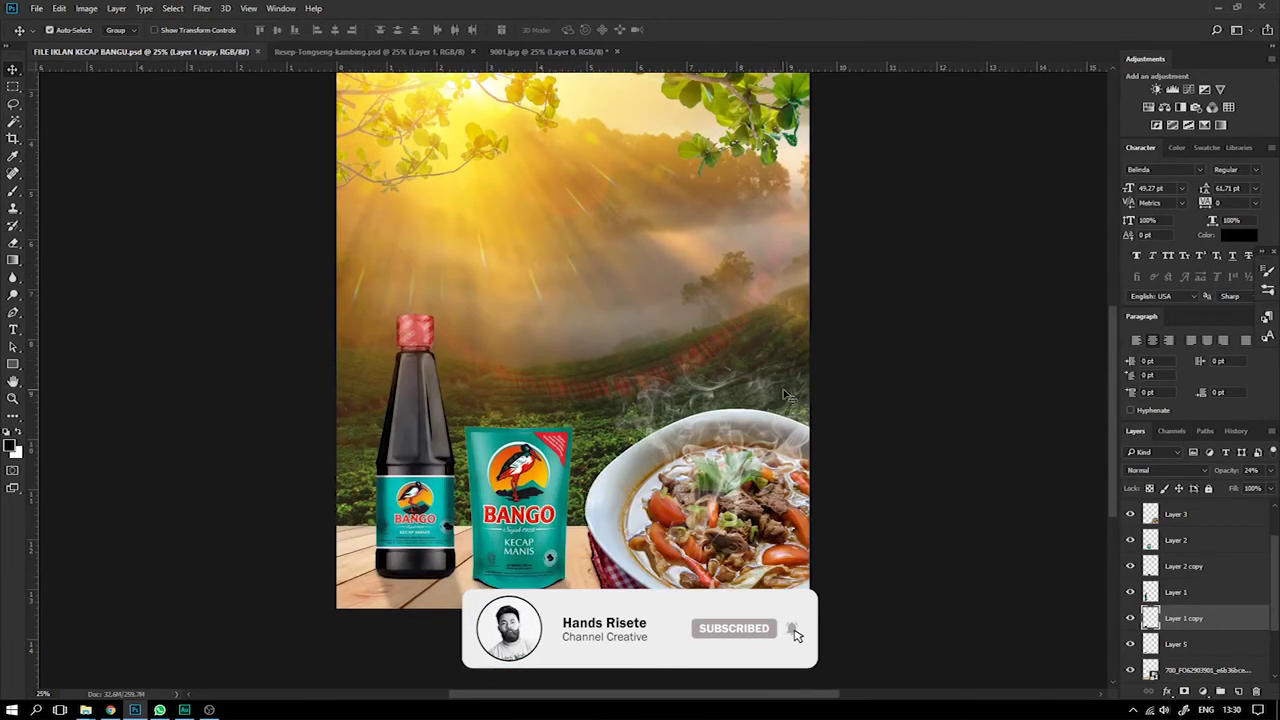
pyautogui.scroll(4, 786, 395)
pyautogui.scroll(1, 614, 400)
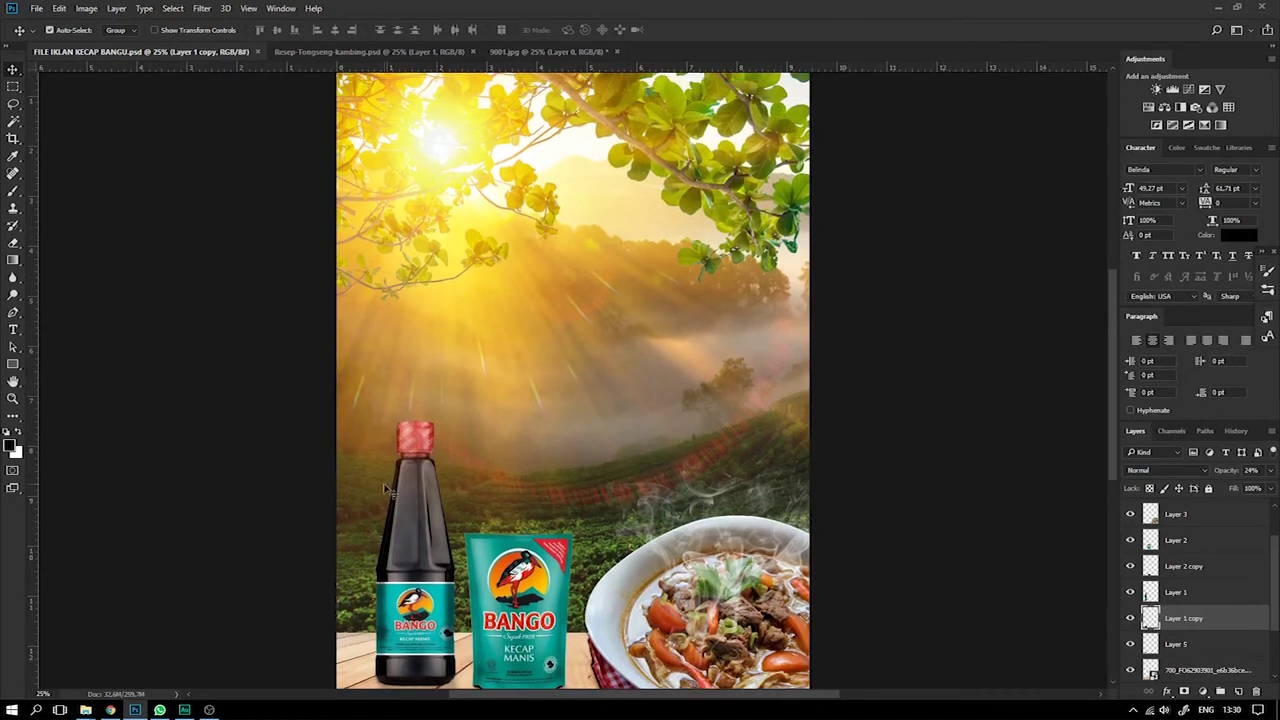
pyautogui.hotkey('ctrl', '-')
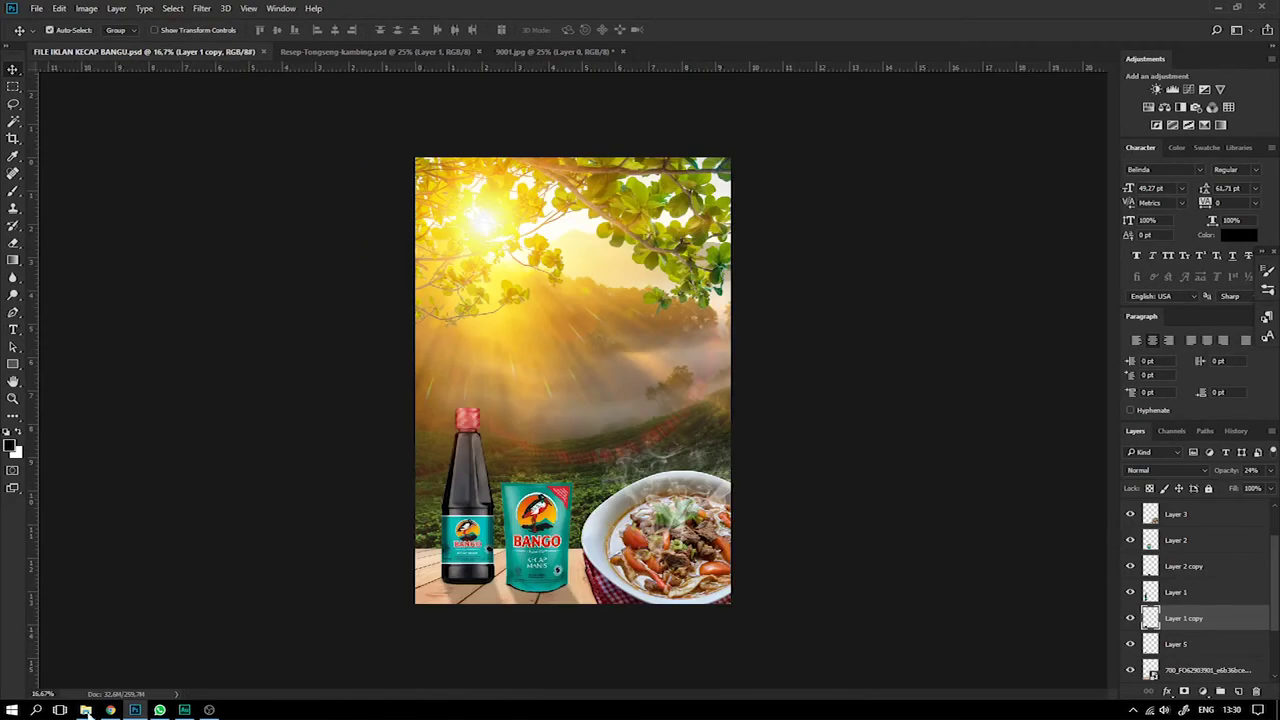
# Place the bango-logo image from the project folder into the poster, centered horizontally in the upper part over the sky.
pyautogui.click(84, 710)
pyautogui.click(70, 650)
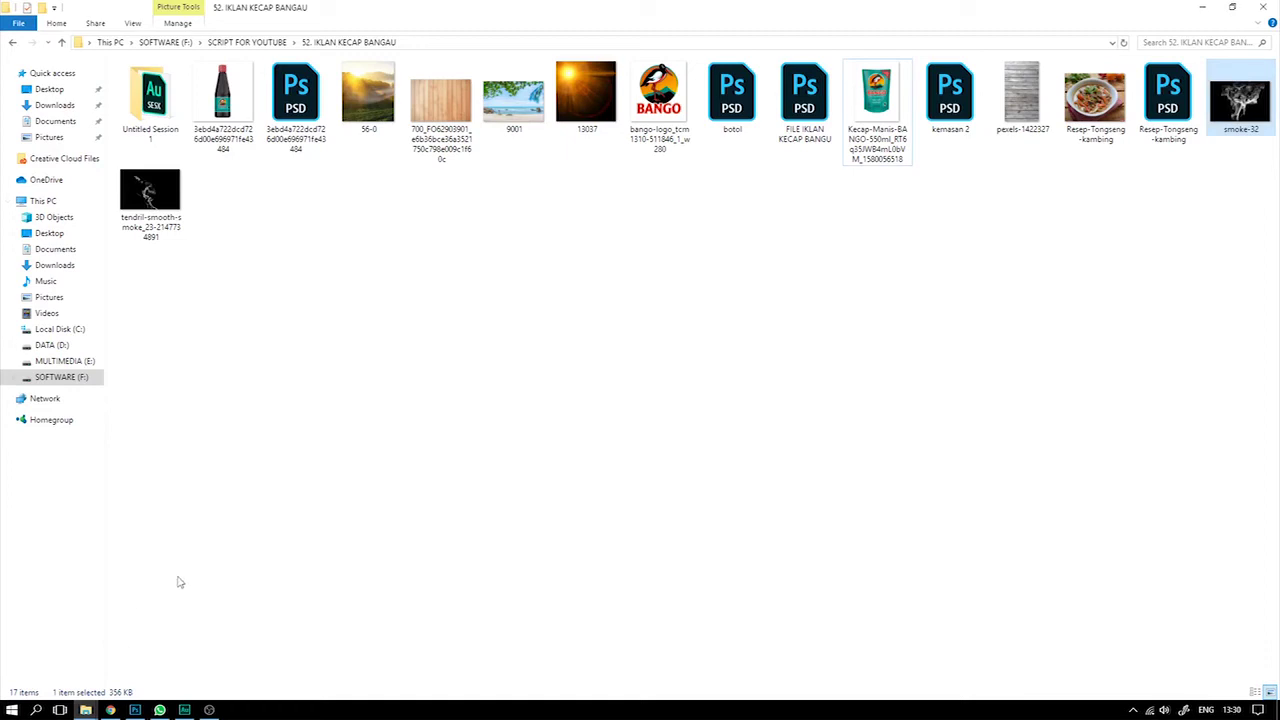
pyautogui.moveTo(659, 100); pyautogui.dragTo(606, 268)
pyautogui.moveTo(594, 370); pyautogui.dragTo(626, 283)
pyautogui.press('Return')
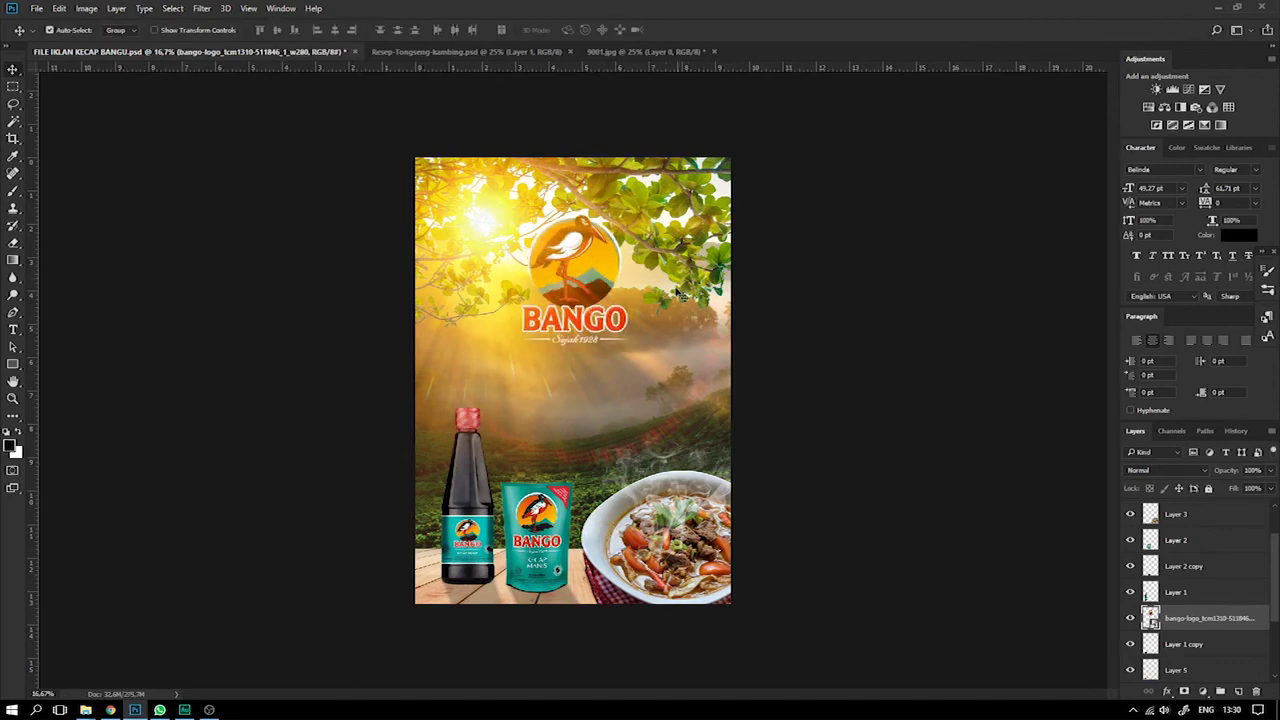
# Scale the Bango logo down proportionally around its center to roughly 70% of its placed size.
pyautogui.hotkey('ctrl', 't')
pyautogui.moveTo(641, 202); pyautogui.dragTo(620, 230)
pyautogui.press('Return')
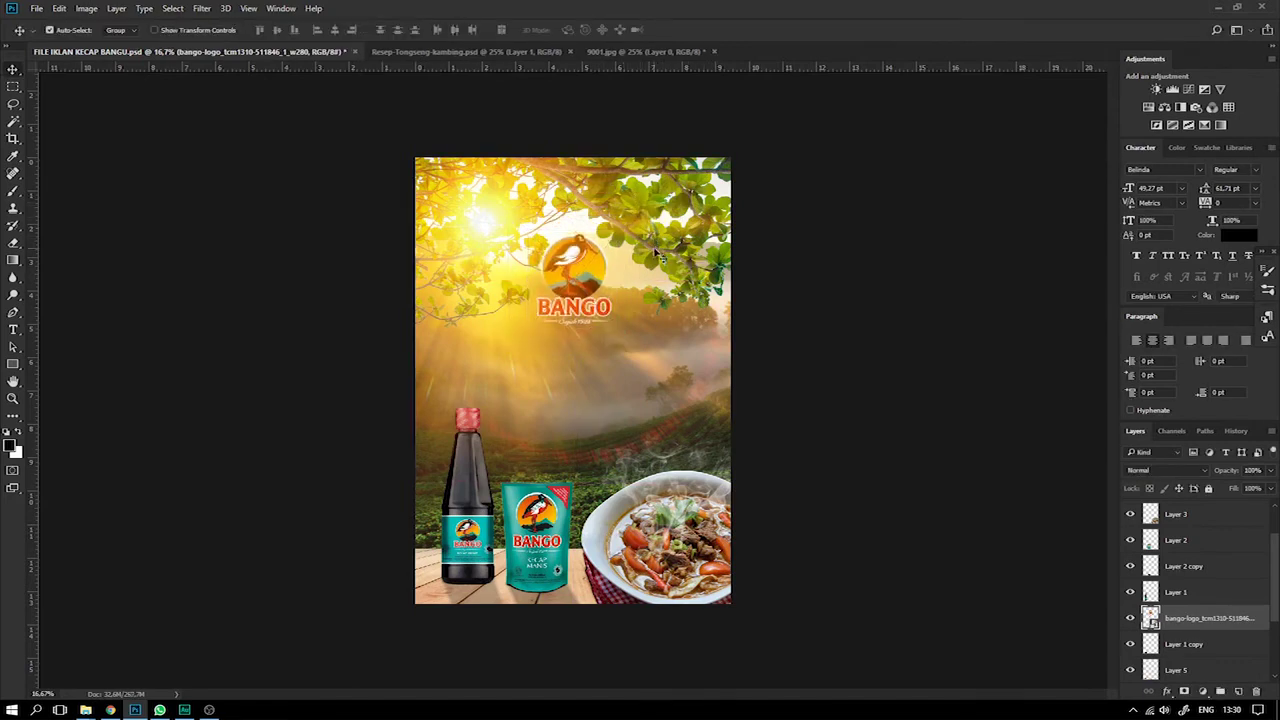
# Try the Bango logo layer at the top of the layer order, above the 13037 flare, and undo the move.
pyautogui.scroll(2, 1217, 650)
pyautogui.moveTo(1215, 667); pyautogui.dragTo(1210, 503)
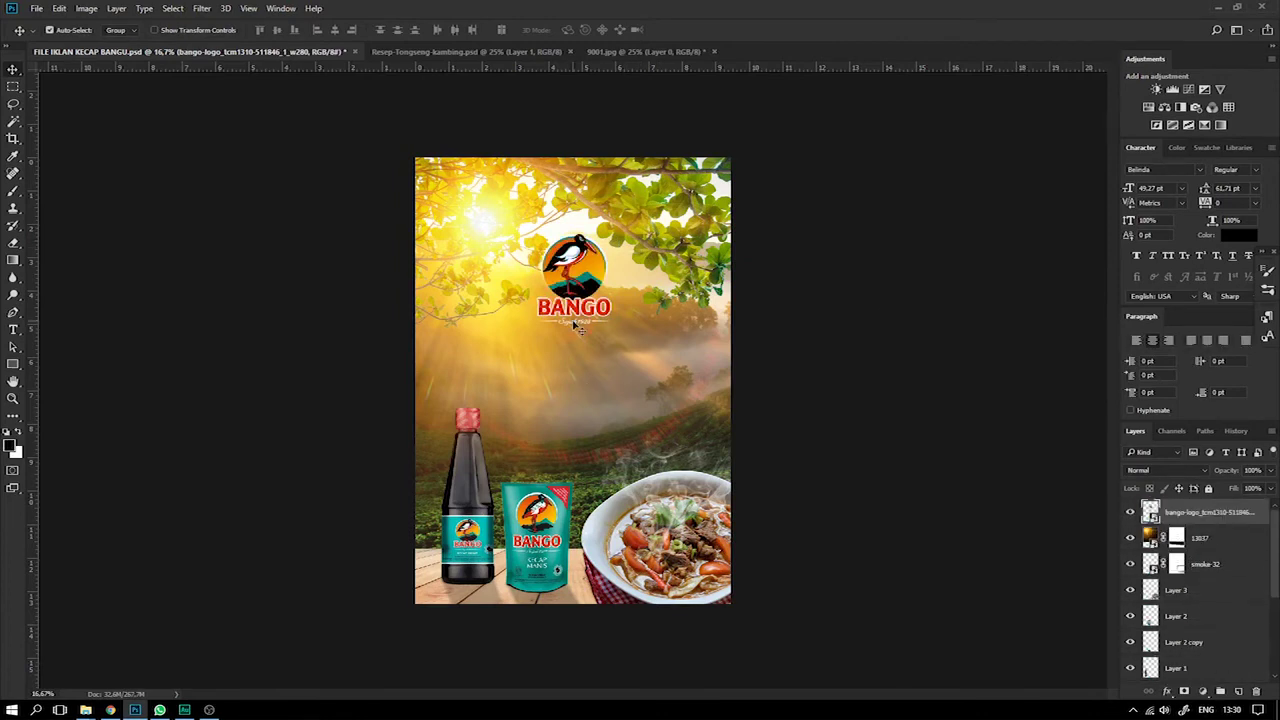
pyautogui.hotkey('ctrl', 'z')
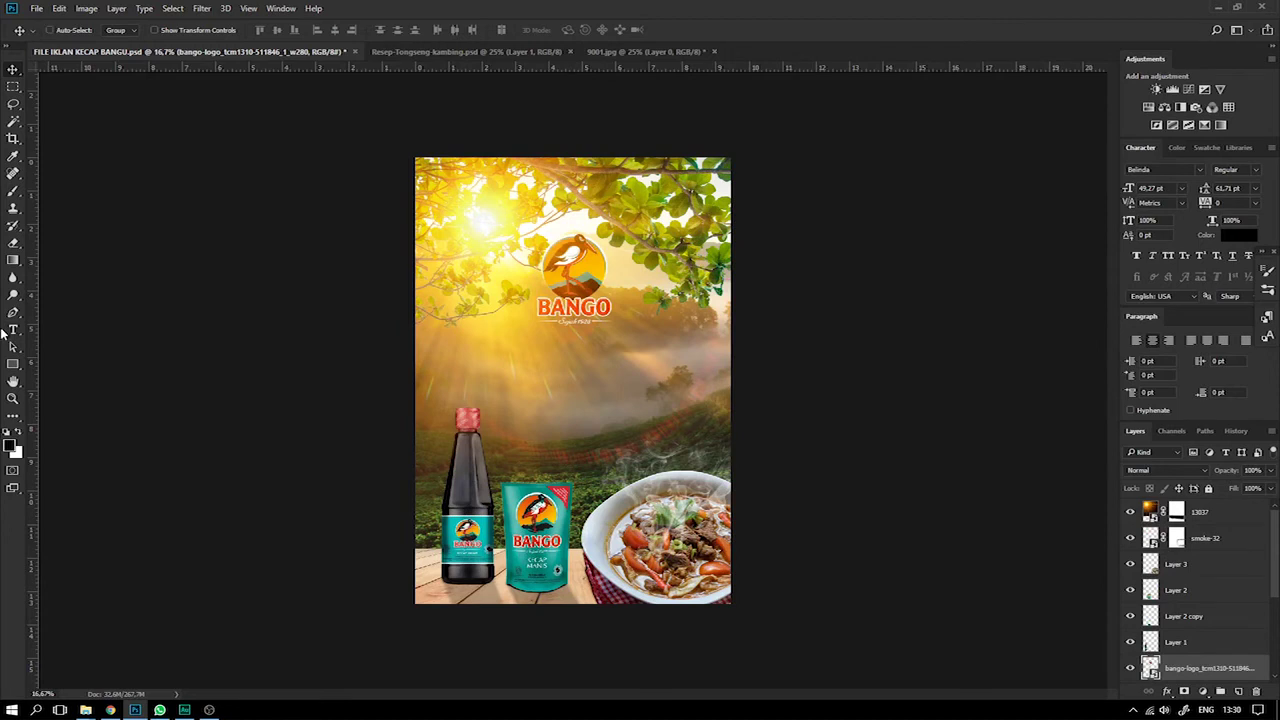
# Undo the Bango logo's scaling and move its layer to the top of the layer order, above the 13037 flare.
pyautogui.hotkey('ctrl', 'z')
pyautogui.moveTo(1200, 667); pyautogui.dragTo(1187, 506)
# Scale the Bango logo down proportionally around its center to about two thirds of its placed size and save the poster.
pyautogui.hotkey('ctrl', 't')
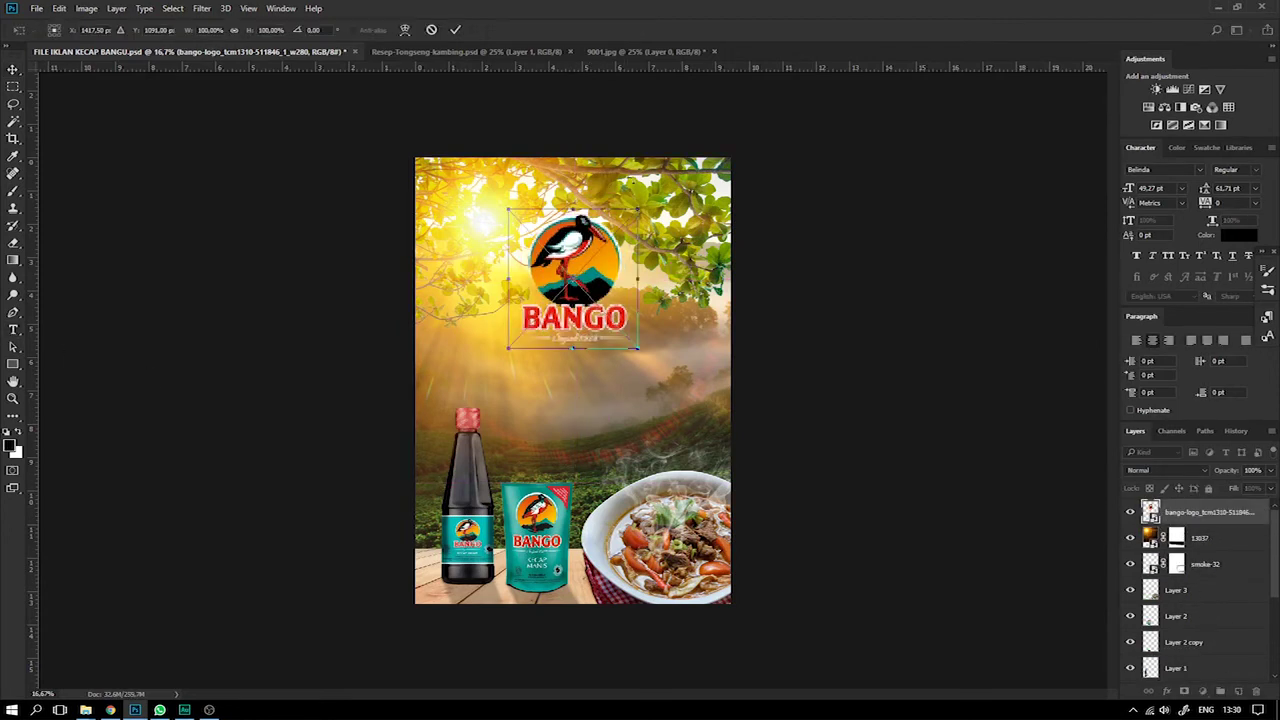
pyautogui.moveTo(637, 211); pyautogui.dragTo(616, 260)
pyautogui.press('Return')
pyautogui.hotkey('ctrl', 's')
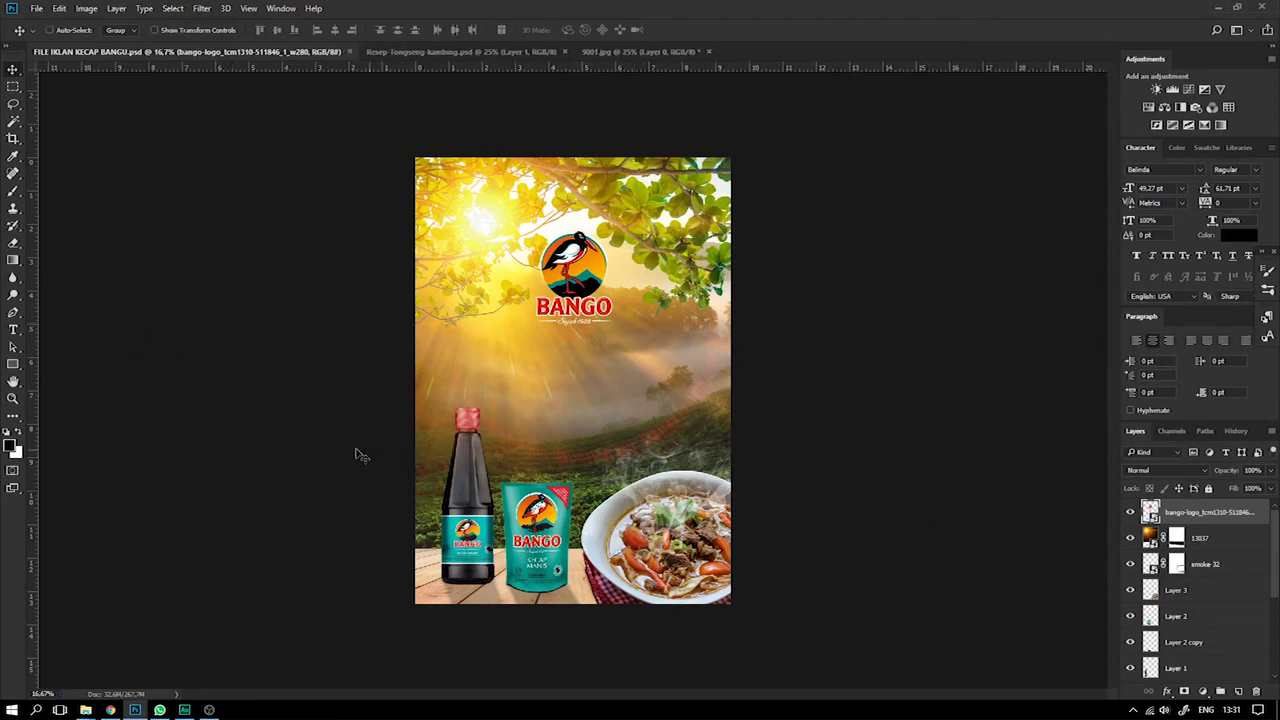
# Add a two-line Belinda headline reading "Membuat Masakan" and "Menjadi Spesial" and position it centrally below the Bango logo.
pyautogui.click(13, 328)
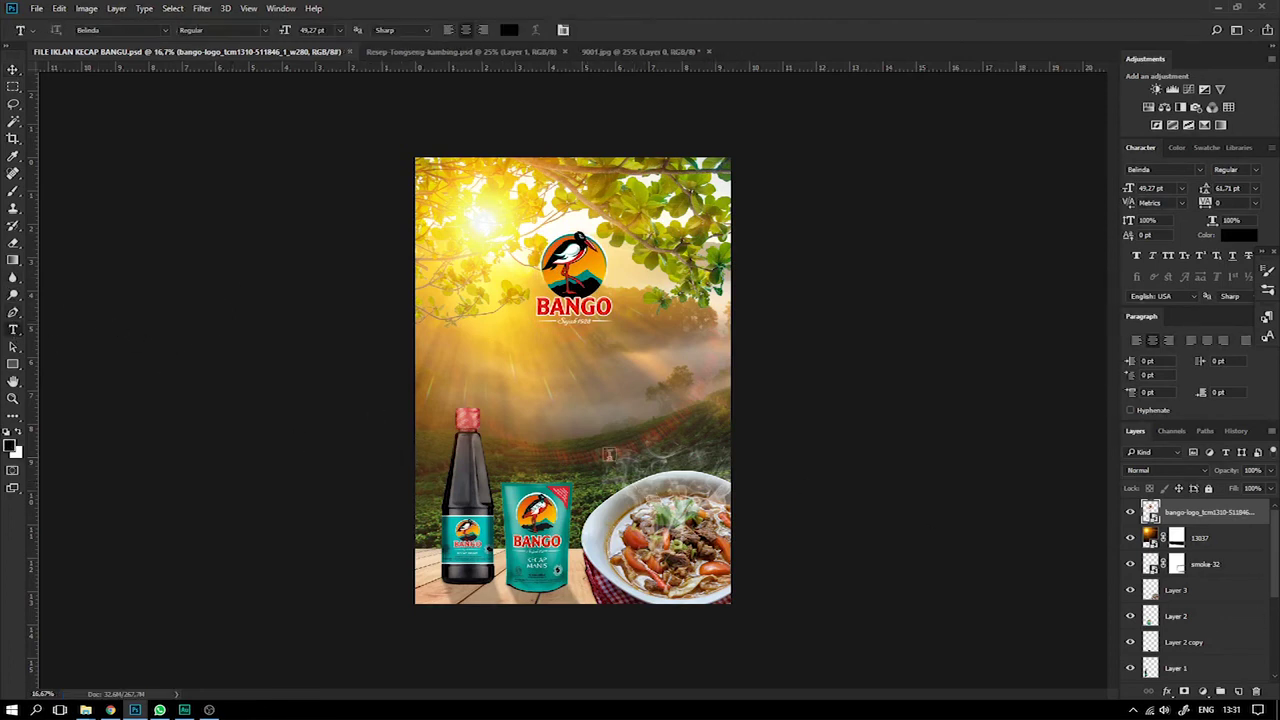
pyautogui.click(517, 372)
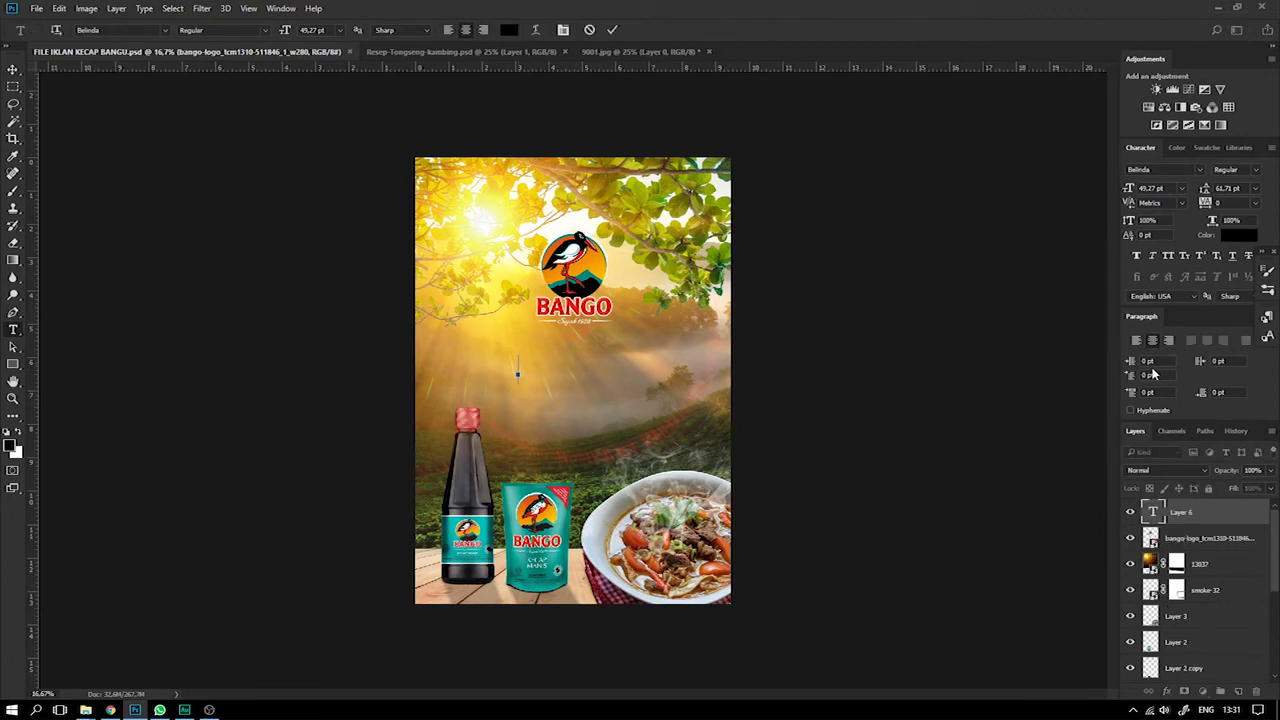
pyautogui.write('Ui')
pyautogui.write('e')
pyautogui.write('mbuat')
pyautogui.write(' Masakan')
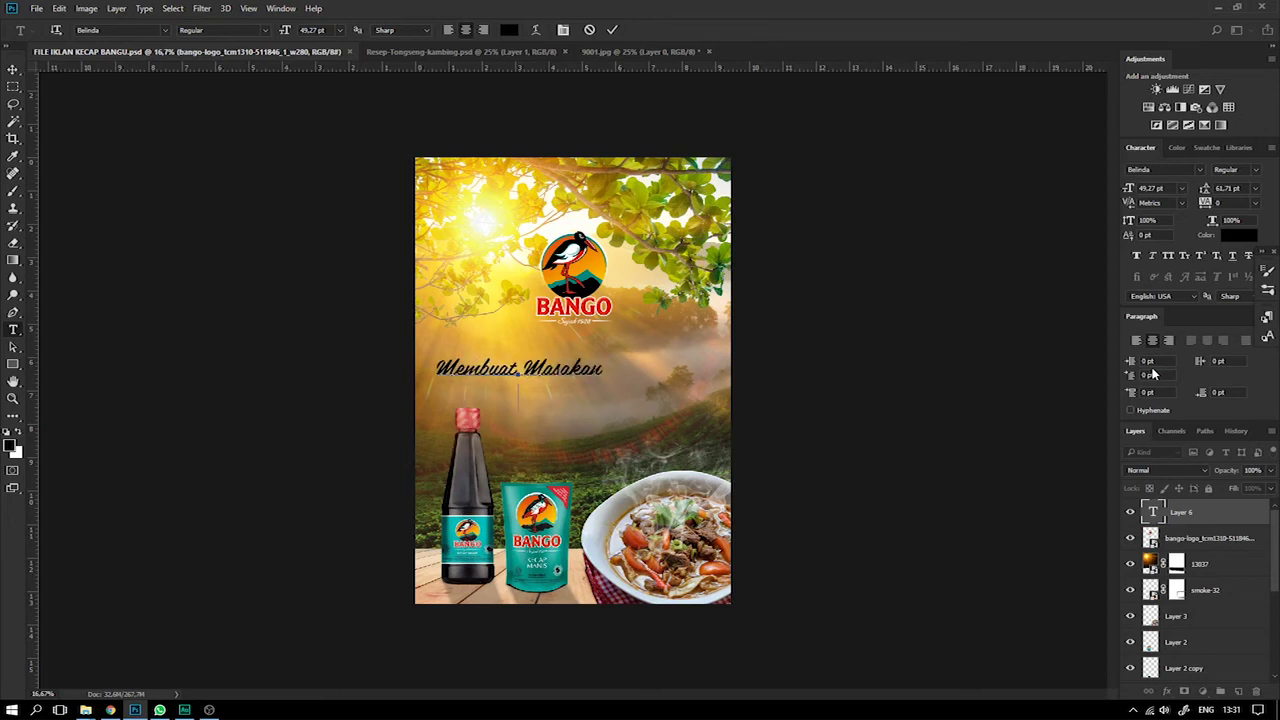
pyautogui.write('Menjadi')
pyautogui.press('BackSpace')
pyautogui.press('BackSpace')
pyautogui.write('di')
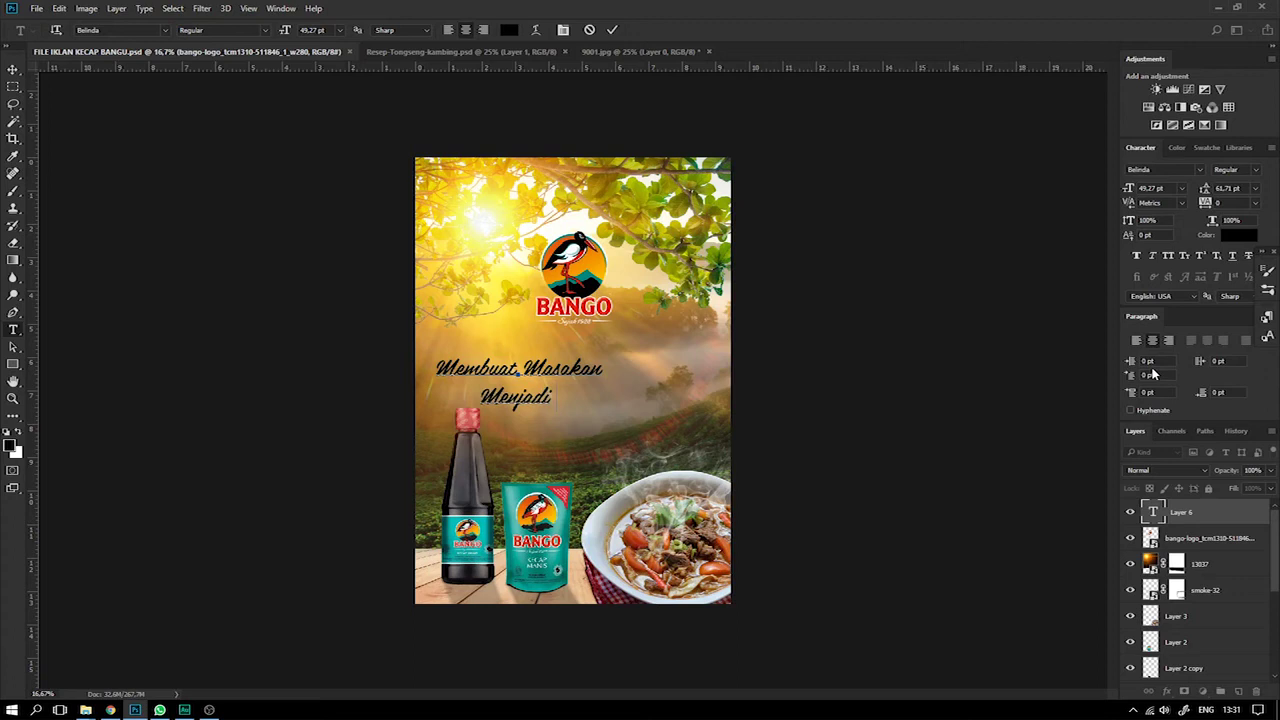
pyautogui.write('G')
pyautogui.write('pesial!')
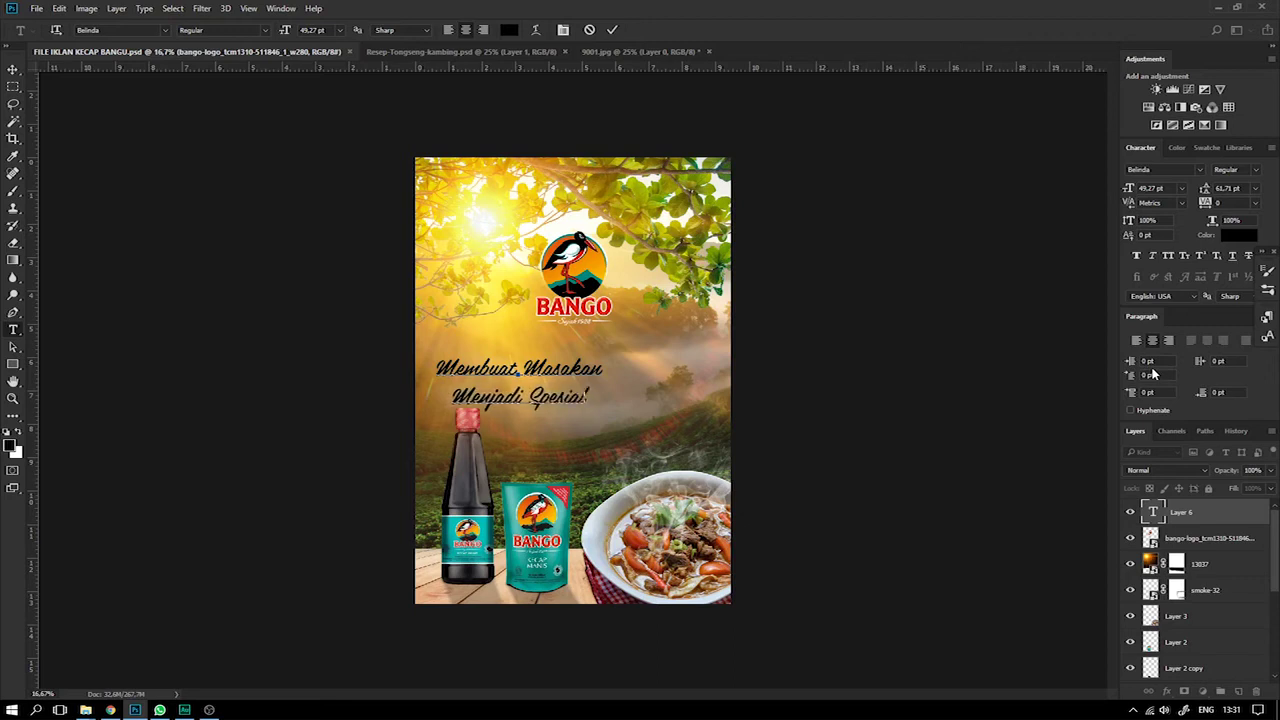
pyautogui.click(12, 72)
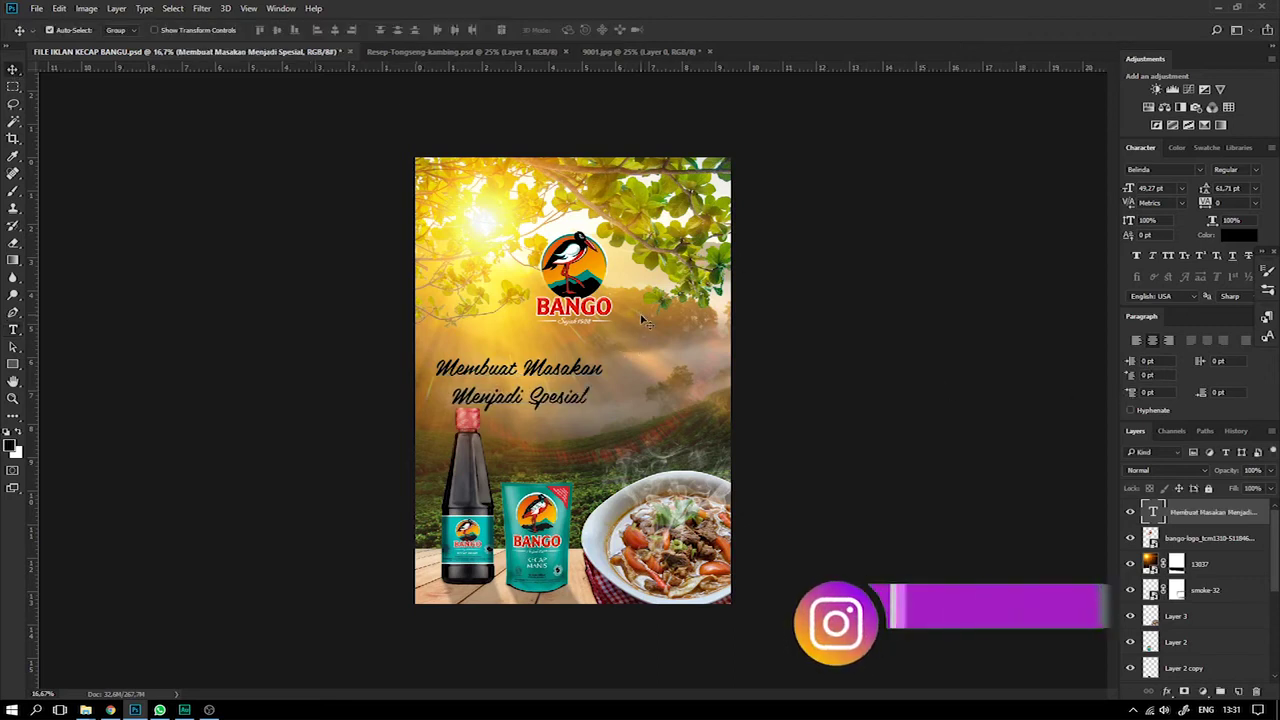
pyautogui.moveTo(578, 390); pyautogui.dragTo(620, 387)
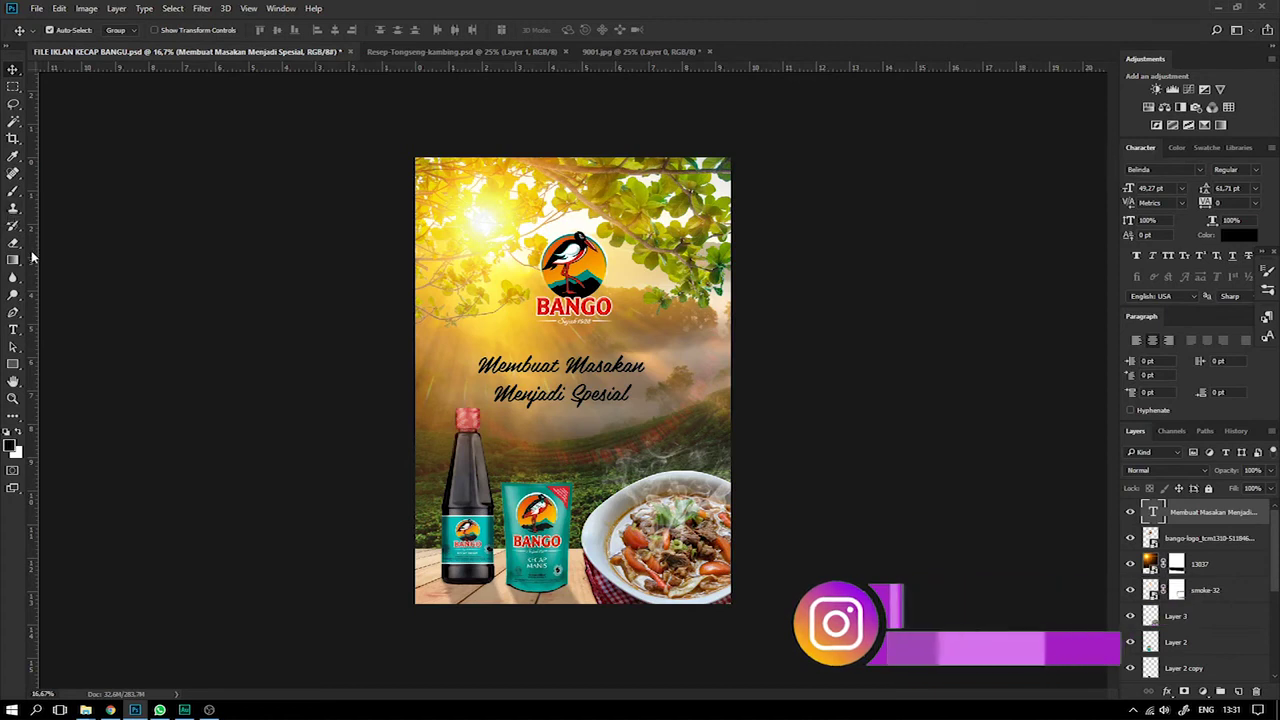
# Insert "Setiap" before "Masakan" in the headline and tighten its leading to 55.71 pt.
pyautogui.click(13, 329)
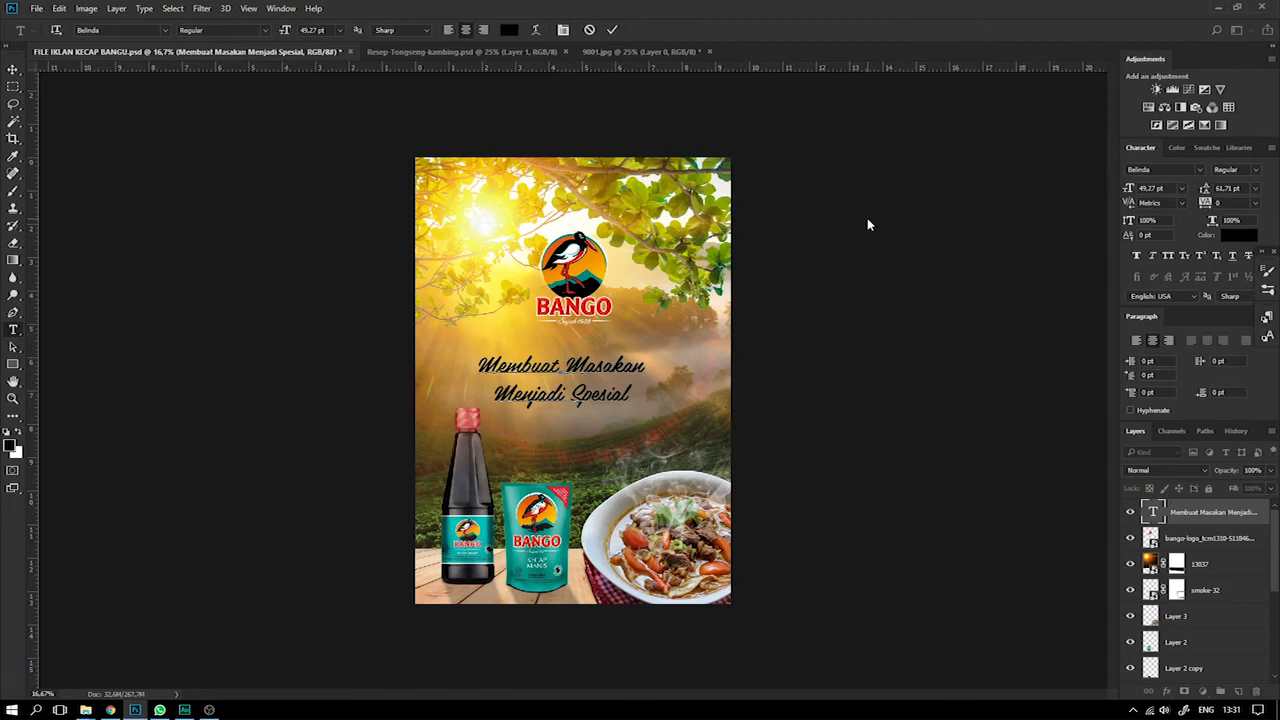
pyautogui.write('Setiap')
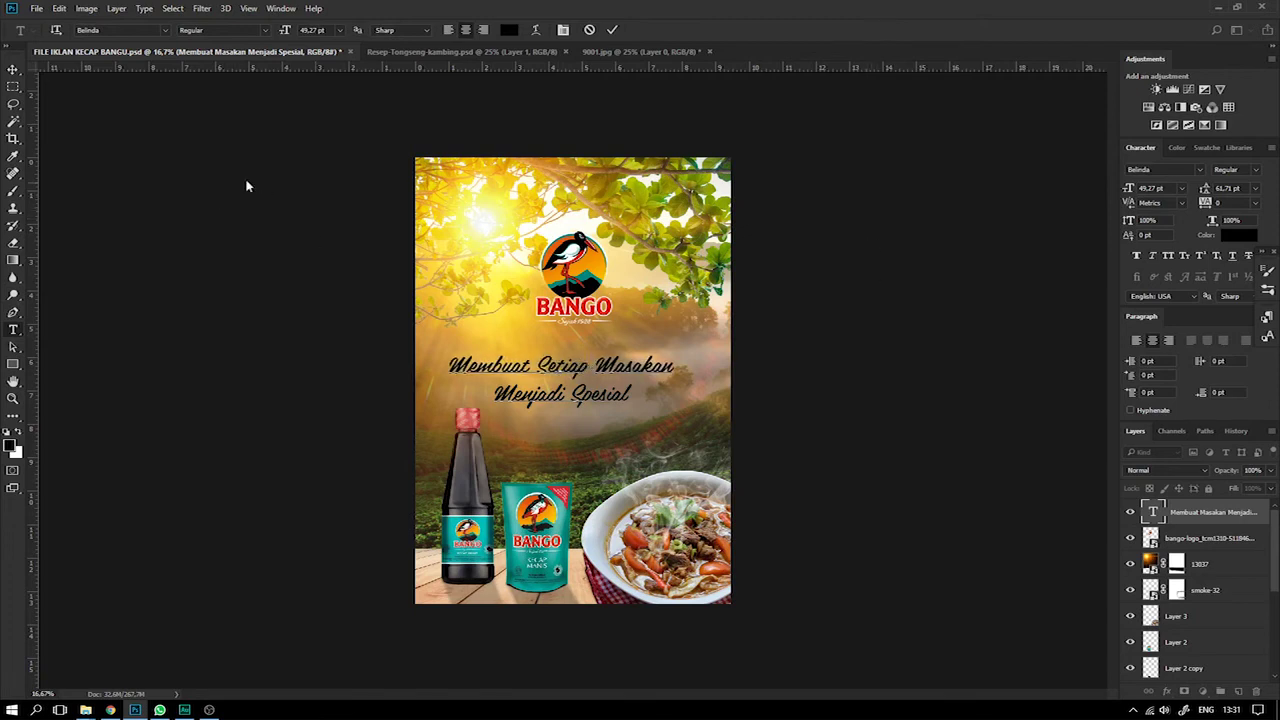
pyautogui.click(13, 69)
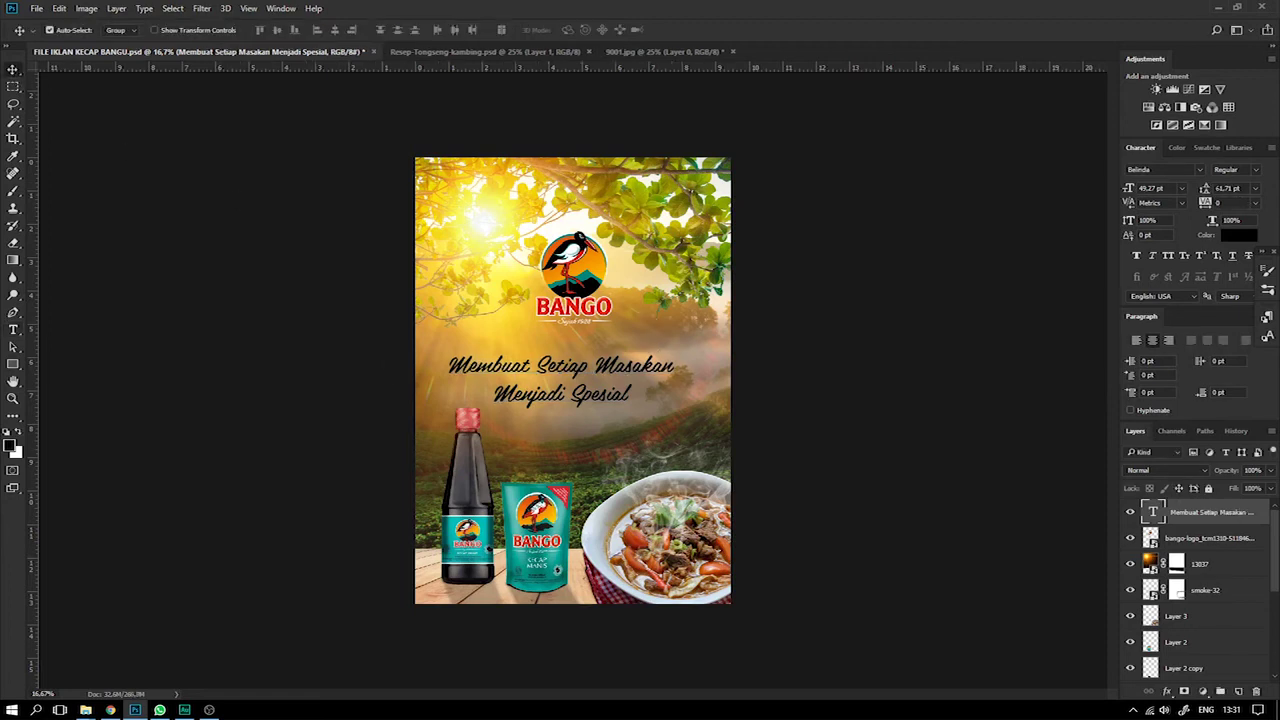
pyautogui.moveTo(1208, 194); pyautogui.dragTo(1207, 190)
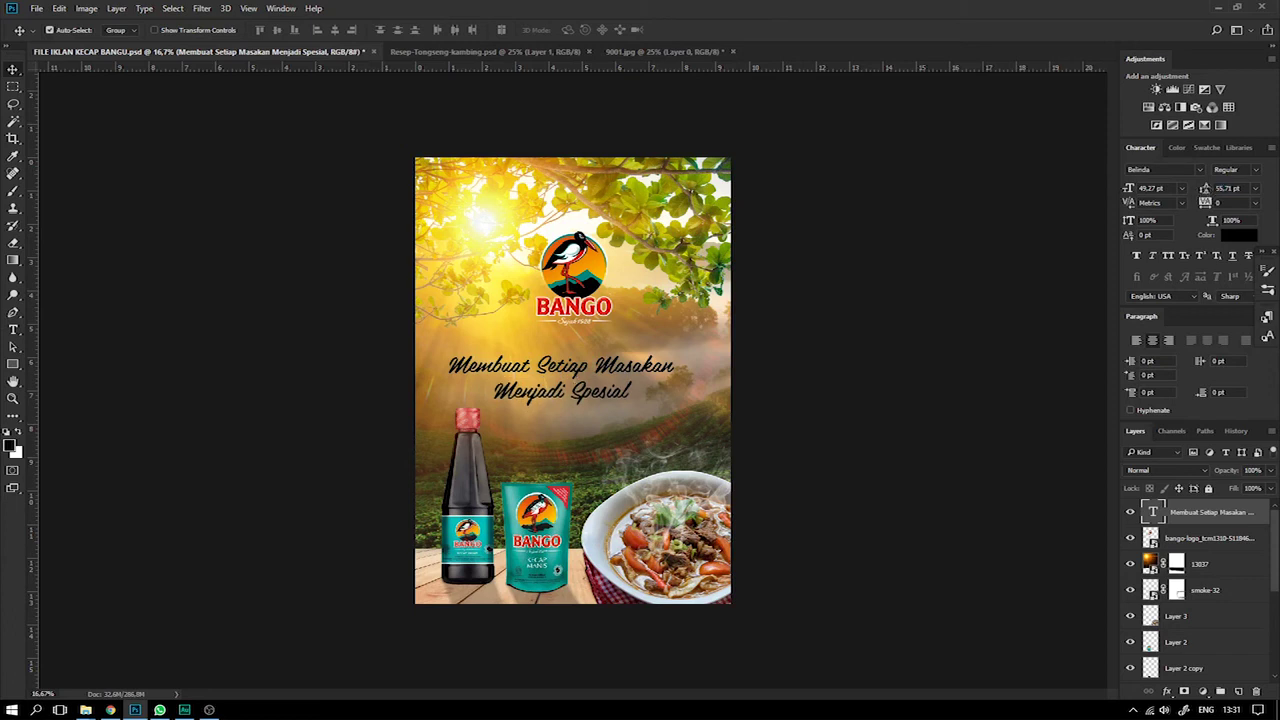
# Enlarge the headline proportionally to about 108.8% and center it horizontally between the Bango logo and the products.
pyautogui.hotkey('ctrl', 't')
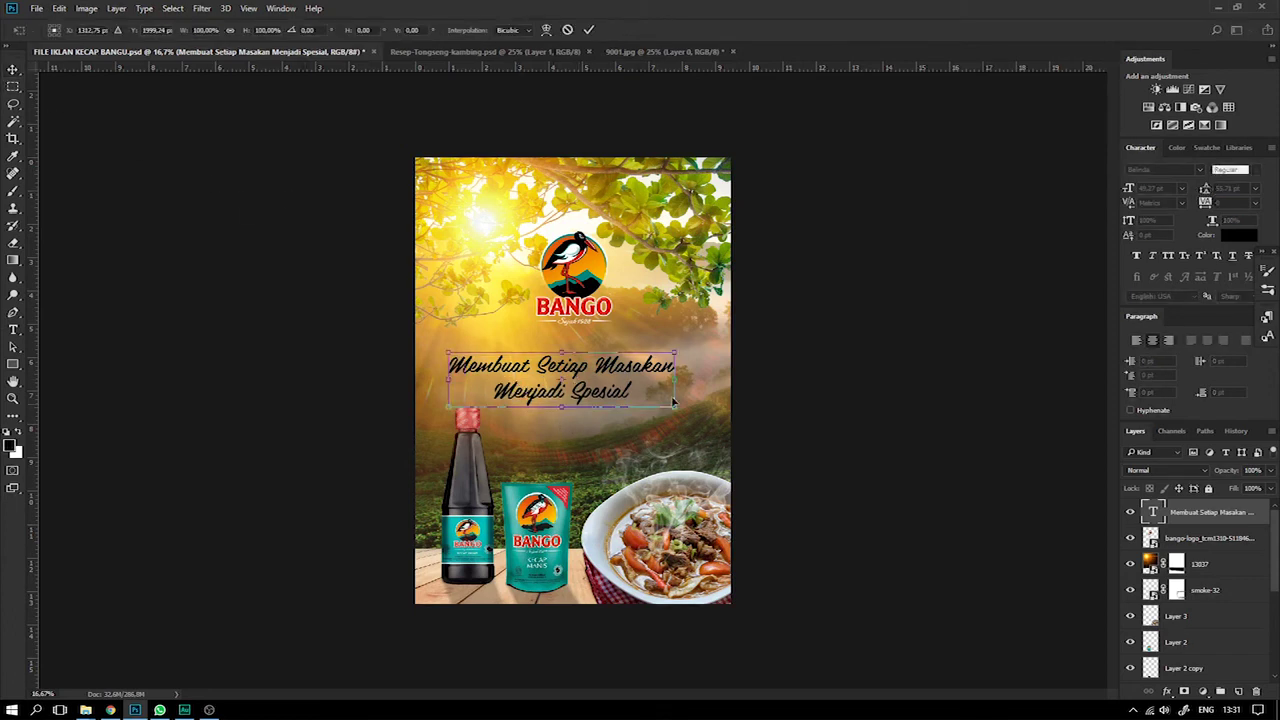
pyautogui.moveTo(677, 352)
pyautogui.mouseDown()
pyautogui.moveTo(698, 342)
pyautogui.moveTo(665, 368)
pyautogui.mouseUp()
pyautogui.press('Return')
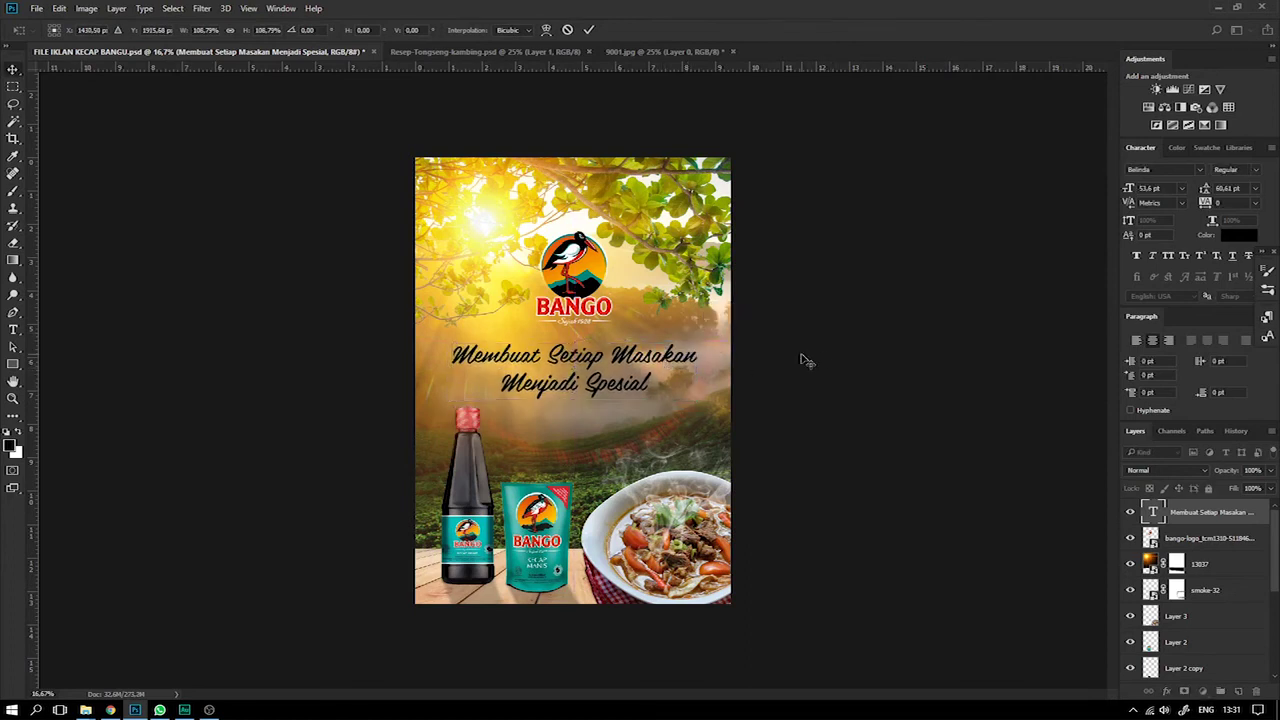
pyautogui.hotkey('ctrl', '+')
pyautogui.scroll(-2, 598, 357)
pyautogui.moveTo(604, 336); pyautogui.dragTo(604, 349)
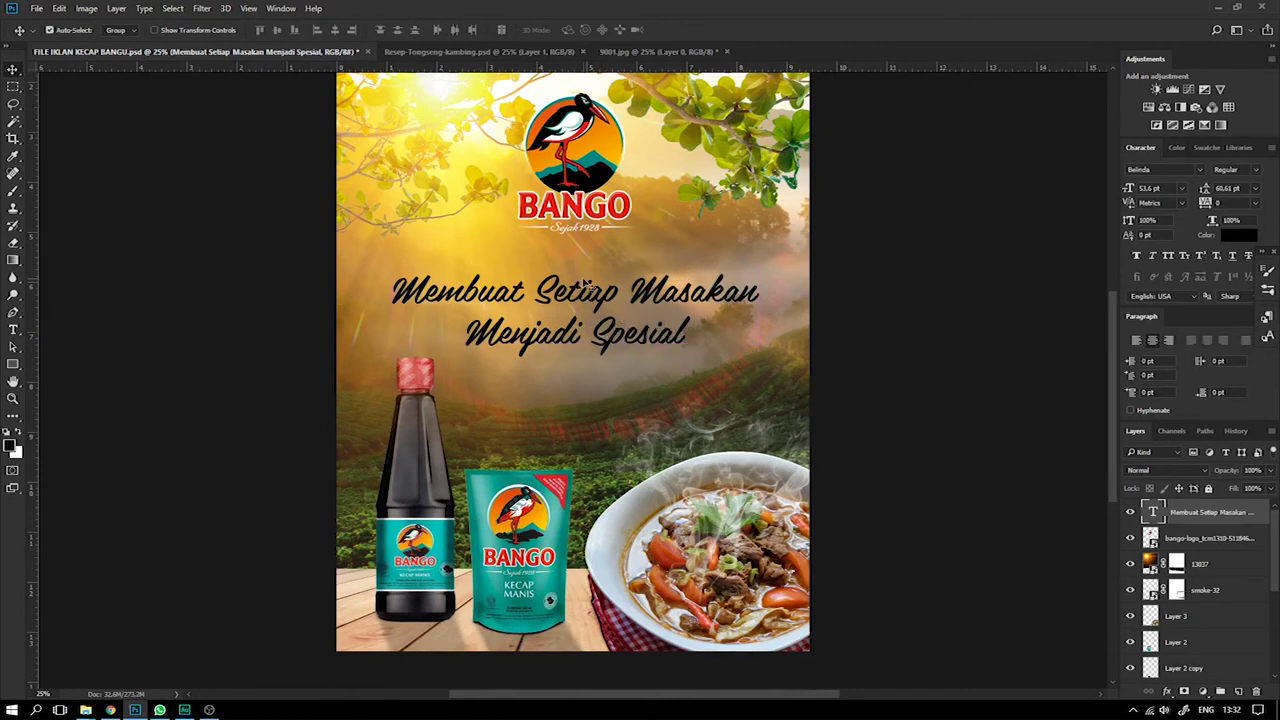
pyautogui.hotkey('ctrl', '-')
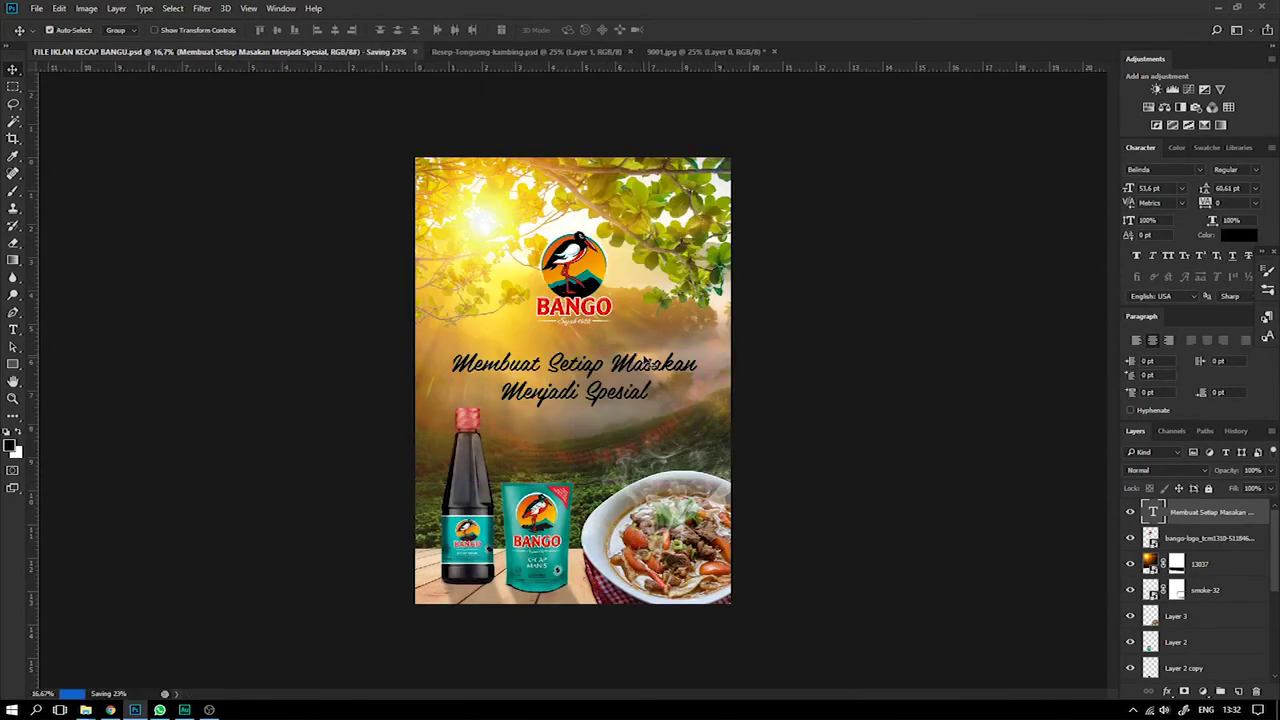
# Add an outside stroke in white (ffffff) to the headline text layer.
pyautogui.click(1178, 691)
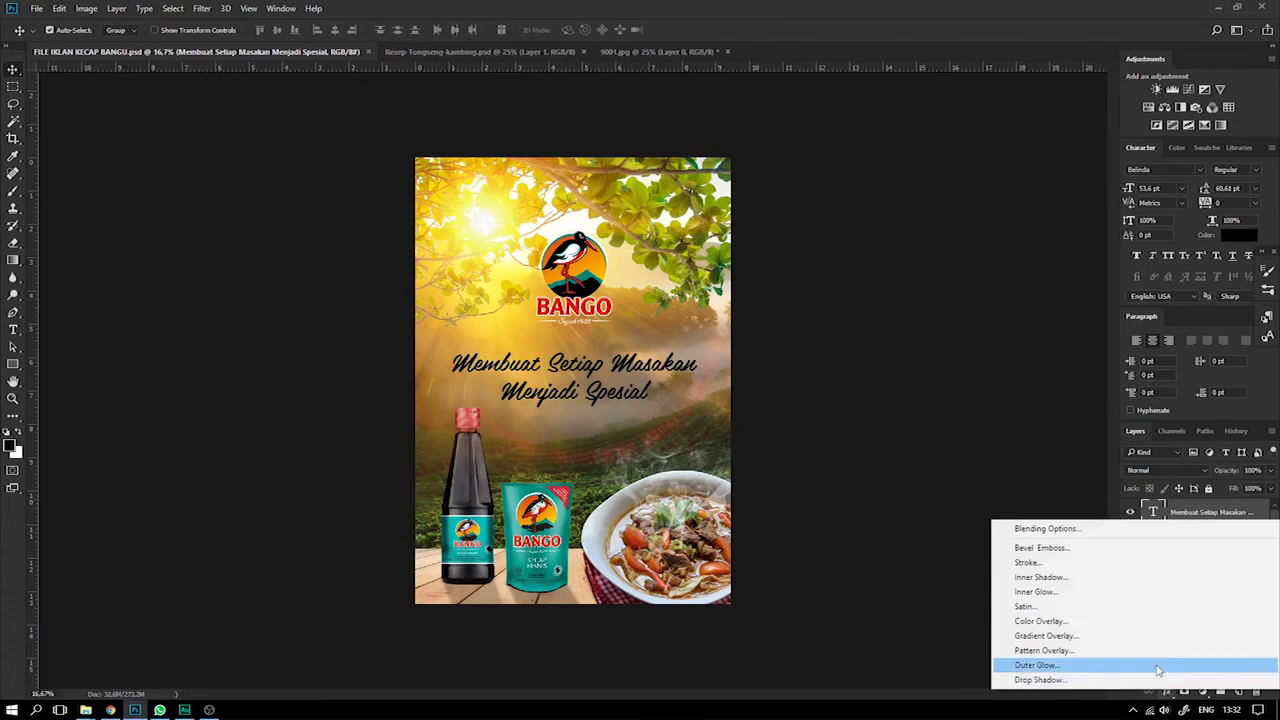
pyautogui.click(1043, 555)
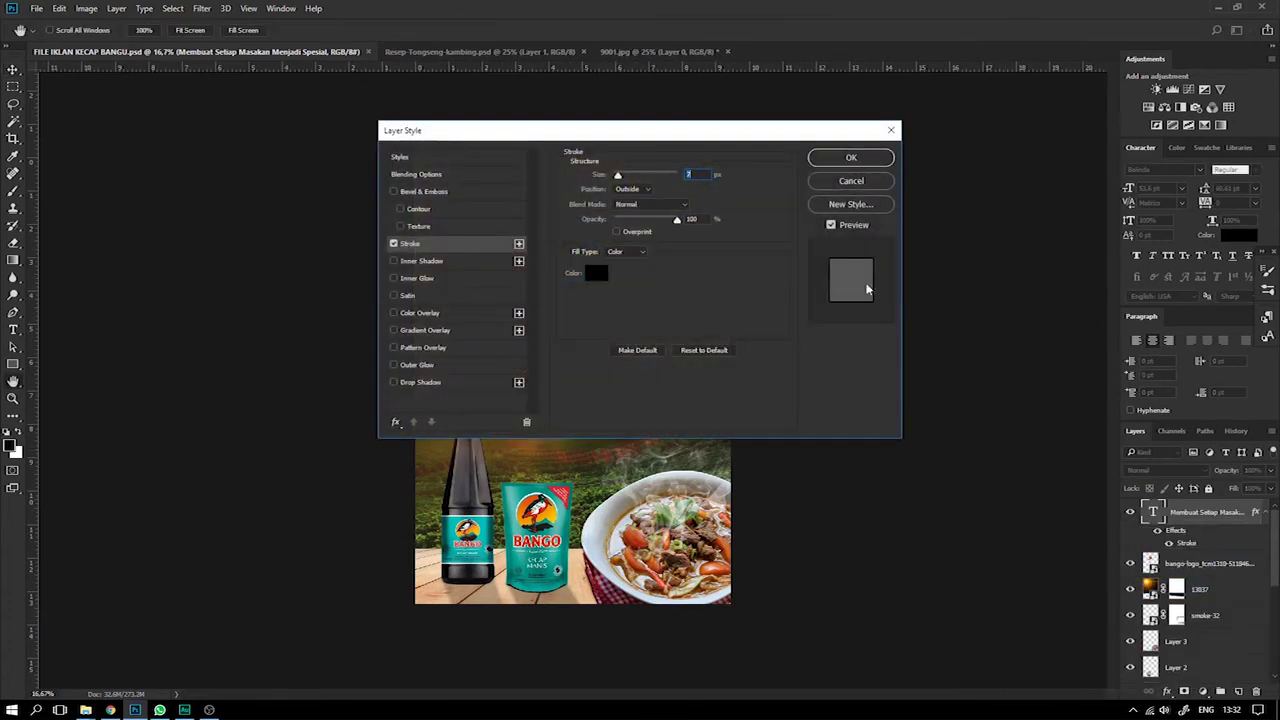
pyautogui.click(596, 272)
pyautogui.click(897, 330)
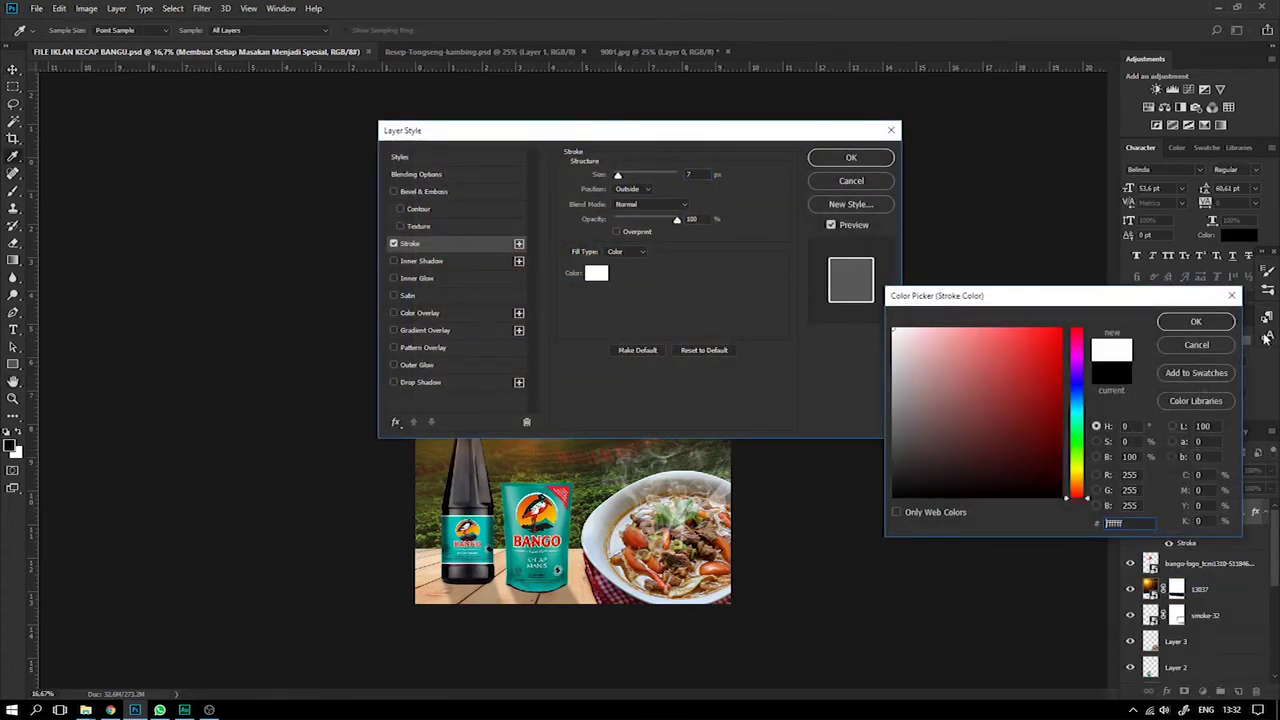
pyautogui.click(1230, 322)
pyautogui.moveTo(631, 143); pyautogui.dragTo(1012, 163)
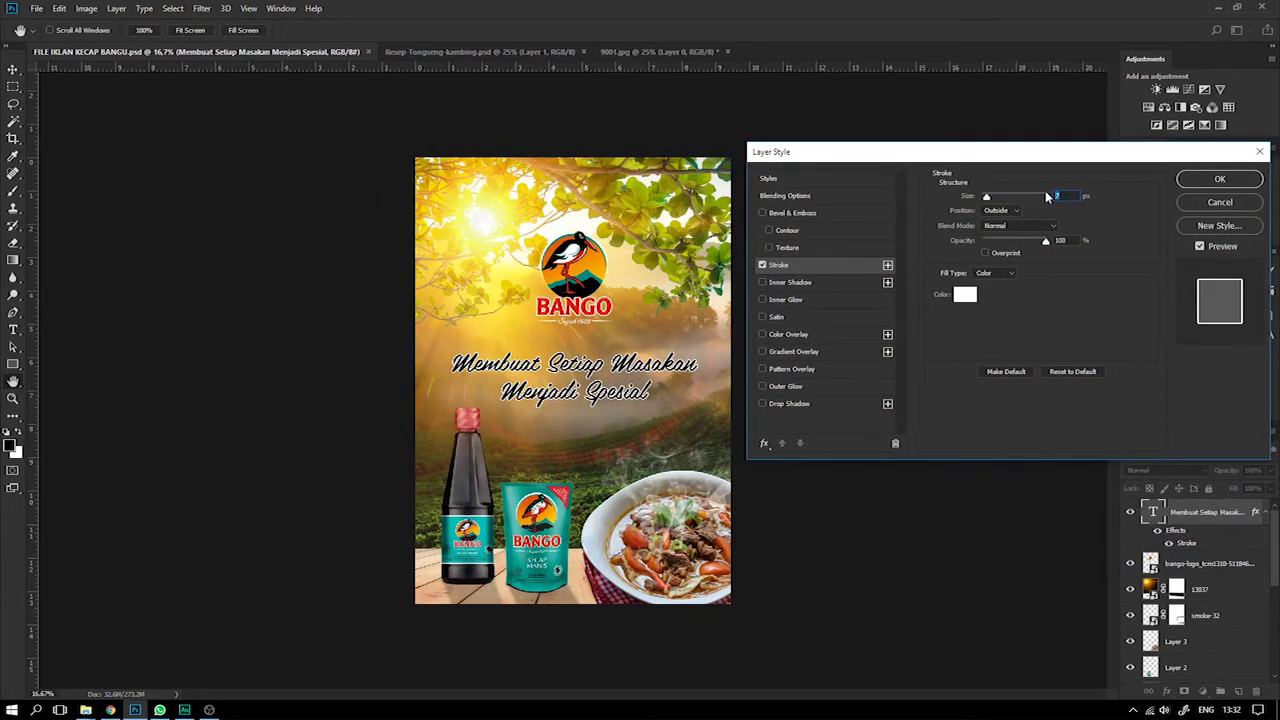
# Set the headline's stroke size to 3 px and its color to black.
pyautogui.write('1')
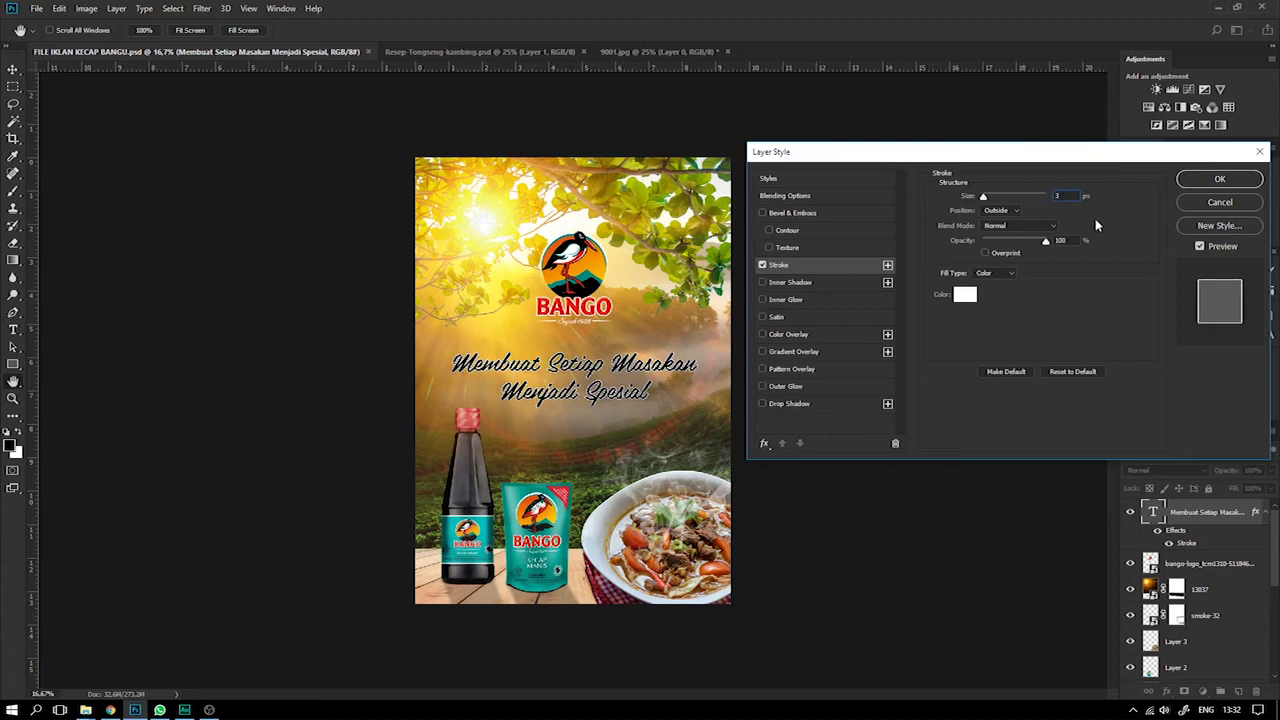
pyautogui.press('Up')
pyautogui.press('Up')
pyautogui.click(966, 298)
pyautogui.moveTo(917, 349)
pyautogui.mouseDown()
pyautogui.moveTo(917, 397)
pyautogui.moveTo(869, 525)
pyautogui.mouseUp()
pyautogui.click(1195, 321)
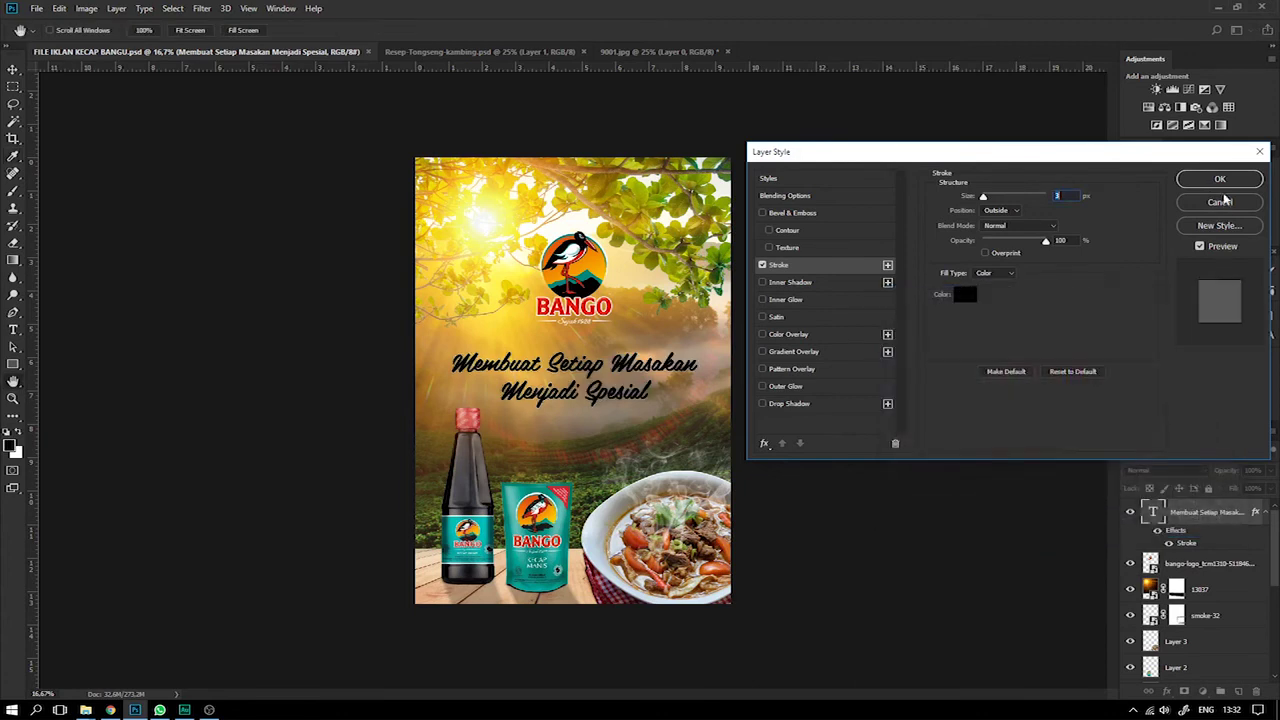
pyautogui.click(1215, 181)
# Select all of the headline text and set its text color to white (ffffff).
pyautogui.click(13, 329)
pyautogui.click(528, 368)
pyautogui.hotkey('ctrl', 'a')
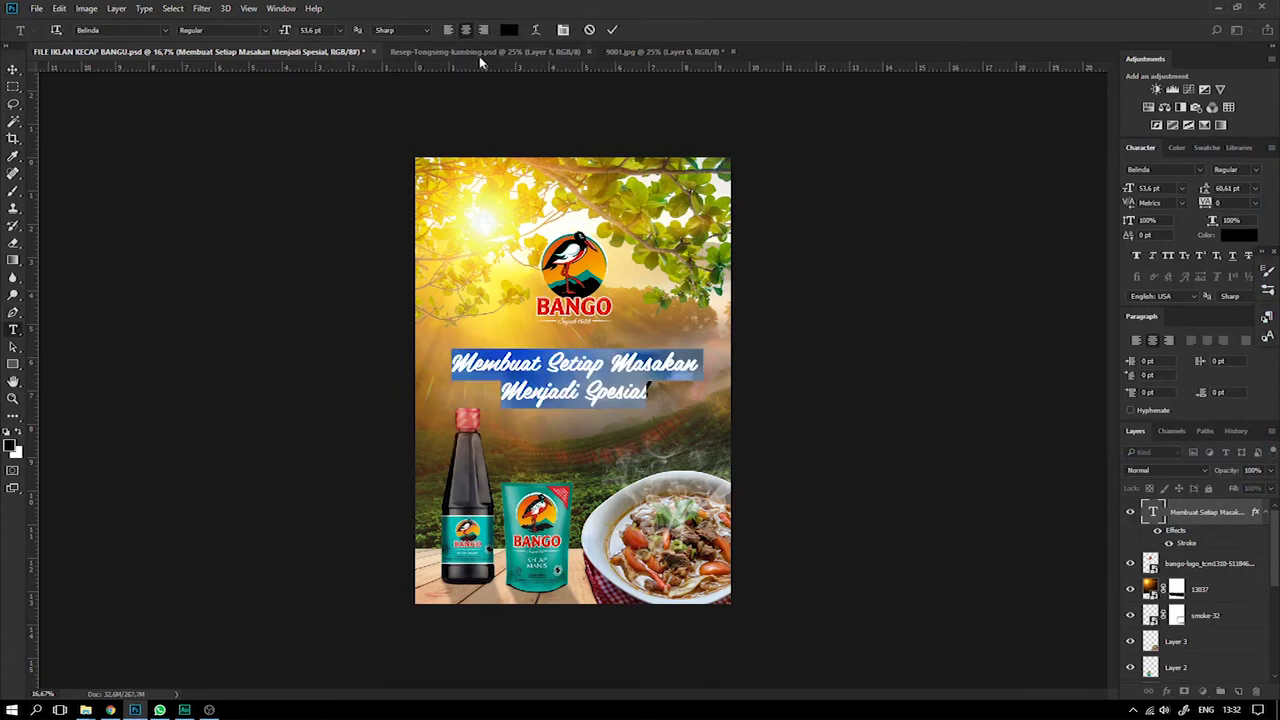
pyautogui.click(509, 30)
pyautogui.write('ffffff')
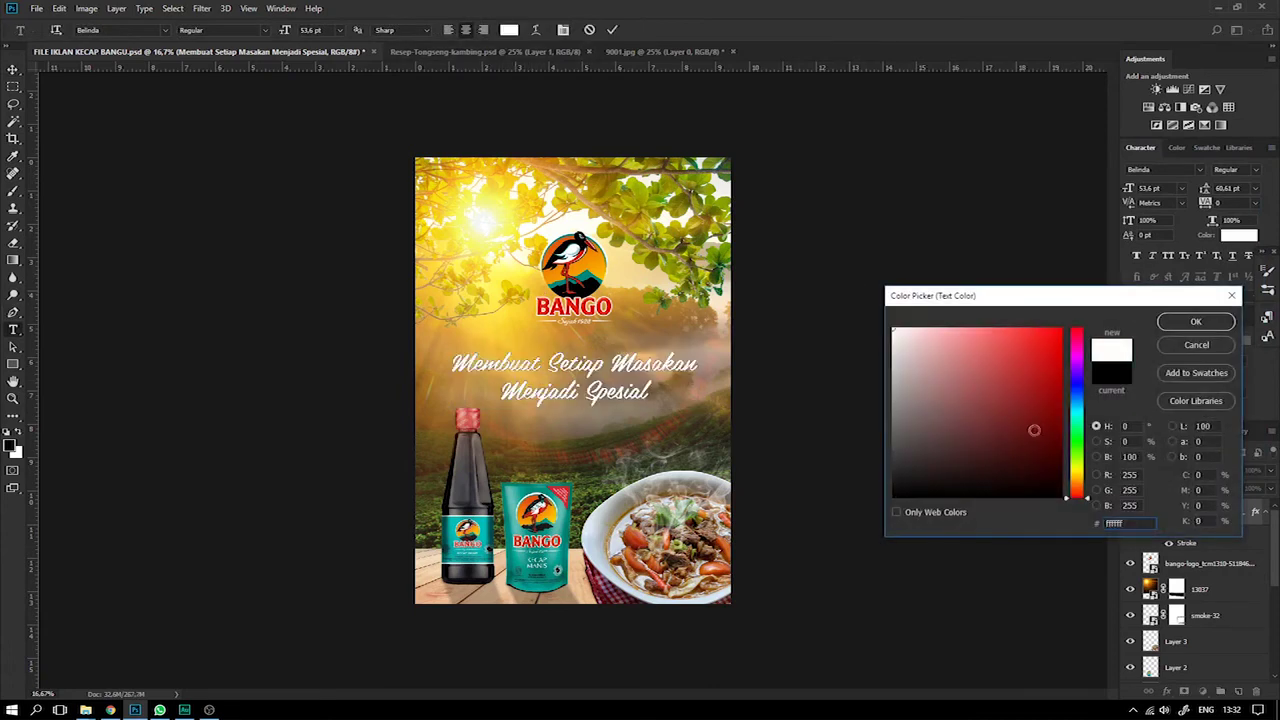
# Try orange (ffae20) as the headline's text color and settle on white (ffffff).
pyautogui.click(1078, 468)
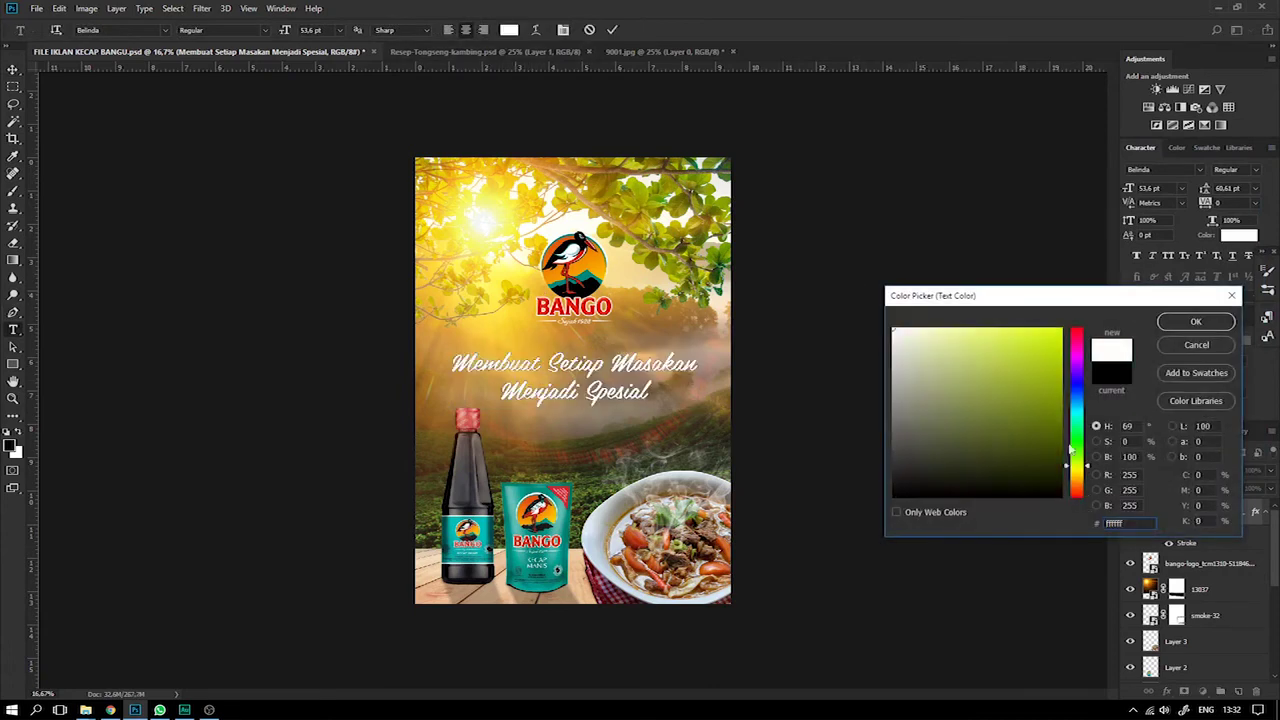
pyautogui.click(1015, 330)
pyautogui.moveTo(1083, 478)
pyautogui.mouseDown()
pyautogui.moveTo(1080, 466)
pyautogui.moveTo(1080, 481)
pyautogui.mouseUp()
pyautogui.click(1042, 329)
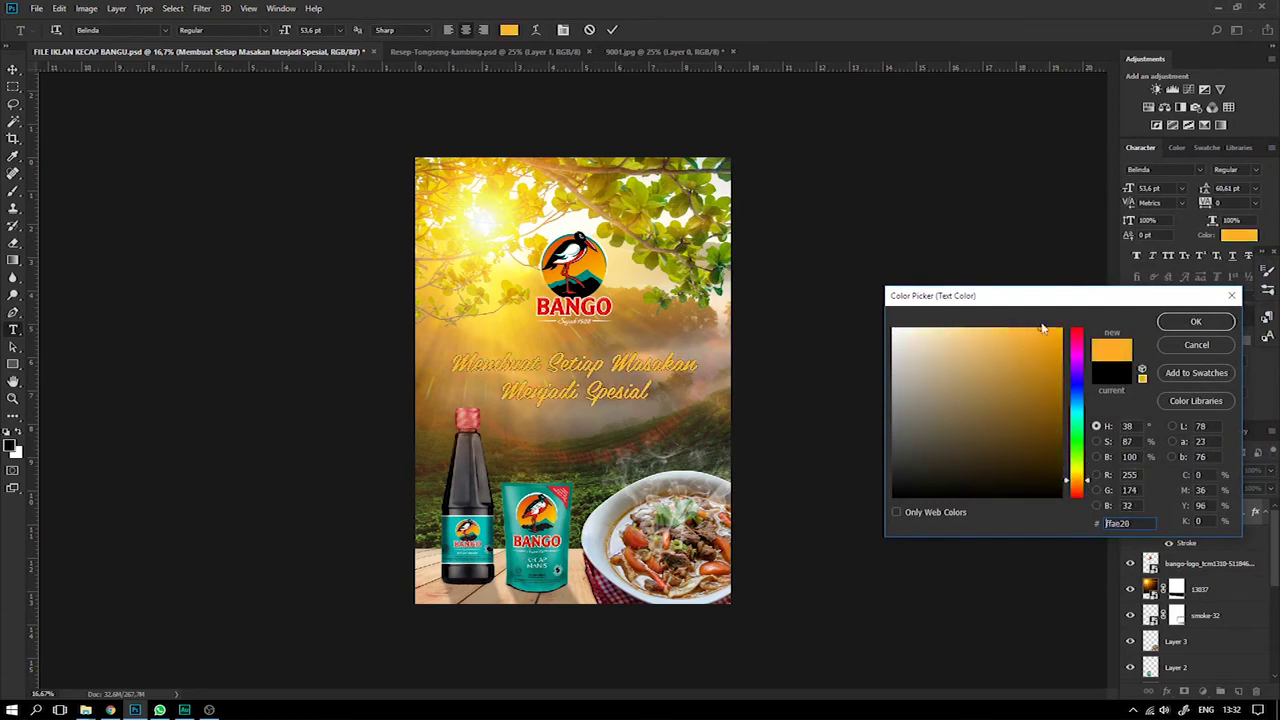
pyautogui.moveTo(1008, 331); pyautogui.dragTo(816, 294)
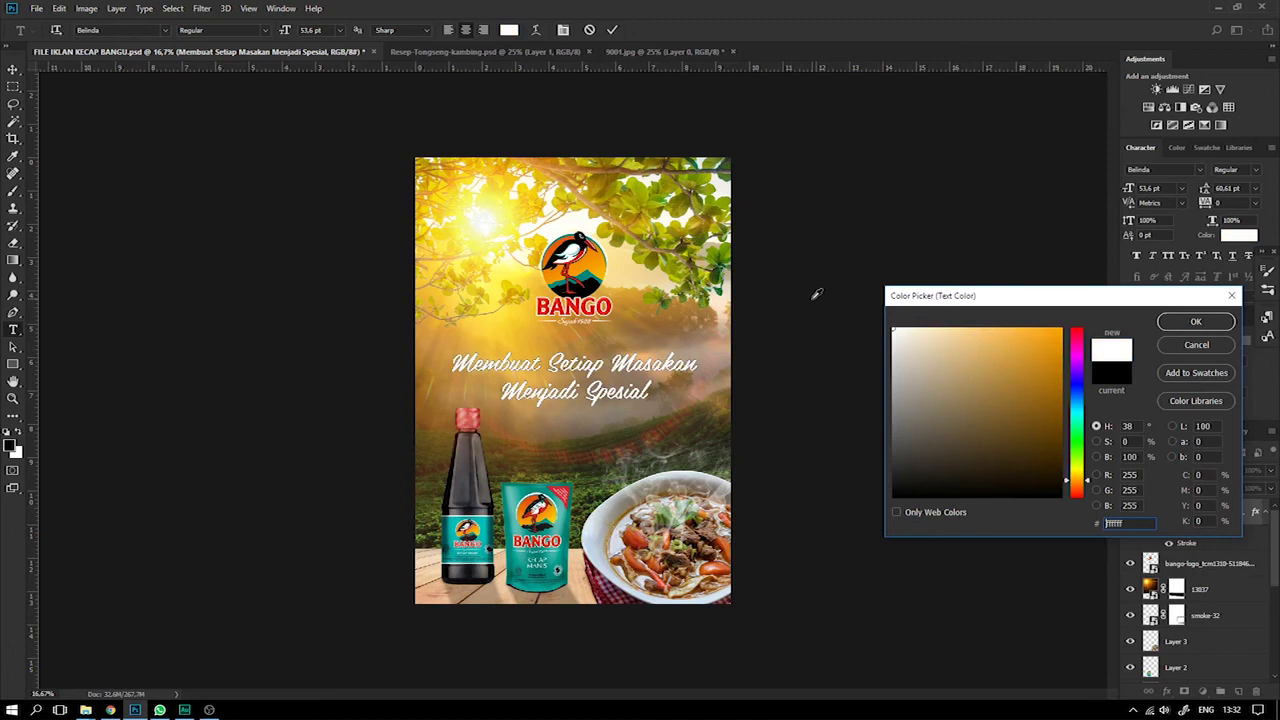
pyautogui.click(1198, 323)
# Check the headline's outline up close and set its black stroke size to 6 px.
pyautogui.click(13, 69)
pyautogui.click(91, 168)
pyautogui.press('z')
pyautogui.moveTo(468, 327); pyautogui.dragTo(614, 433)
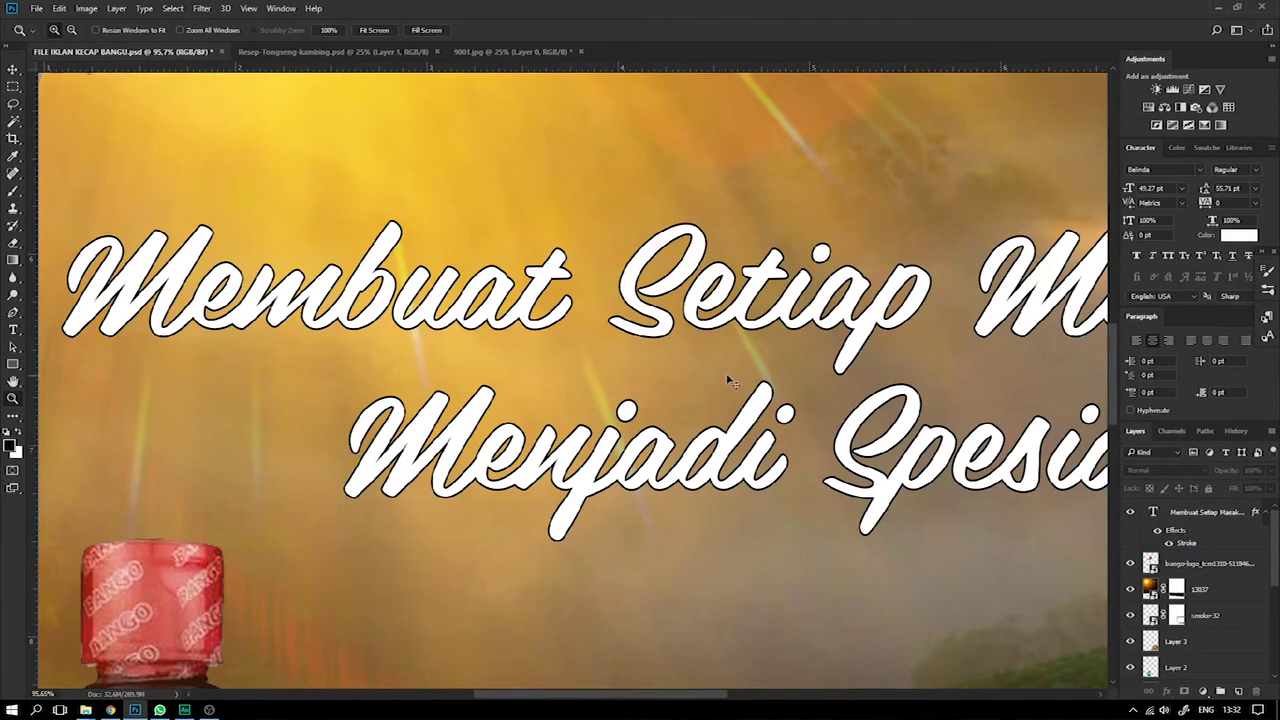
pyautogui.hotkey('ctrl', '+')
pyautogui.hotkey('ctrl', '+')
pyautogui.hotkey('ctrl', '+')
pyautogui.hotkey('ctrl', '-')
pyautogui.hotkey('ctrl', '-')
pyautogui.hotkey('ctrl', '-')
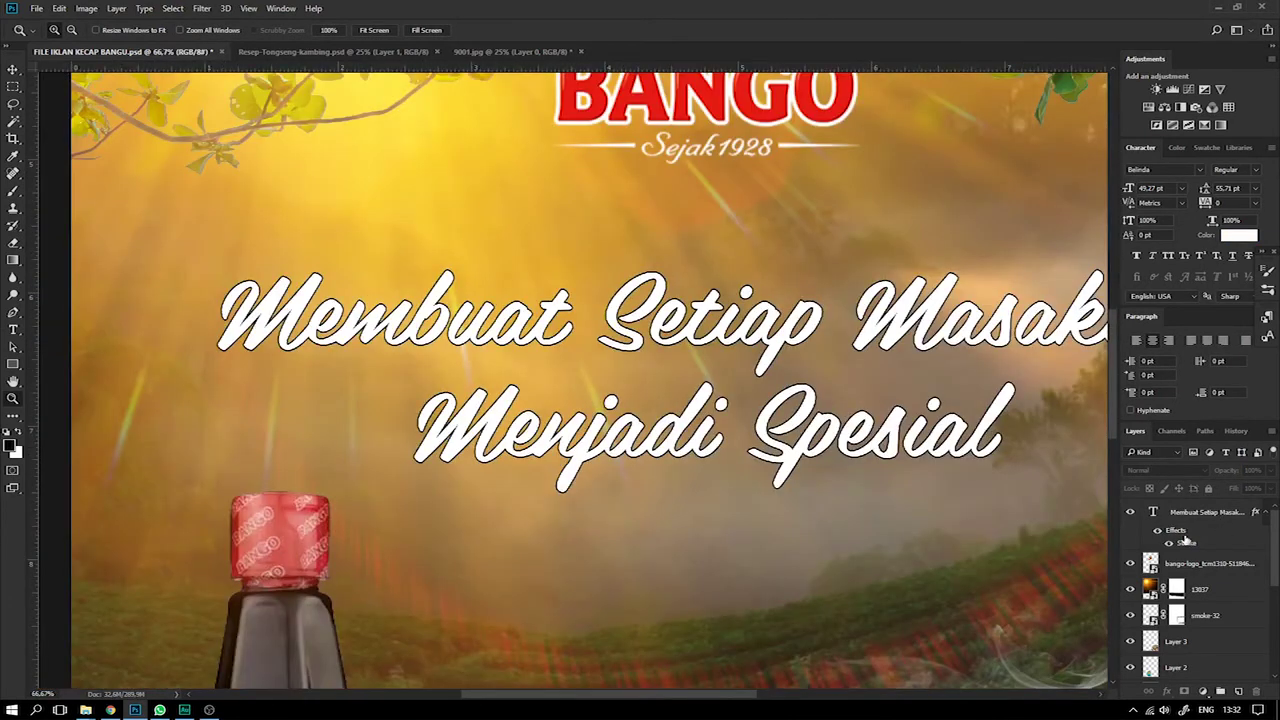
pyautogui.doubleClick(1186, 543)
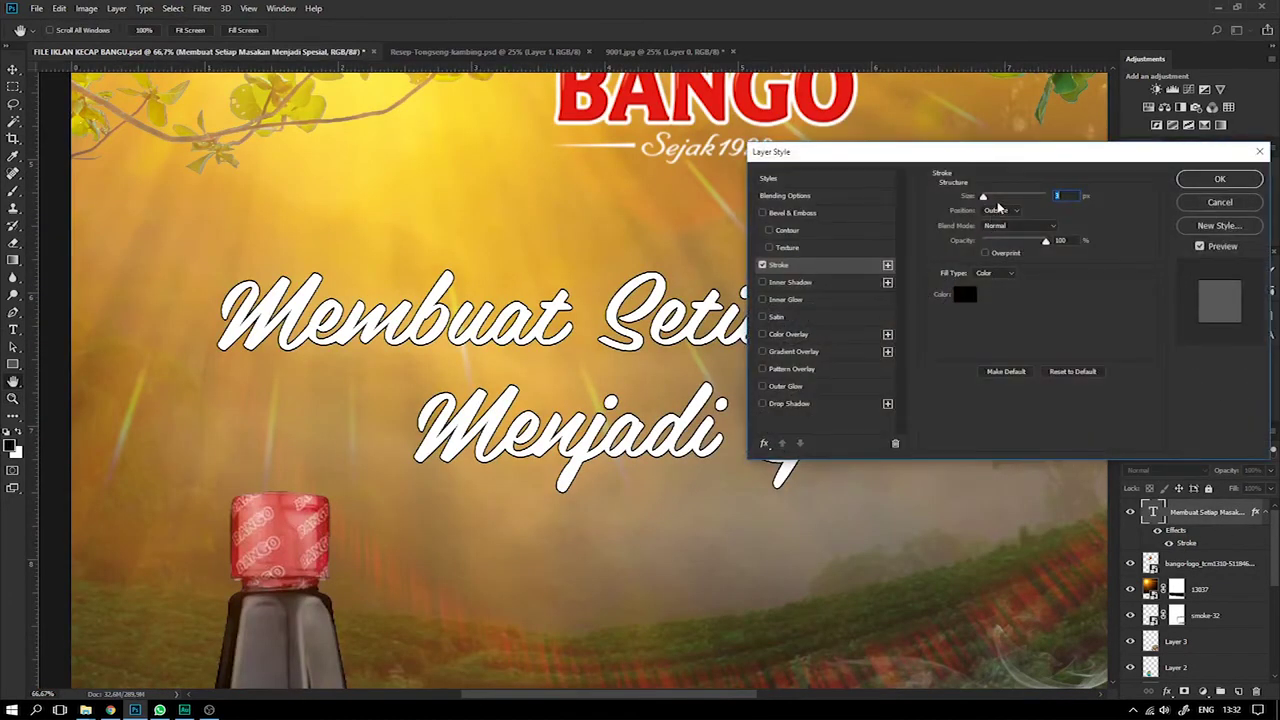
pyautogui.write('6')
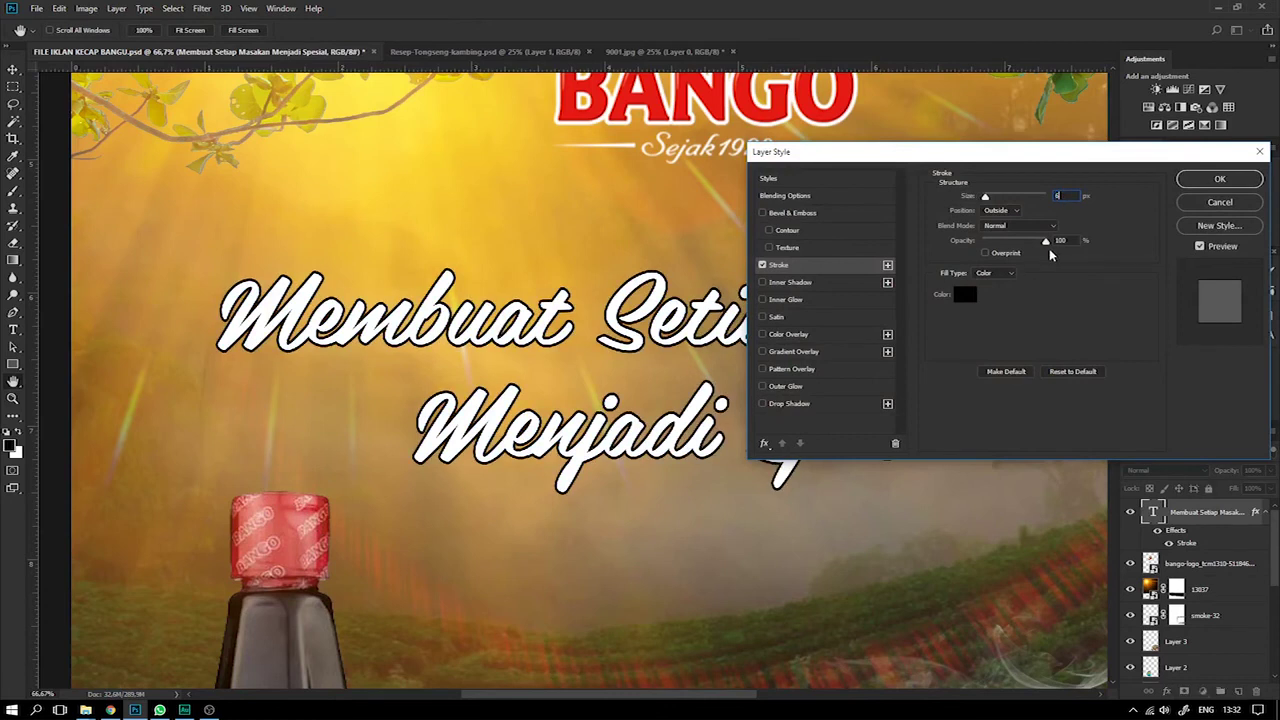
pyautogui.click(1228, 180)
# Add a Multiply drop shadow to the headline and raise the shadow's opacity so it is darker.
pyautogui.hotkey('ctrl', '-')
pyautogui.hotkey('ctrl', '-')
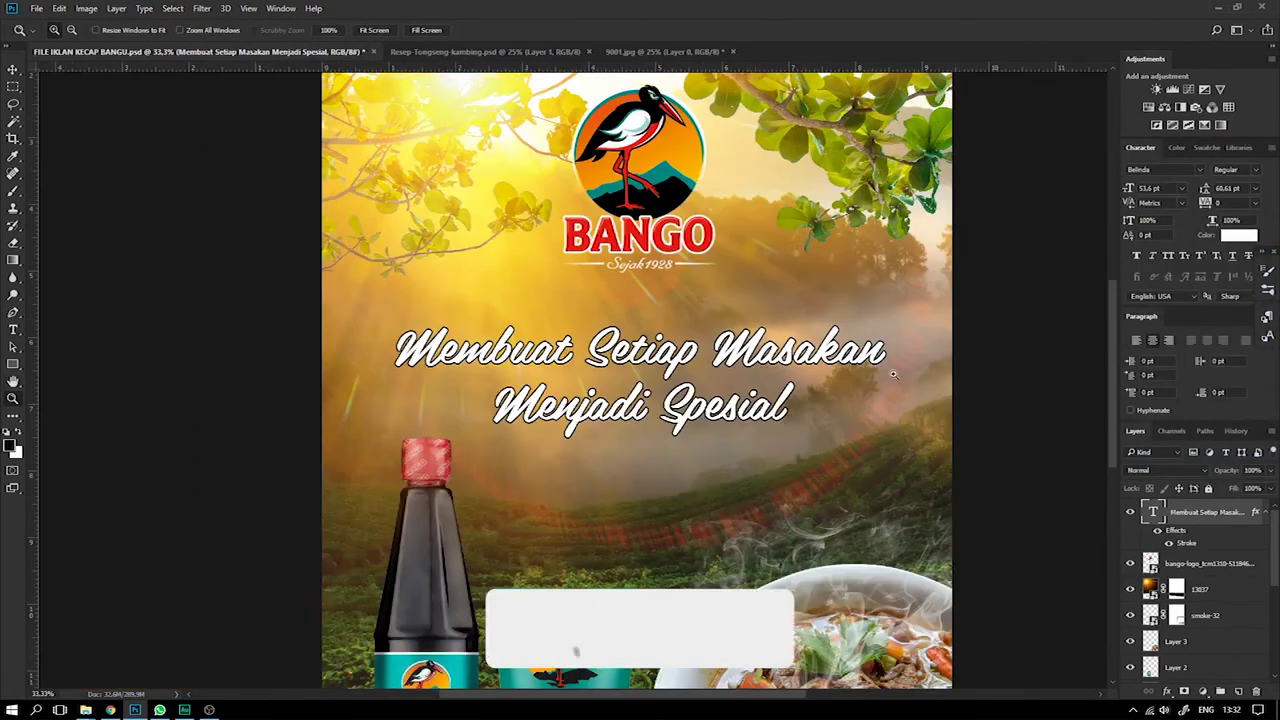
pyautogui.click(1166, 692)
pyautogui.click(1040, 680)
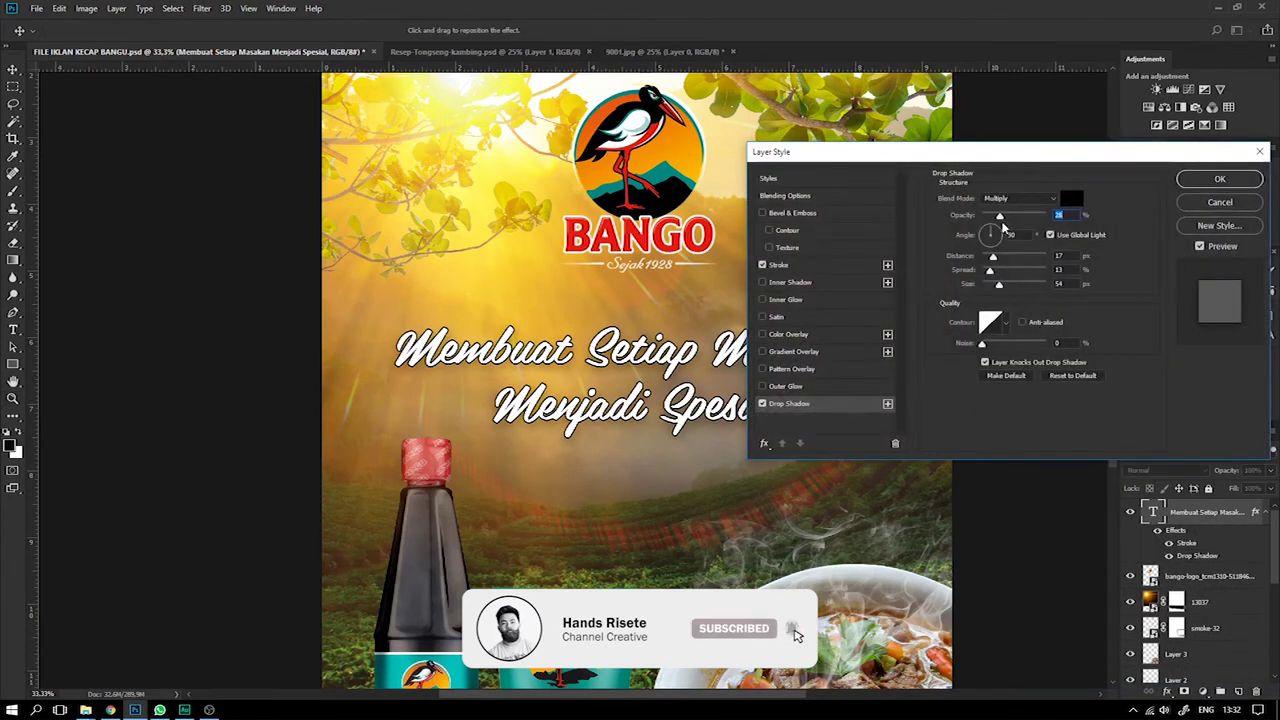
pyautogui.moveTo(993, 259); pyautogui.dragTo(1018, 216)
pyautogui.click(1219, 180)
pyautogui.hotkey('ctrl', '-')
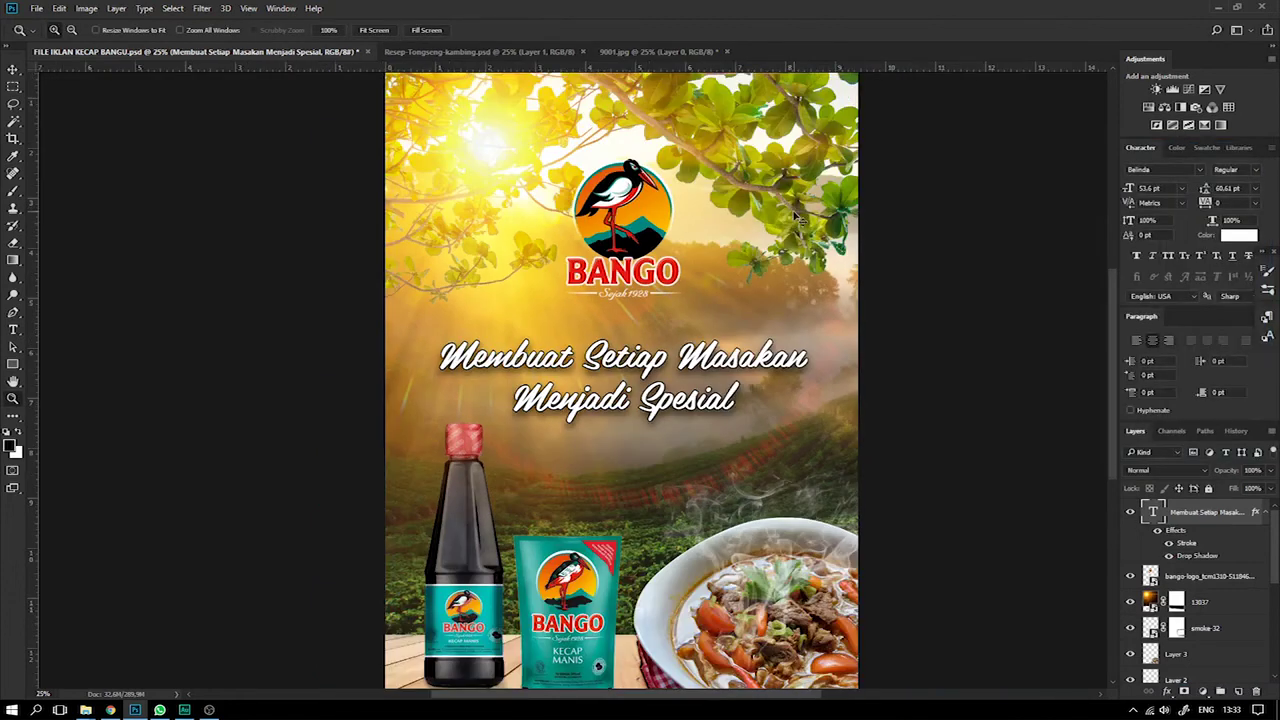
# View the whole poster at full-window size to review the headline's styling.
pyautogui.hotkey('ctrl', '-')
pyautogui.hotkey('ctrl', '+')
pyautogui.rightClick(564, 181)
pyautogui.click(12, 72)
pyautogui.rightClick(551, 210)
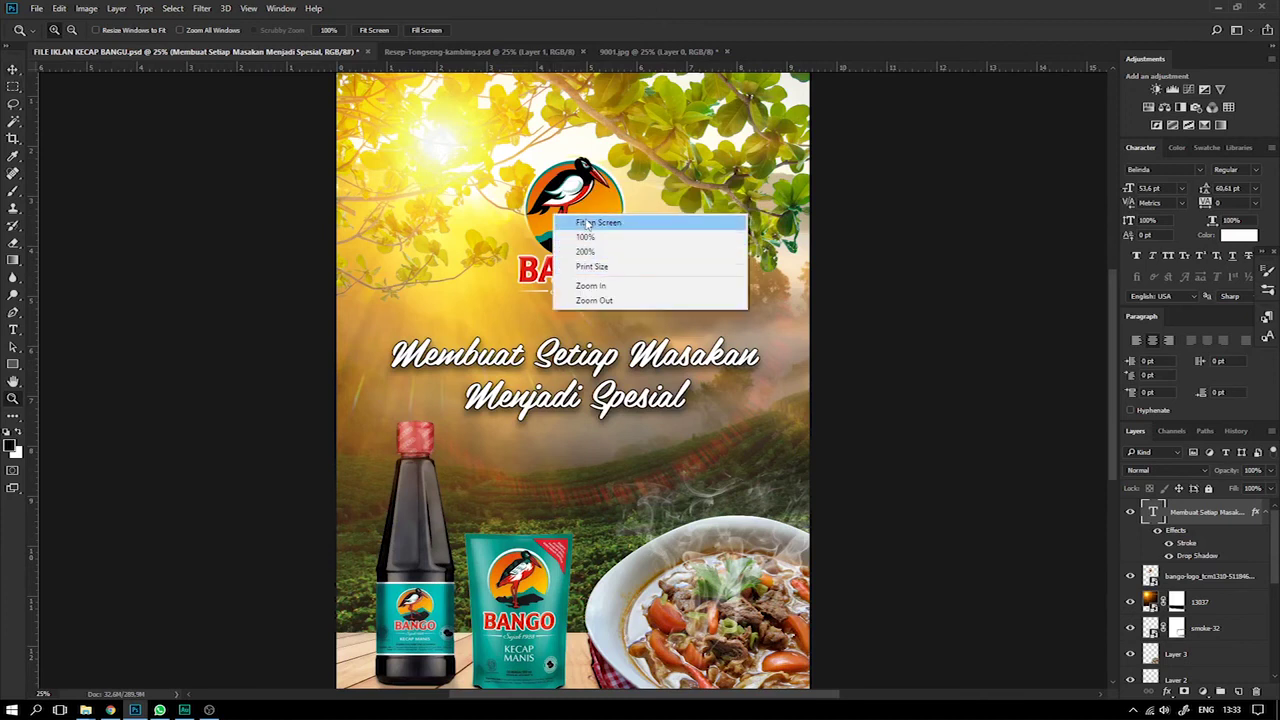
pyautogui.click(586, 220)
pyautogui.rightClick(581, 219)
pyautogui.click(10, 74)
pyautogui.click(13, 71)
# Add a Multiply drop shadow to the Bango logo with 35% opacity, 8 px distance, 13% spread and 43 px size.
pyautogui.click(1177, 577)
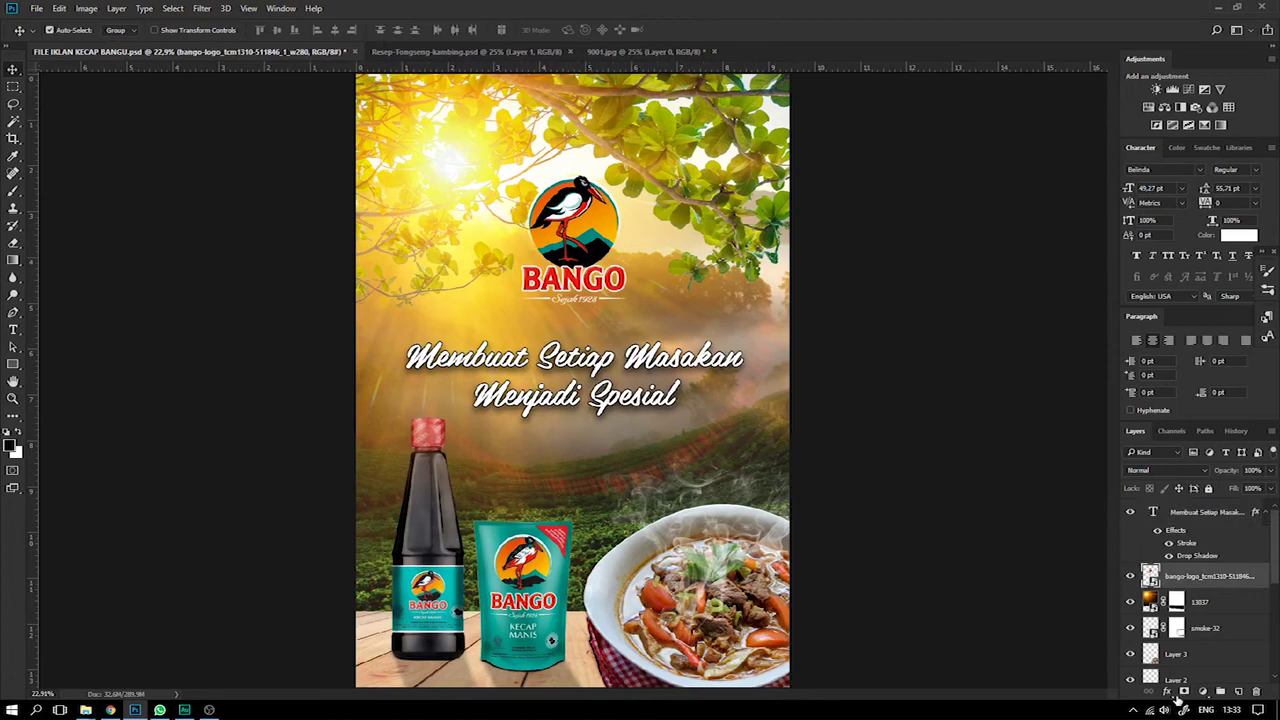
pyautogui.click(1167, 691)
pyautogui.click(1040, 680)
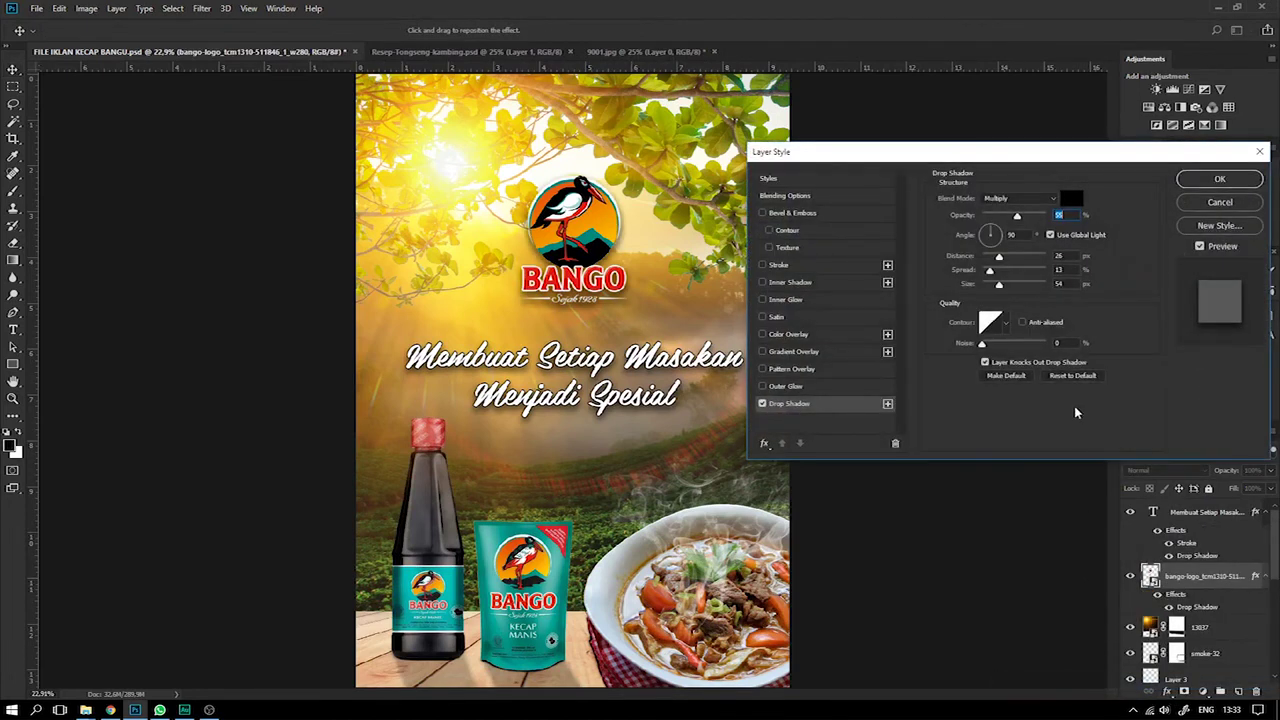
pyautogui.moveTo(1016, 218); pyautogui.dragTo(996, 218)
pyautogui.moveTo(997, 289); pyautogui.dragTo(990, 285)
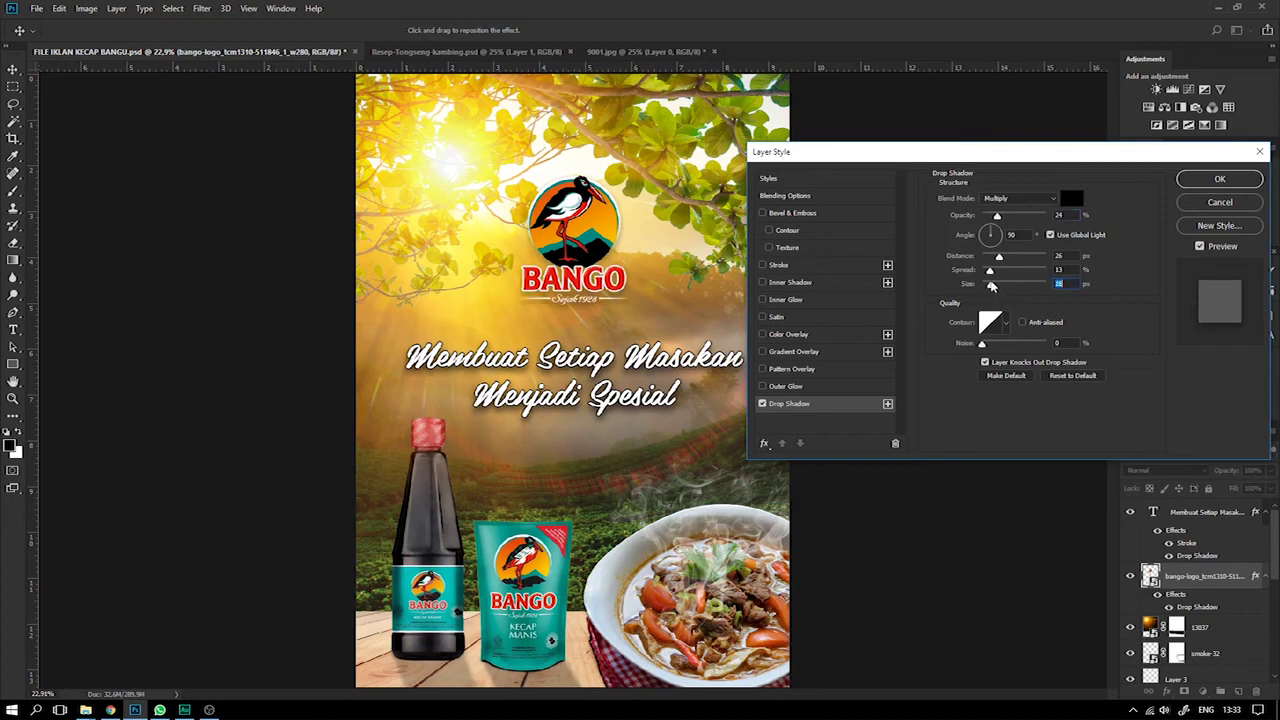
pyautogui.moveTo(996, 217); pyautogui.dragTo(996, 290)
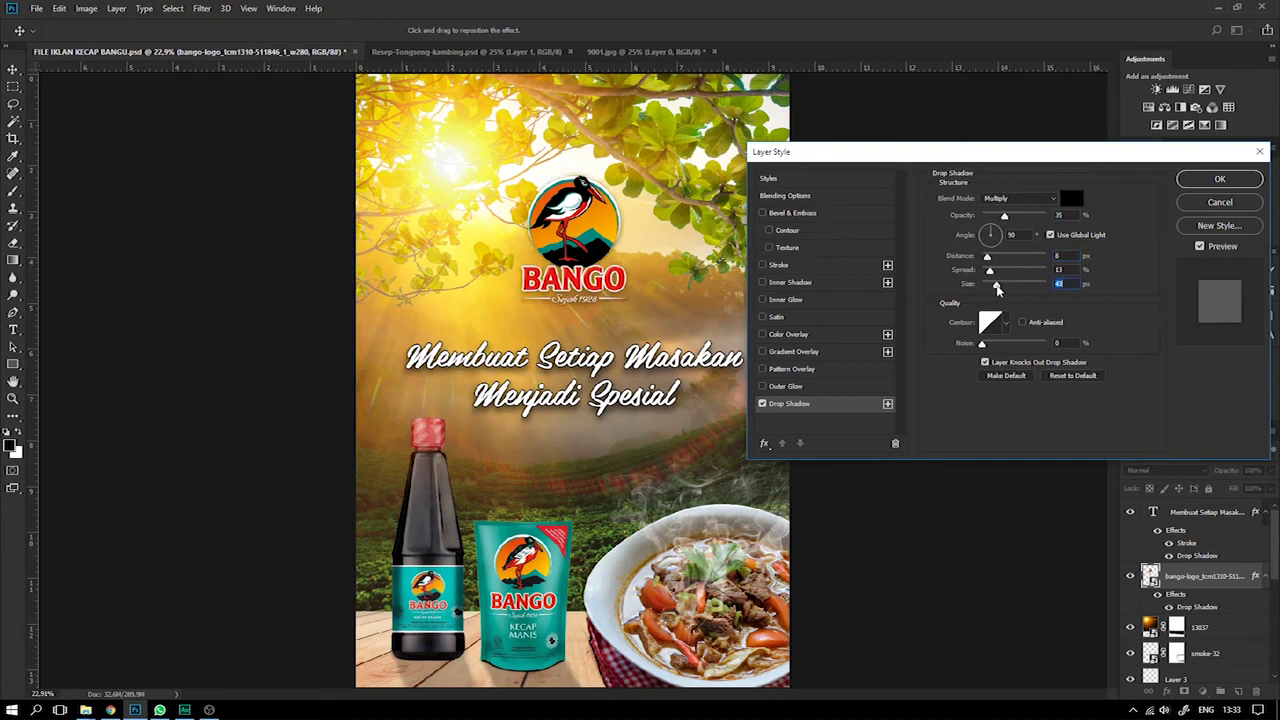
pyautogui.click(1219, 178)
# Move the Bango logo slightly up, keeping it centred horizontally above the headline.
pyautogui.hotkey('ctrl', '-')
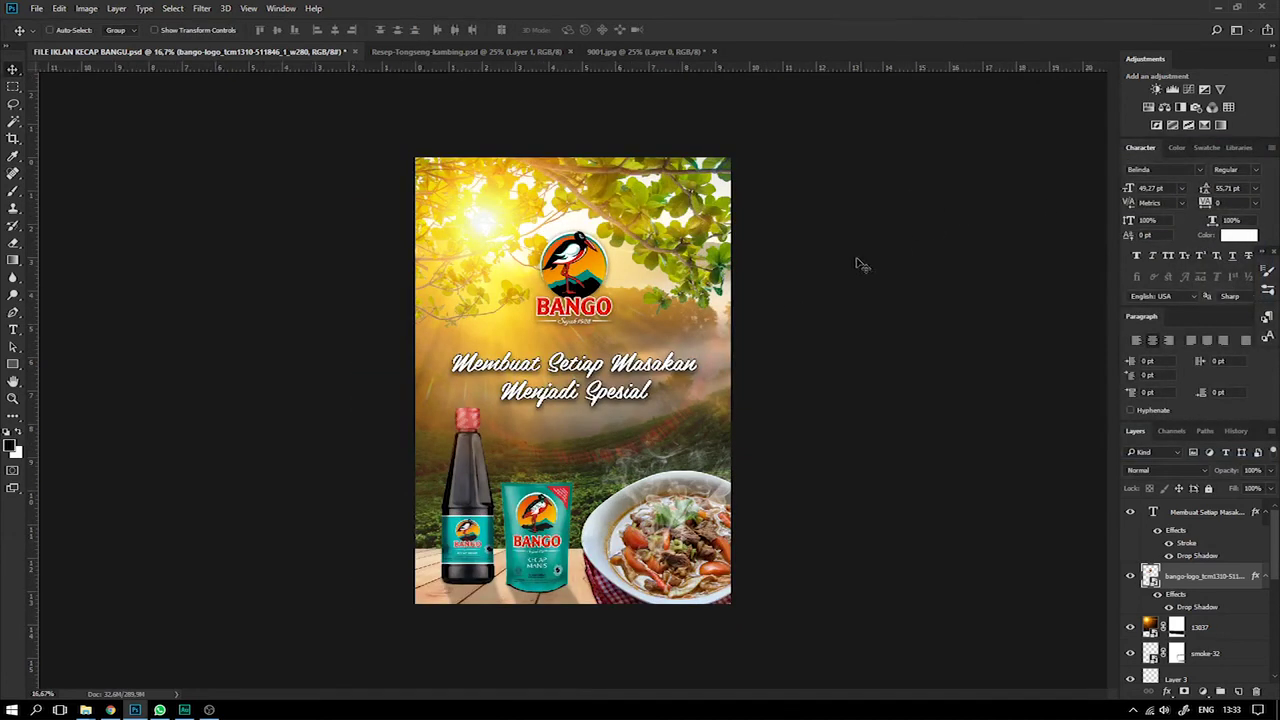
pyautogui.rightClick(858, 258)
pyautogui.click(800, 263)
pyautogui.moveTo(587, 269)
pyautogui.mouseDown()
pyautogui.moveTo(590, 253)
pyautogui.moveTo(592, 283)
pyautogui.mouseUp()
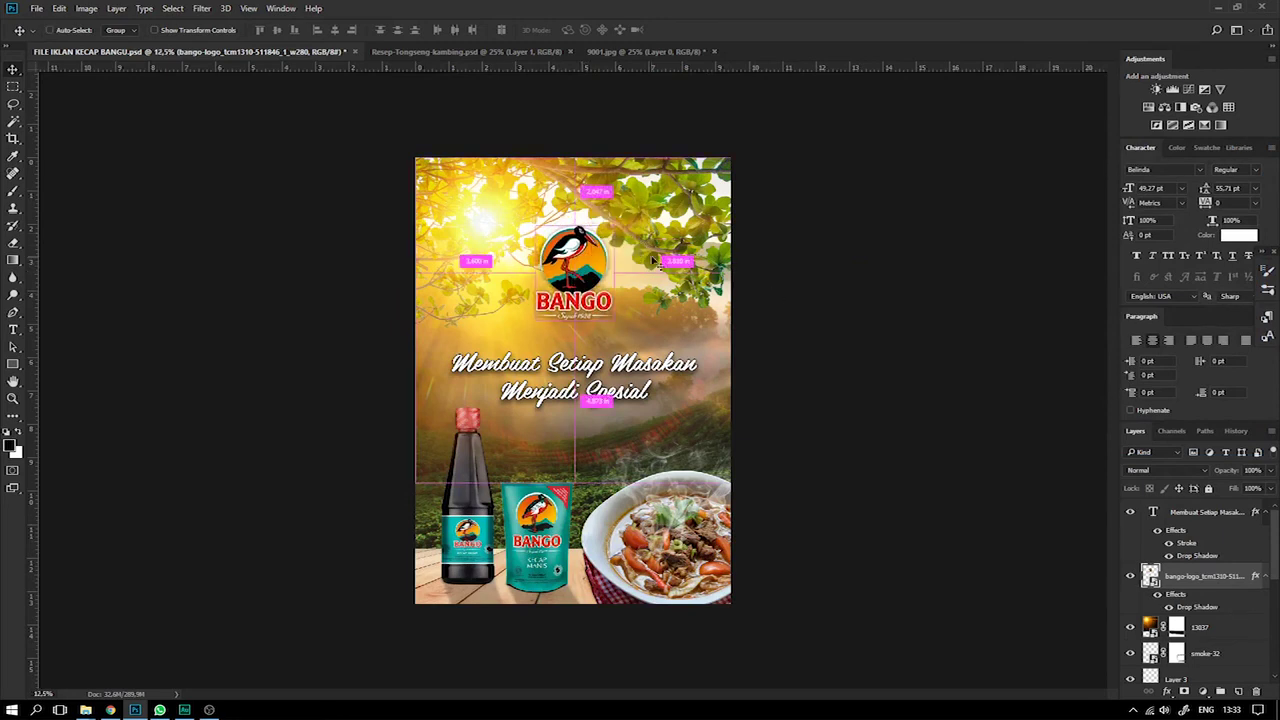
pyautogui.hotkey('ctrl', '-')
pyautogui.hotkey('ctrl', '-')
pyautogui.hotkey('ctrl', '0')
pyautogui.hotkey('ctrl', '-')
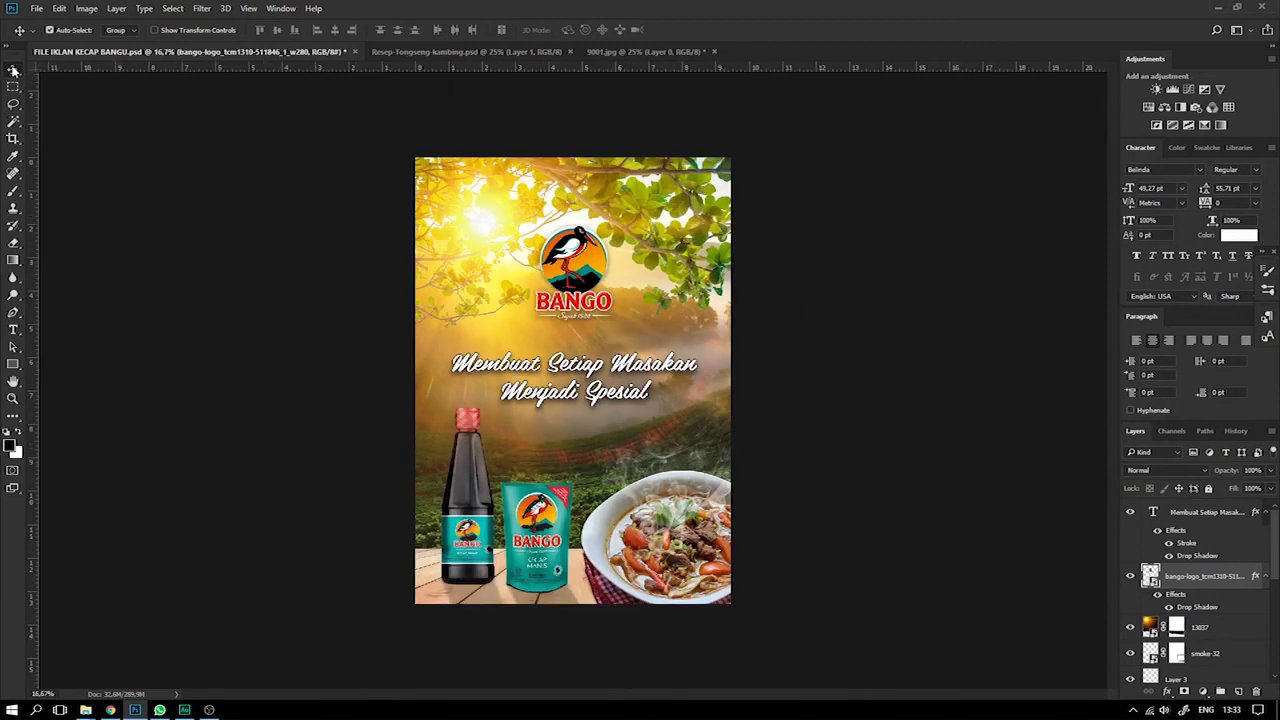
# Save the poster and close the 9001.jpg and Resep-Tongseng-kambing documents, discarding the changes to 9001.jpg.
pyautogui.click(605, 51)
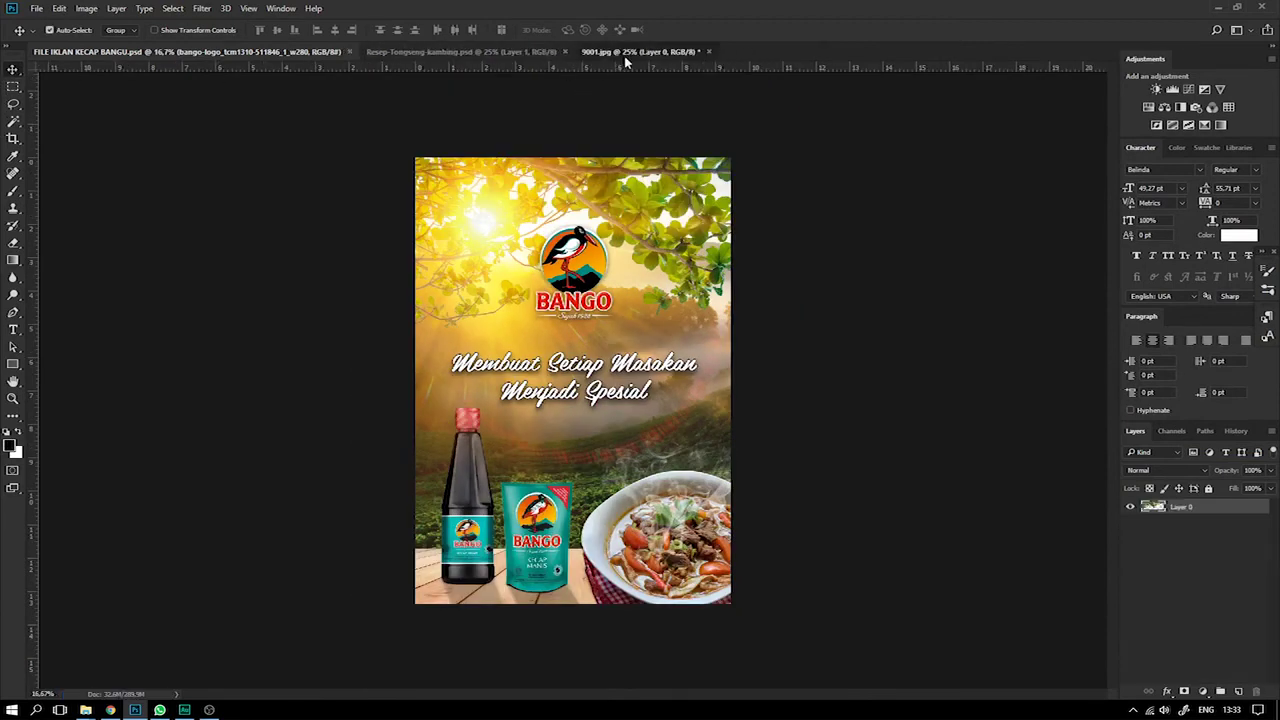
pyautogui.click(708, 52)
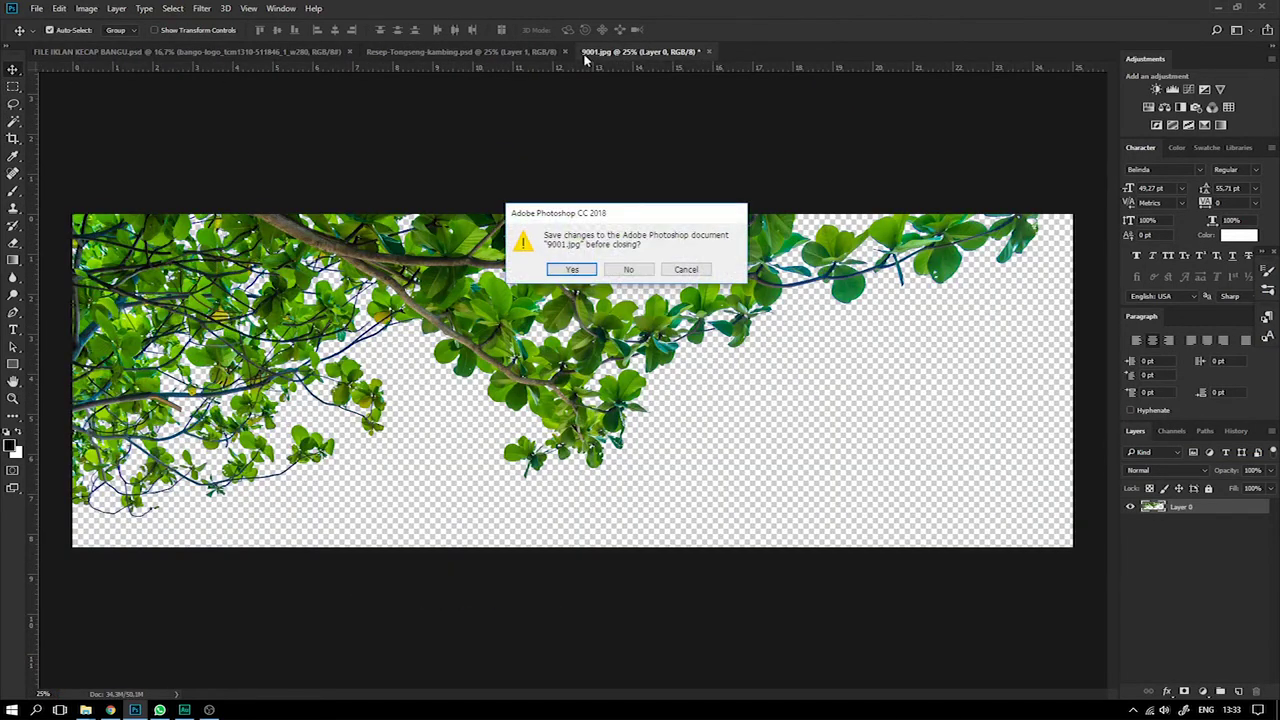
pyautogui.click(614, 270)
pyautogui.click(928, 357)
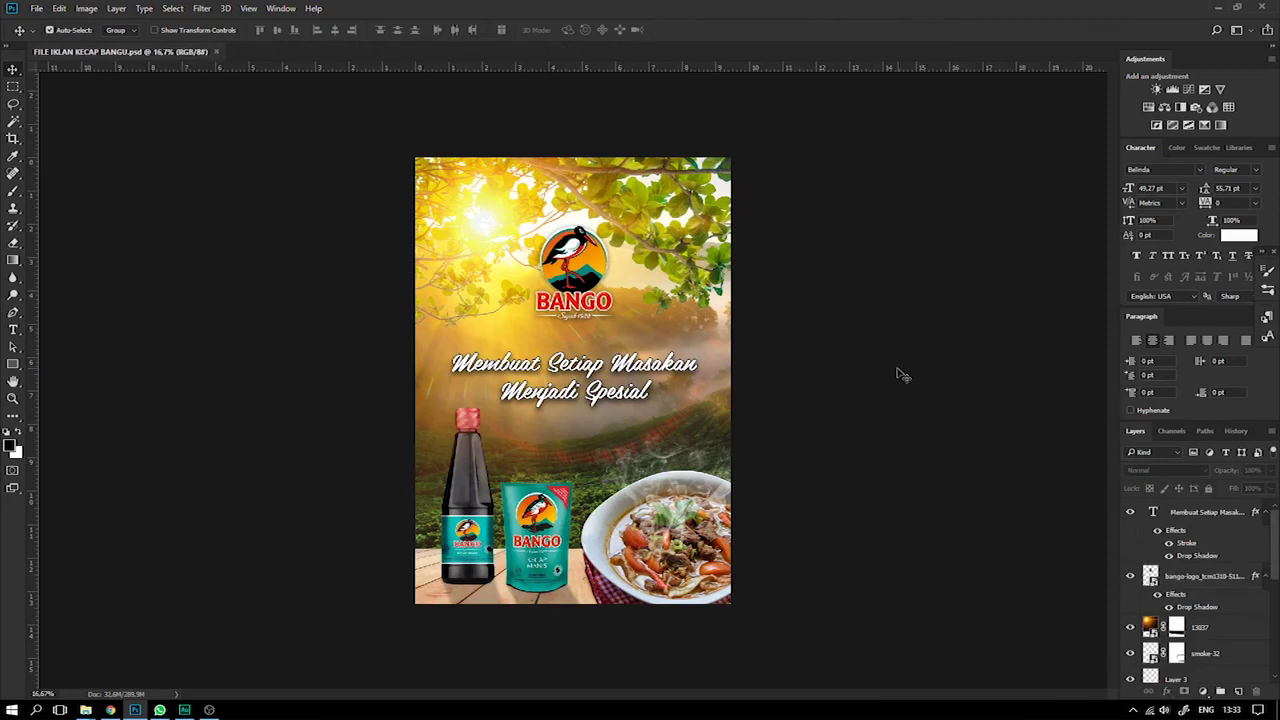
# Examine the poster's overall composition and inspect the bottle, pouch and bowl up close.
pyautogui.hotkey('ctrl', '-')
pyautogui.hotkey('ctrl', '+')
pyautogui.hotkey('ctrl', '+')
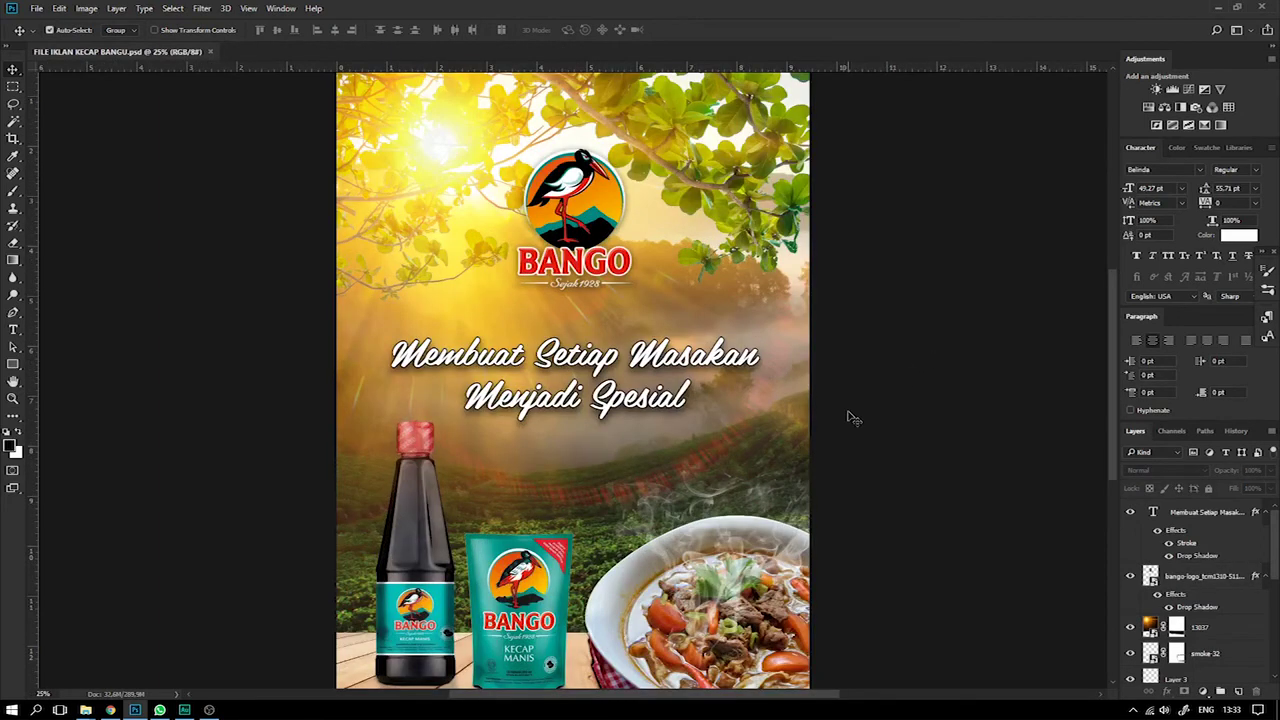
pyautogui.hotkey('ctrl', '-')
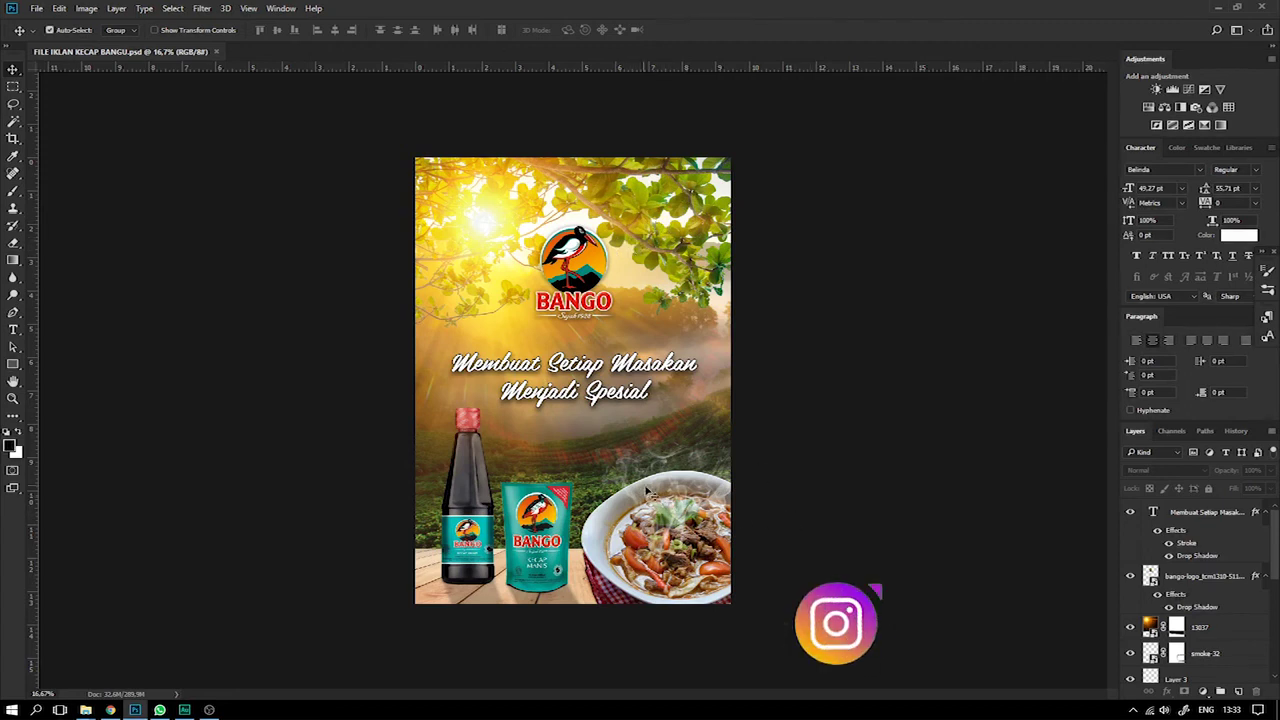
pyautogui.hotkey('ctrl', '+')
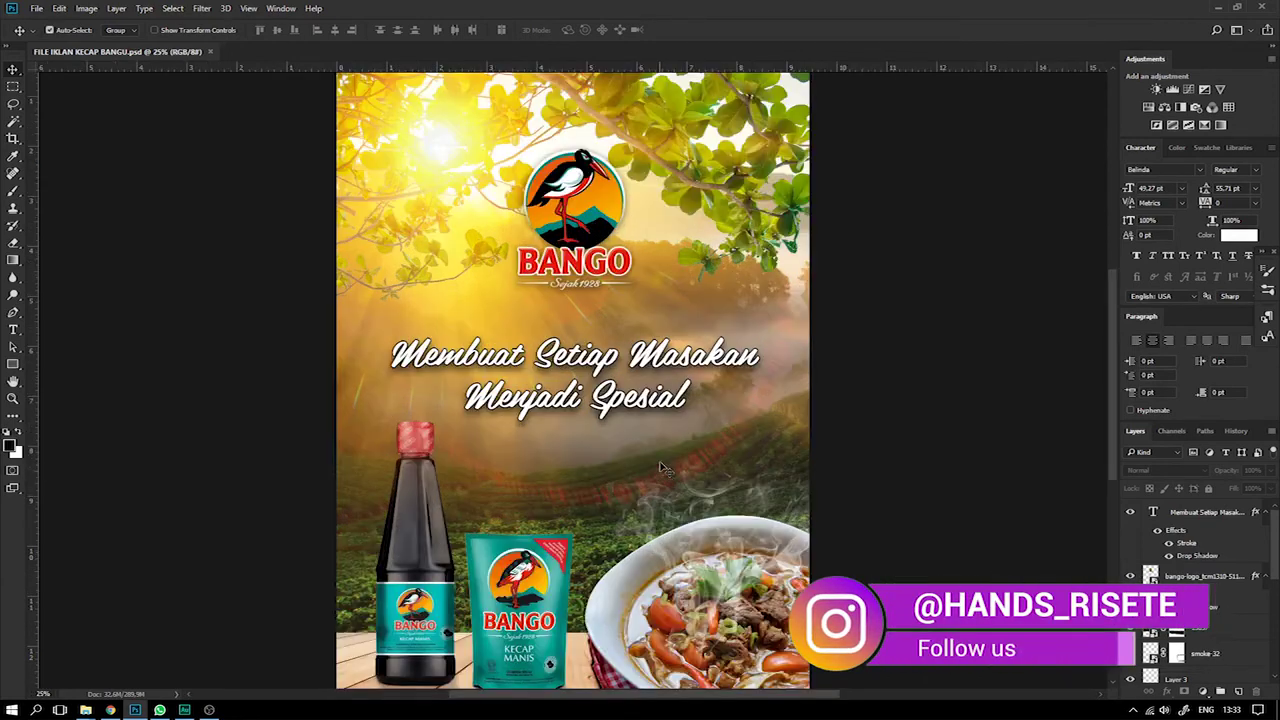
pyautogui.moveTo(646, 457); pyautogui.dragTo(673, 300)
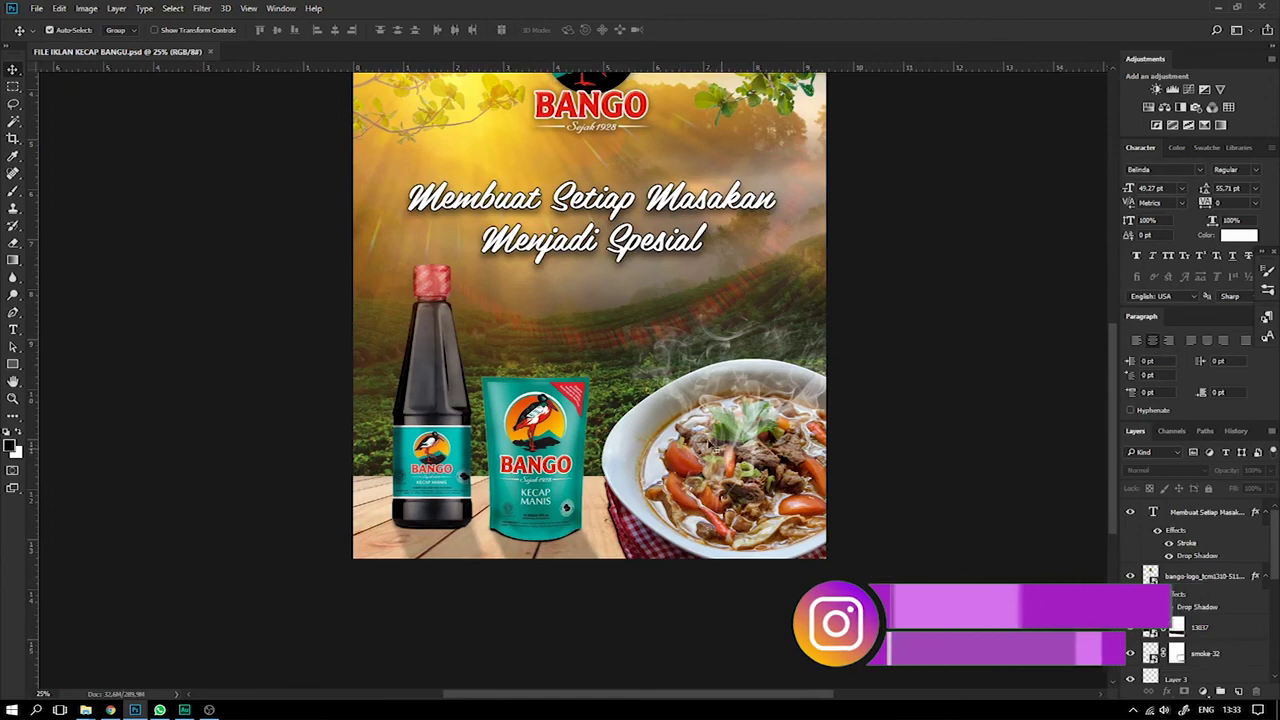
pyautogui.hotkey('ctrl', '-')
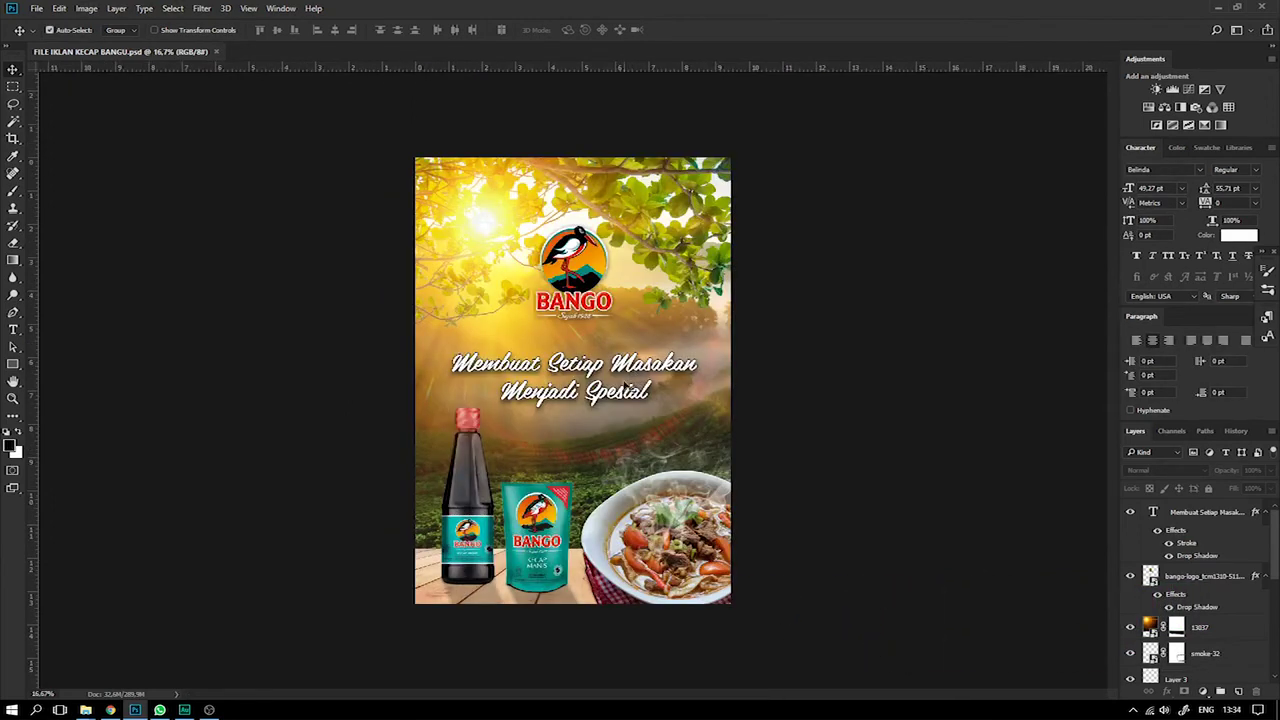
pyautogui.press('z')
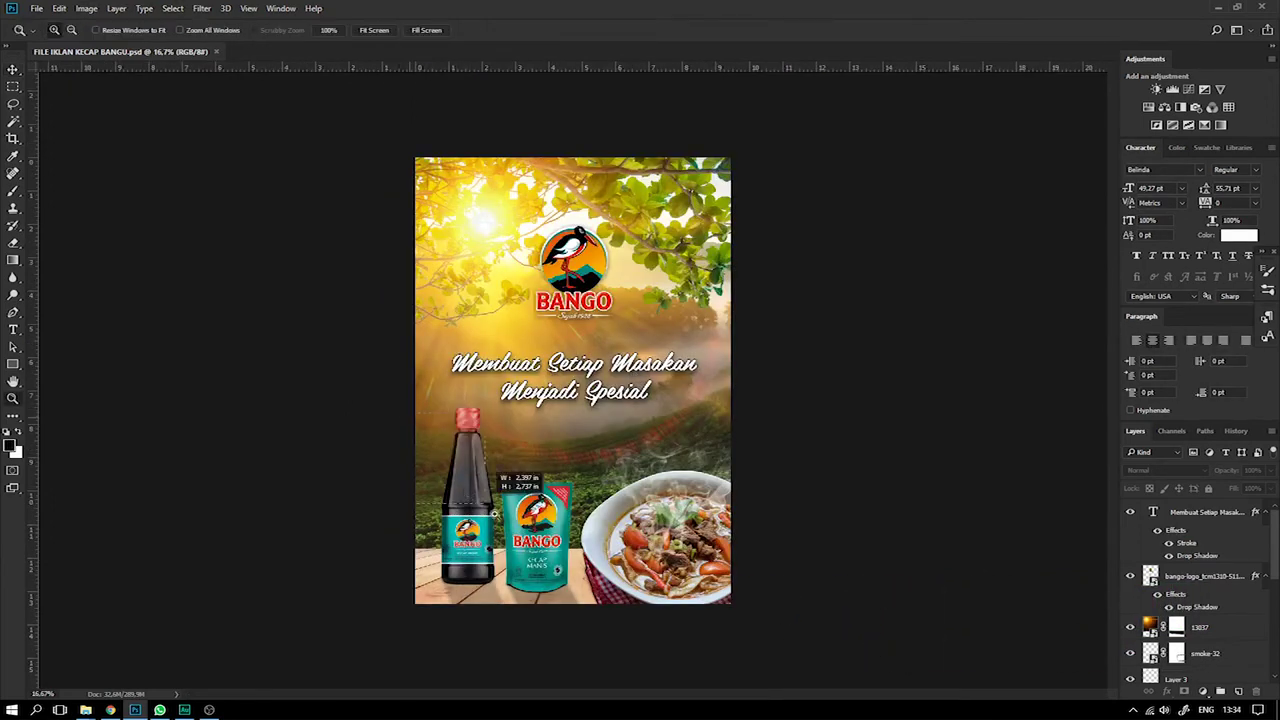
pyautogui.click(474, 495)
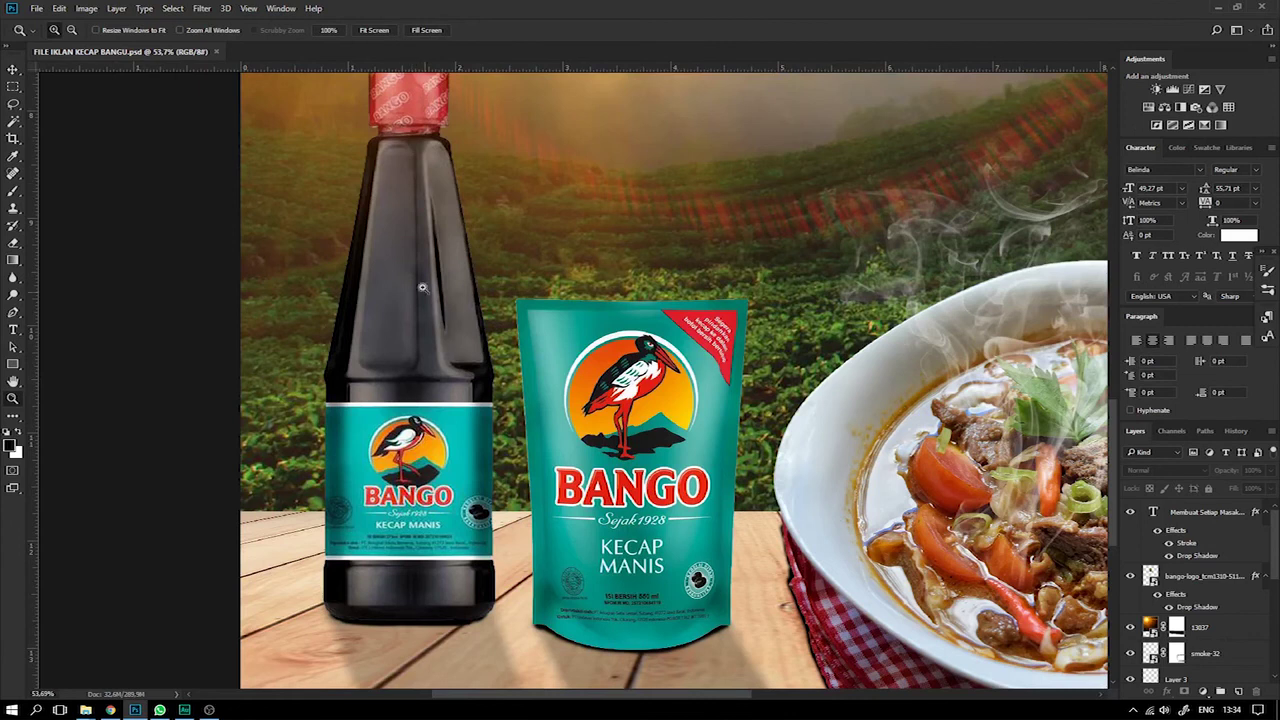
pyautogui.scroll(3, 390, 367)
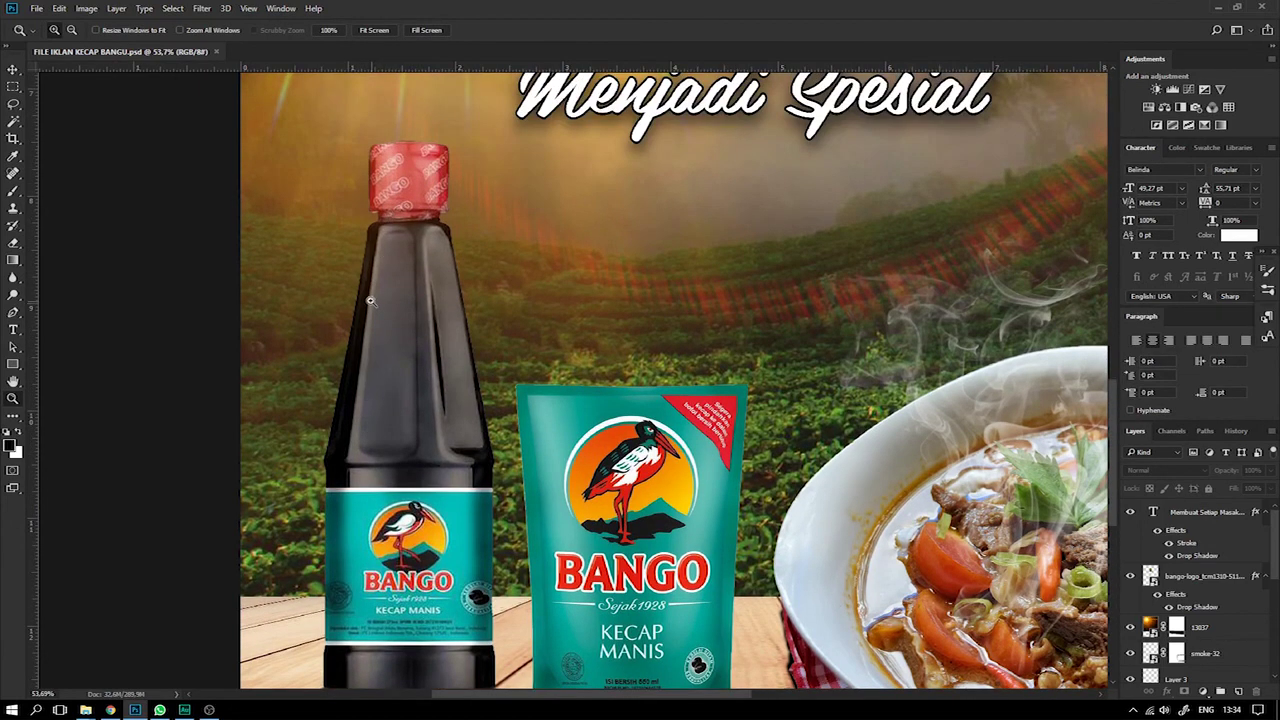
pyautogui.hotkey('ctrl', '0')
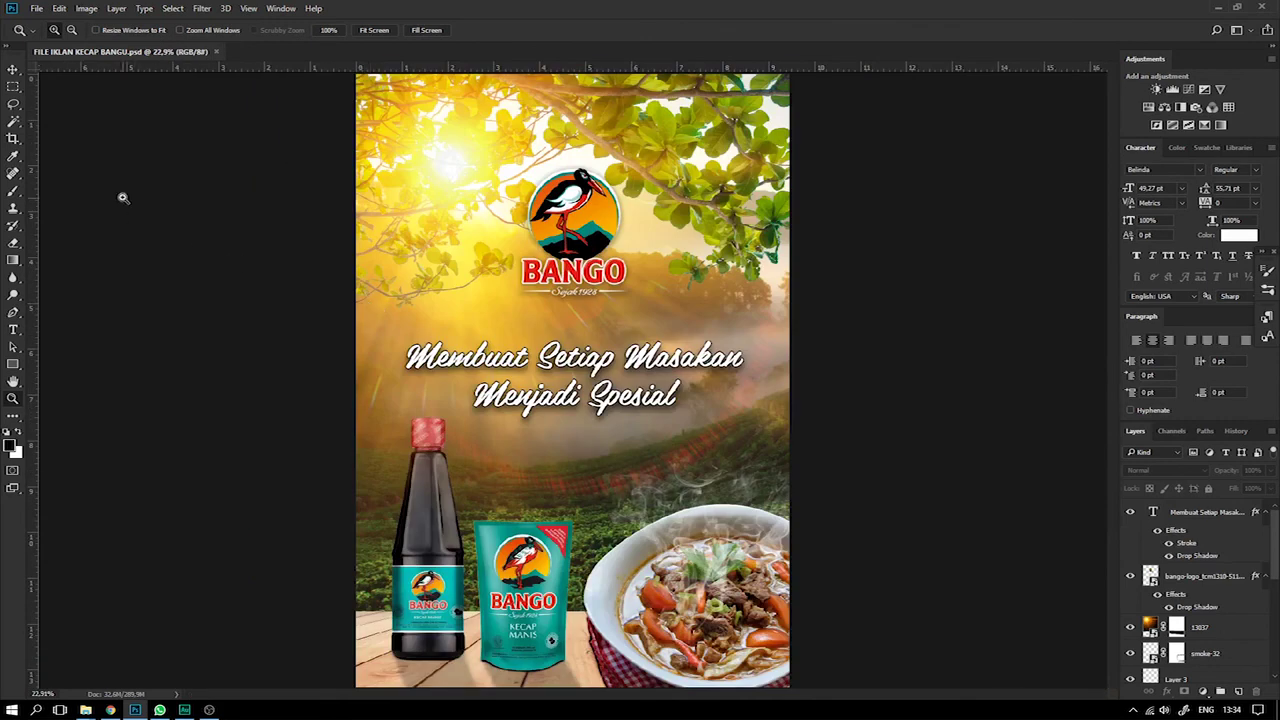
# Select the Bango logo layer and move the logo slightly down, closer to the headline.
pyautogui.click(14, 70)
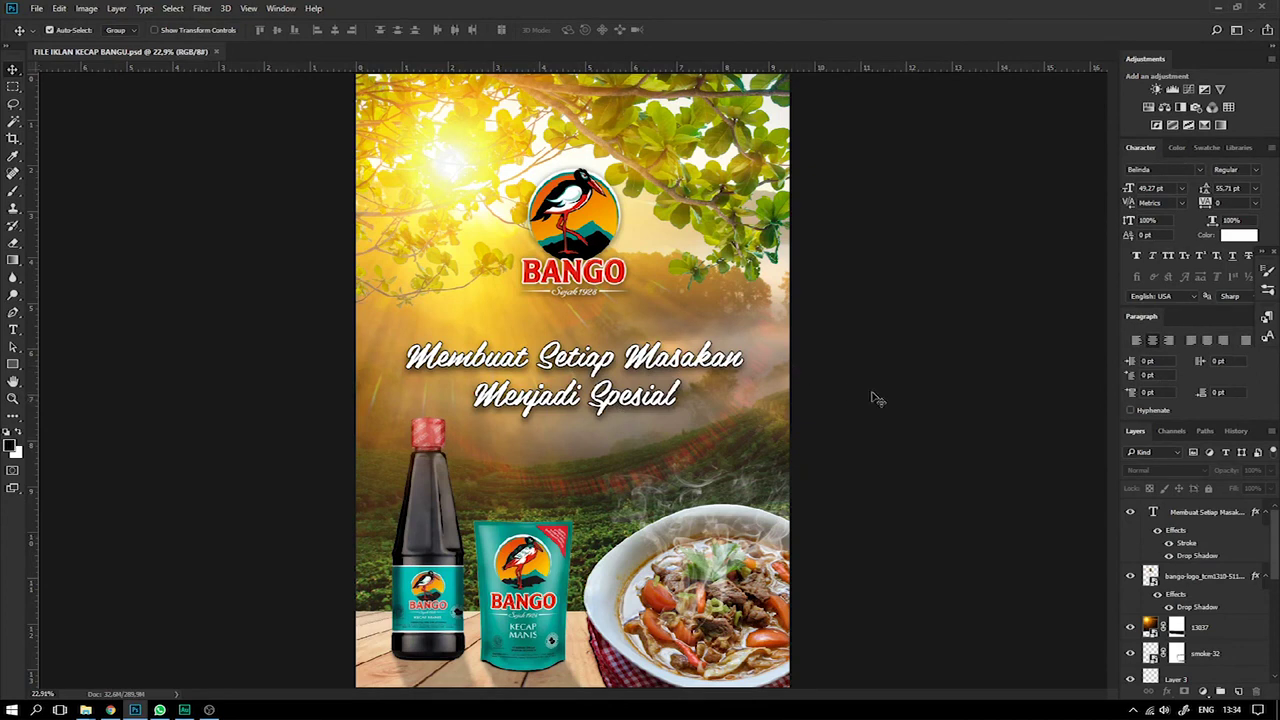
pyautogui.rightClick(556, 231)
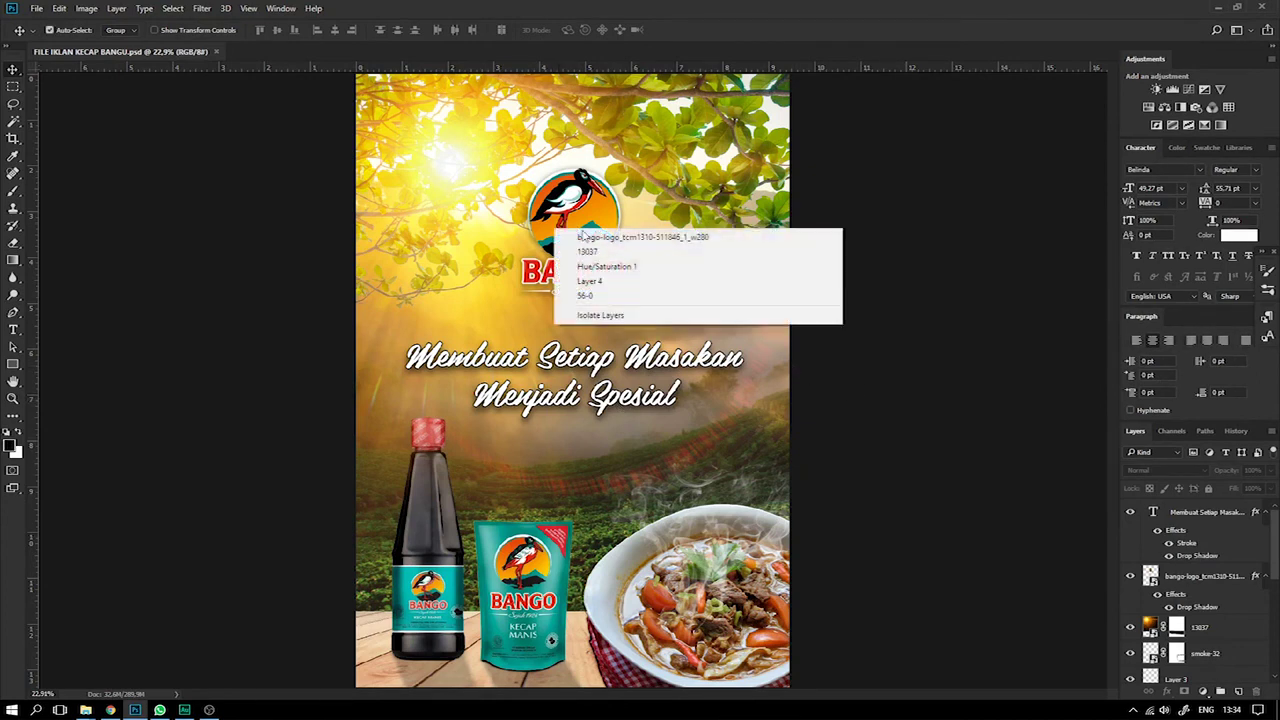
pyautogui.click(590, 236)
pyautogui.moveTo(581, 224); pyautogui.dragTo(581, 237)
# Move the headline text slightly down below the logo and save the poster file.
pyautogui.rightClick(613, 361)
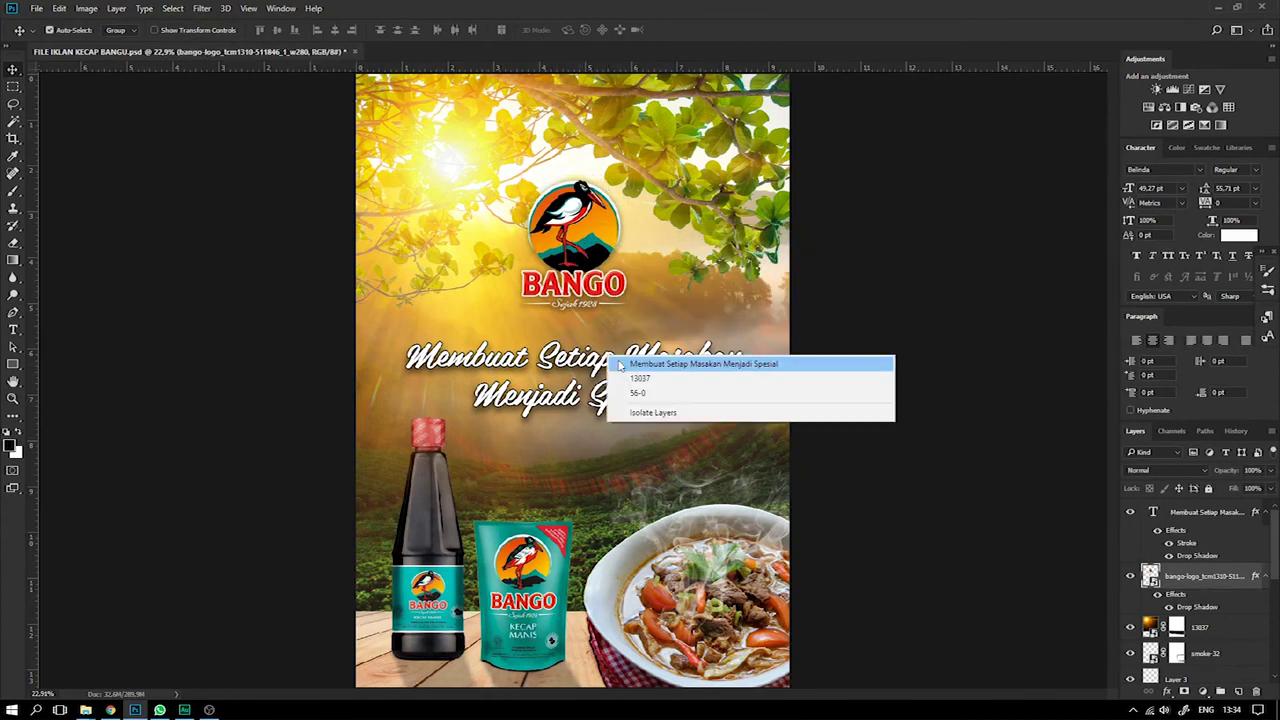
pyautogui.click(640, 359)
pyautogui.moveTo(613, 361); pyautogui.dragTo(612, 367)
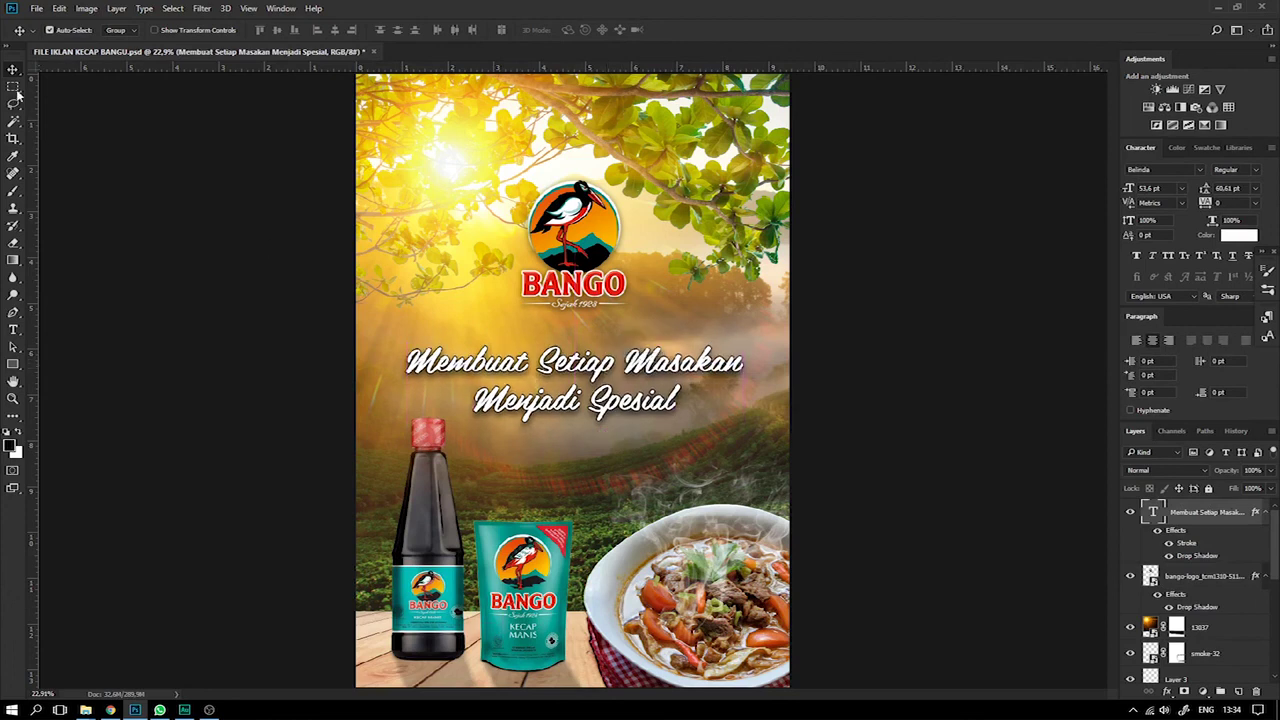
pyautogui.hotkey('ctrl', 's')
# Examine the products, bowl and smoke up close and compare them with the poster as a whole.
pyautogui.hotkey('ctrl', '+')
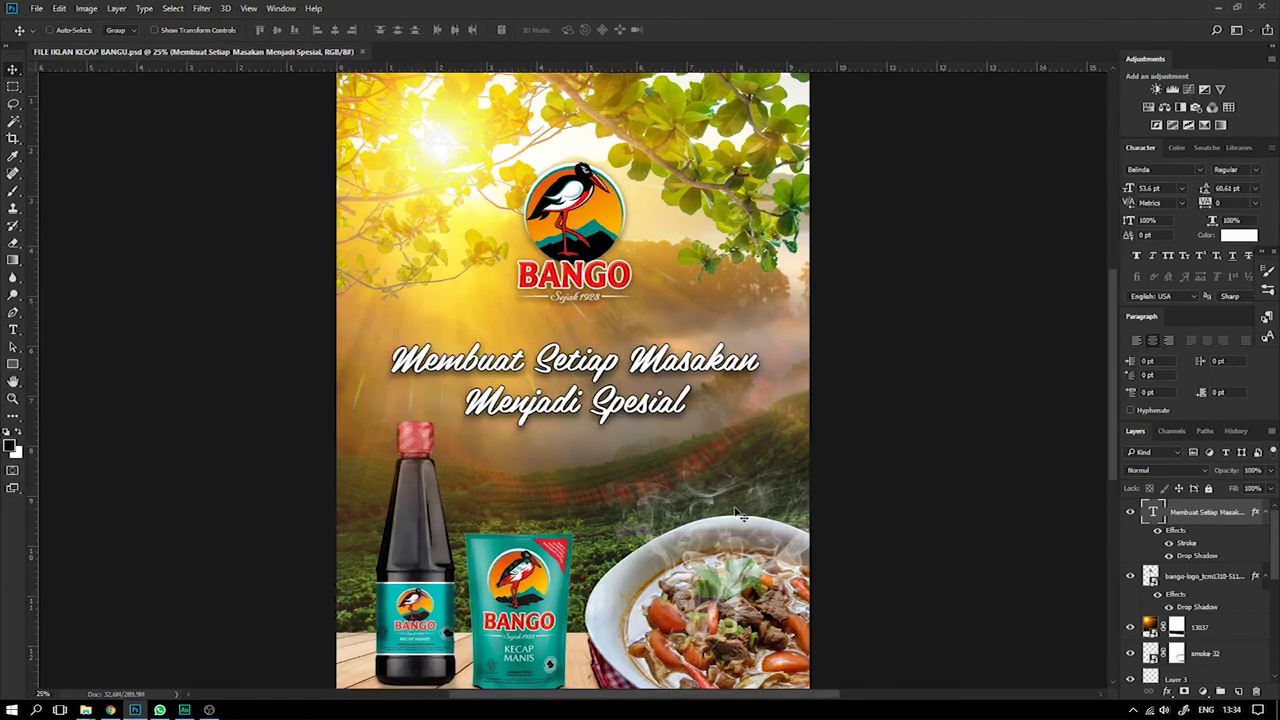
pyautogui.scroll(-3, 730, 510)
pyautogui.hotkey('ctrl', '+')
pyautogui.hotkey('ctrl', '+')
pyautogui.scroll(-3, 730, 510)
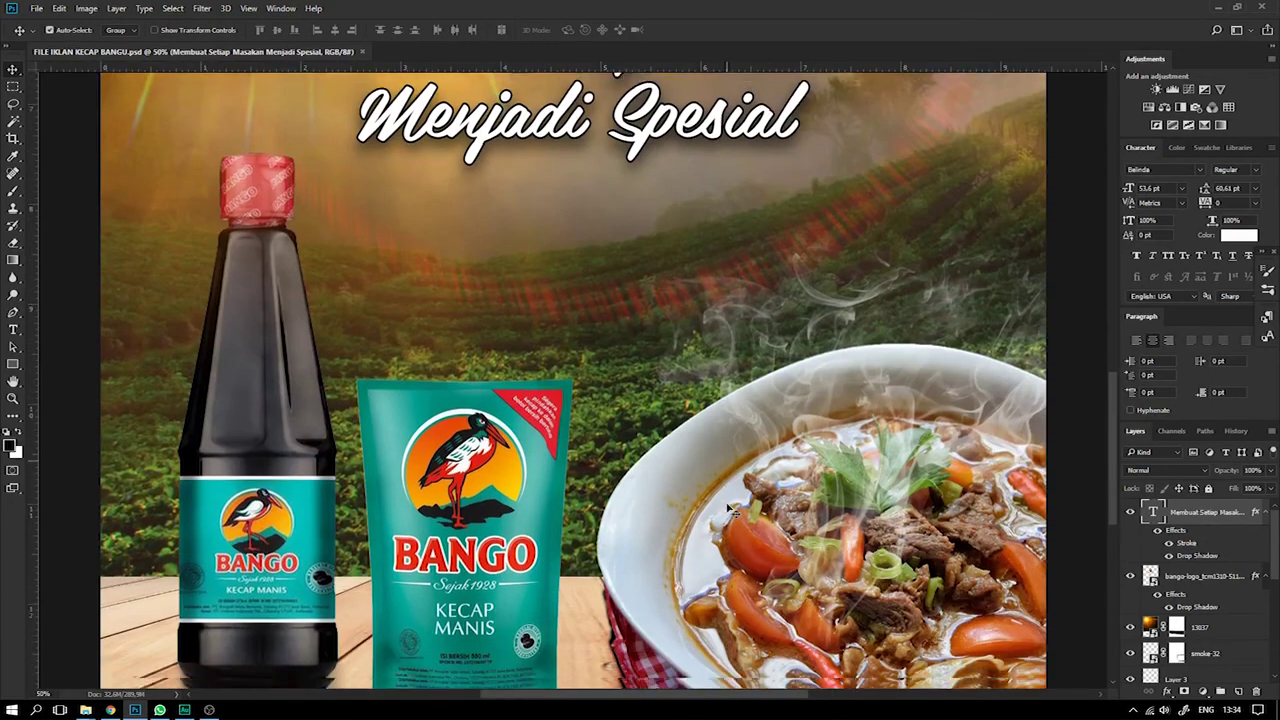
pyautogui.hotkey('ctrl', '-')
pyautogui.hotkey('ctrl', '-')
pyautogui.hotkey('ctrl', '-')
pyautogui.hotkey('ctrl', '+')
pyautogui.hotkey('ctrl', '-')
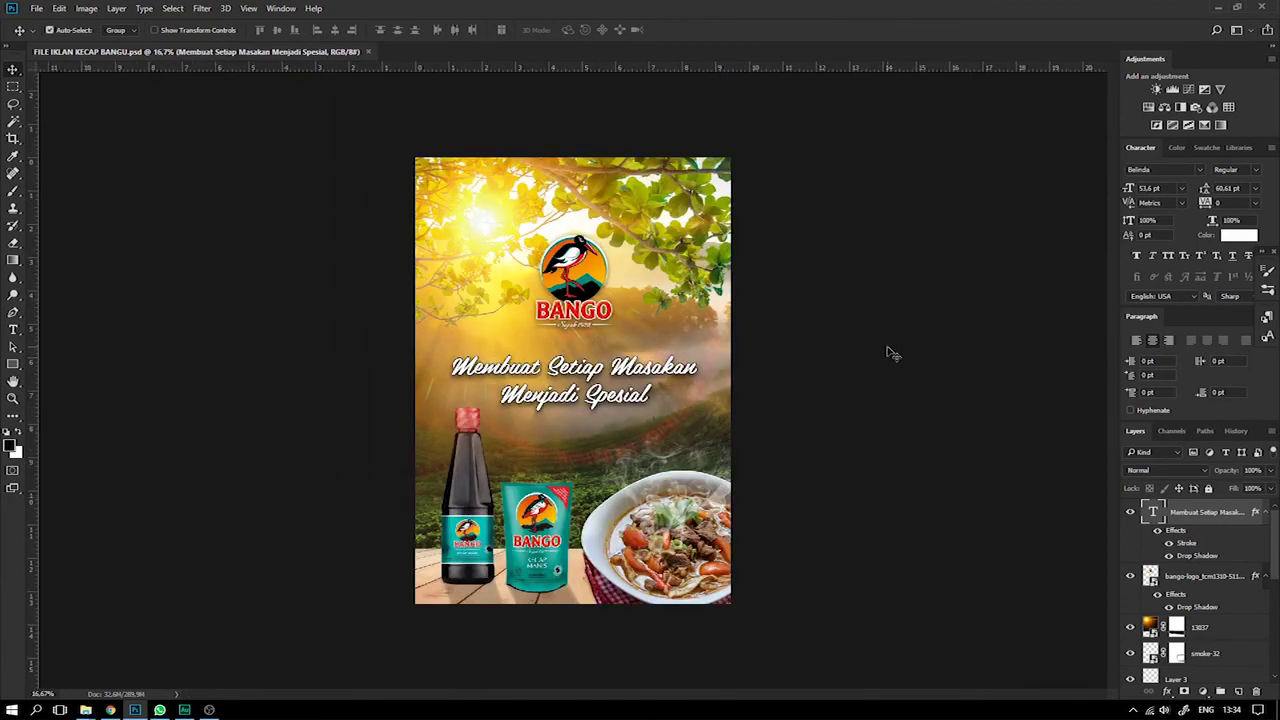
# Look at the 52. IKLAN KECAP BANGAU project folder in File Explorer and return to Photoshop to view the whole poster.
pyautogui.click(86, 710)
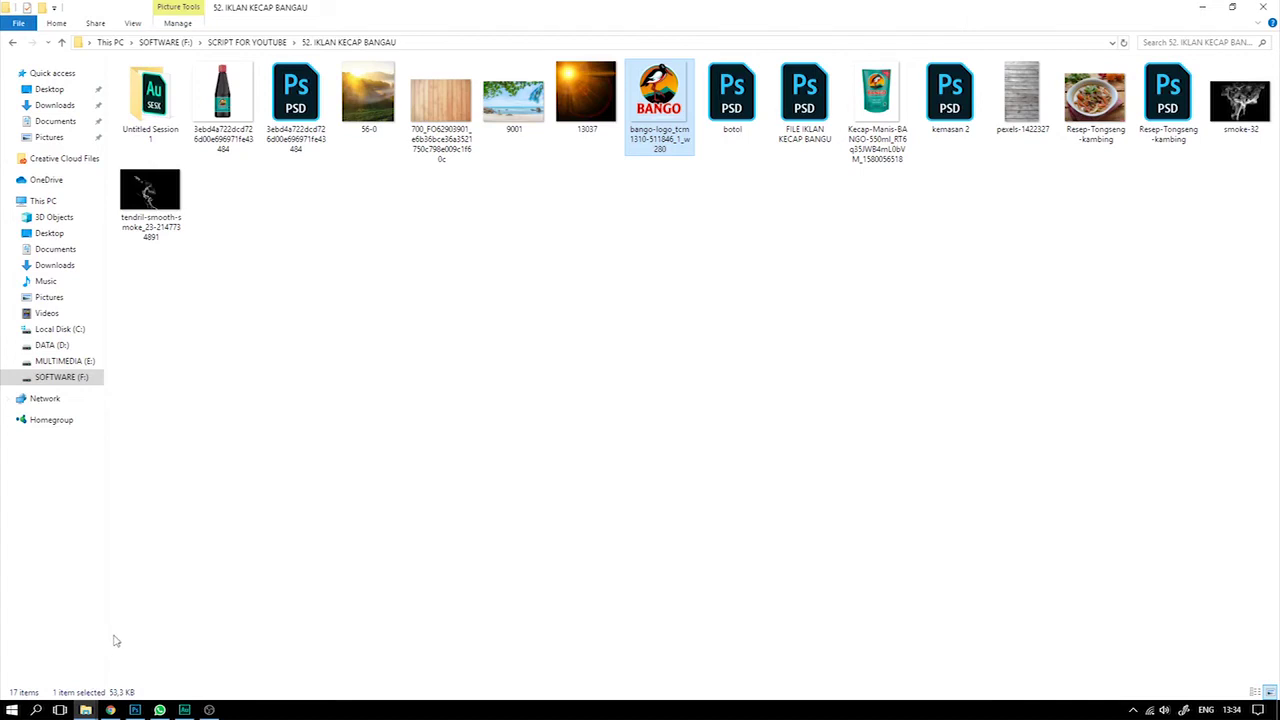
pyautogui.click(135, 710)
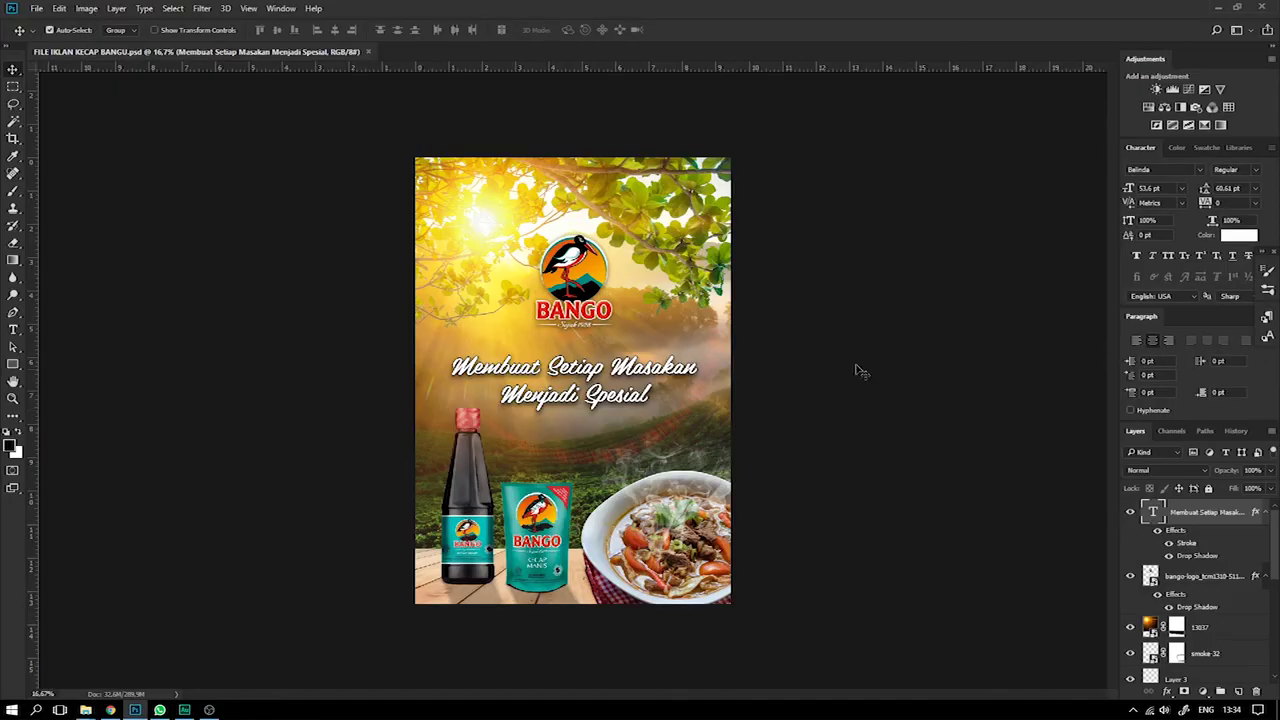
pyautogui.hotkey('ctrl', '0')
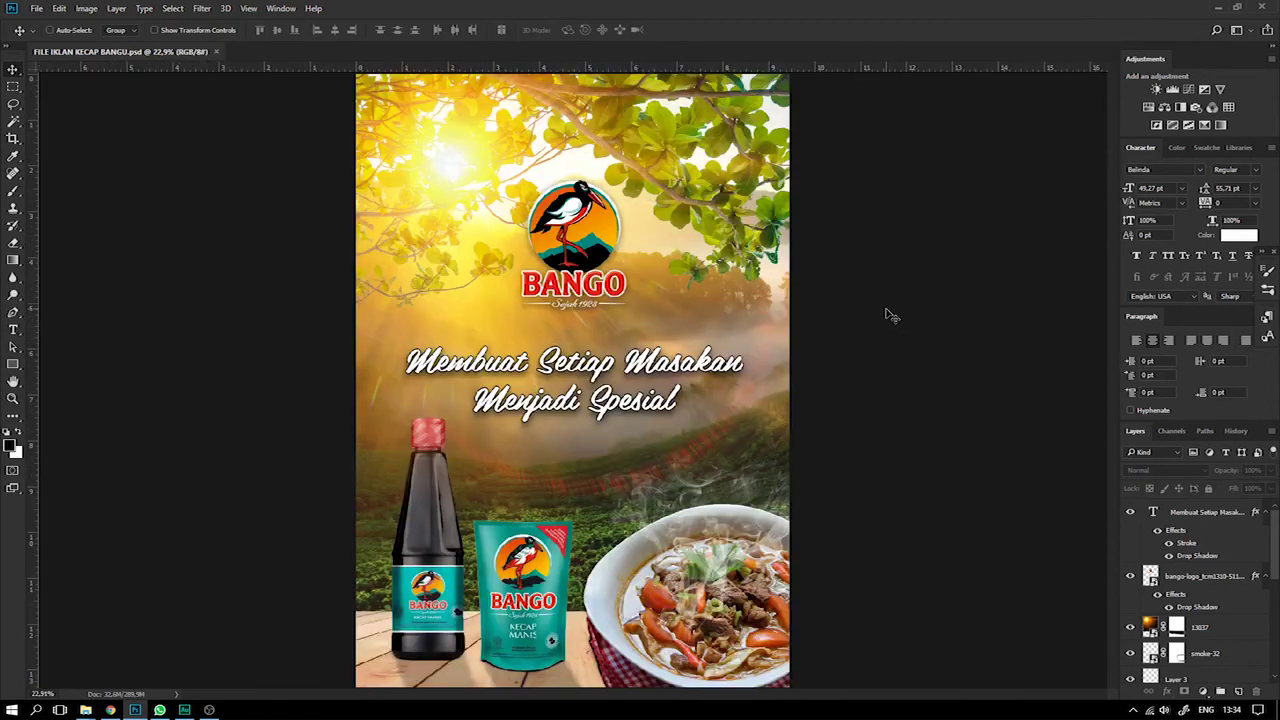